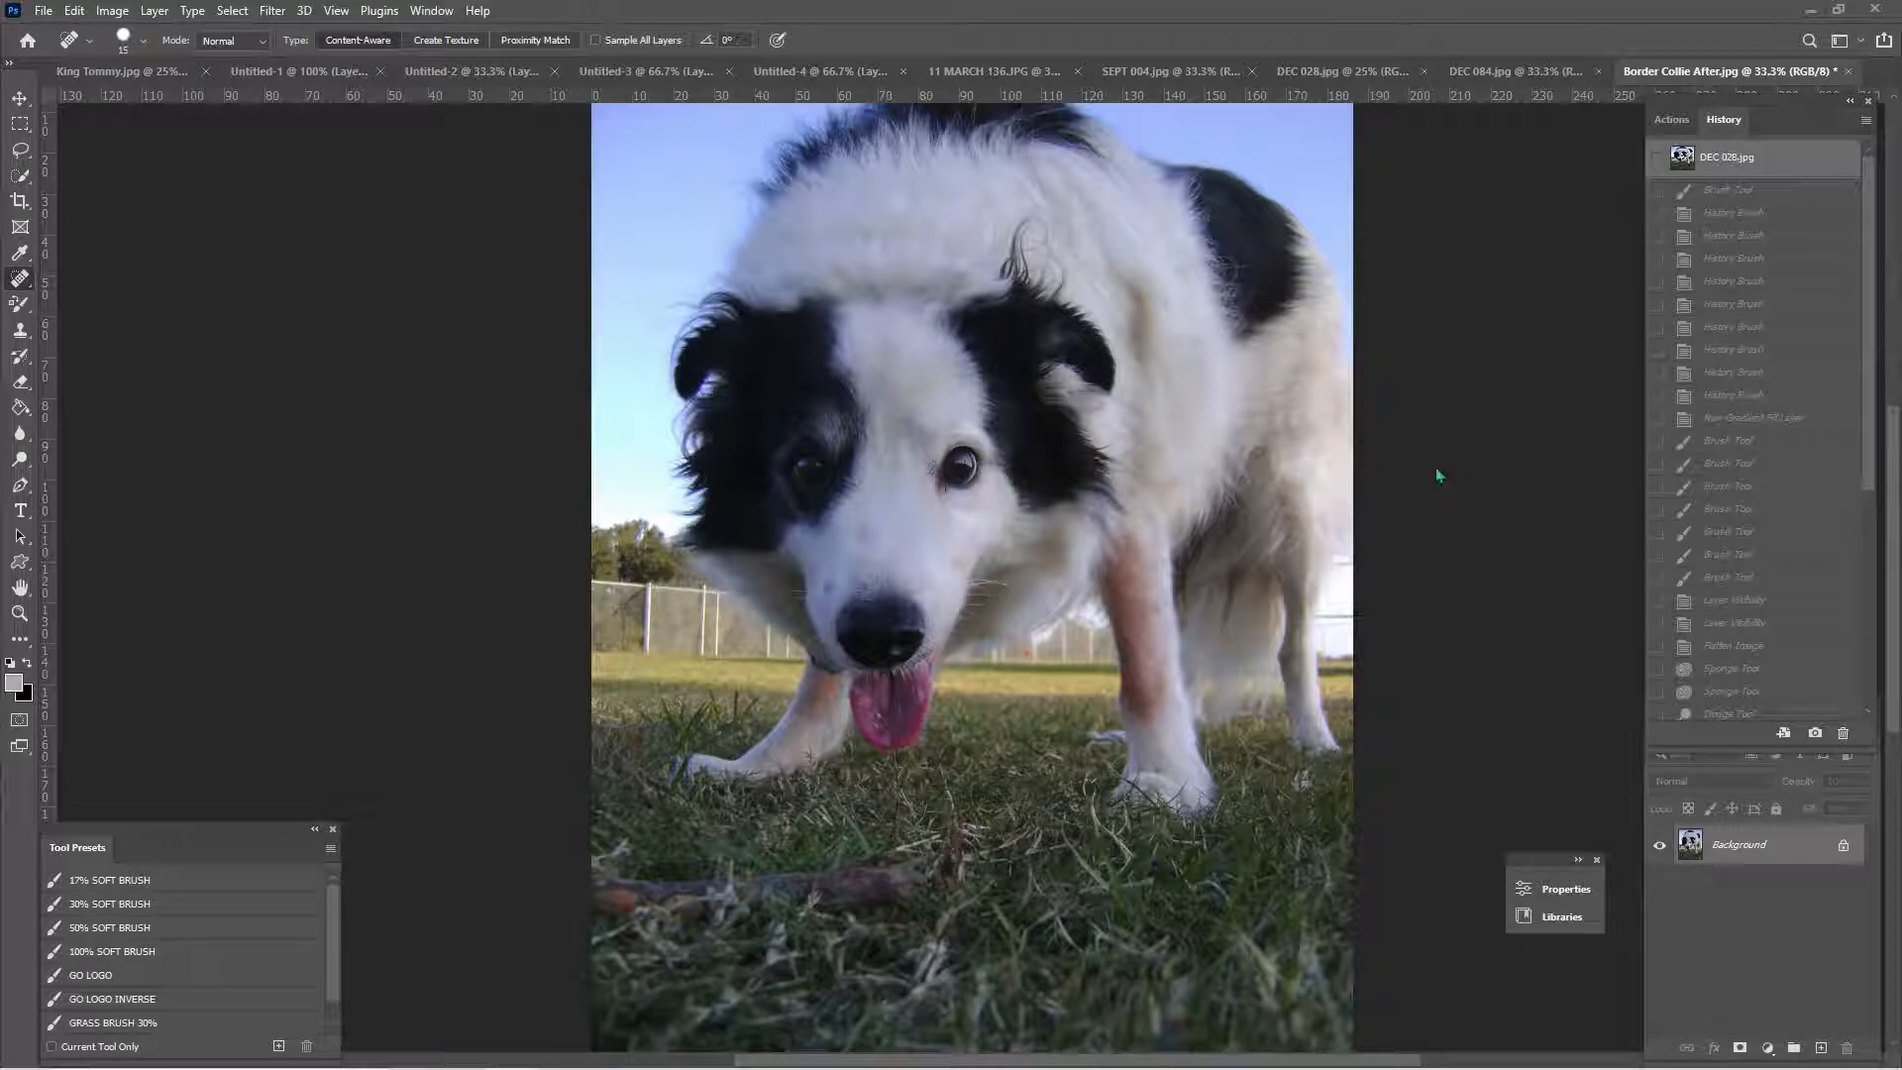
# - Run the LEVELS SLIDER action to add a Levels adjustment layer above the Background
pyautogui.click(1672, 117)
pyautogui.click(1714, 127)
pyautogui.click(1683, 120)
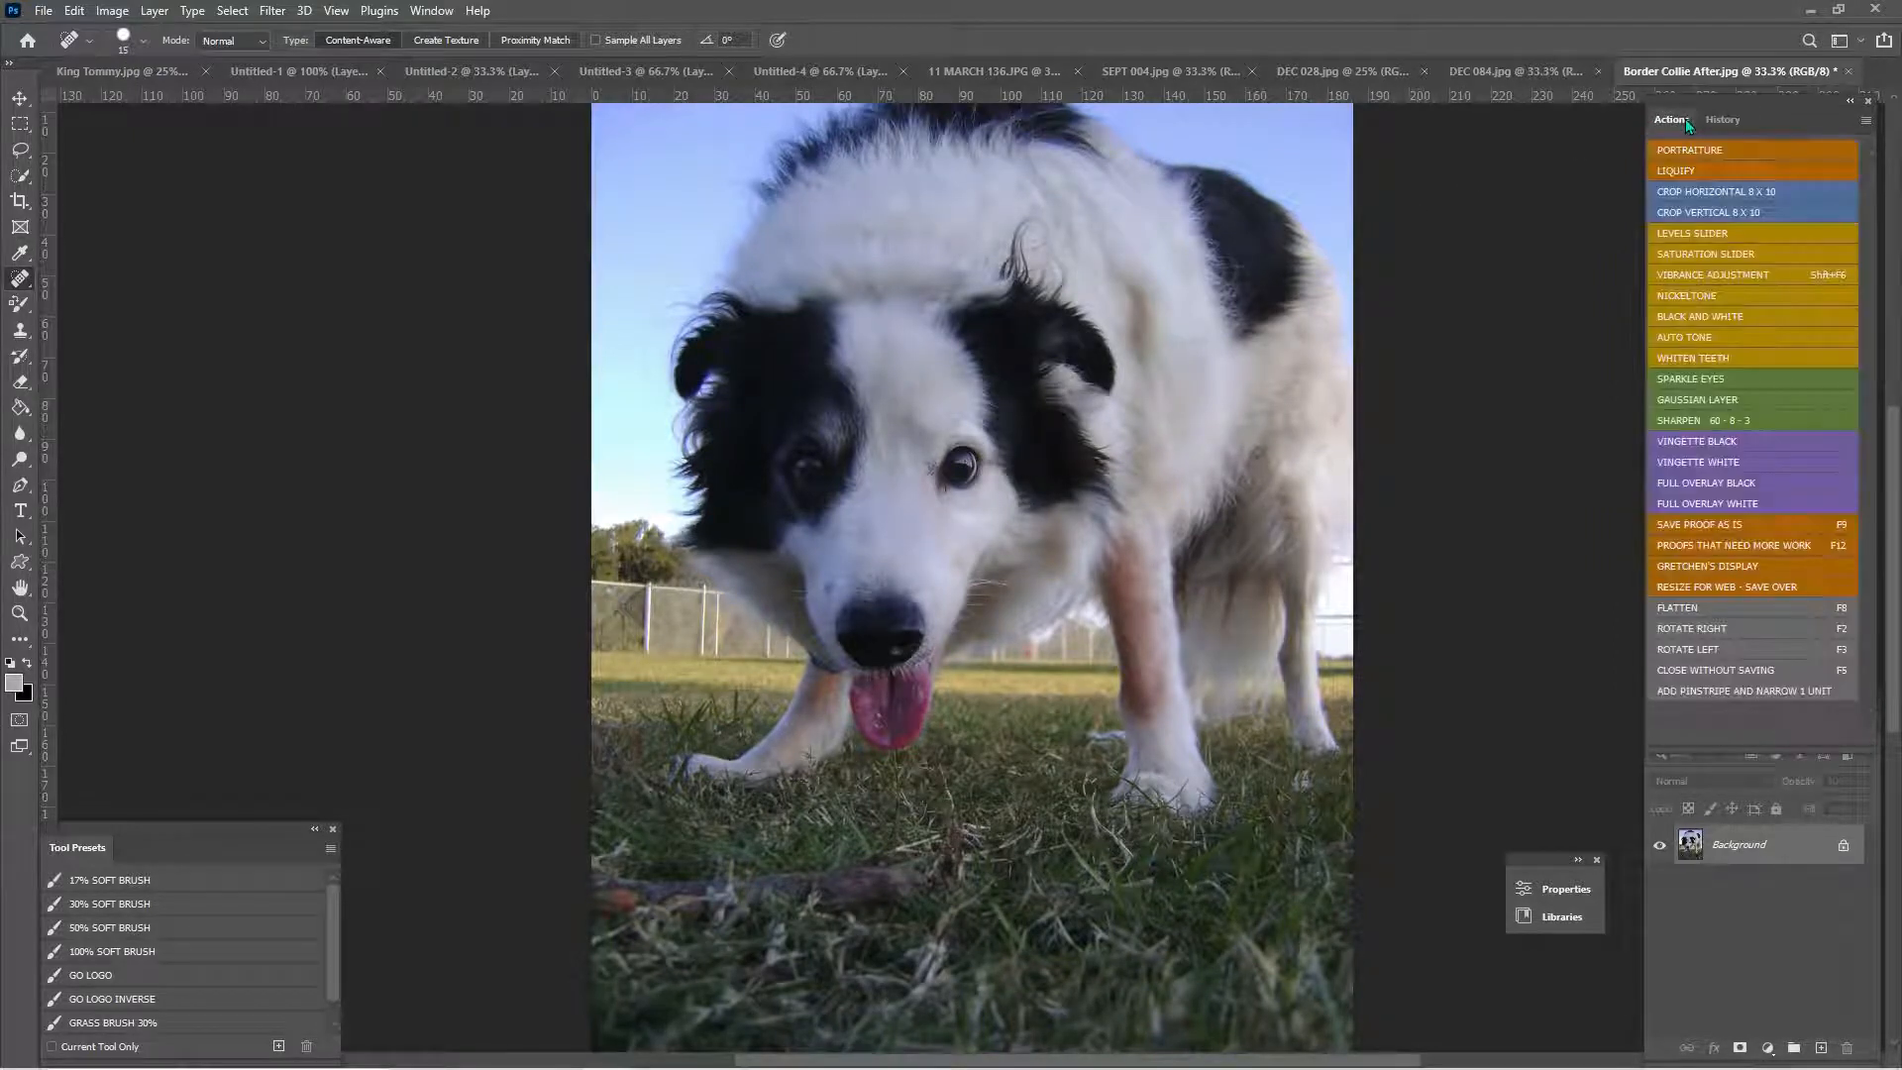
pyautogui.click(1708, 235)
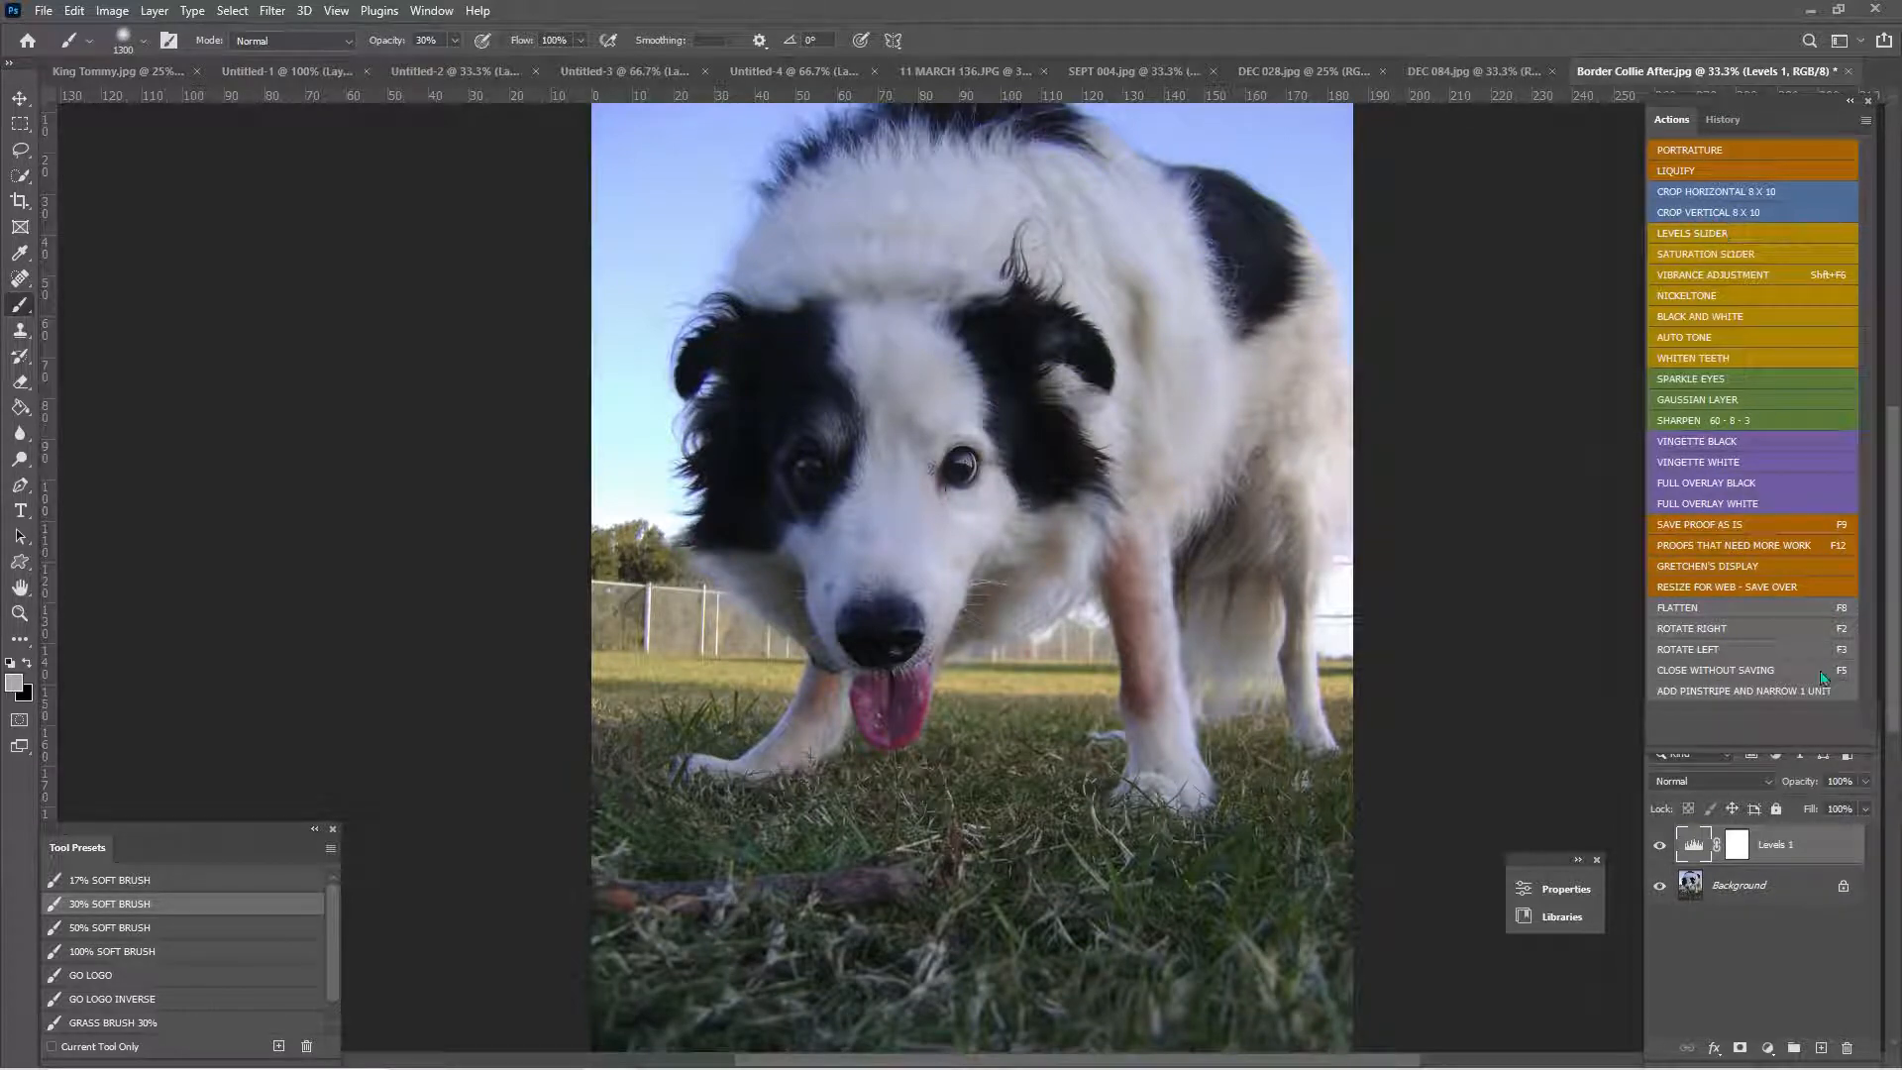
# - Brighten the photo by setting the Levels input values to 7 for shadows, 1.35 for midtones and 222 for highlights
pyautogui.doubleClick(1692, 847)
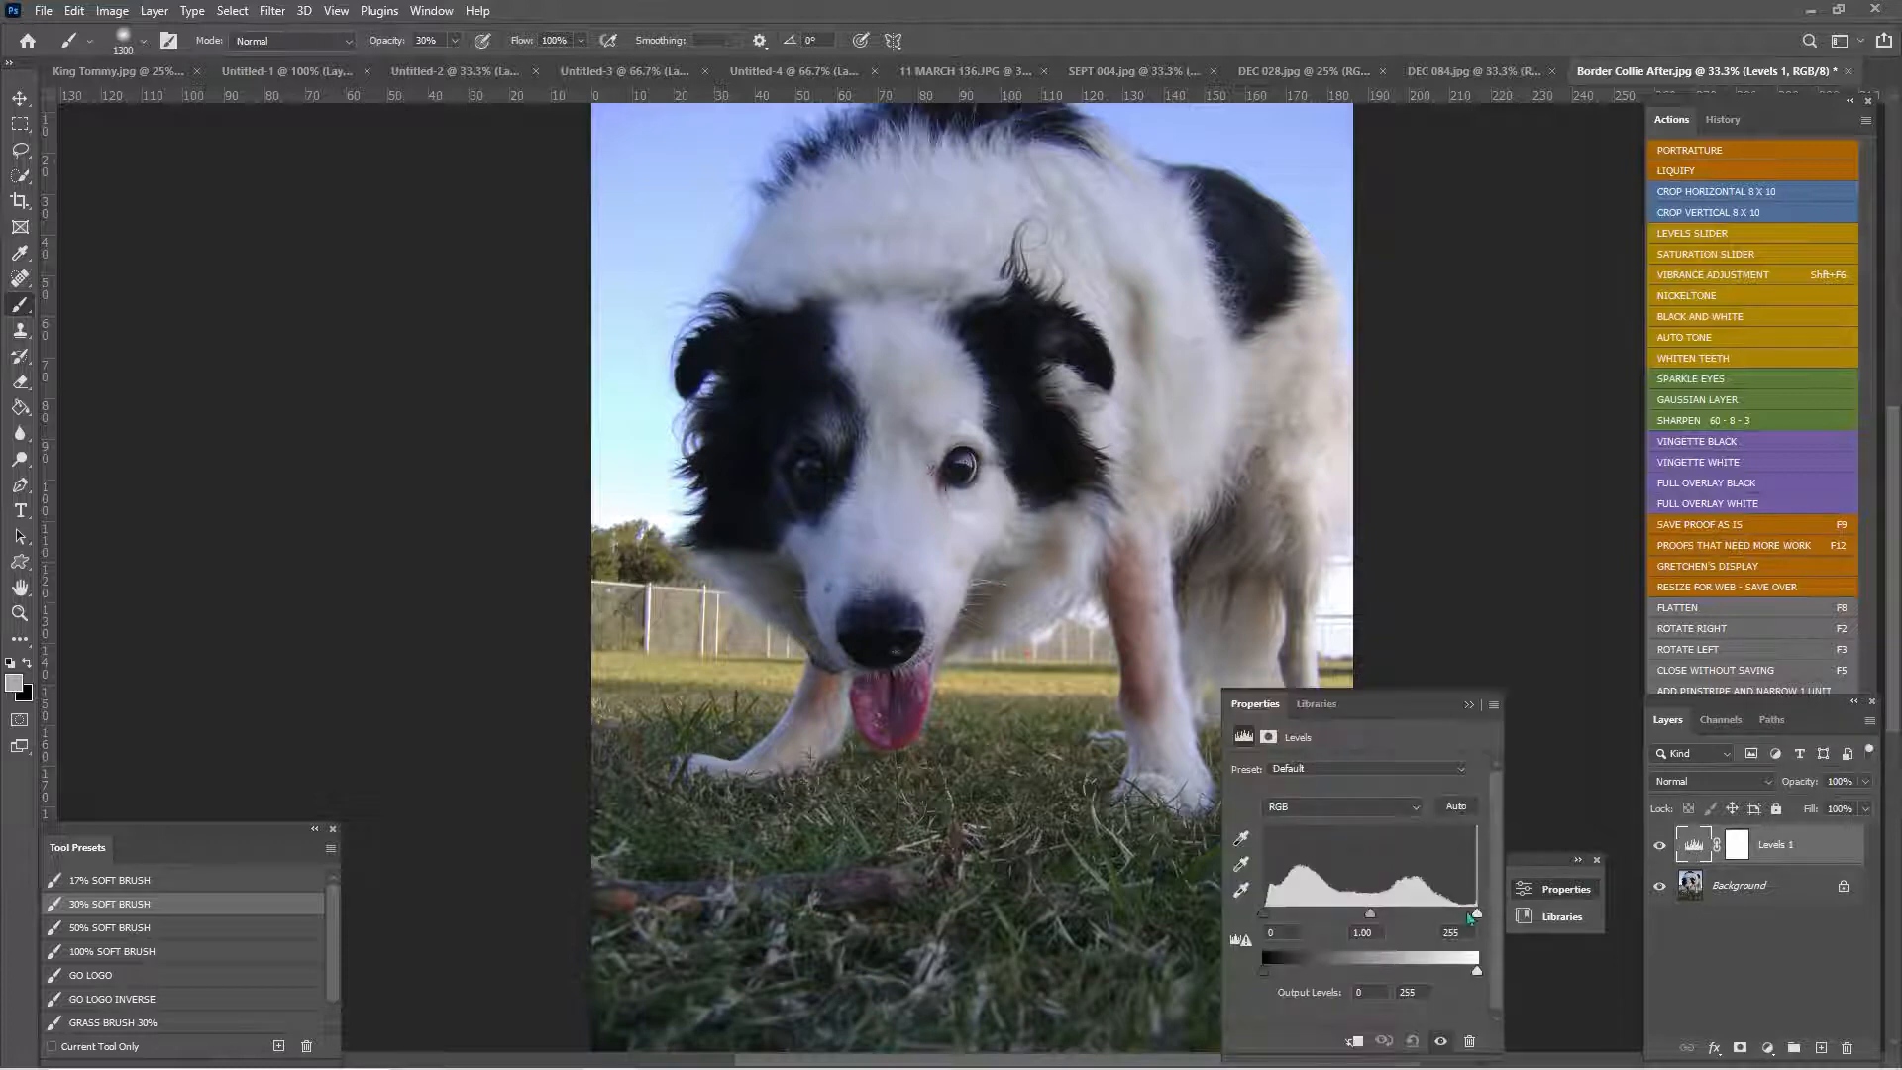
pyautogui.moveTo(1478, 919); pyautogui.dragTo(1425, 917)
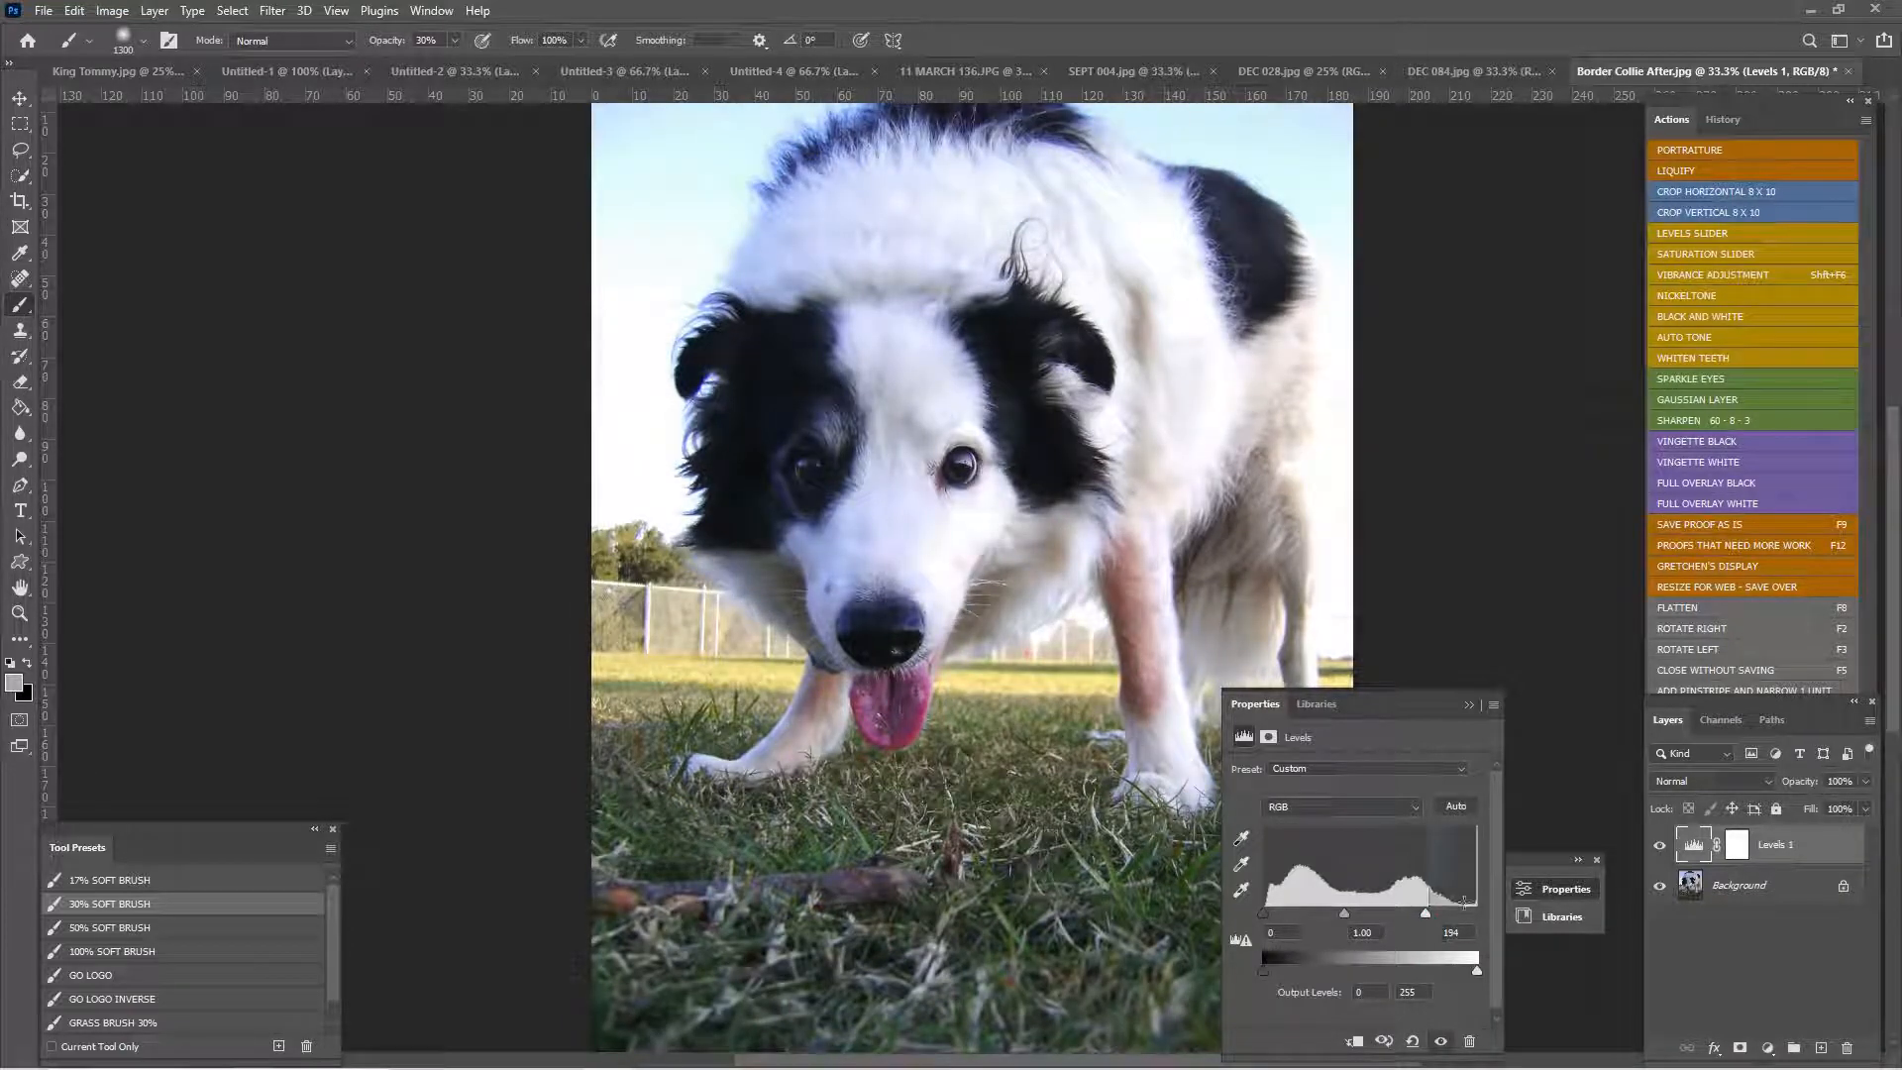
pyautogui.moveTo(1428, 917); pyautogui.dragTo(1339, 914)
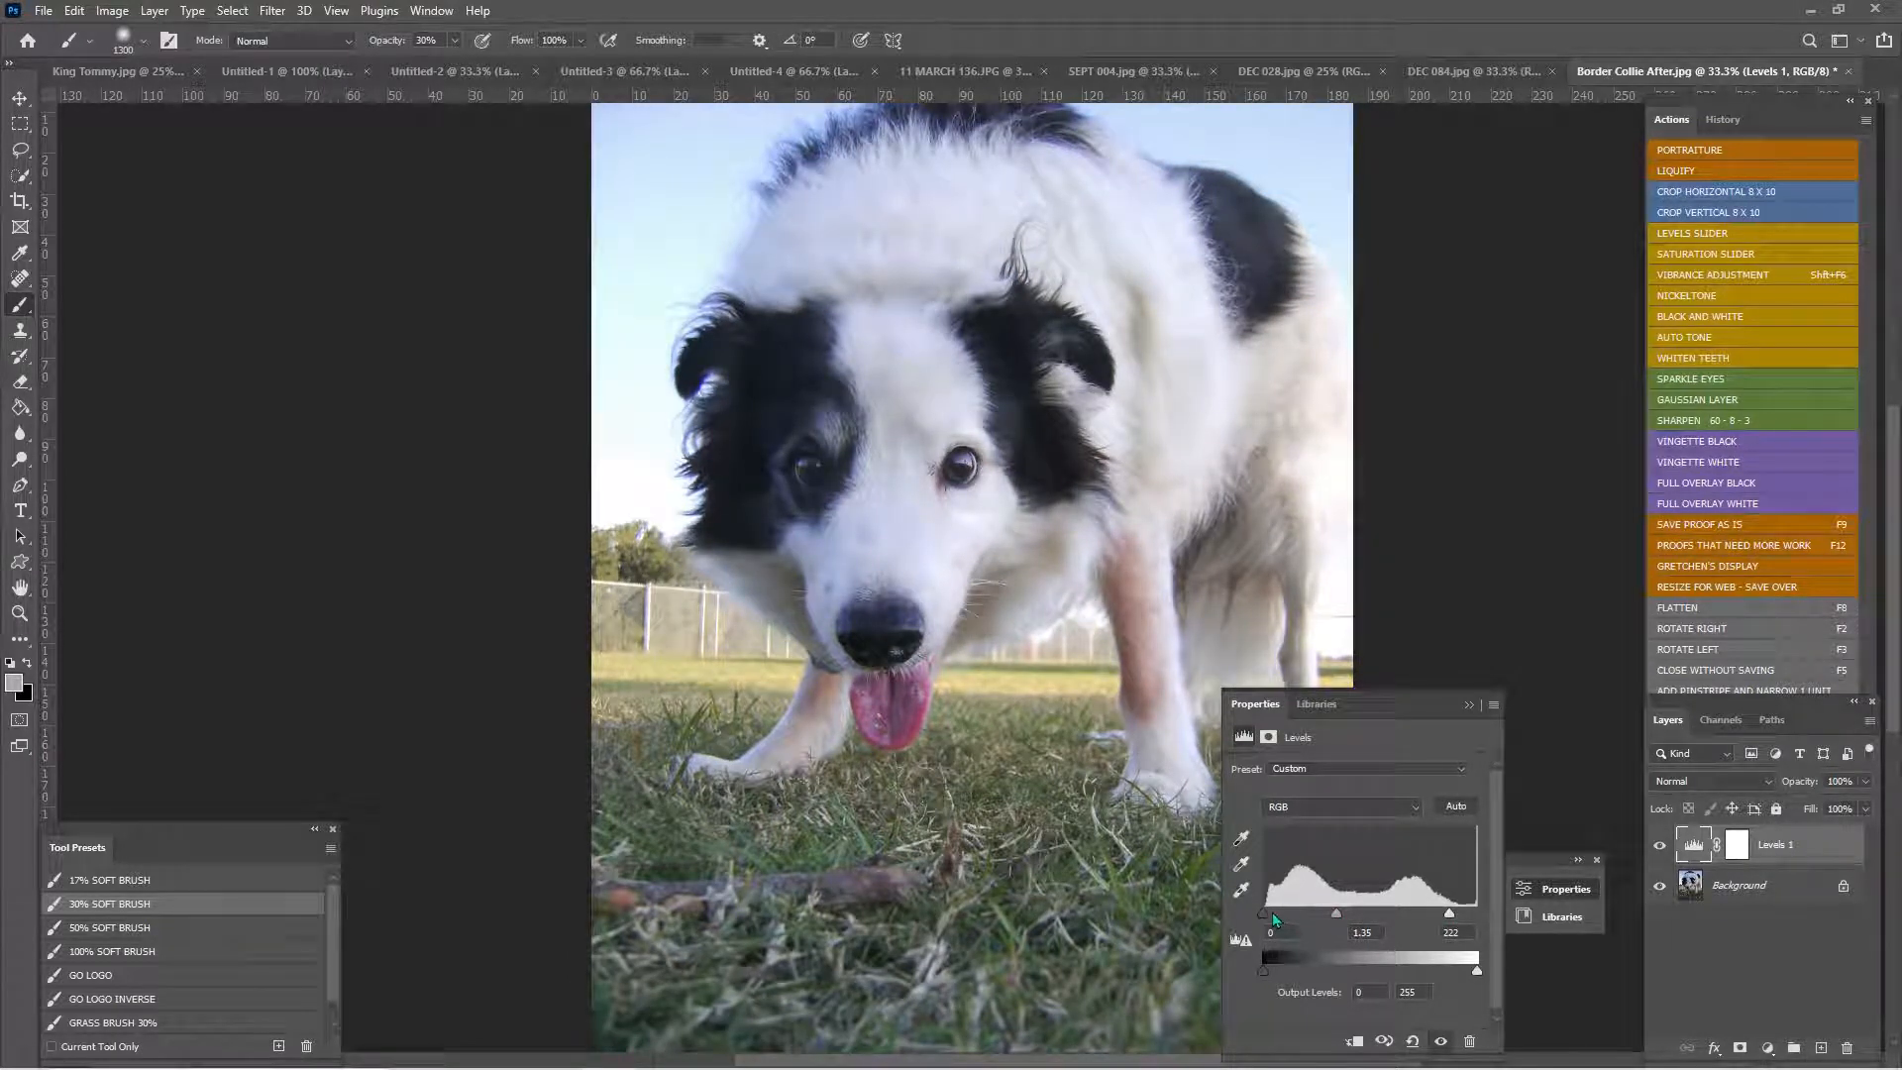
pyautogui.moveTo(1264, 911); pyautogui.dragTo(1268, 911)
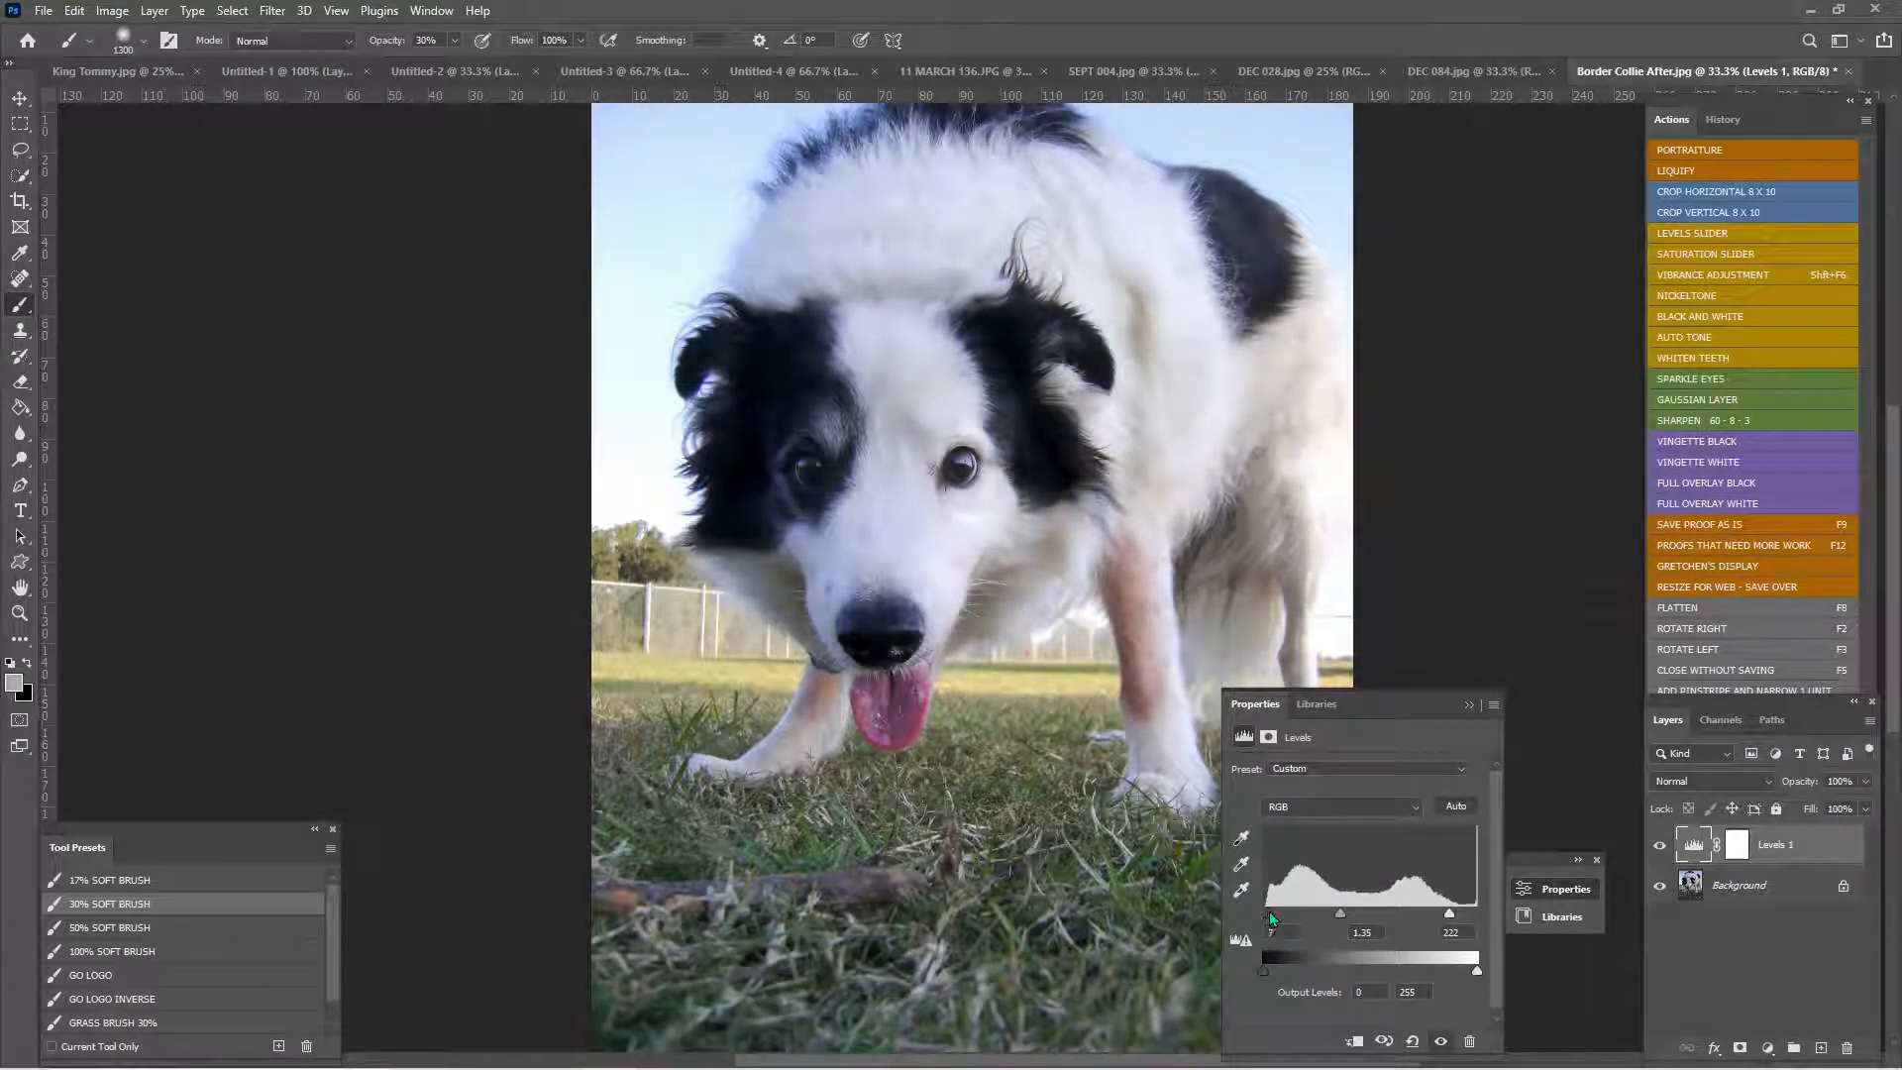
pyautogui.click(1469, 705)
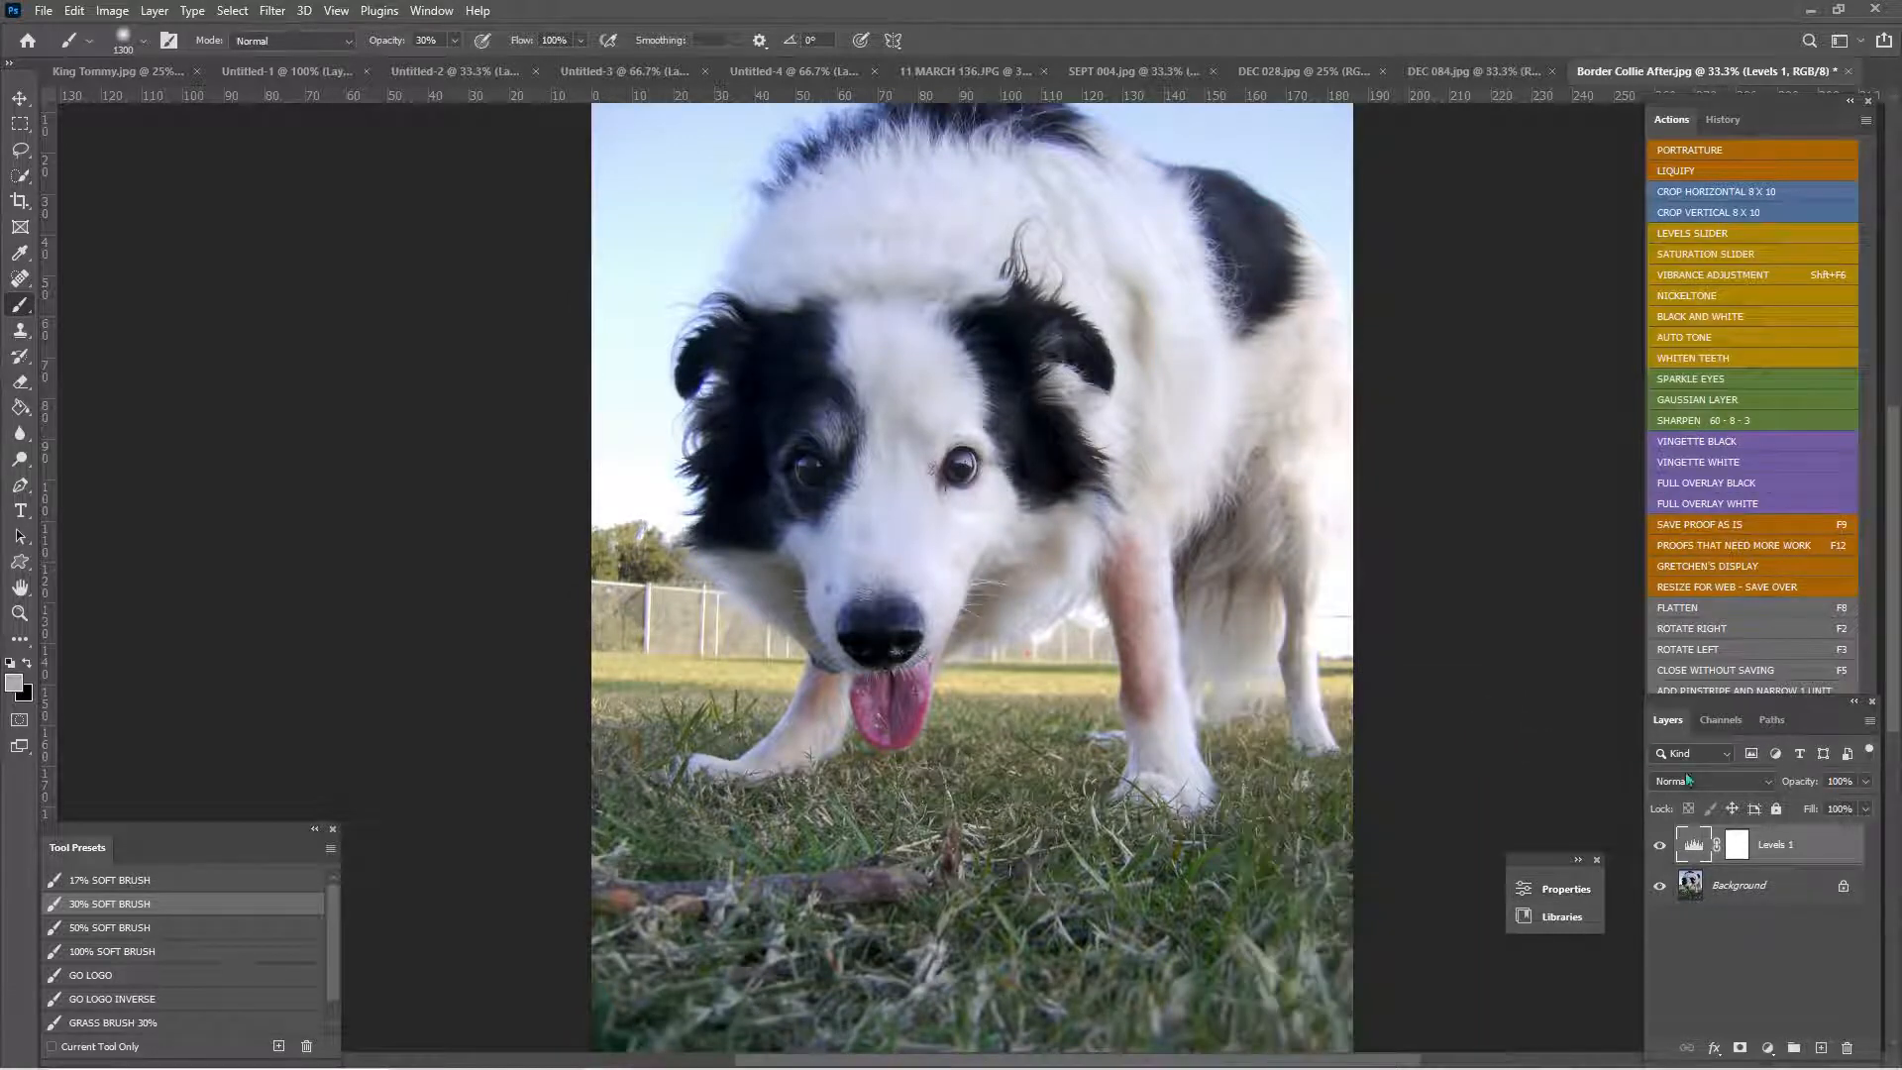
# - Paint black on the Levels layer mask over the sky around the dog with the 100% SOFT BRUSH preset
pyautogui.click(139, 949)
pyautogui.hotkey('ctrl', '-')
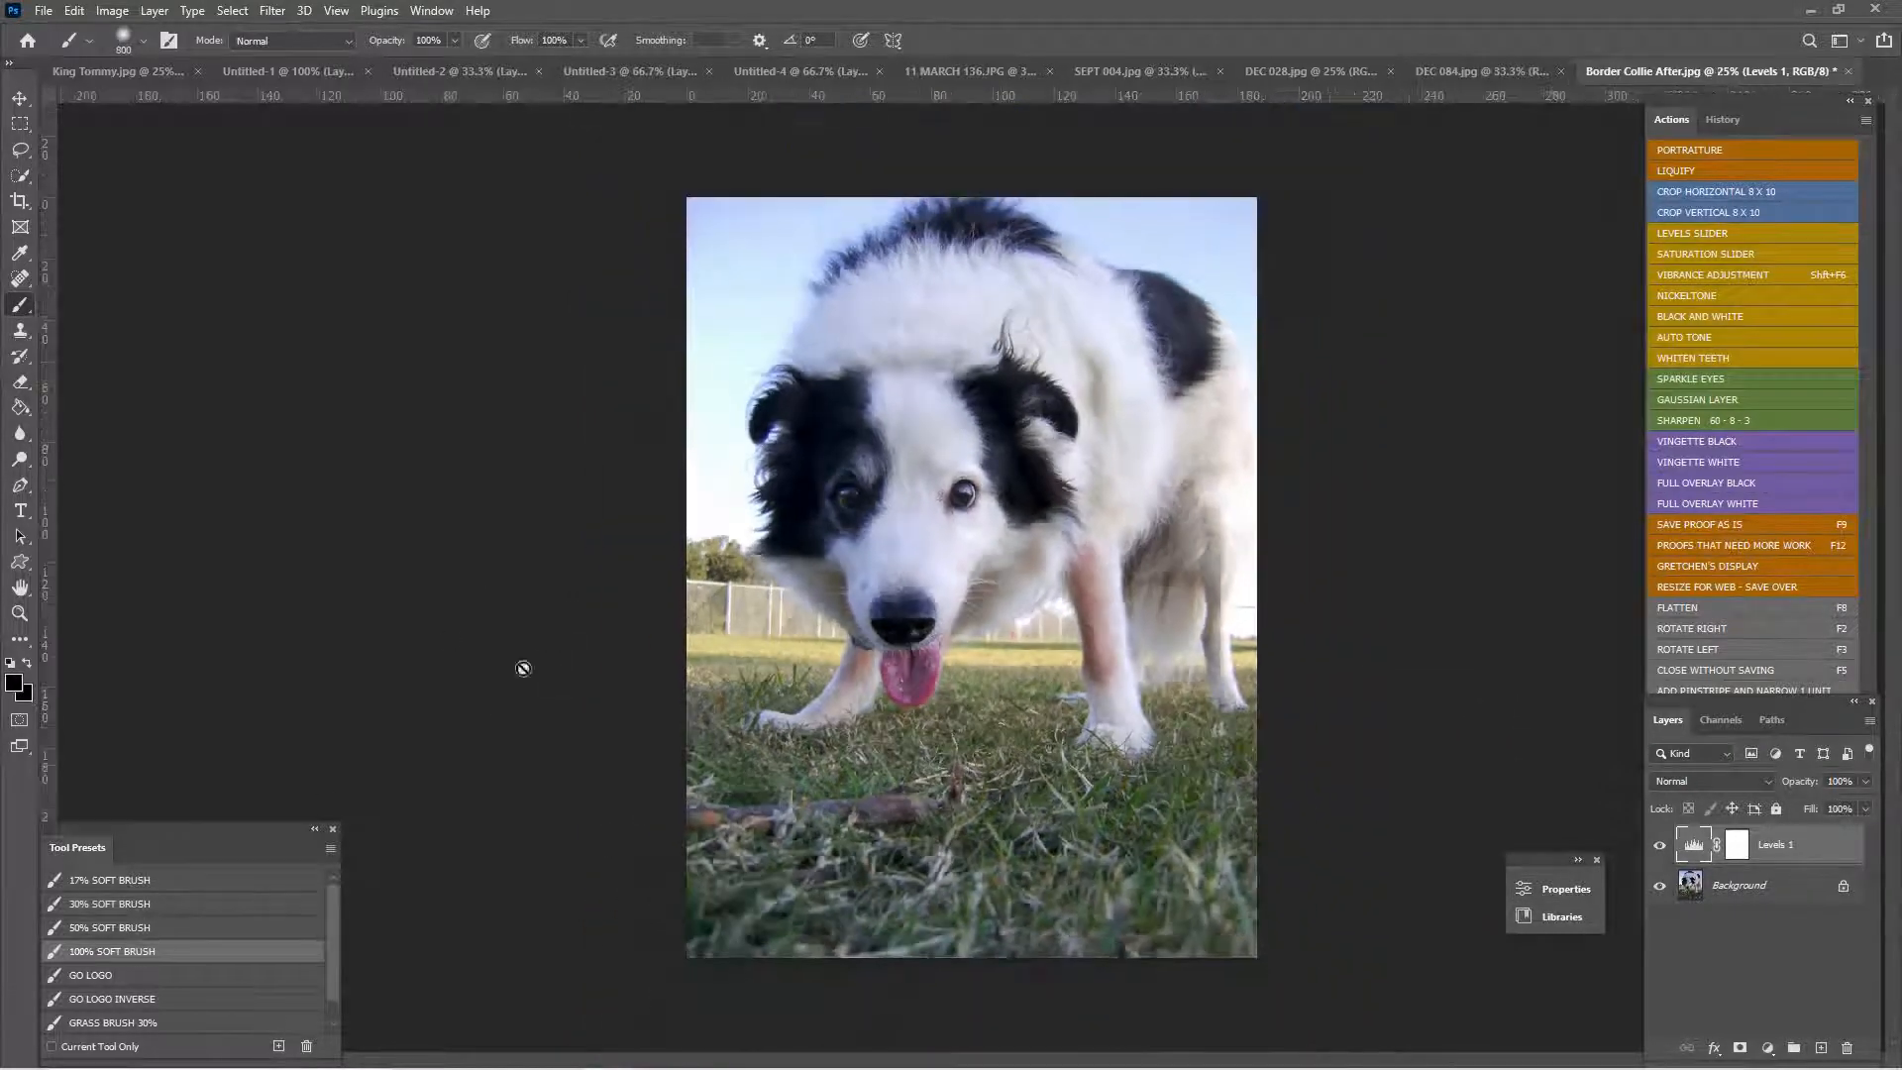
pyautogui.click(1738, 845)
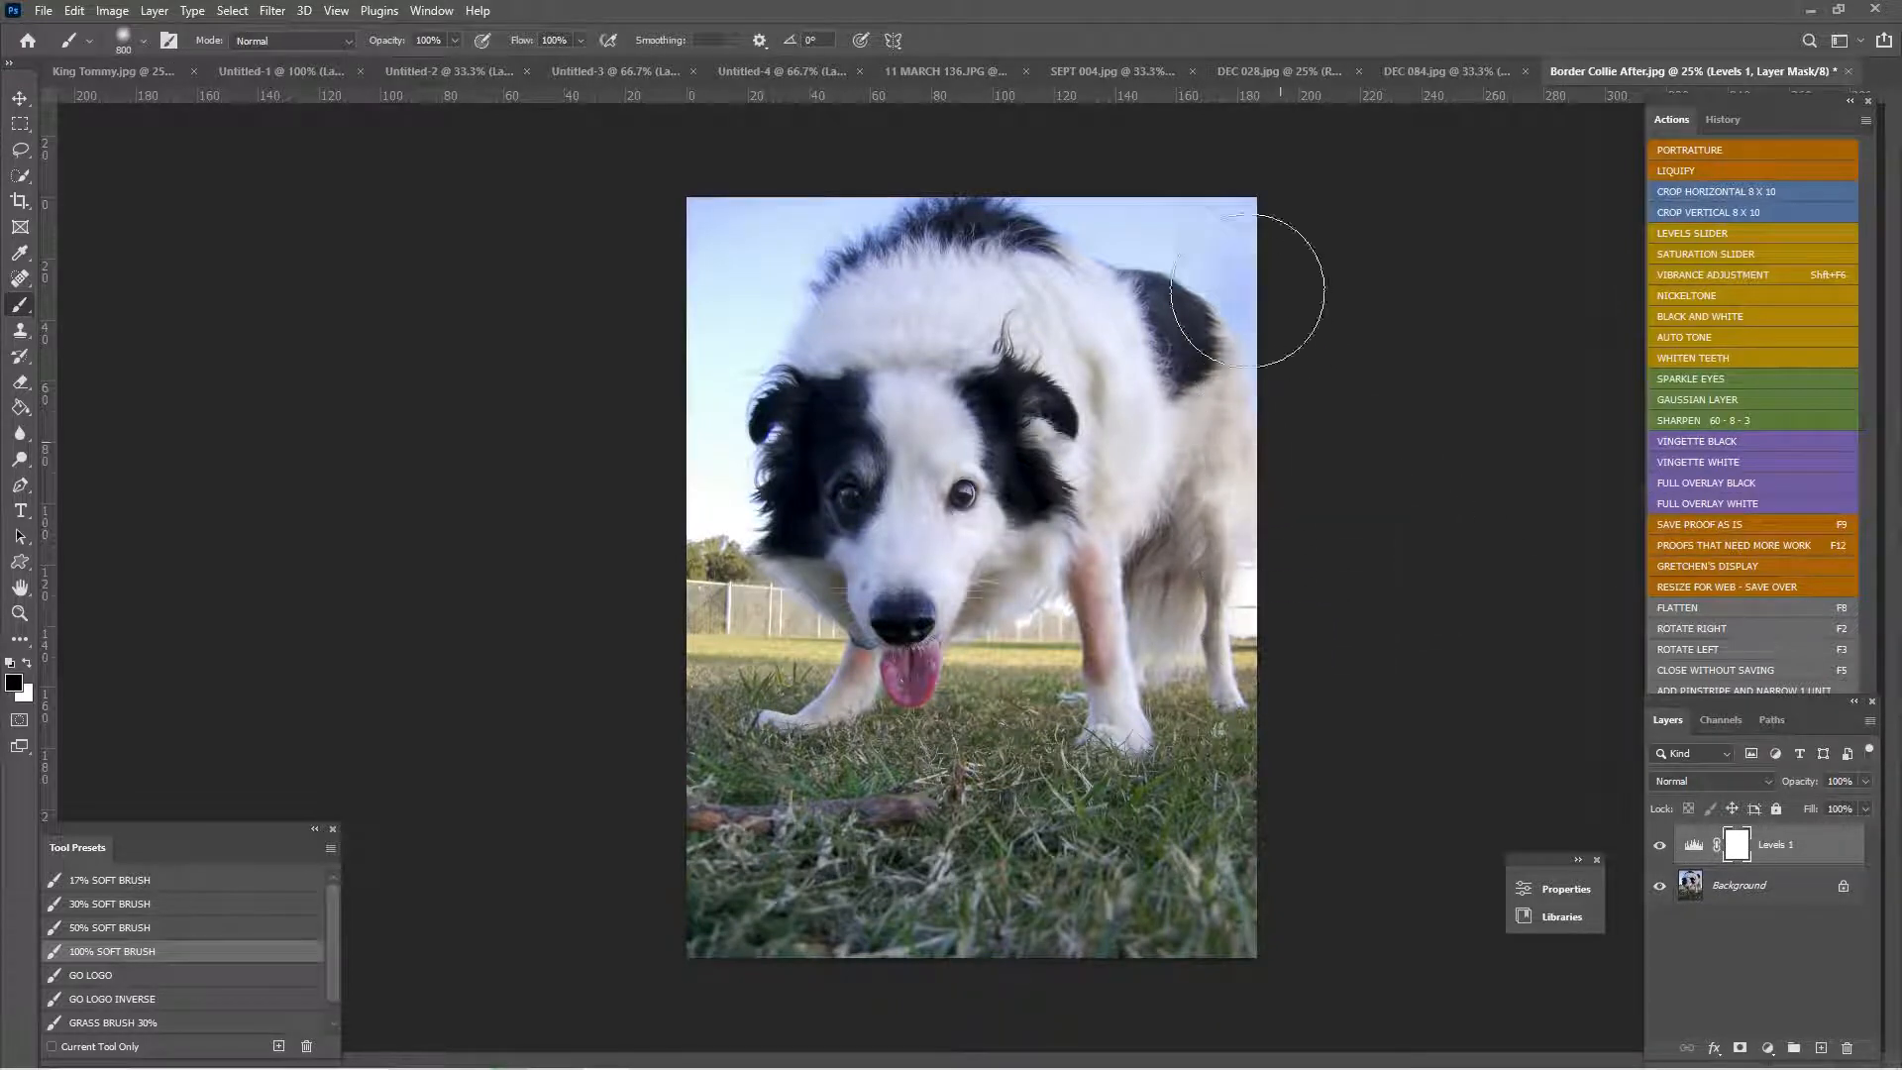
pyautogui.moveTo(994, 182)
pyautogui.mouseDown()
pyautogui.moveTo(800, 195)
pyautogui.moveTo(740, 254)
pyautogui.moveTo(706, 323)
pyautogui.moveTo(685, 569)
pyautogui.moveTo(733, 264)
pyautogui.moveTo(784, 181)
pyautogui.moveTo(699, 437)
pyautogui.mouseUp()
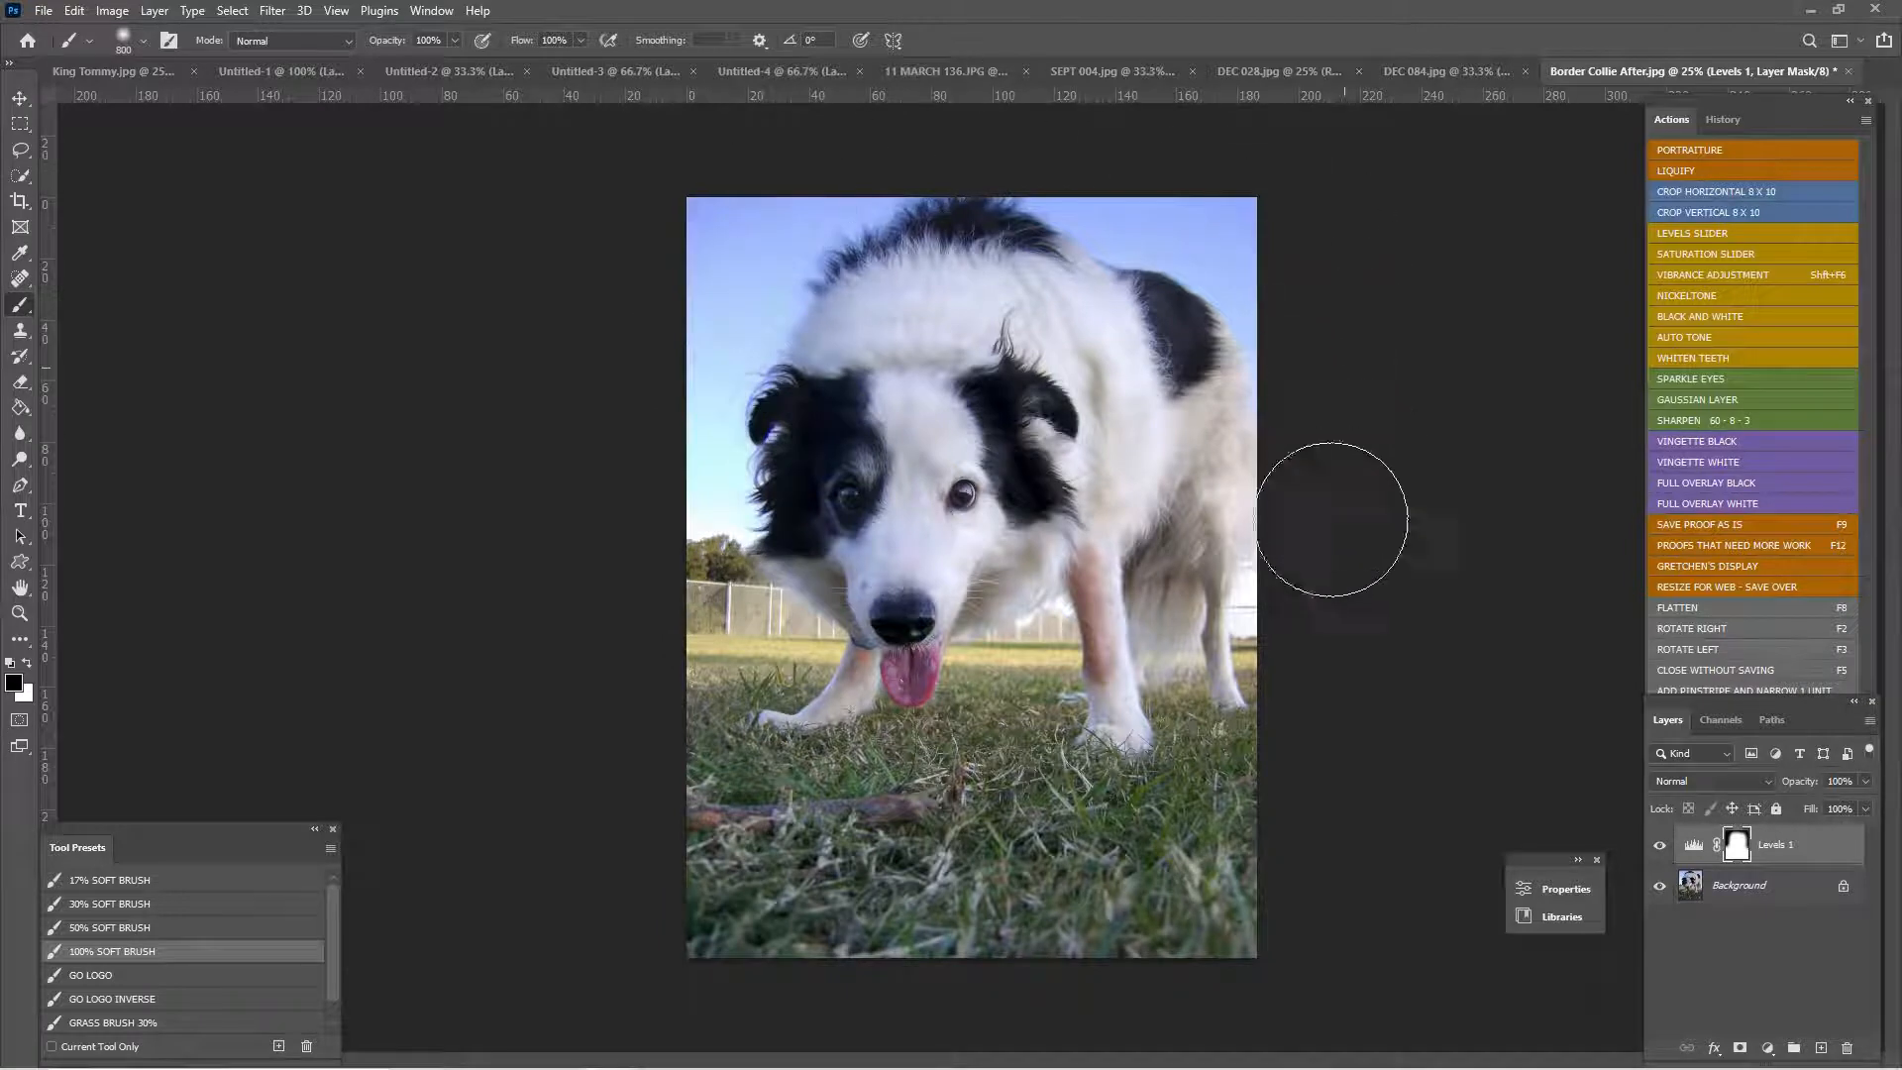
# - Lower the brush opacity to 27% and paint the Levels mask over the white fur of the dog's face
pyautogui.press('[')
pyautogui.press('[')
pyautogui.press('[')
pyautogui.press('[')
pyautogui.press('[')
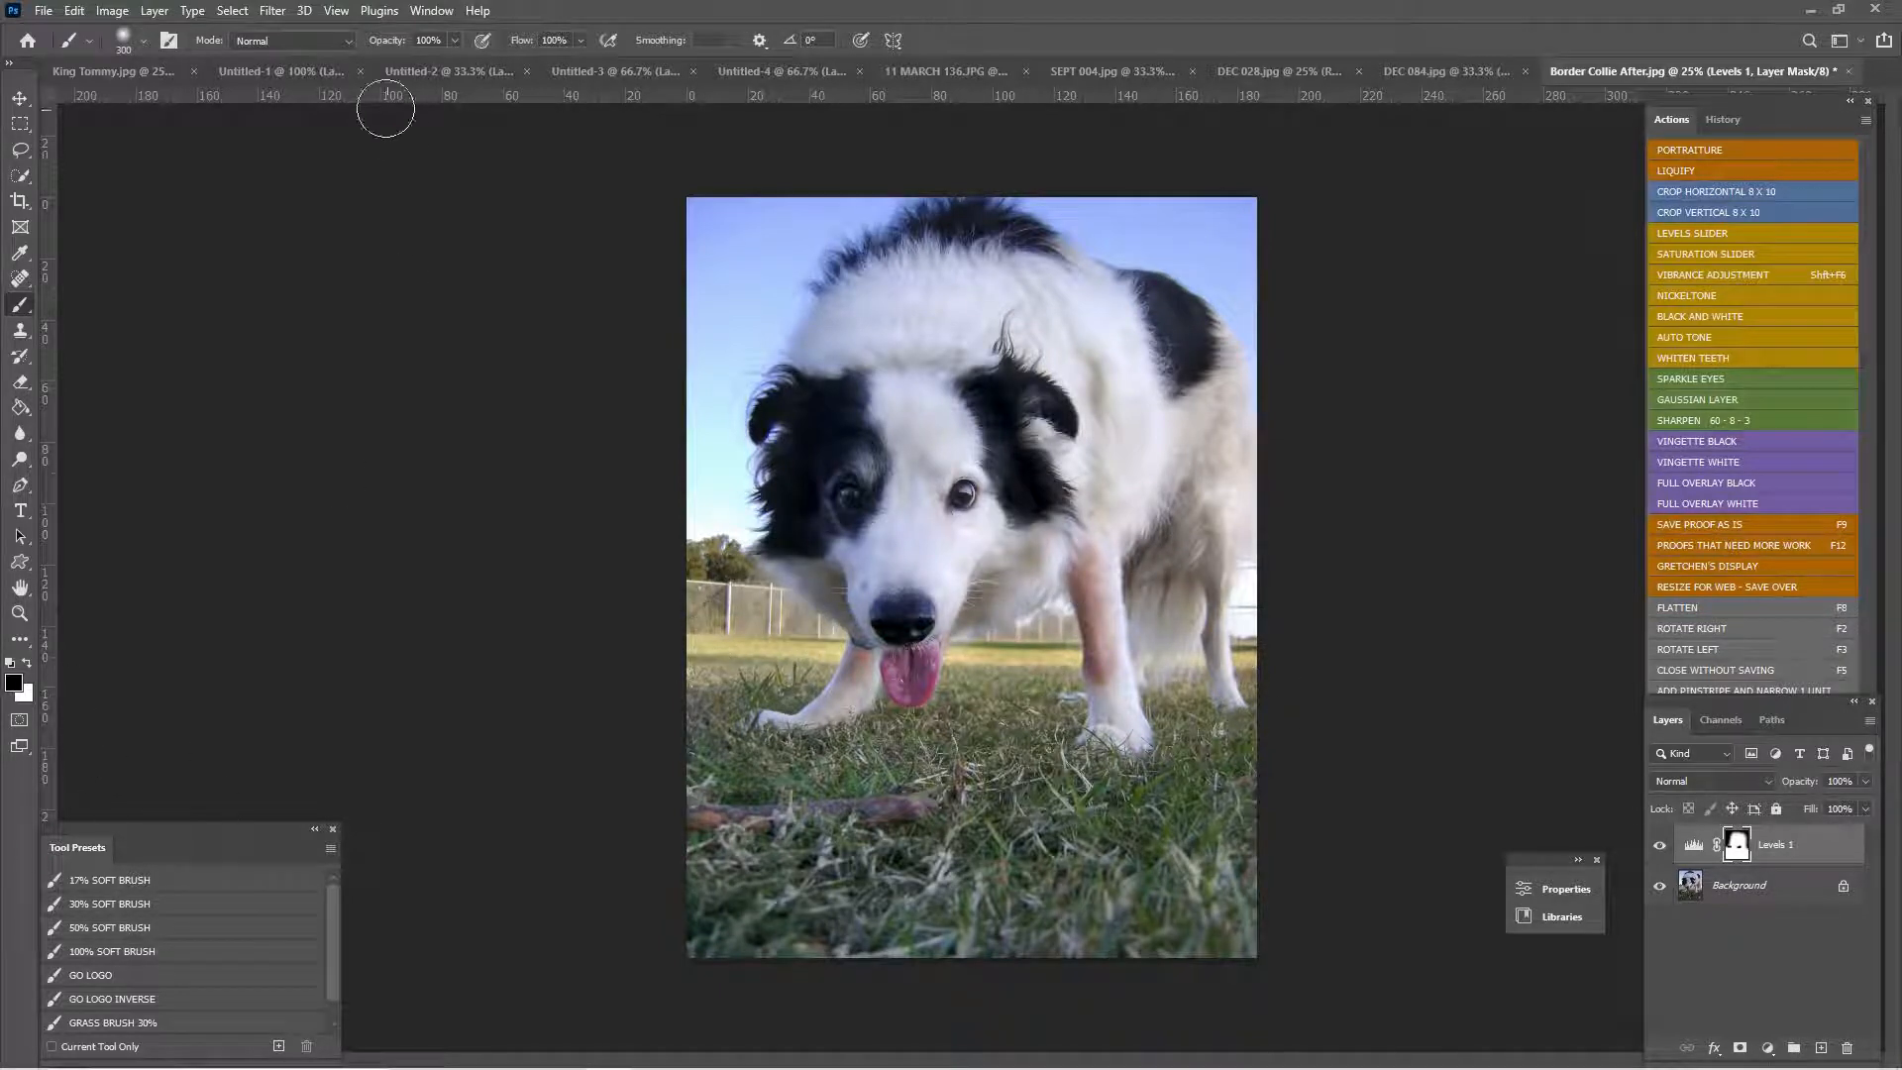
pyautogui.click(454, 39)
pyautogui.moveTo(450, 62); pyautogui.dragTo(388, 63)
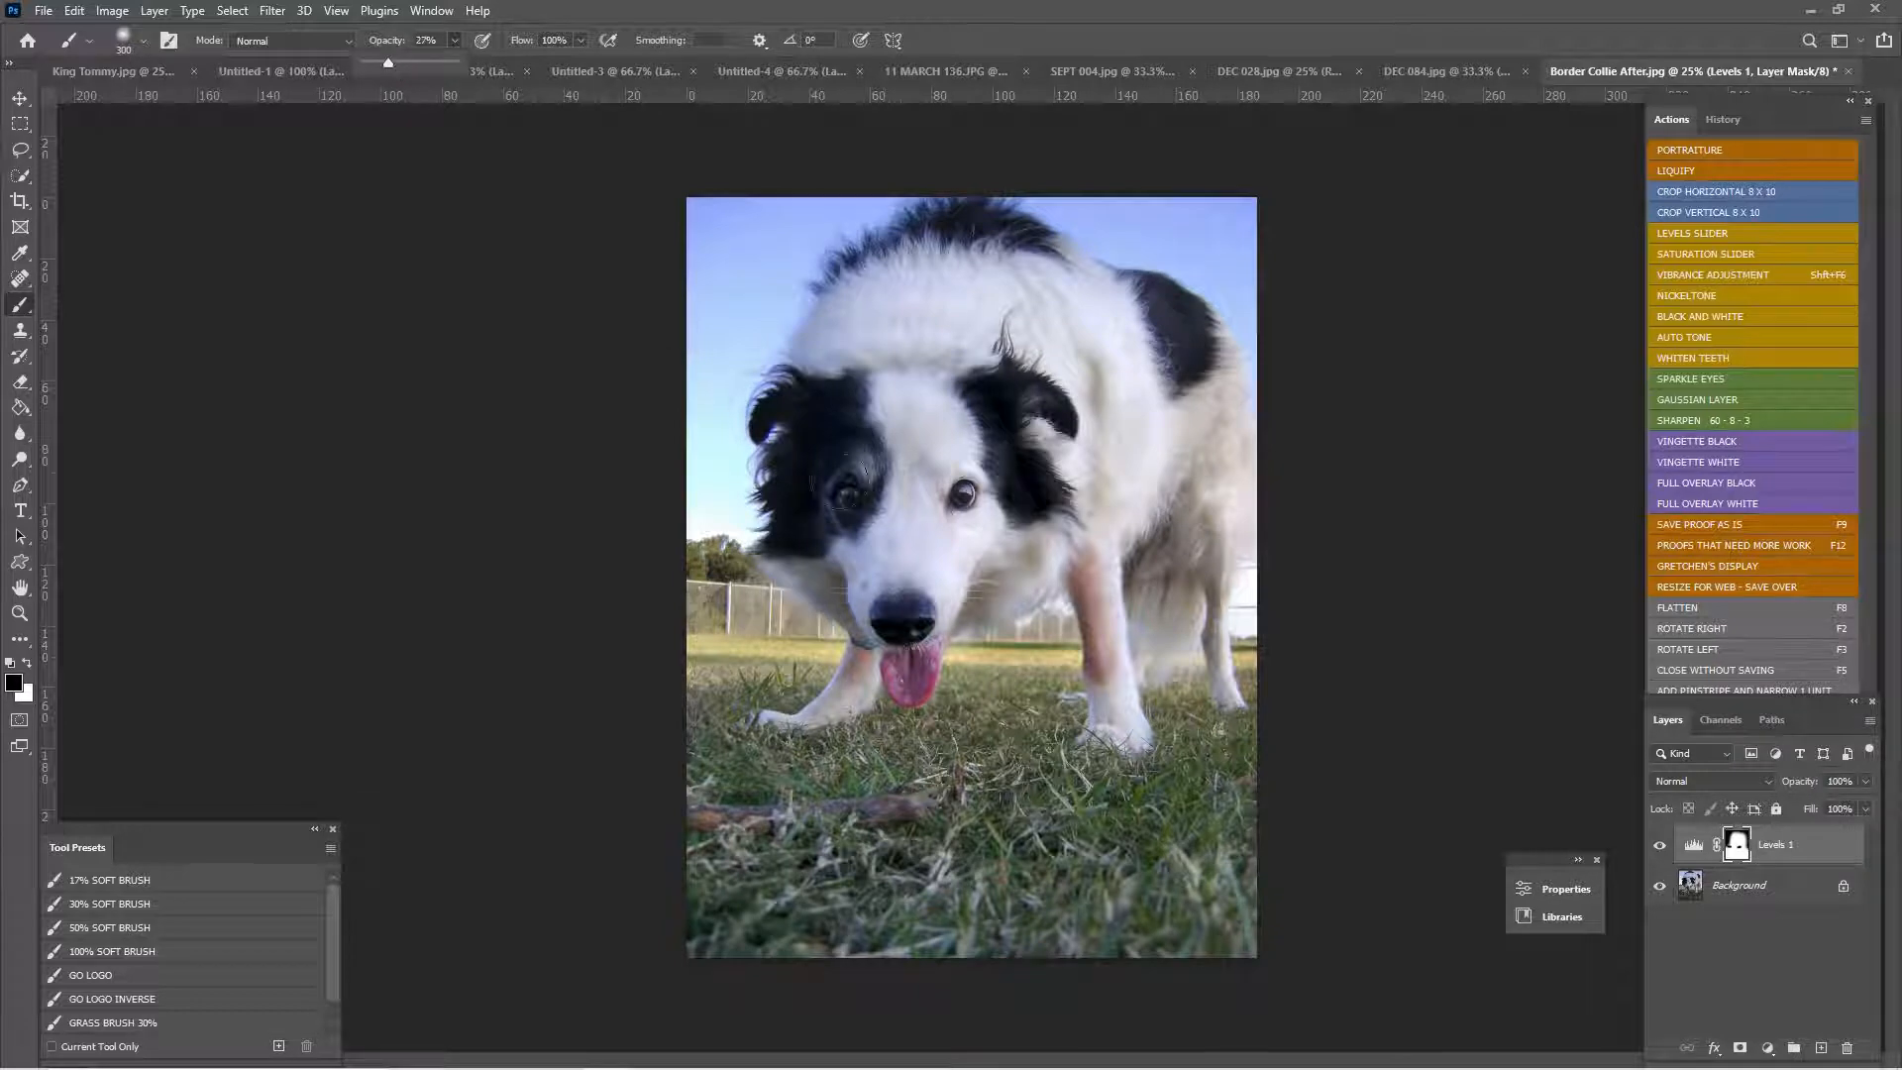
pyautogui.press(']')
pyautogui.press(']')
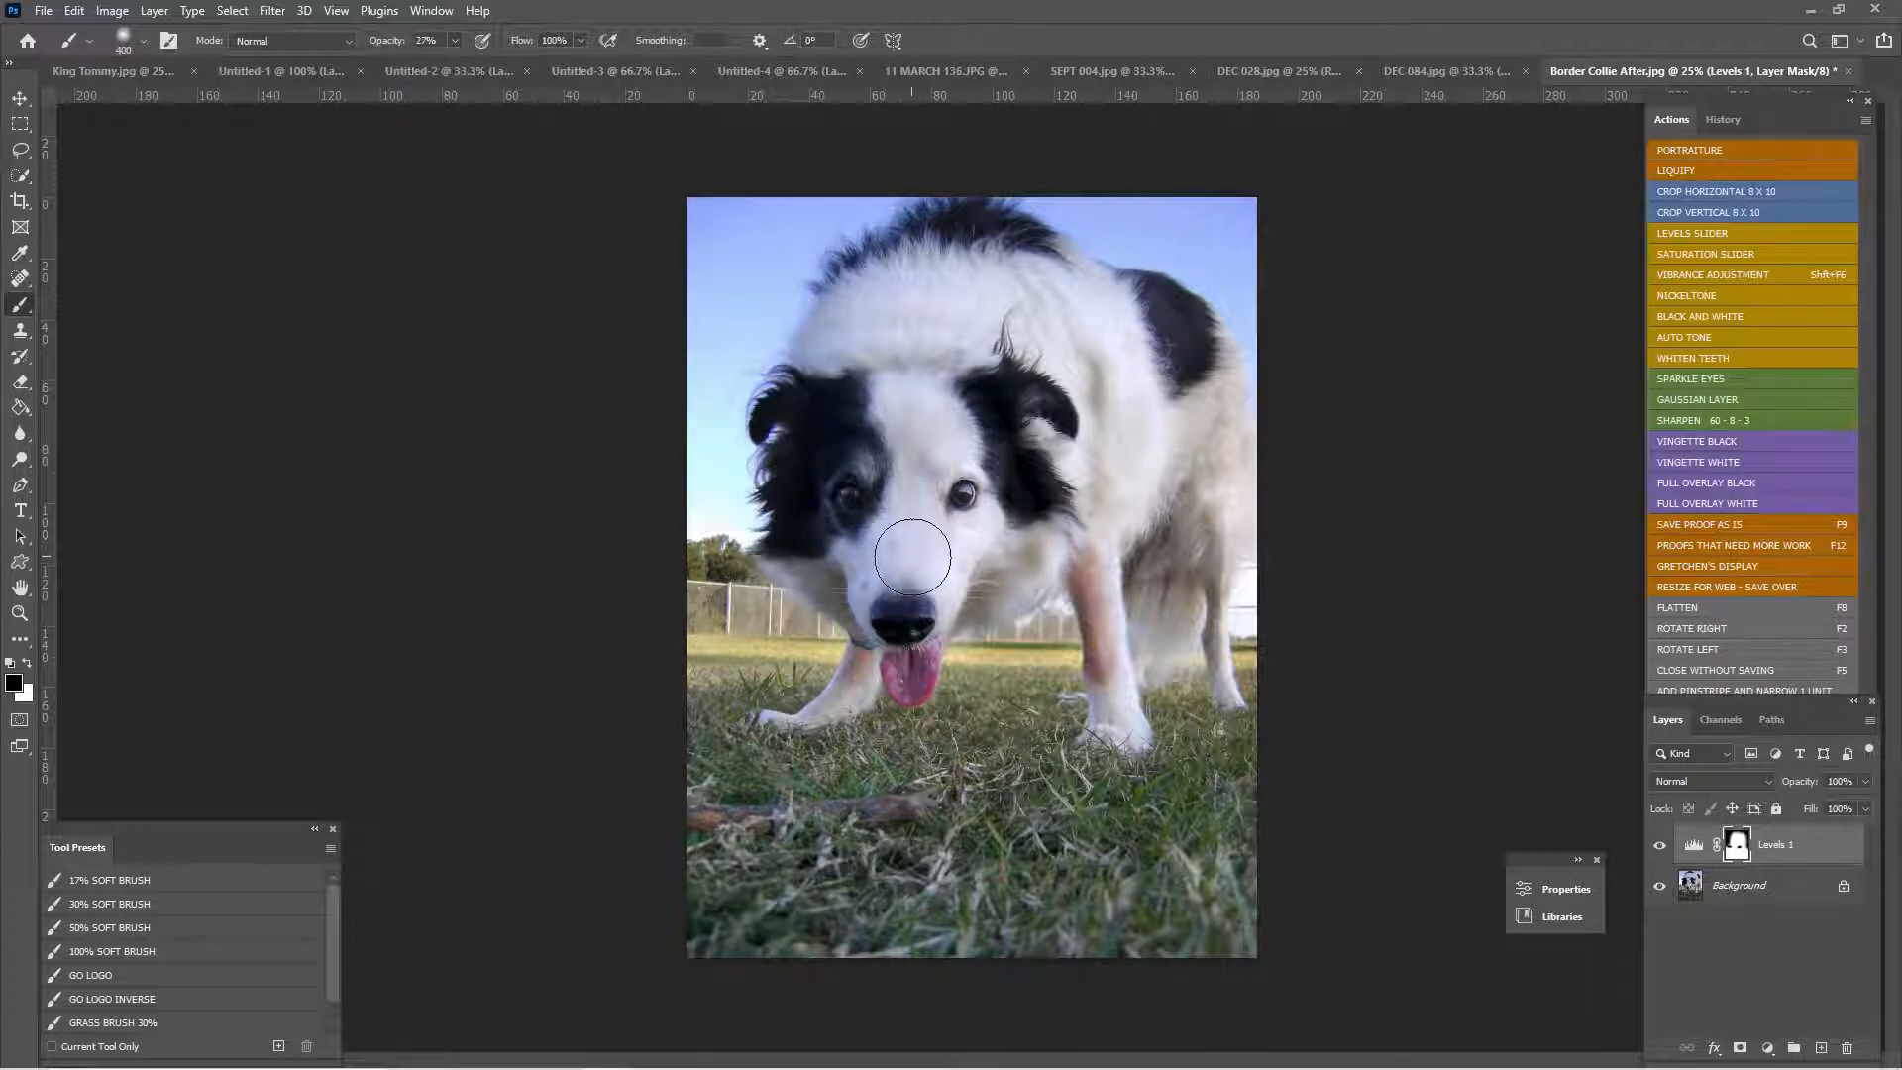
pyautogui.moveTo(941, 540)
pyautogui.mouseDown()
pyautogui.moveTo(957, 500)
pyautogui.moveTo(951, 516)
pyautogui.moveTo(977, 515)
pyautogui.mouseUp()
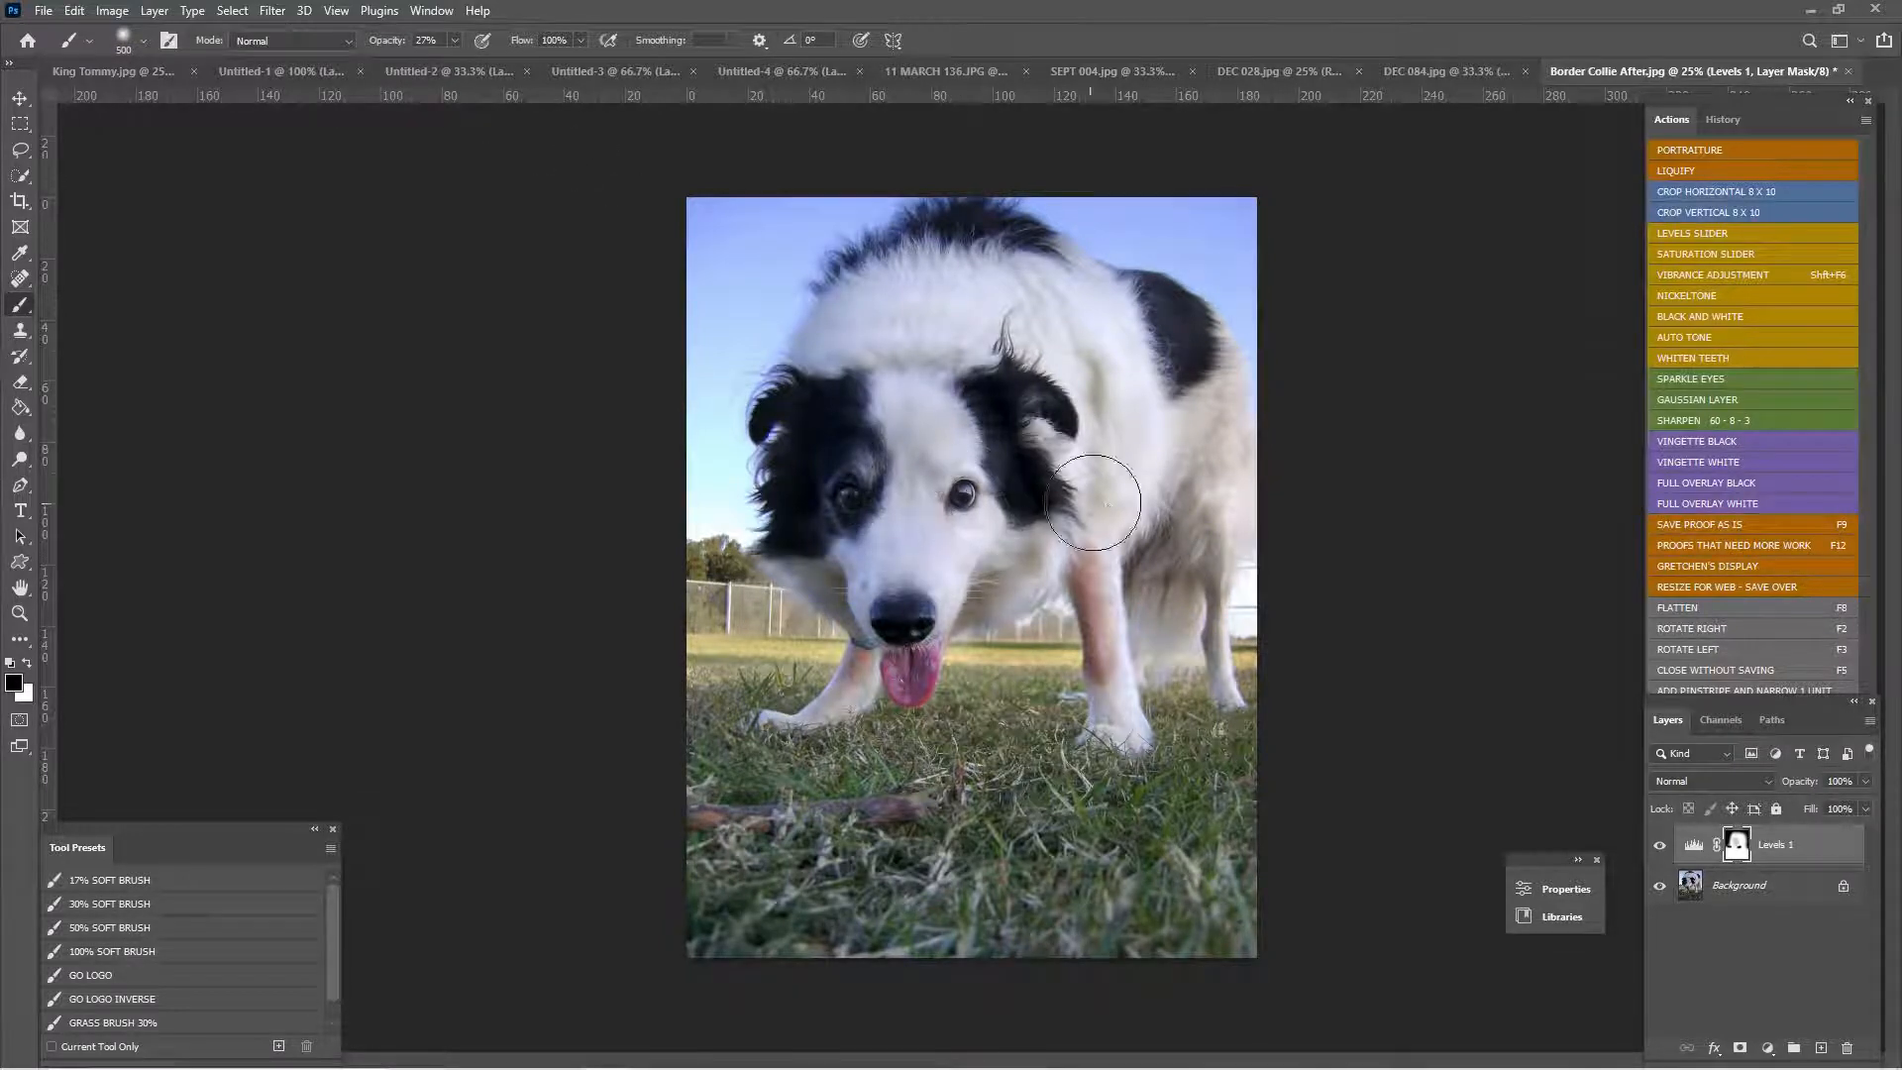
# - Flatten the Levels adjustment into the Background layer
pyautogui.hotkey('ctrl', '+')
pyautogui.hotkey('ctrl', '+')
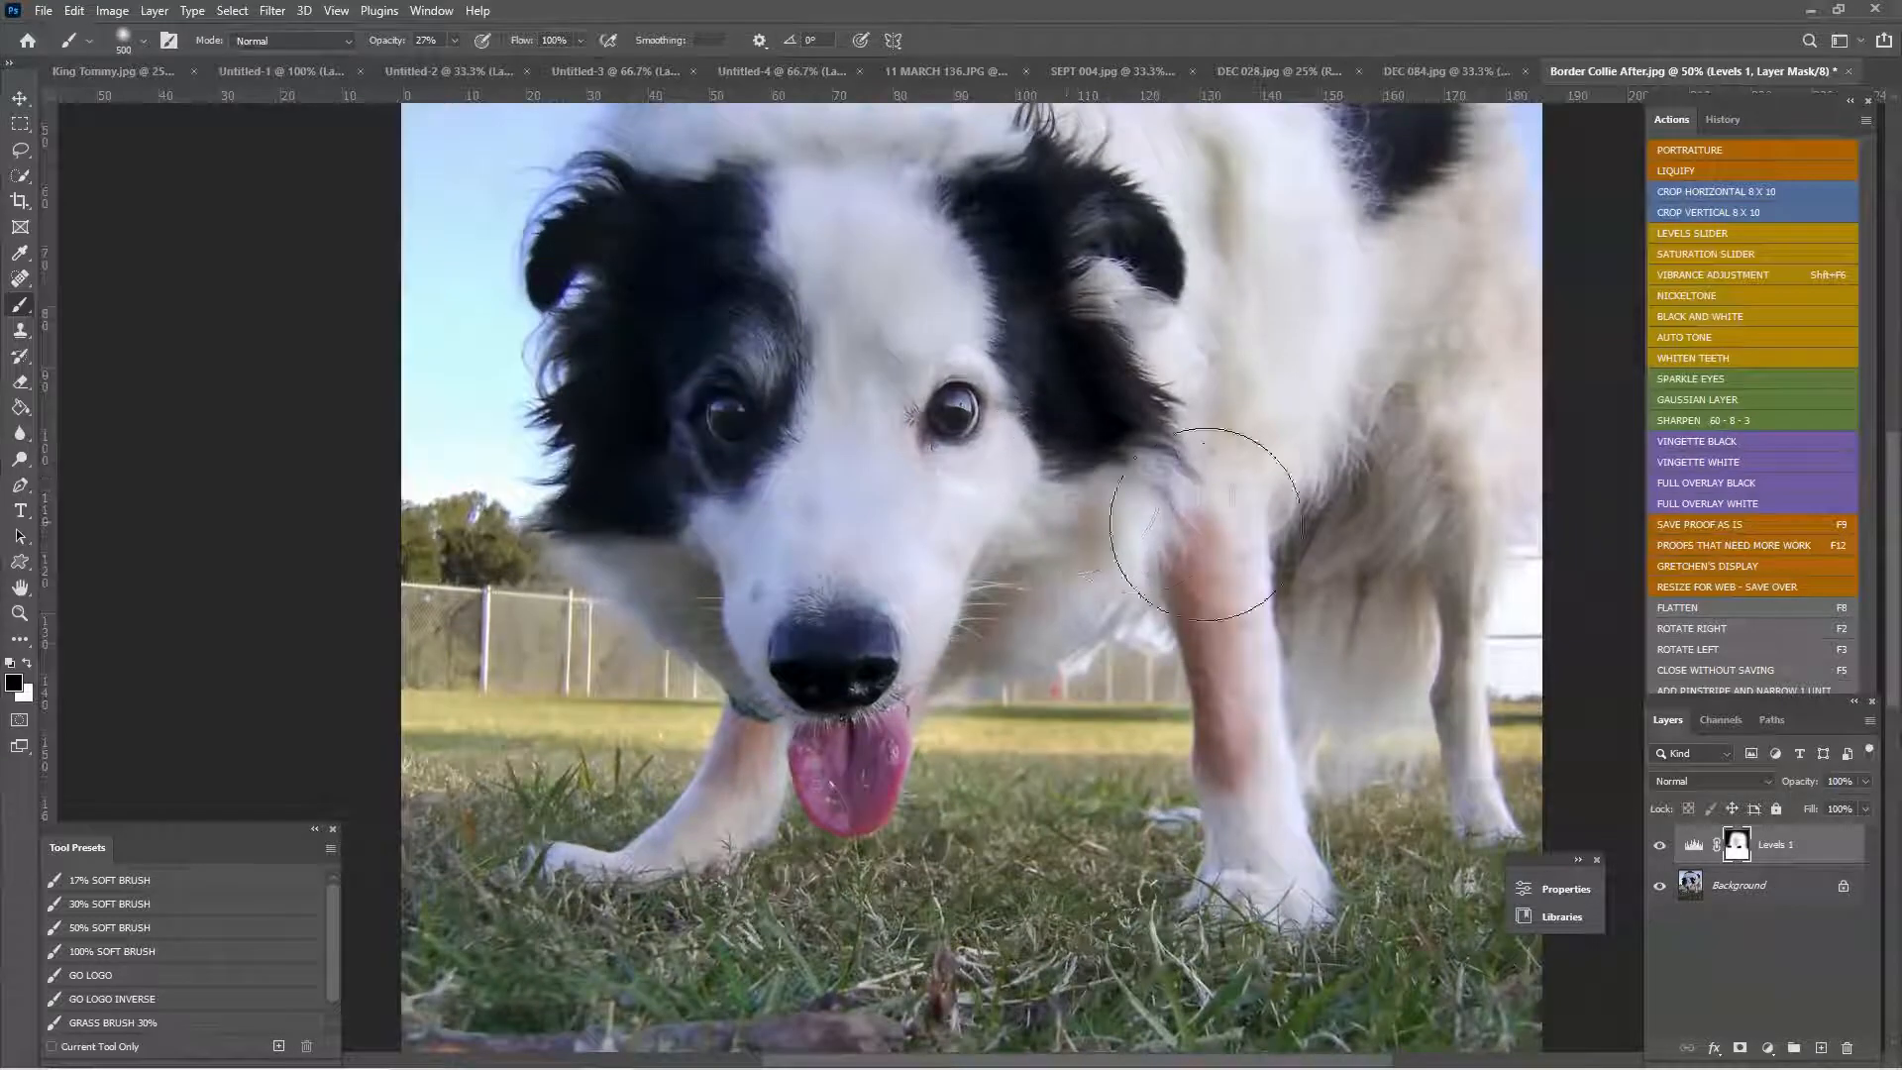
pyautogui.press('F8')
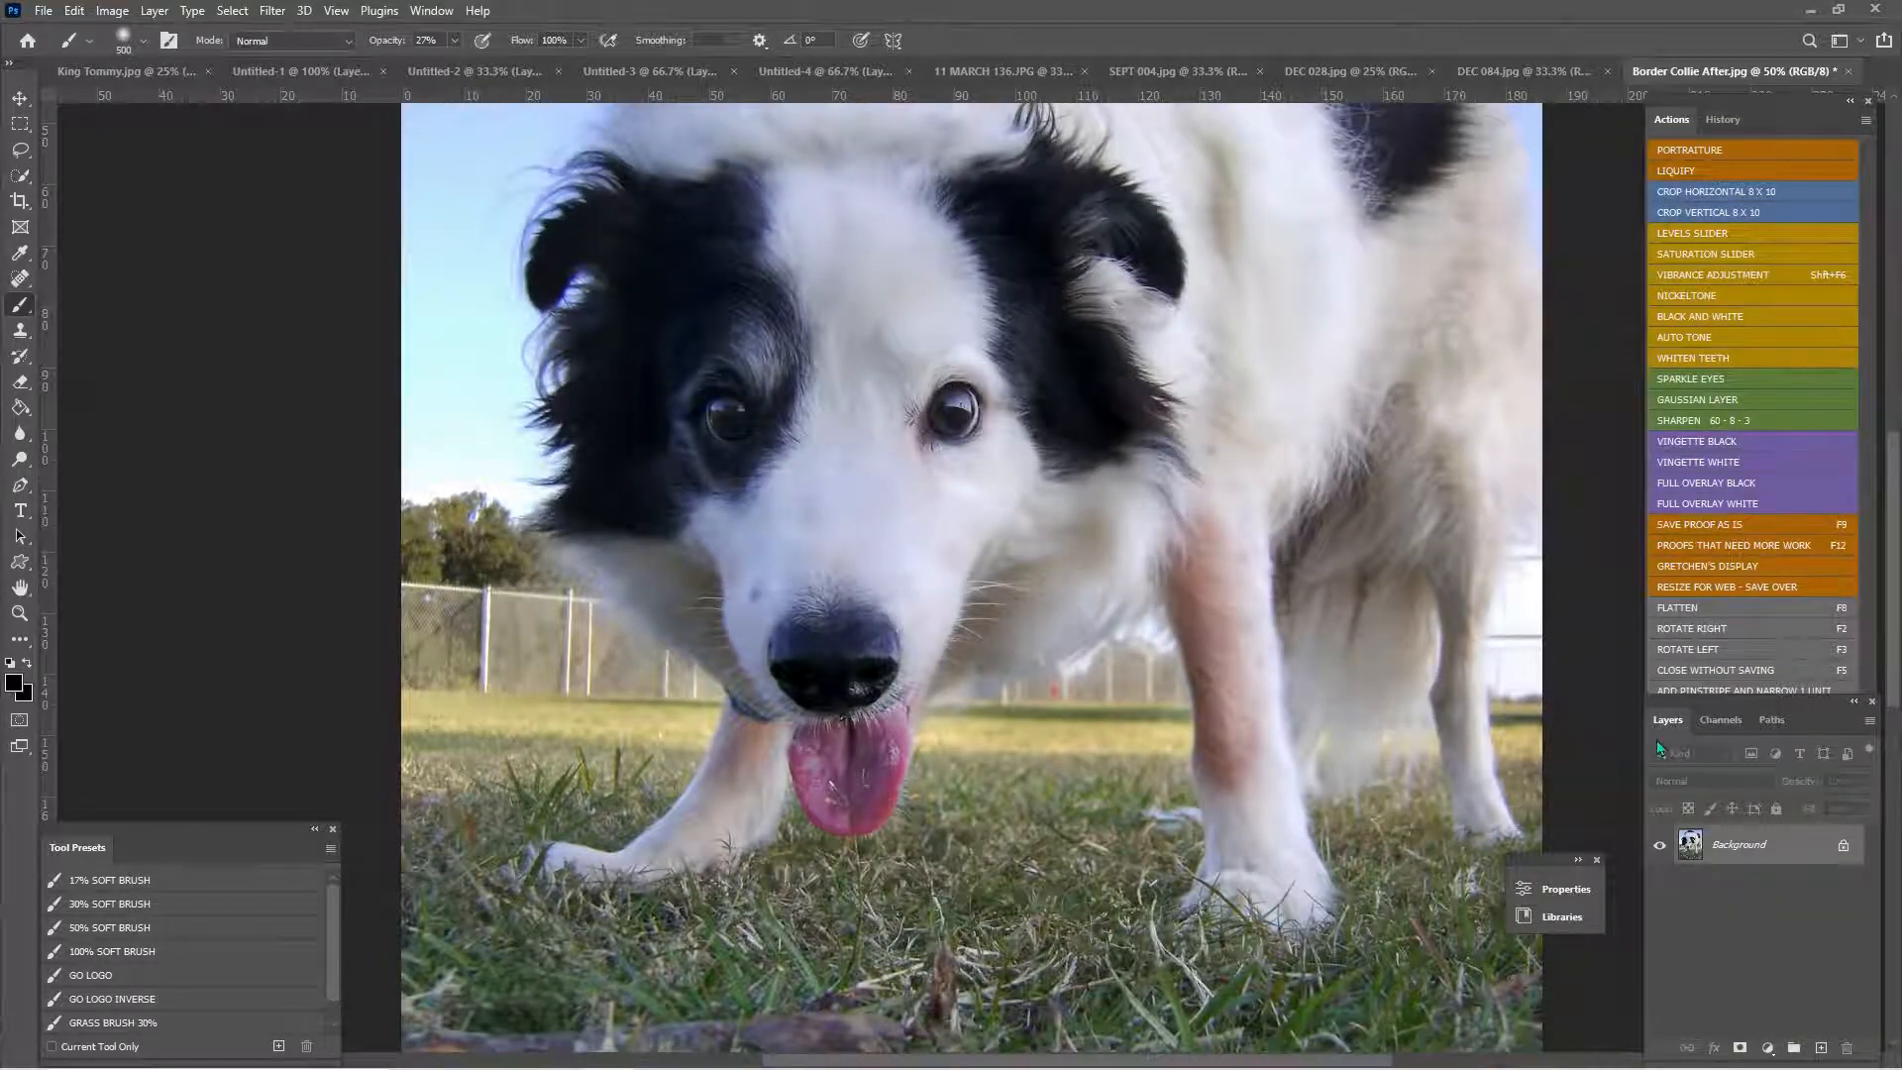
pyautogui.hotkey('ctrl', '-')
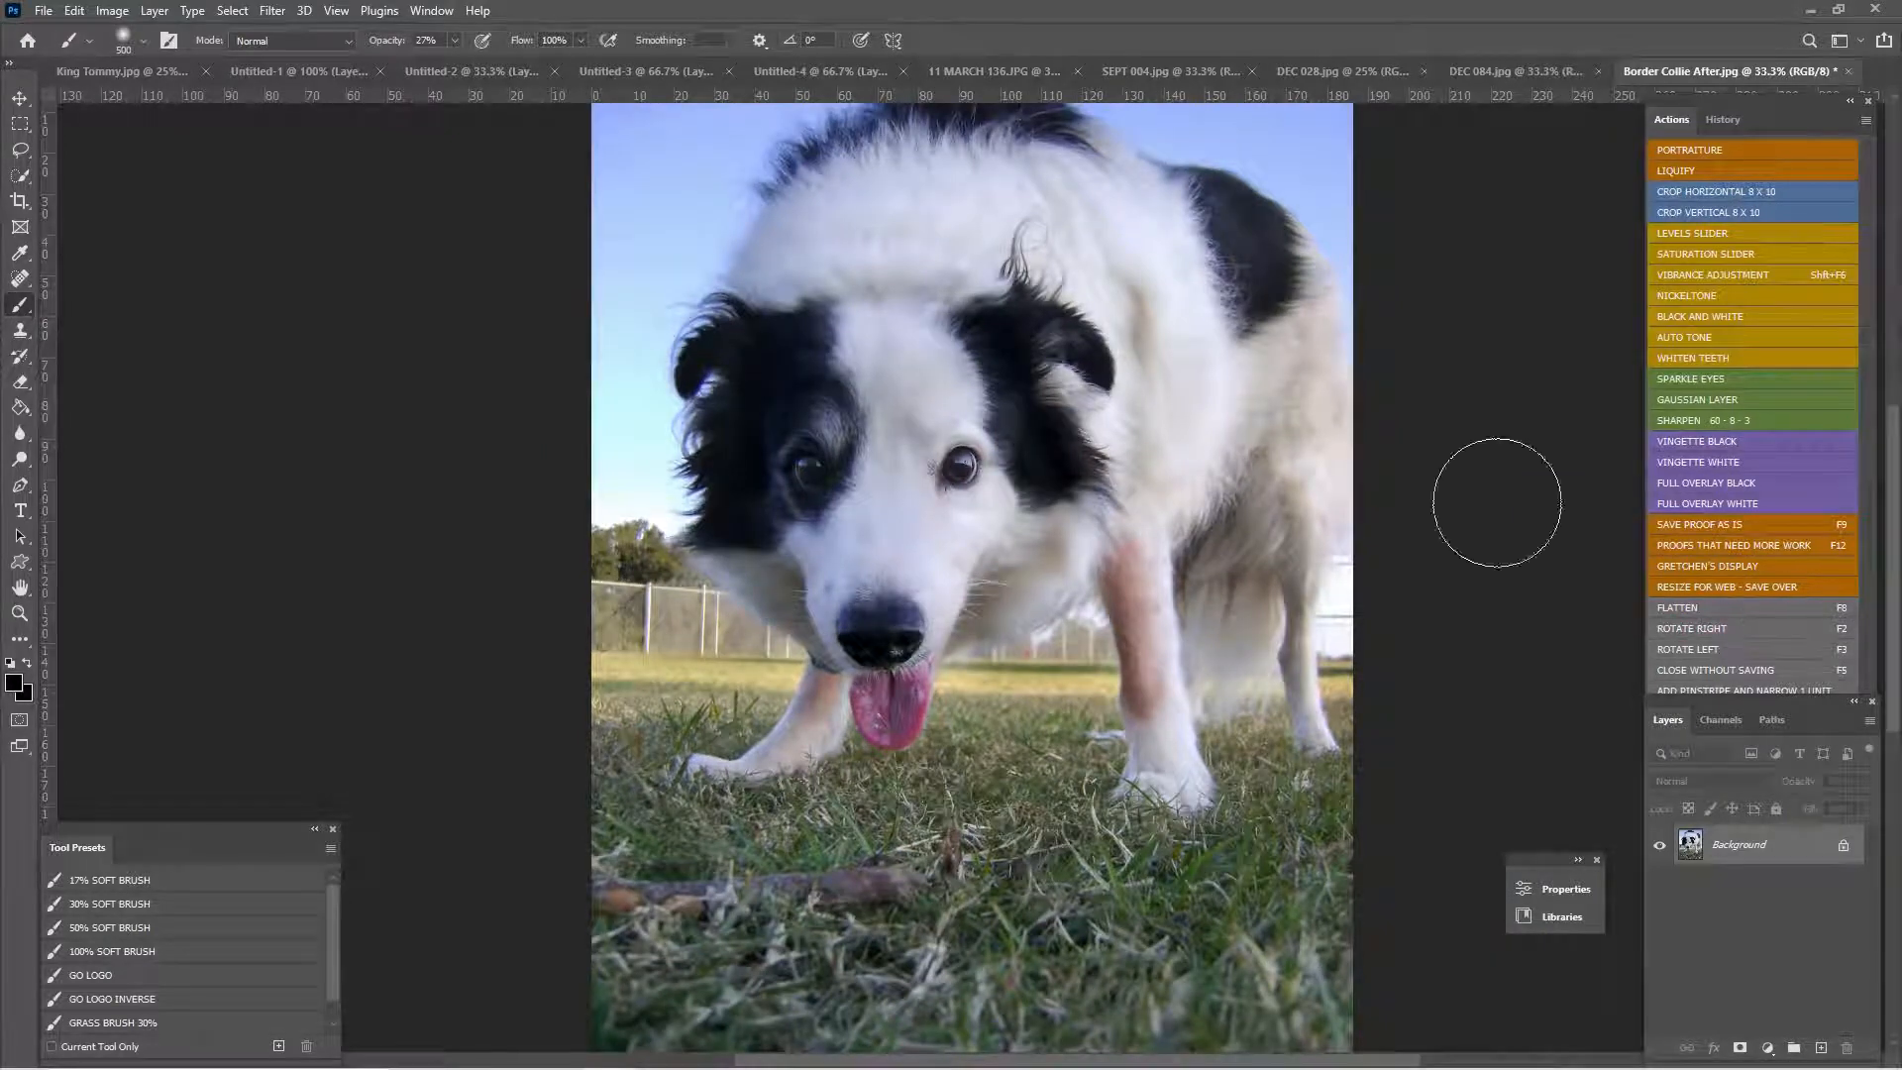
pyautogui.click(154, 10)
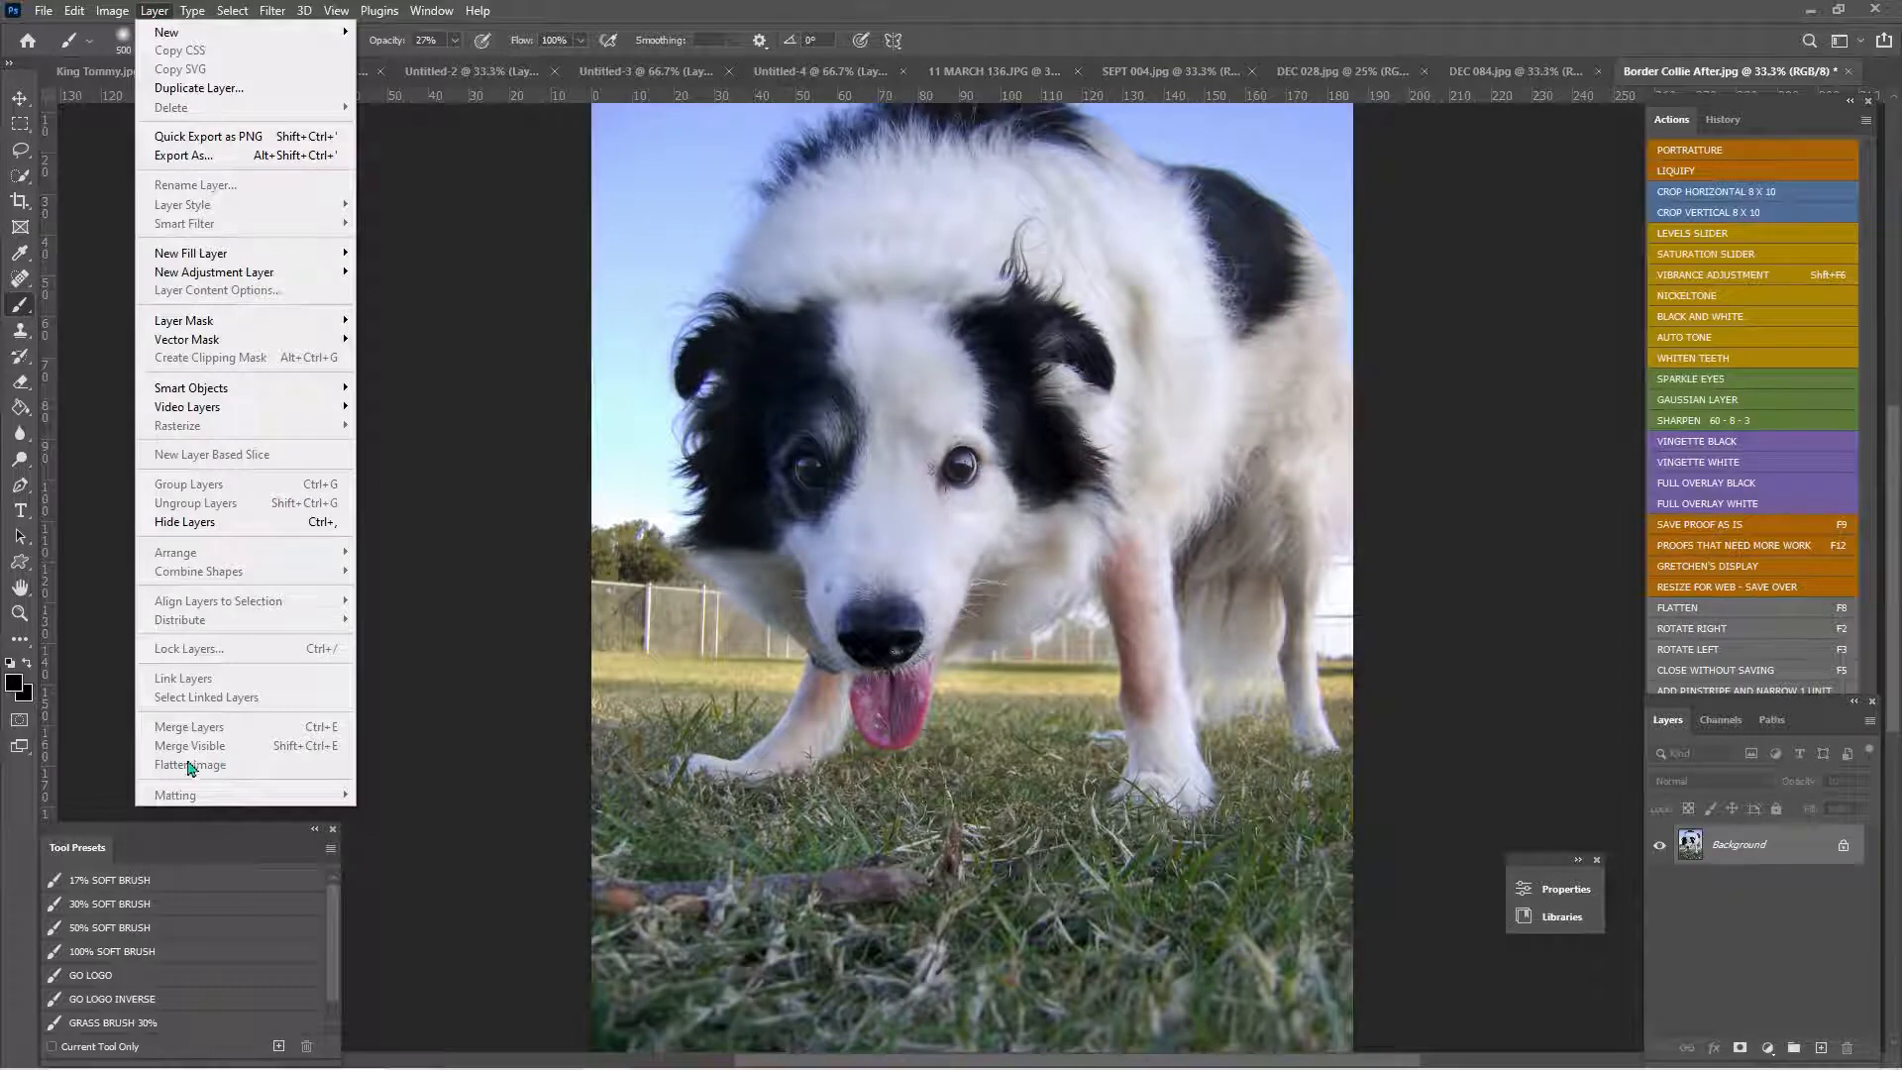
pyautogui.click(446, 719)
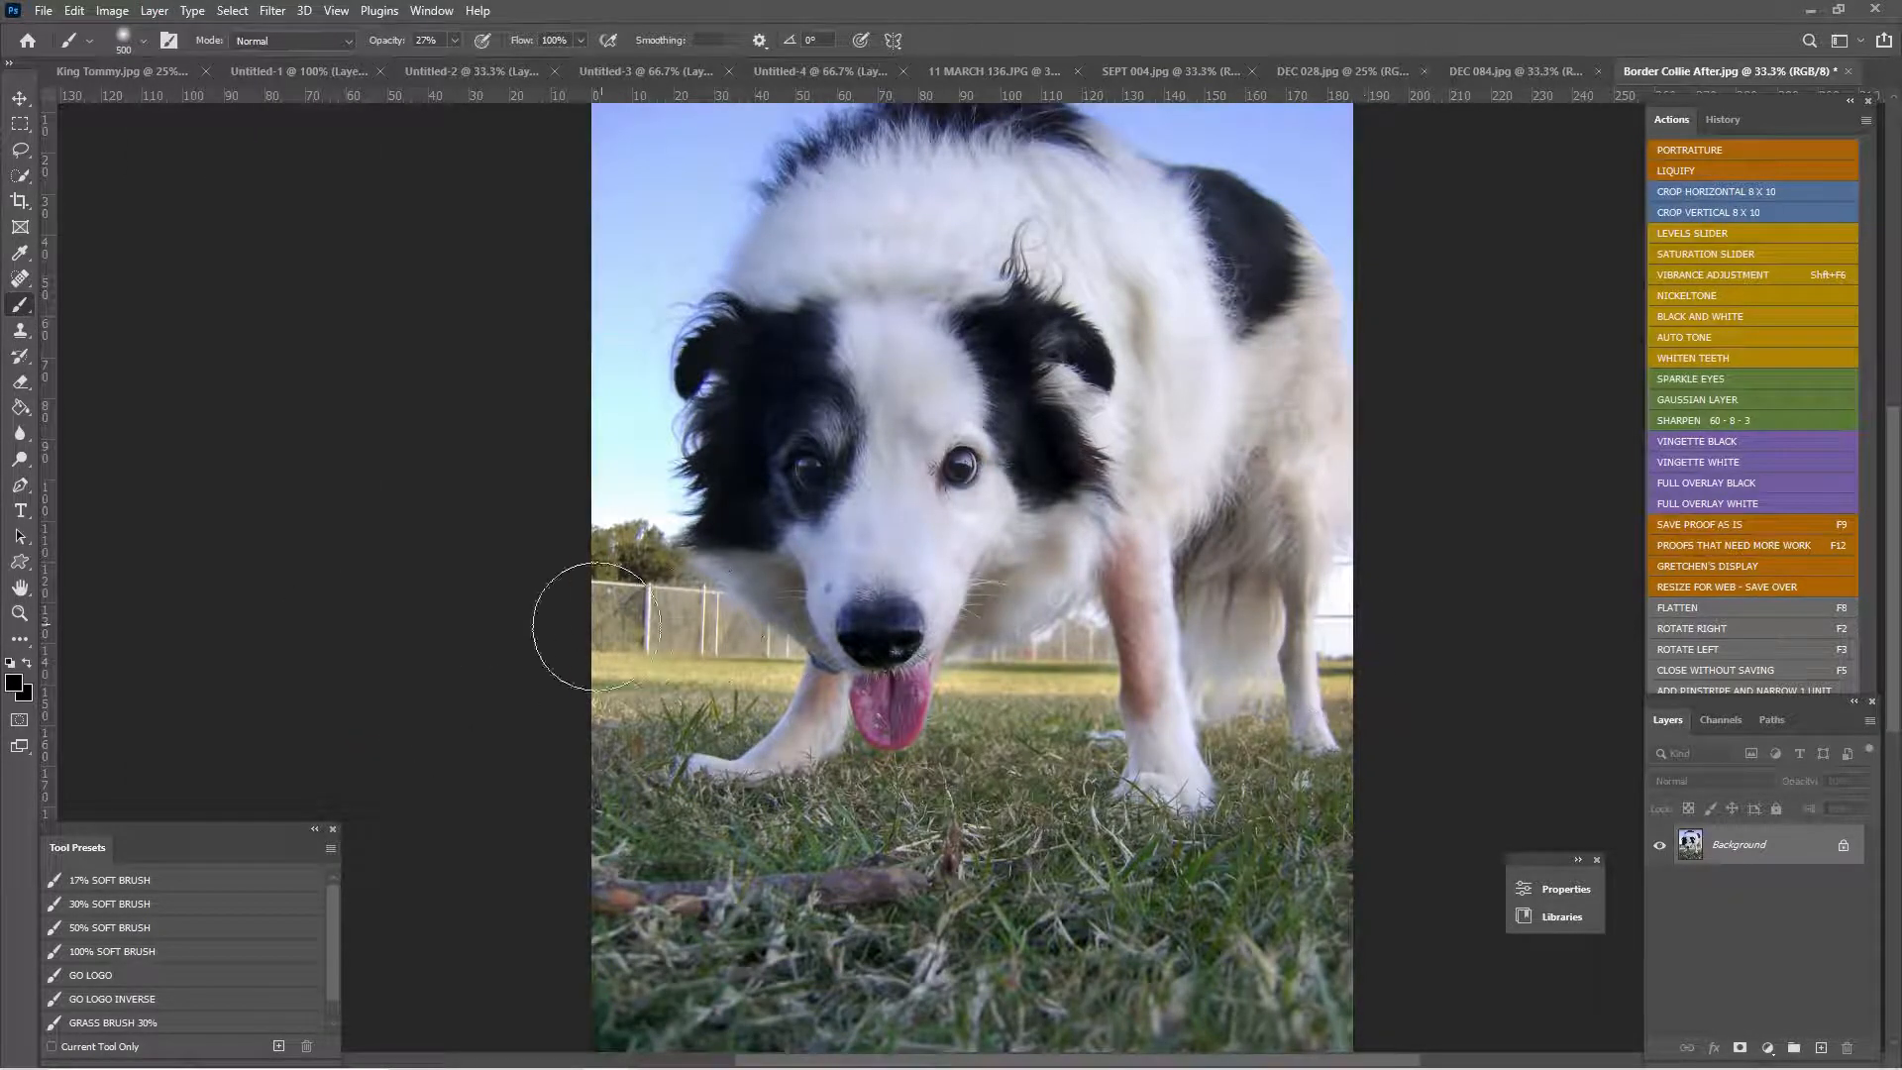
# - Clone fence background over the white posts beside the dog using the Clone Stamp in Darken mode at 61% opacity
pyautogui.hotkey('ctrl', '+')
pyautogui.moveTo(609, 615)
pyautogui.mouseDown()
pyautogui.moveTo(798, 517)
pyautogui.moveTo(835, 526)
pyautogui.mouseUp()
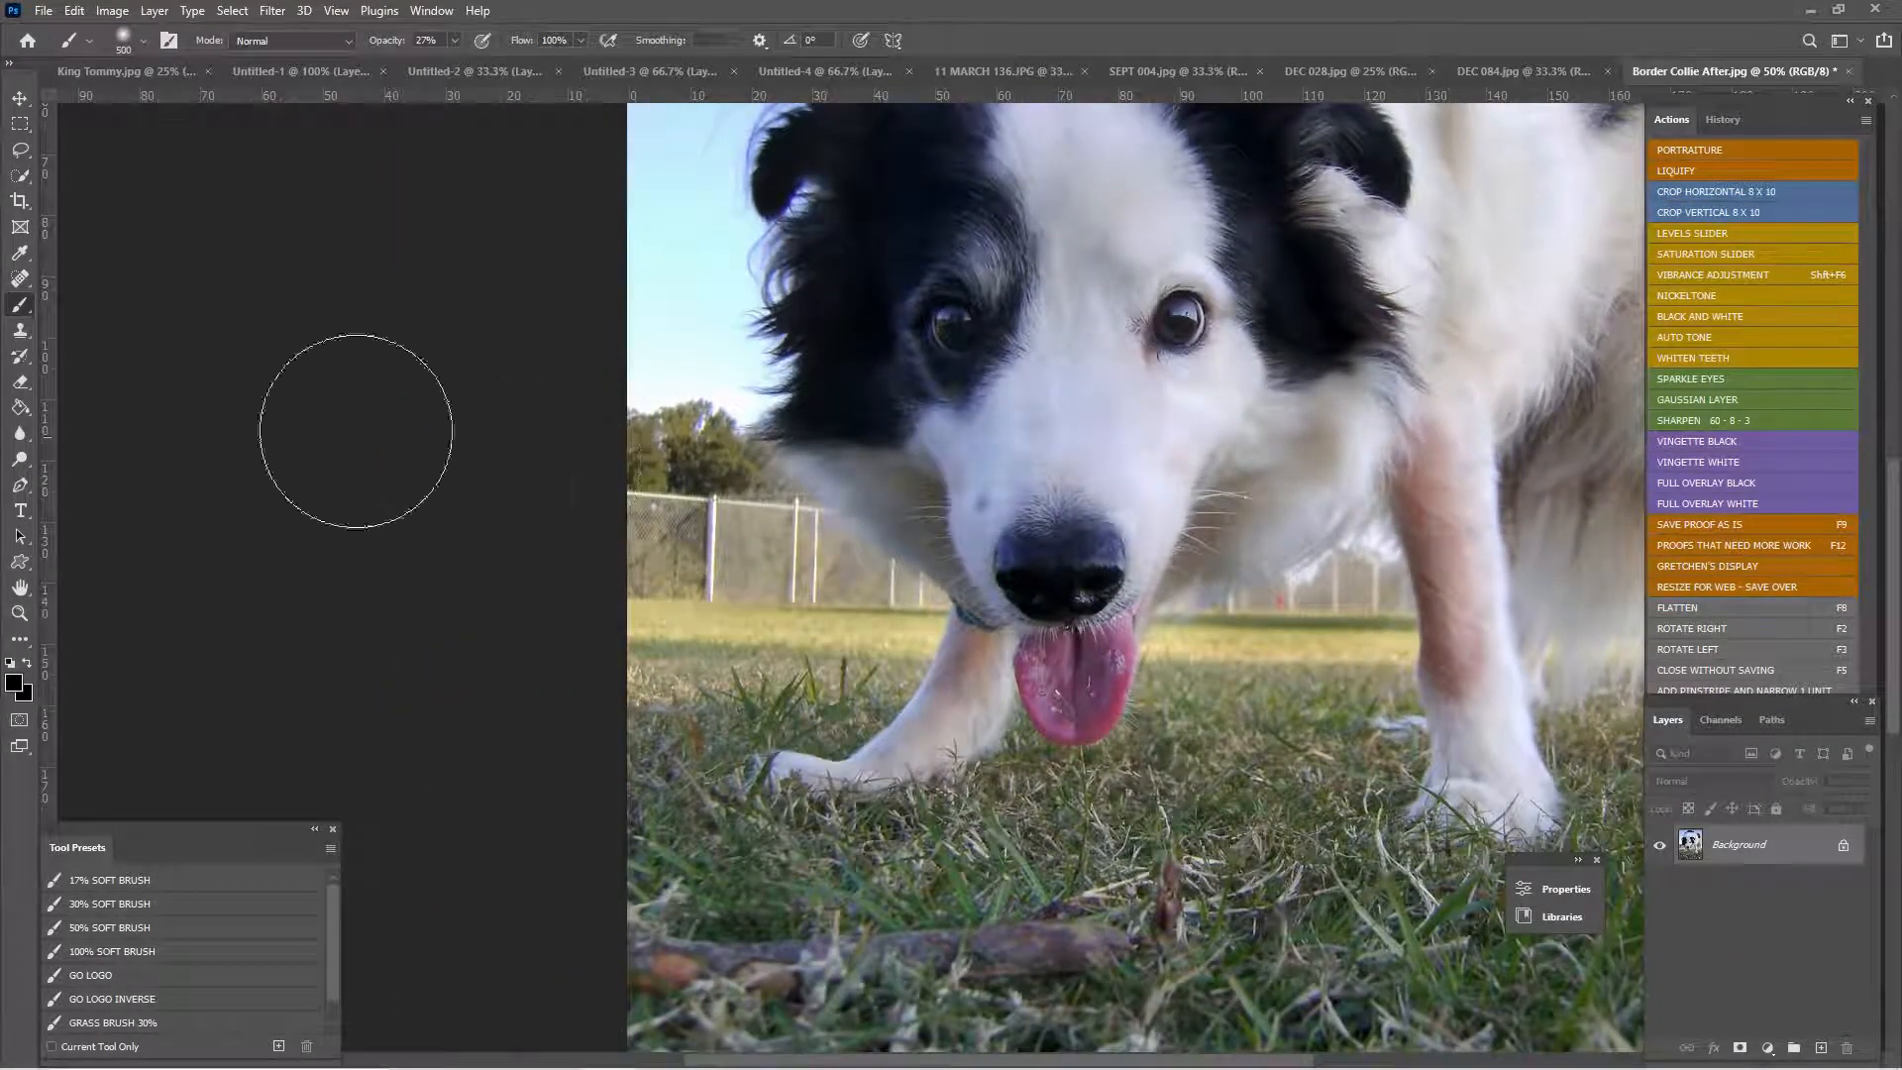
pyautogui.click(17, 335)
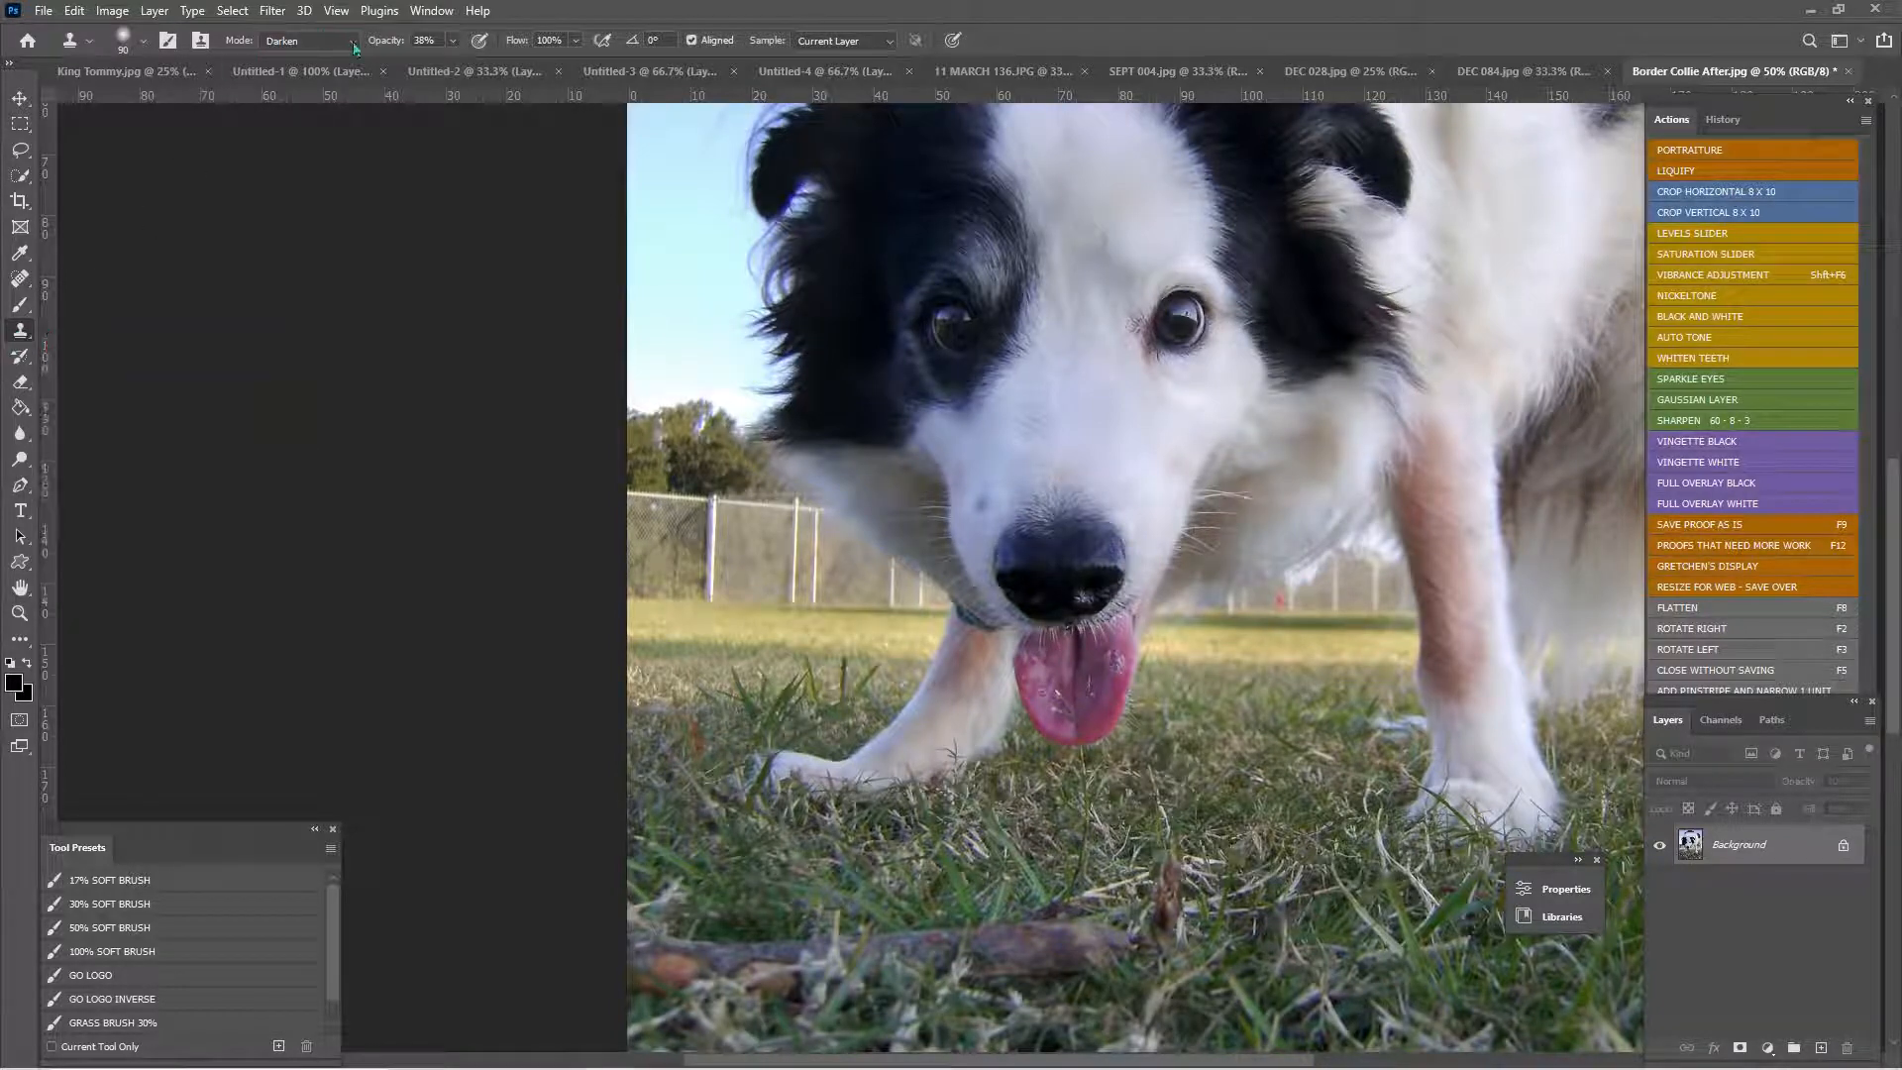
pyautogui.click(452, 41)
pyautogui.moveTo(453, 62); pyautogui.dragTo(474, 63)
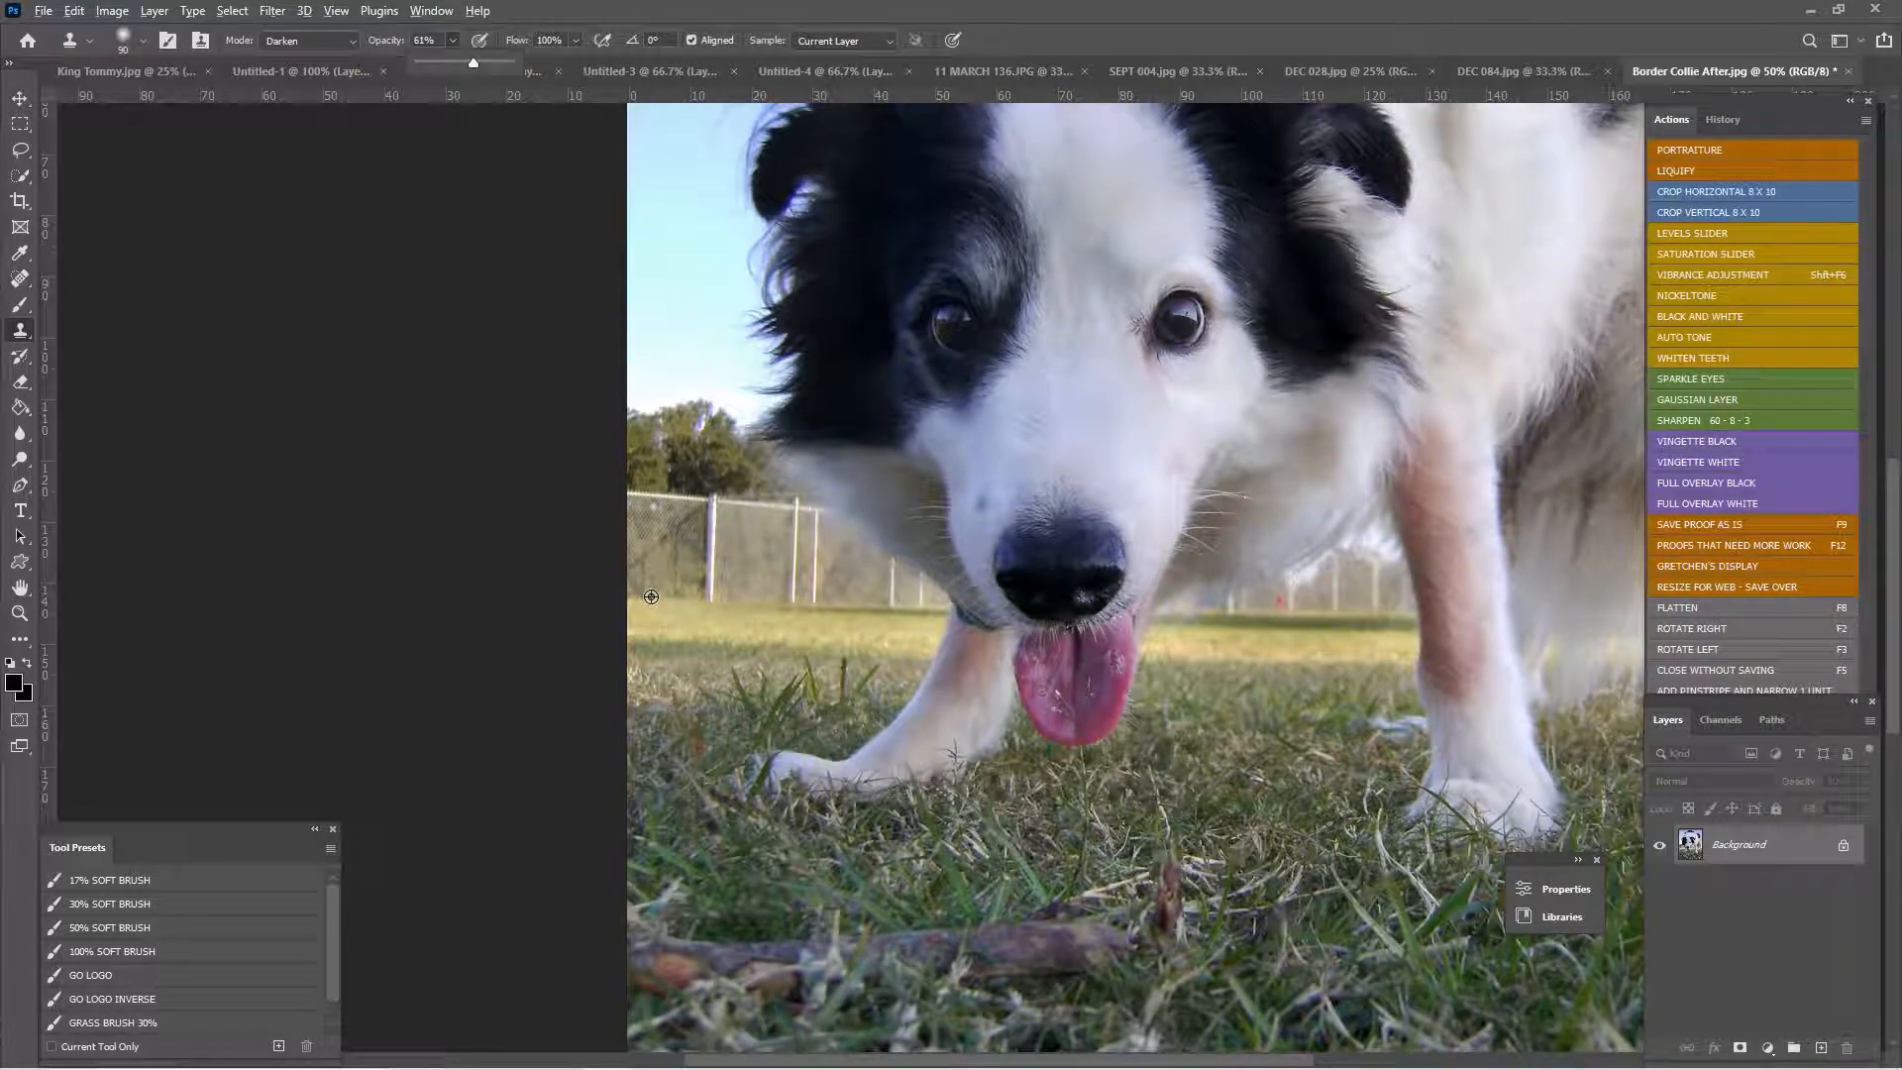
pyautogui.keyDown('alt'); pyautogui.click(650, 596); pyautogui.keyUp('alt')
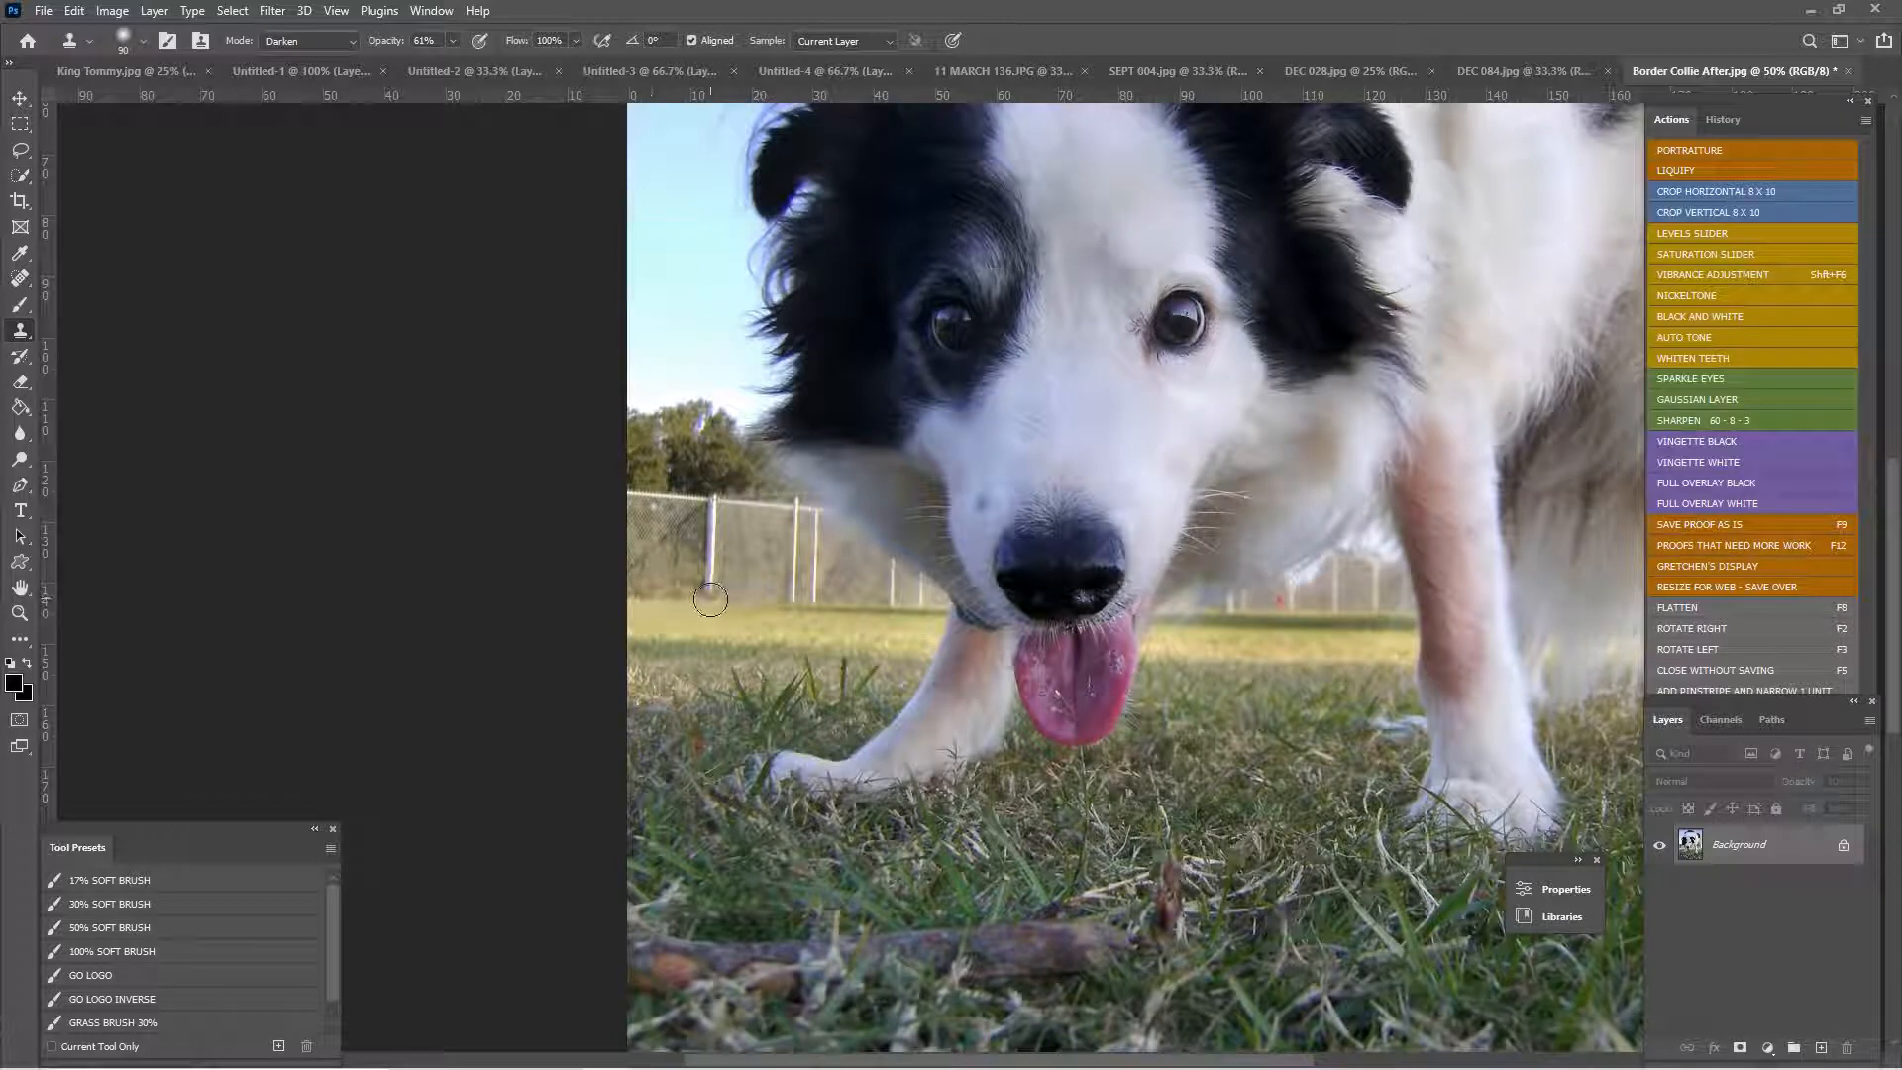
pyautogui.moveTo(715, 594)
pyautogui.mouseDown()
pyautogui.moveTo(713, 509)
pyautogui.moveTo(715, 590)
pyautogui.moveTo(710, 507)
pyautogui.mouseUp()
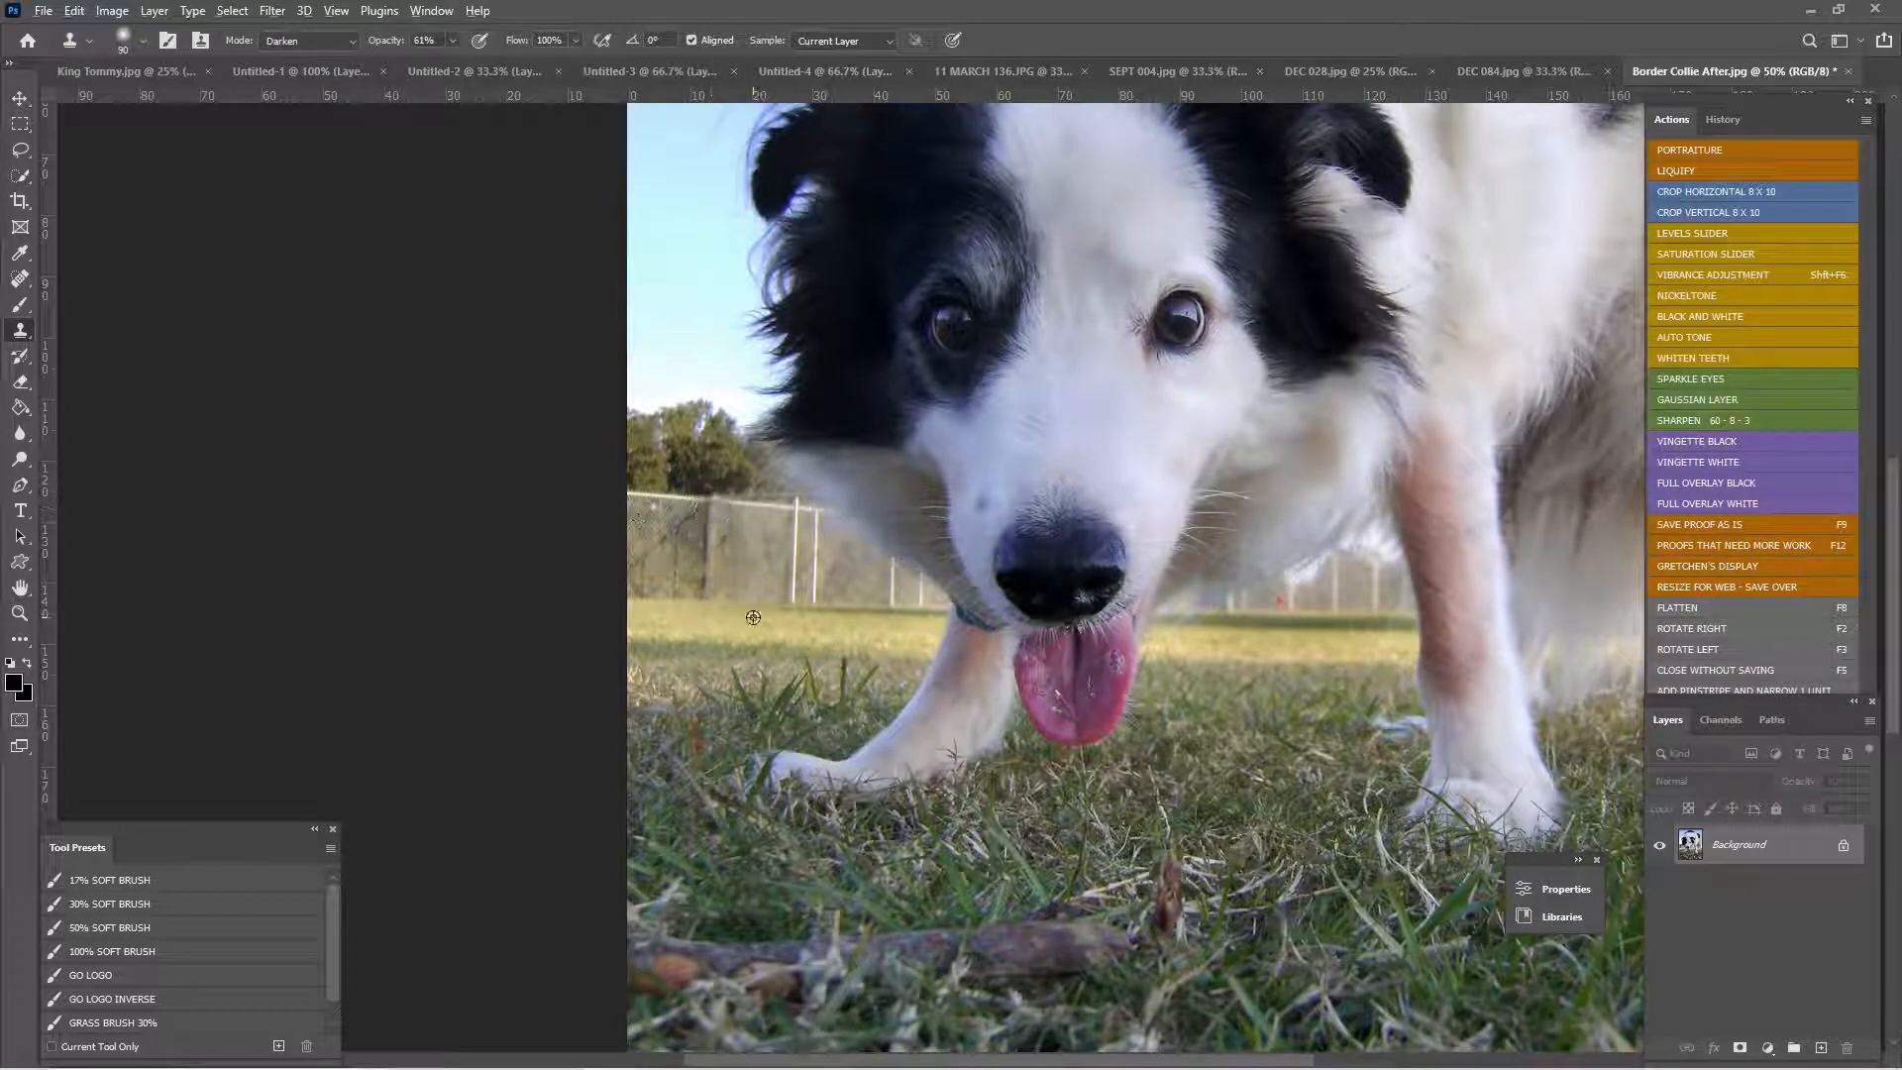
pyautogui.moveTo(794, 603)
pyautogui.mouseDown()
pyautogui.moveTo(797, 512)
pyautogui.moveTo(802, 594)
pyautogui.moveTo(818, 518)
pyautogui.moveTo(818, 590)
pyautogui.moveTo(796, 592)
pyautogui.moveTo(798, 513)
pyautogui.moveTo(799, 594)
pyautogui.mouseUp()
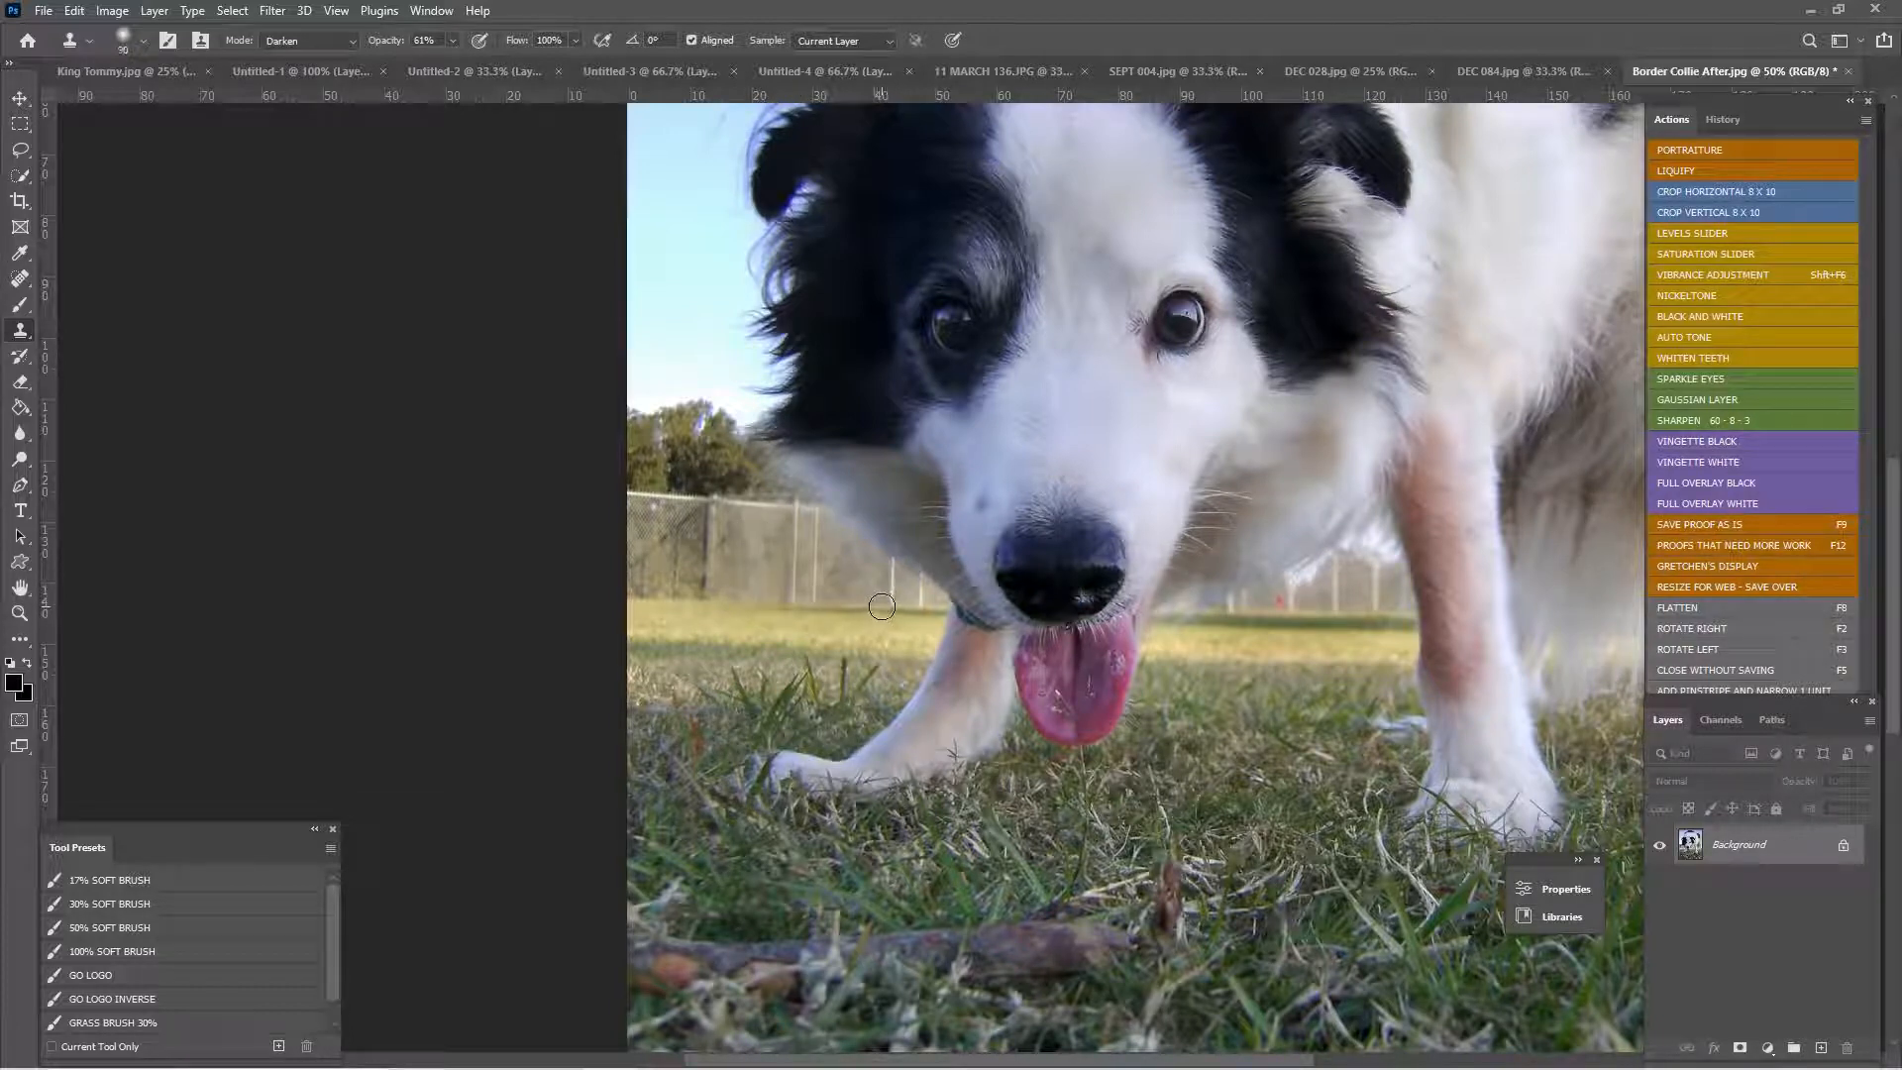
pyautogui.moveTo(893, 602)
pyautogui.mouseDown()
pyautogui.moveTo(893, 563)
pyautogui.moveTo(892, 599)
pyautogui.moveTo(893, 577)
pyautogui.moveTo(931, 597)
pyautogui.moveTo(874, 570)
pyautogui.mouseUp()
# - Clone over the bright top rail of the fence below the trees with the Clone Stamp
pyautogui.moveTo(1332, 649); pyautogui.dragTo(1041, 731)
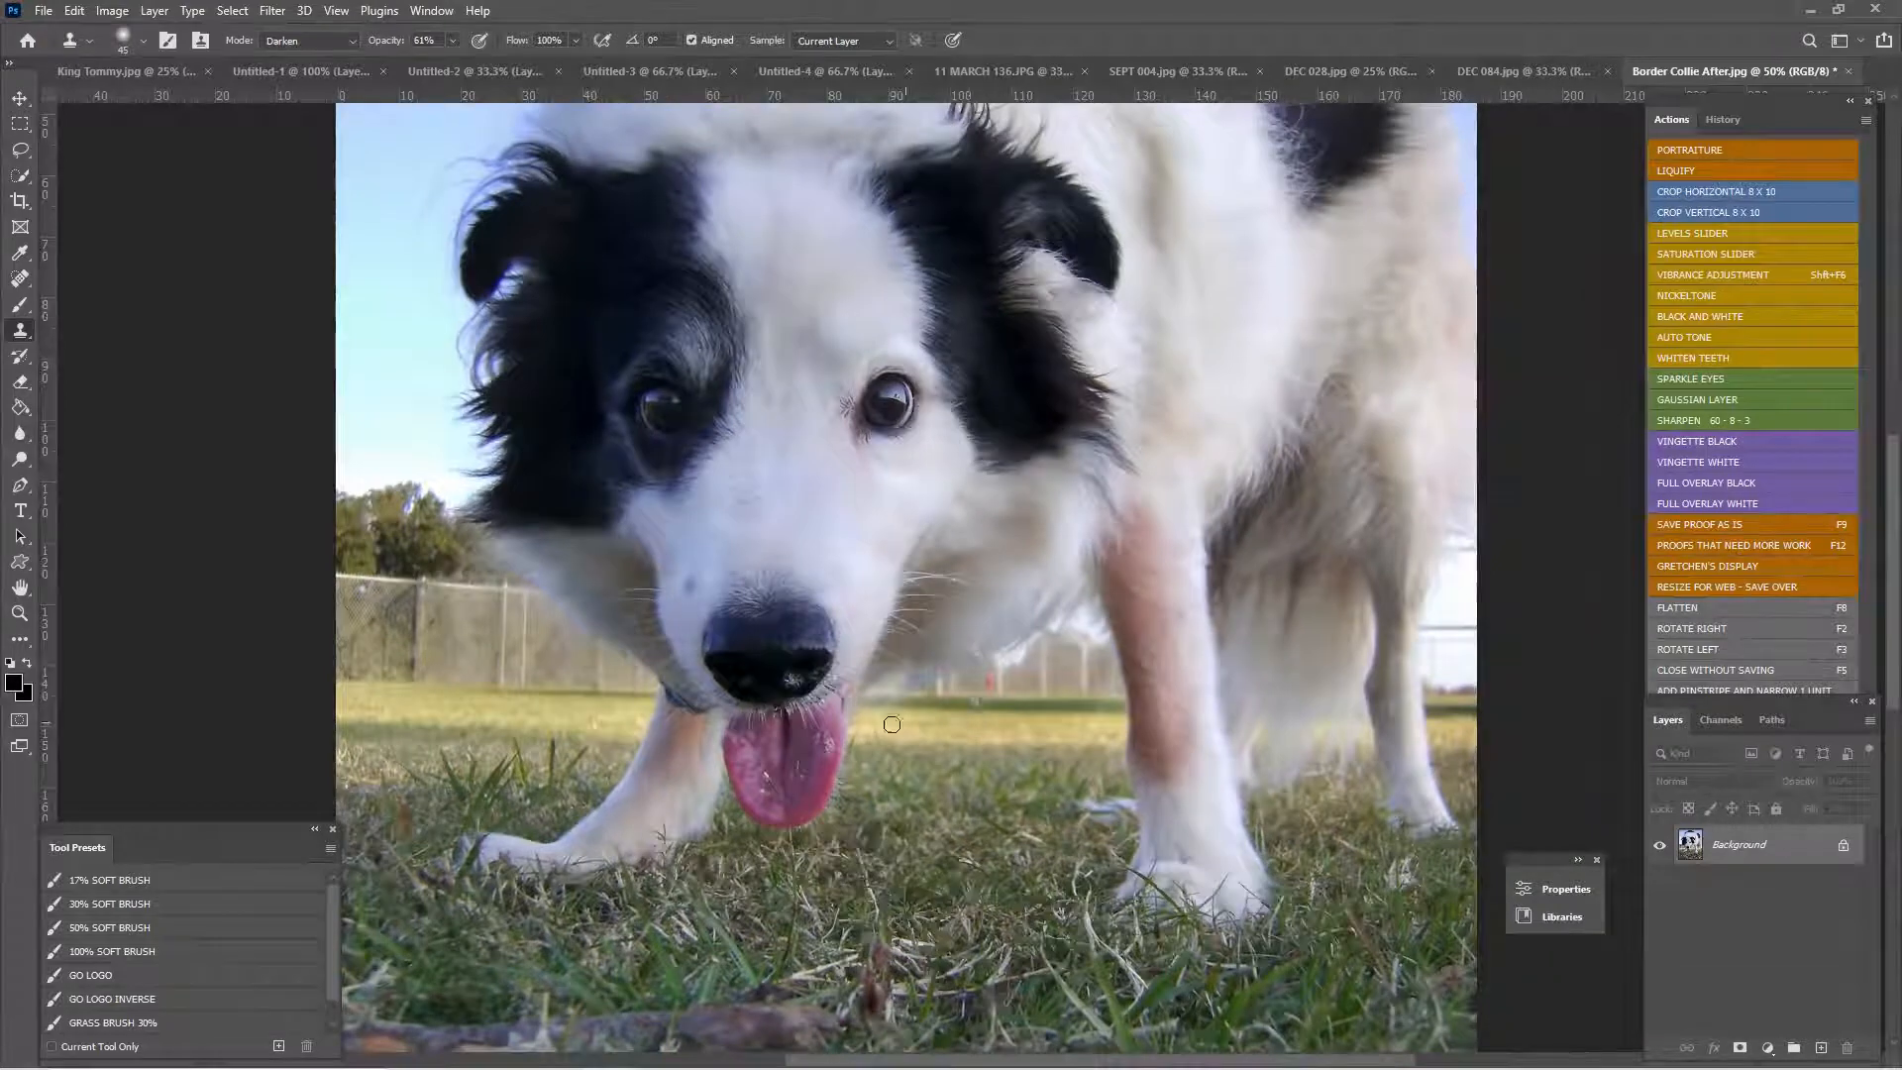
pyautogui.moveTo(893, 724); pyautogui.dragTo(1151, 740)
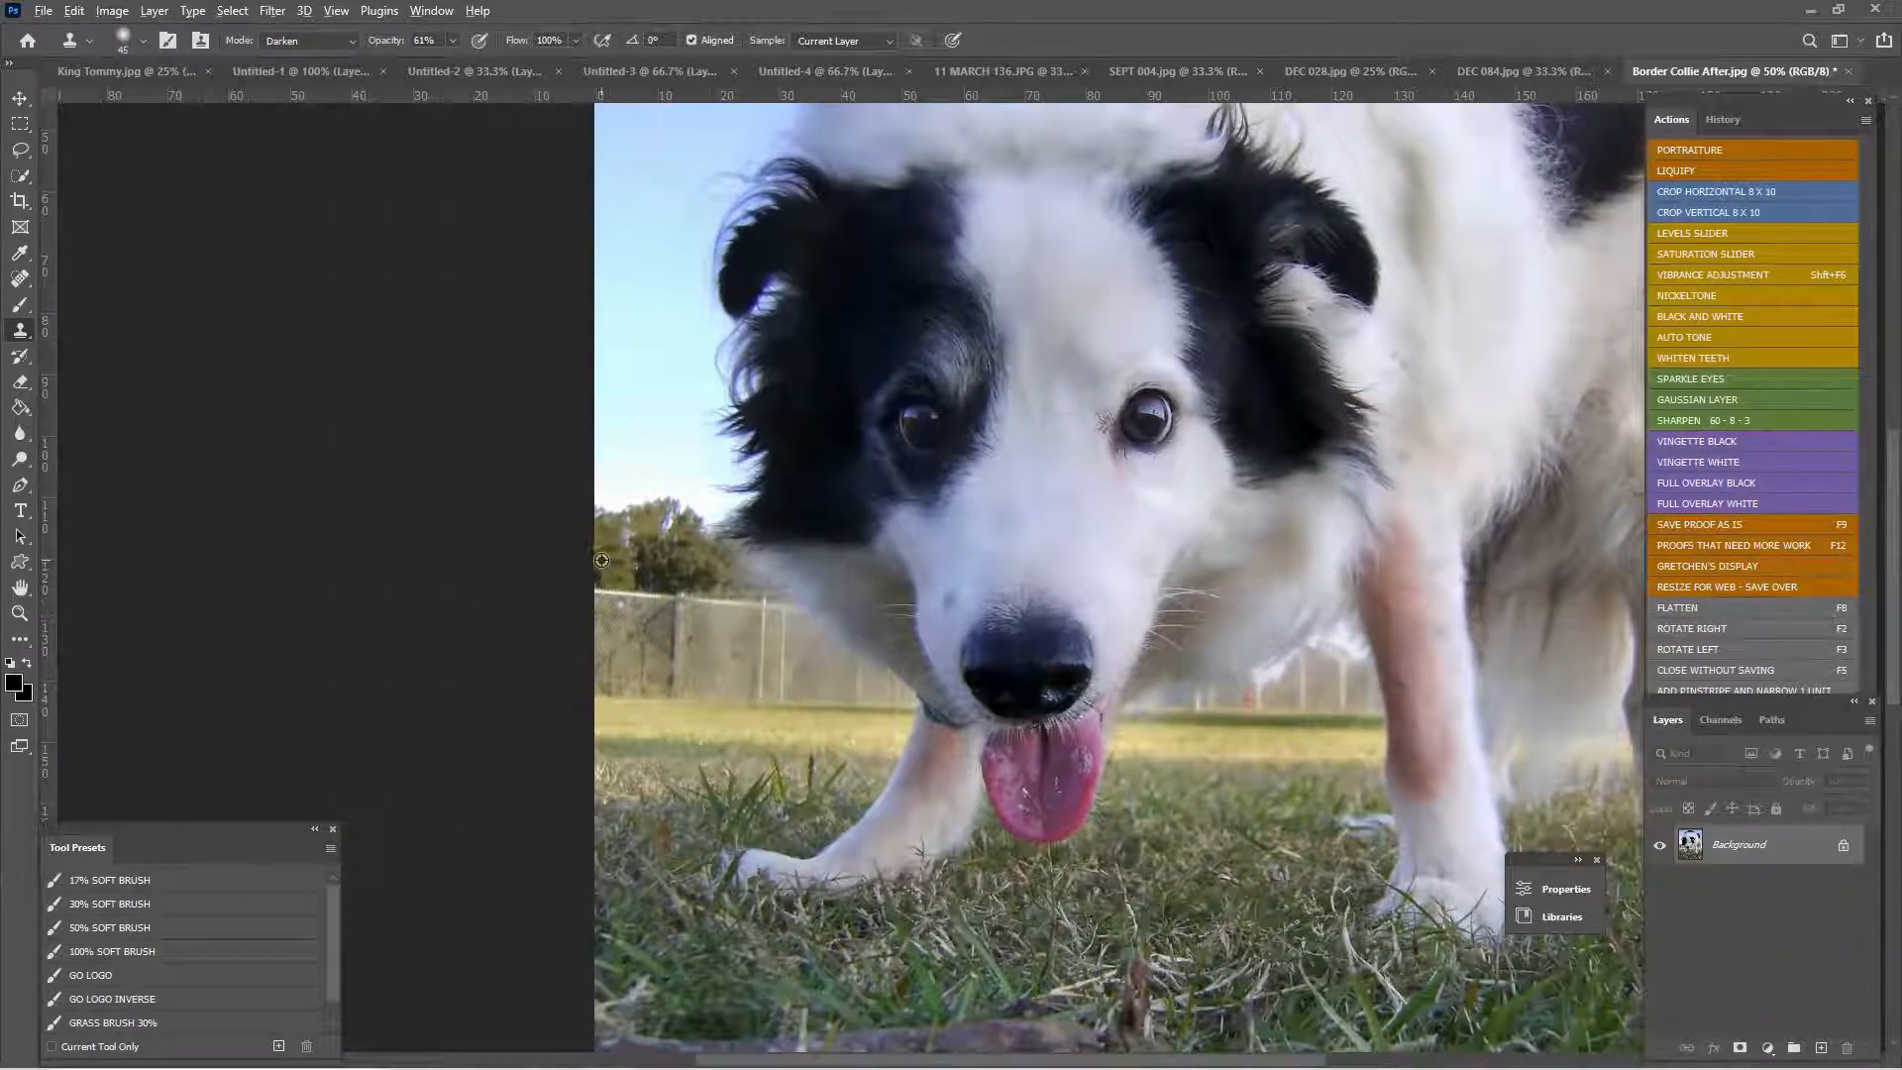
pyautogui.moveTo(602, 594)
pyautogui.mouseDown()
pyautogui.moveTo(679, 598)
pyautogui.moveTo(613, 591)
pyautogui.moveTo(759, 602)
pyautogui.mouseUp()
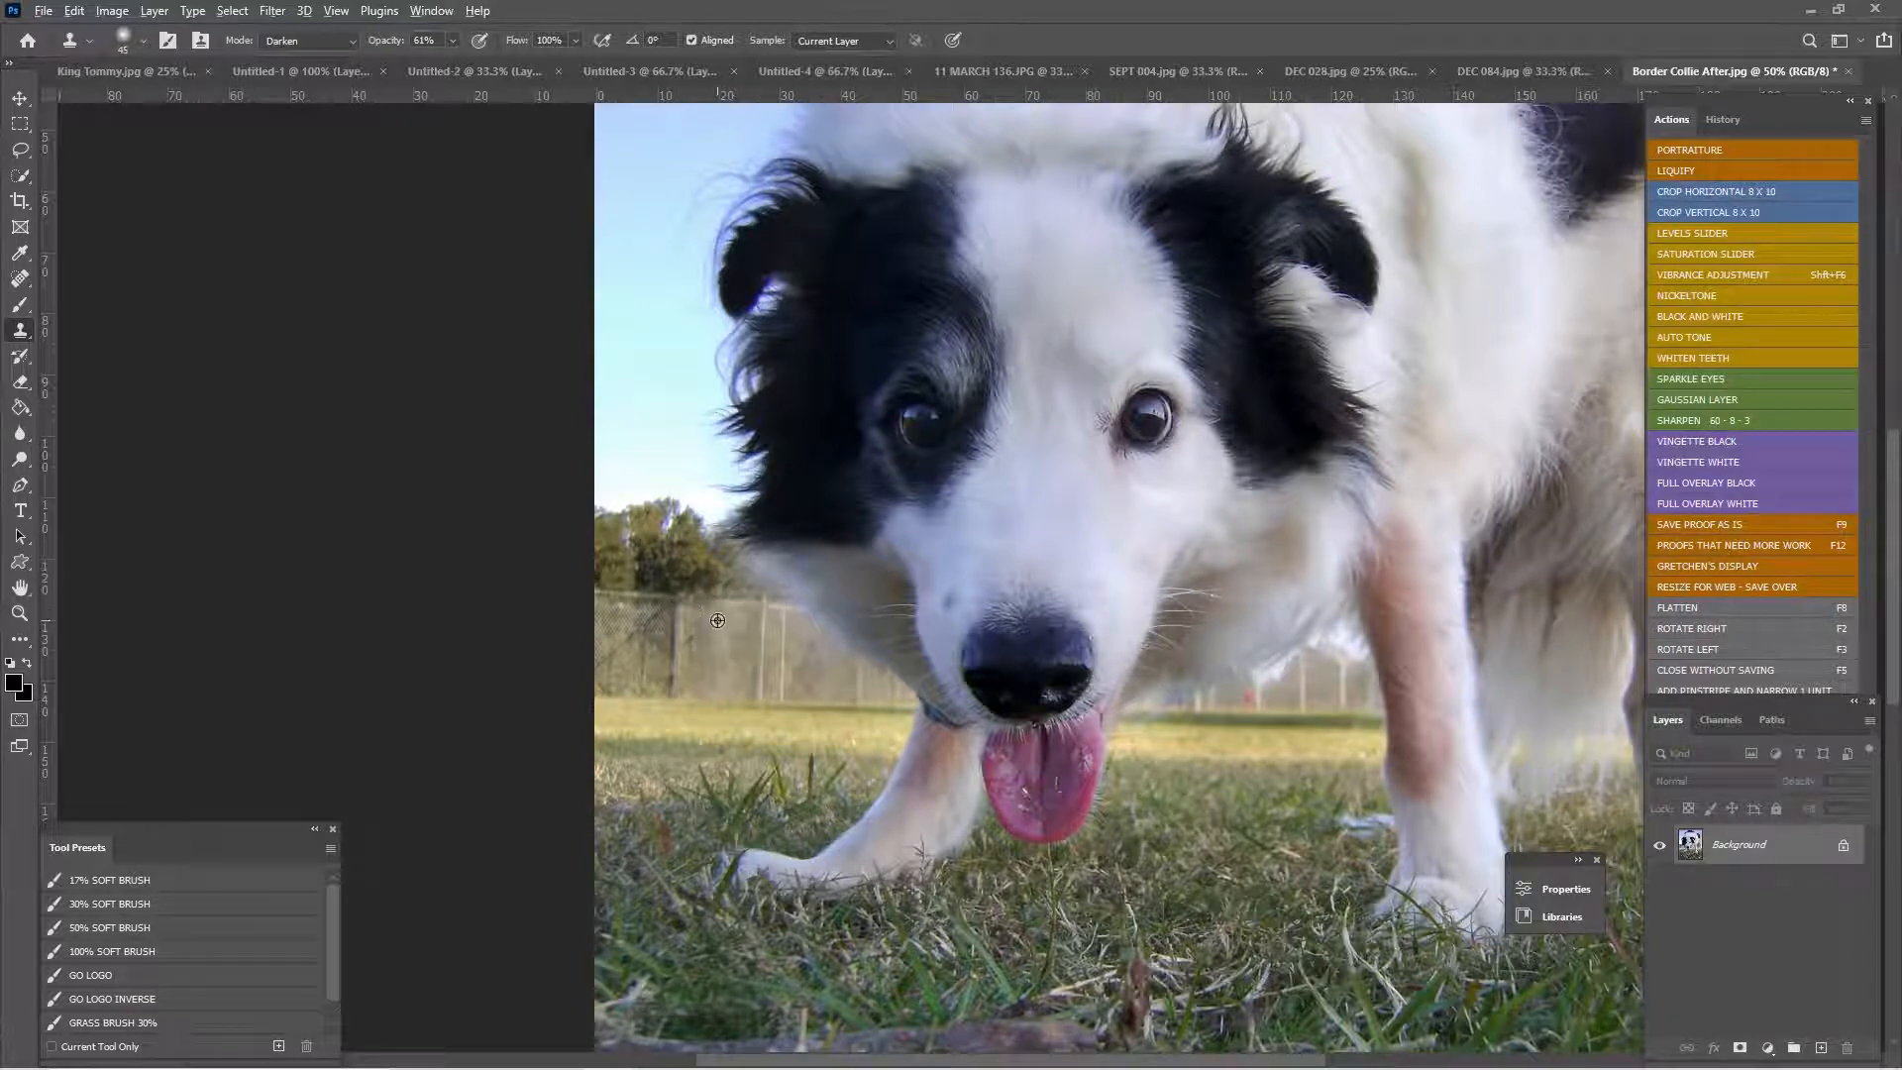
pyautogui.keyDown('alt'); pyautogui.click(717, 620); pyautogui.keyUp('alt')
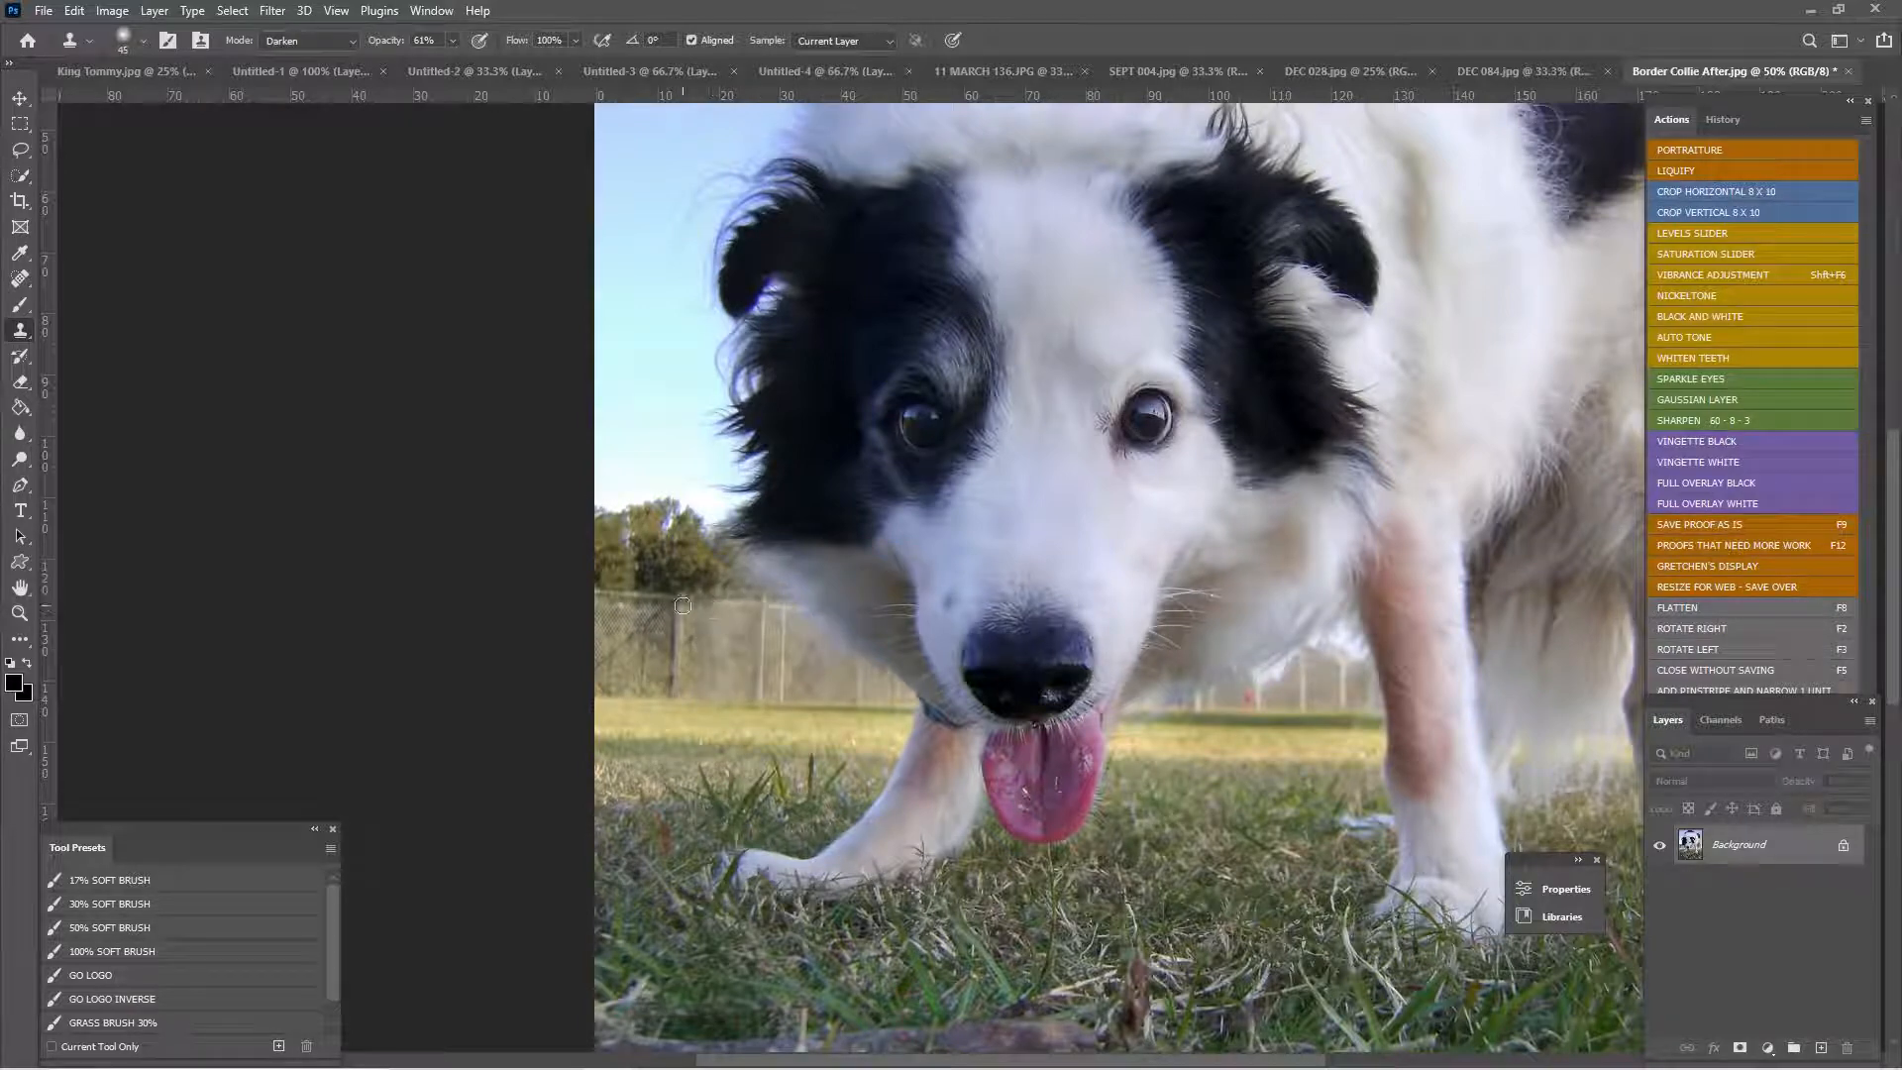
# - Compare earlier history states, return to the last Clone Stamp state, and set the DEC 028.jpg snapshot as the History Brush source
pyautogui.click(1722, 119)
pyautogui.click(1778, 214)
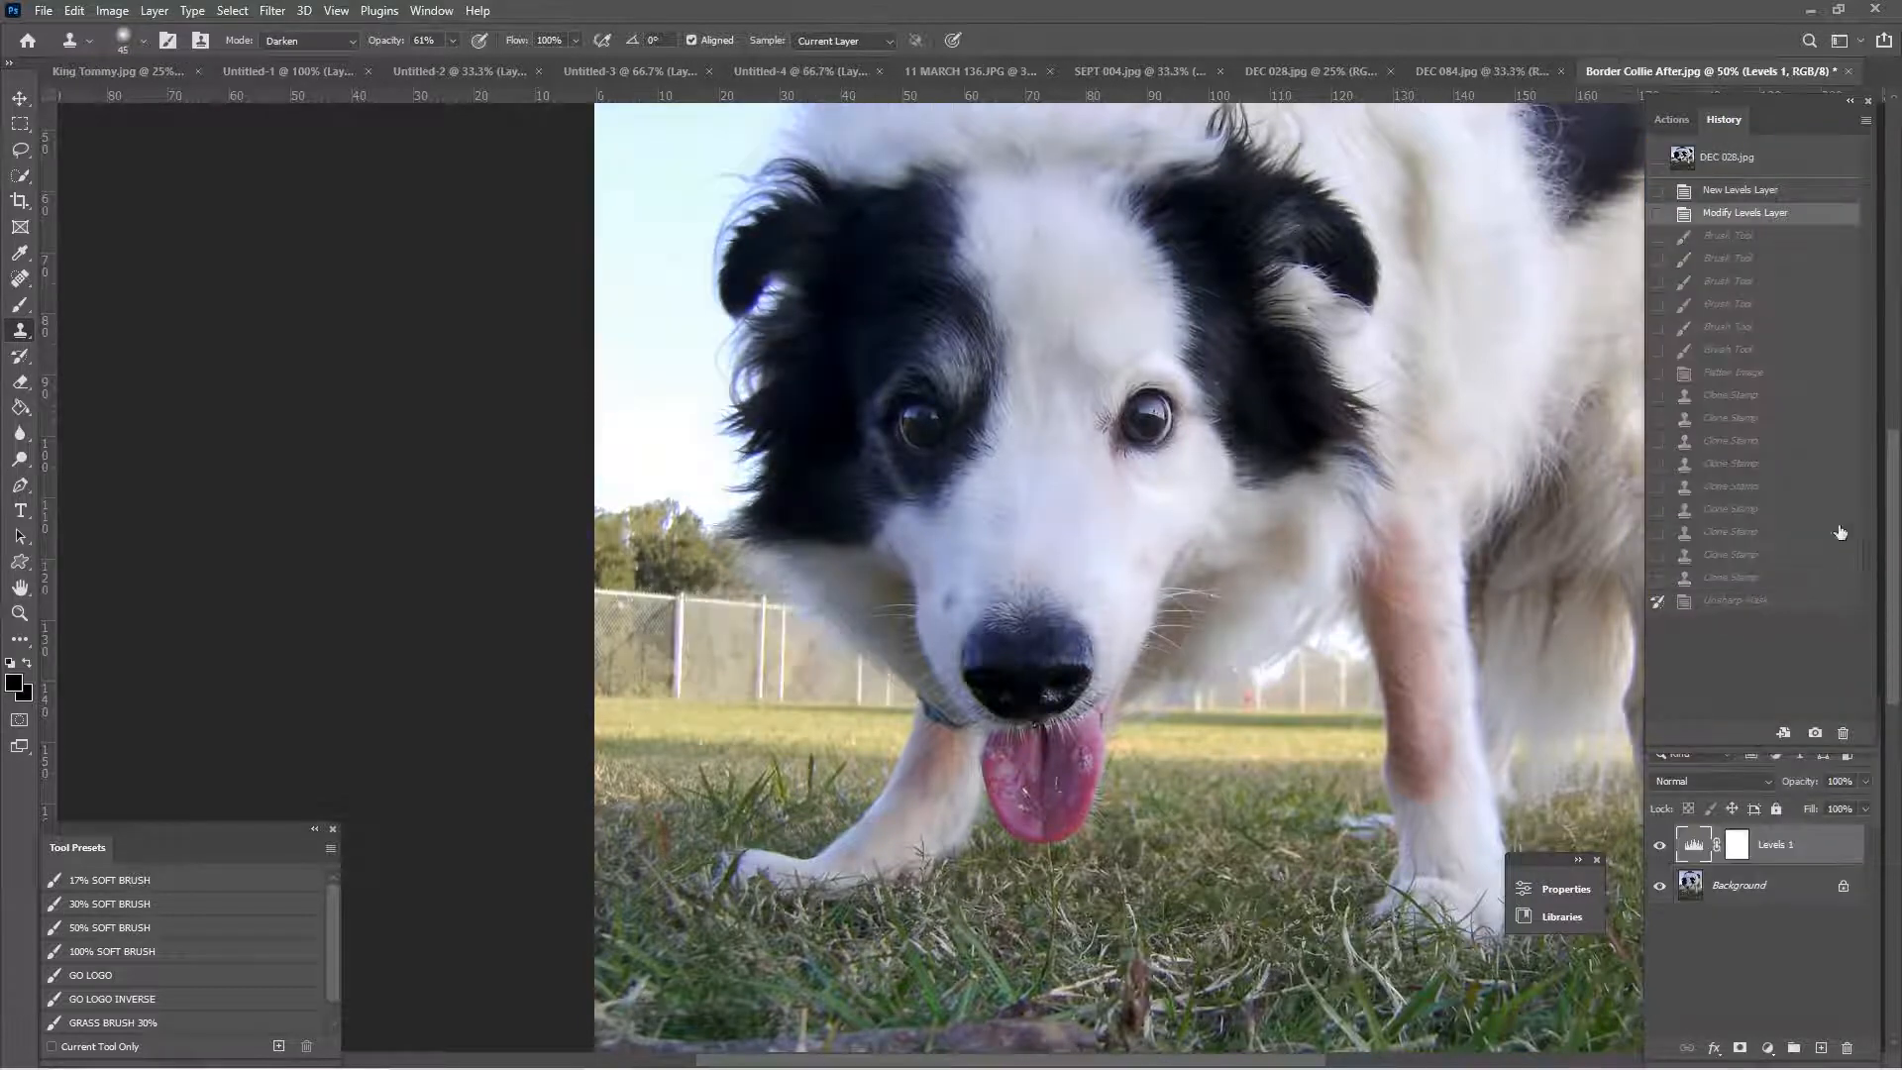
pyautogui.click(1789, 374)
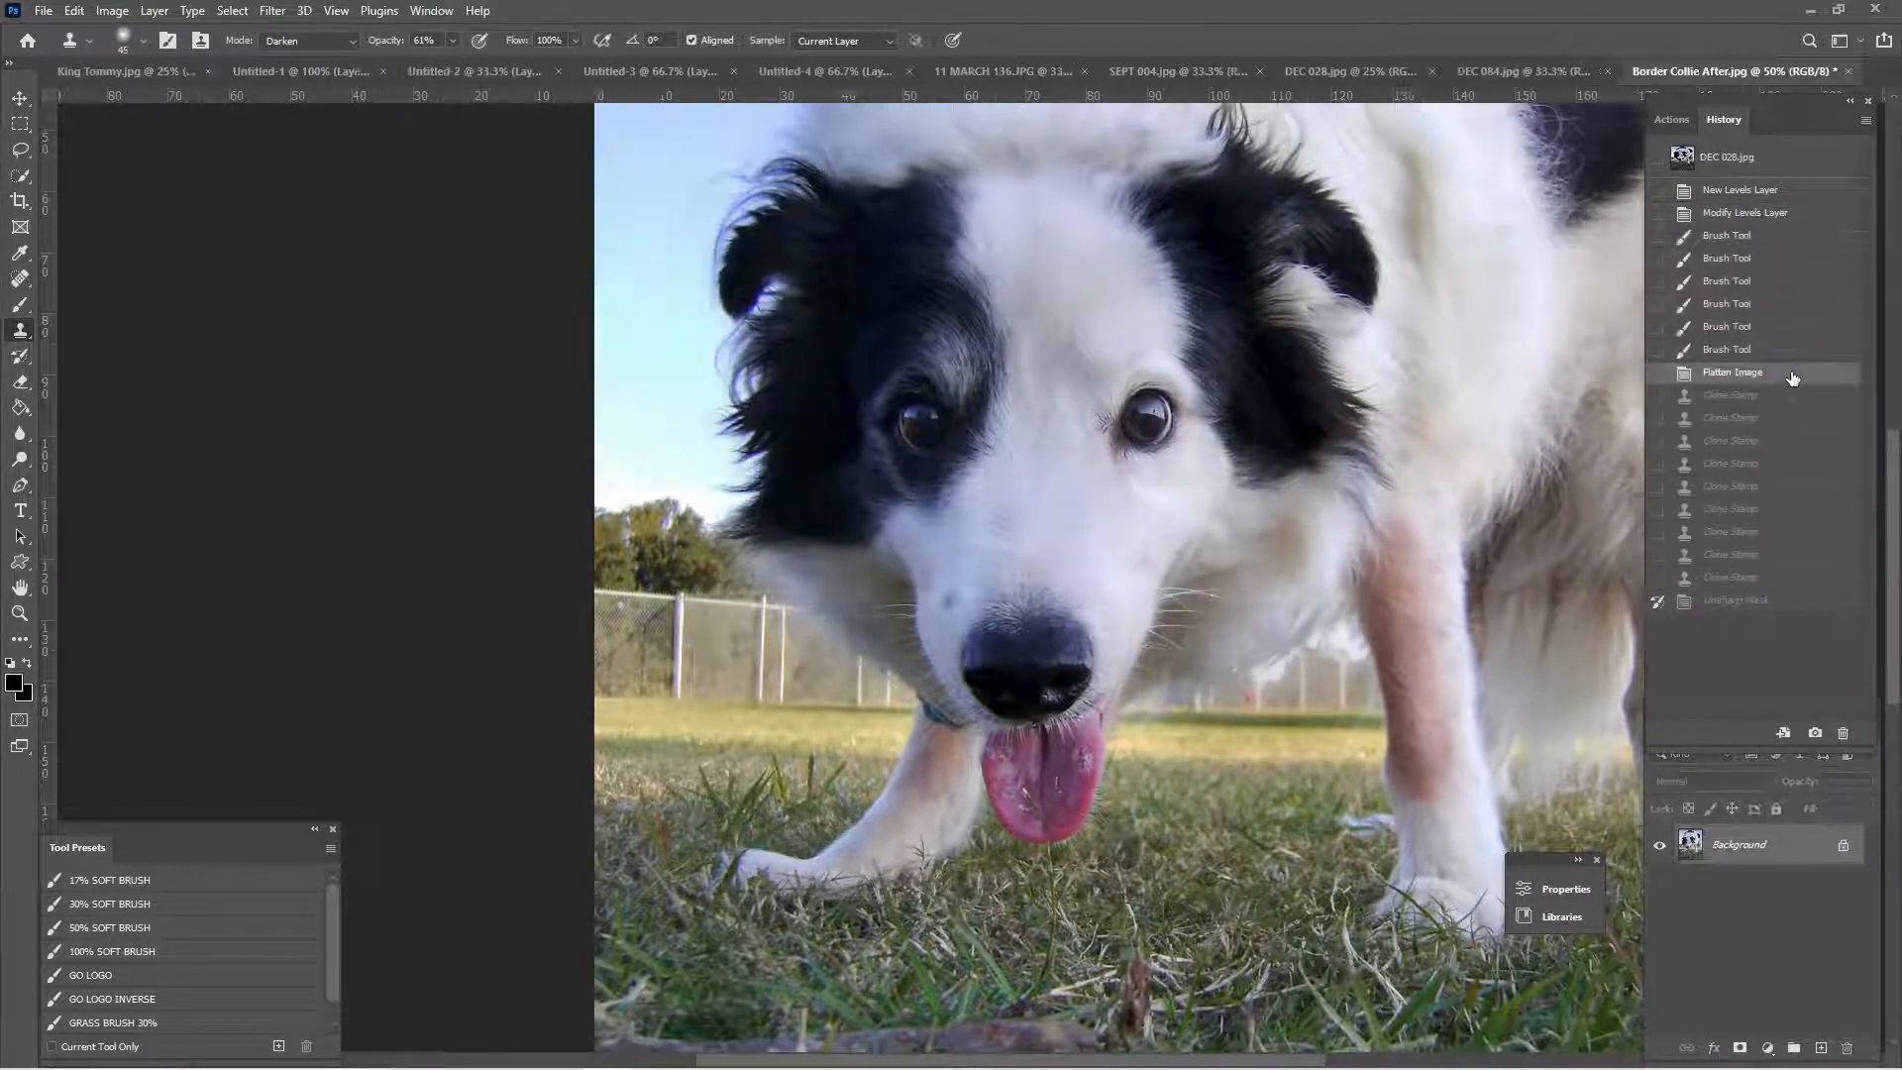
pyautogui.click(1802, 583)
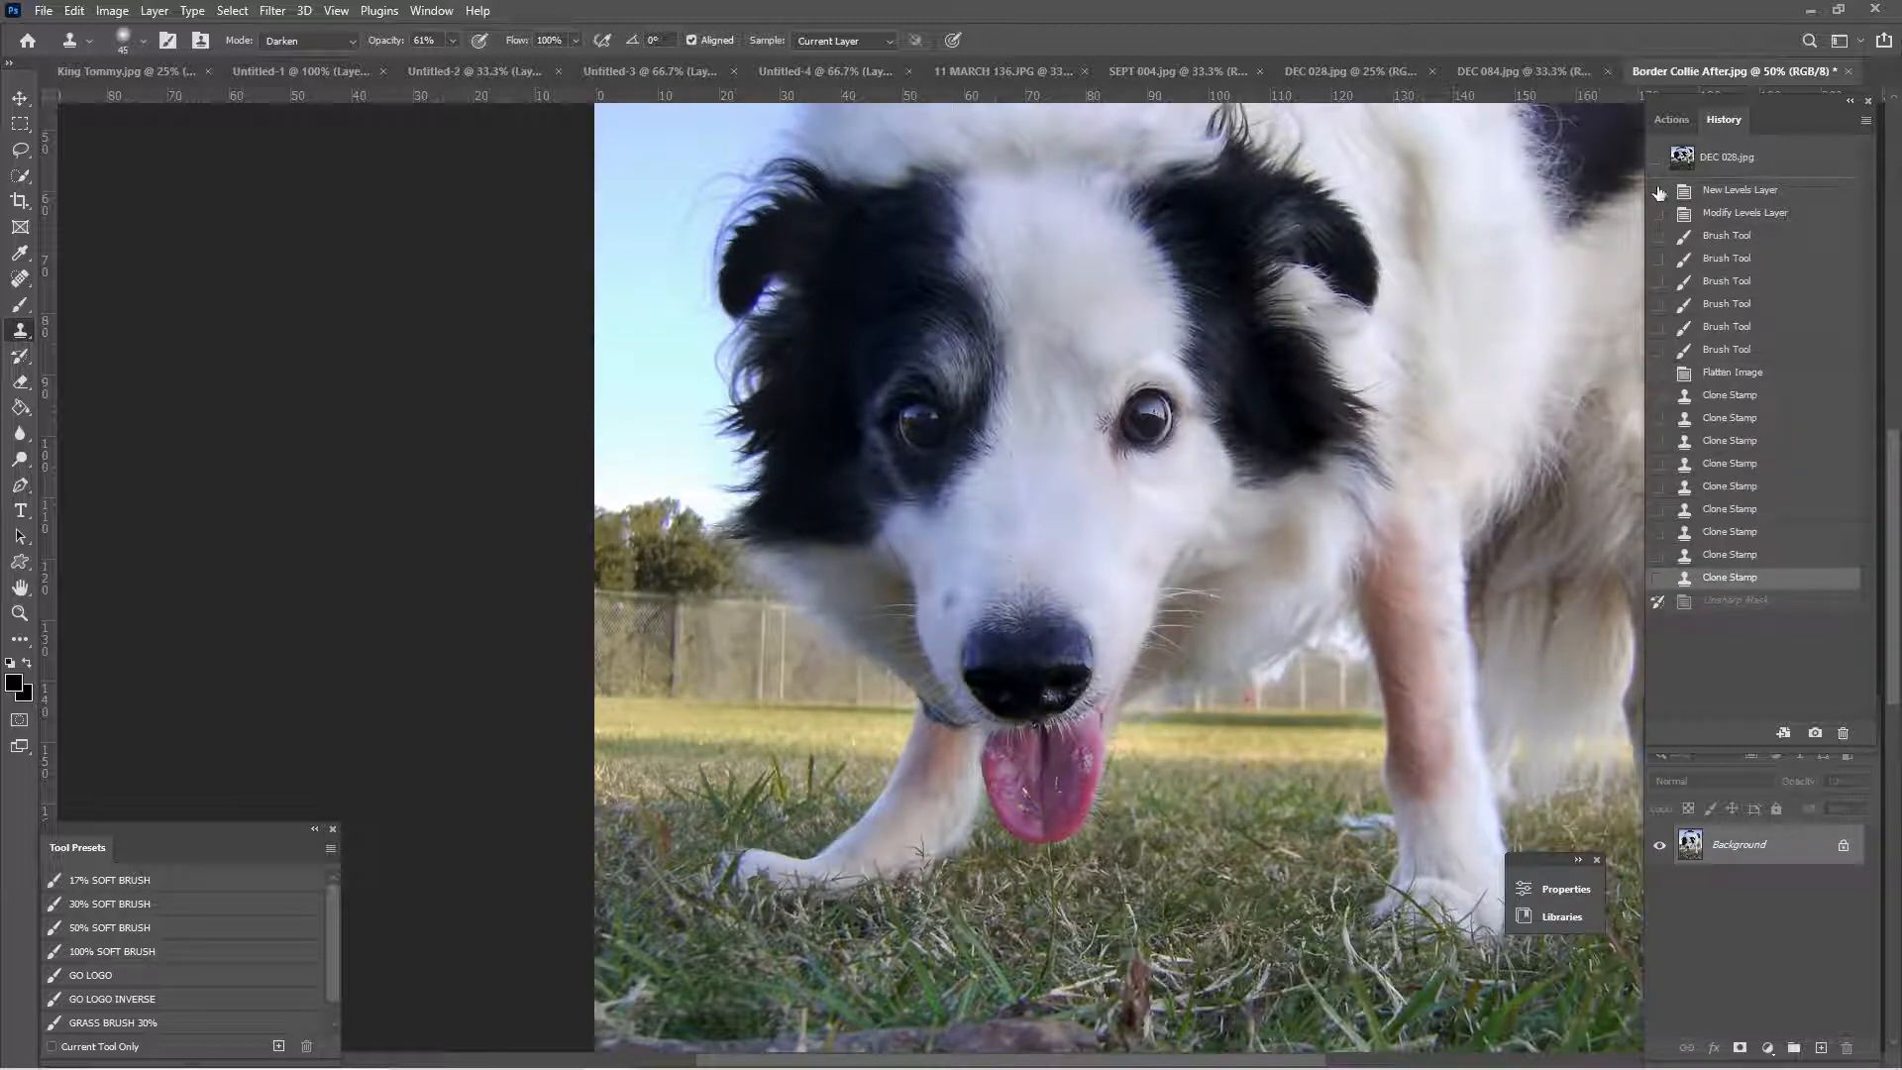
pyautogui.click(1657, 157)
# - Sample the grey fence colour beneath the dog's chest and set the Brush to Darken mode at 45% opacity
pyautogui.press('i')
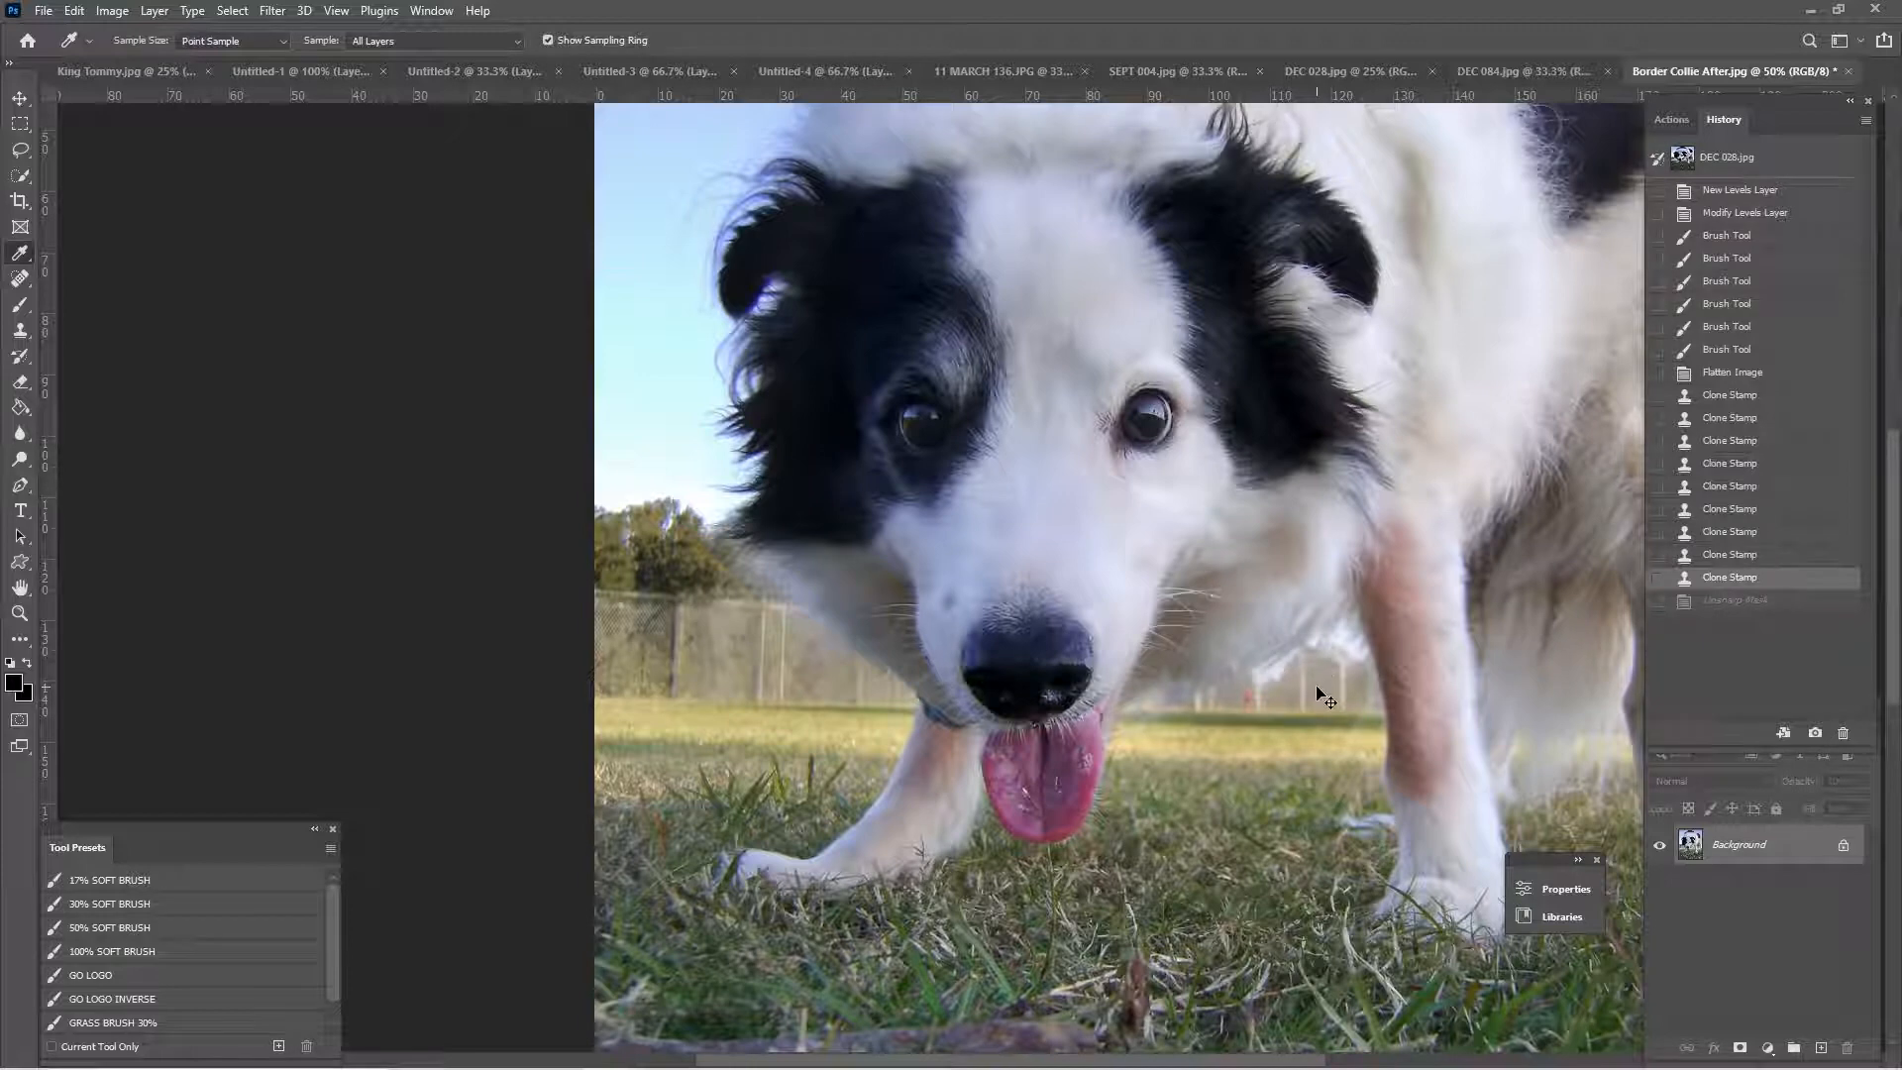
pyautogui.hotkey('ctrl', '+')
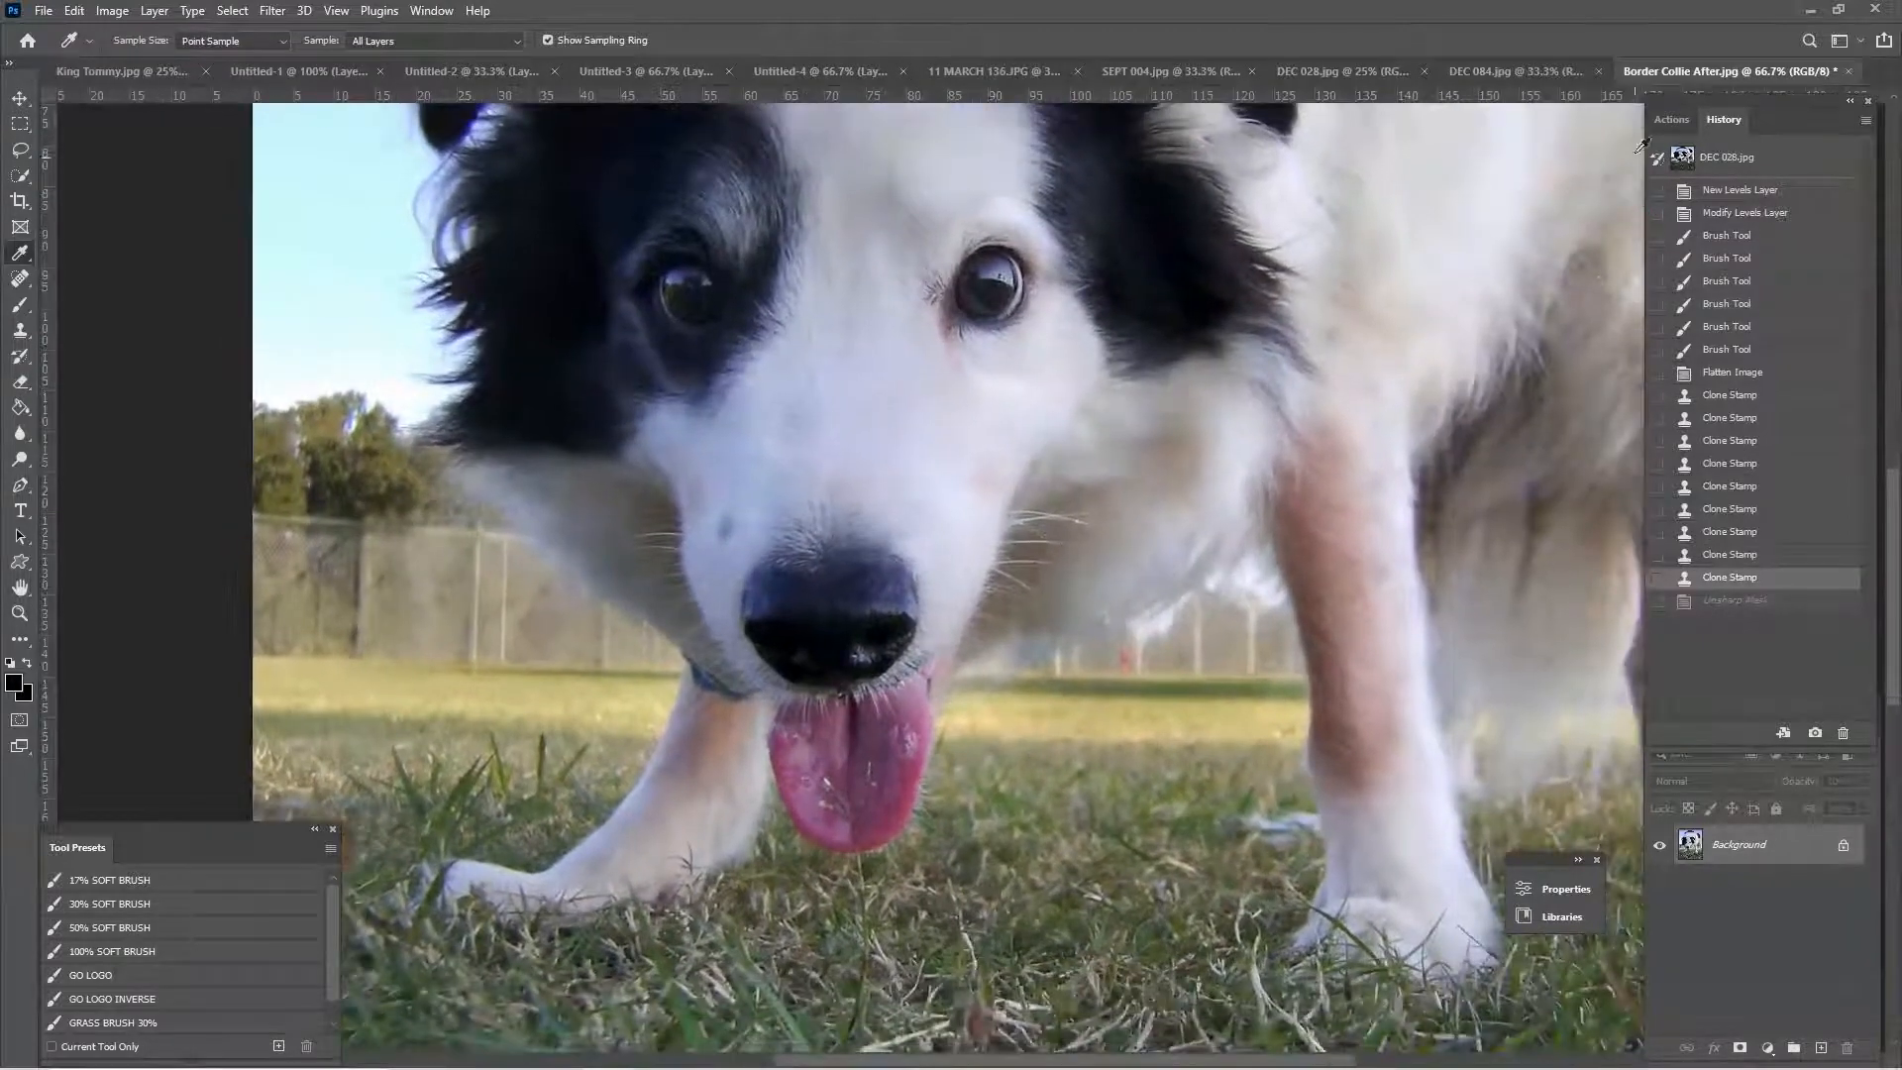
pyautogui.click(1672, 119)
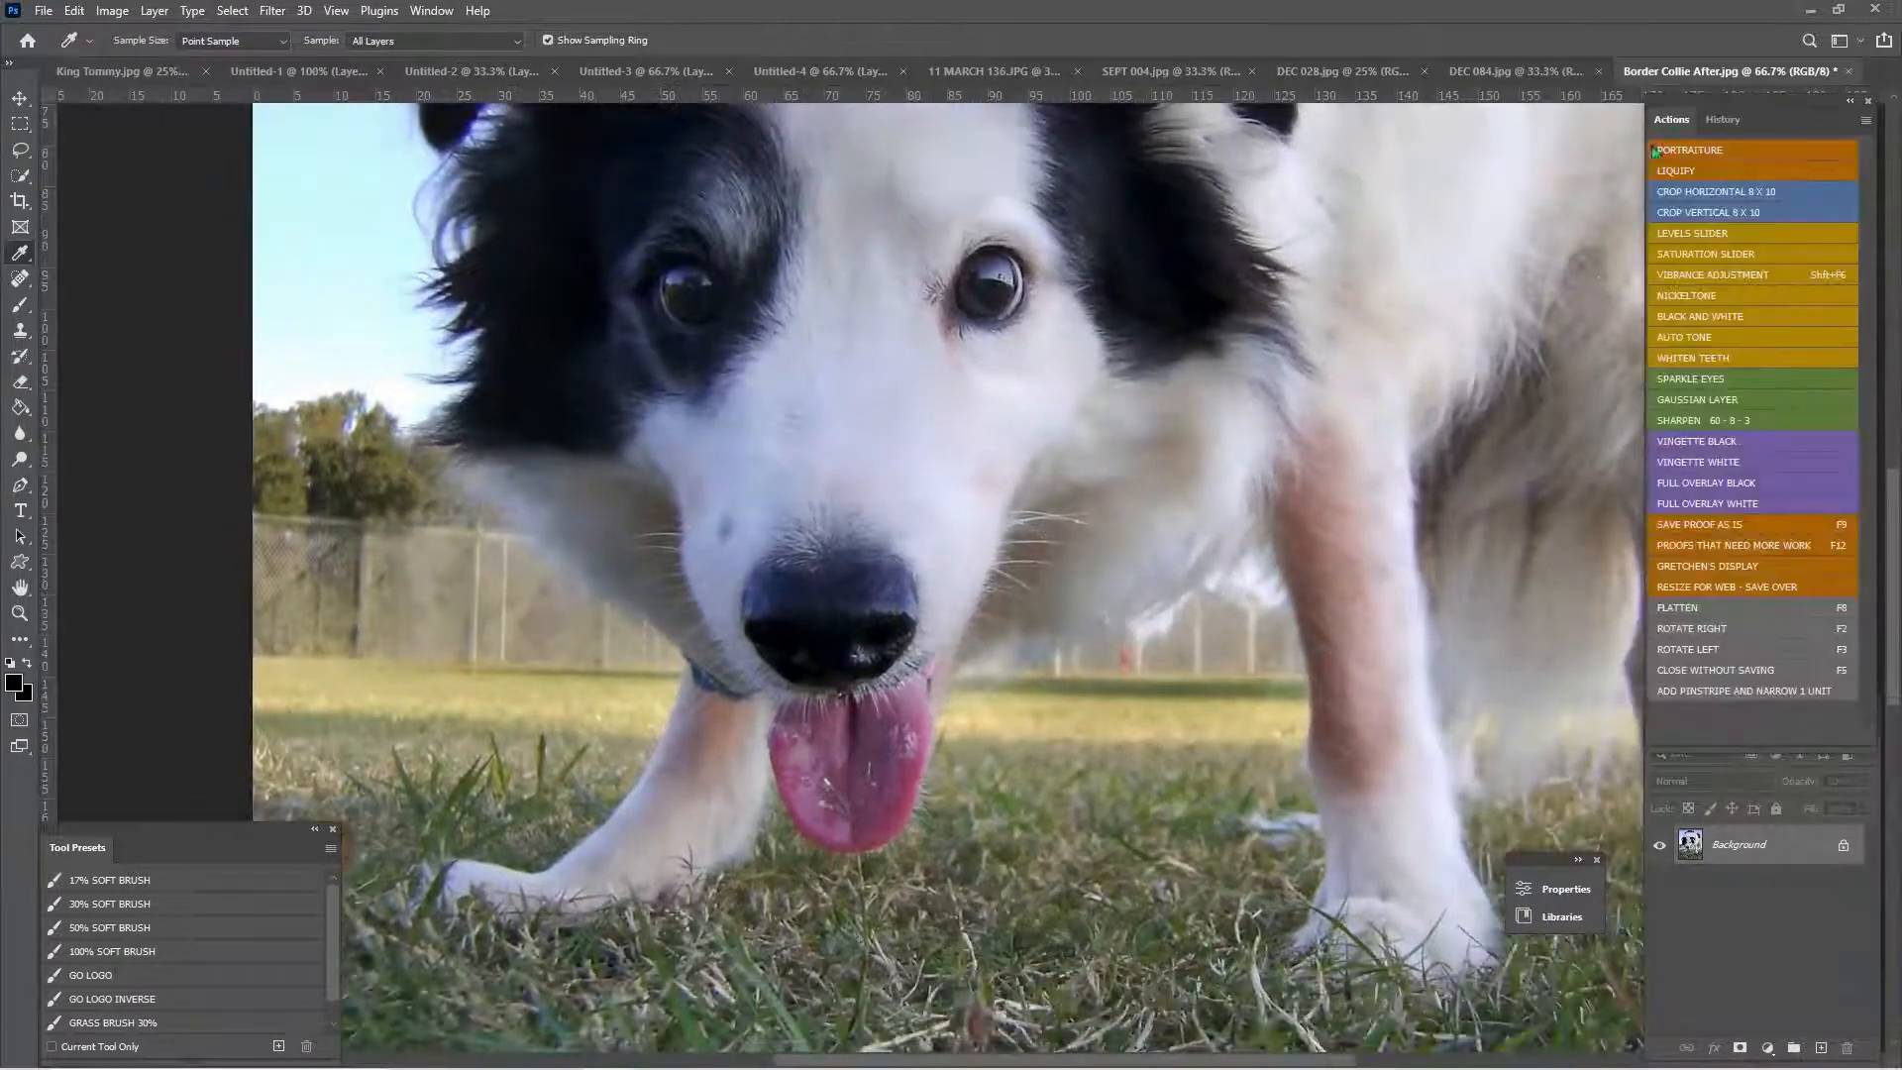
pyautogui.click(1238, 634)
pyautogui.click(1215, 645)
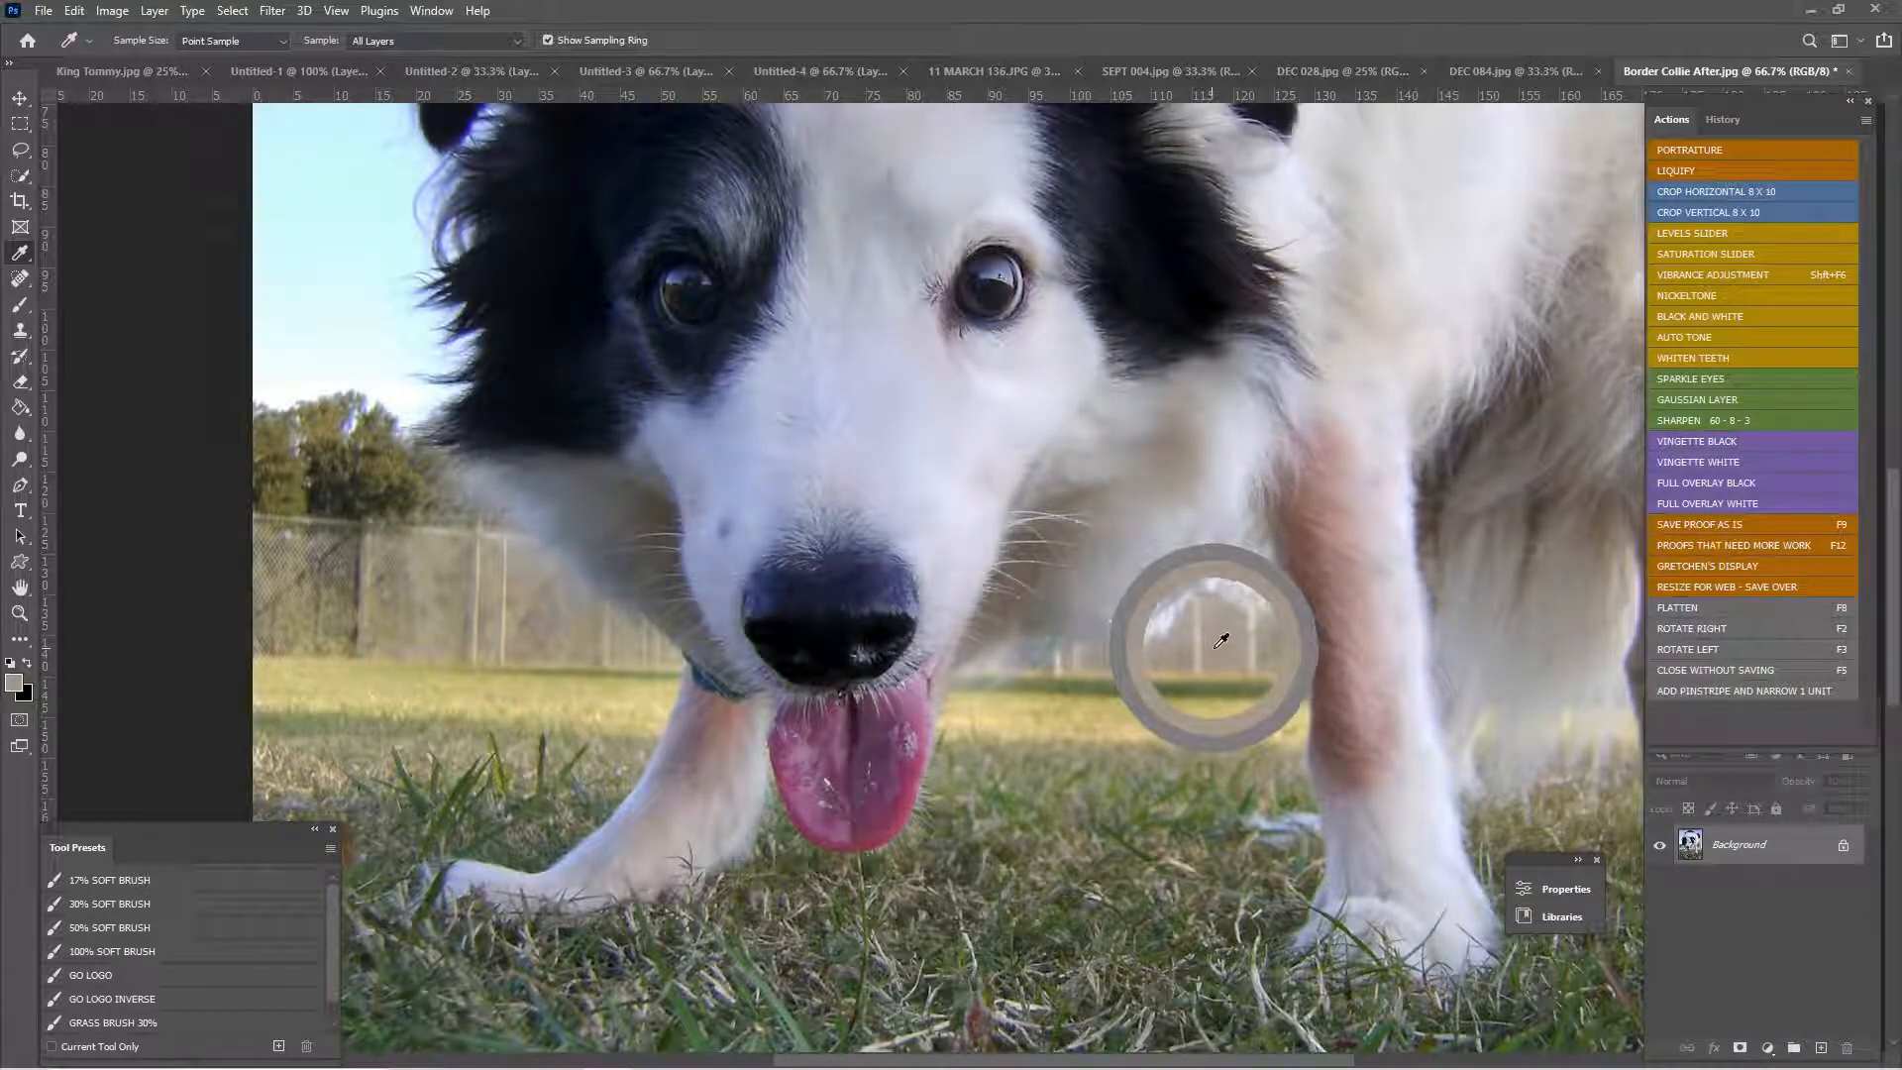
pyautogui.press('b')
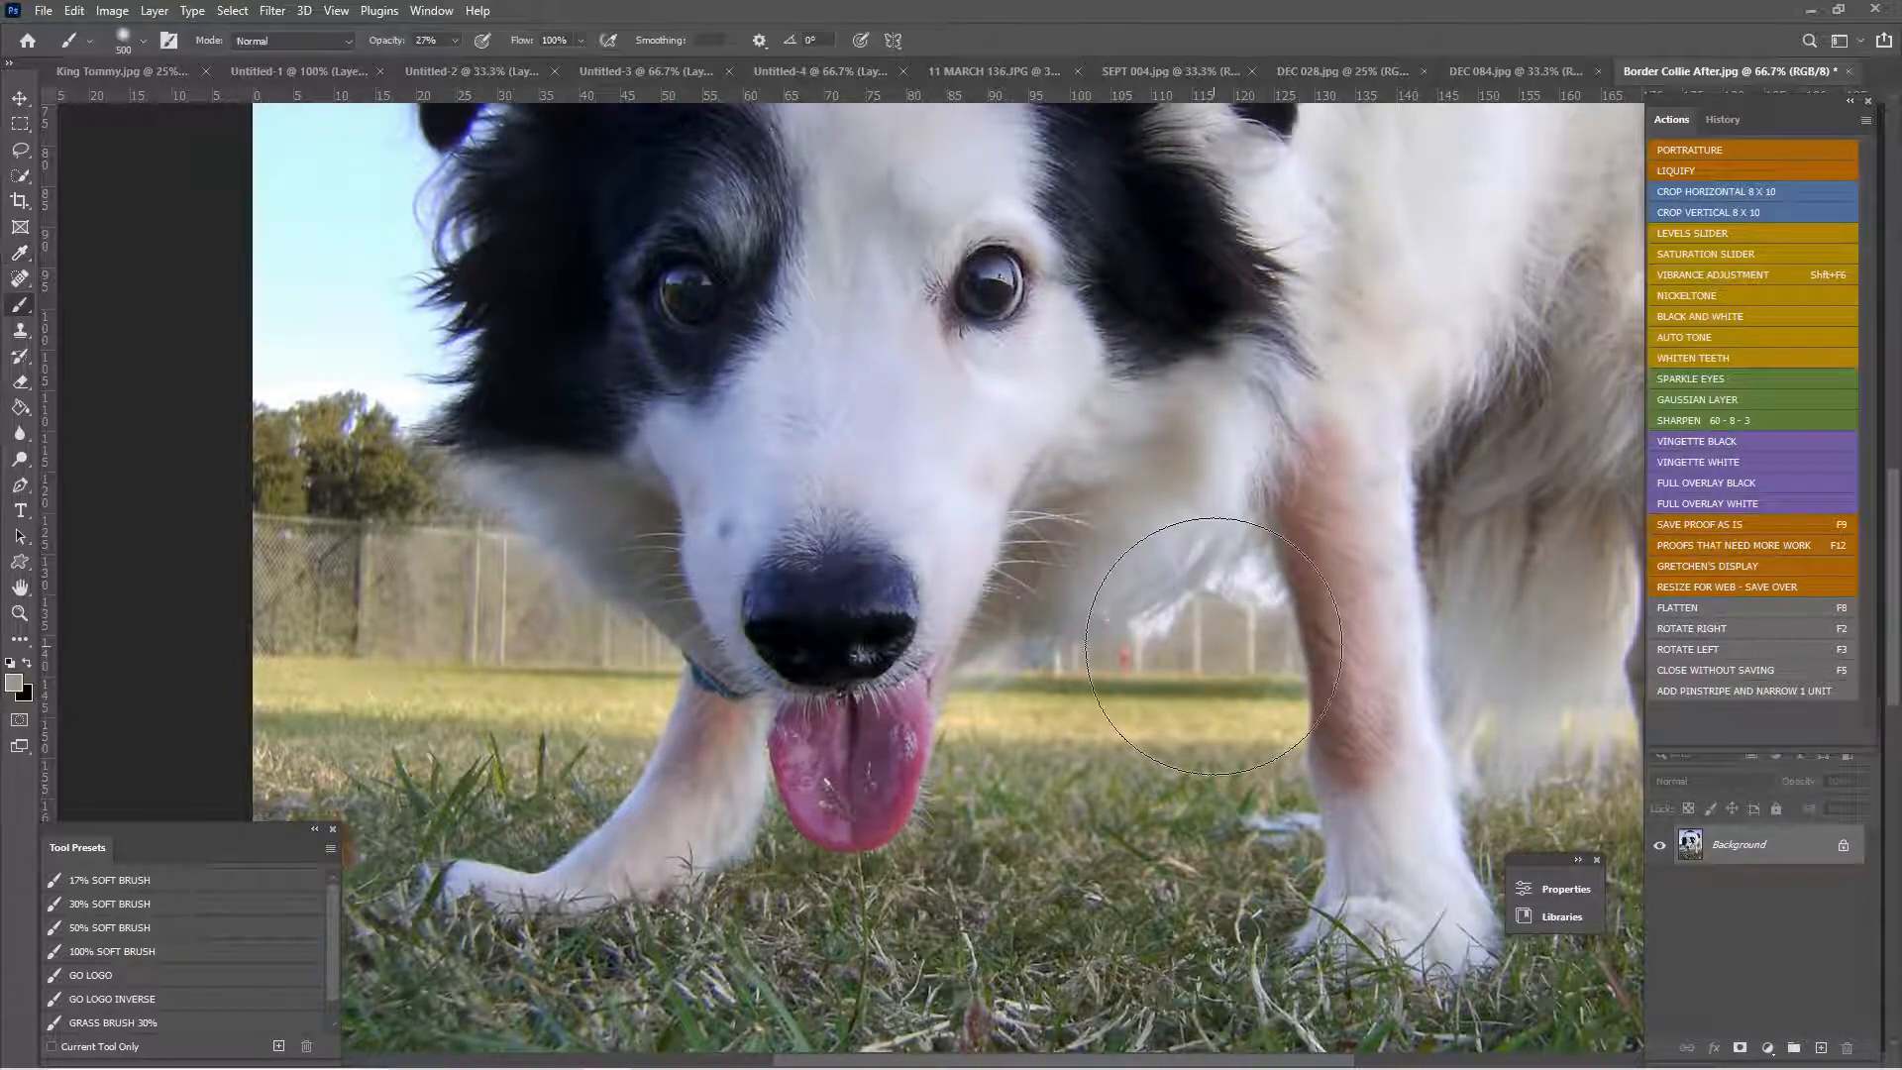
pyautogui.click(337, 41)
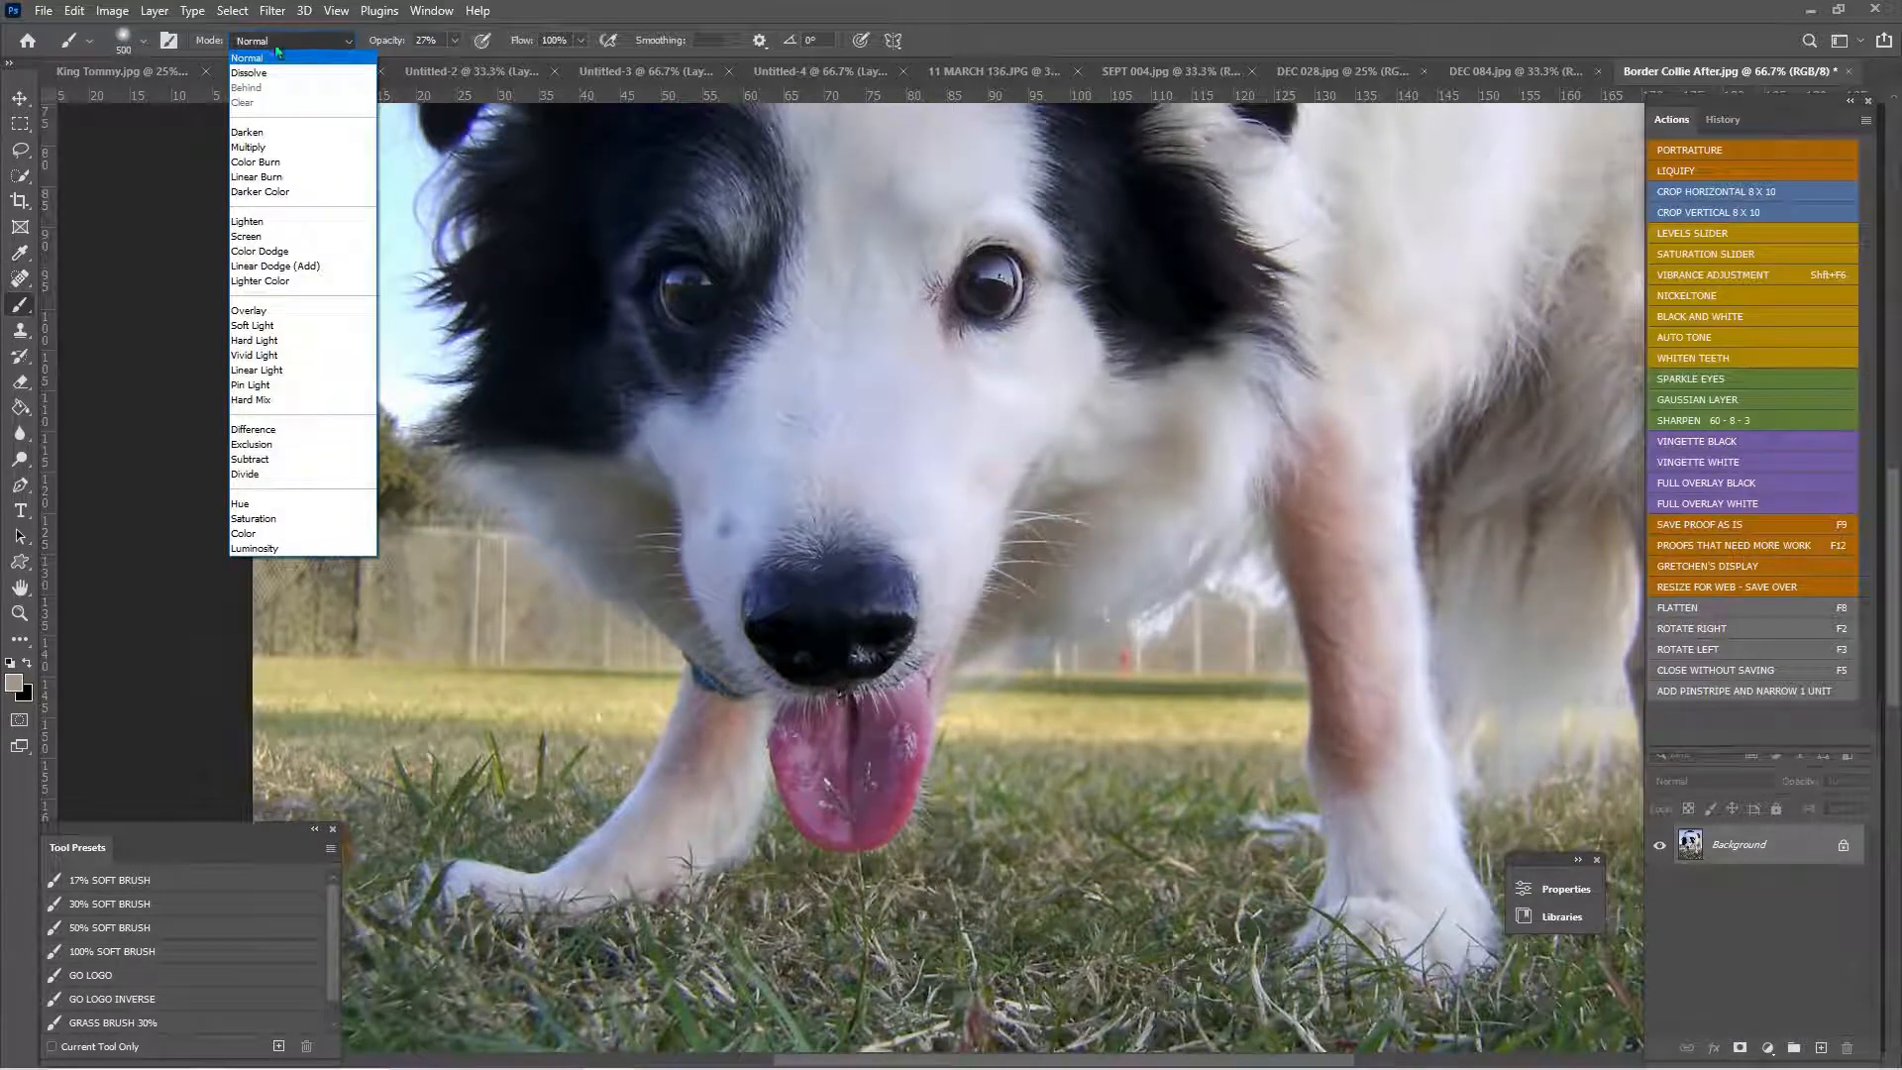
pyautogui.click(264, 133)
pyautogui.click(454, 41)
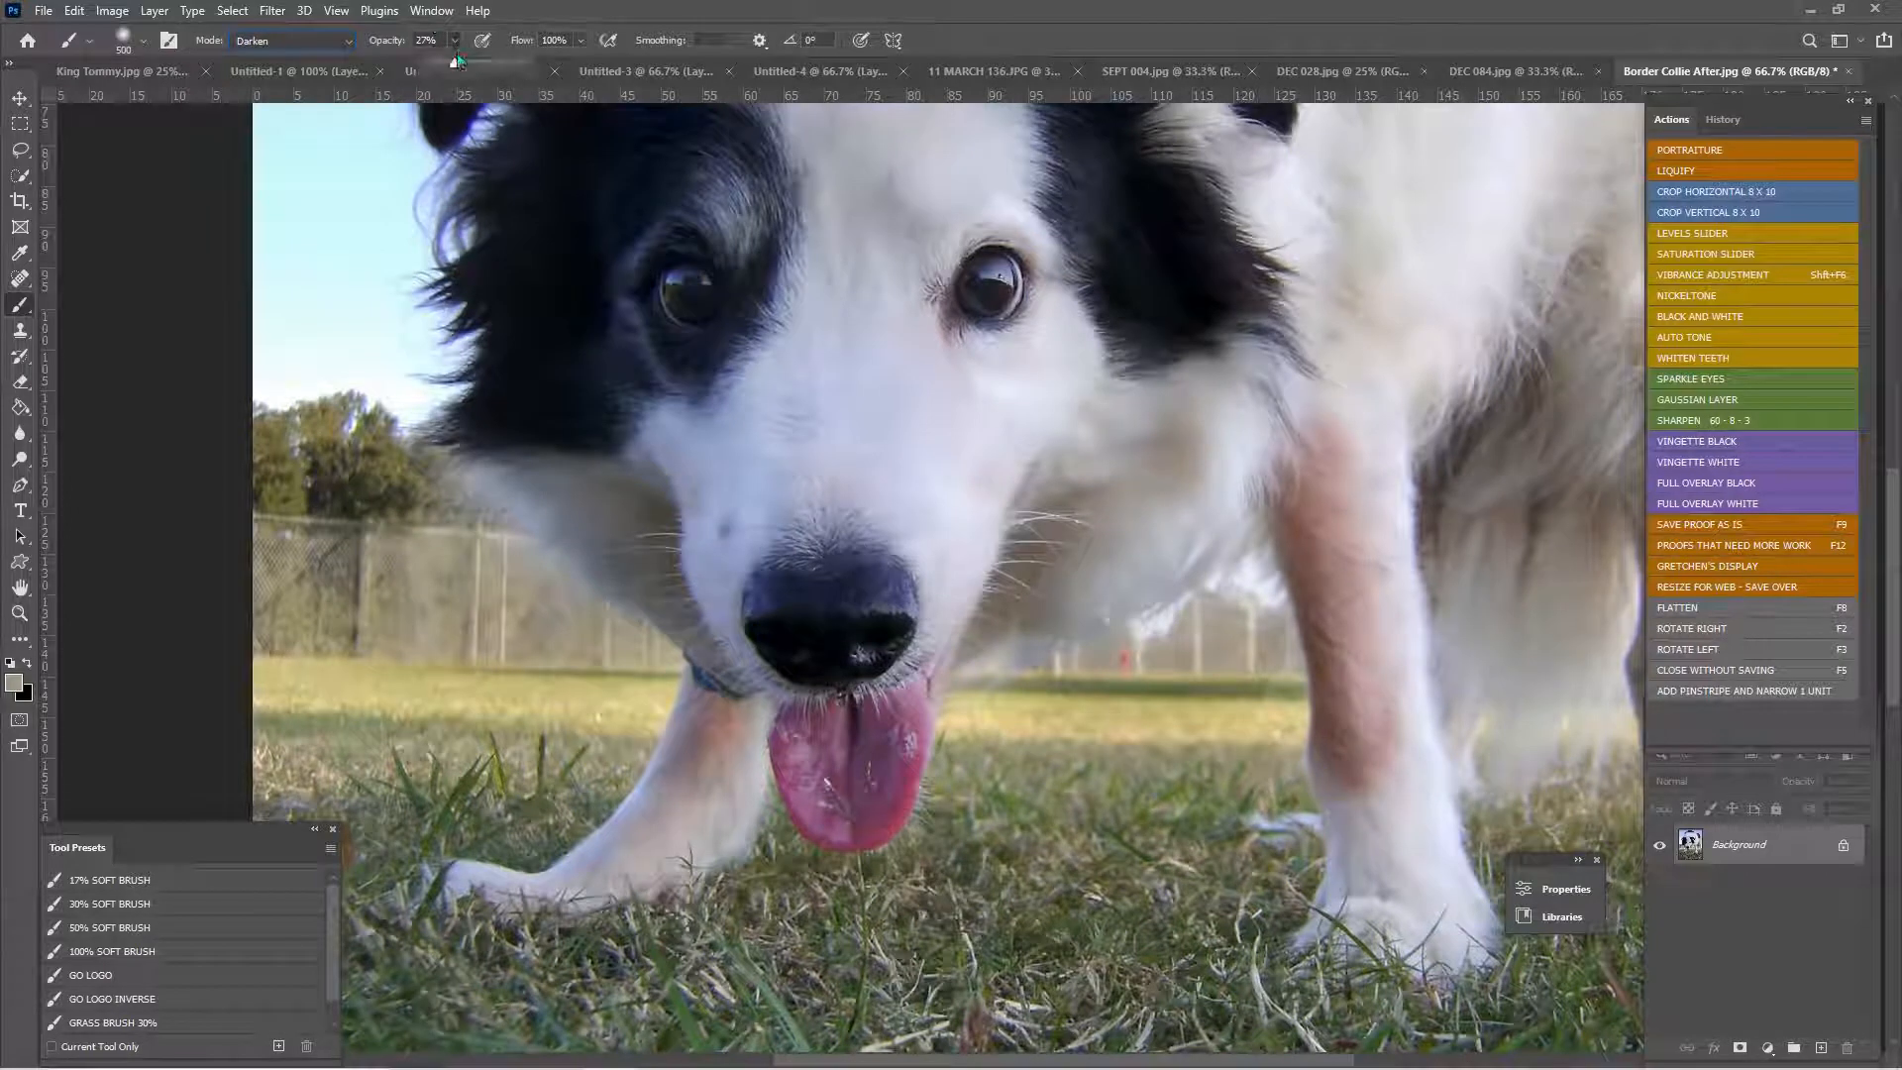
pyautogui.moveTo(473, 71); pyautogui.dragTo(474, 71)
pyautogui.click(976, 439)
# - Paint over the light fence posts and the red spot beneath the dog's chest with a small brush
pyautogui.press('[')
pyautogui.press('[')
pyautogui.press('[')
pyautogui.press('[')
pyautogui.press('[')
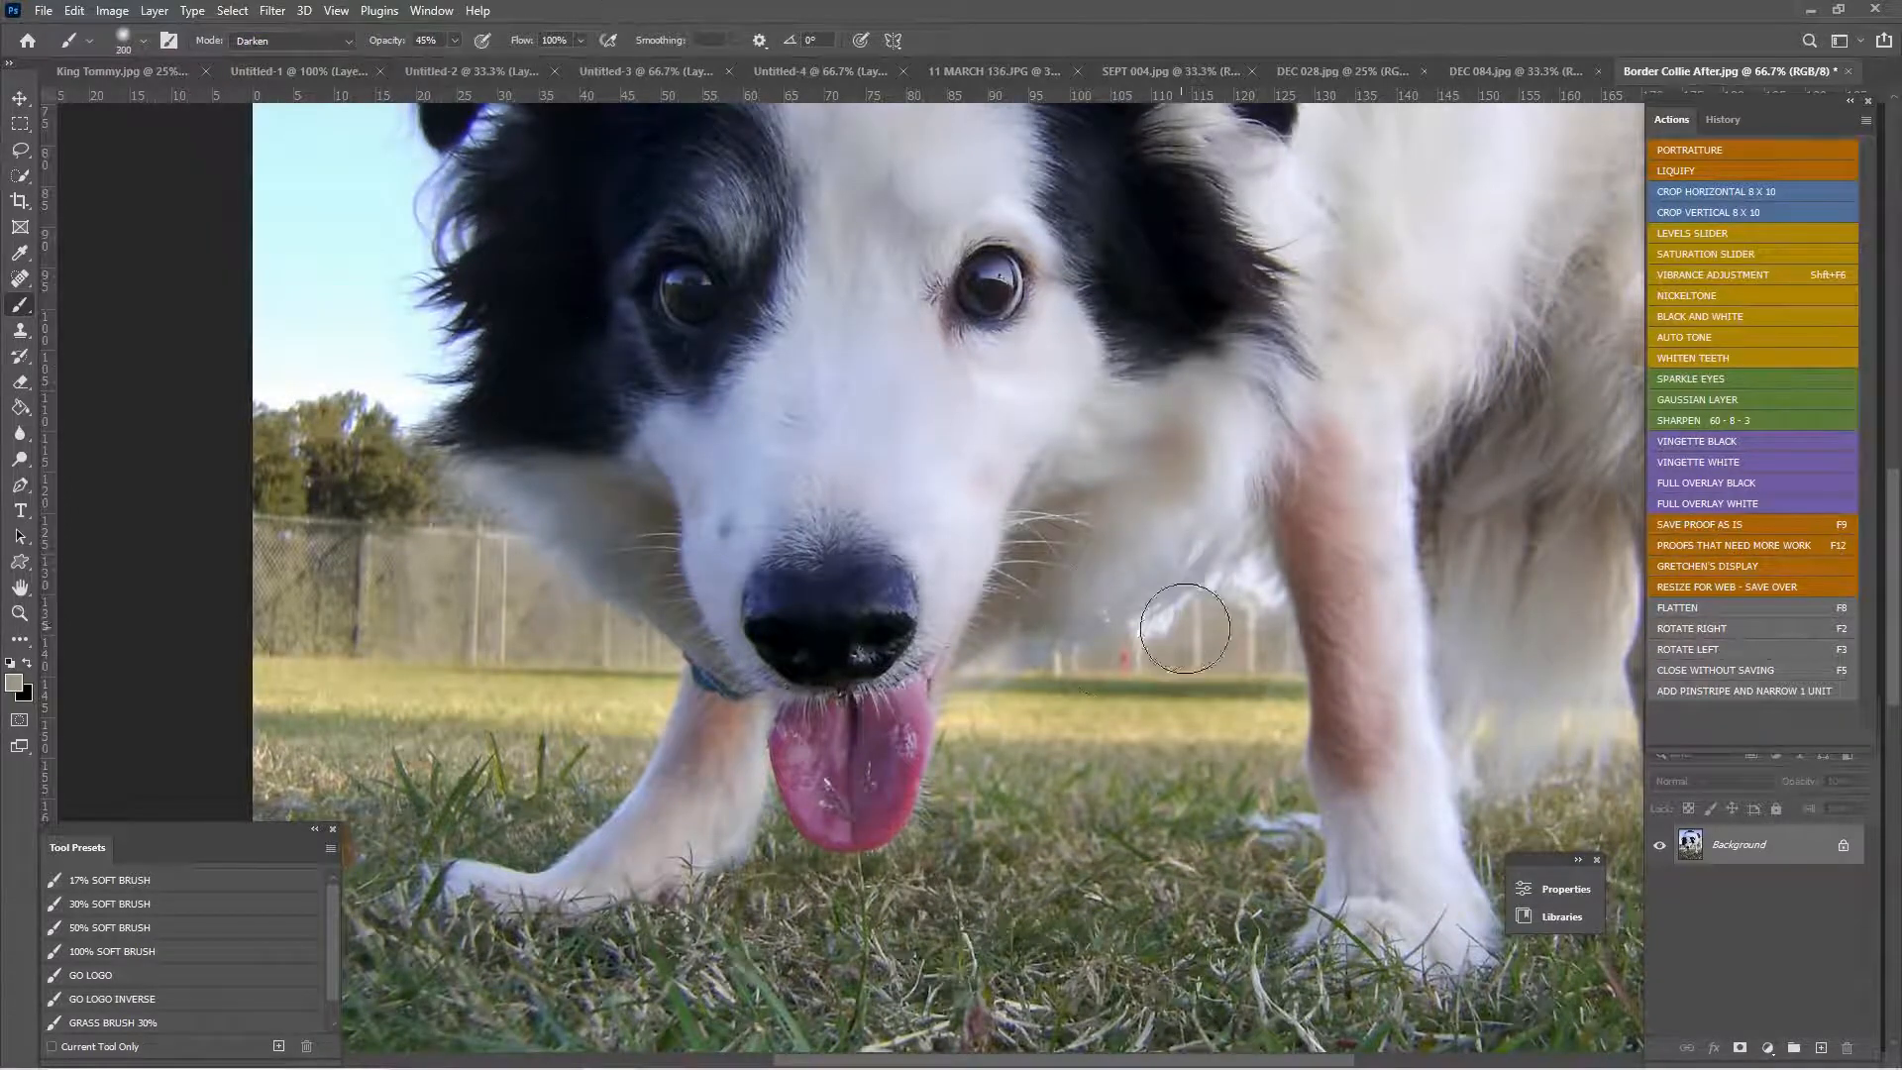
pyautogui.press('[')
pyautogui.press('[')
pyautogui.press('[')
pyautogui.press('[')
pyautogui.press('[')
pyautogui.press('[')
pyautogui.press('[')
pyautogui.press('[')
pyautogui.press('[')
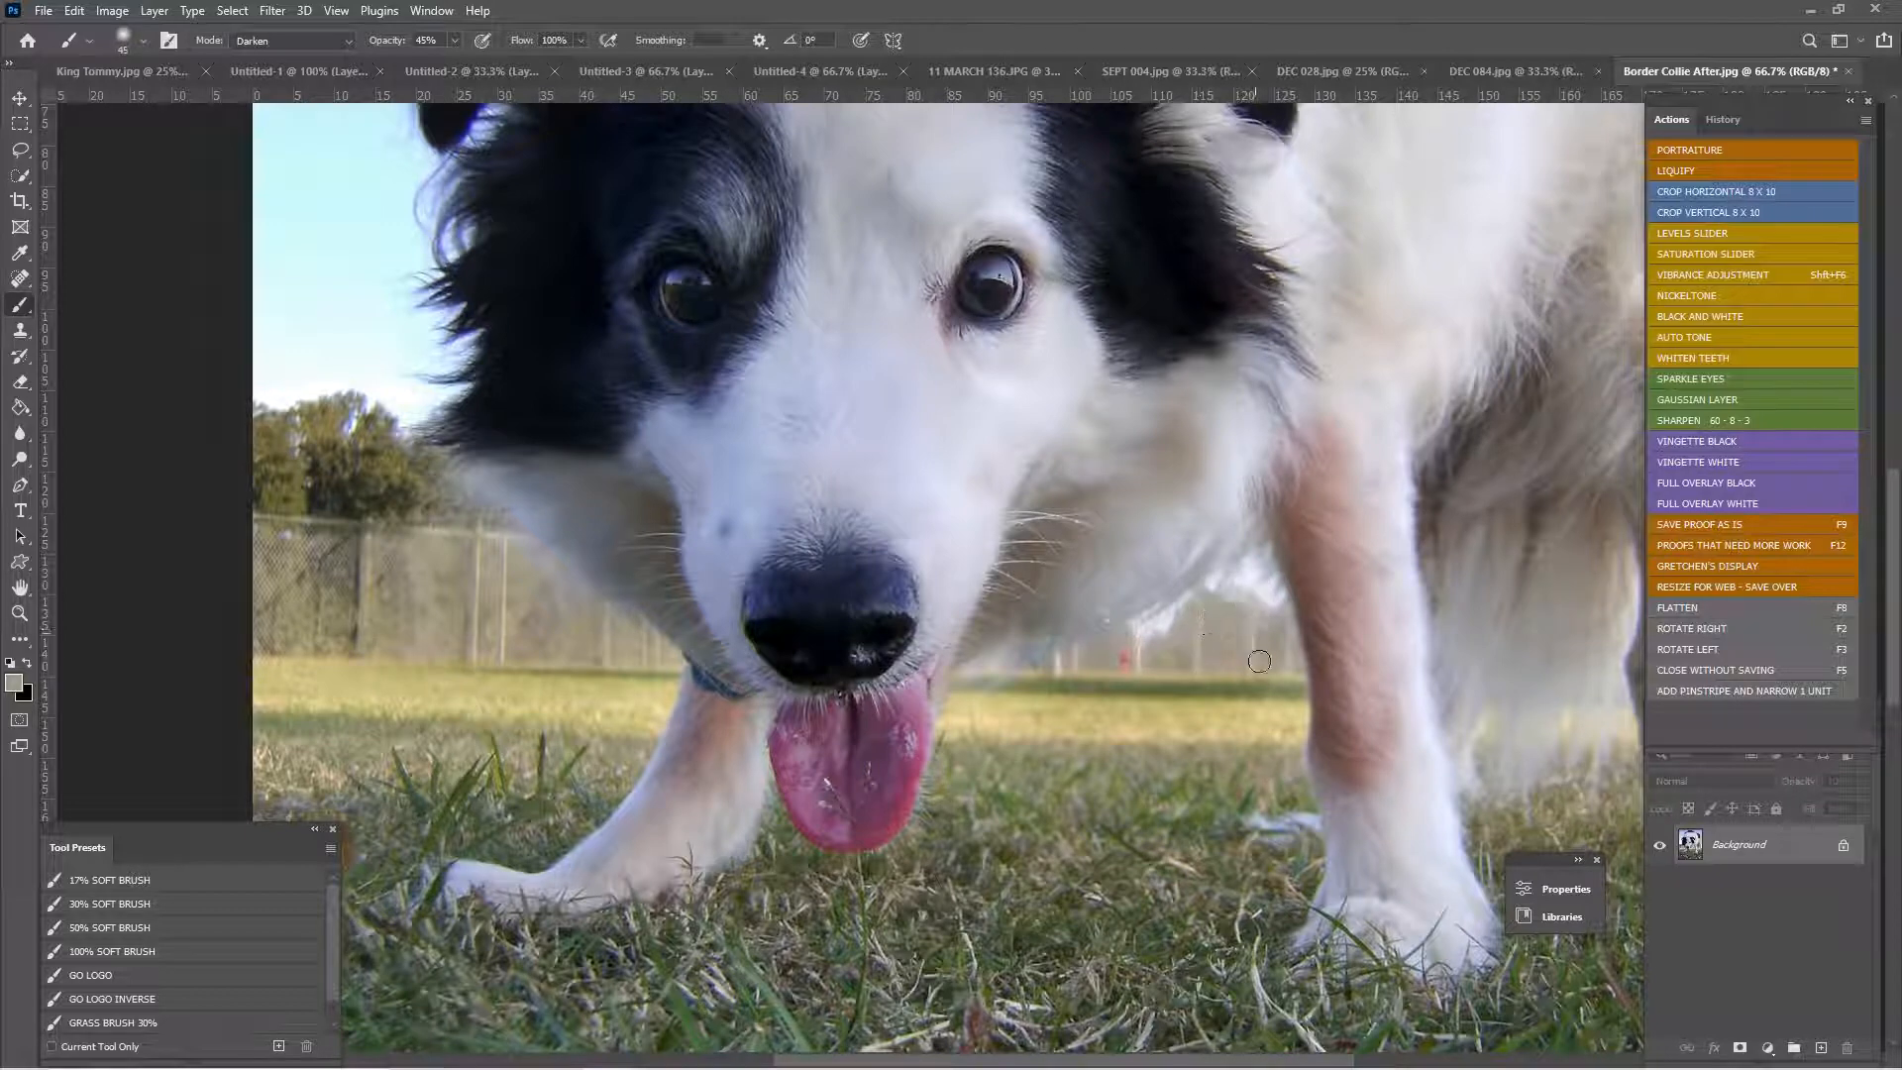
pyautogui.moveTo(1168, 671)
pyautogui.mouseDown()
pyautogui.moveTo(1068, 663)
pyautogui.moveTo(1188, 651)
pyautogui.mouseUp()
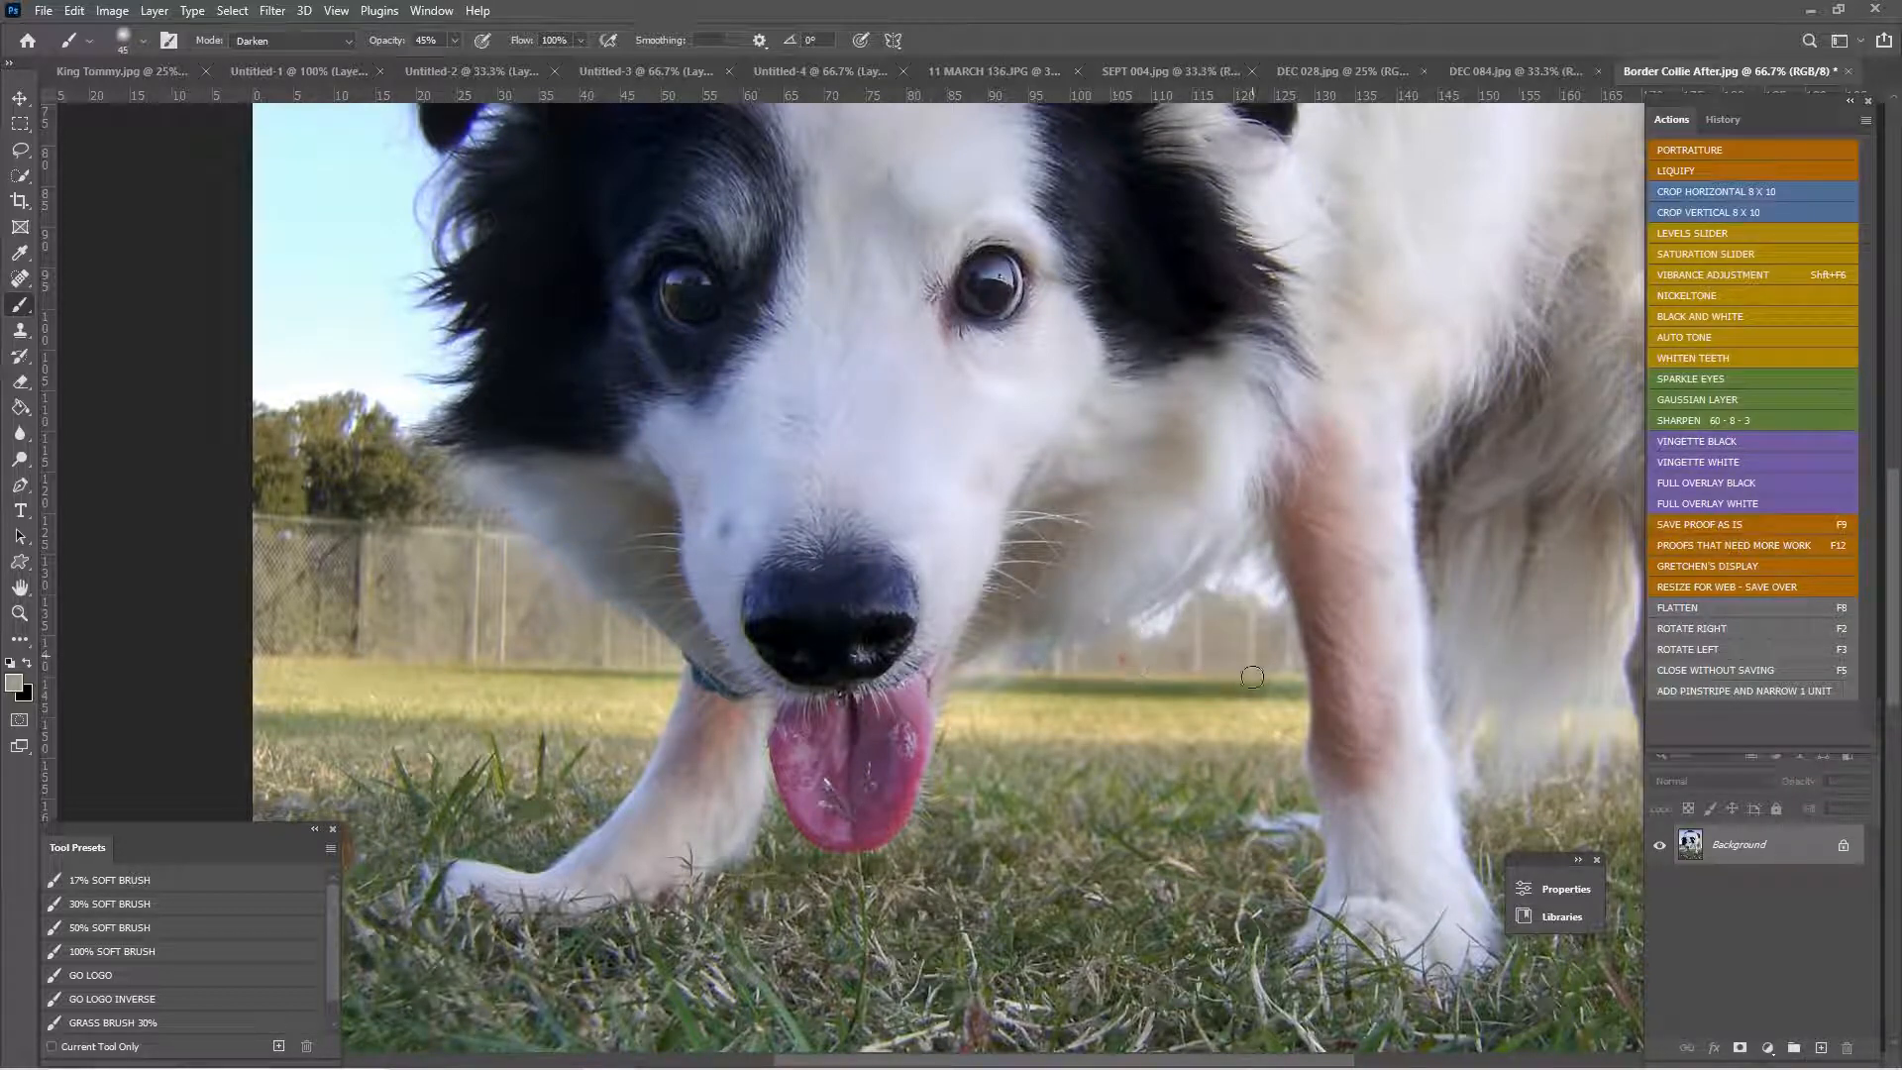
pyautogui.click(1131, 665)
# - Clone over the remaining fence marks beneath the dog's chest with the Clone Stamp in Normal mode
pyautogui.click(18, 330)
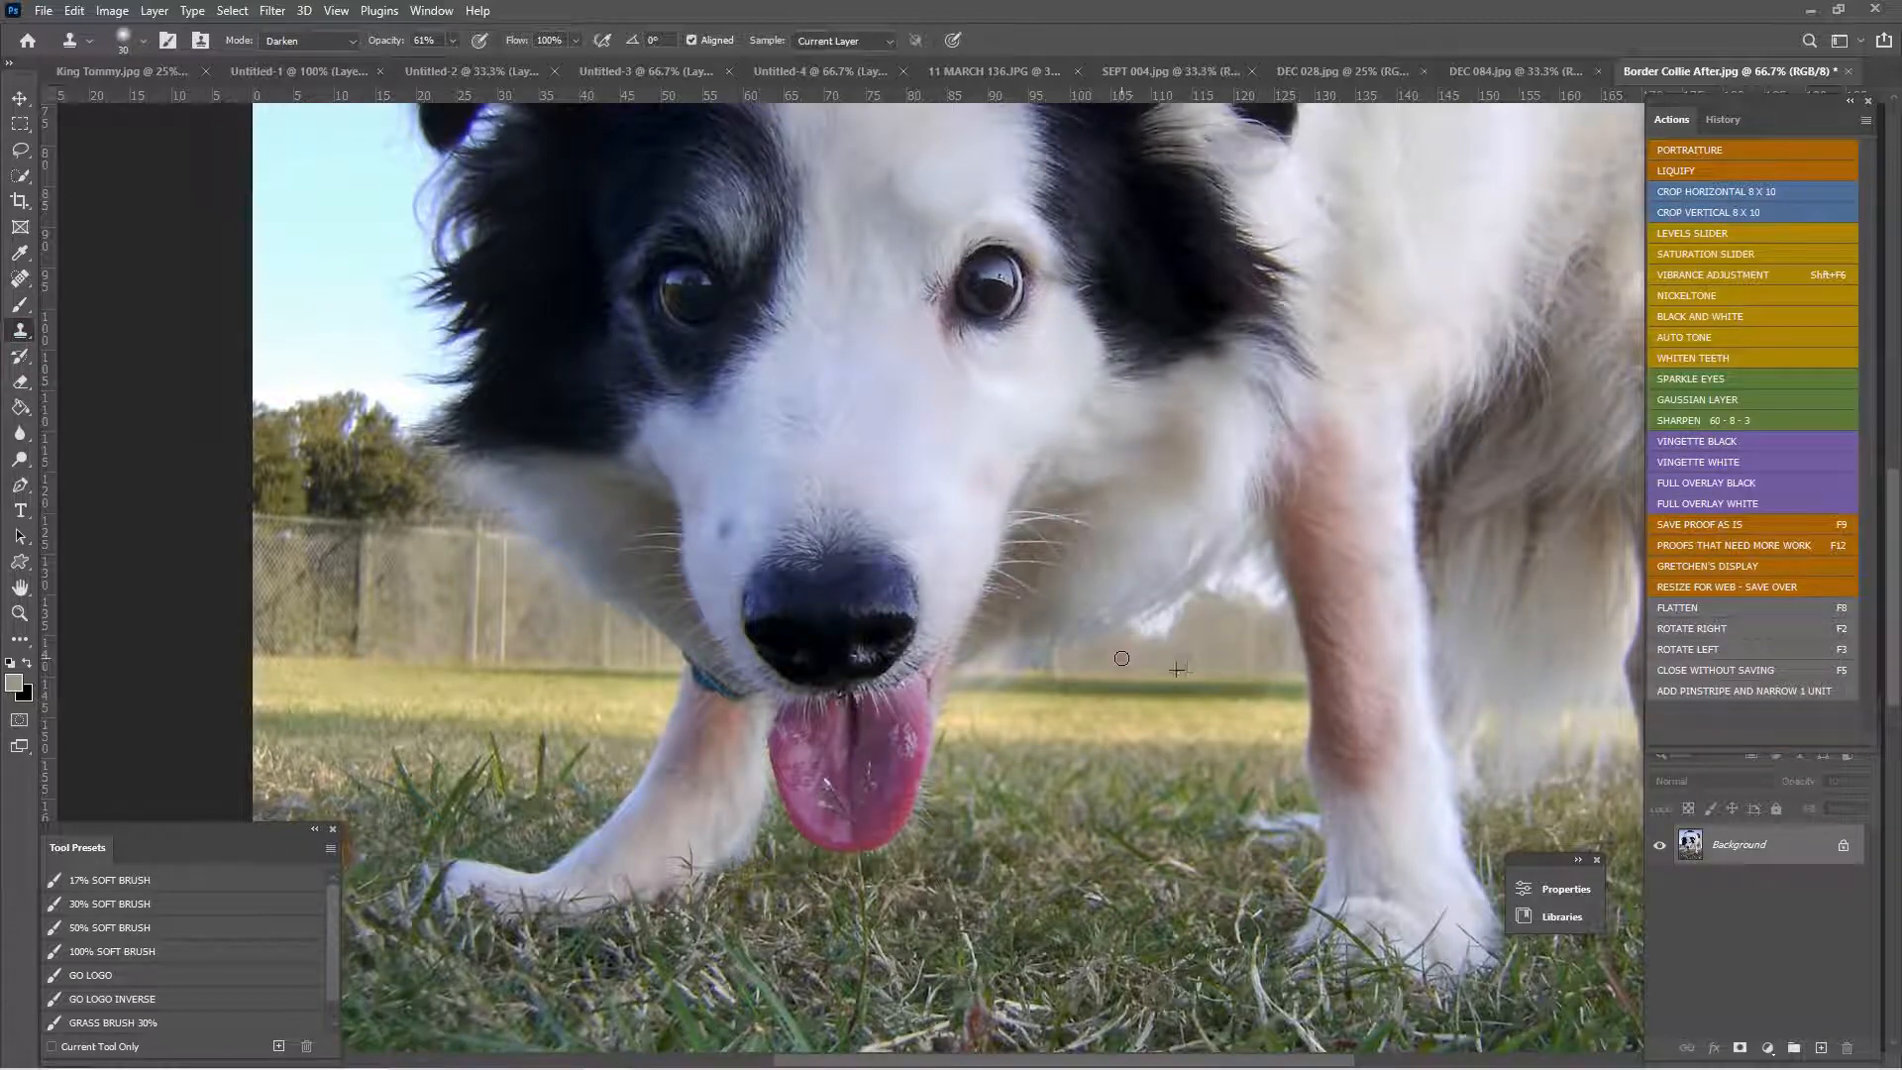
pyautogui.click(309, 41)
pyautogui.click(297, 59)
pyautogui.click(1128, 659)
# - Sample a beige tone from the fence below the trees and paint over that fence with an enlarged Darken brush
pyautogui.moveTo(341, 573); pyautogui.dragTo(732, 622)
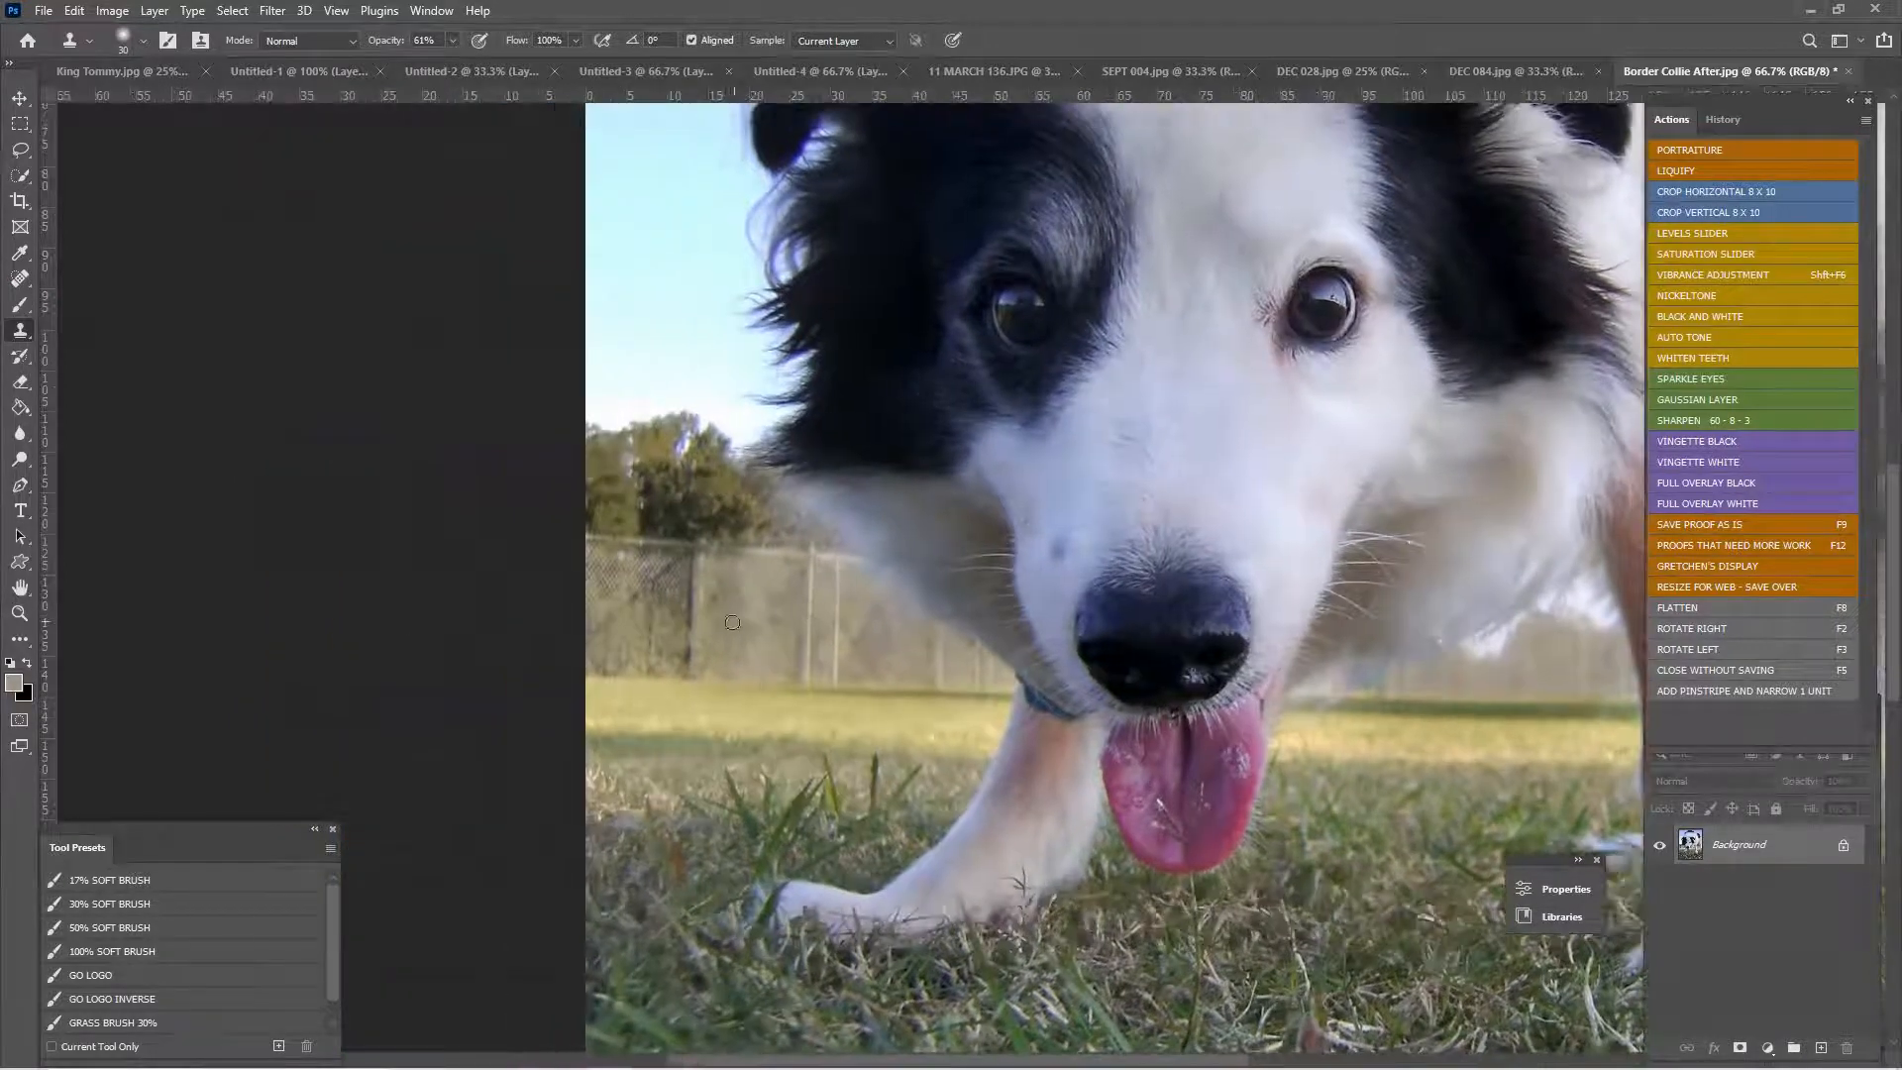
pyautogui.press('b')
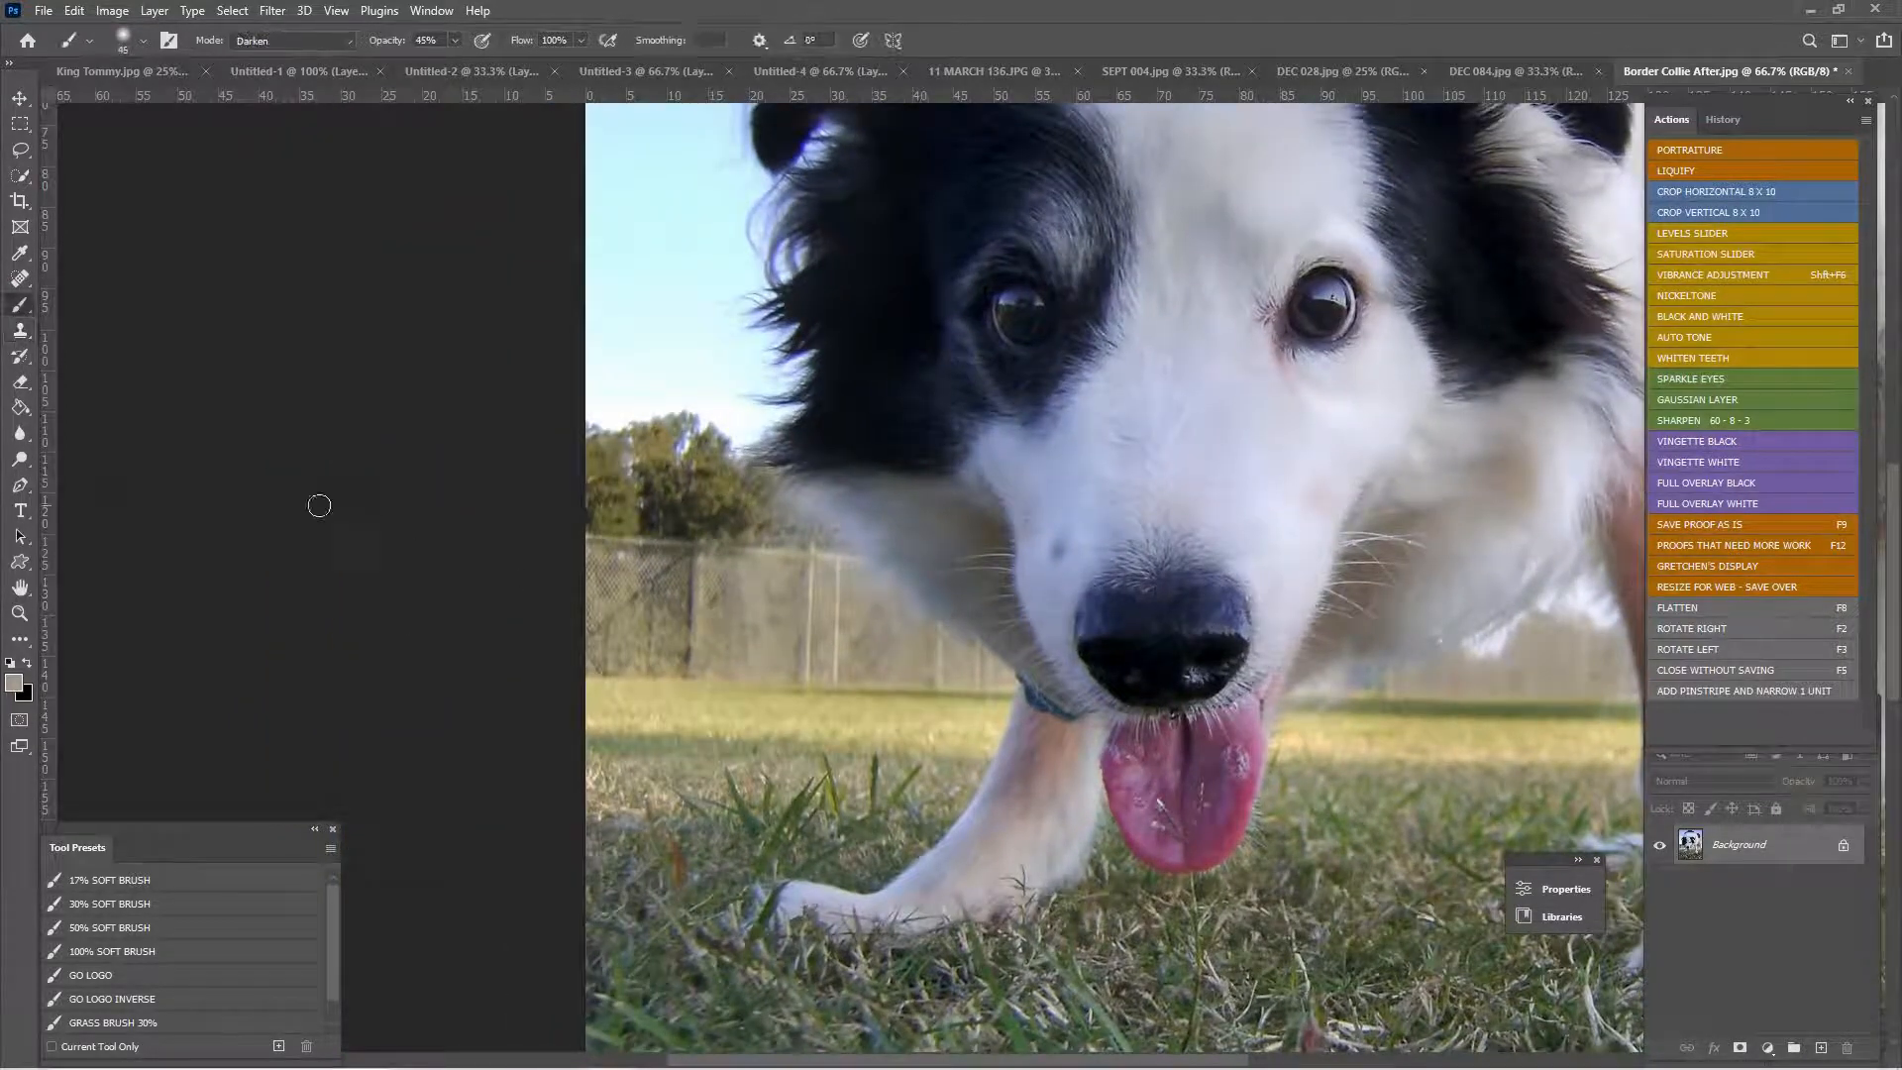
pyautogui.press('i')
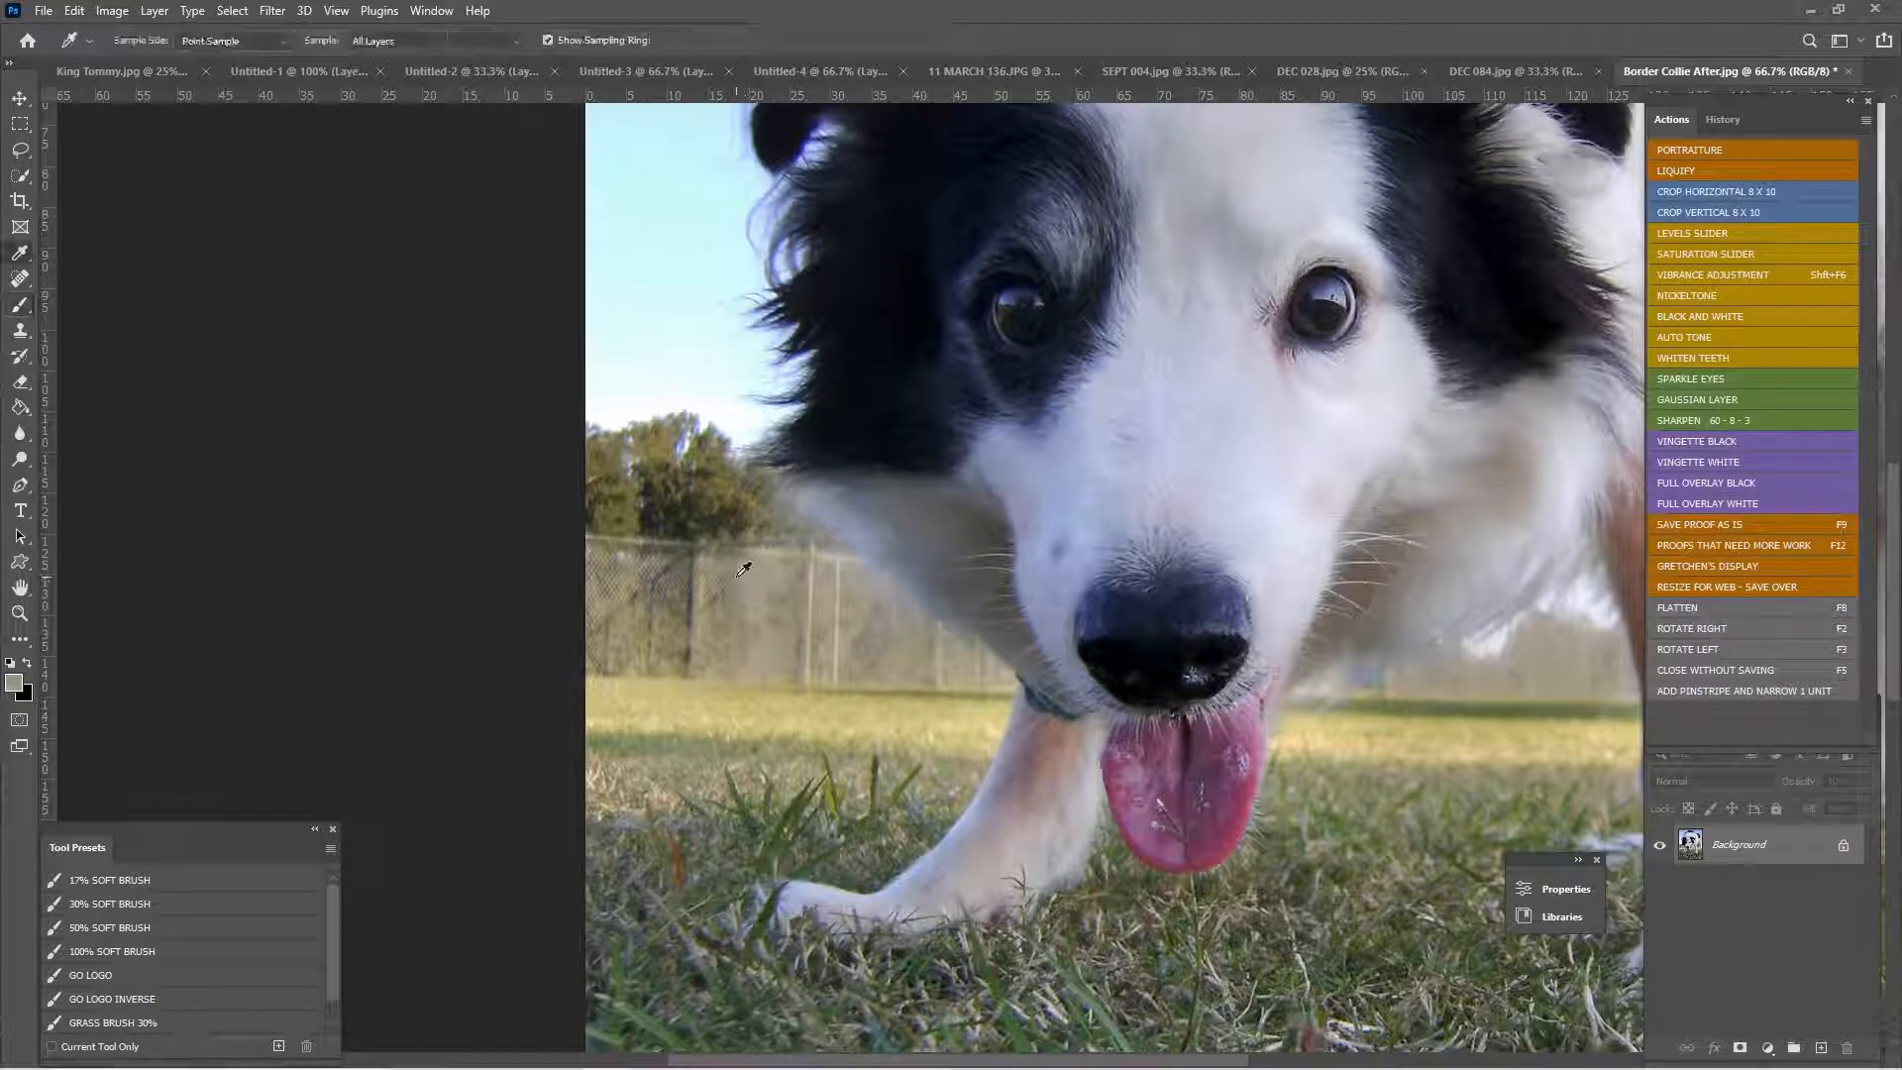
pyautogui.click(627, 571)
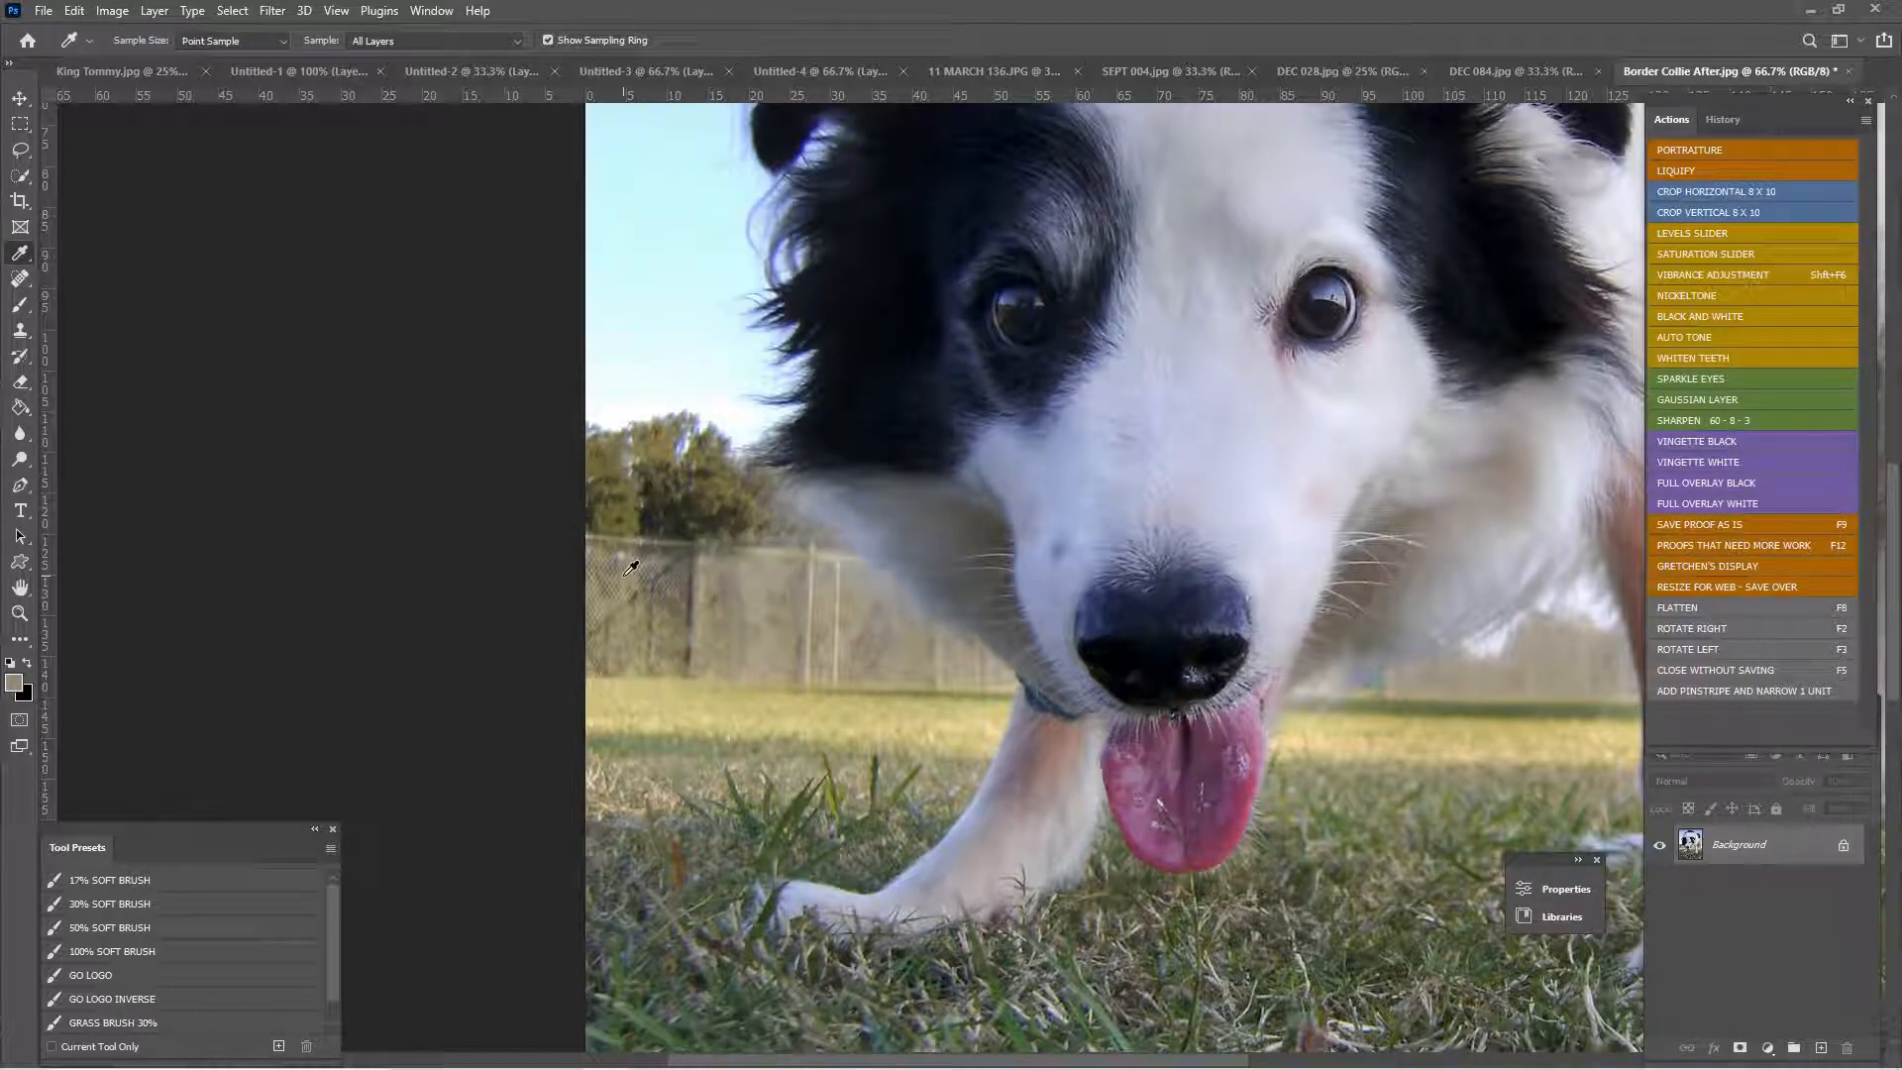
pyautogui.press('b')
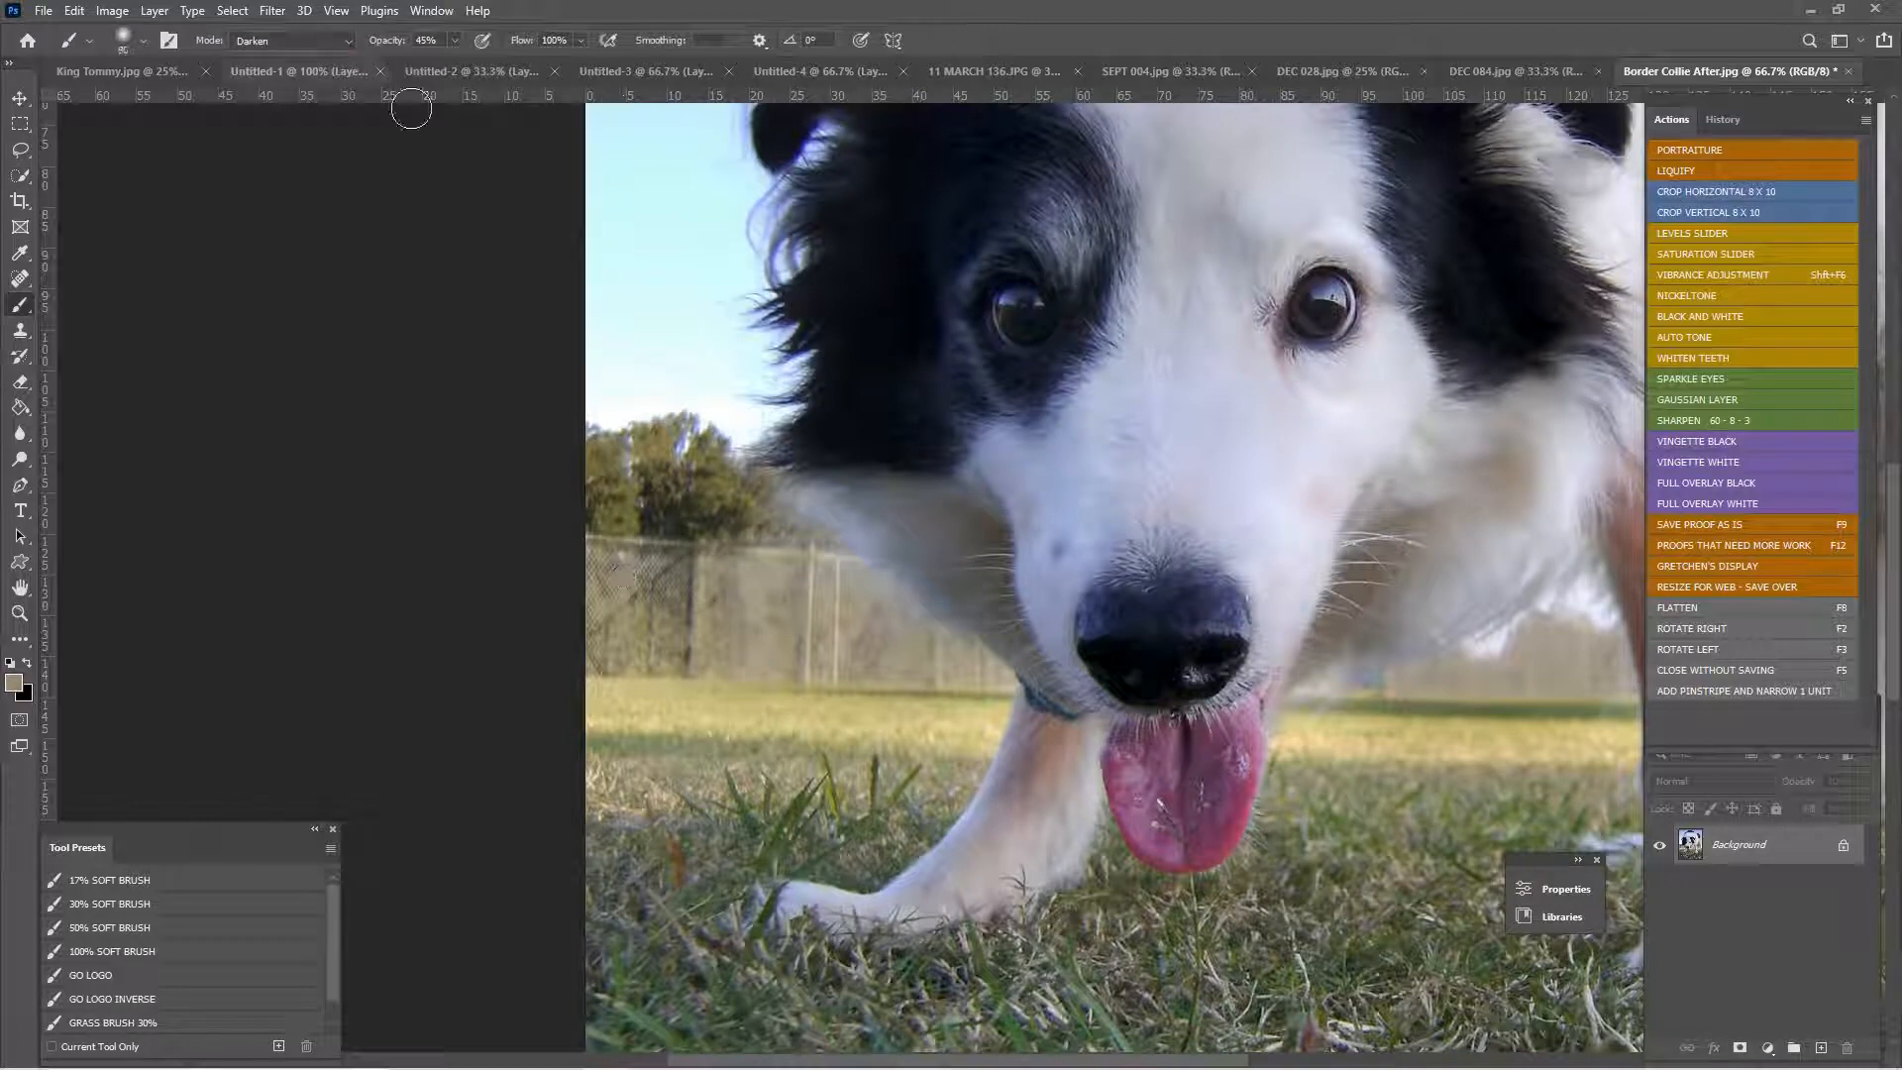
pyautogui.press(']')
pyautogui.press(']')
pyautogui.press(']')
pyautogui.press(']')
pyautogui.press(']')
pyautogui.press(']')
pyautogui.moveTo(698, 598)
pyautogui.mouseDown()
pyautogui.moveTo(836, 606)
pyautogui.moveTo(856, 656)
pyautogui.moveTo(901, 658)
pyautogui.moveTo(640, 653)
pyautogui.mouseUp()
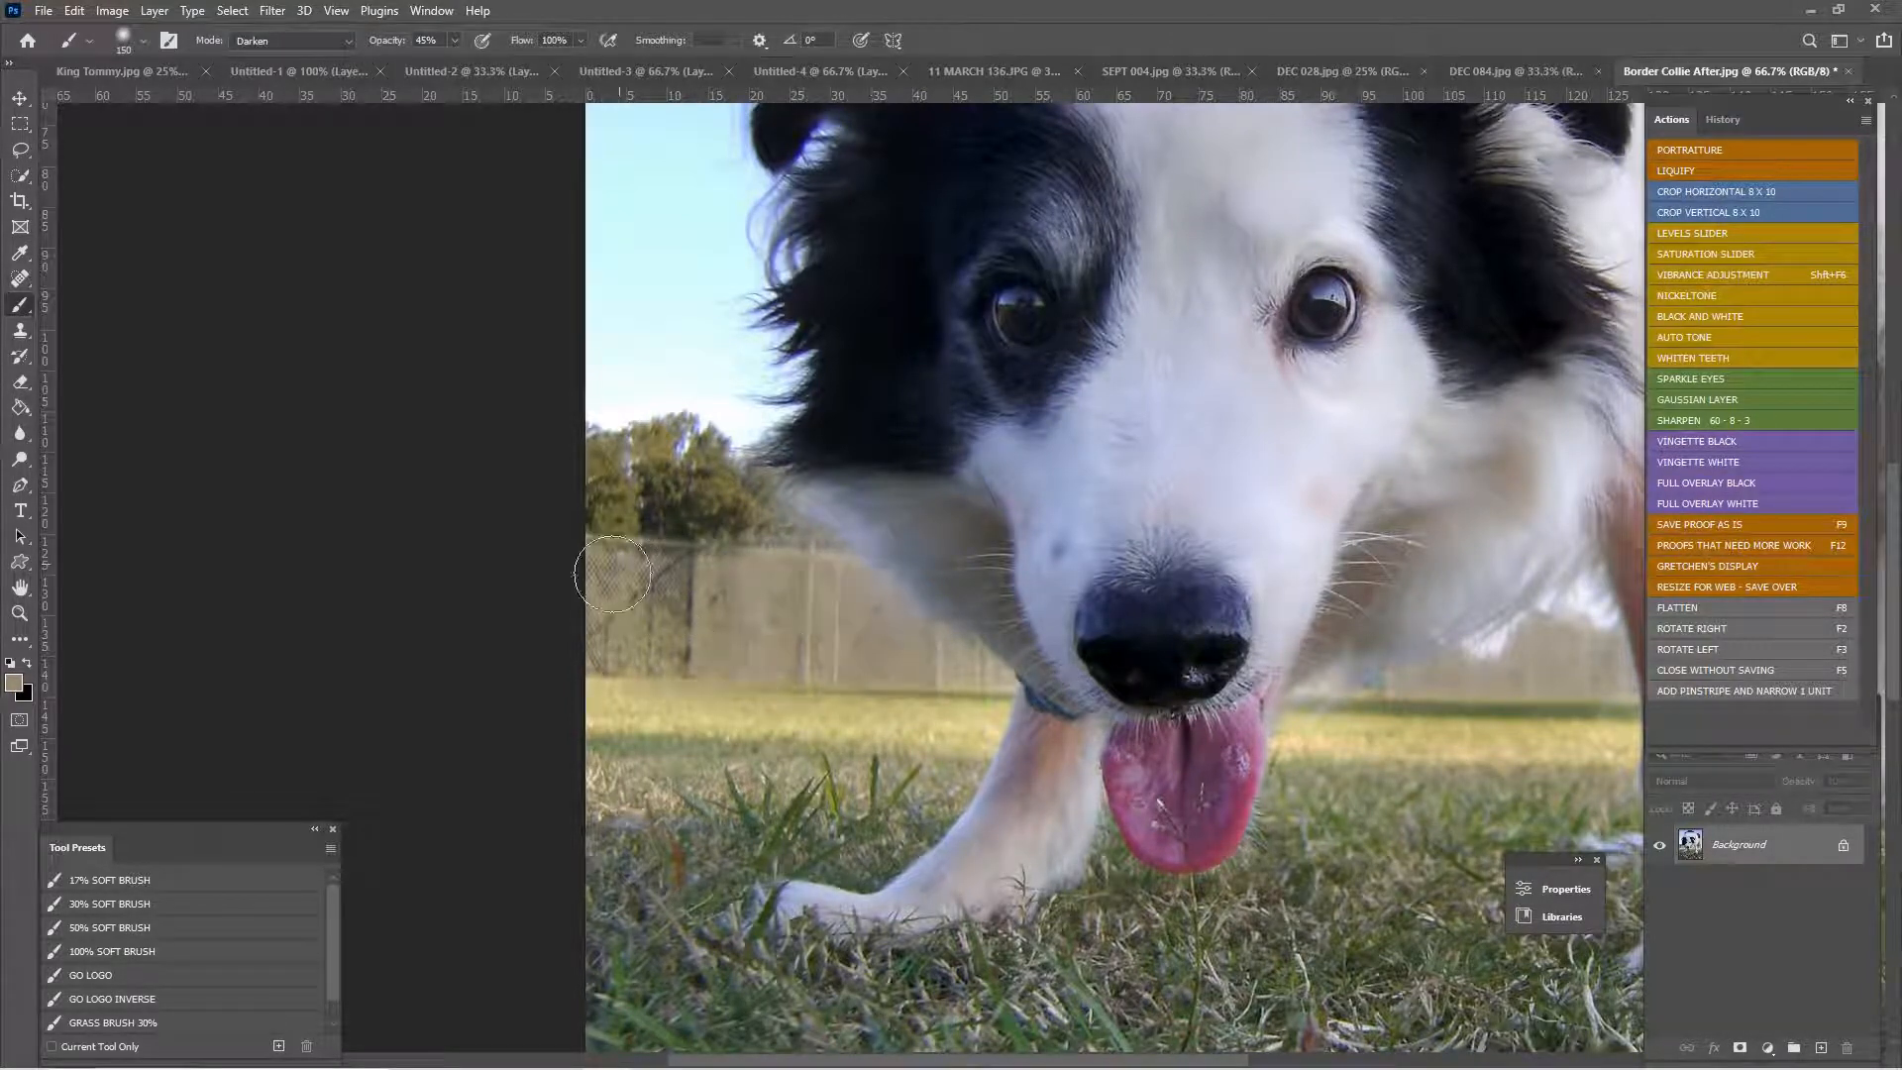
# - Sample a dark tone from the trees and darken the fence below them with the Brush at 16% opacity
pyautogui.press('[')
pyautogui.press('[')
pyautogui.press('[')
pyautogui.press('[')
pyautogui.press(']')
pyautogui.press('alt')
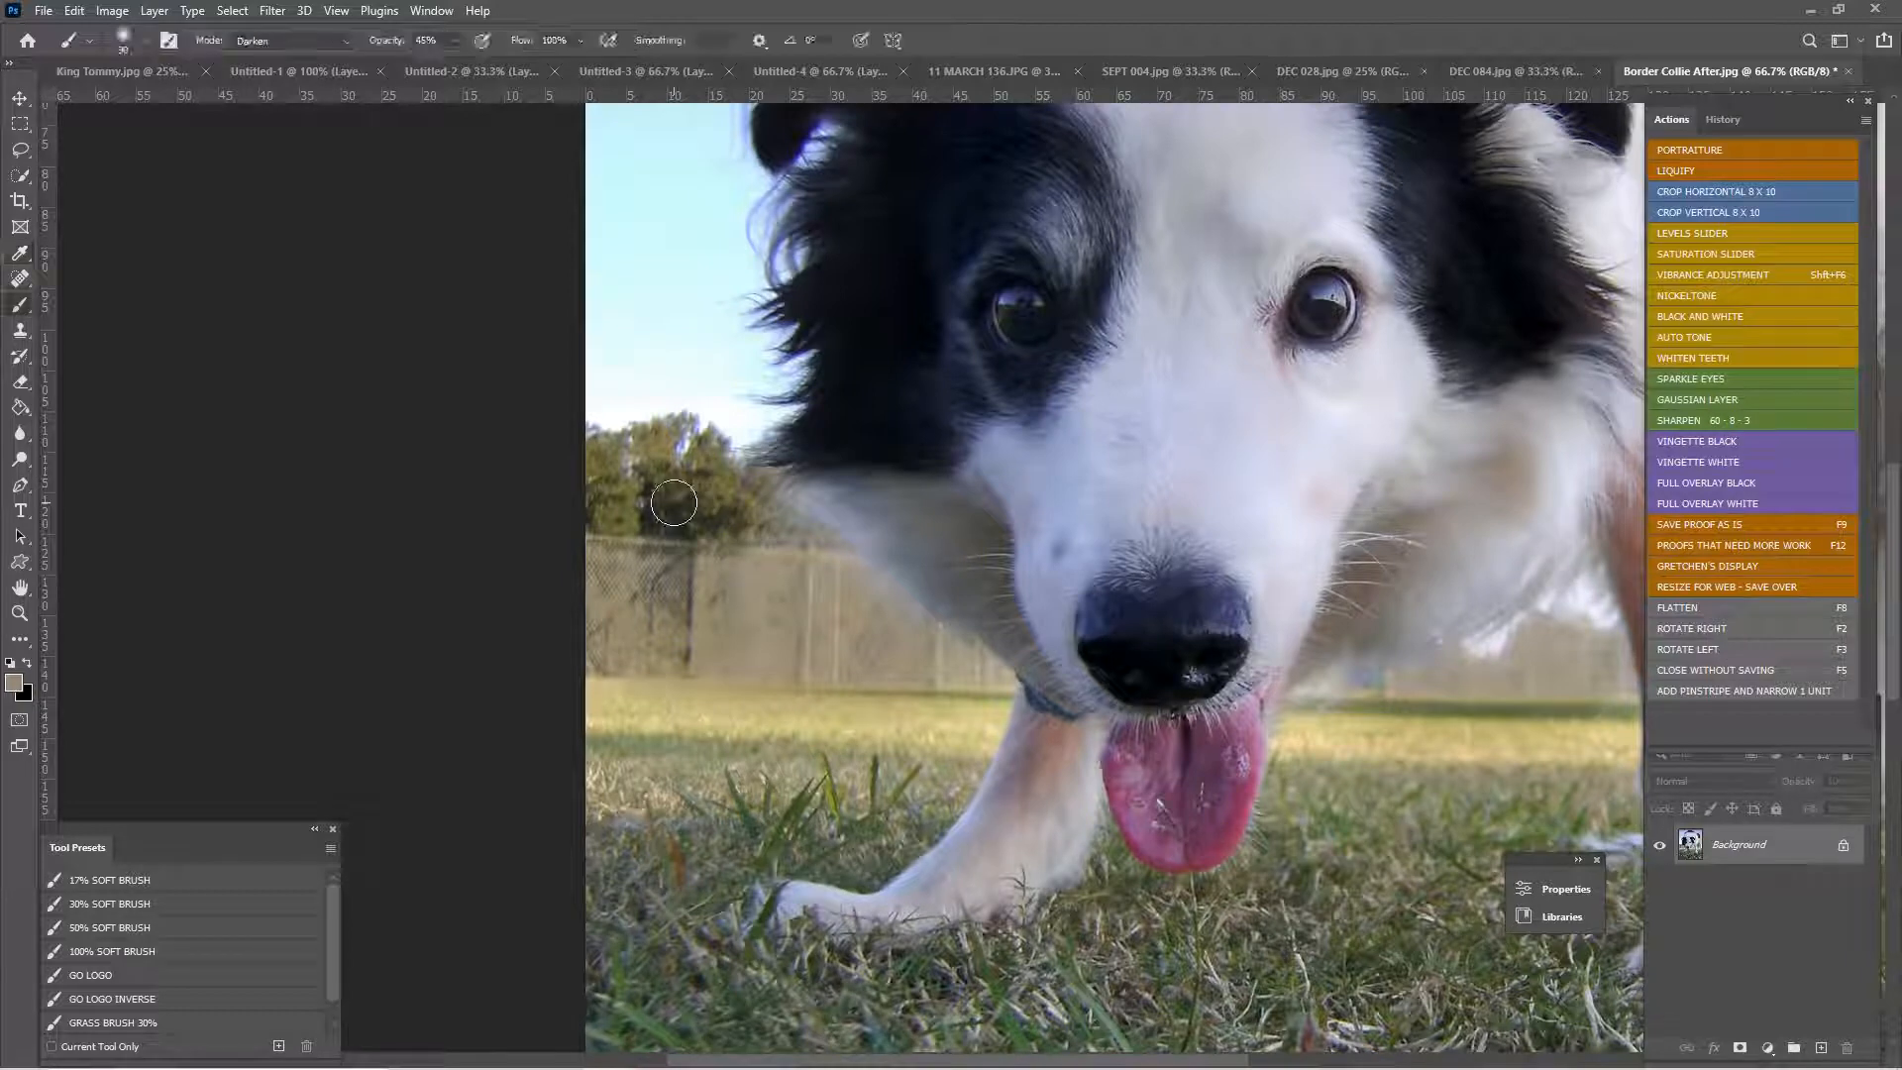
pyautogui.keyDown('alt'); pyautogui.click(678, 501); pyautogui.keyUp('alt')
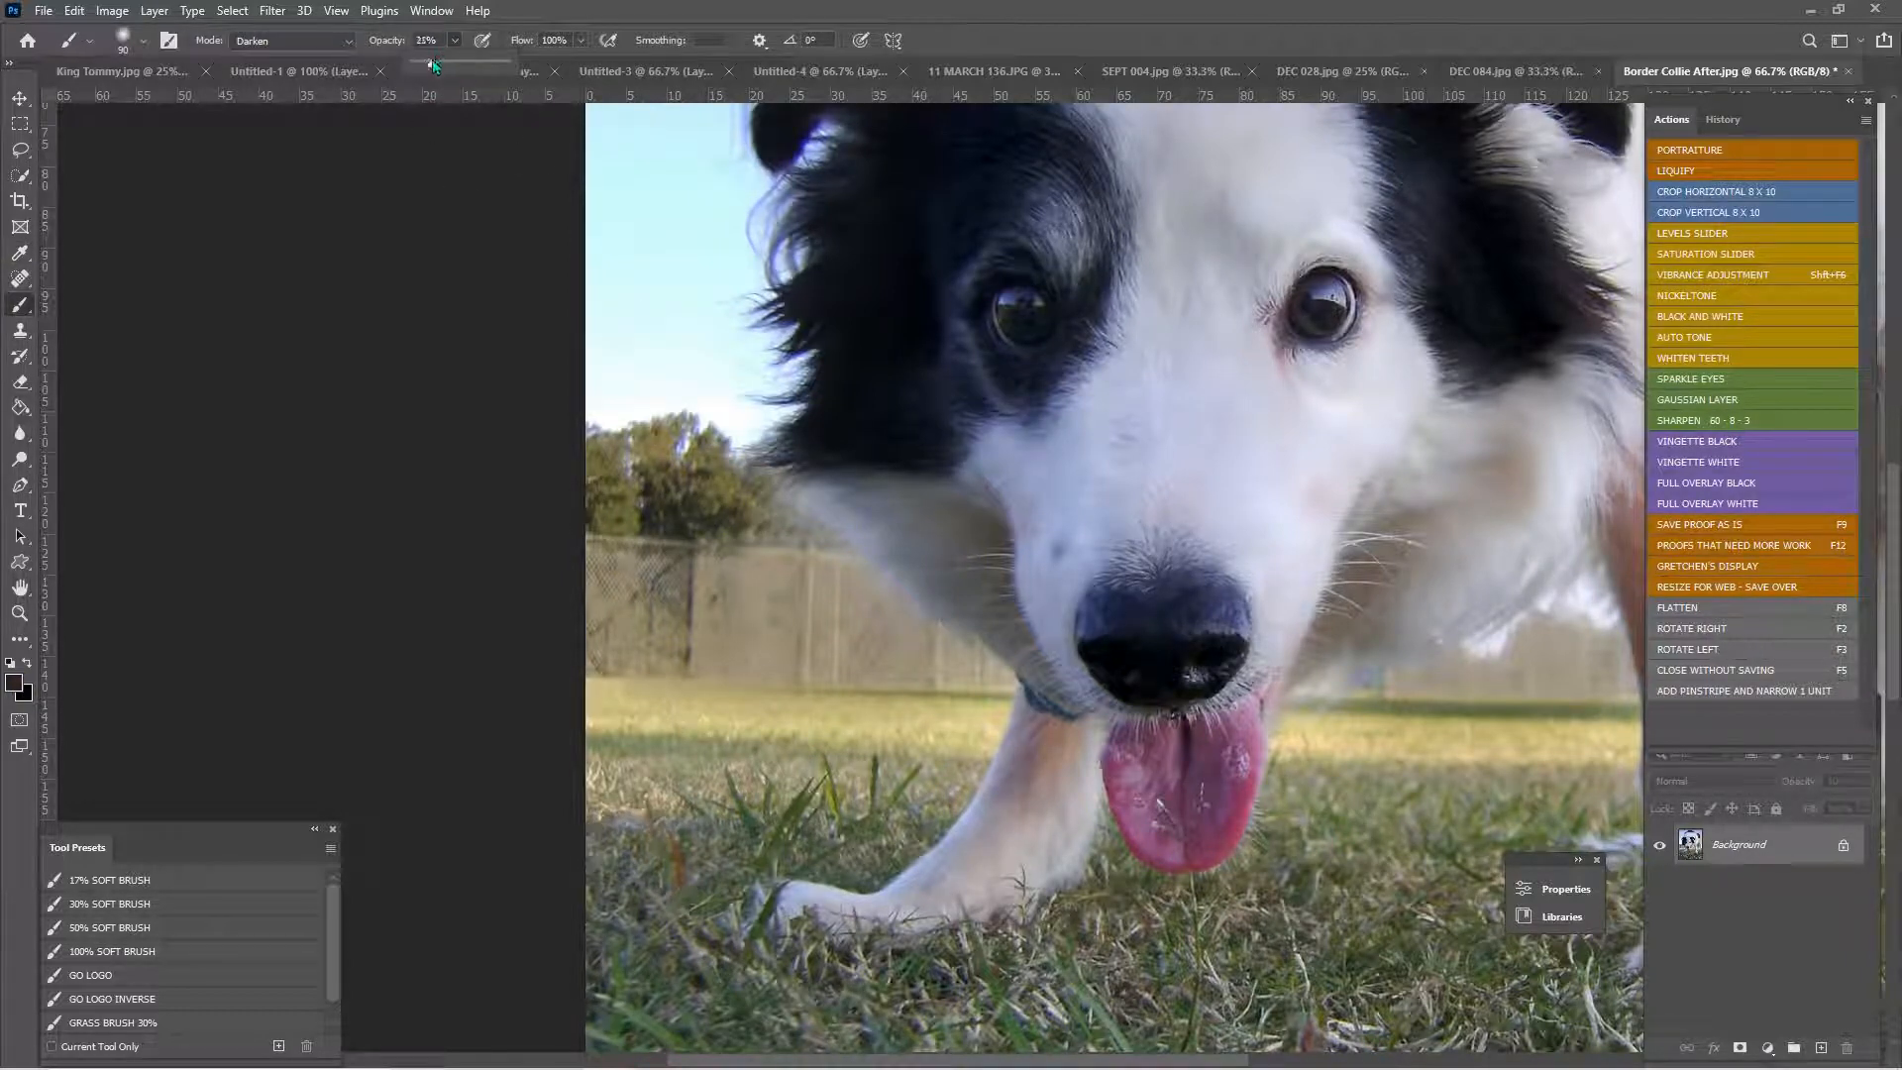
pyautogui.moveTo(432, 65); pyautogui.dragTo(427, 66)
pyautogui.moveTo(694, 564)
pyautogui.mouseDown()
pyautogui.moveTo(634, 619)
pyautogui.moveTo(644, 644)
pyautogui.moveTo(836, 659)
pyautogui.moveTo(839, 581)
pyautogui.moveTo(971, 676)
pyautogui.moveTo(821, 659)
pyautogui.moveTo(816, 575)
pyautogui.mouseUp()
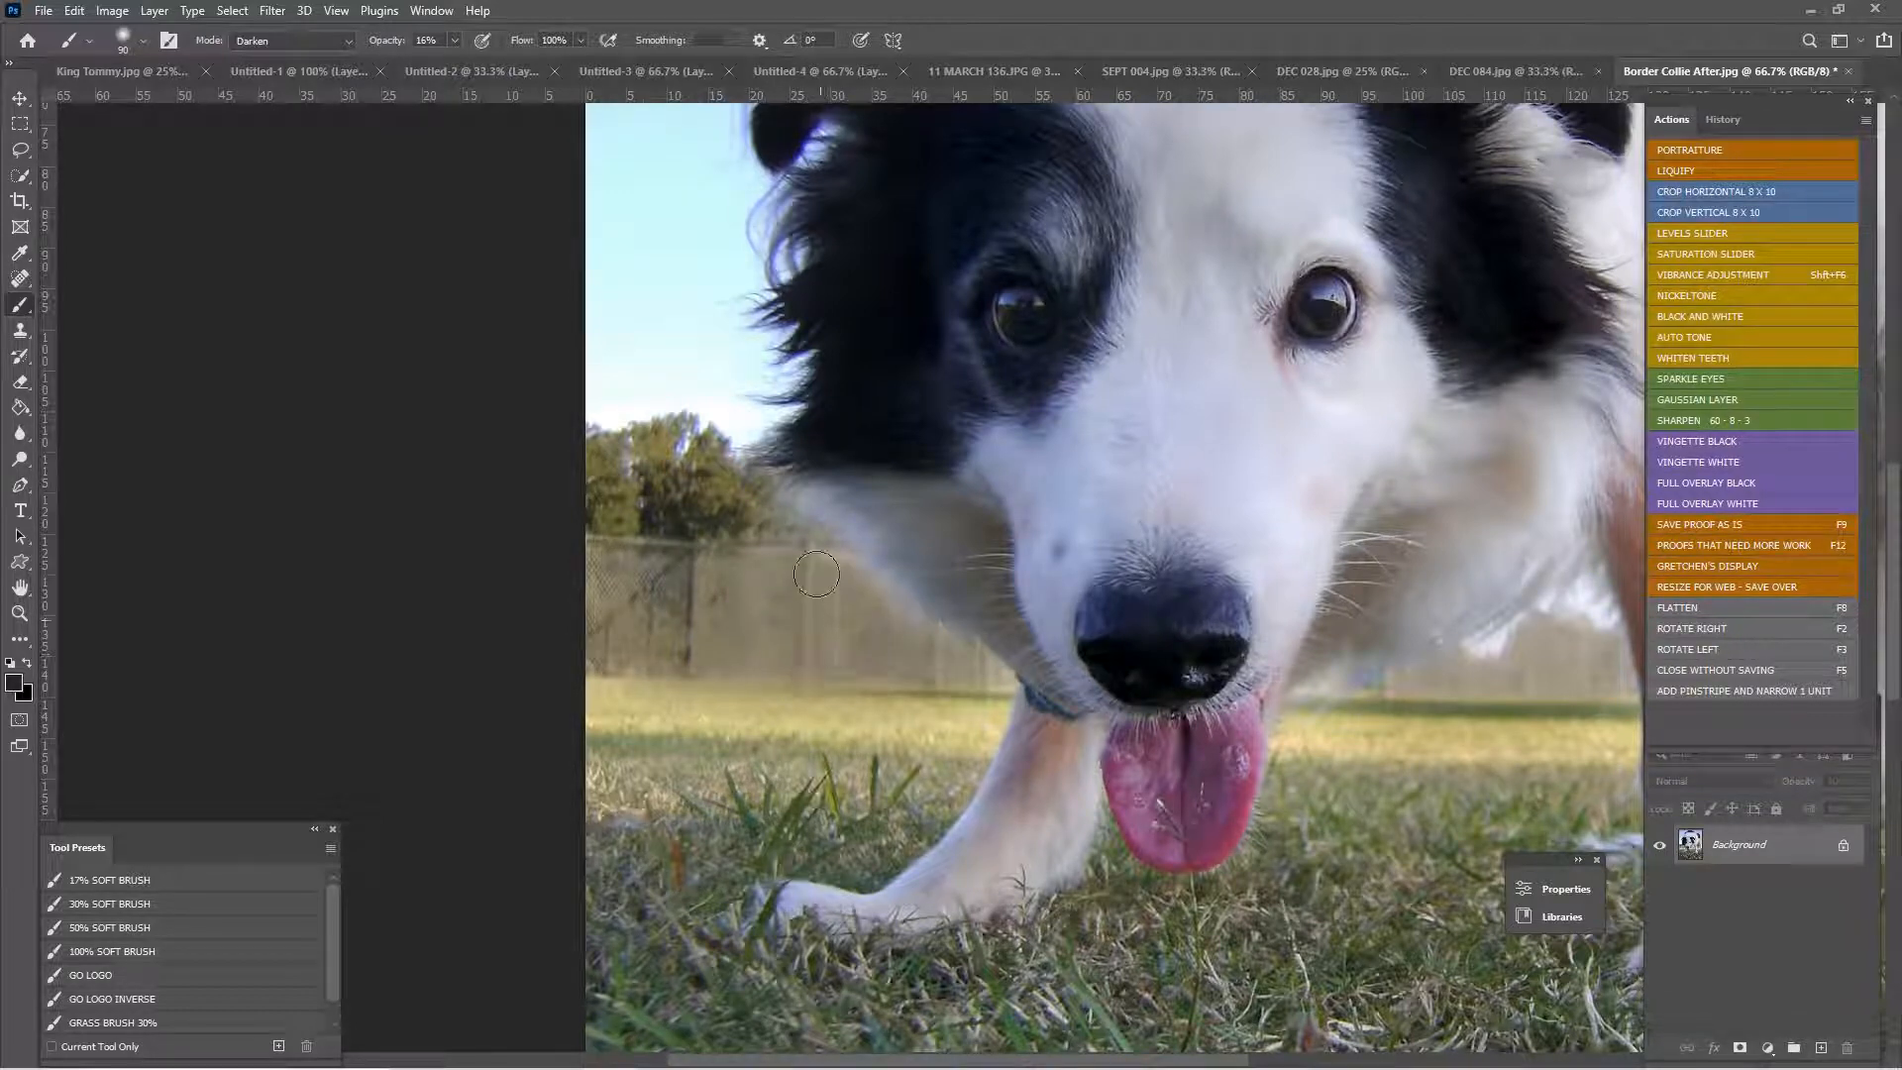
pyautogui.moveTo(812, 650)
pyautogui.mouseDown()
pyautogui.moveTo(660, 654)
pyautogui.moveTo(989, 674)
pyautogui.moveTo(579, 658)
pyautogui.mouseUp()
# - Partly restore the fence below the trees with the History Brush at 35% opacity, using the Flatten Image state as source
pyautogui.hotkey('ctrl', '-')
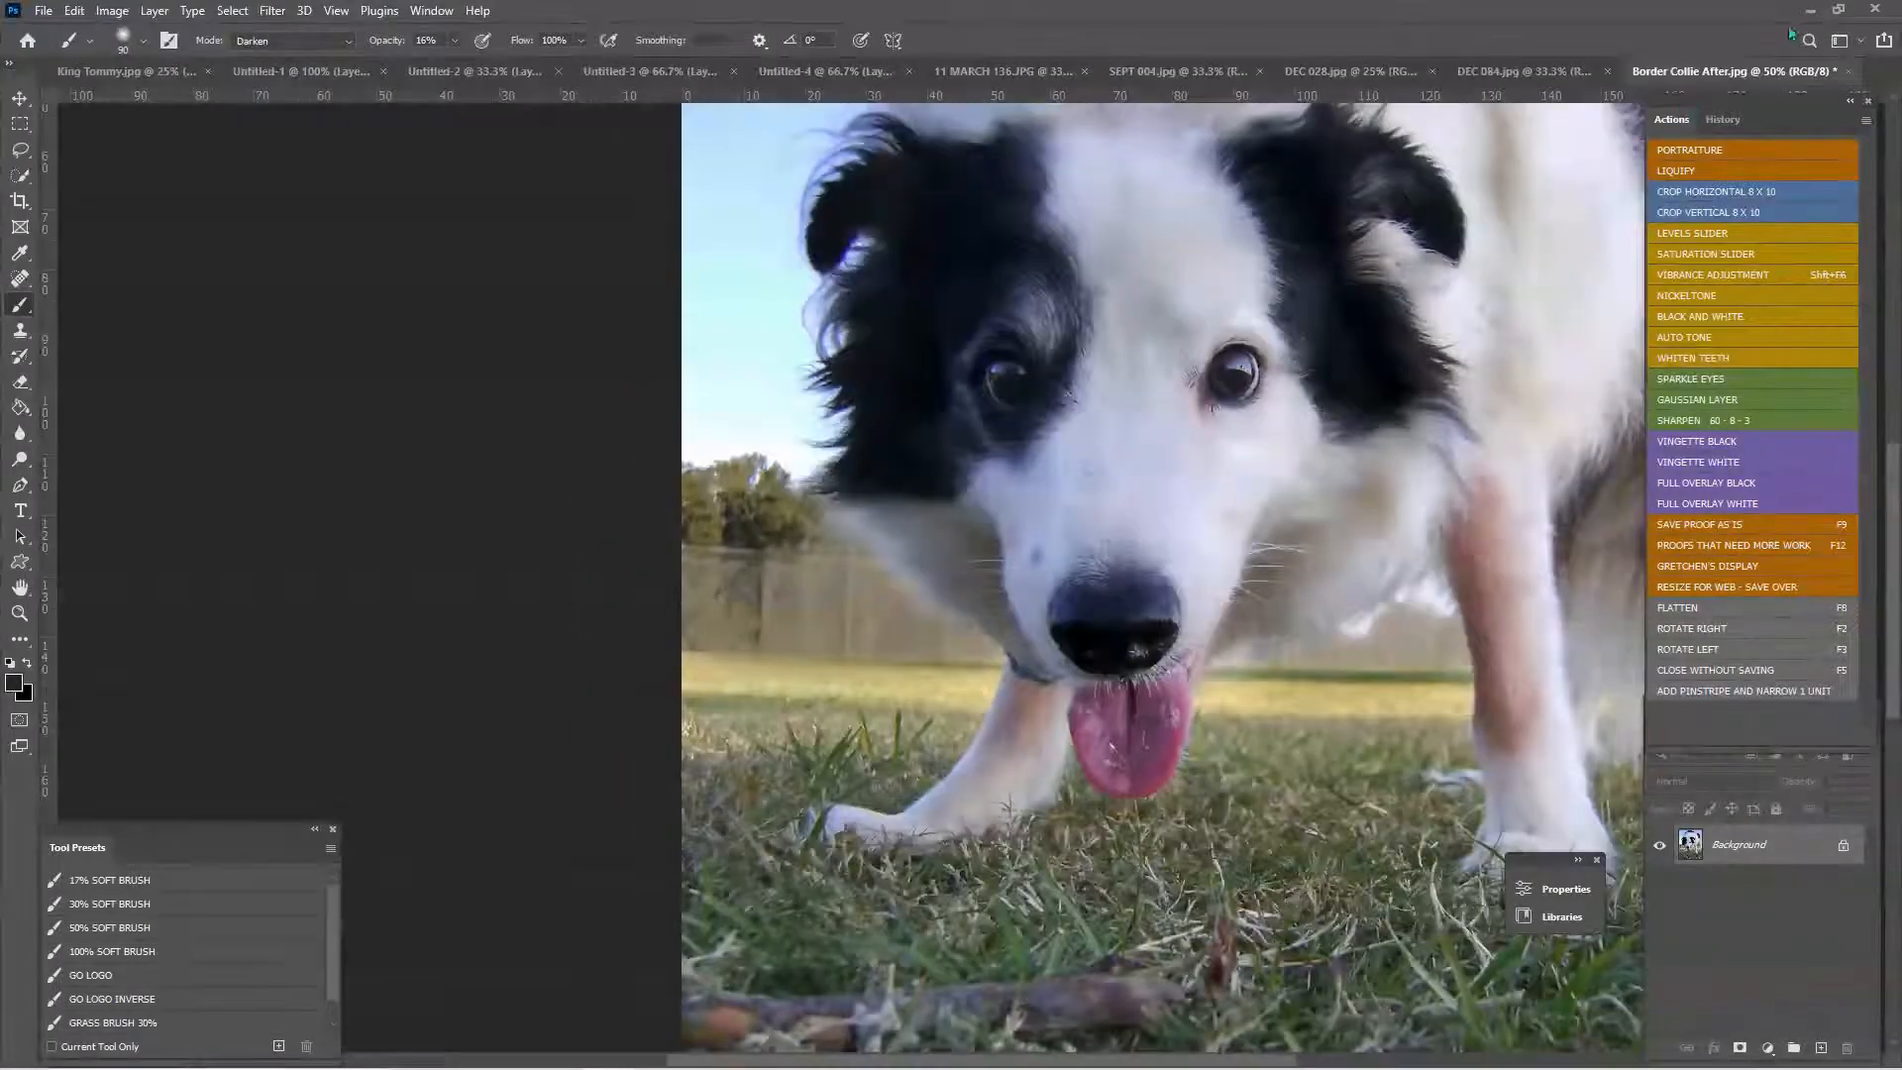
pyautogui.click(1735, 119)
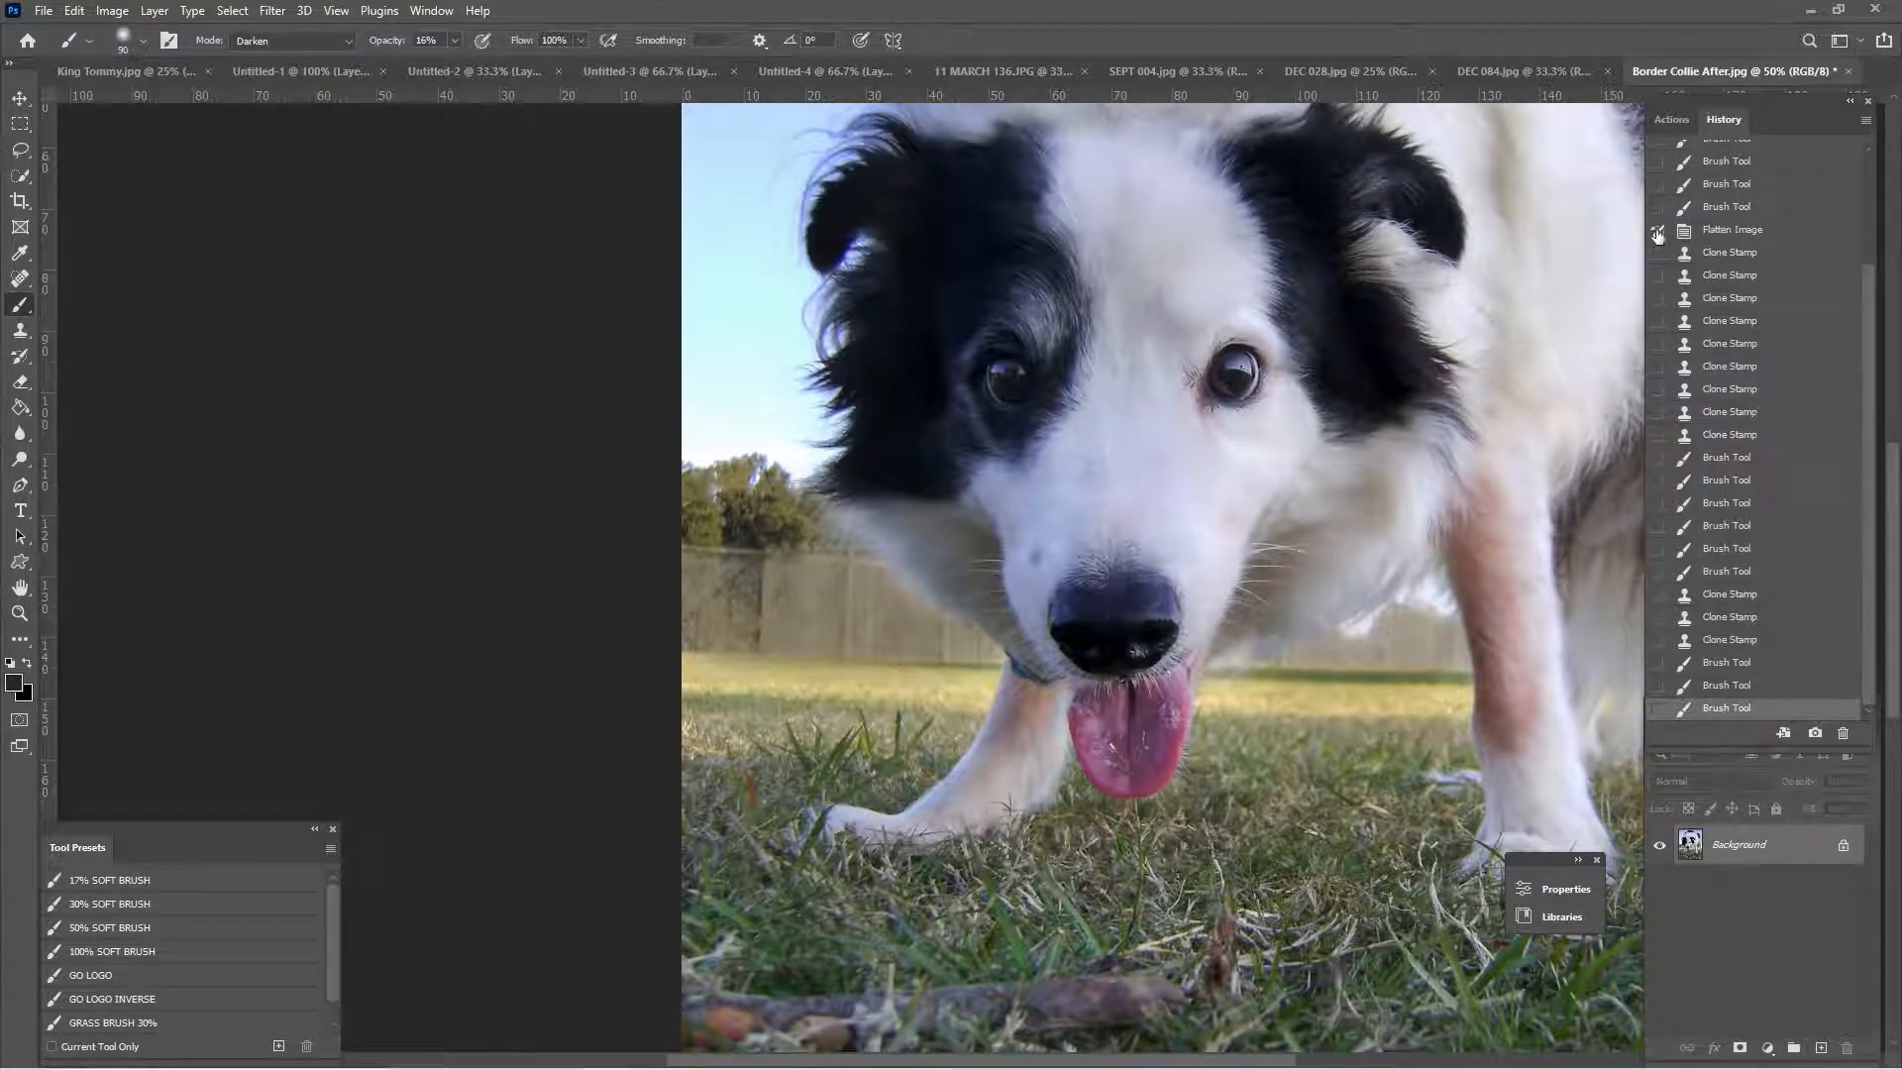
pyautogui.click(19, 360)
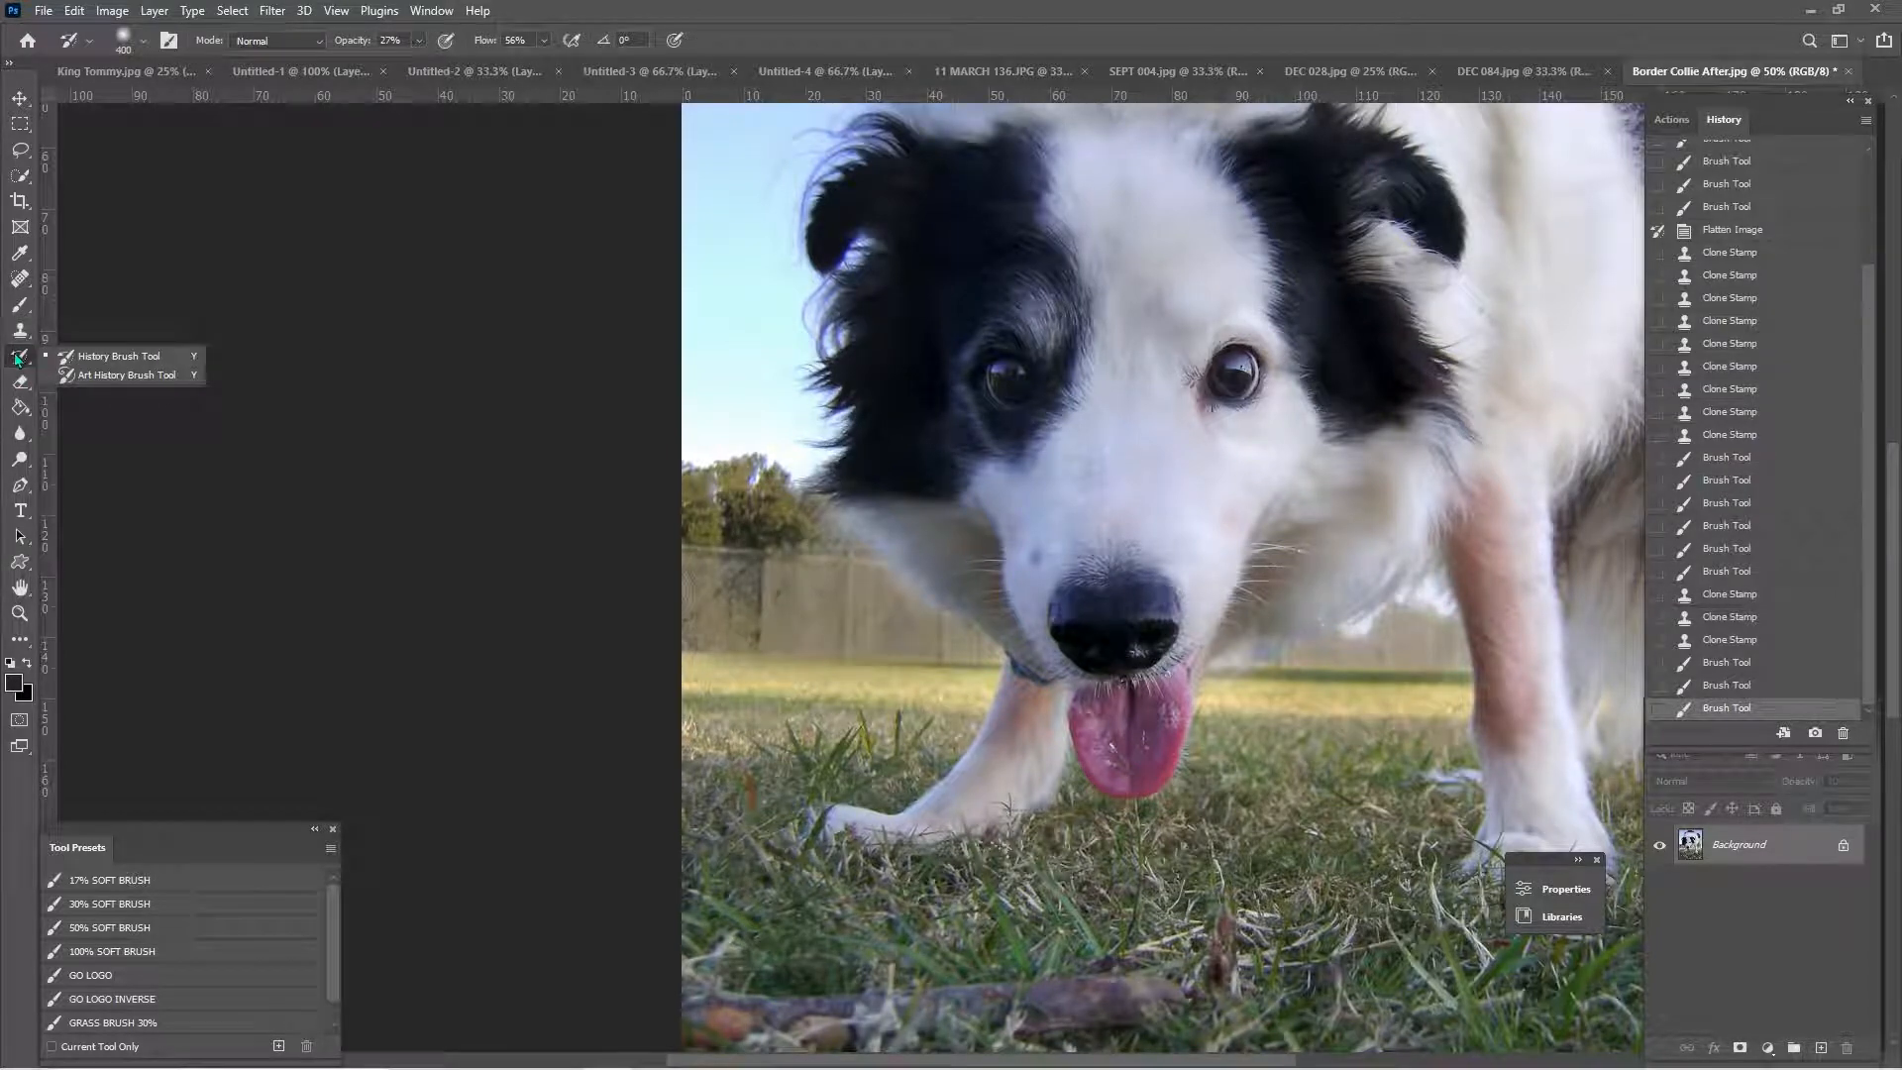
pyautogui.click(419, 42)
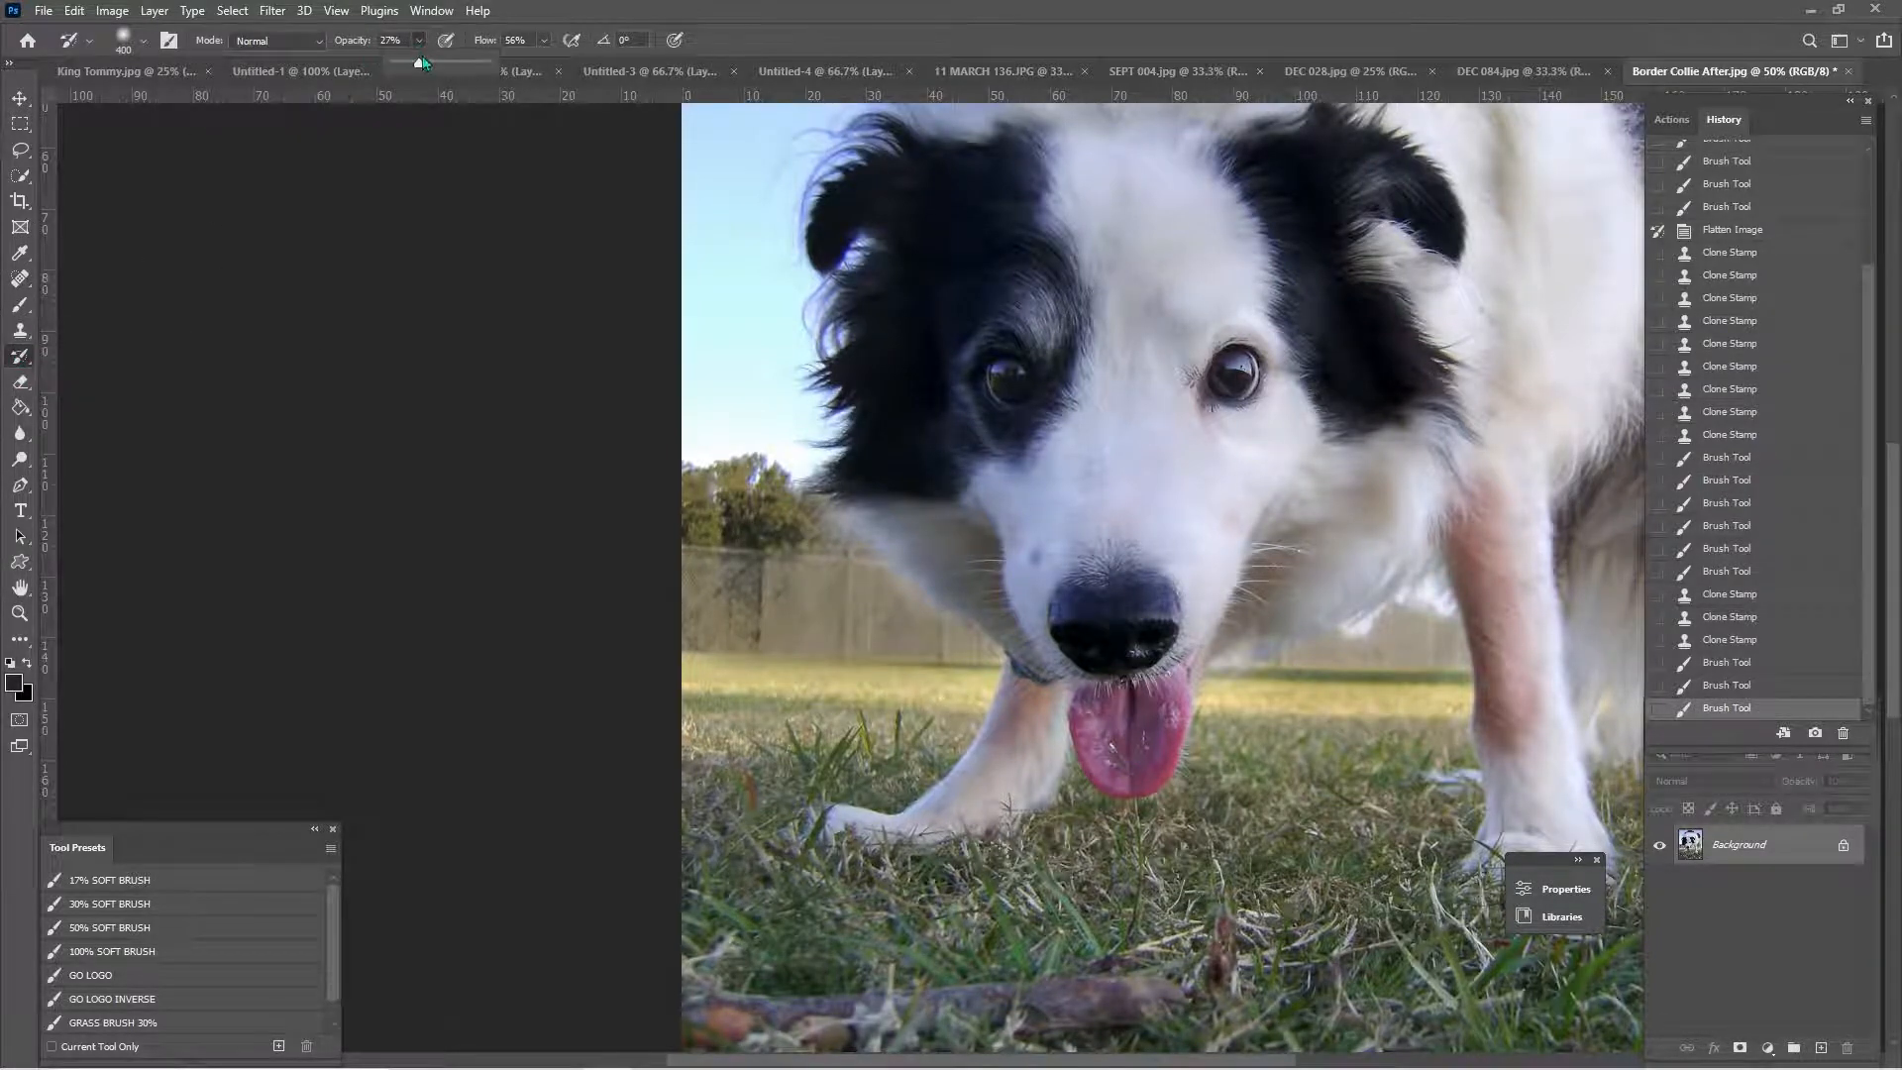
pyautogui.click(426, 63)
pyautogui.click(543, 42)
pyautogui.moveTo(801, 618)
pyautogui.mouseDown()
pyautogui.moveTo(851, 600)
pyautogui.moveTo(839, 611)
pyautogui.moveTo(957, 636)
pyautogui.moveTo(942, 664)
pyautogui.moveTo(797, 612)
pyautogui.moveTo(714, 616)
pyautogui.moveTo(908, 635)
pyautogui.moveTo(733, 614)
pyautogui.mouseUp()
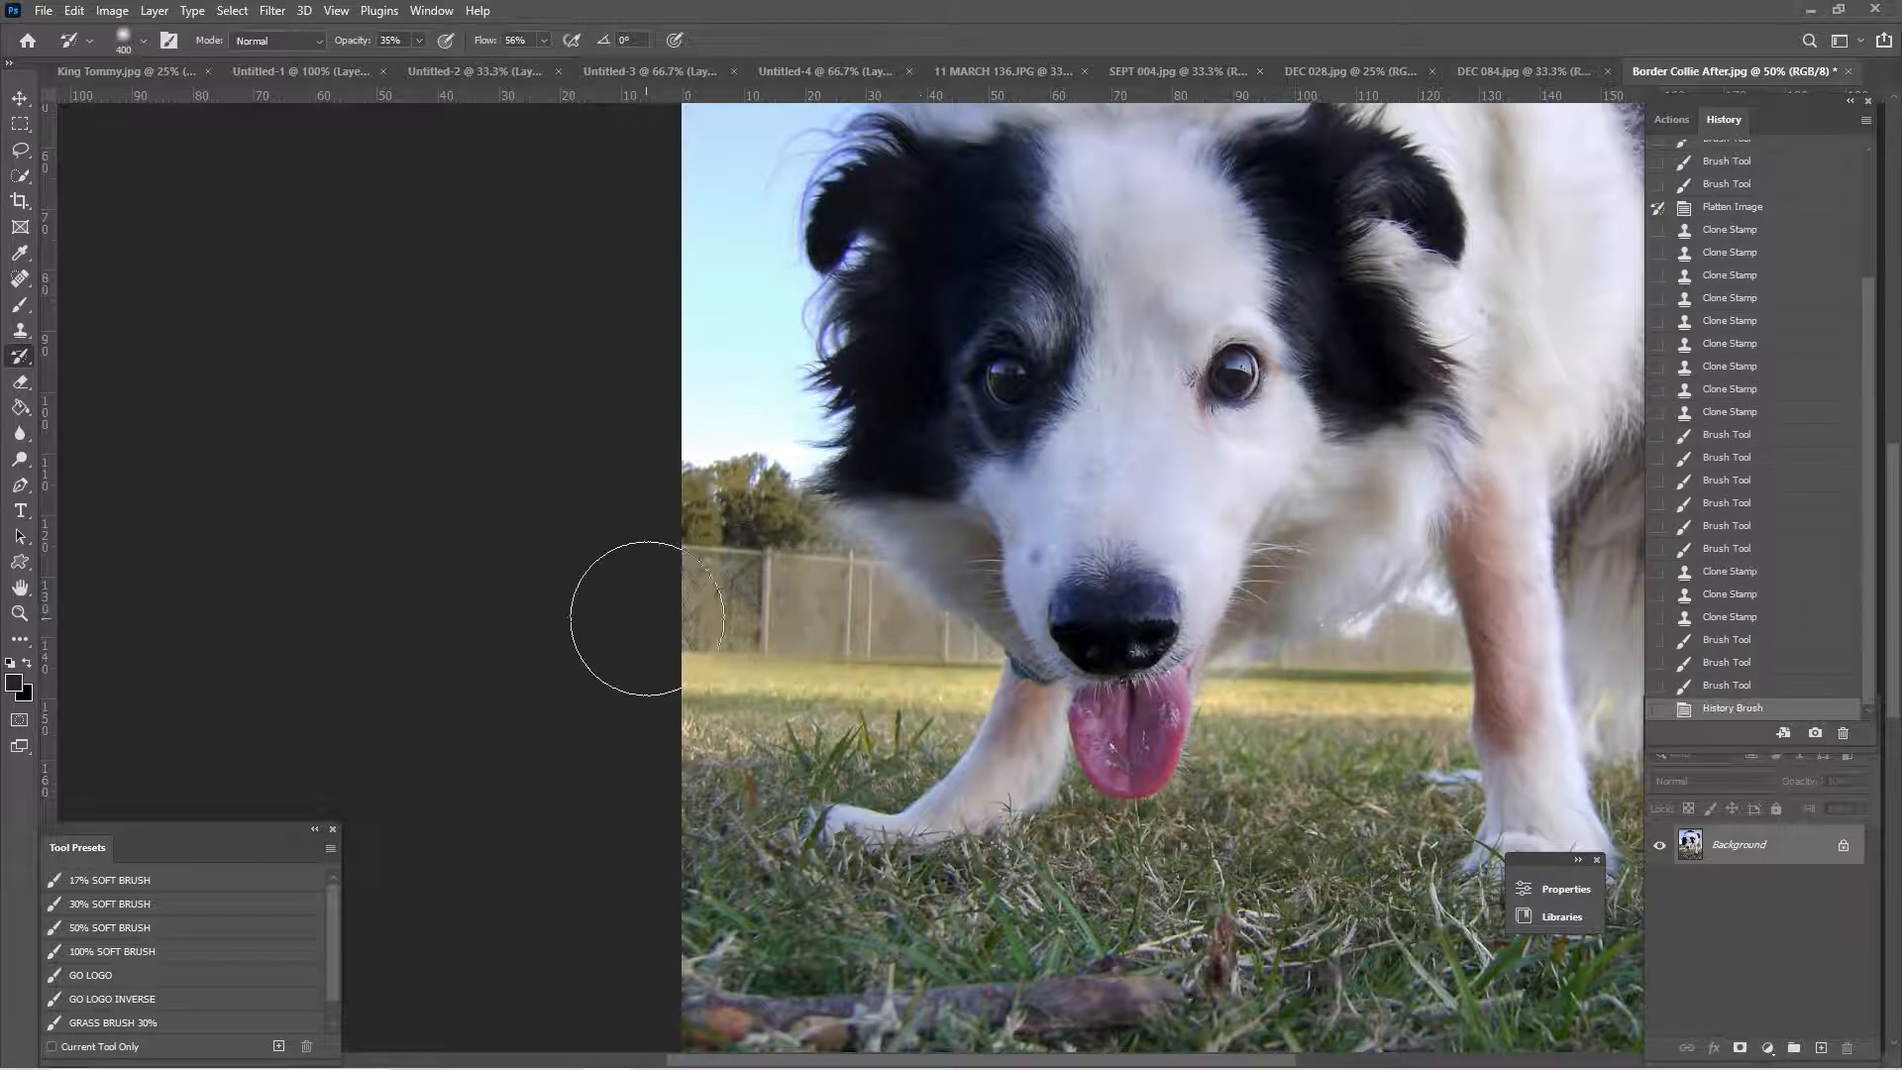
# - Clone over the fence posts between the trees and the dog's chin with the Clone Stamp in Normal mode at 61% opacity
pyautogui.click(20, 331)
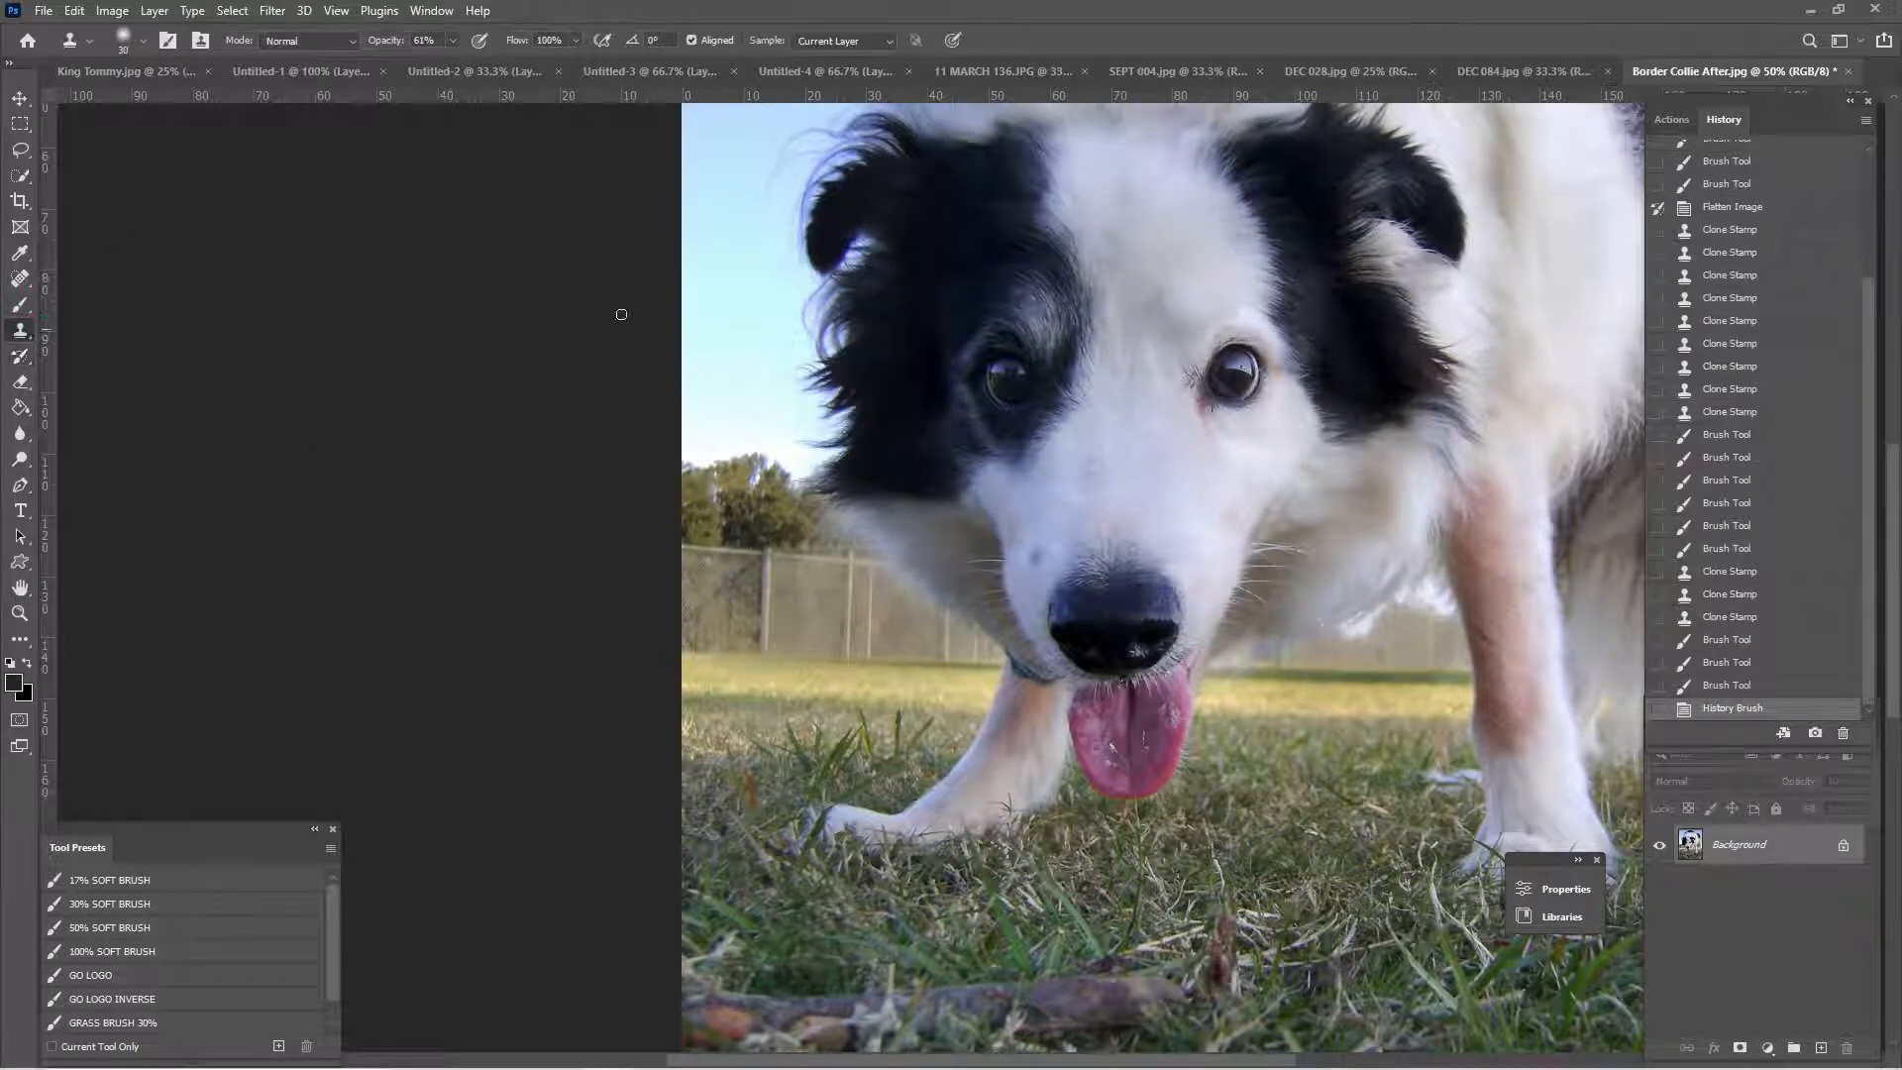
pyautogui.press(']')
pyautogui.moveTo(765, 607); pyautogui.dragTo(768, 563)
pyautogui.moveTo(848, 646)
pyautogui.mouseDown()
pyautogui.moveTo(852, 575)
pyautogui.moveTo(873, 575)
pyautogui.mouseUp()
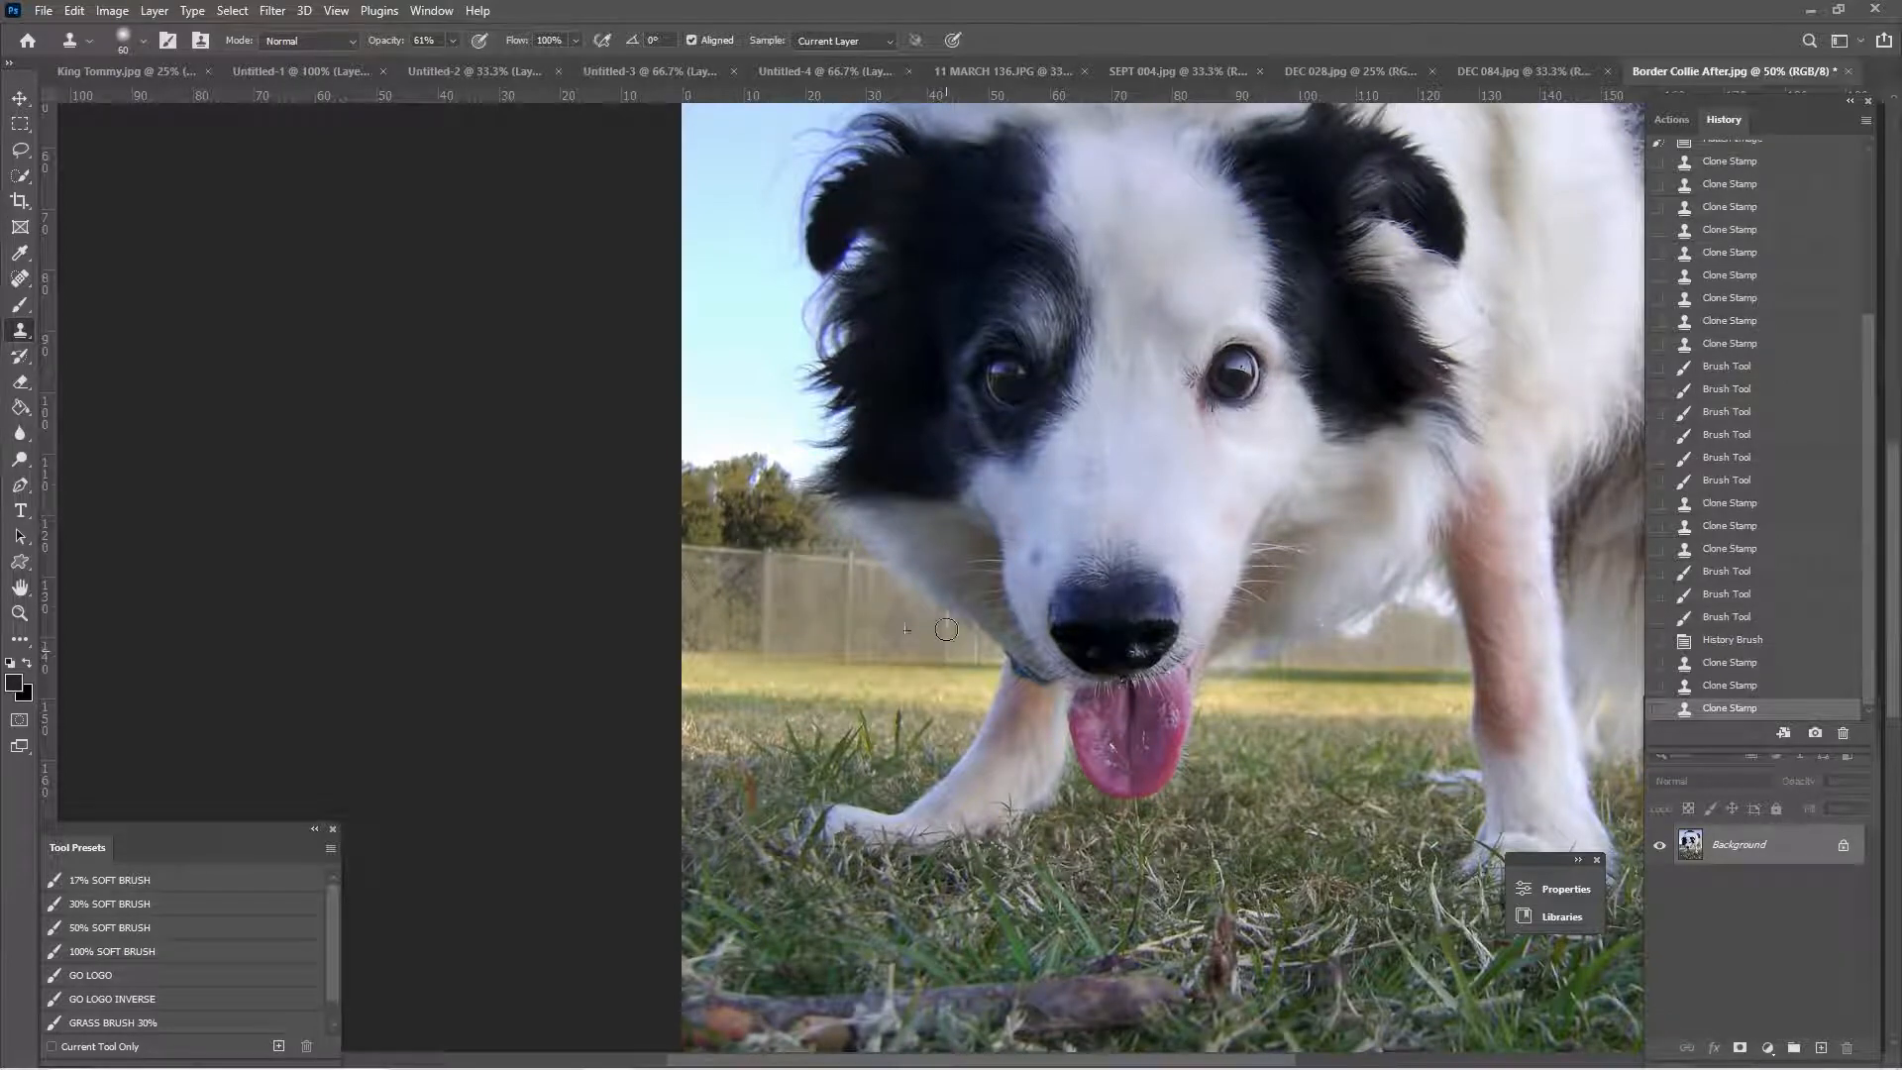
pyautogui.moveTo(946, 630); pyautogui.dragTo(947, 621)
pyautogui.click(828, 584)
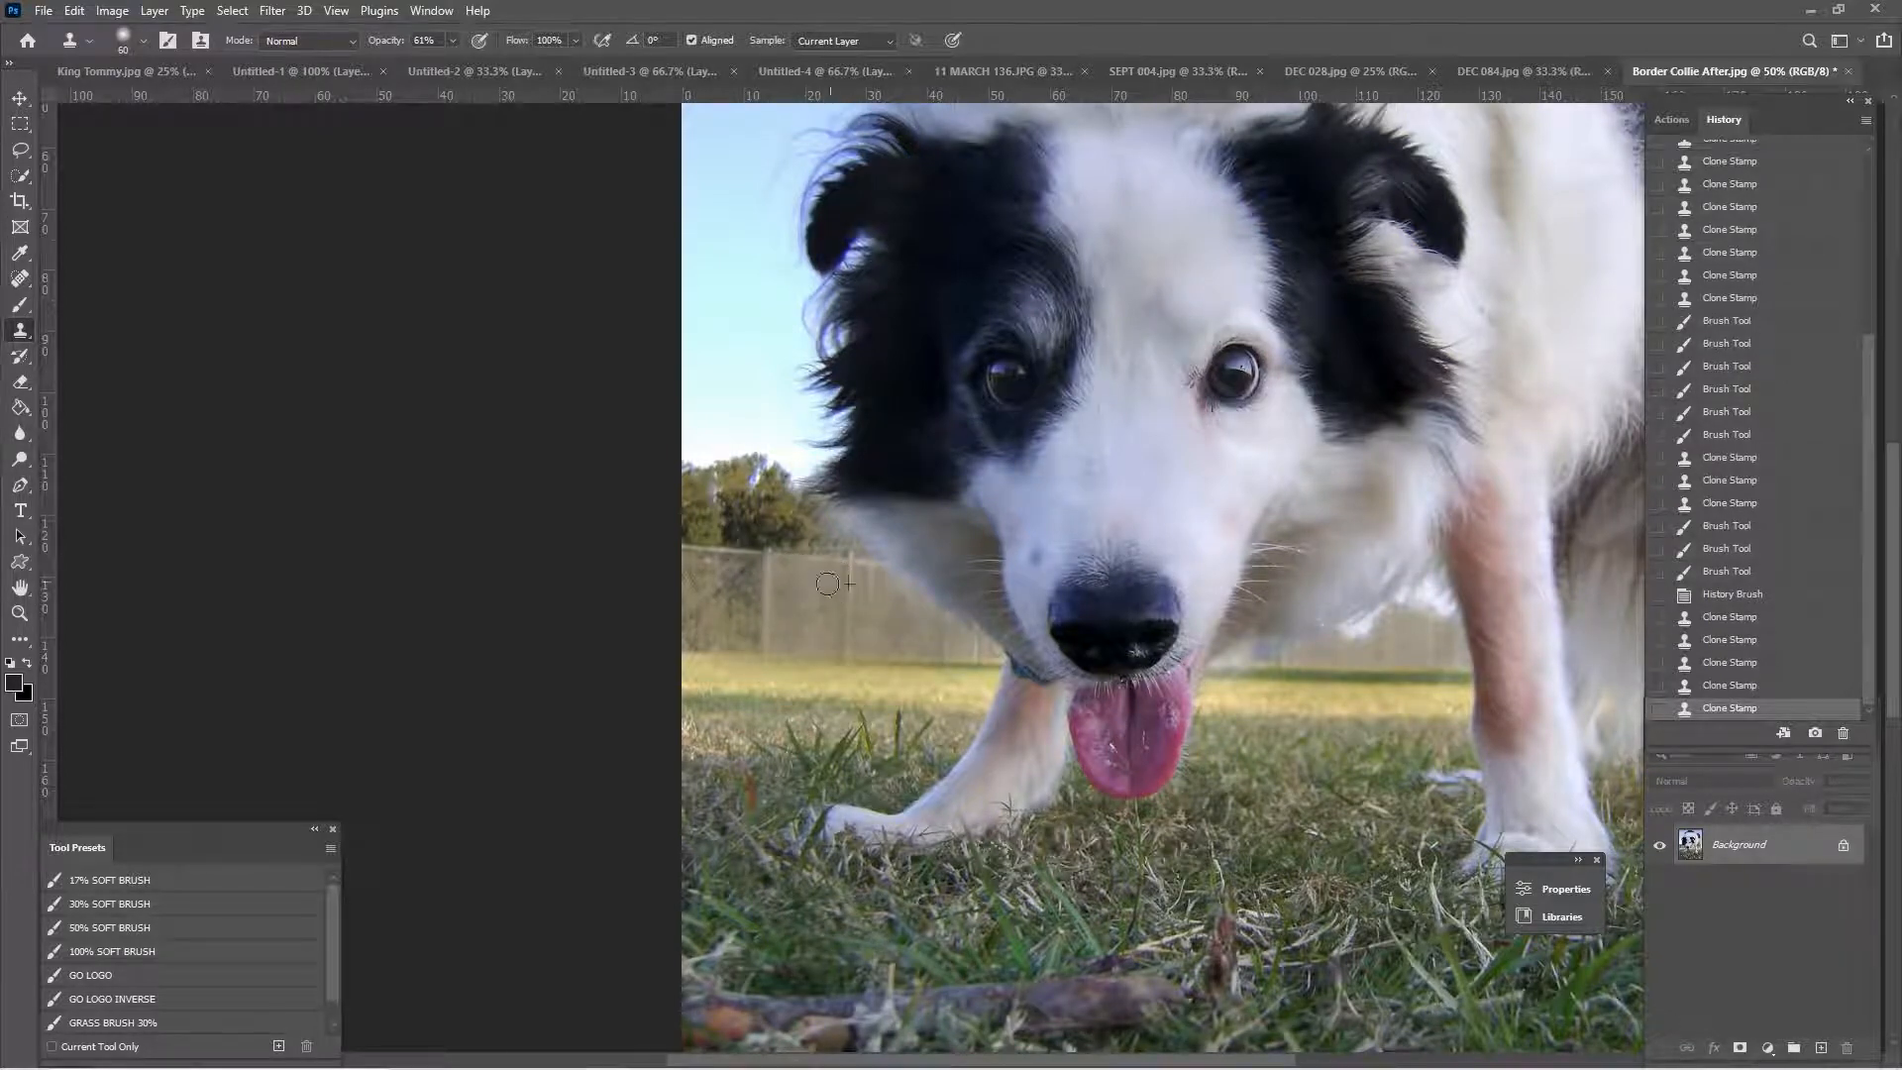
pyautogui.click(826, 598)
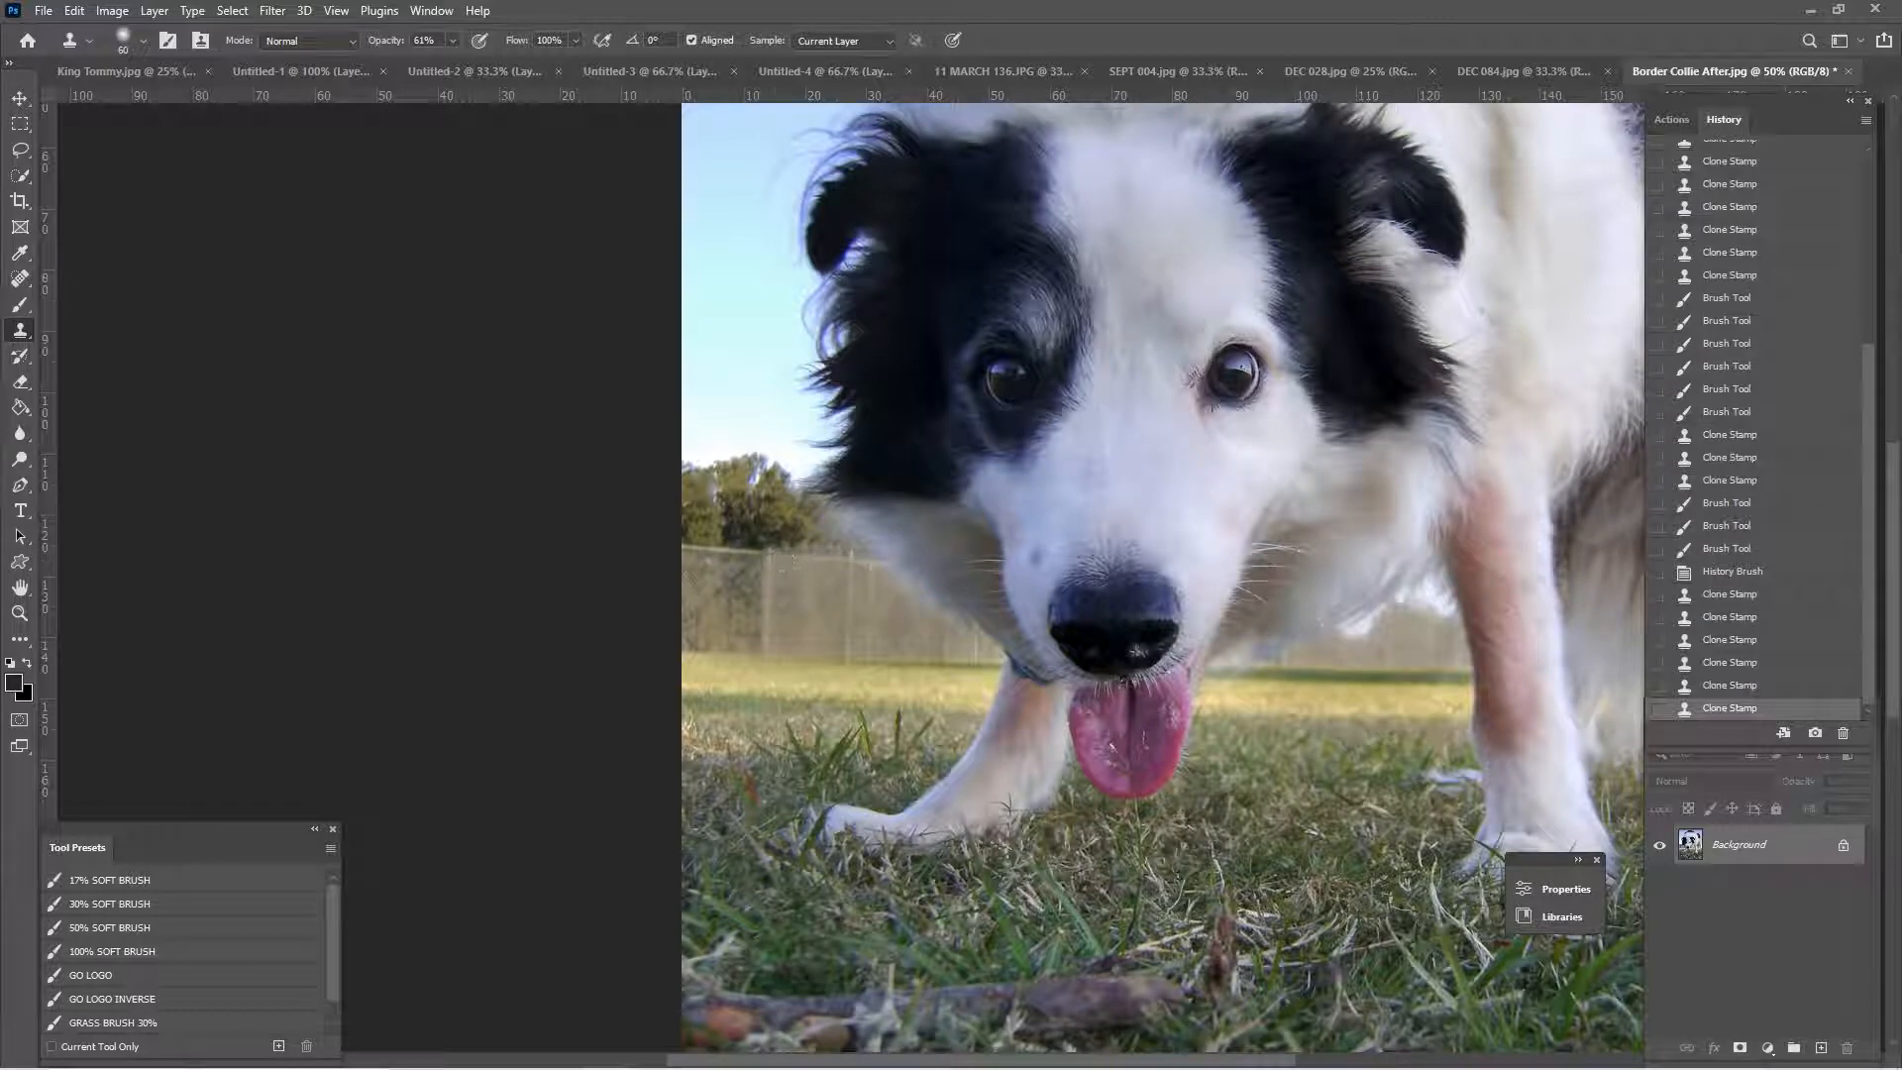
# - Soften the fence at the photo's left edge with the Blur tool at 33% strength
pyautogui.click(20, 433)
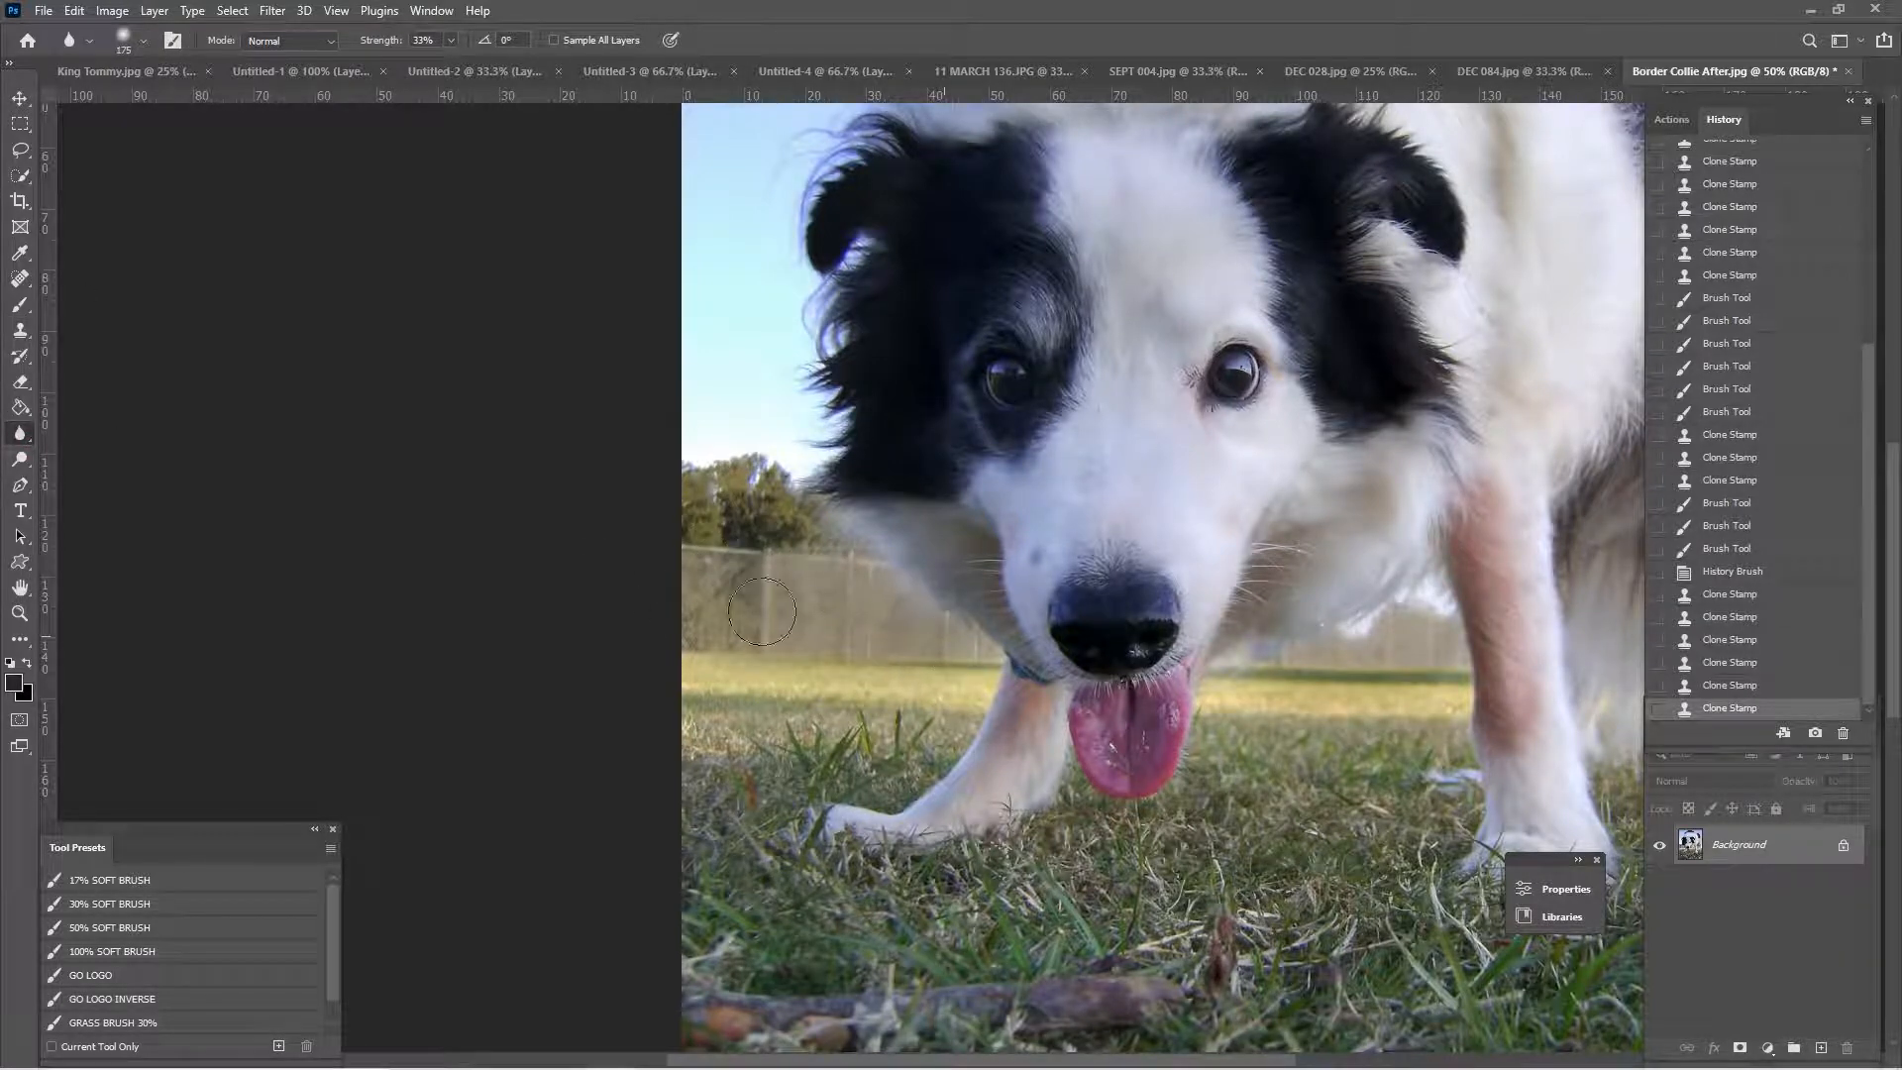
pyautogui.click(686, 572)
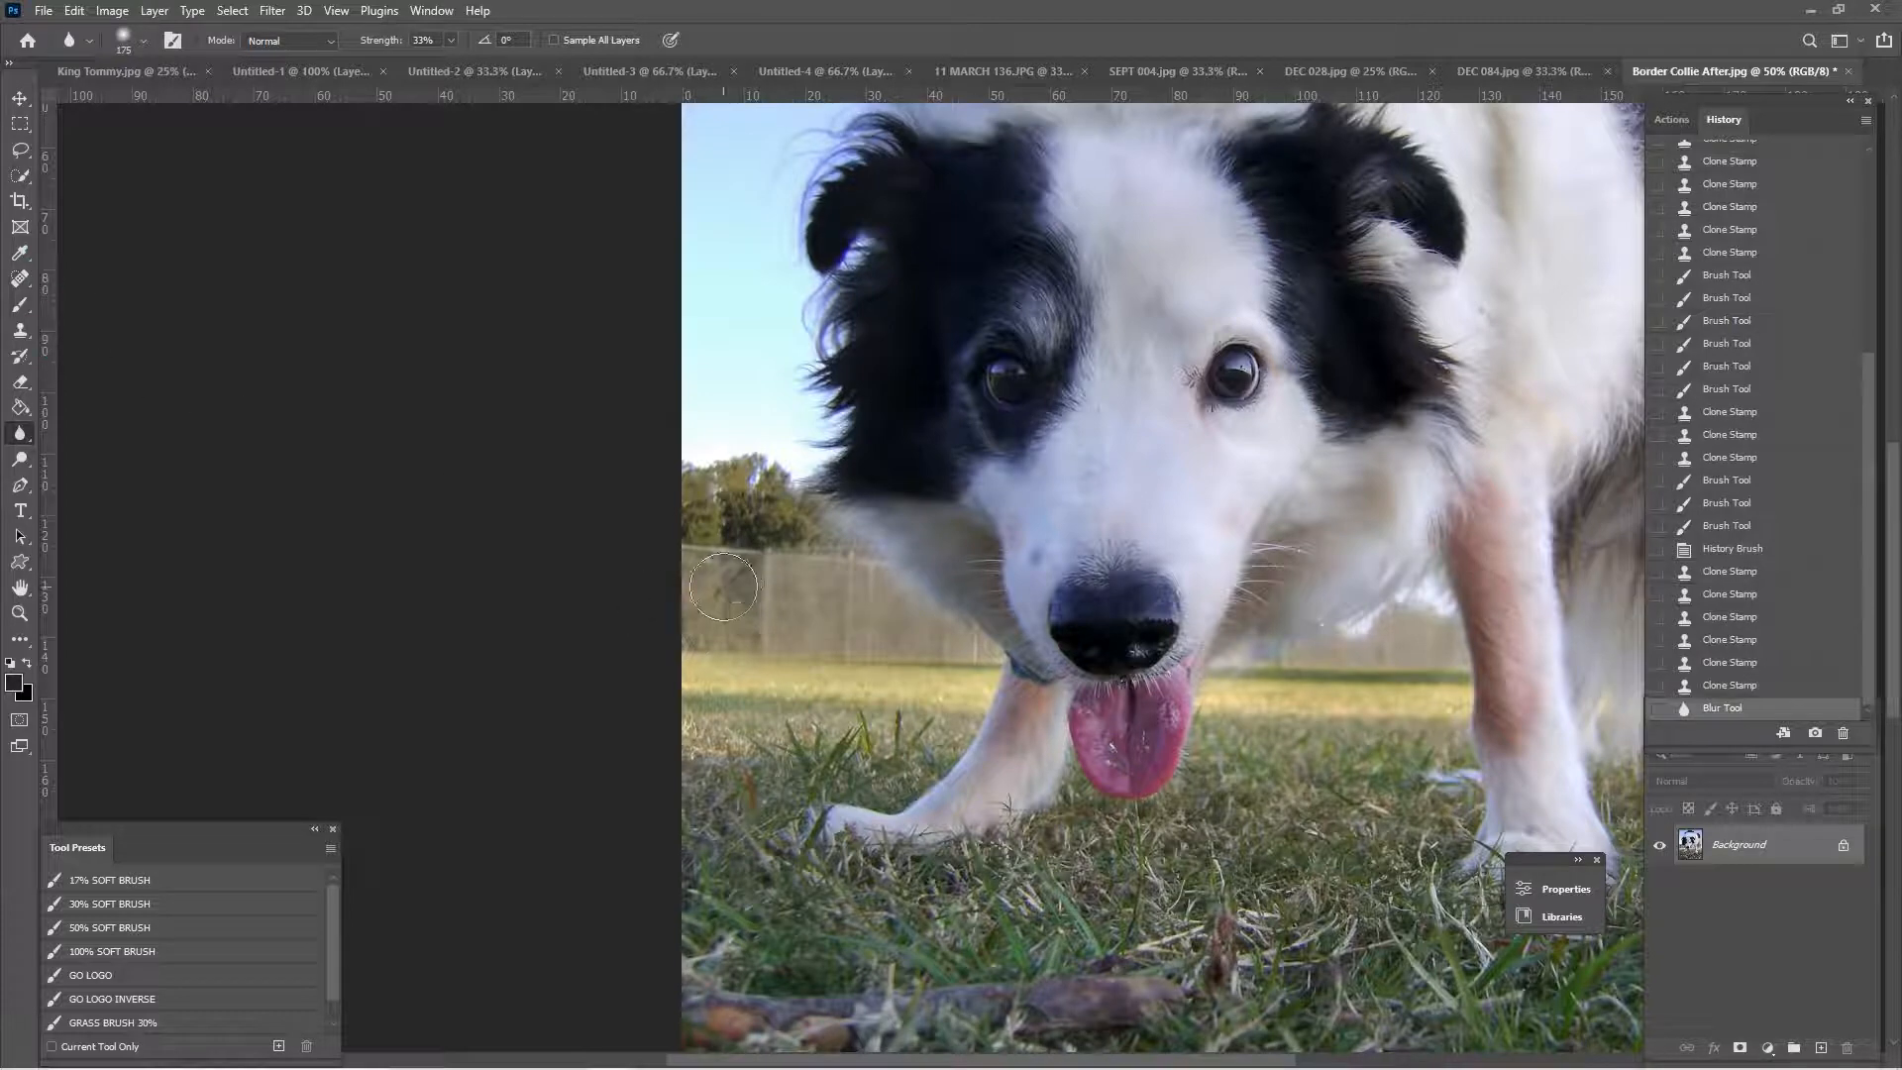
pyautogui.click(19, 330)
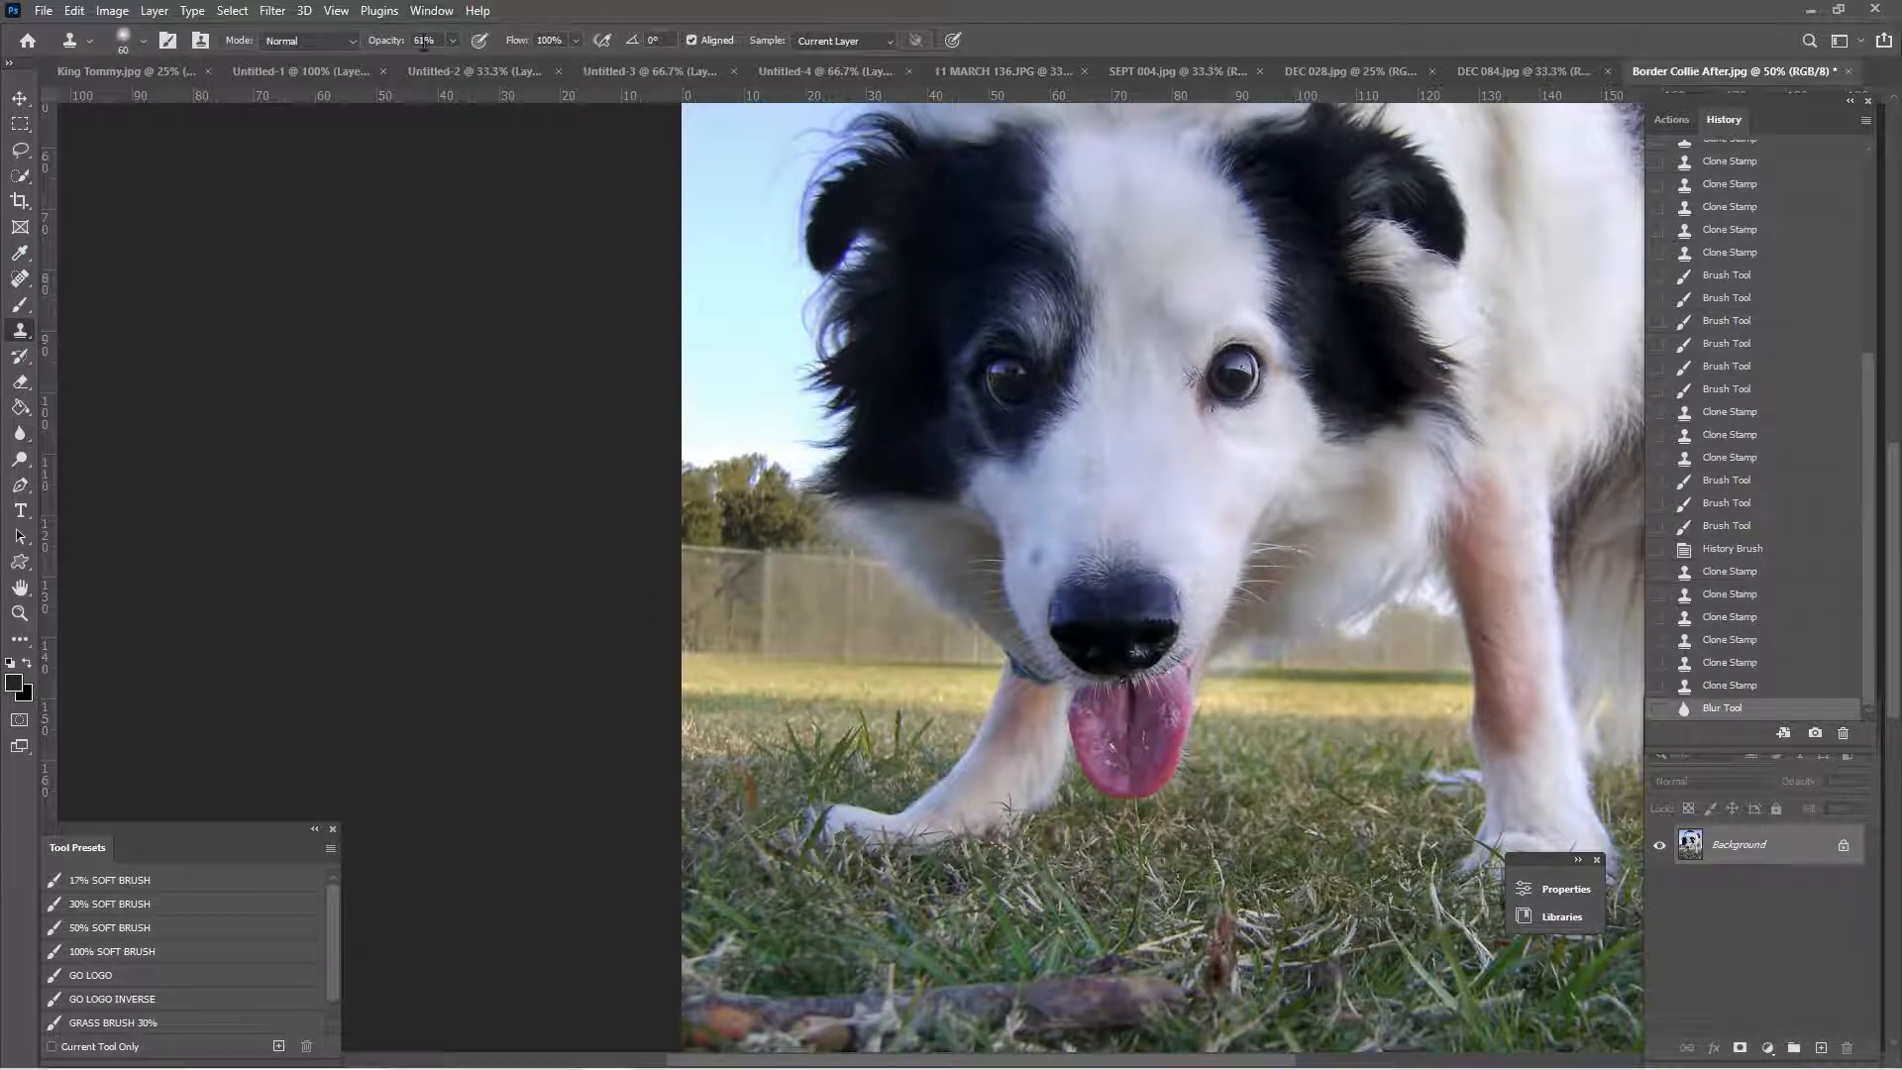
# - Remove wires and blemishes from the fence below the trees with the content-aware Spot Healing Brush
pyautogui.hotkey('ctrl', '+')
pyautogui.hotkey('ctrl', '+')
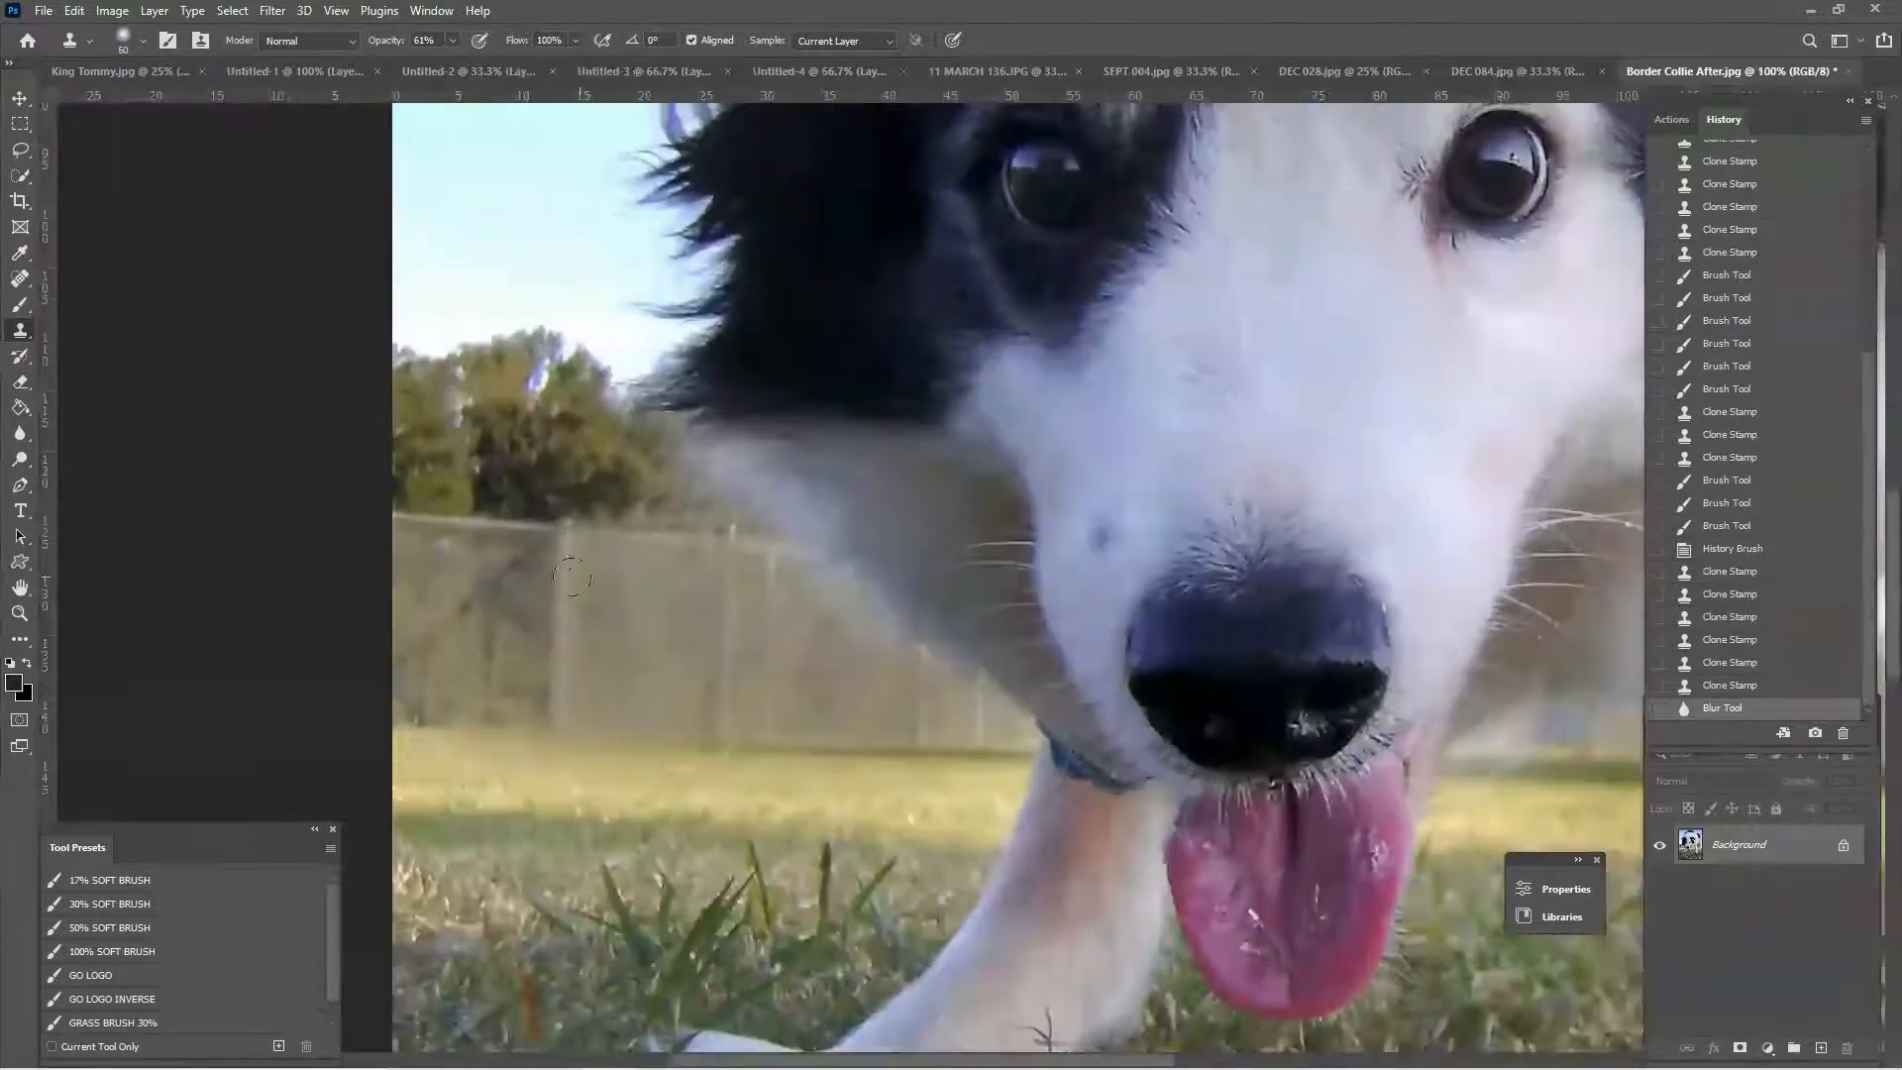
pyautogui.click(19, 279)
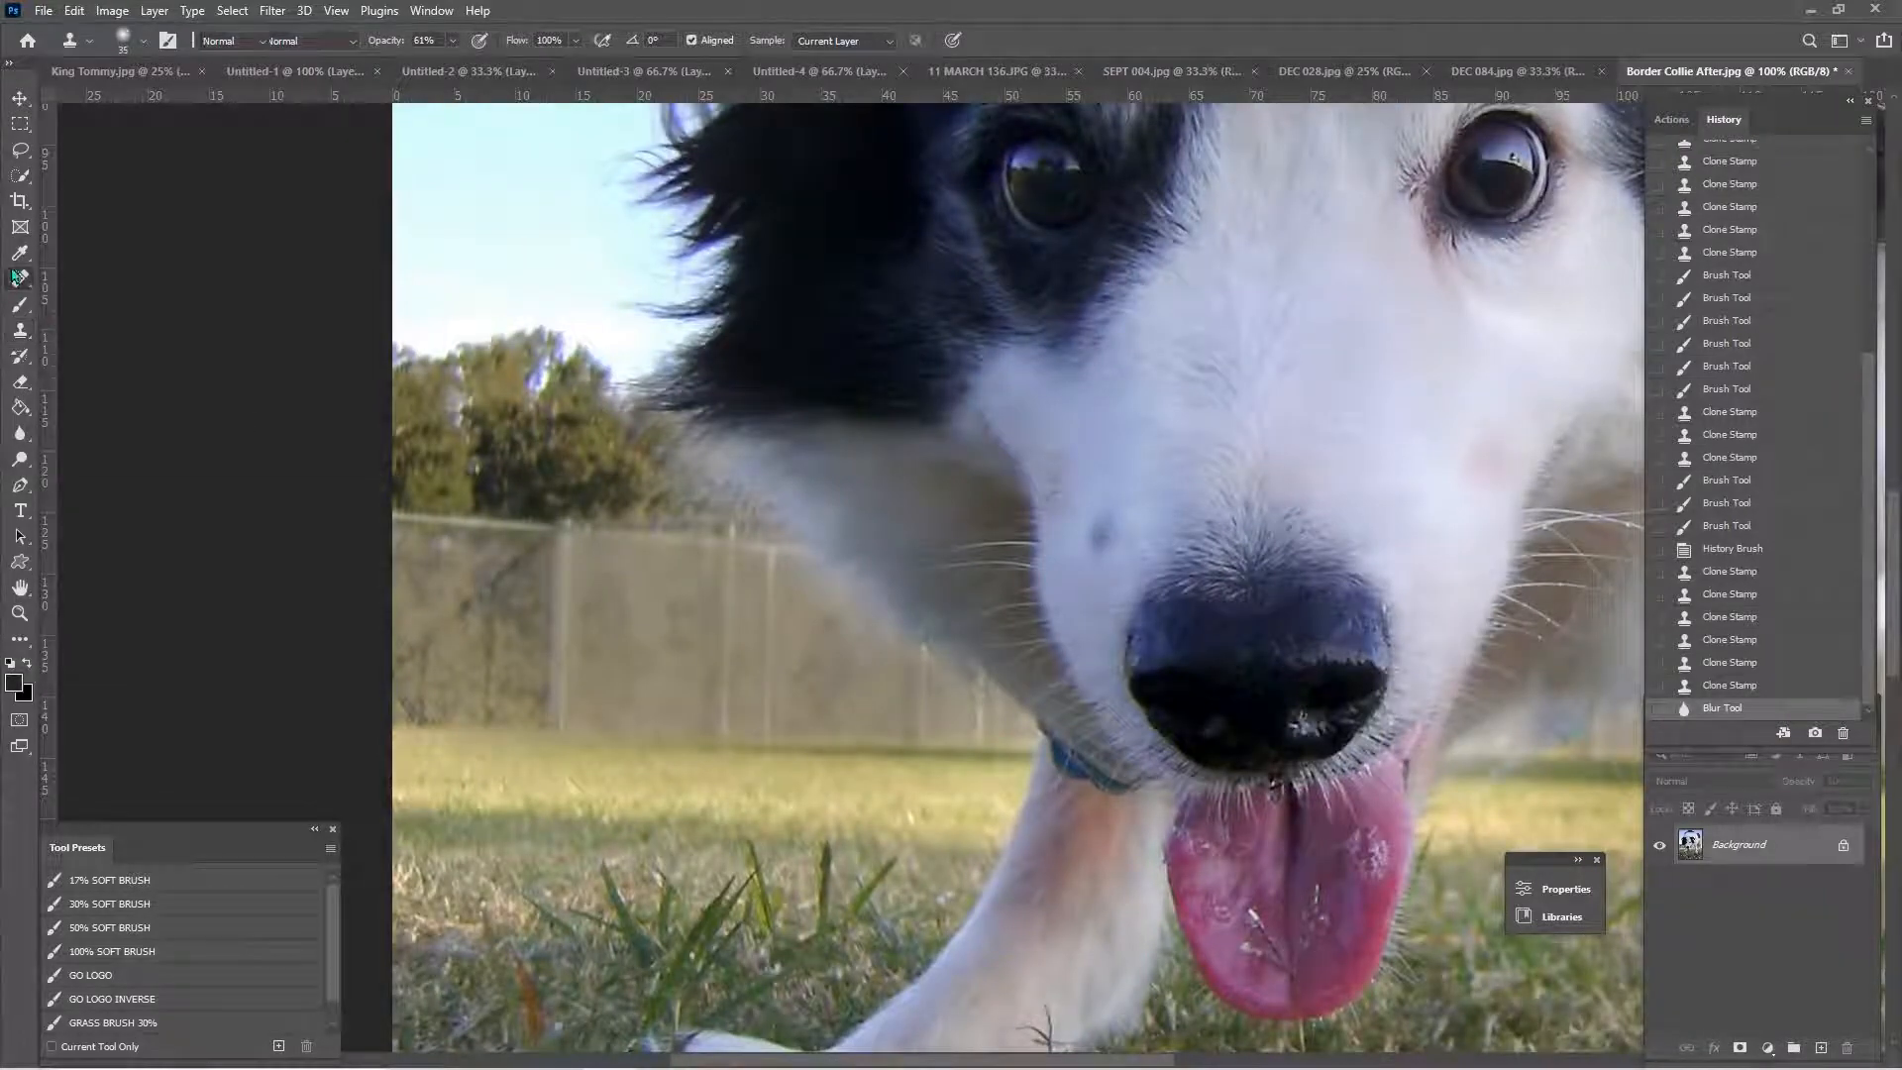
pyautogui.moveTo(540, 547)
pyautogui.mouseDown()
pyautogui.moveTo(473, 590)
pyautogui.moveTo(422, 656)
pyautogui.moveTo(495, 593)
pyautogui.moveTo(498, 610)
pyautogui.moveTo(416, 683)
pyautogui.moveTo(401, 669)
pyautogui.moveTo(557, 545)
pyautogui.mouseUp()
pyautogui.moveTo(443, 650); pyautogui.dragTo(408, 670)
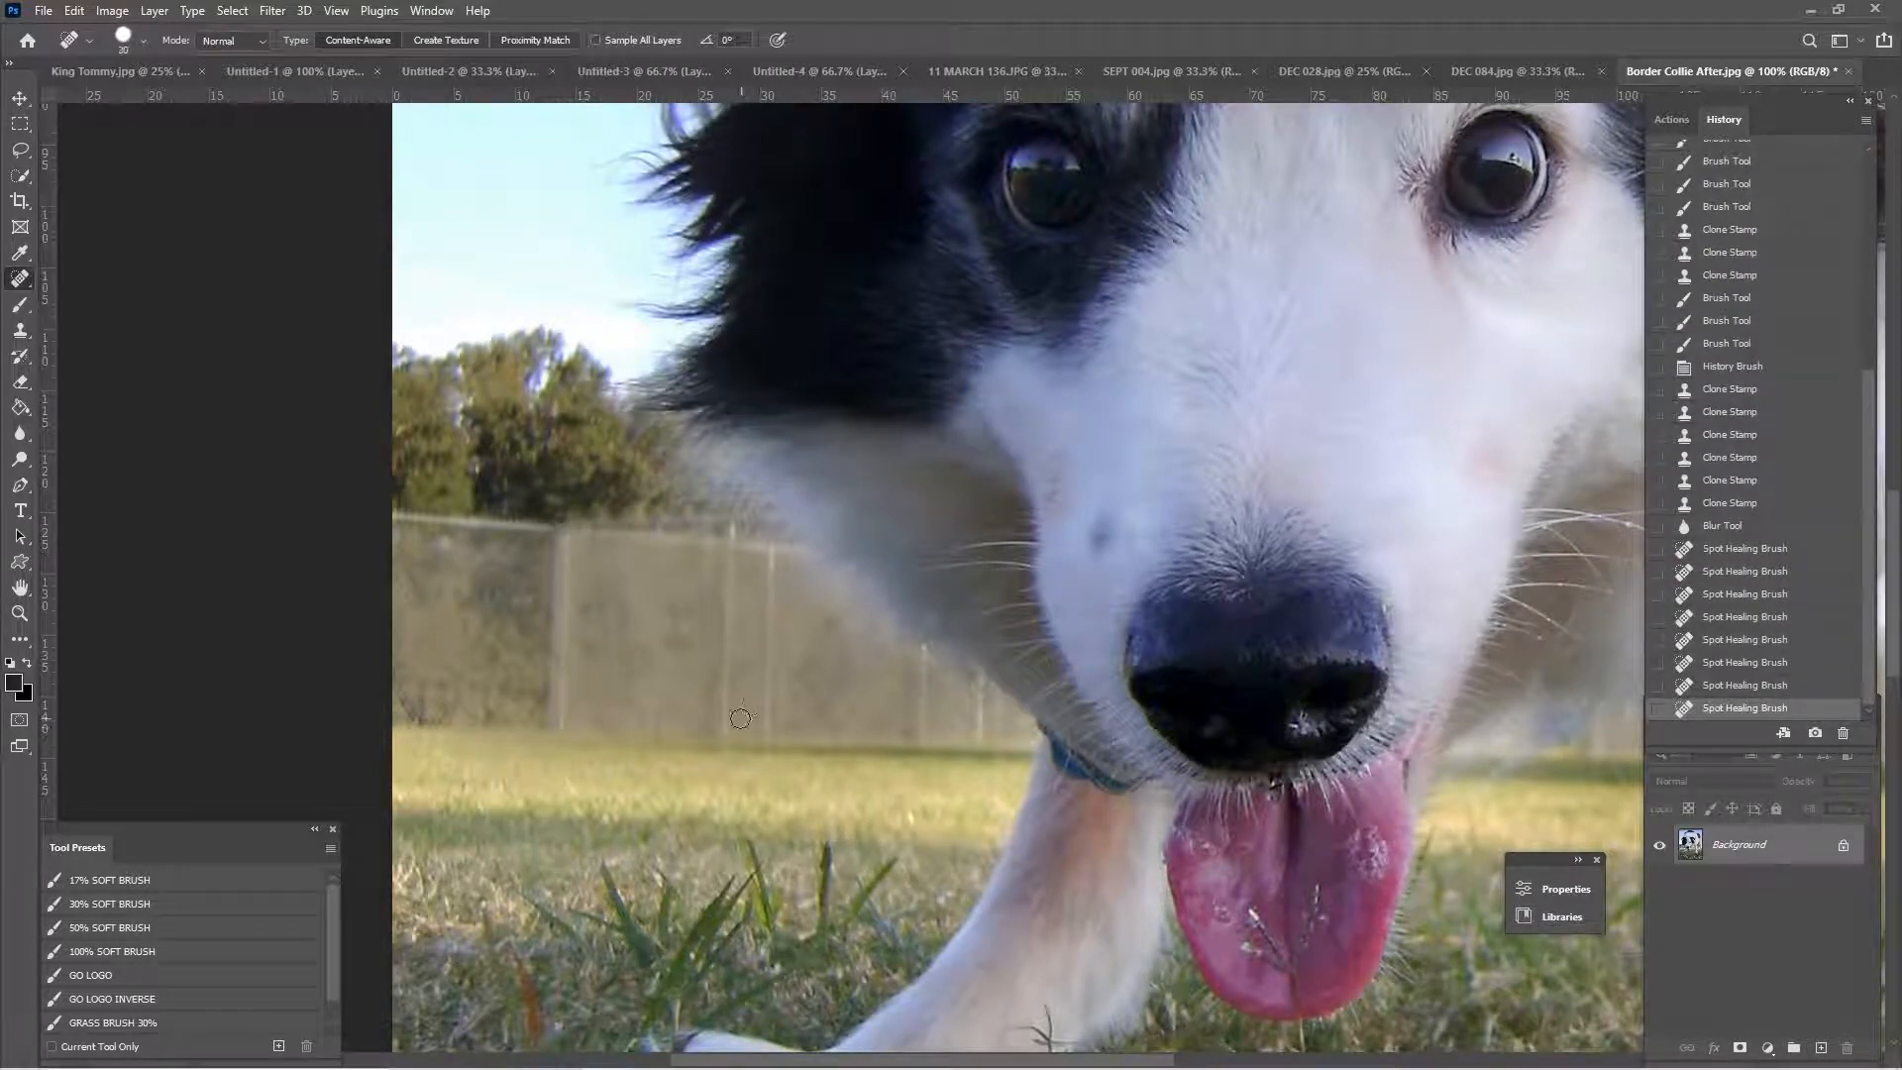
# - Remove the vertical fence posts between the photo's left edge and the dog's chin with the content-aware Spot Healing Brush
pyautogui.moveTo(740, 717)
pyautogui.mouseDown()
pyautogui.moveTo(729, 573)
pyautogui.moveTo(769, 727)
pyautogui.moveTo(773, 547)
pyautogui.mouseUp()
pyautogui.moveTo(741, 619)
pyautogui.mouseDown()
pyautogui.moveTo(738, 600)
pyautogui.moveTo(770, 610)
pyautogui.mouseUp()
pyautogui.moveTo(782, 645); pyautogui.dragTo(782, 645)
pyautogui.moveTo(763, 565); pyautogui.dragTo(764, 565)
pyautogui.moveTo(733, 549); pyautogui.dragTo(733, 646)
pyautogui.moveTo(737, 722); pyautogui.dragTo(736, 703)
pyautogui.moveTo(561, 712); pyautogui.dragTo(562, 530)
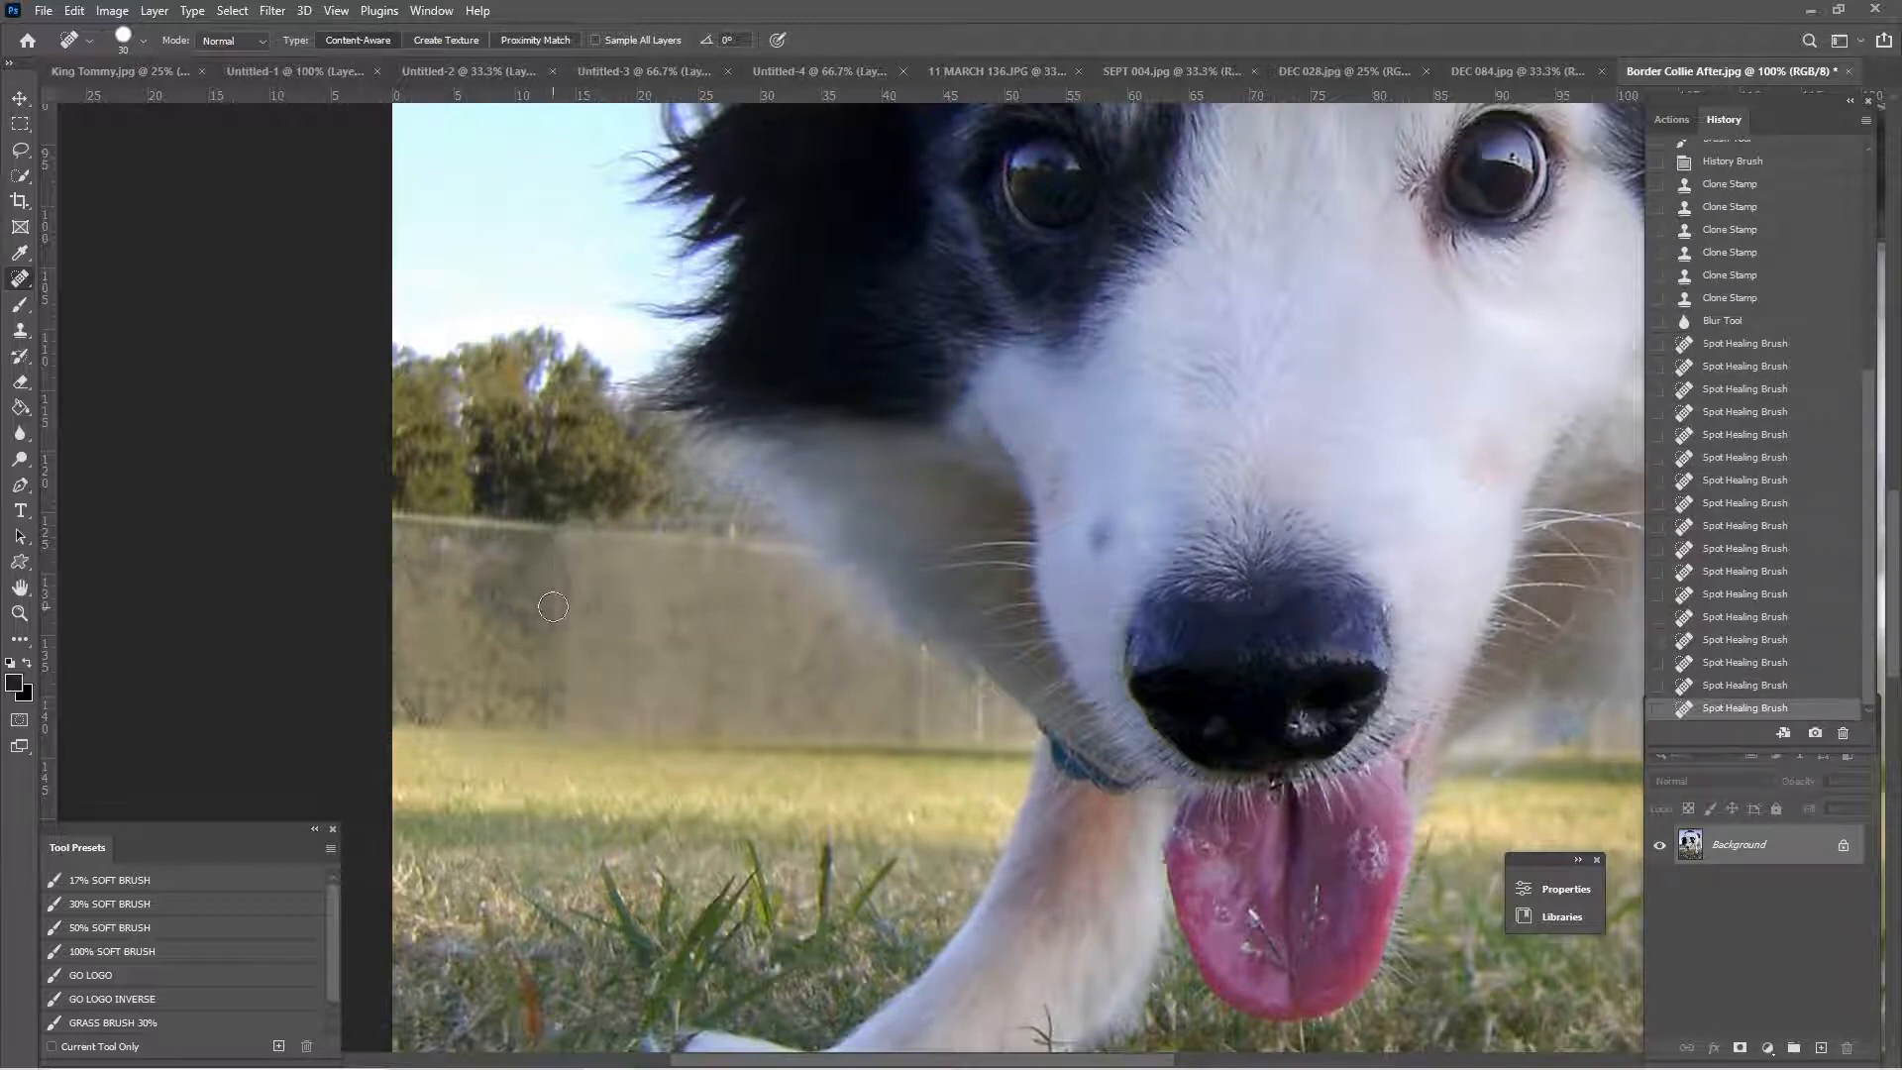
pyautogui.moveTo(555, 619); pyautogui.dragTo(560, 531)
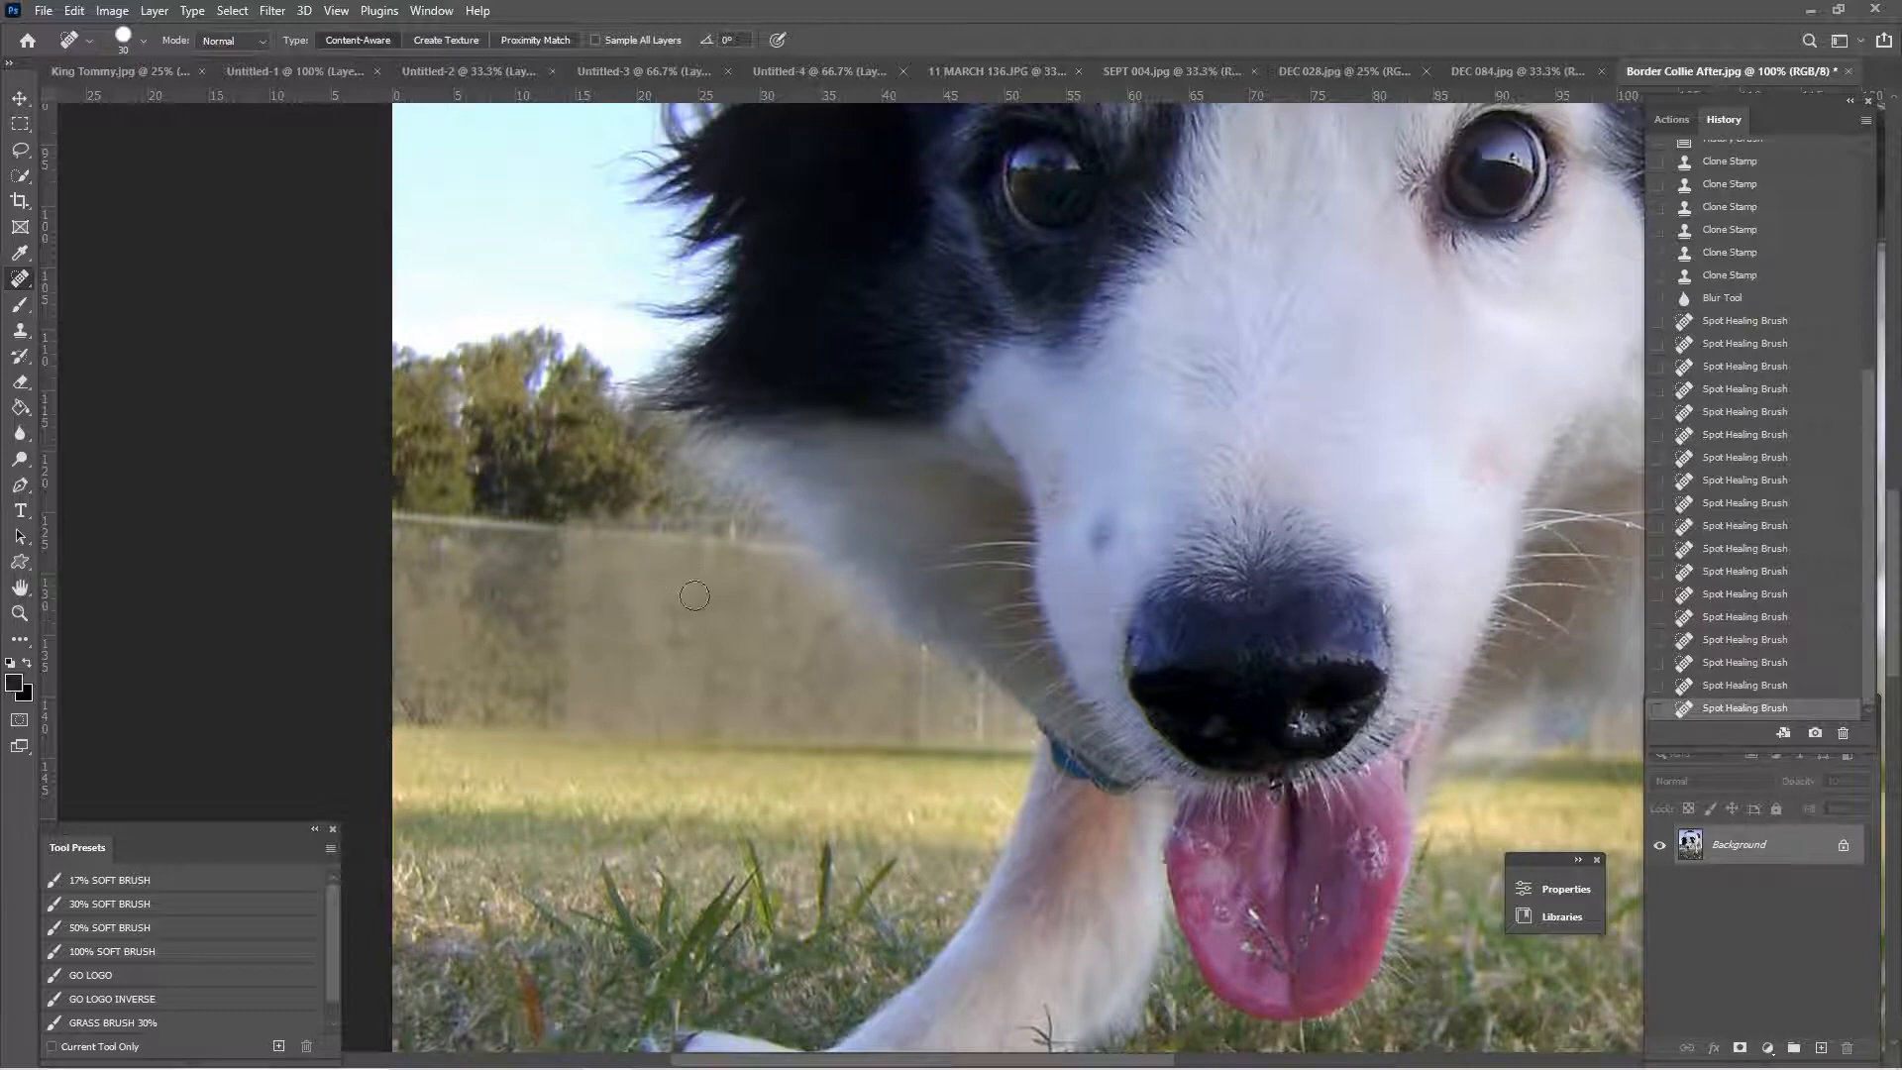
pyautogui.moveTo(930, 728); pyautogui.dragTo(923, 644)
pyautogui.moveTo(978, 738); pyautogui.dragTo(979, 688)
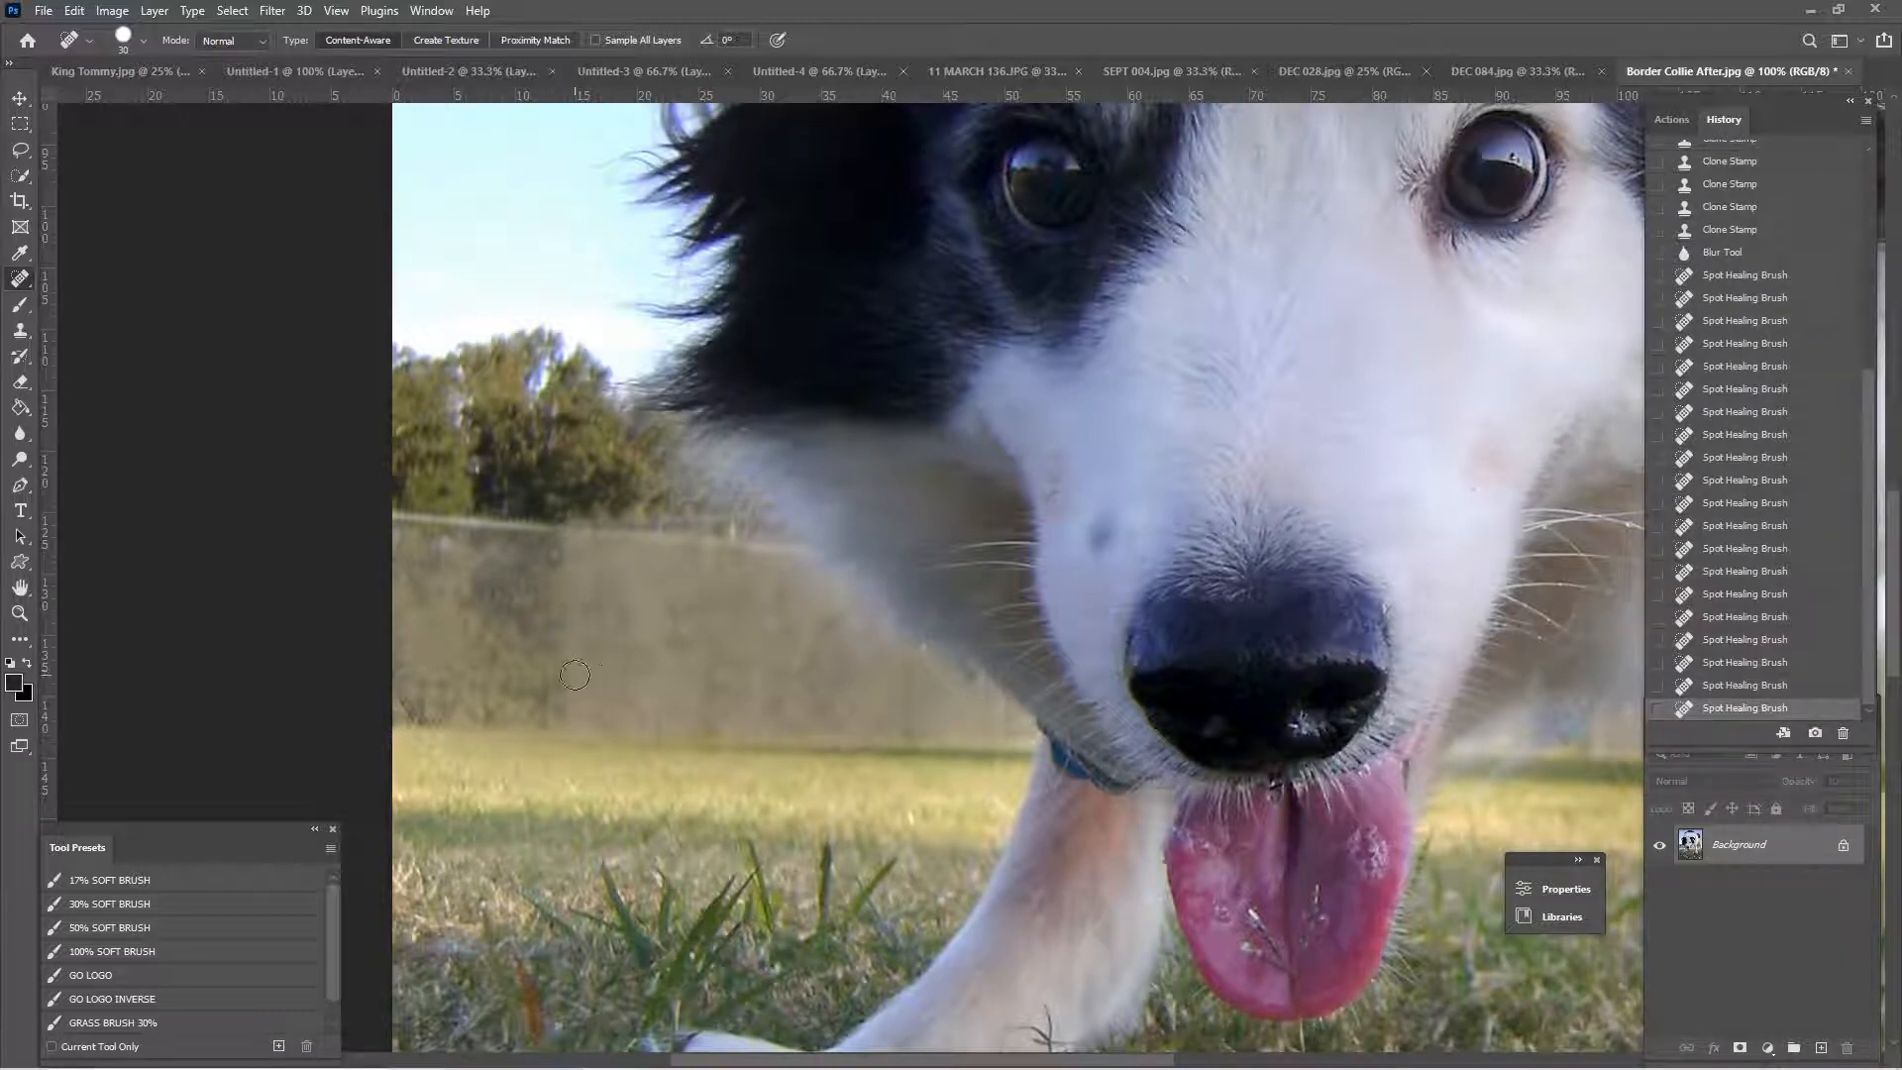
# - Heal away the wires in the bright background behind the dog's hind leg at the photo's right edge
pyautogui.hotkey('ctrl', '0')
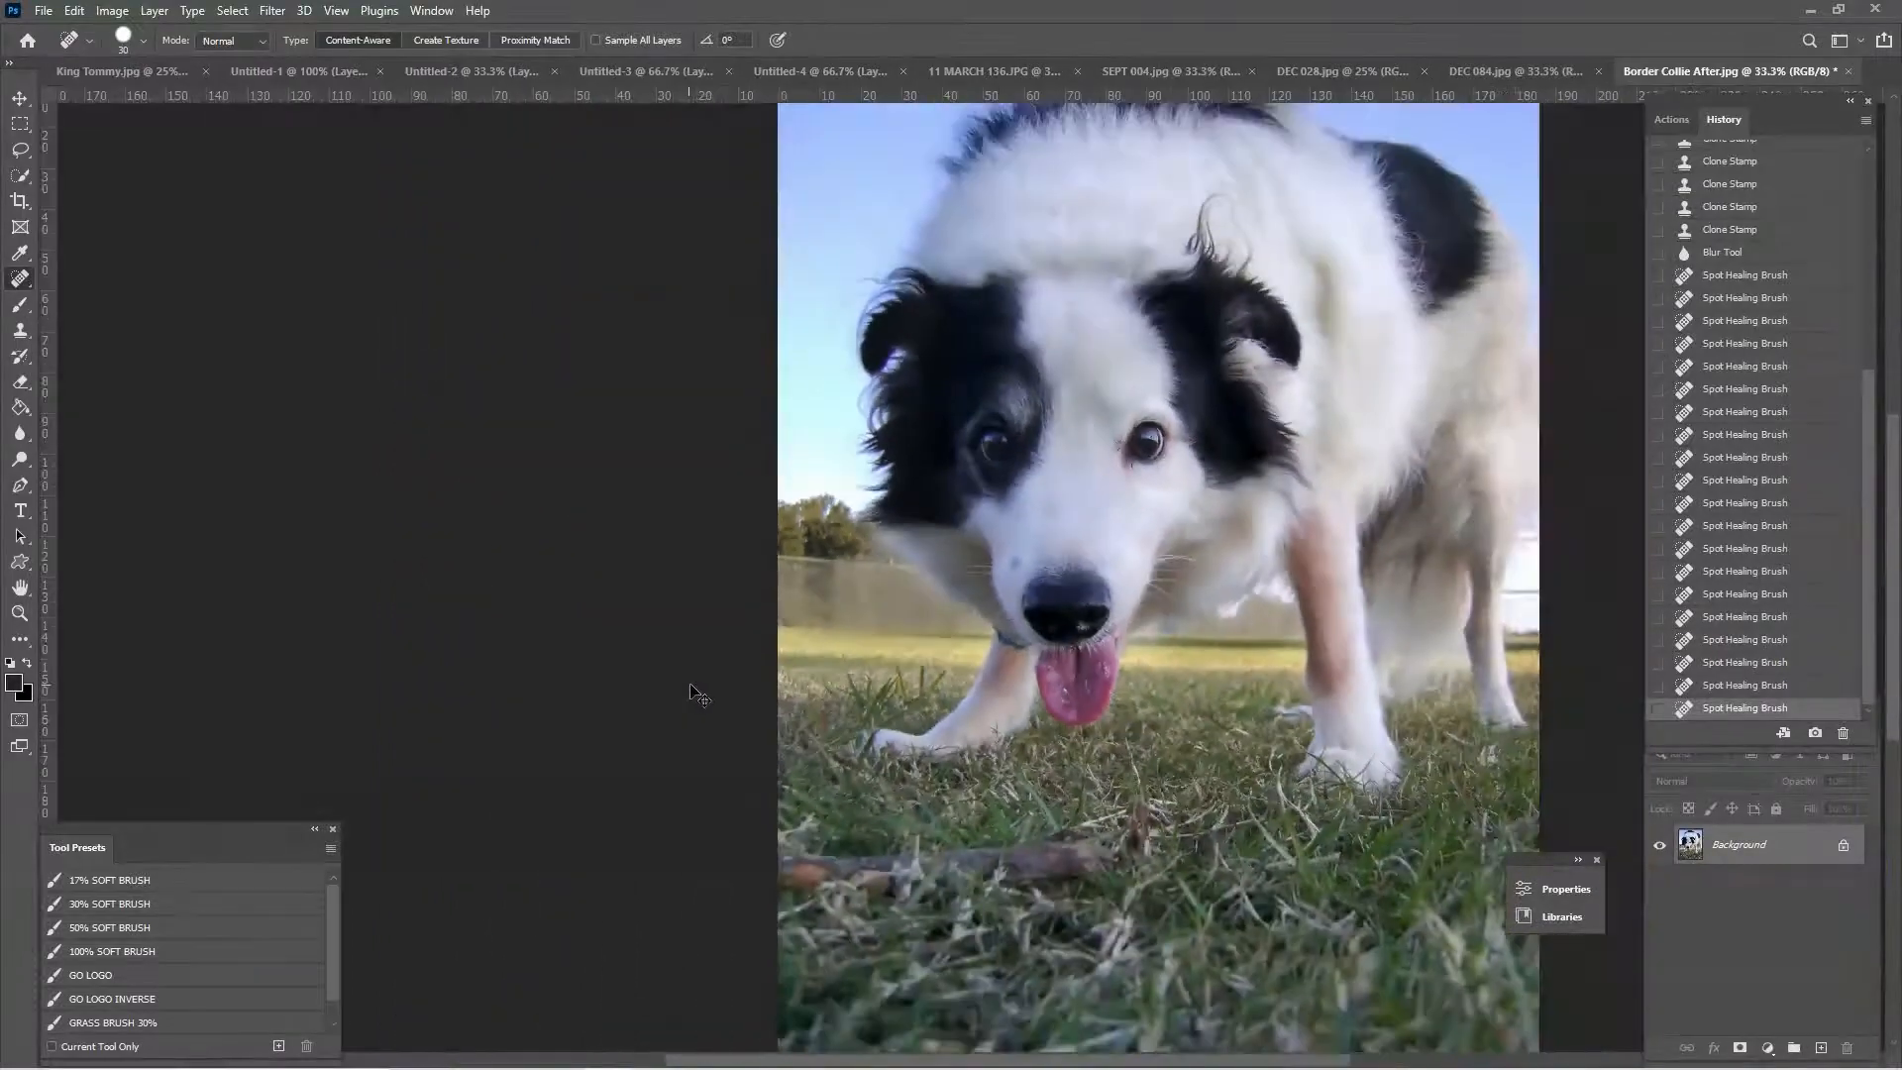
pyautogui.hotkey('ctrl', '-')
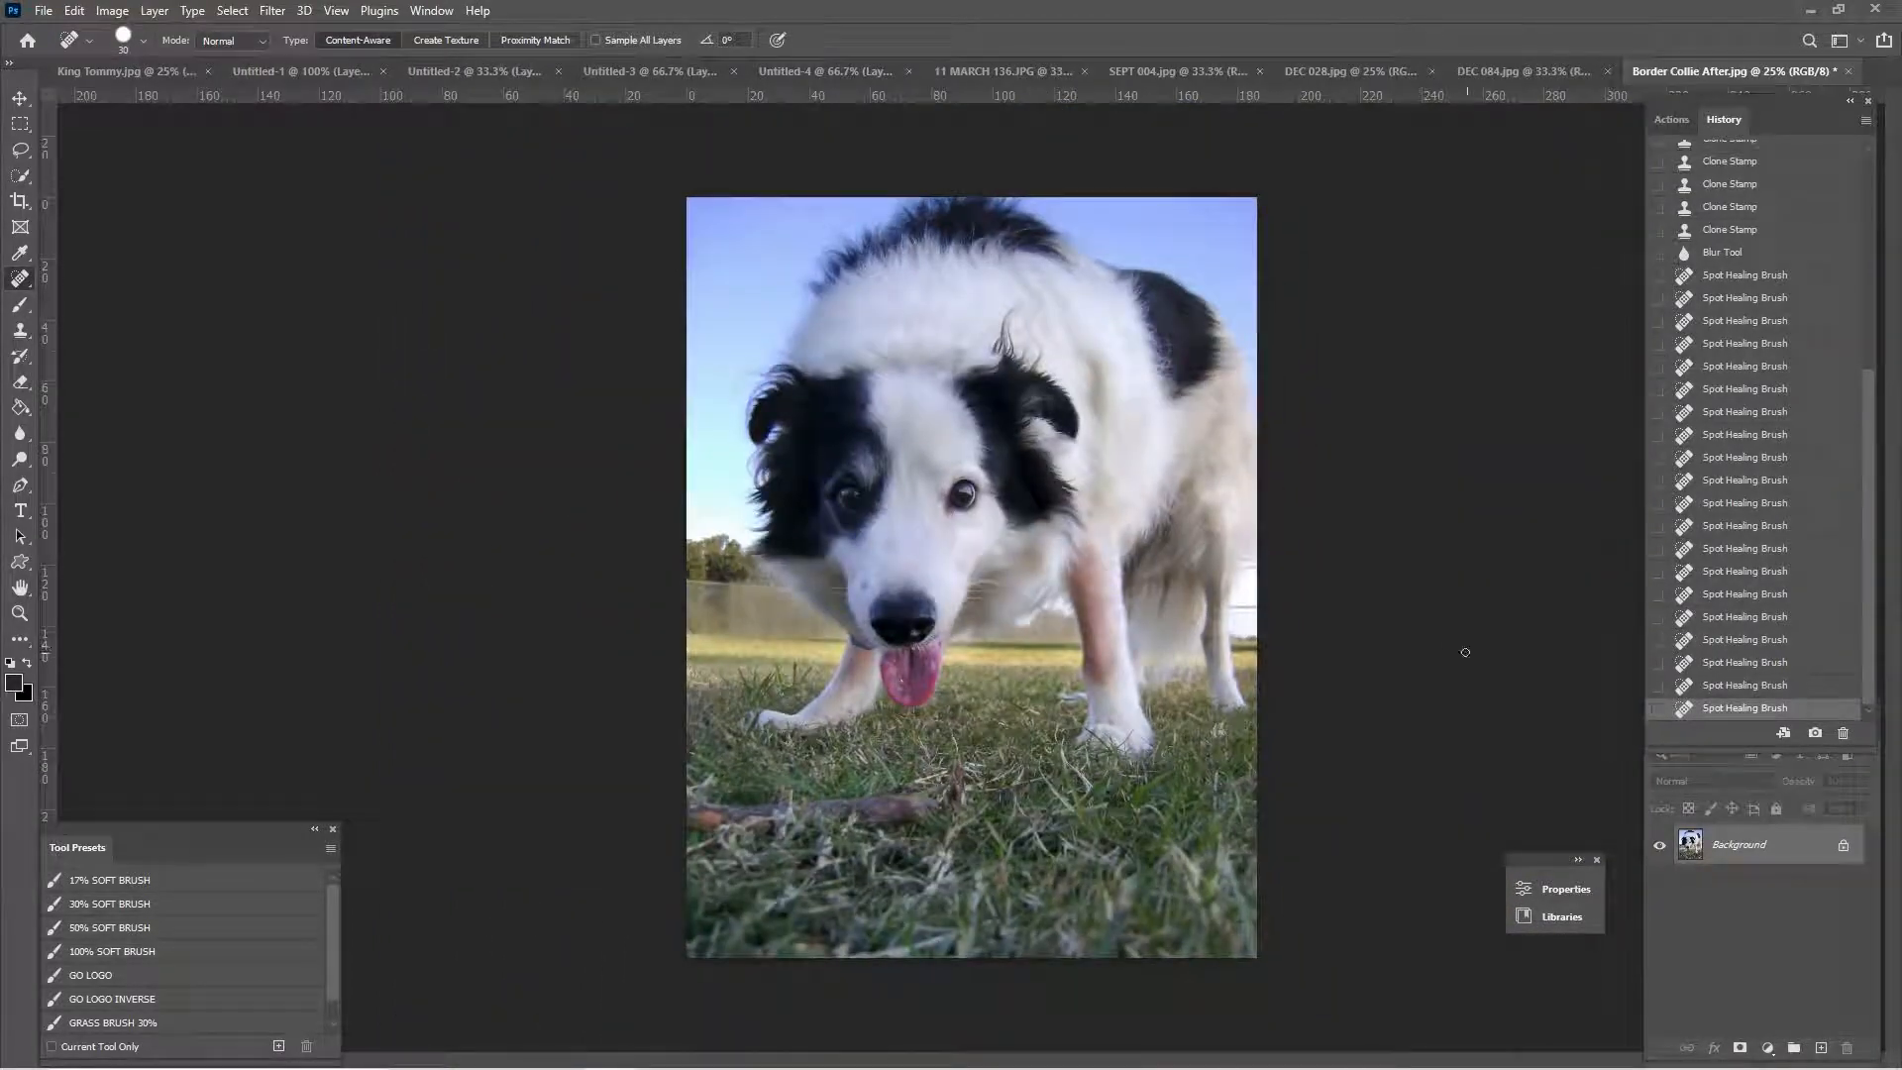
pyautogui.scroll(3, 1465, 652)
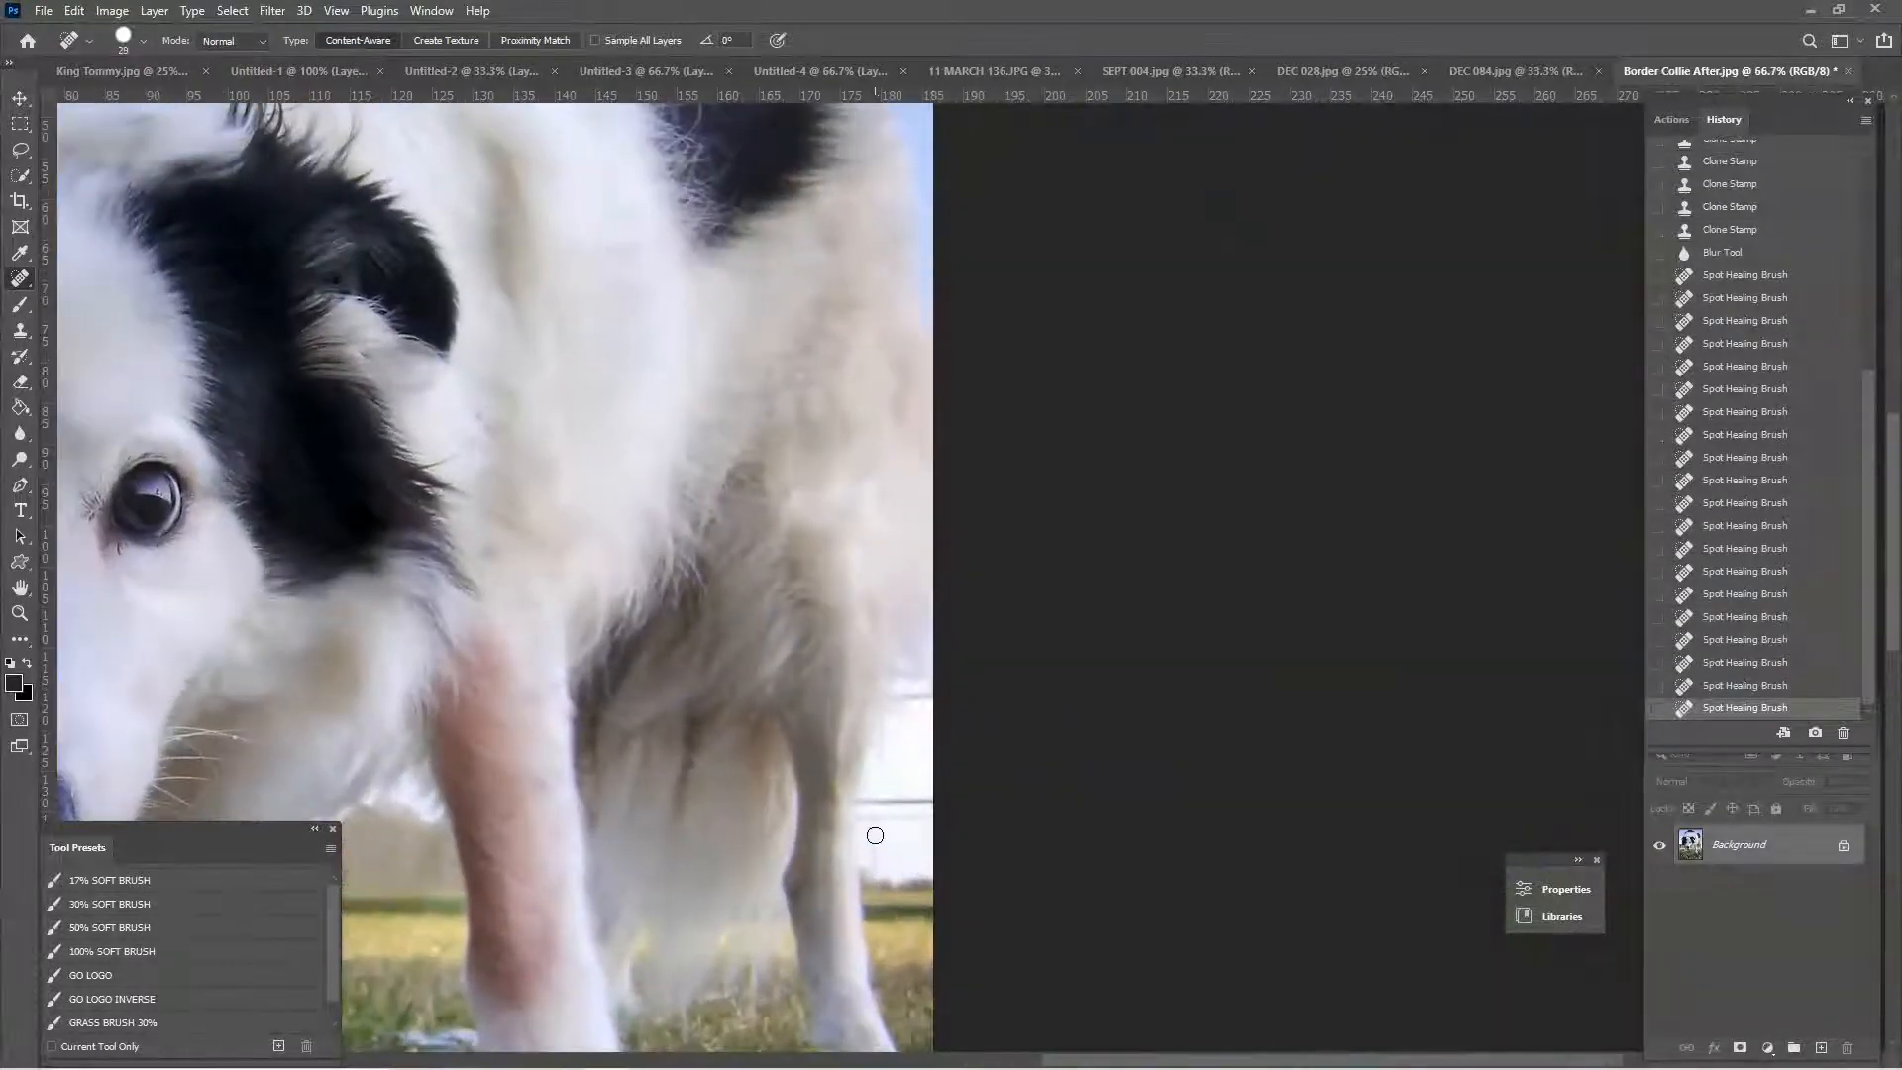
pyautogui.moveTo(874, 835)
pyautogui.mouseDown()
pyautogui.moveTo(877, 873)
pyautogui.moveTo(949, 818)
pyautogui.moveTo(892, 831)
pyautogui.moveTo(957, 820)
pyautogui.mouseUp()
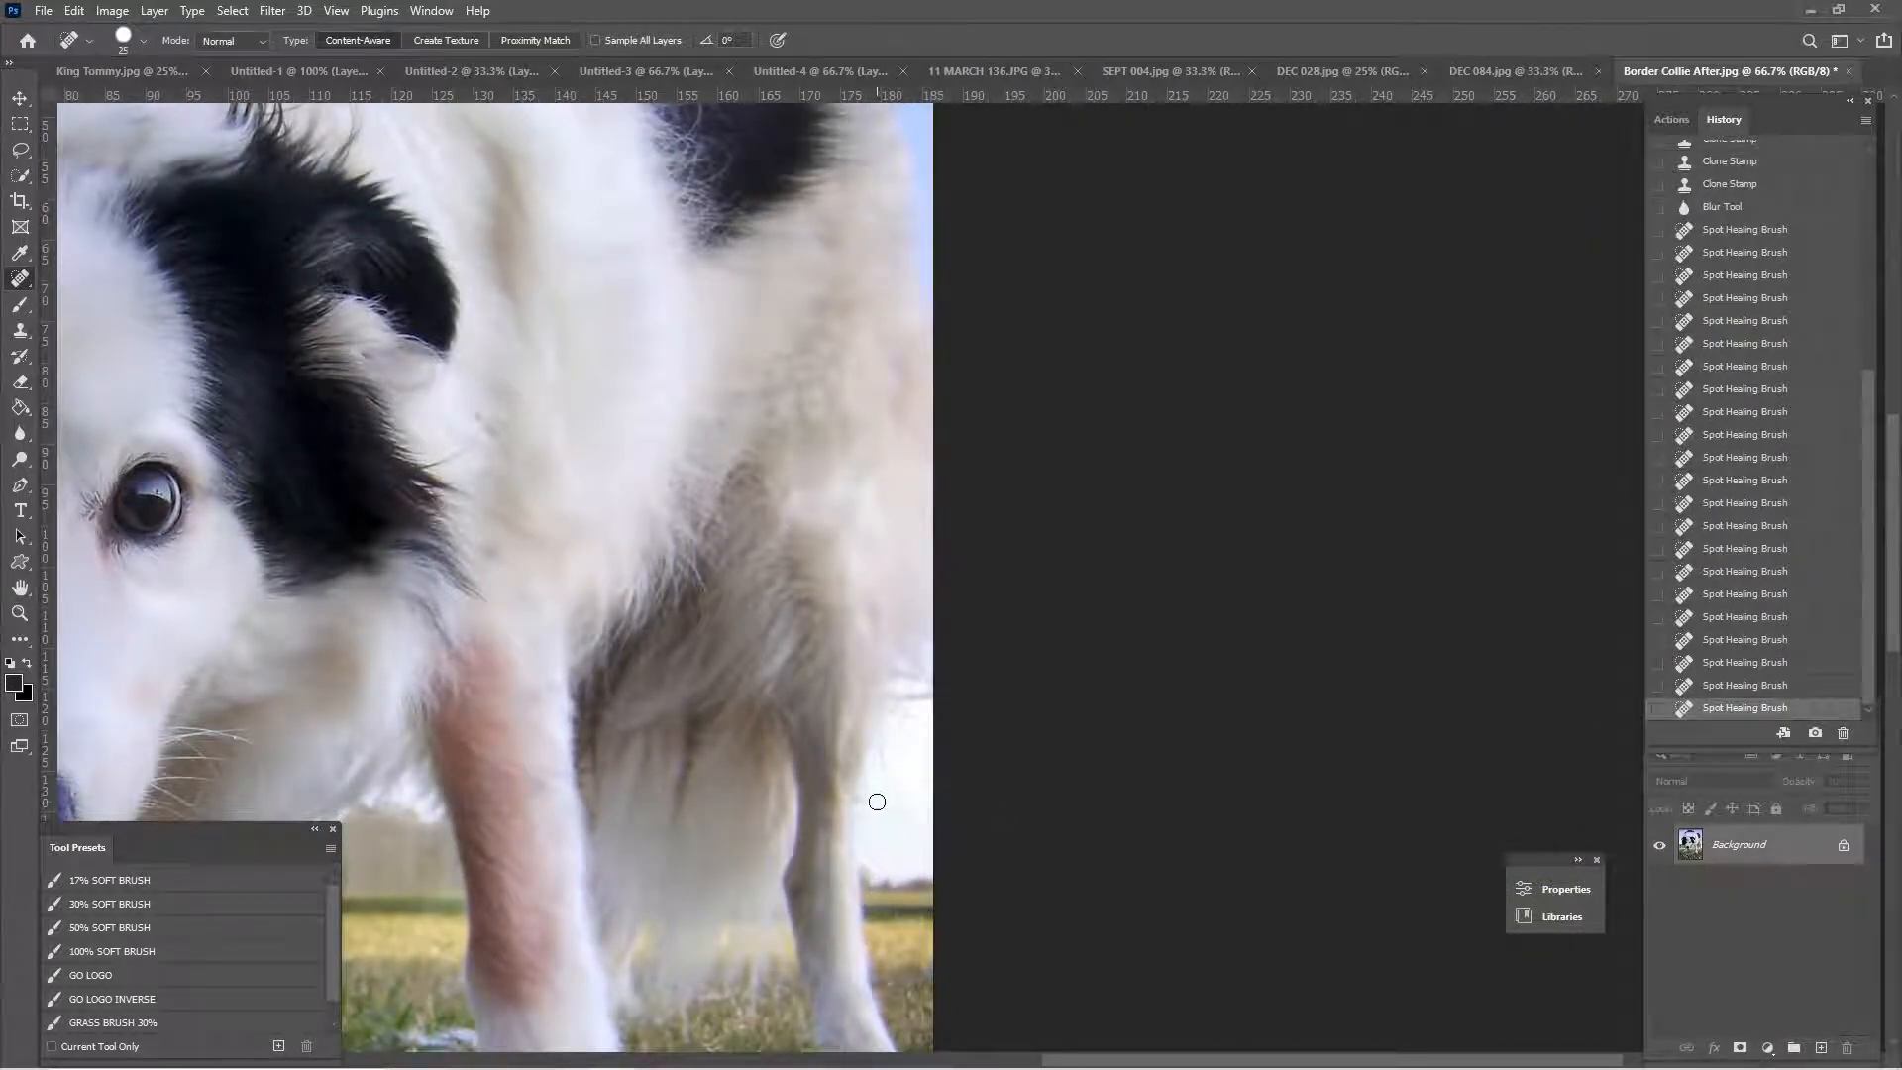
pyautogui.moveTo(894, 697); pyautogui.dragTo(947, 698)
pyautogui.hotkey('ctrl', '-')
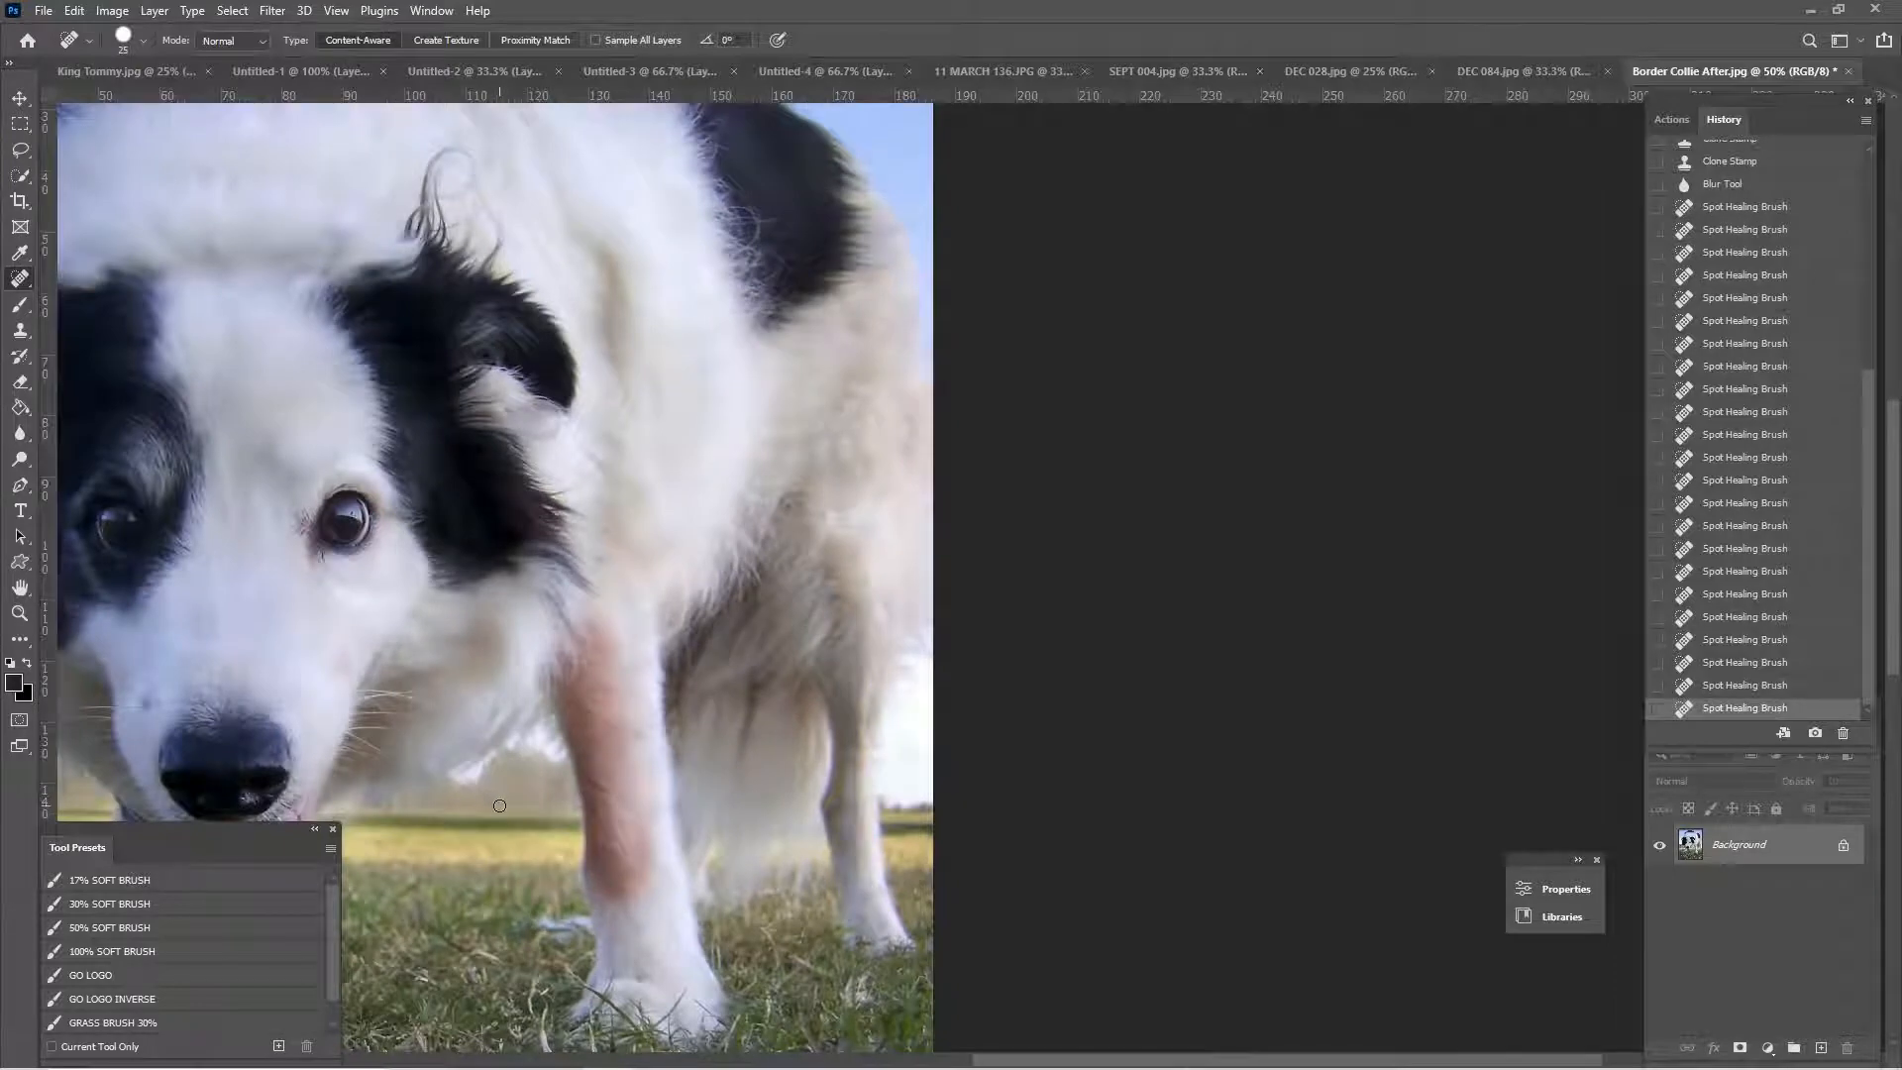
# - Heal the fence marks in the background gap between the dog's chest and front leg
pyautogui.moveTo(499, 805)
pyautogui.mouseDown()
pyautogui.moveTo(503, 767)
pyautogui.moveTo(544, 781)
pyautogui.moveTo(540, 755)
pyautogui.mouseUp()
pyautogui.click(448, 799)
pyautogui.moveTo(500, 840); pyautogui.dragTo(1093, 771)
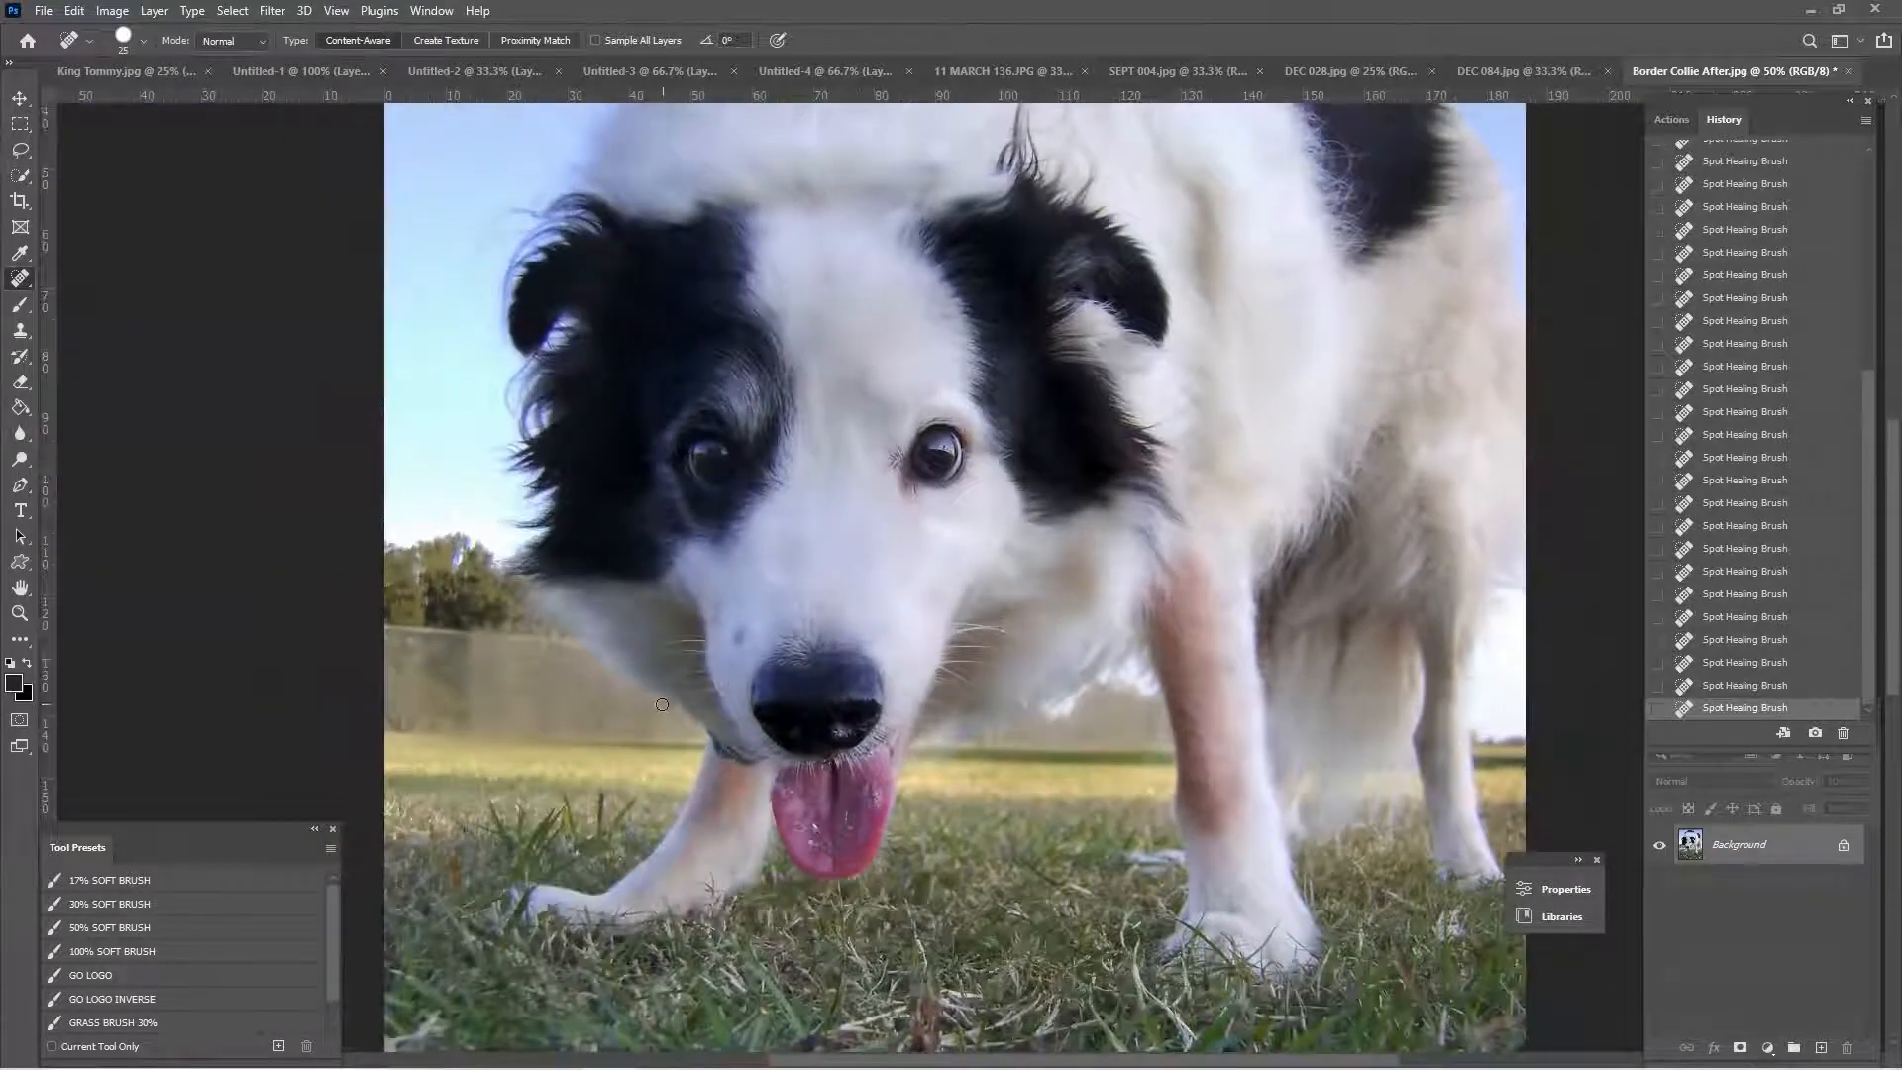
# - Try to heal the fence's top rail below the trees in one stroke, and undo it
pyautogui.moveTo(573, 651); pyautogui.dragTo(475, 642)
pyautogui.press(']')
pyautogui.hotkey('ctrl', 'z')
# - Heal the section of the fence's top rail nearest the dog's cheek with a smaller Spot Healing Brush
pyautogui.scroll(2, 515, 674)
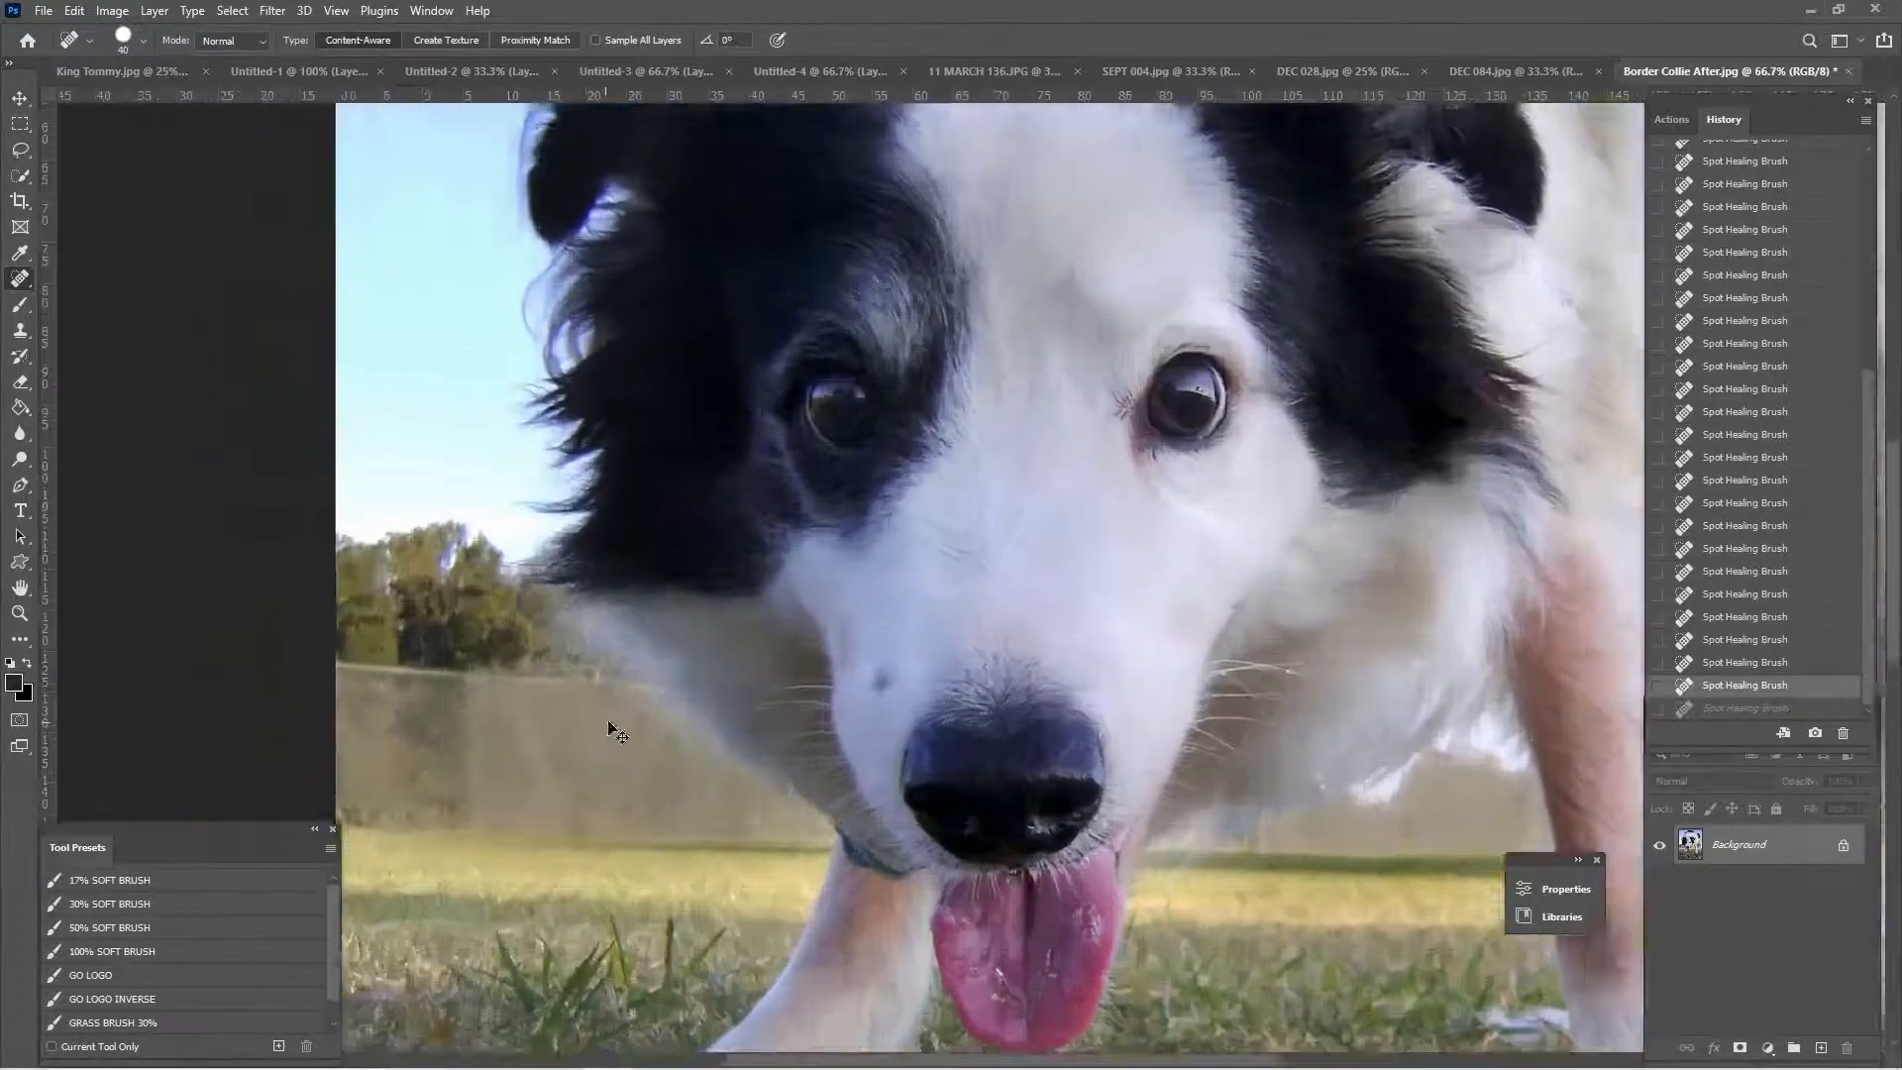
pyautogui.scroll(1, 614, 731)
pyautogui.press('[')
pyautogui.moveTo(451, 710); pyautogui.dragTo(421, 713)
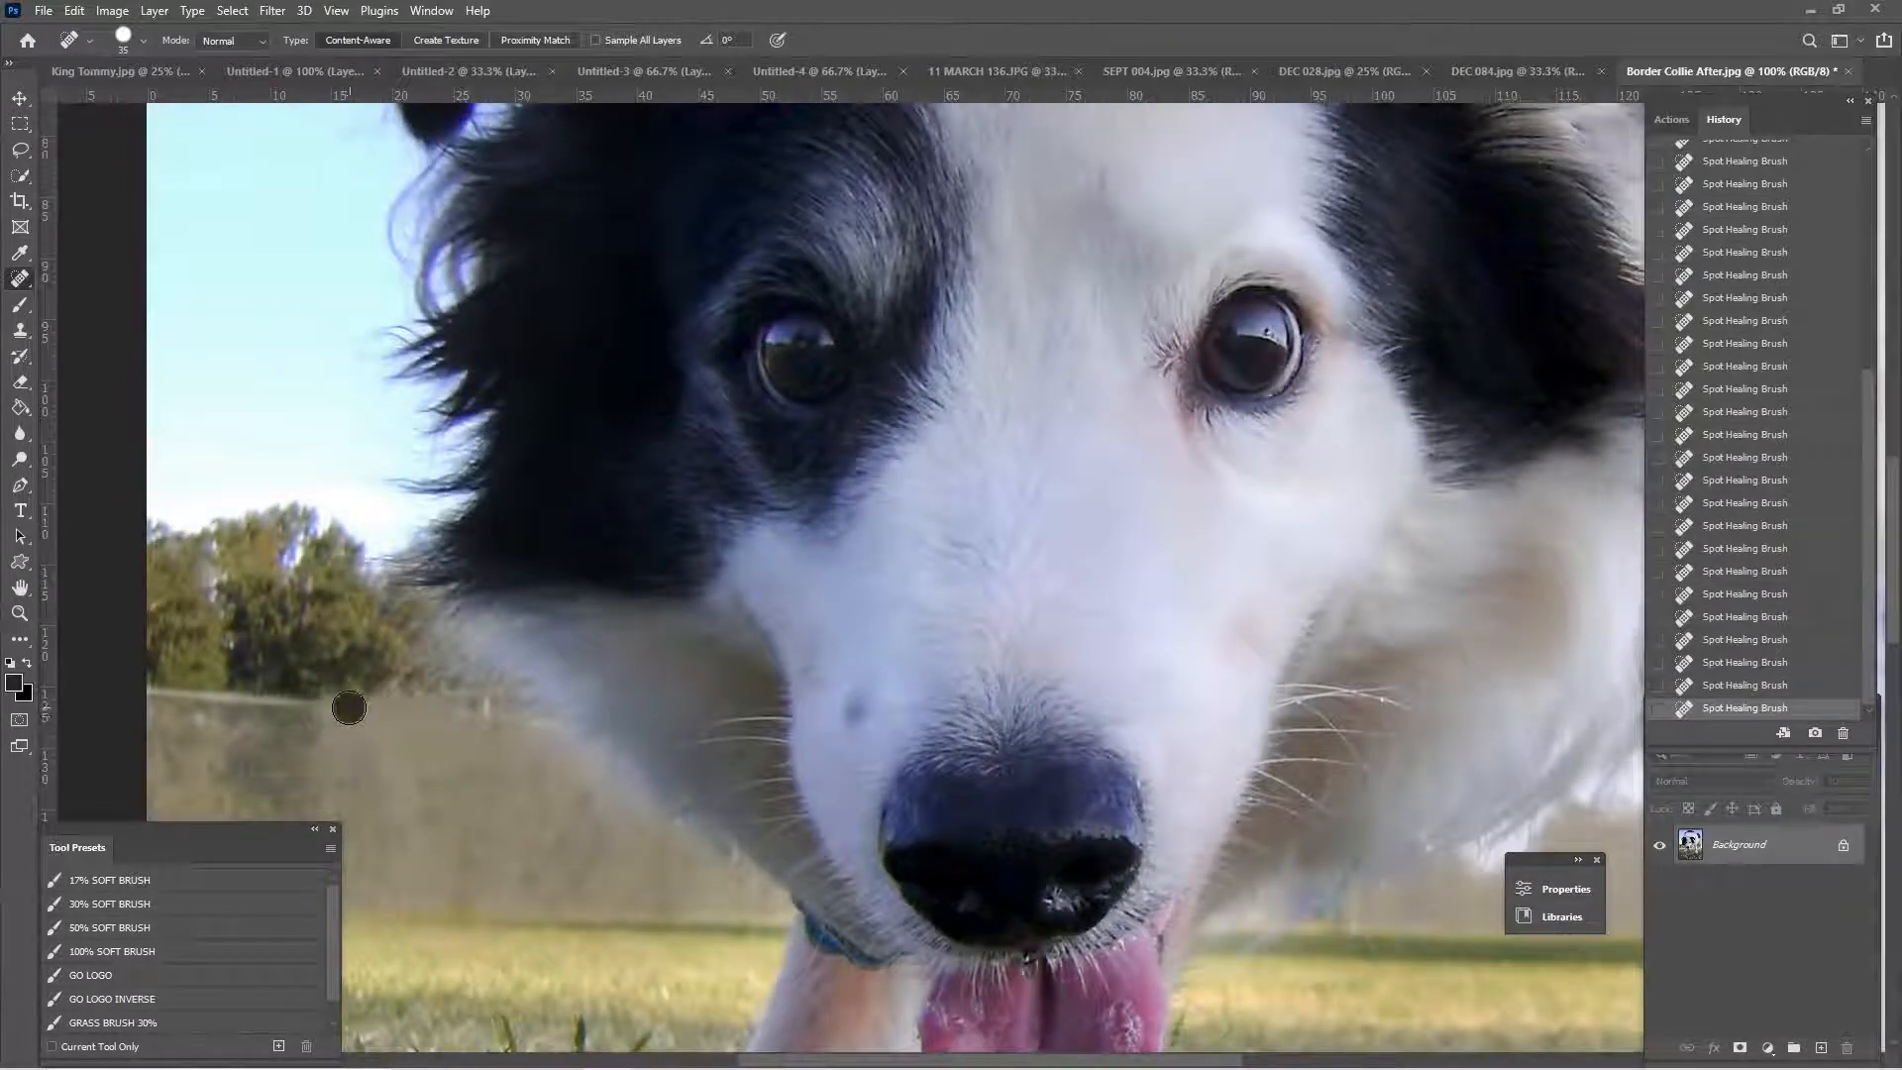
pyautogui.scroll(-2, 510, 731)
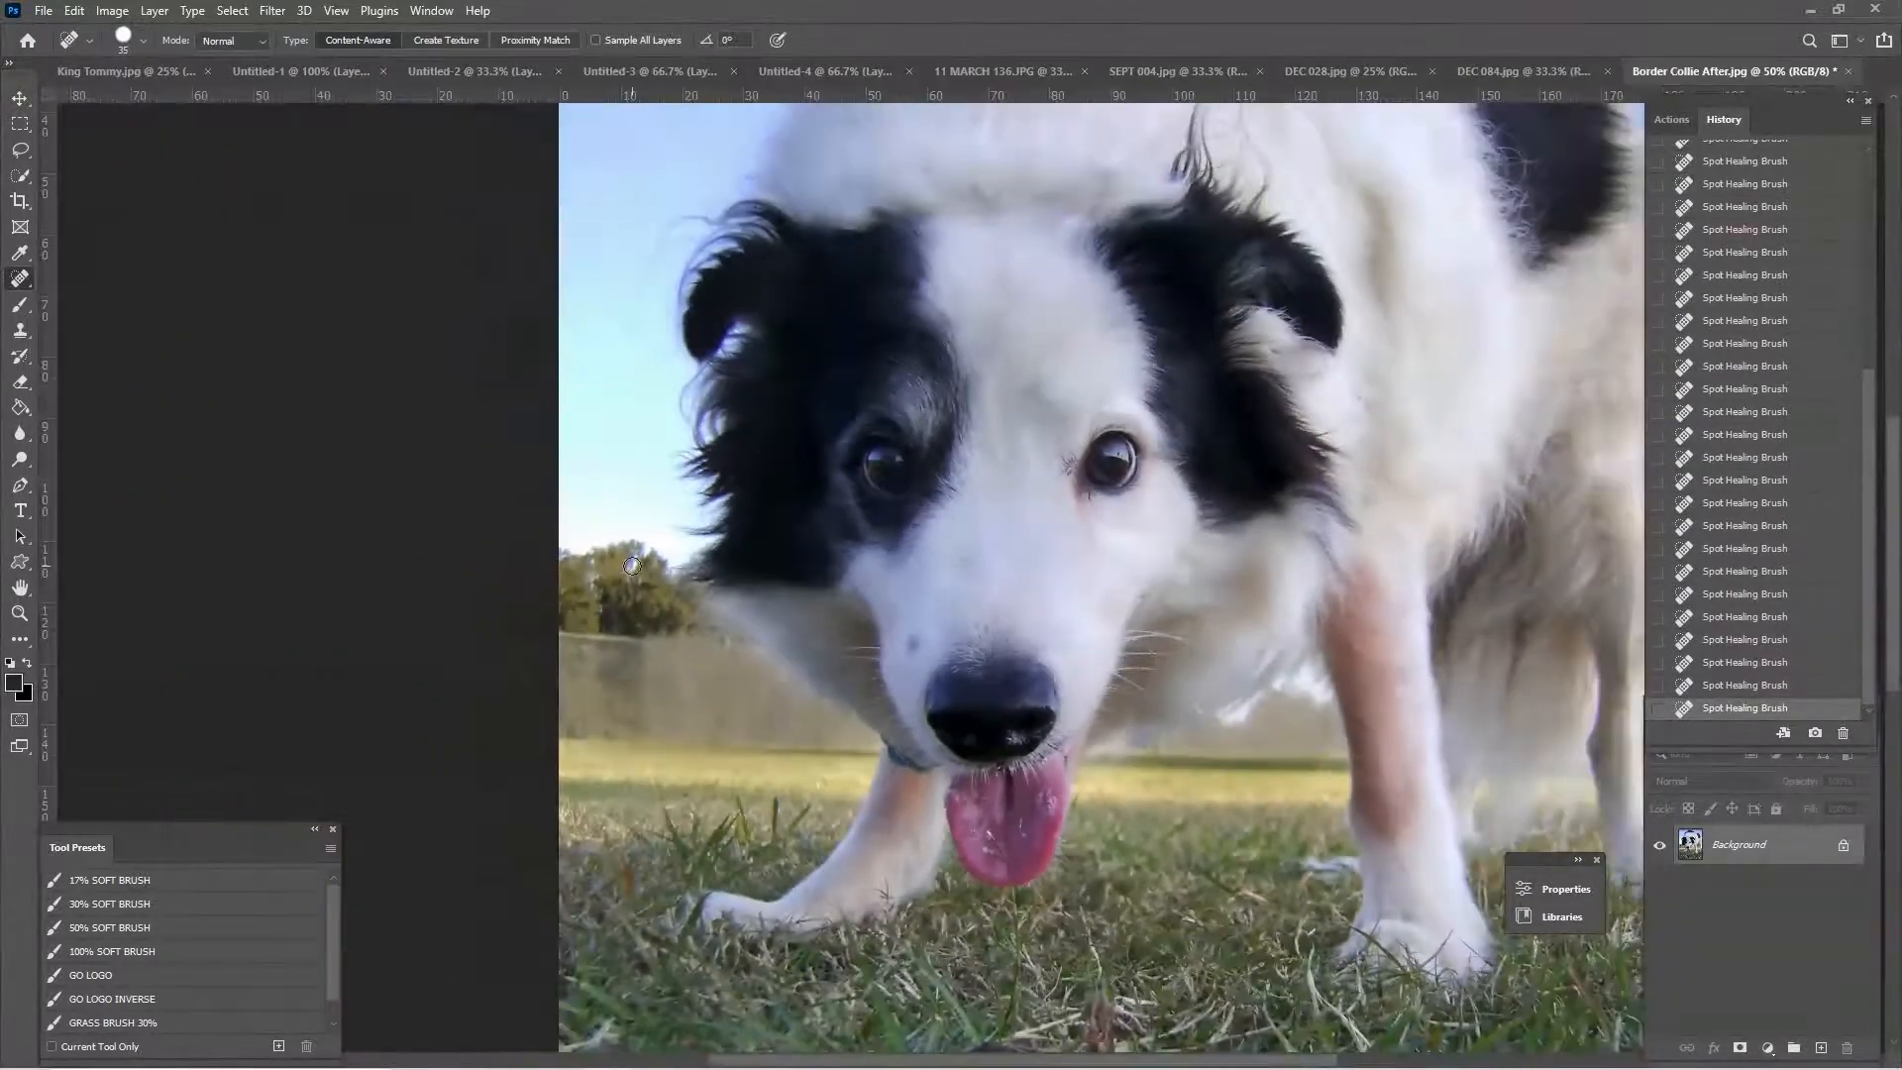
# - Try cloning the trees over the fence's top rail with an enlarged Clone Stamp at 61% opacity, and undo the stroke
pyautogui.scroll(-1, 632, 565)
pyautogui.click(20, 330)
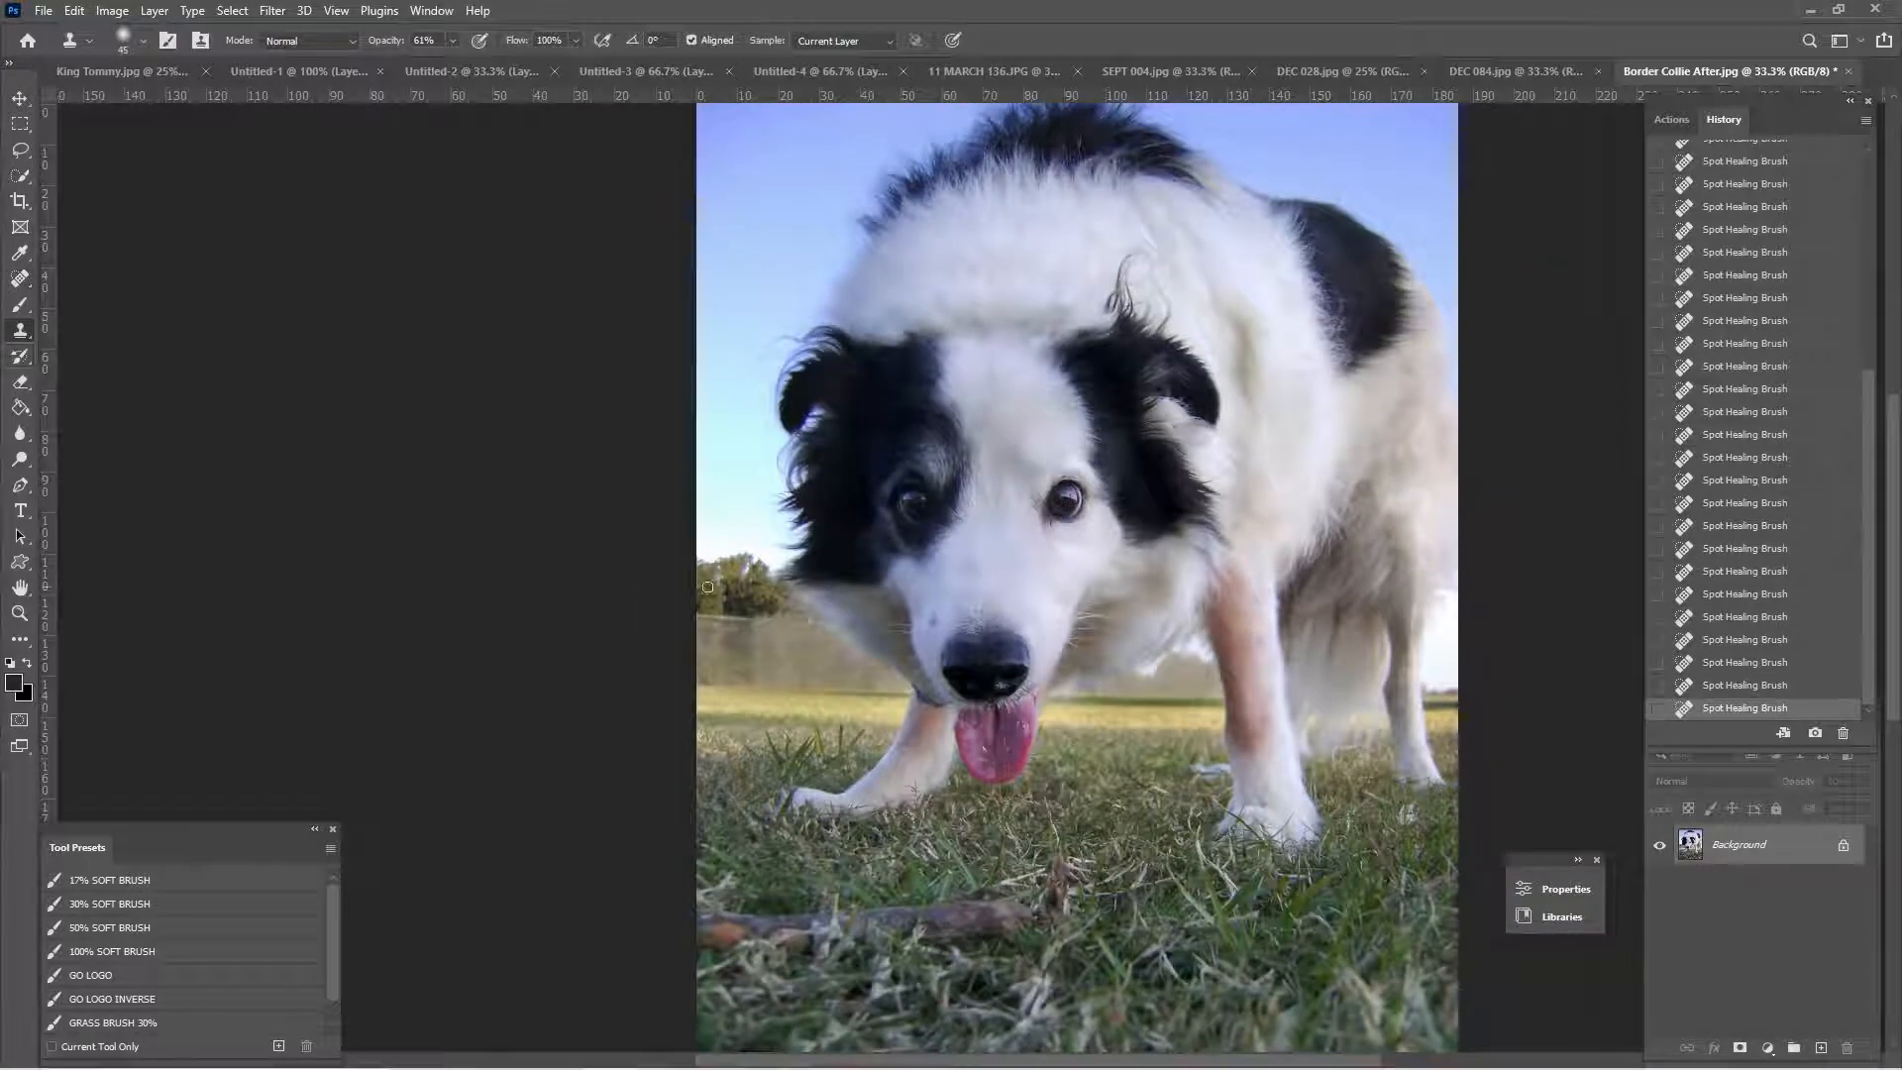
pyautogui.press(']')
pyautogui.press(']')
pyautogui.press(']')
pyautogui.press(']')
pyautogui.press(']')
pyautogui.keyDown('alt'); pyautogui.click(714, 593); pyautogui.keyUp('alt')
pyautogui.moveTo(755, 606); pyautogui.dragTo(773, 623)
pyautogui.hotkey('ctrl', 'z')
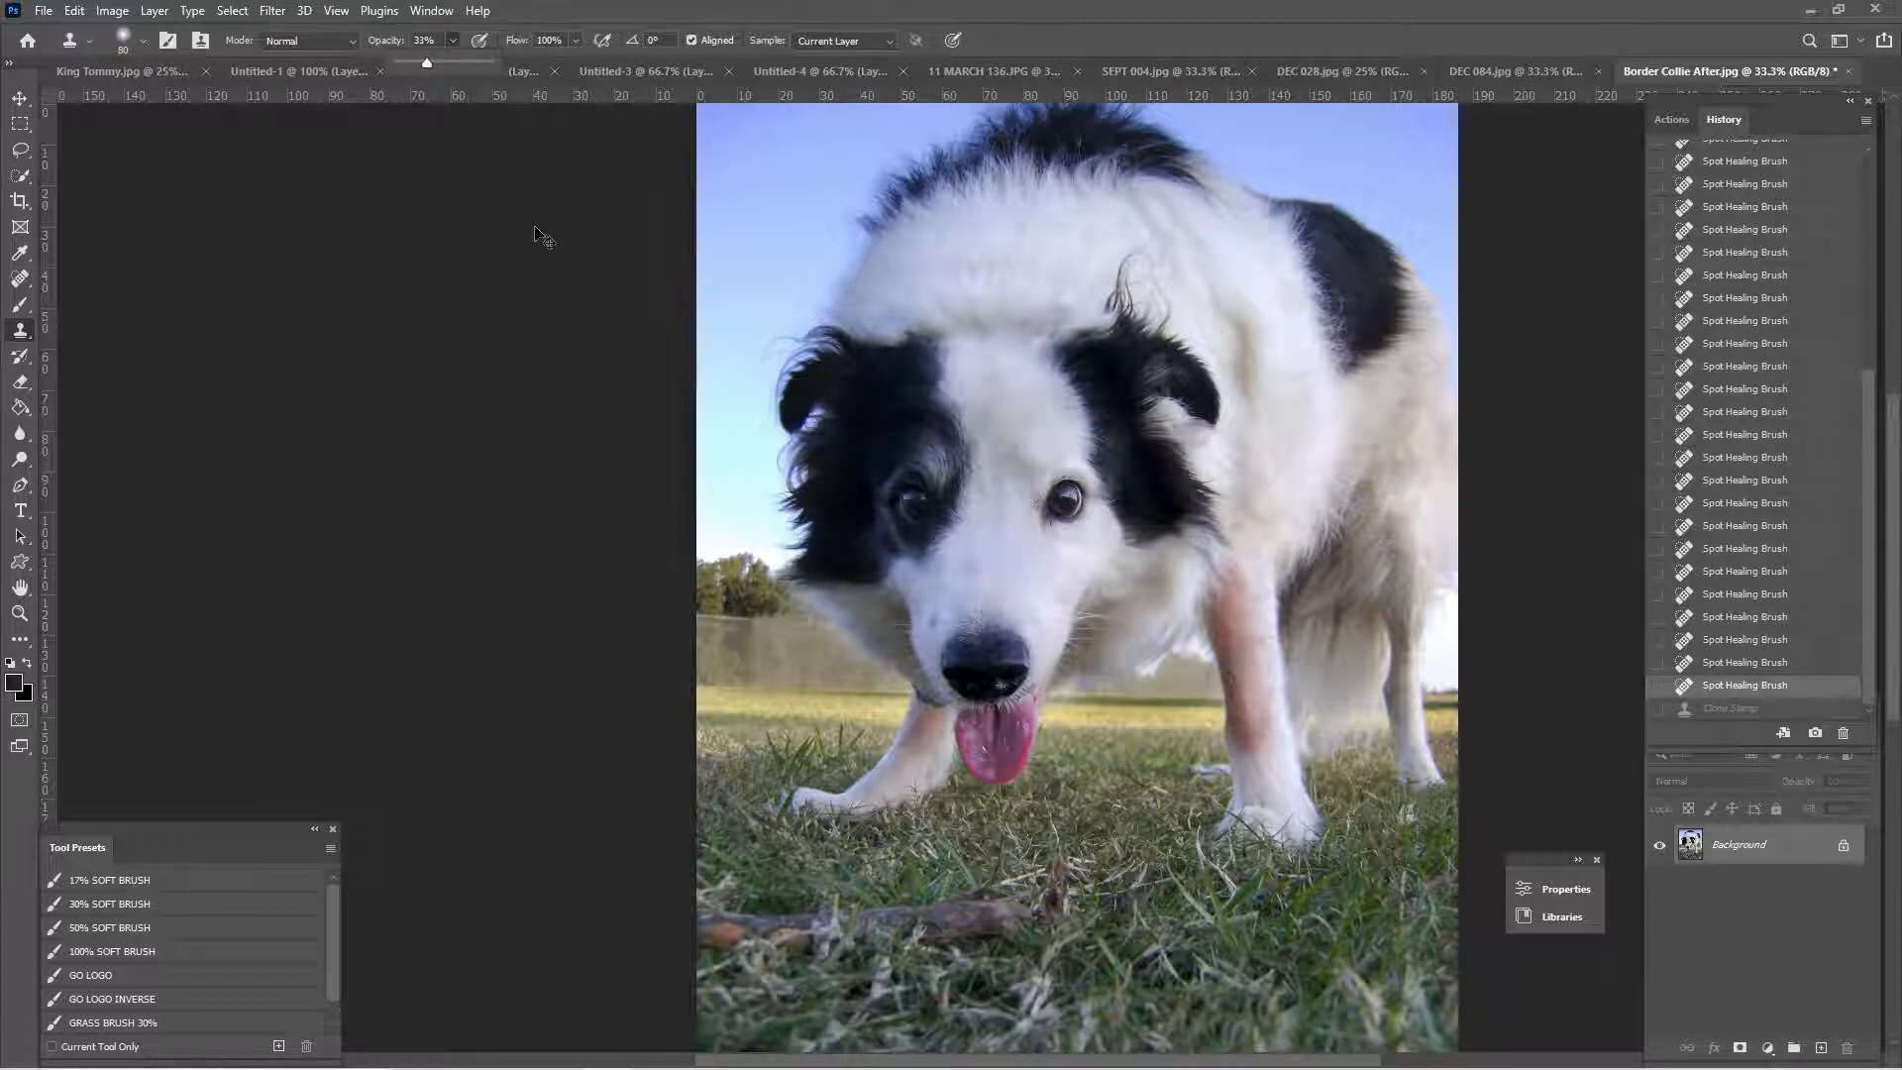
# - Blend tree texture down over the fence's top edge with the Clone Stamp at 33% opacity, resampling the trees between strokes
pyautogui.hotkey('ctrl', '+')
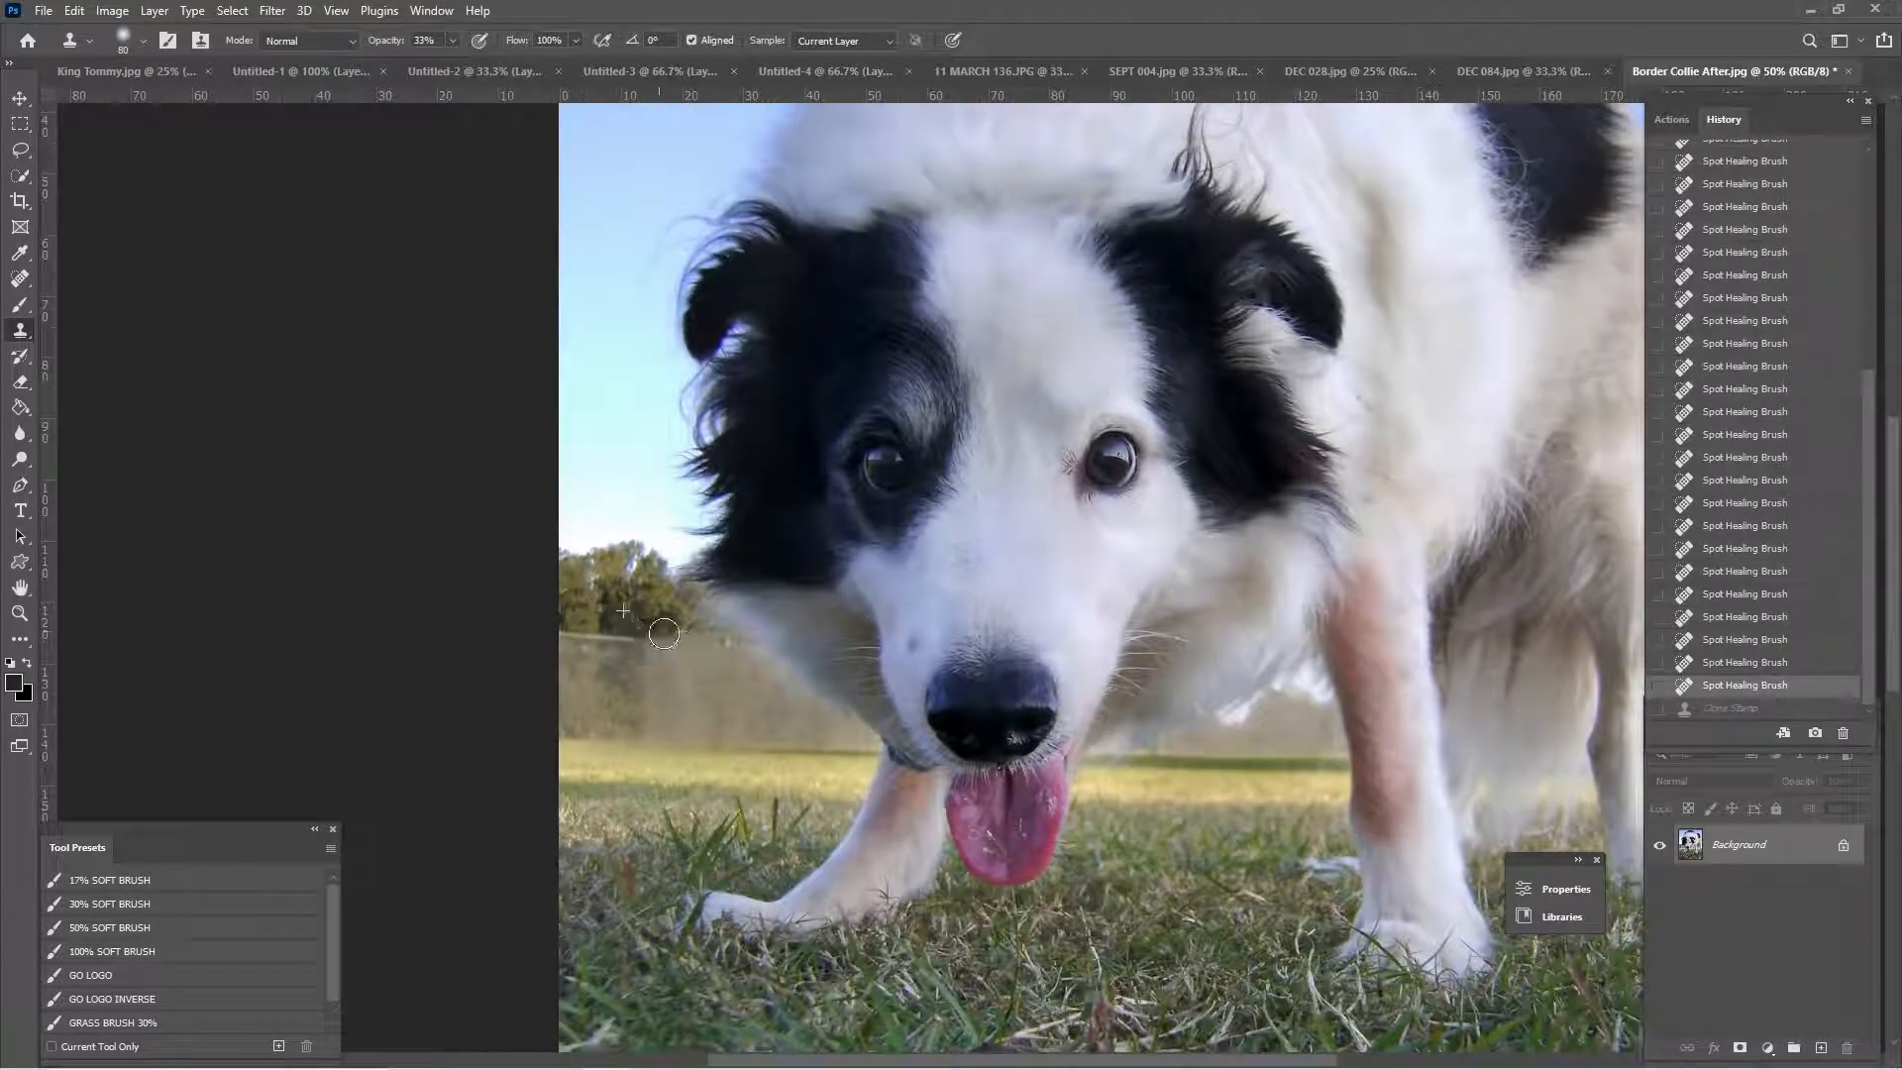
pyautogui.moveTo(664, 633)
pyautogui.mouseDown()
pyautogui.moveTo(738, 655)
pyautogui.moveTo(565, 642)
pyautogui.moveTo(775, 663)
pyautogui.mouseUp()
pyautogui.keyDown('alt'); pyautogui.click(578, 605); pyautogui.keyUp('alt')
pyautogui.keyDown('alt'); pyautogui.click(661, 604); pyautogui.keyUp('alt')
pyautogui.keyDown('alt'); pyautogui.click(577, 599); pyautogui.keyUp('alt')
pyautogui.keyDown('alt'); pyautogui.click(645, 601); pyautogui.keyUp('alt')
pyautogui.keyDown('alt'); pyautogui.click(645, 592); pyautogui.keyUp('alt')
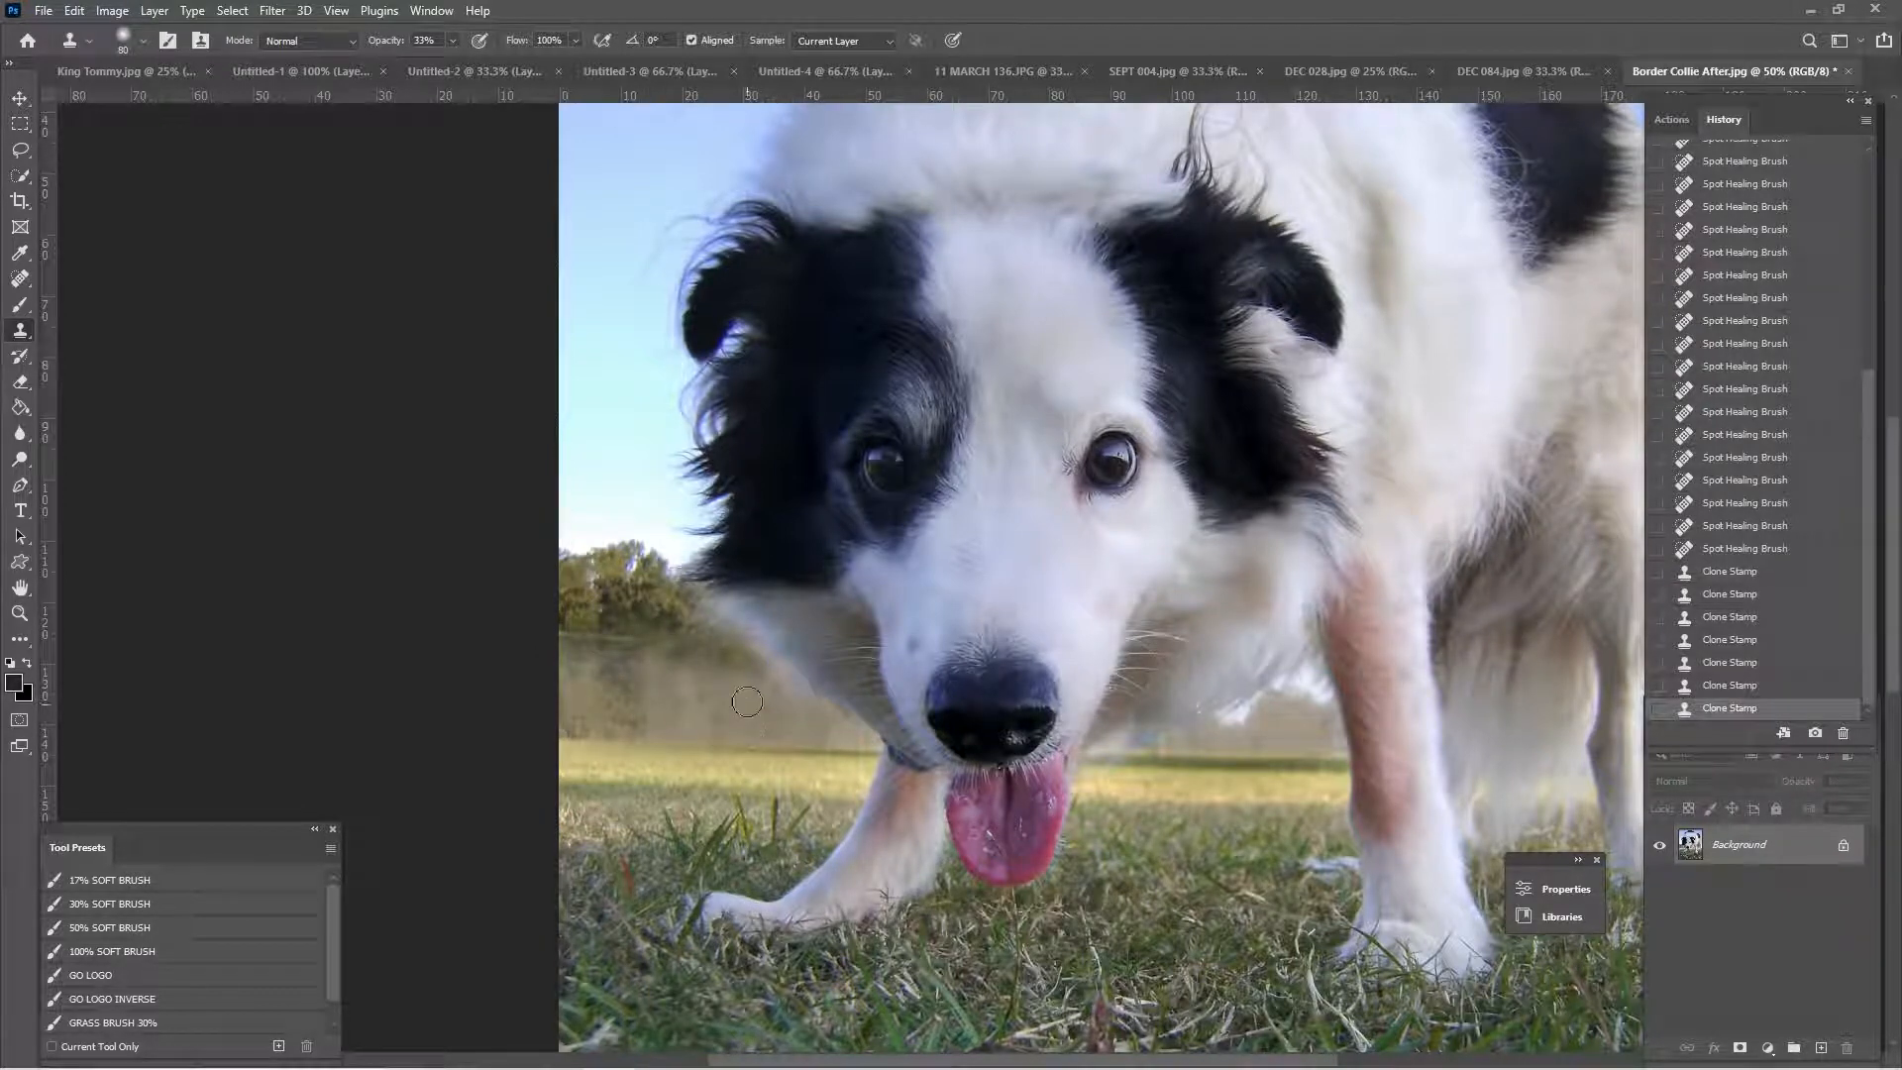
pyautogui.moveTo(702, 664); pyautogui.dragTo(677, 705)
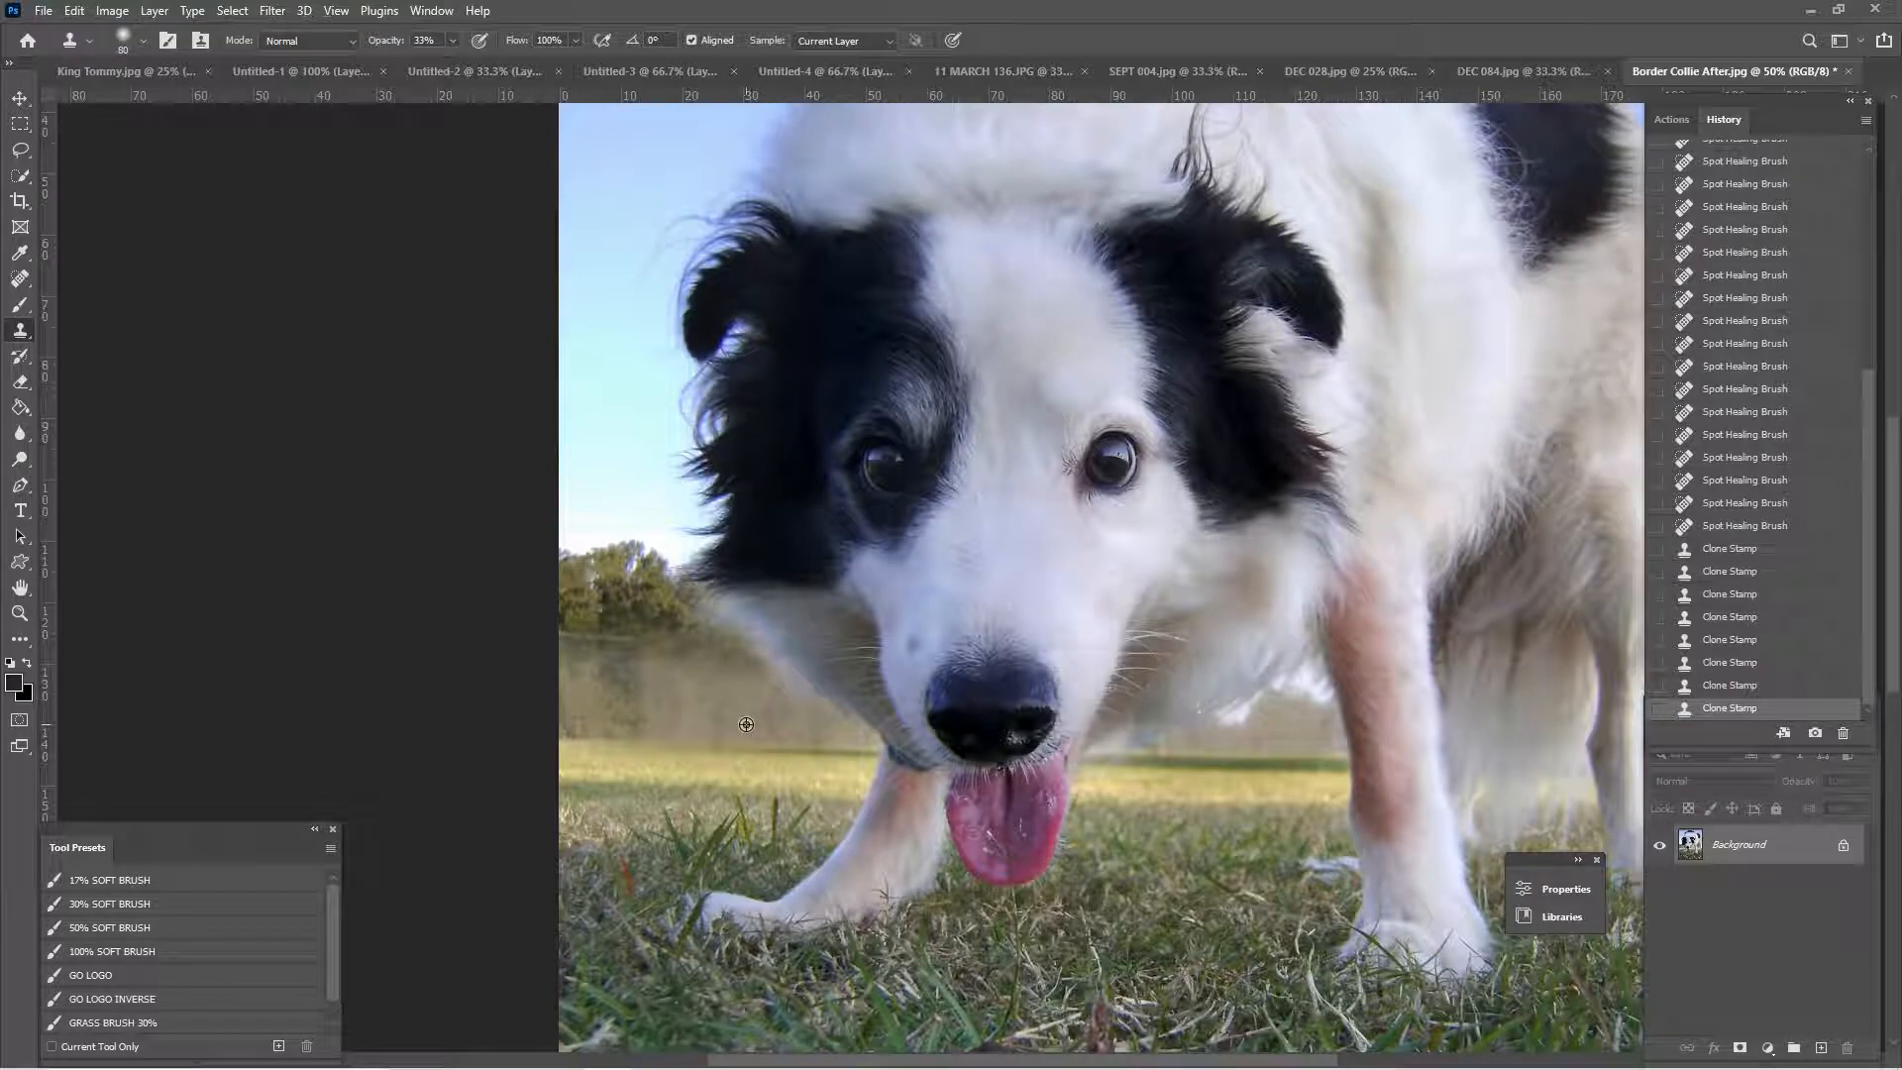
pyautogui.click(725, 665)
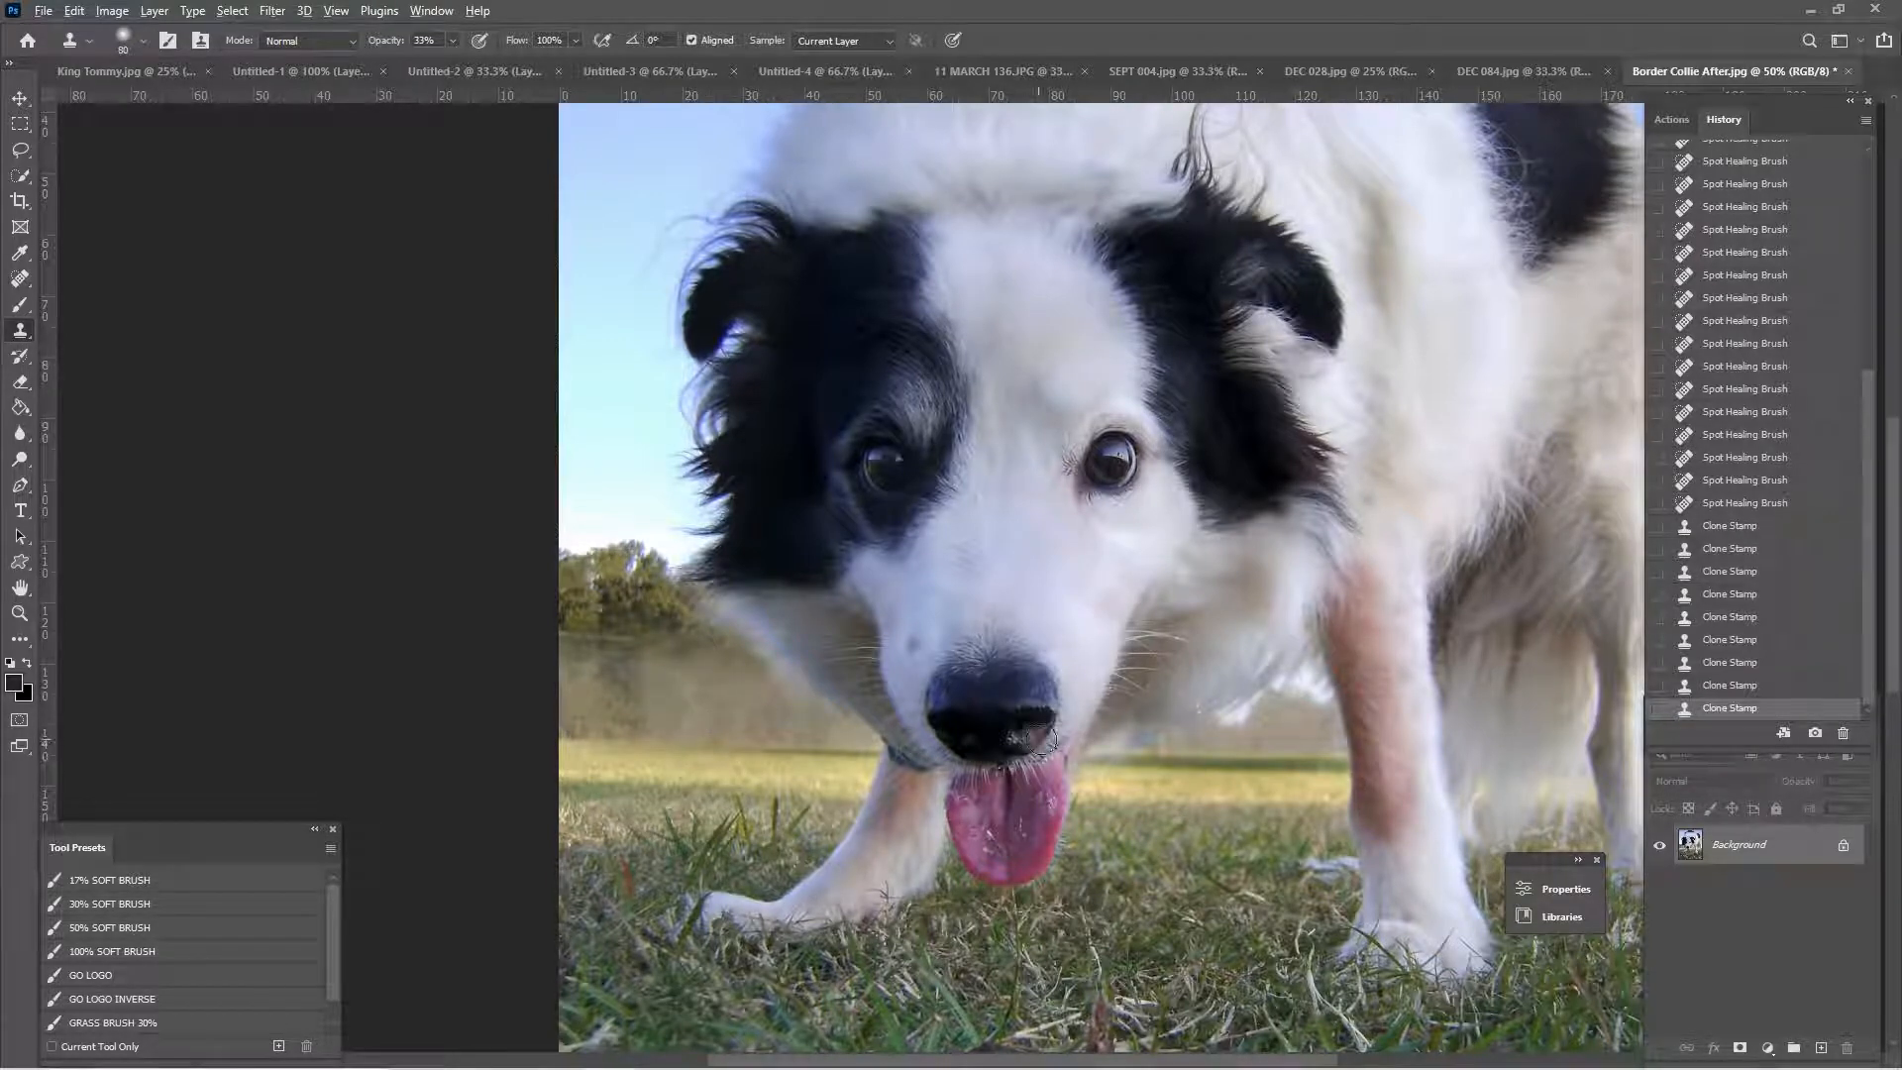
# - Clone tree texture over the remaining fence rail toward the photo's left edge, undoing the stroke that reaches the dog's cheek
pyautogui.keyDown('alt'); pyautogui.click(619, 603); pyautogui.keyUp('alt')
pyautogui.moveTo(637, 648)
pyautogui.mouseDown()
pyautogui.moveTo(715, 693)
pyautogui.moveTo(757, 689)
pyautogui.mouseUp()
pyautogui.hotkey('ctrl', 'z')
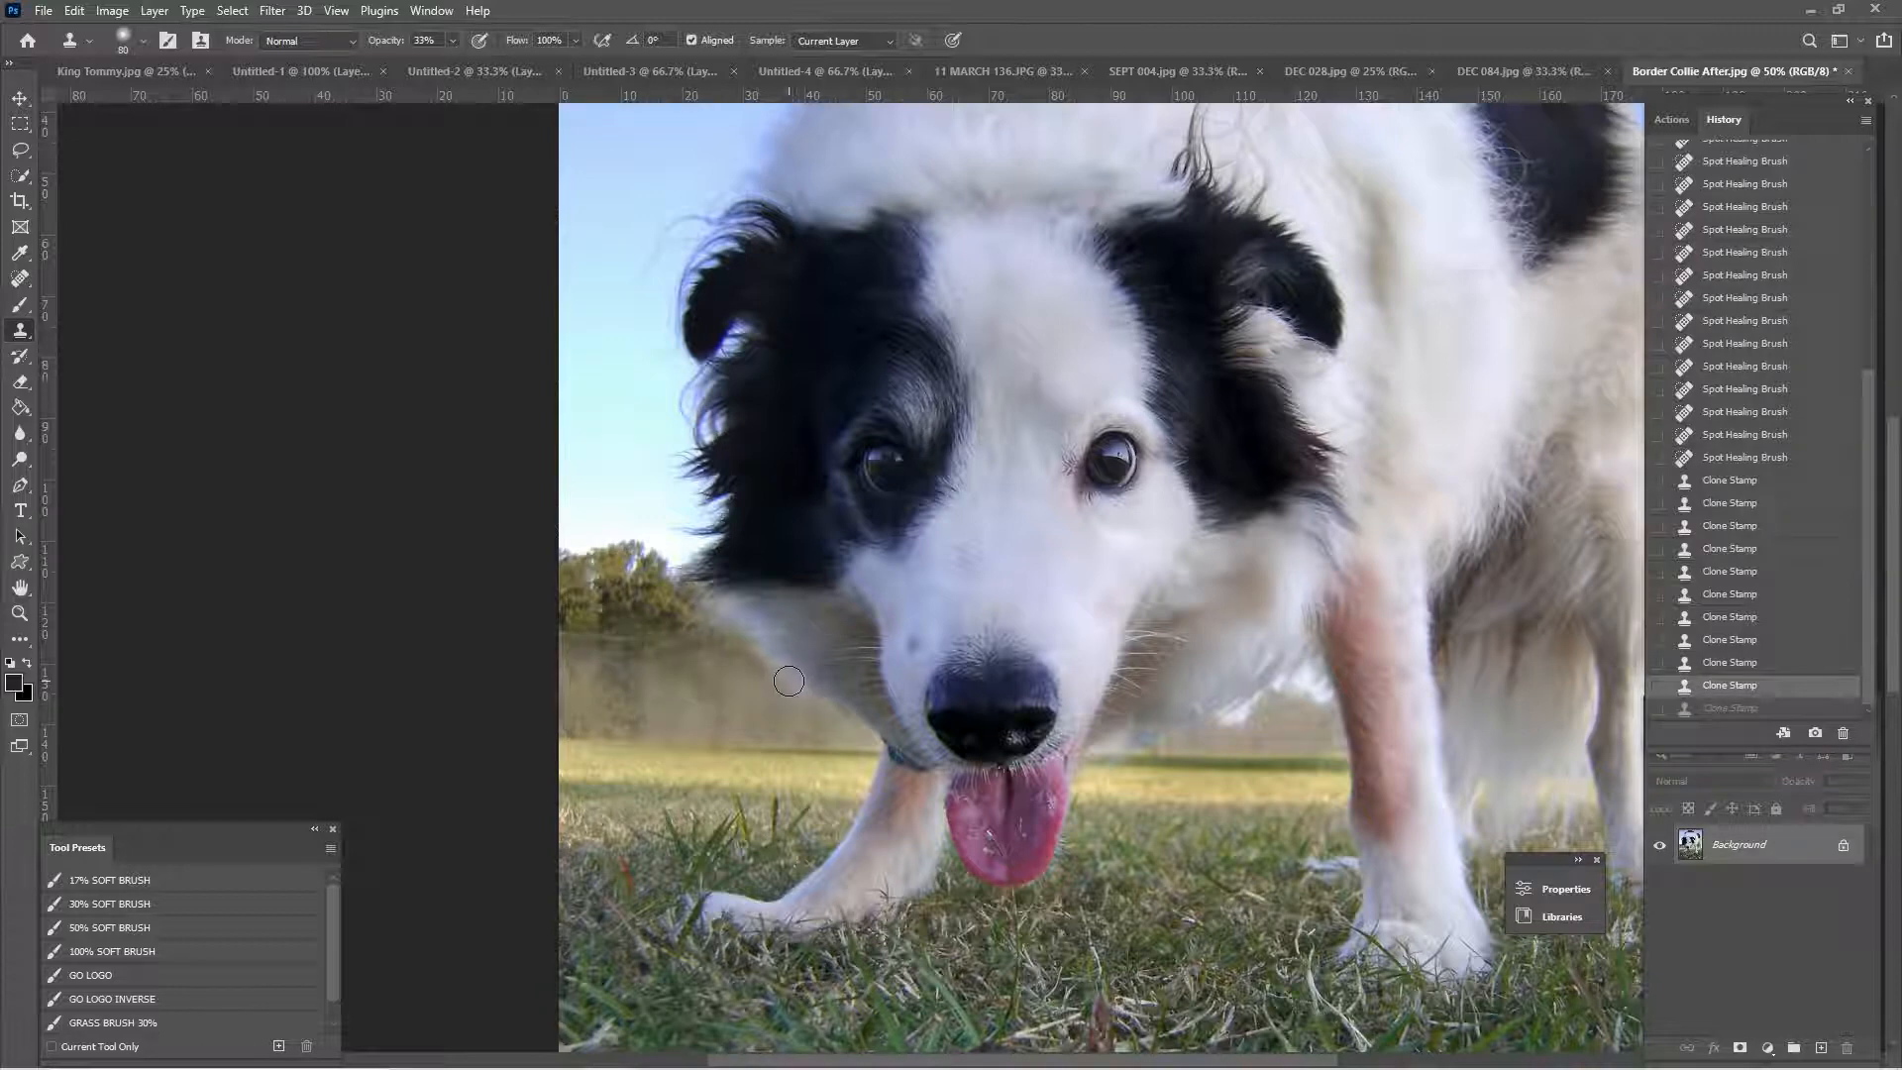
pyautogui.hotkey('ctrl', '+')
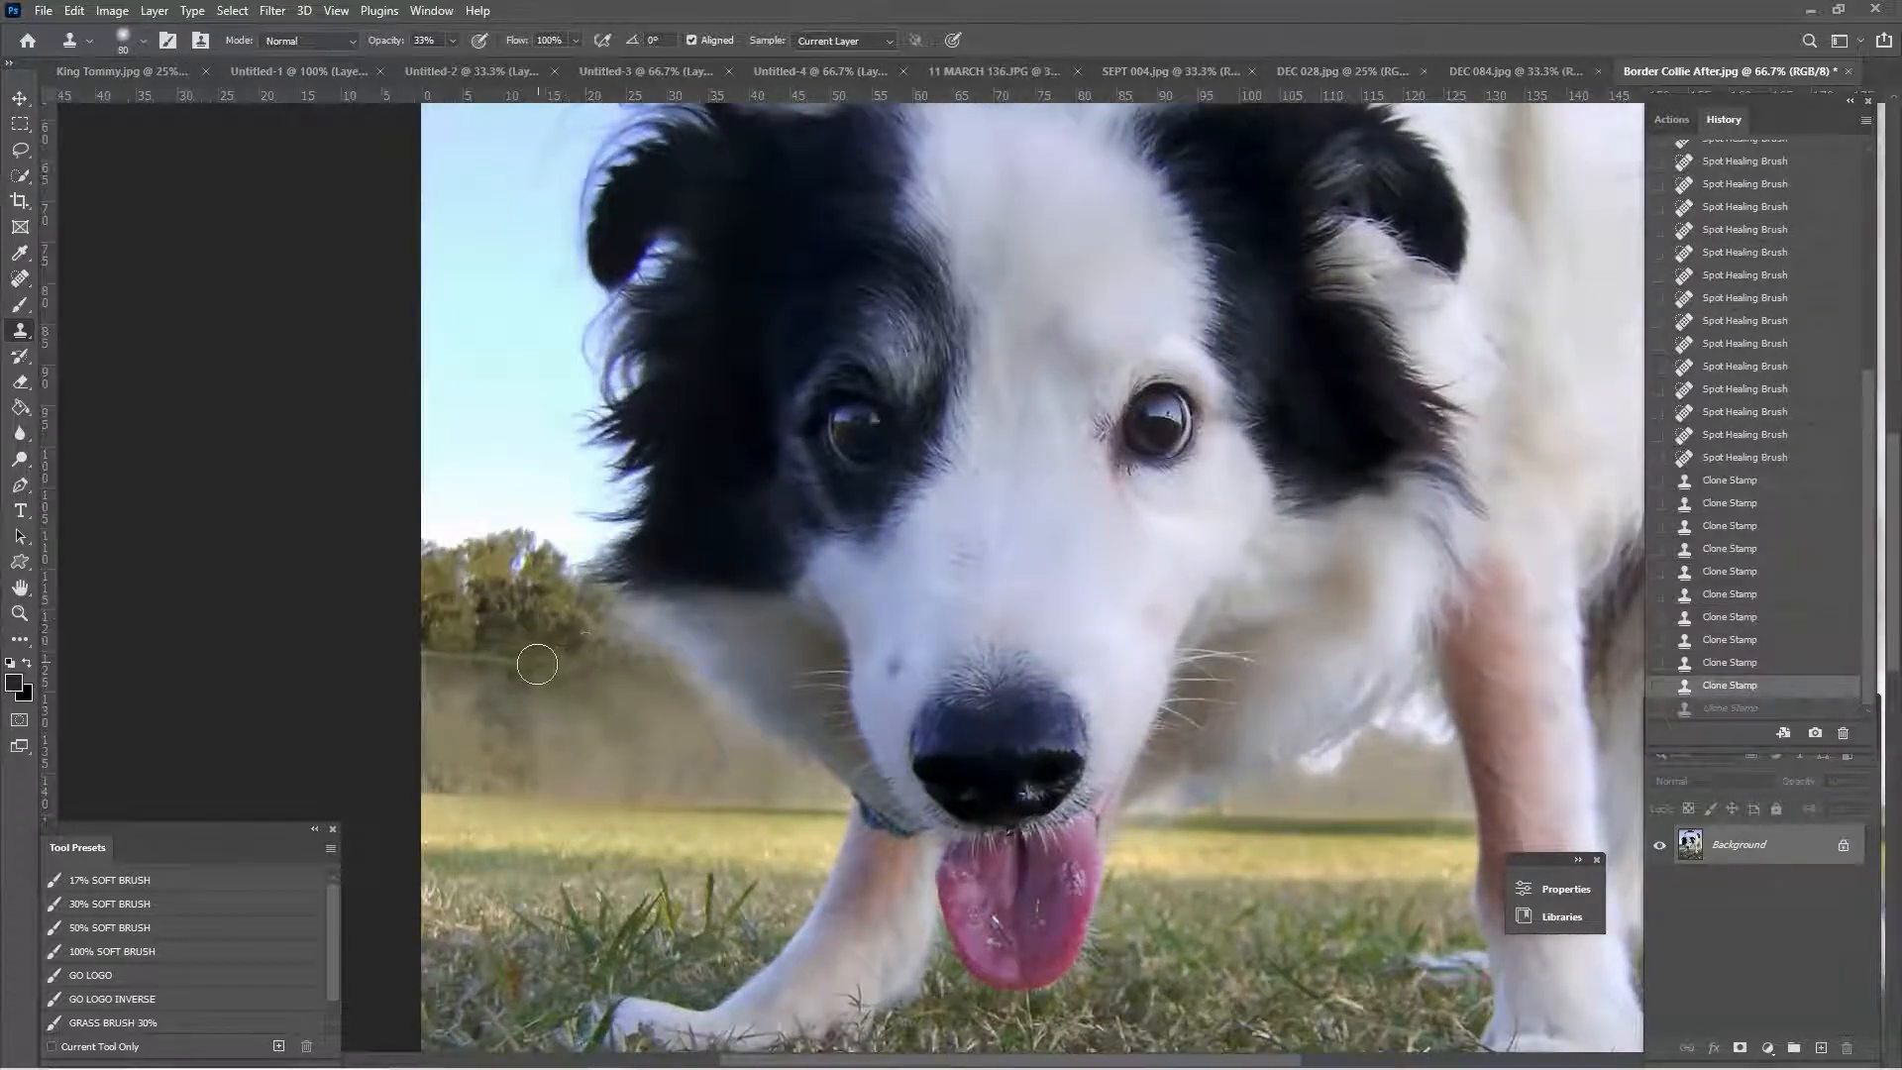
pyautogui.moveTo(537, 664); pyautogui.dragTo(486, 664)
pyautogui.click(463, 663)
pyautogui.click(479, 663)
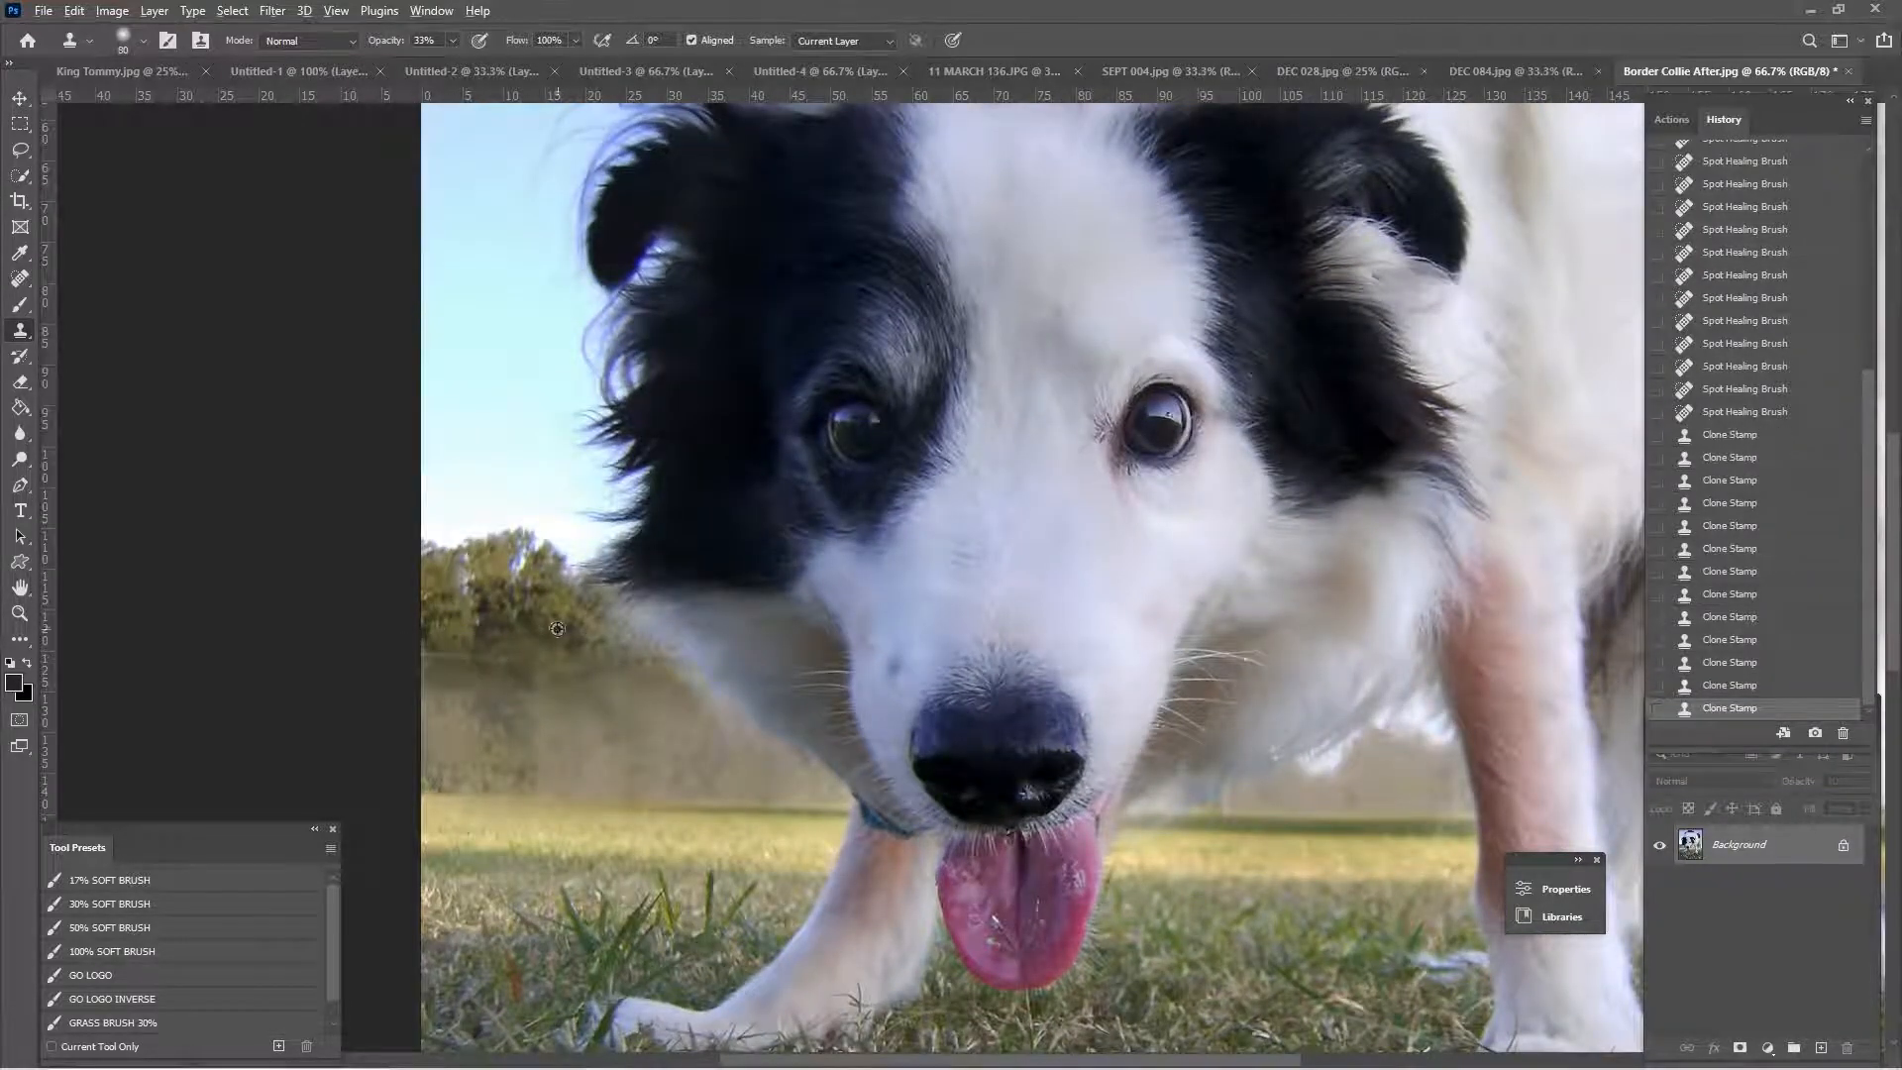
pyautogui.click(424, 662)
pyautogui.hotkey('ctrl', '-')
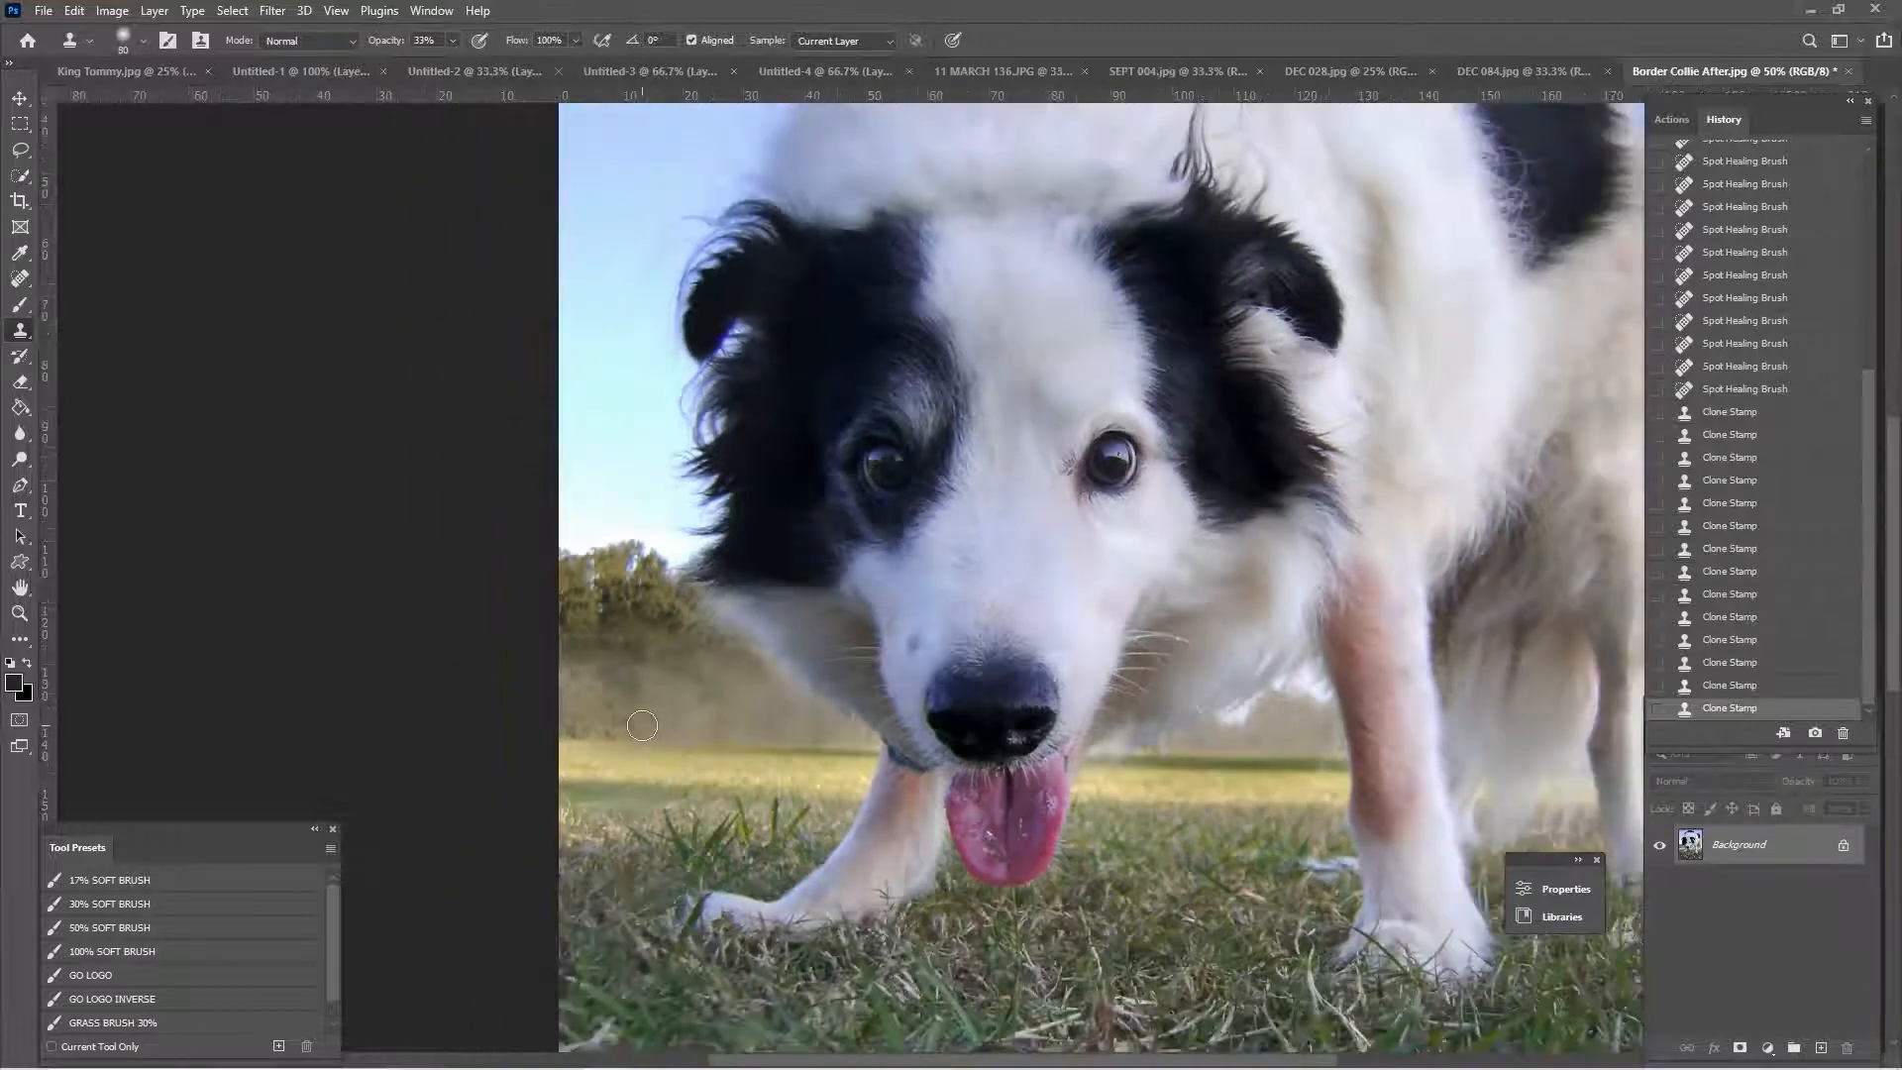
# - Remove the grass seed head and white specks from the dog's tongue with a small content-aware Spot Healing Brush
pyautogui.hotkey('ctrl', '-')
pyautogui.hotkey('ctrl', '-')
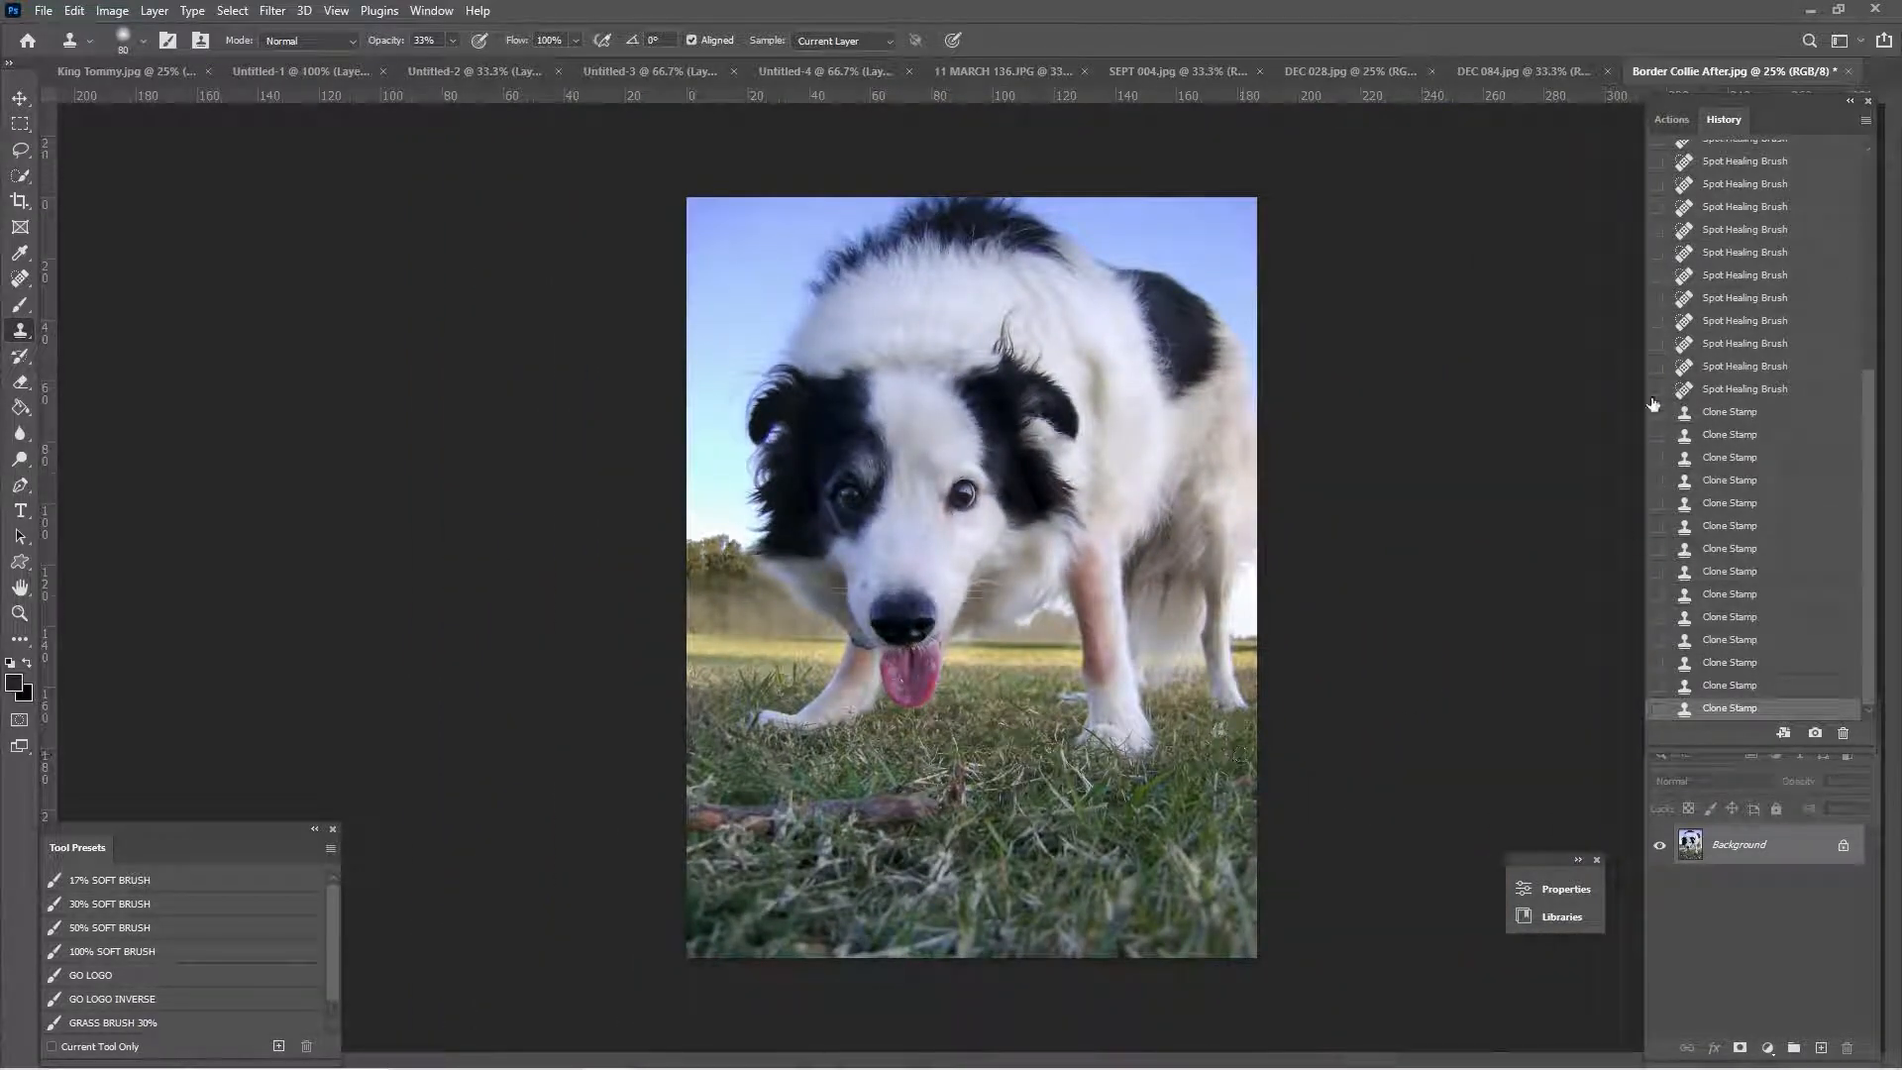
pyautogui.scroll(4, 951, 657)
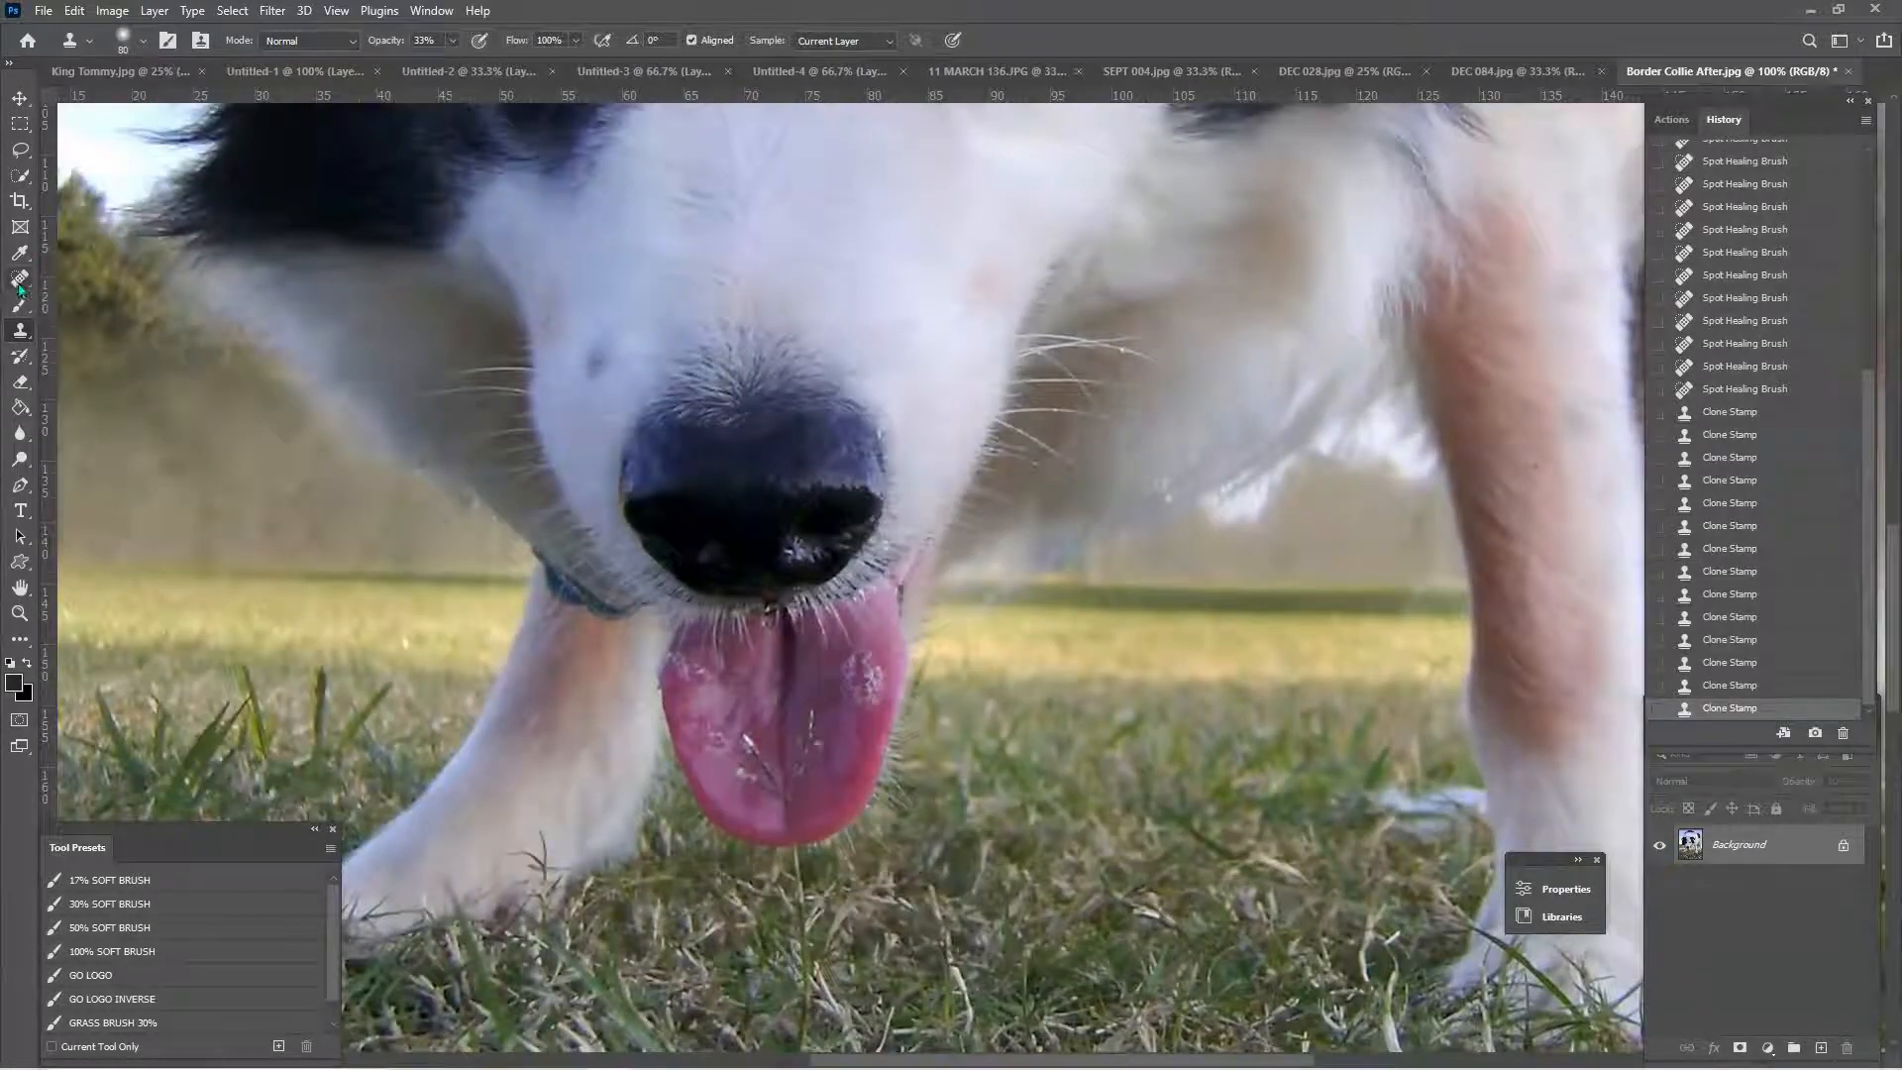
pyautogui.click(20, 281)
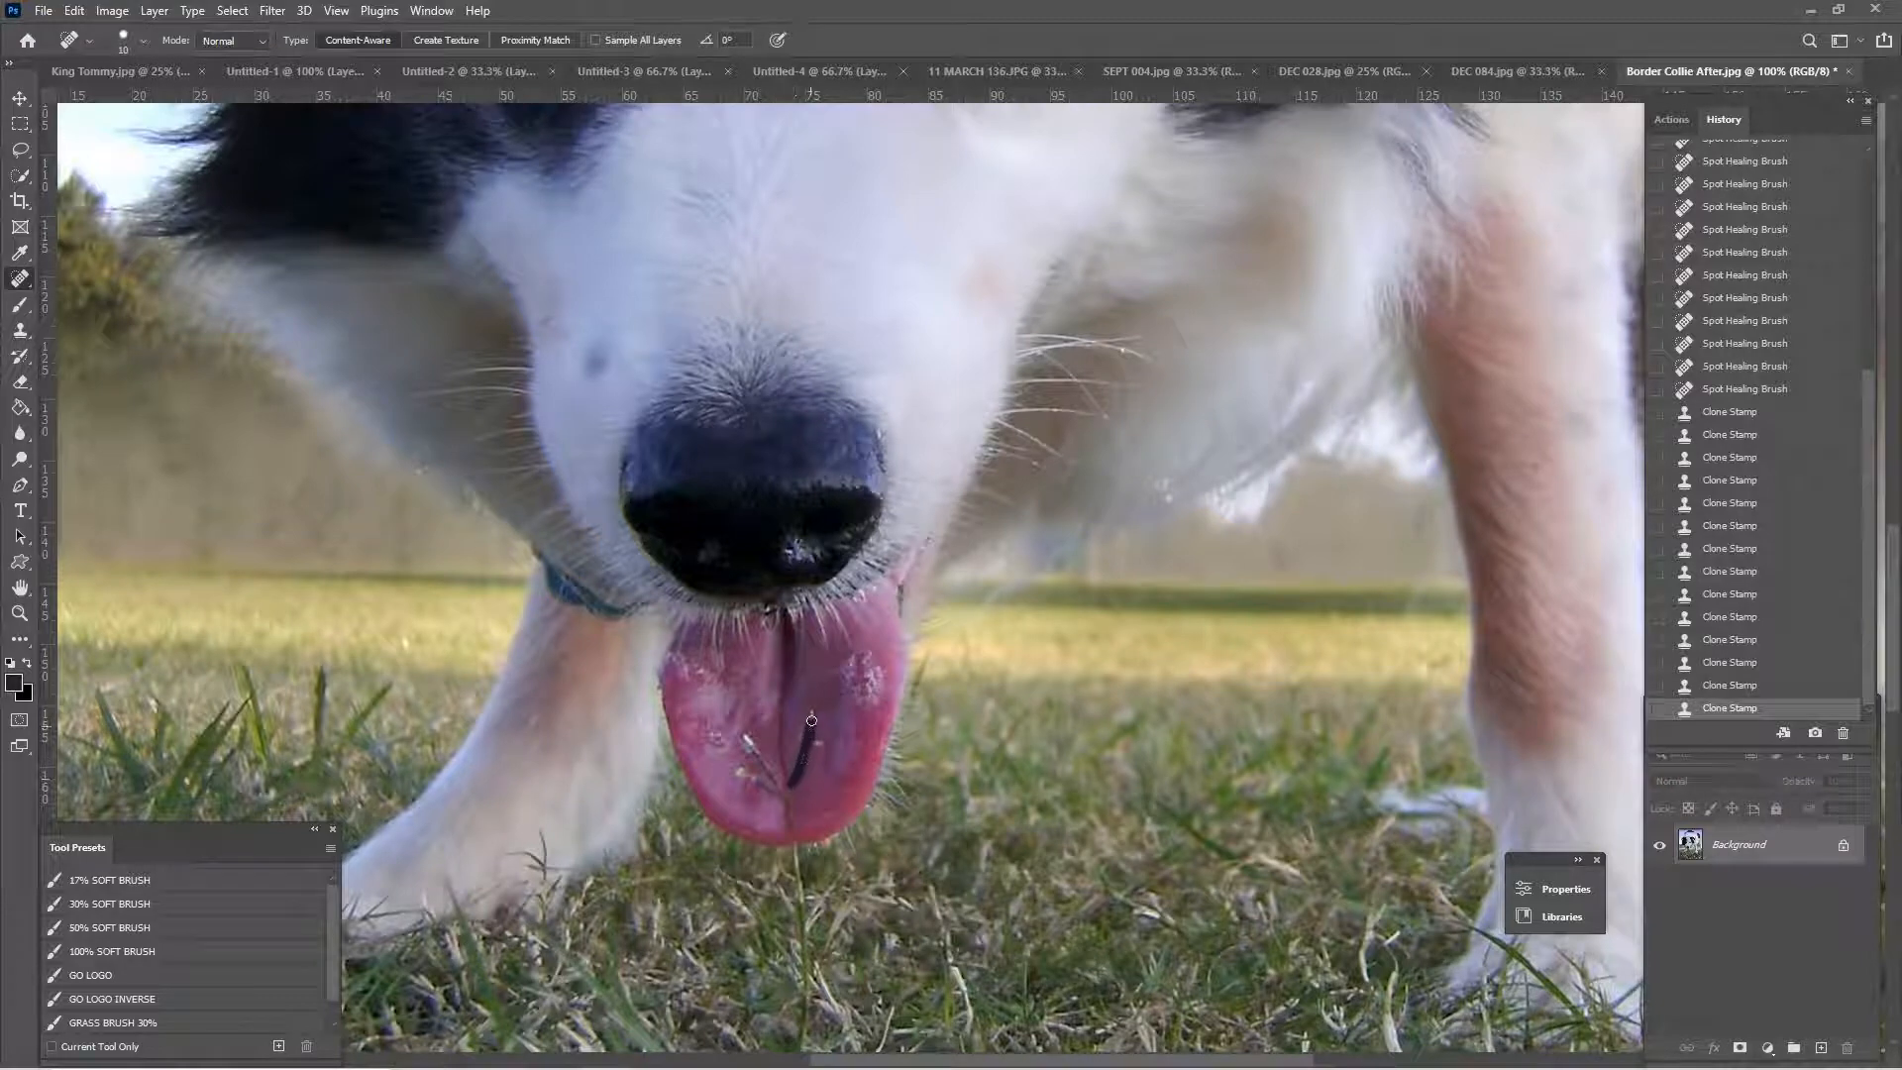
pyautogui.moveTo(812, 720); pyautogui.dragTo(816, 702)
pyautogui.click(790, 789)
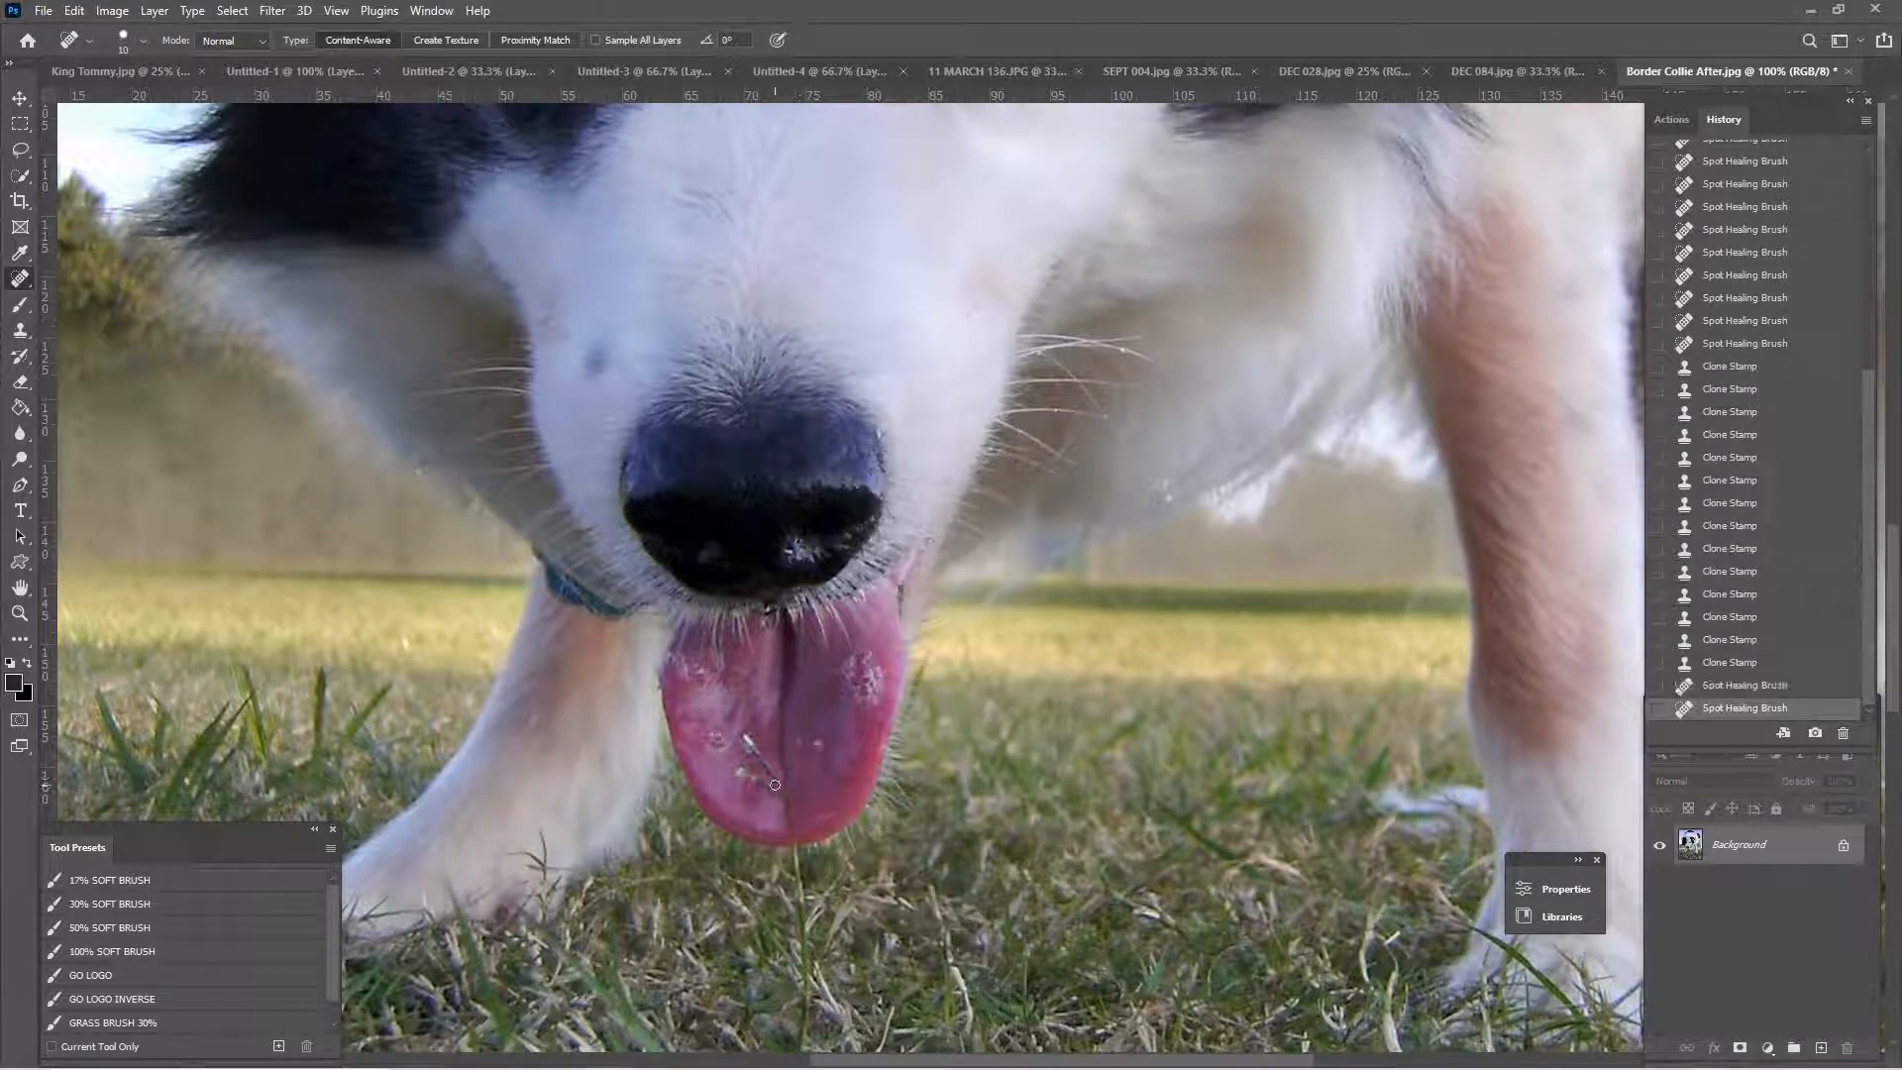
pyautogui.moveTo(773, 787)
pyautogui.mouseDown()
pyautogui.moveTo(745, 733)
pyautogui.moveTo(767, 783)
pyautogui.moveTo(739, 780)
pyautogui.moveTo(743, 759)
pyautogui.moveTo(788, 793)
pyautogui.mouseUp()
pyautogui.click(748, 764)
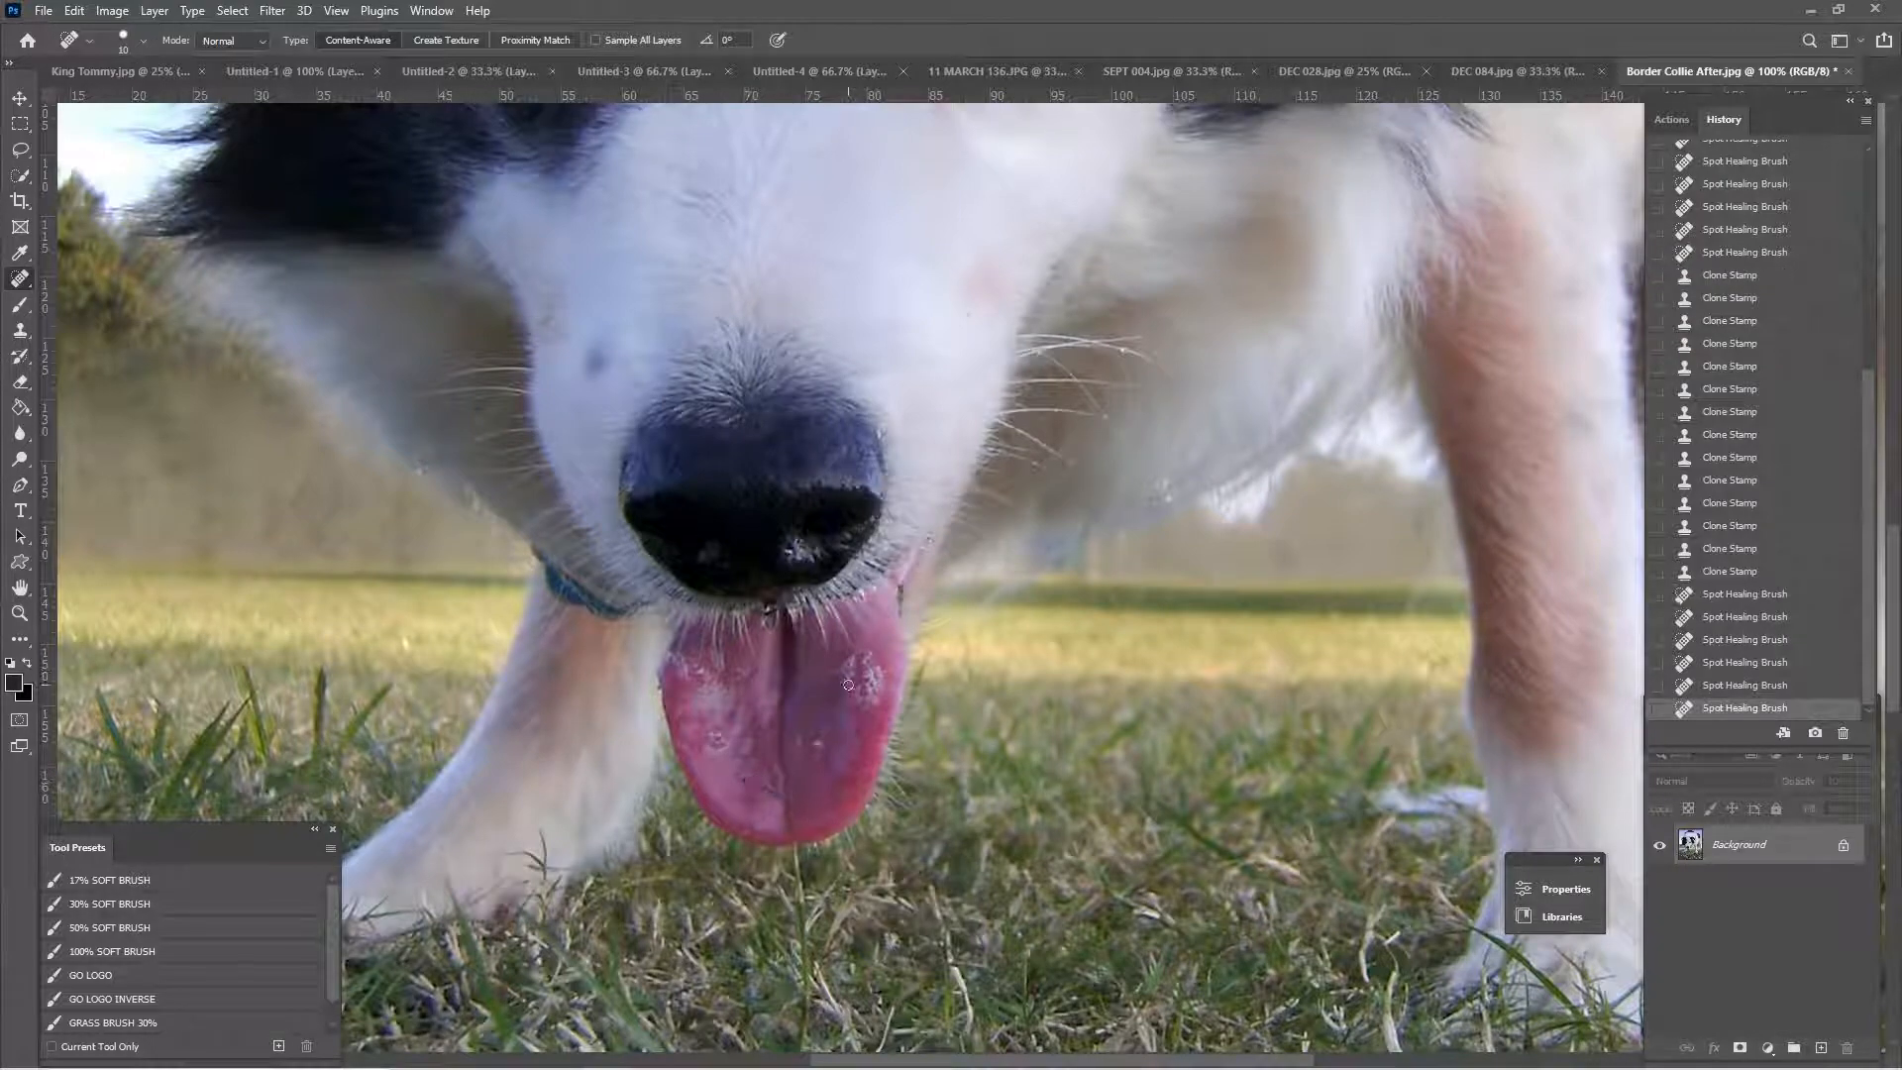
pyautogui.click(748, 774)
pyautogui.moveTo(728, 783); pyautogui.dragTo(727, 785)
pyautogui.moveTo(828, 769); pyautogui.dragTo(849, 700)
# - Heal the leftover seam at the tip of the dog's tongue
pyautogui.hotkey('ctrl', '-')
pyautogui.hotkey('ctrl', '-')
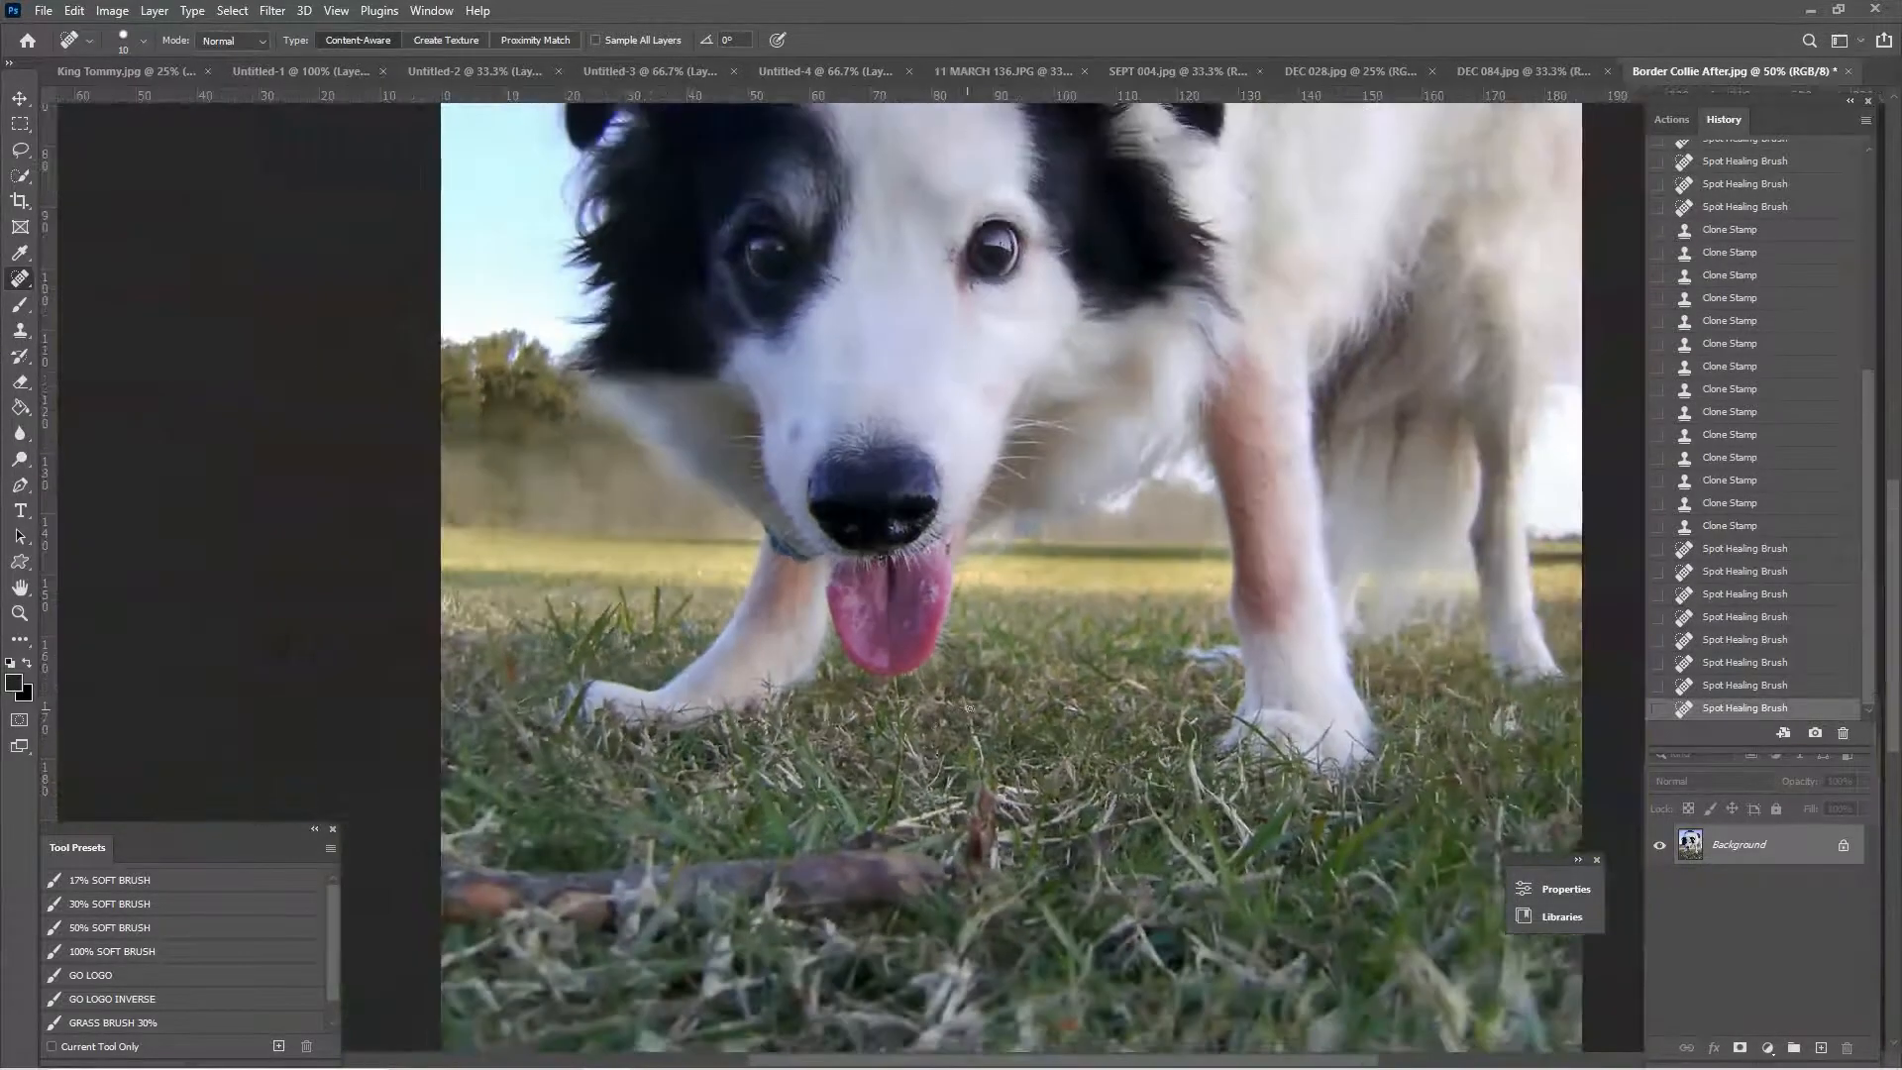
pyautogui.moveTo(1040, 631)
pyautogui.mouseDown()
pyautogui.moveTo(1023, 849)
pyautogui.moveTo(1052, 645)
pyautogui.mouseUp()
pyautogui.hotkey('ctrl', '+')
pyautogui.hotkey('ctrl', '+')
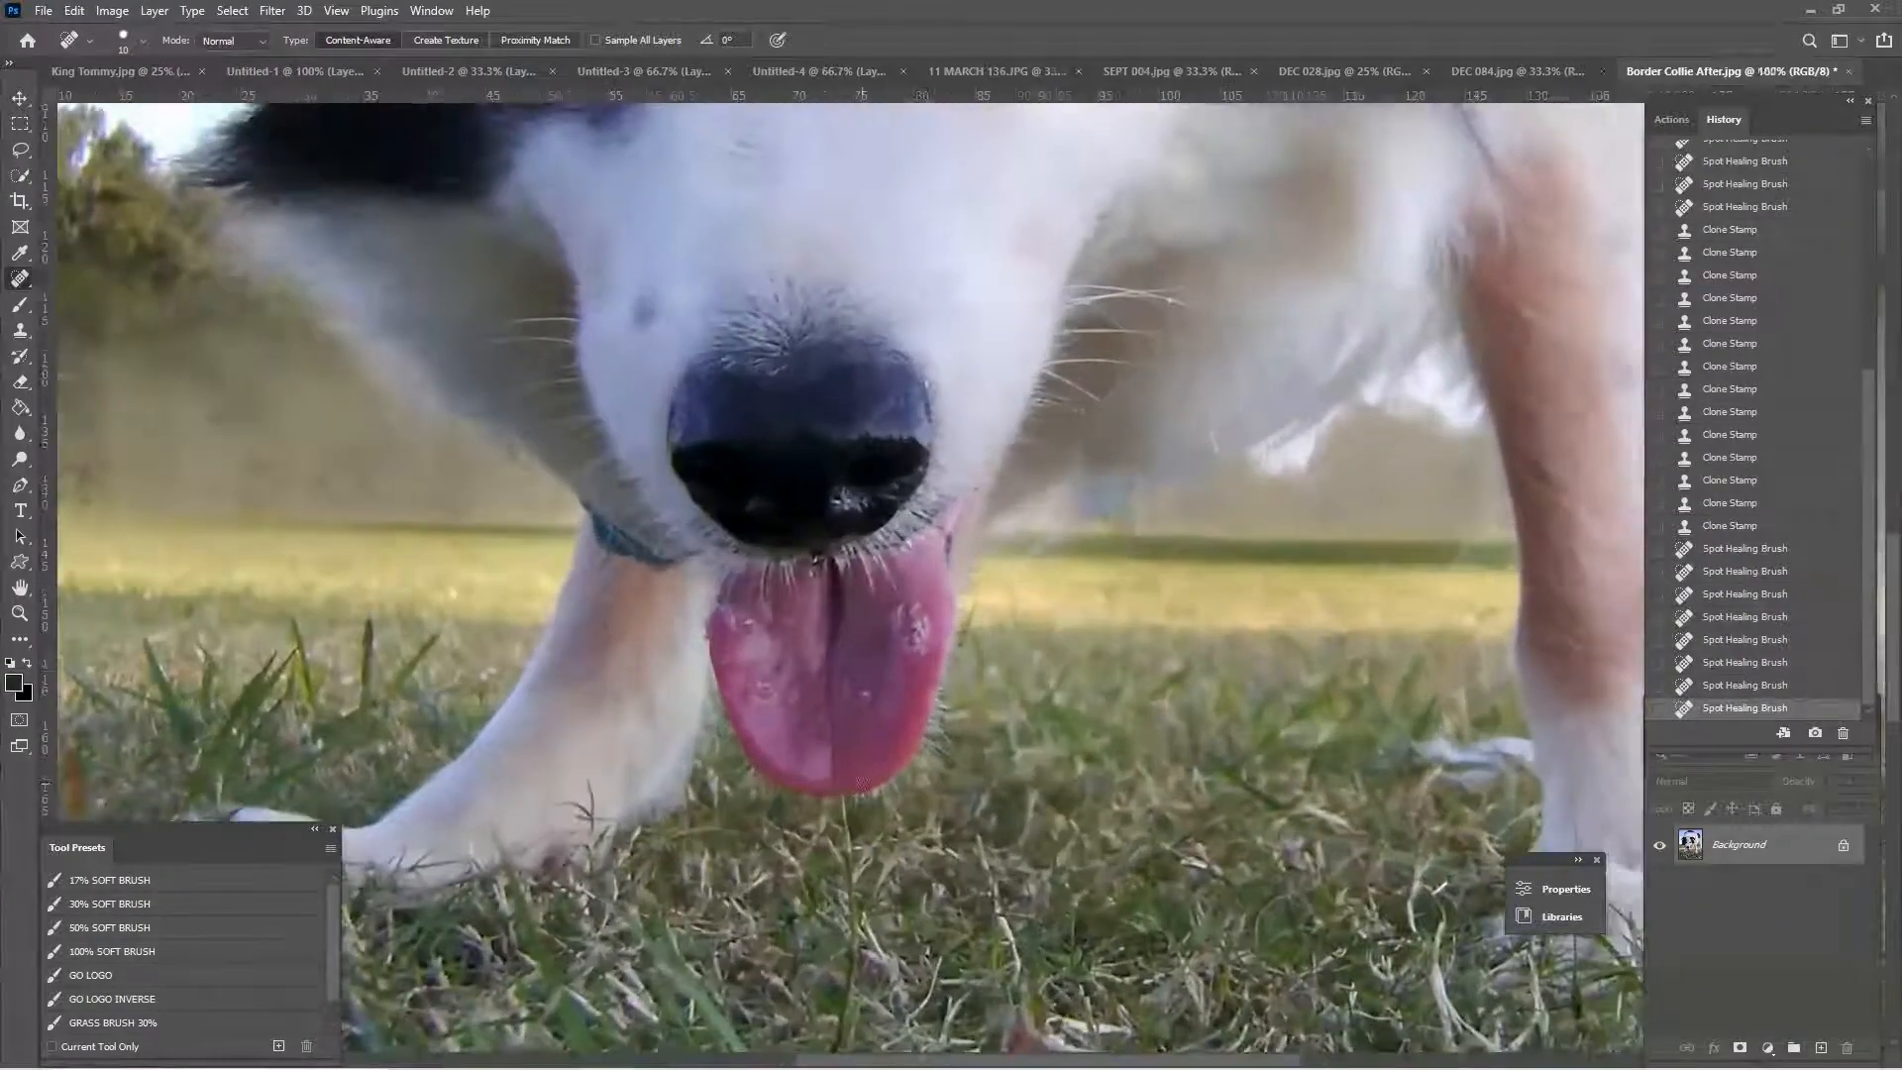
pyautogui.moveTo(840, 793); pyautogui.dragTo(837, 750)
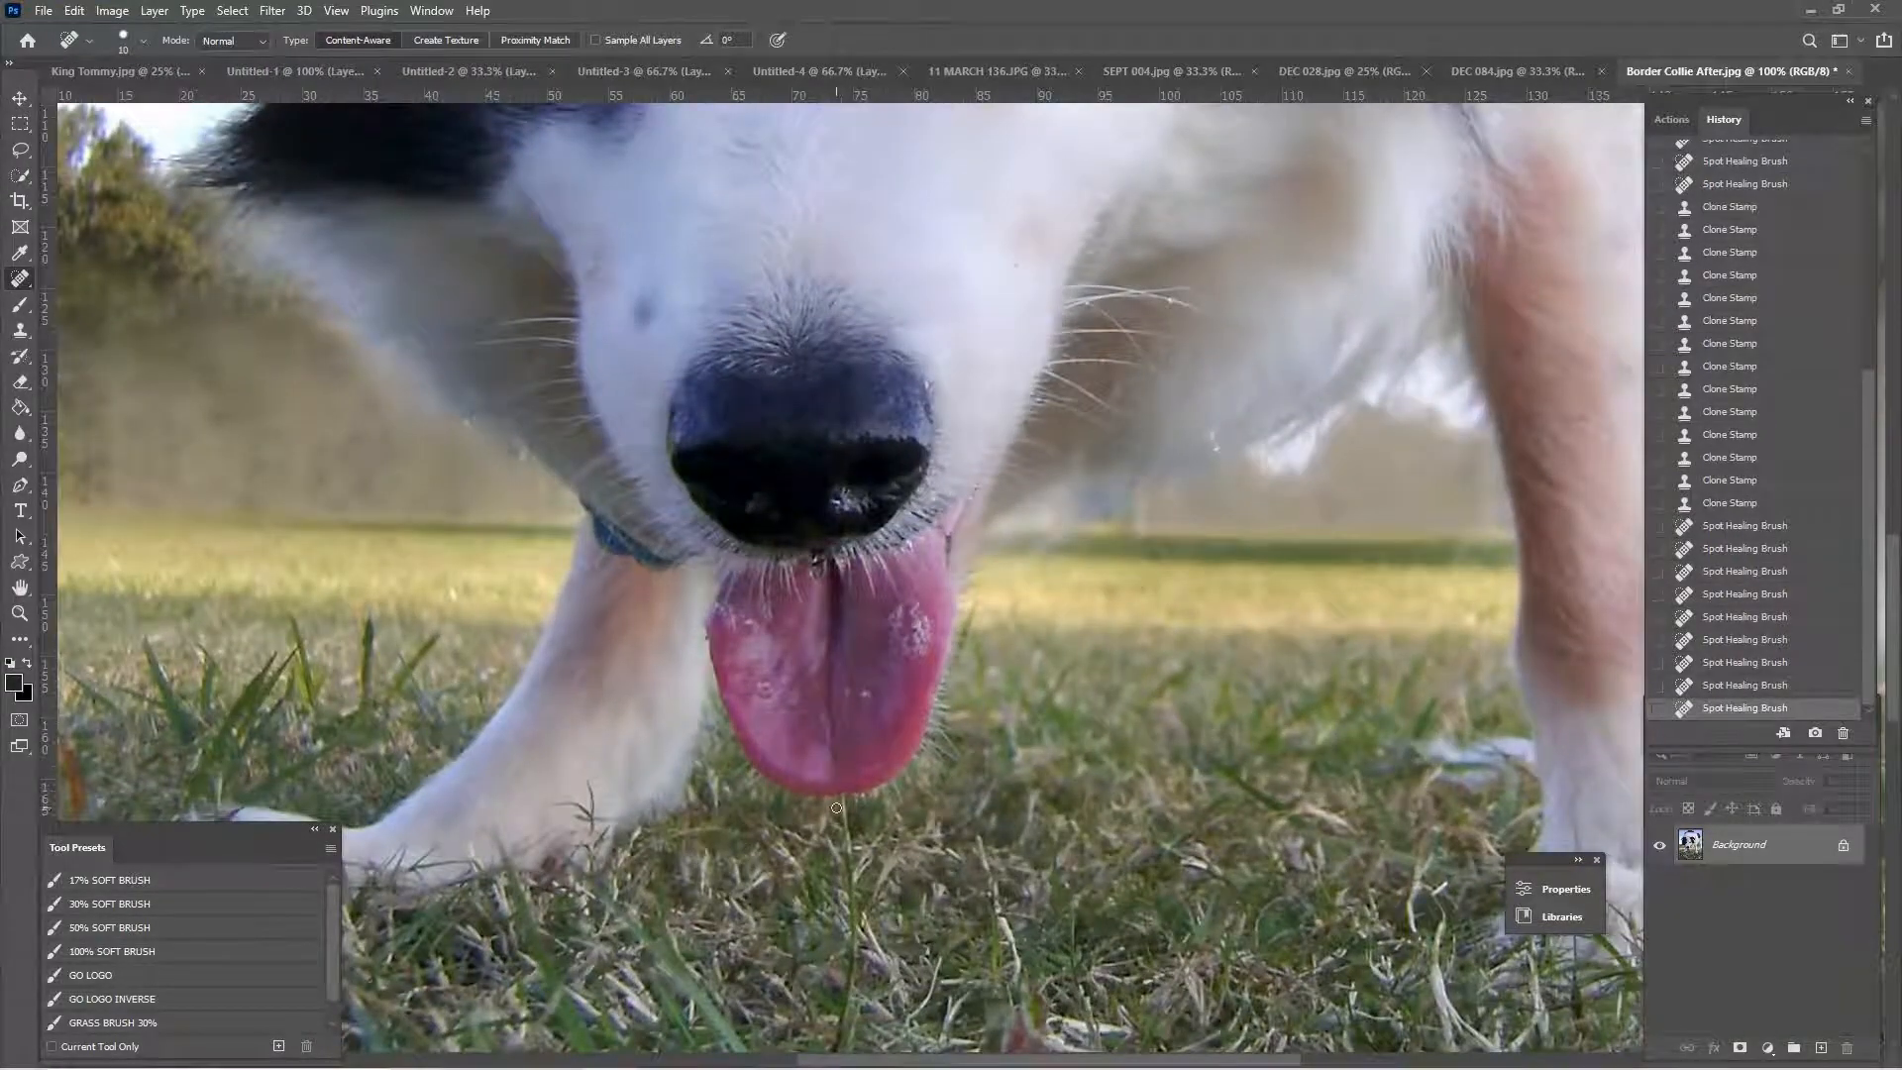
# - Remove the tall grass stem below the tongue with the Spot Healing Brush enlarged to 25 pixels
pyautogui.moveTo(842, 830); pyautogui.dragTo(842, 844)
pyautogui.moveTo(1012, 725); pyautogui.dragTo(1016, 698)
pyautogui.press(']')
pyautogui.press(']')
pyautogui.press(']')
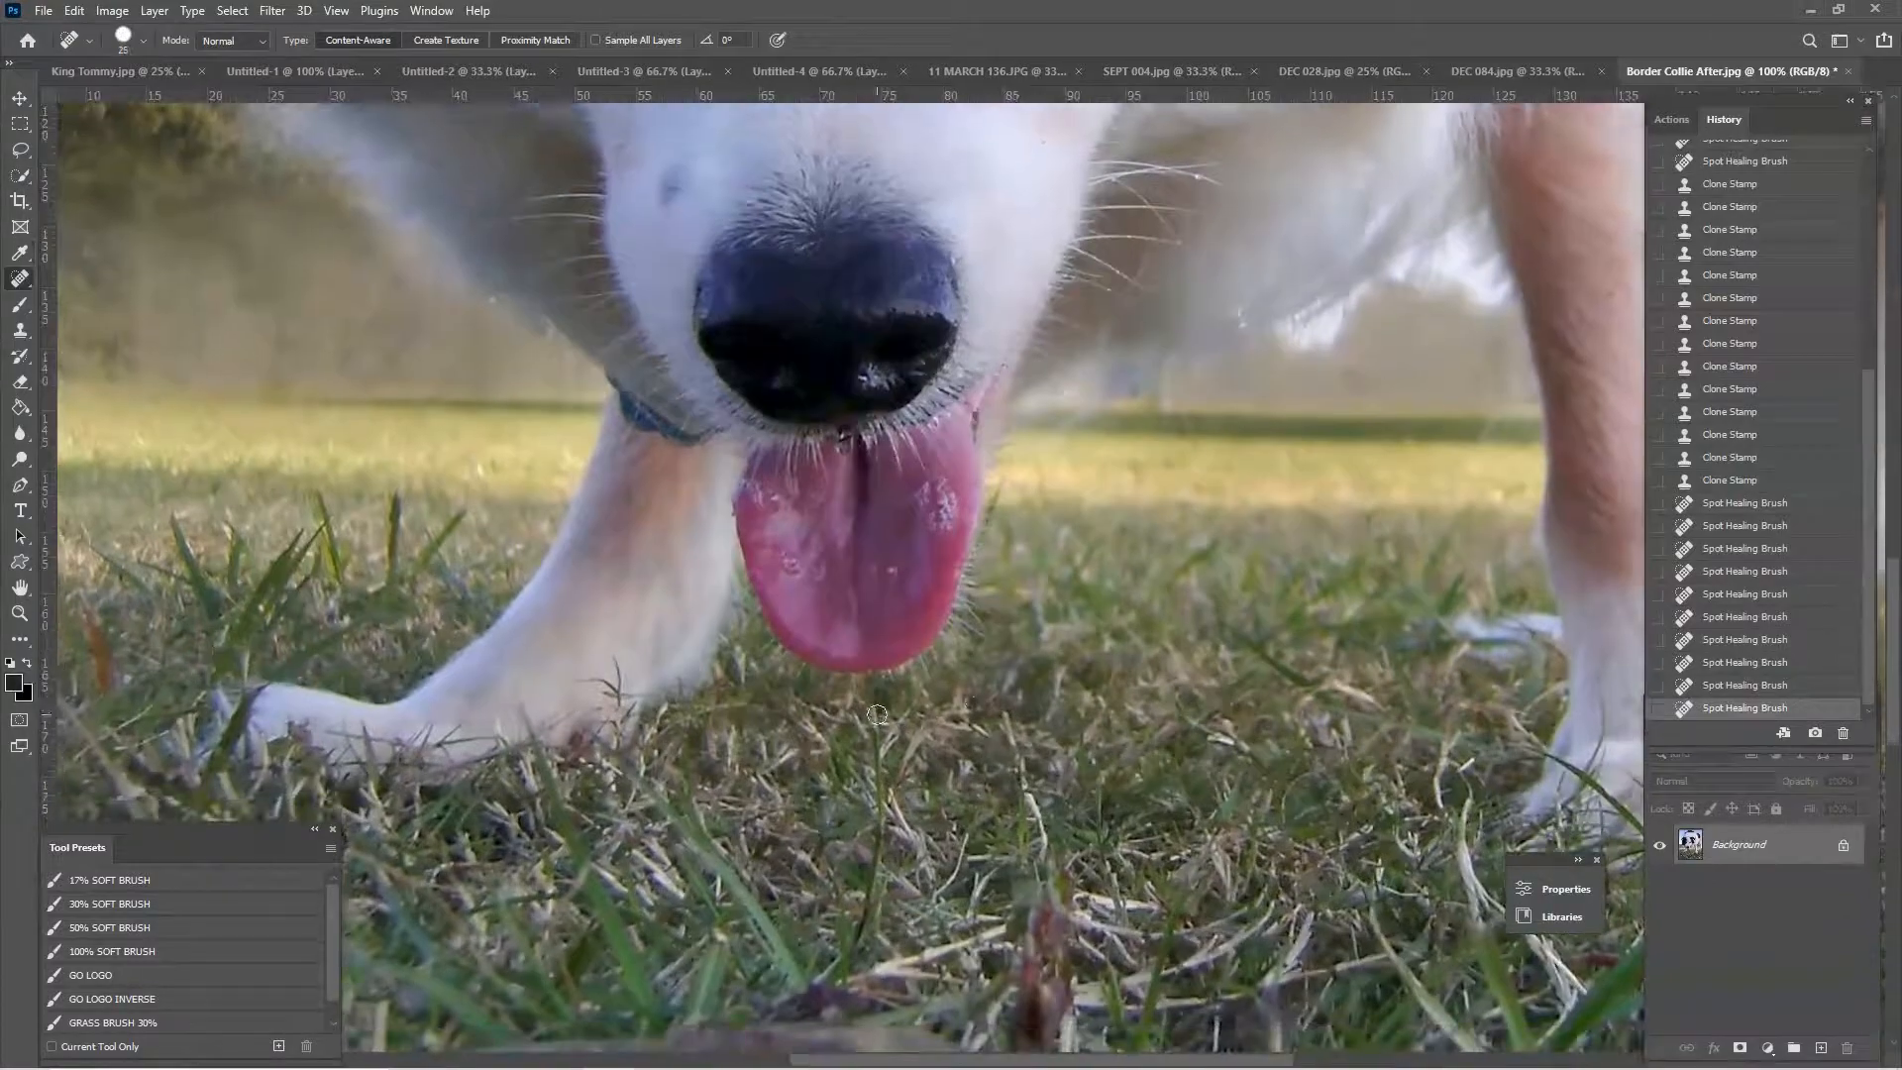
pyautogui.moveTo(875, 710); pyautogui.dragTo(856, 828)
pyautogui.click(873, 706)
pyautogui.moveTo(969, 768)
pyautogui.mouseDown()
pyautogui.moveTo(1076, 564)
pyautogui.moveTo(989, 693)
pyautogui.moveTo(996, 735)
pyautogui.mouseUp()
# - Display the list of saved actions in place of the edit history
pyautogui.hotkey('ctrl', '-')
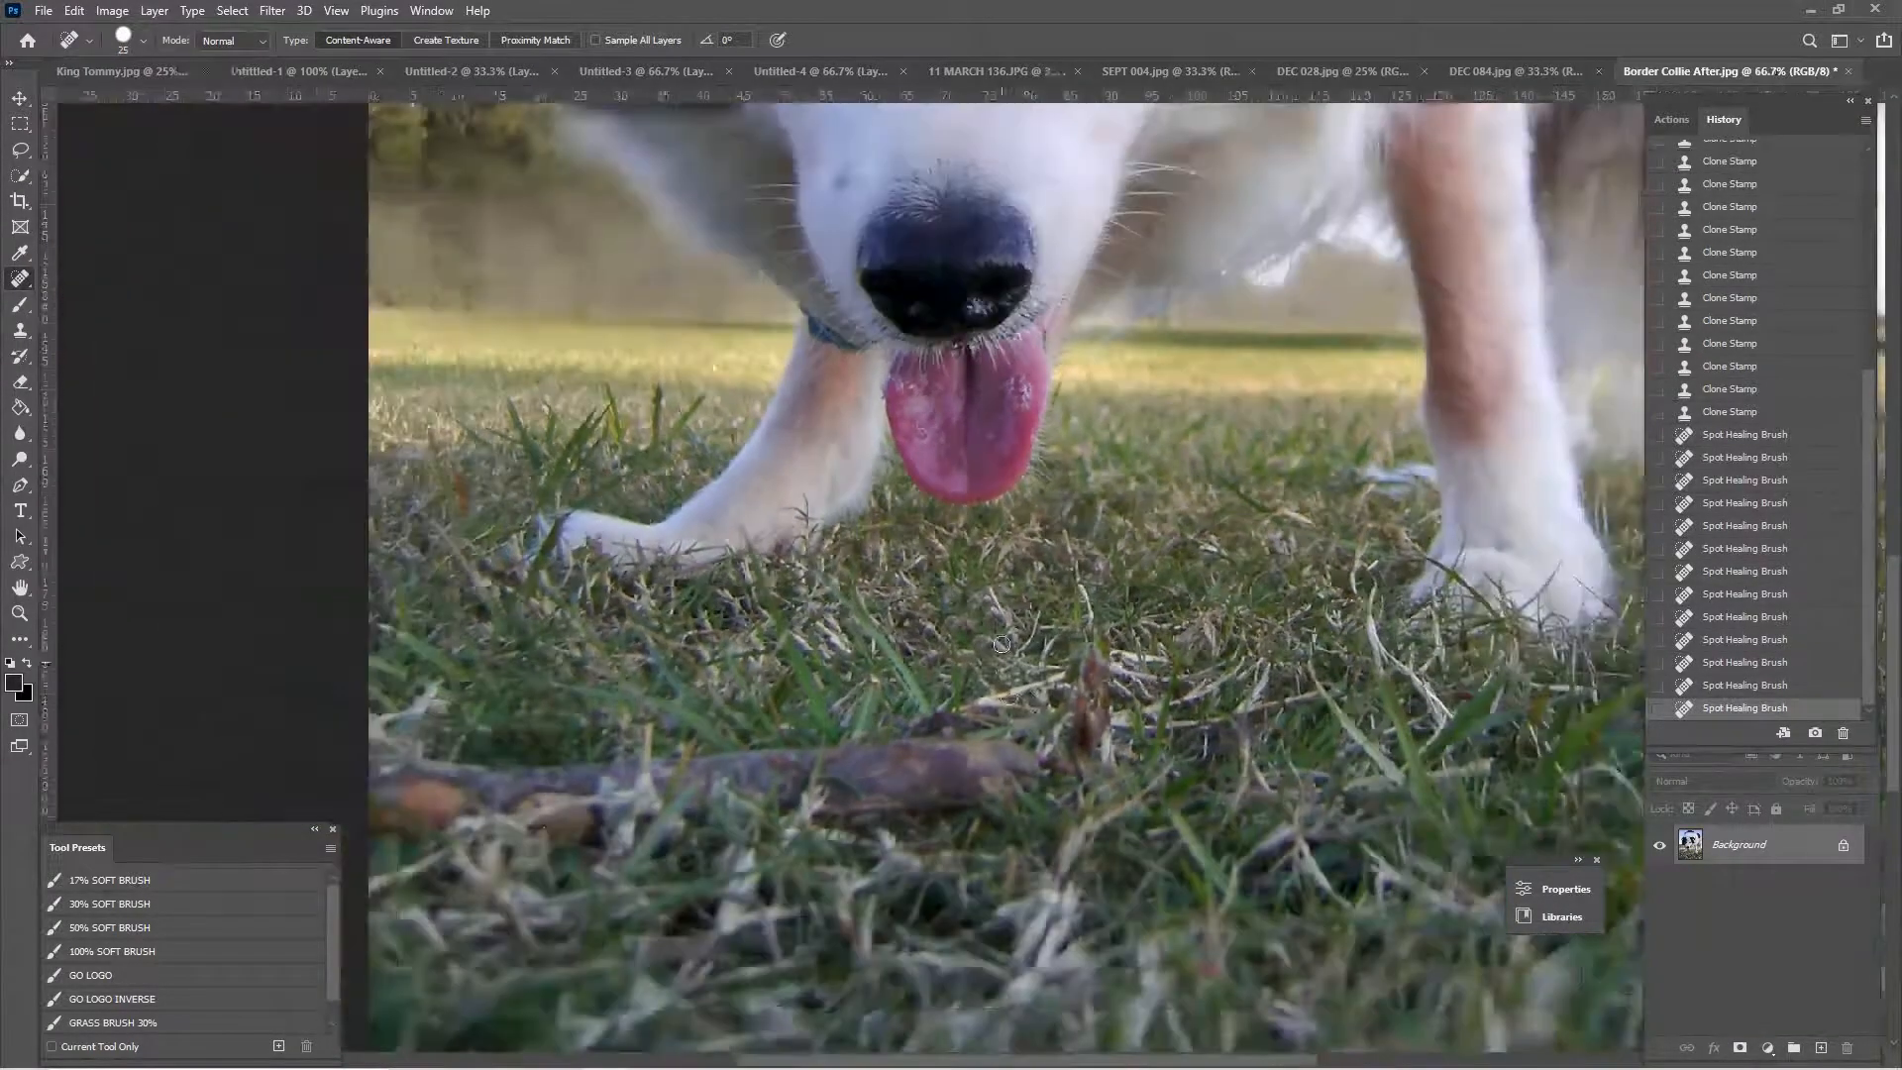
pyautogui.hotkey('ctrl', '-')
pyautogui.moveTo(1225, 575); pyautogui.dragTo(1143, 797)
pyautogui.hotkey('ctrl', '-')
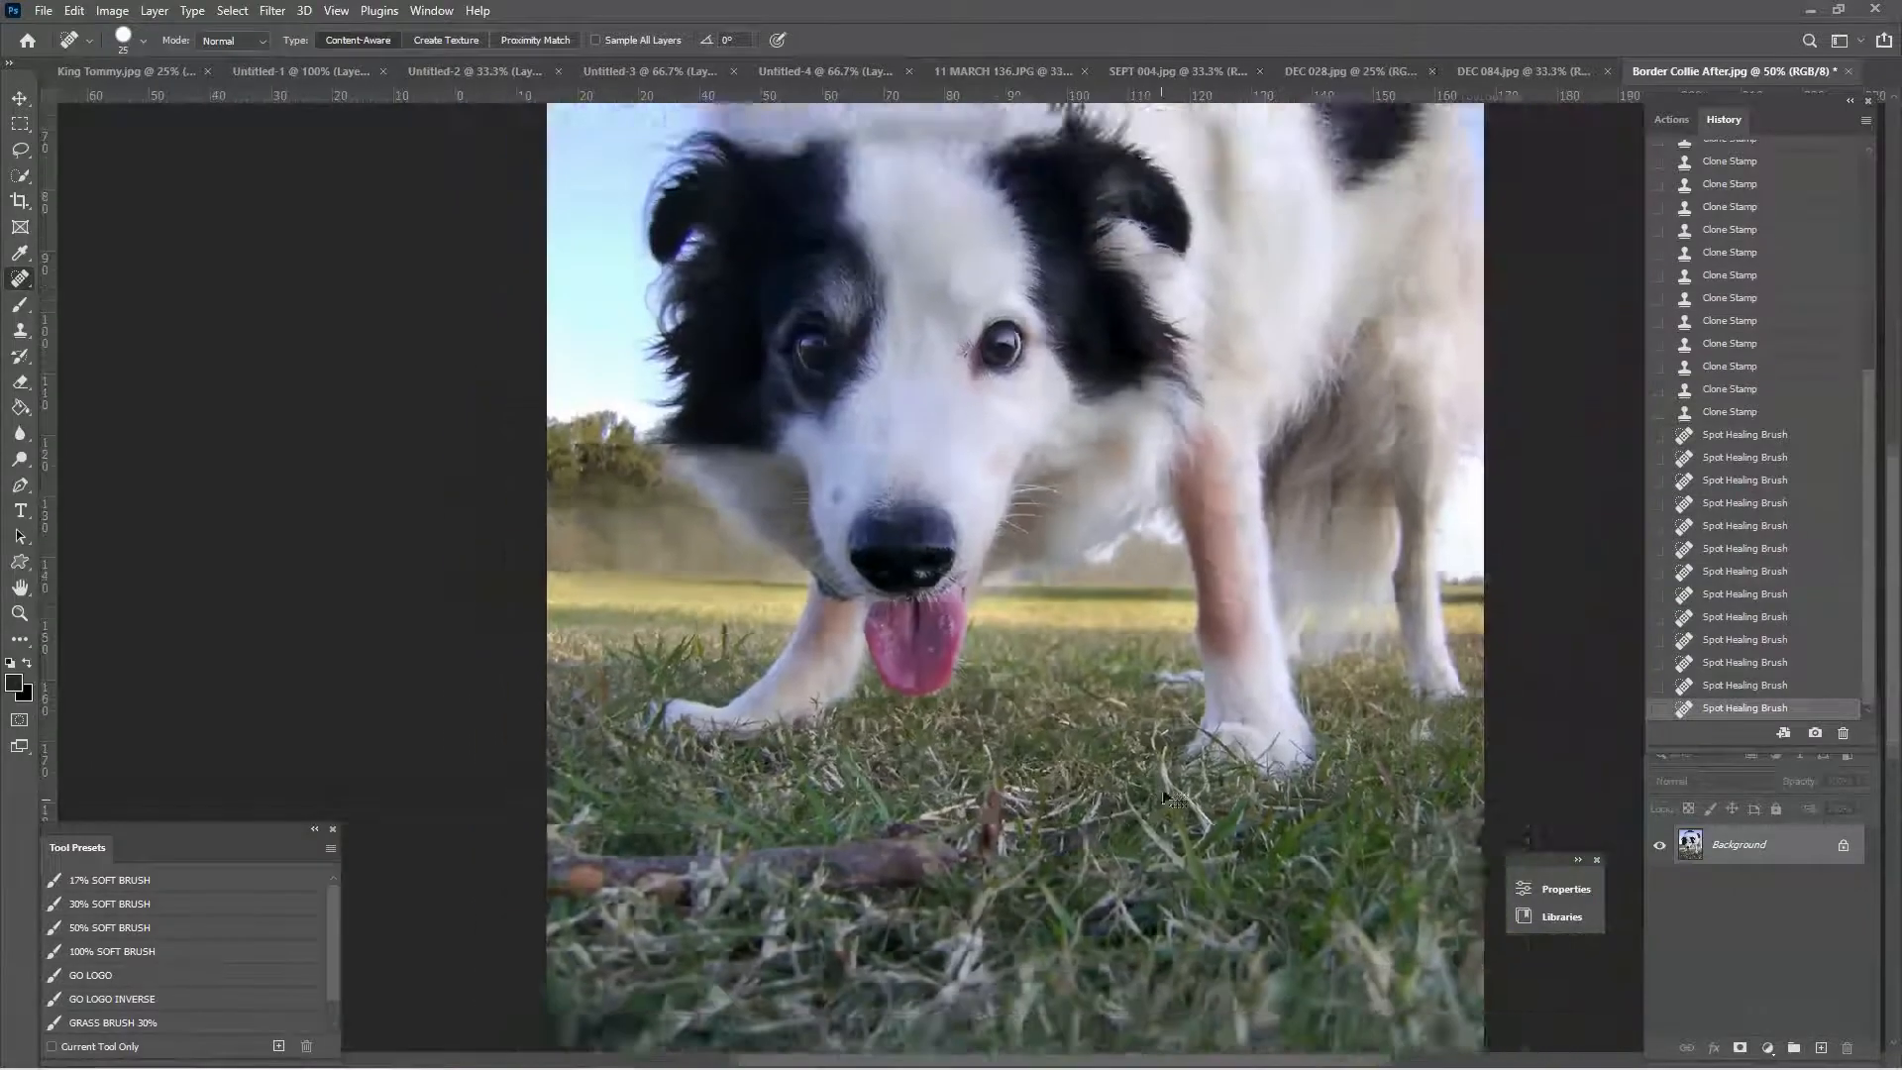
pyautogui.click(1671, 119)
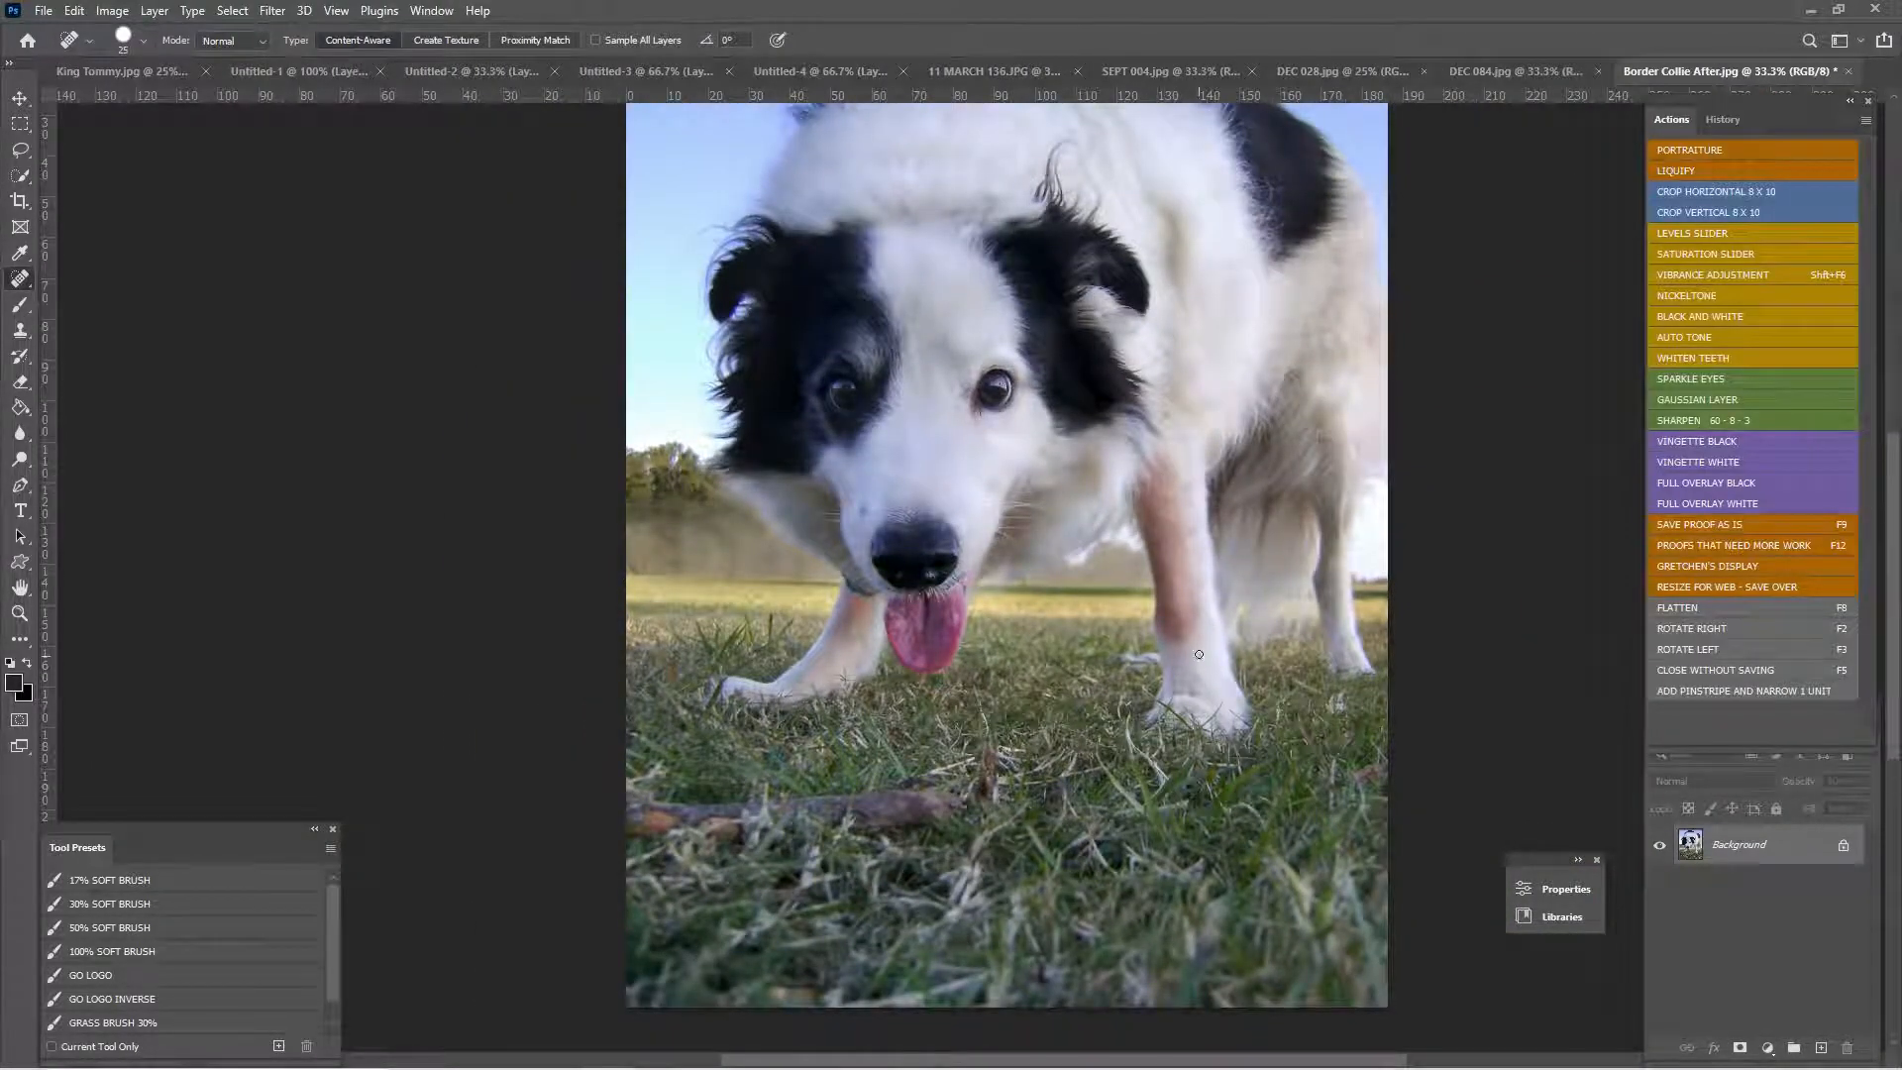
pyautogui.hotkey('ctrl', '+')
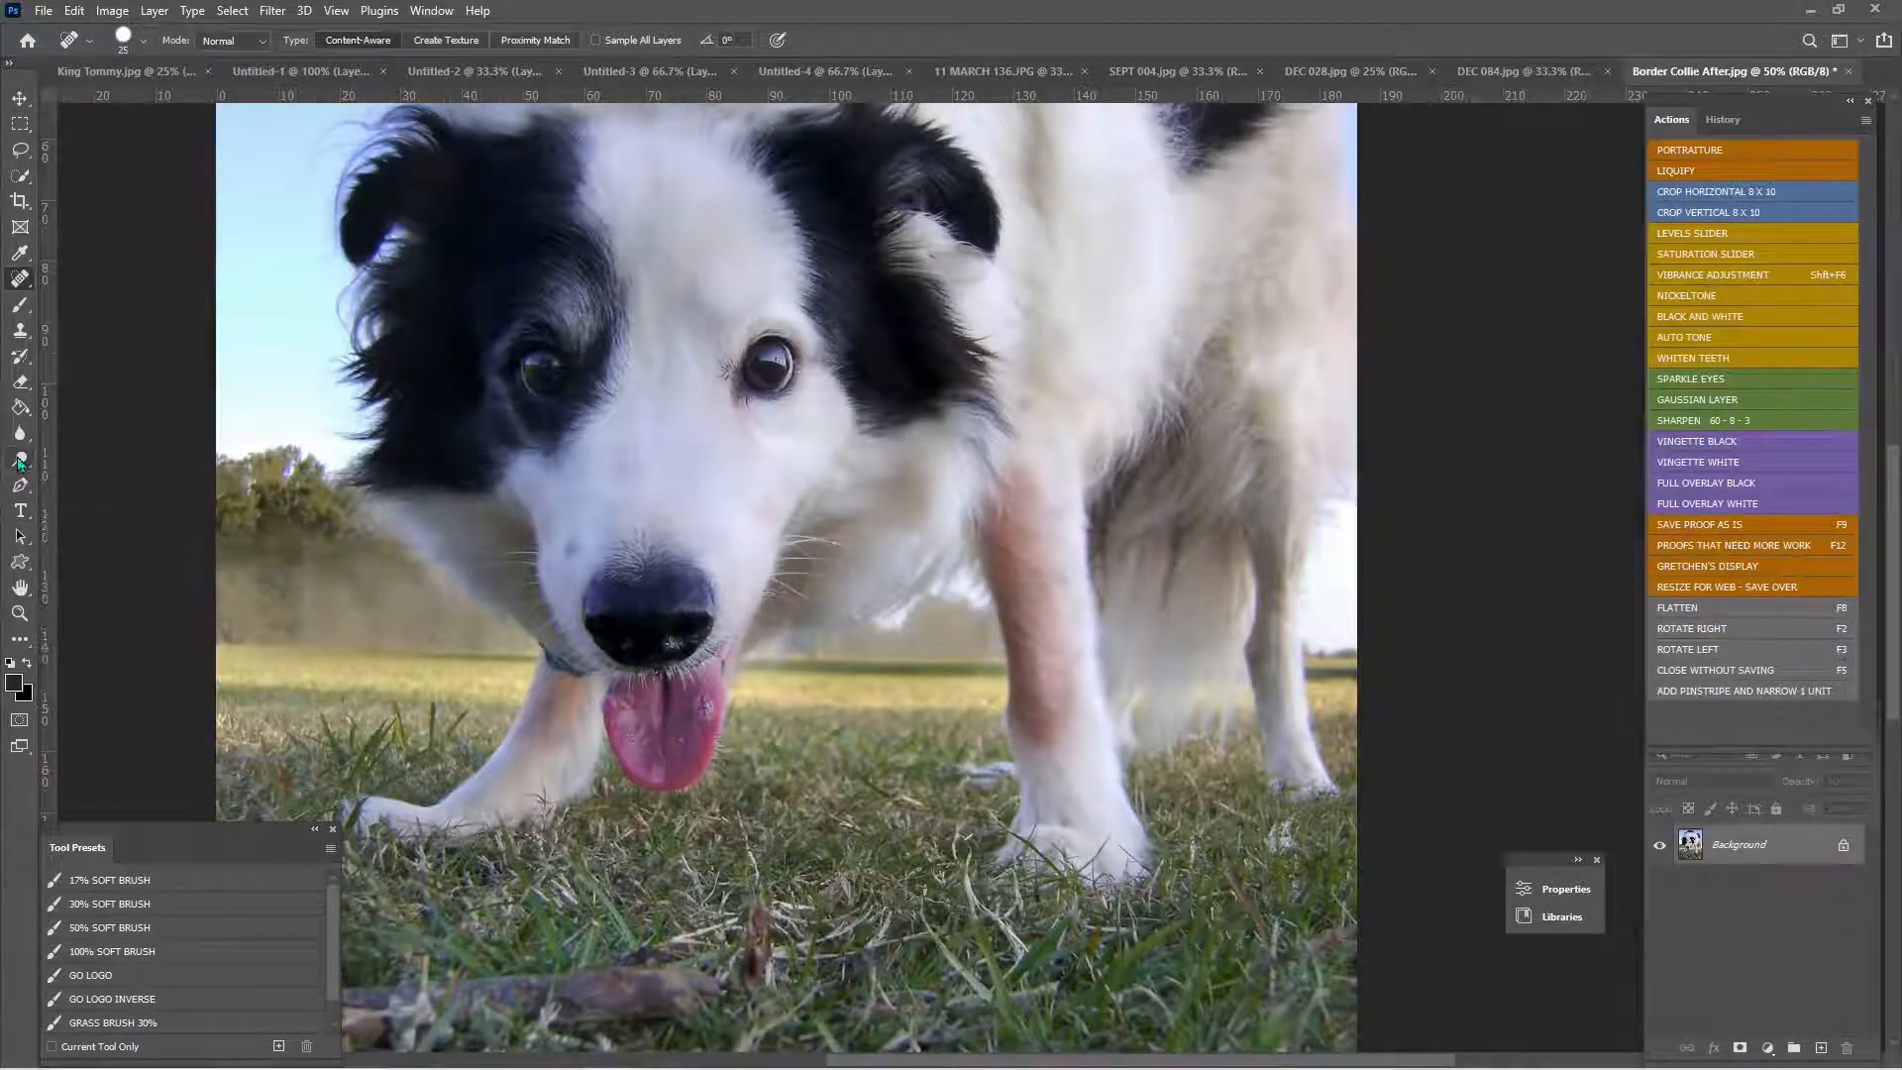
pyautogui.click(20, 462)
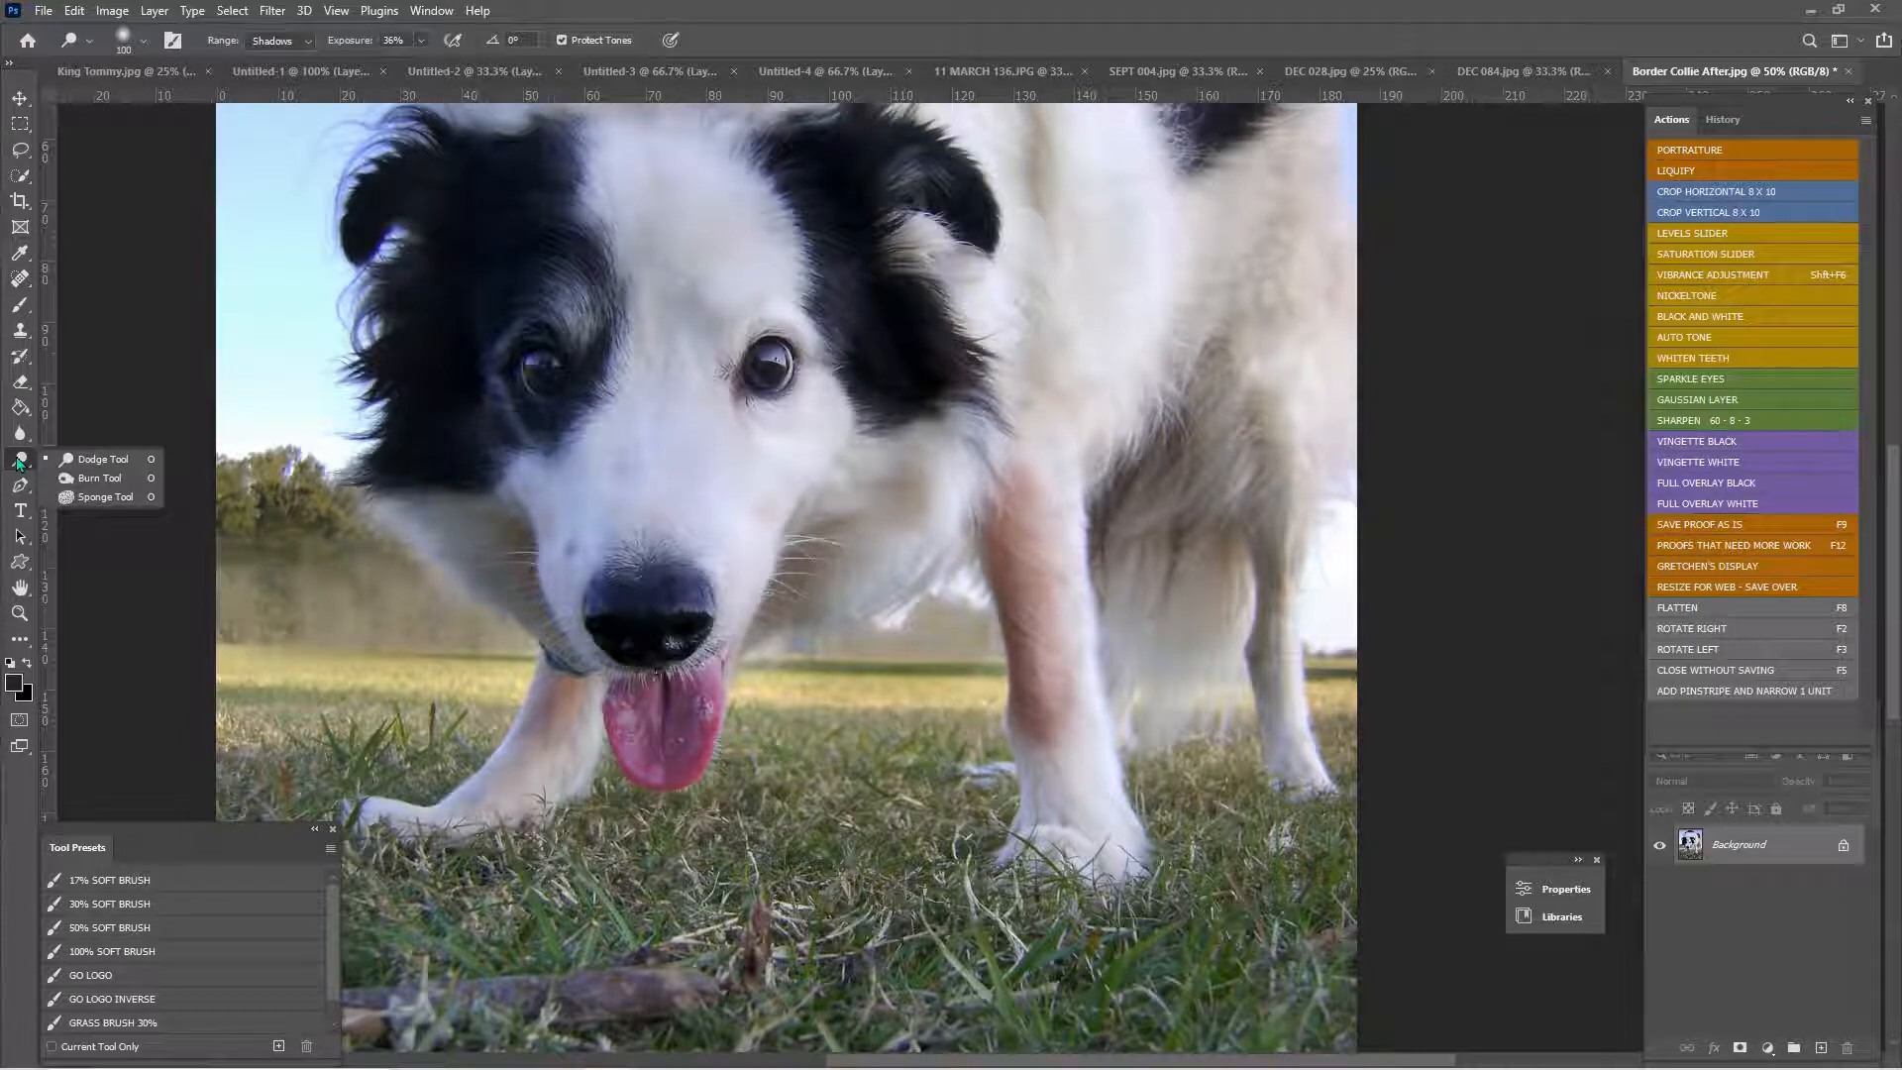
pyautogui.click(99, 477)
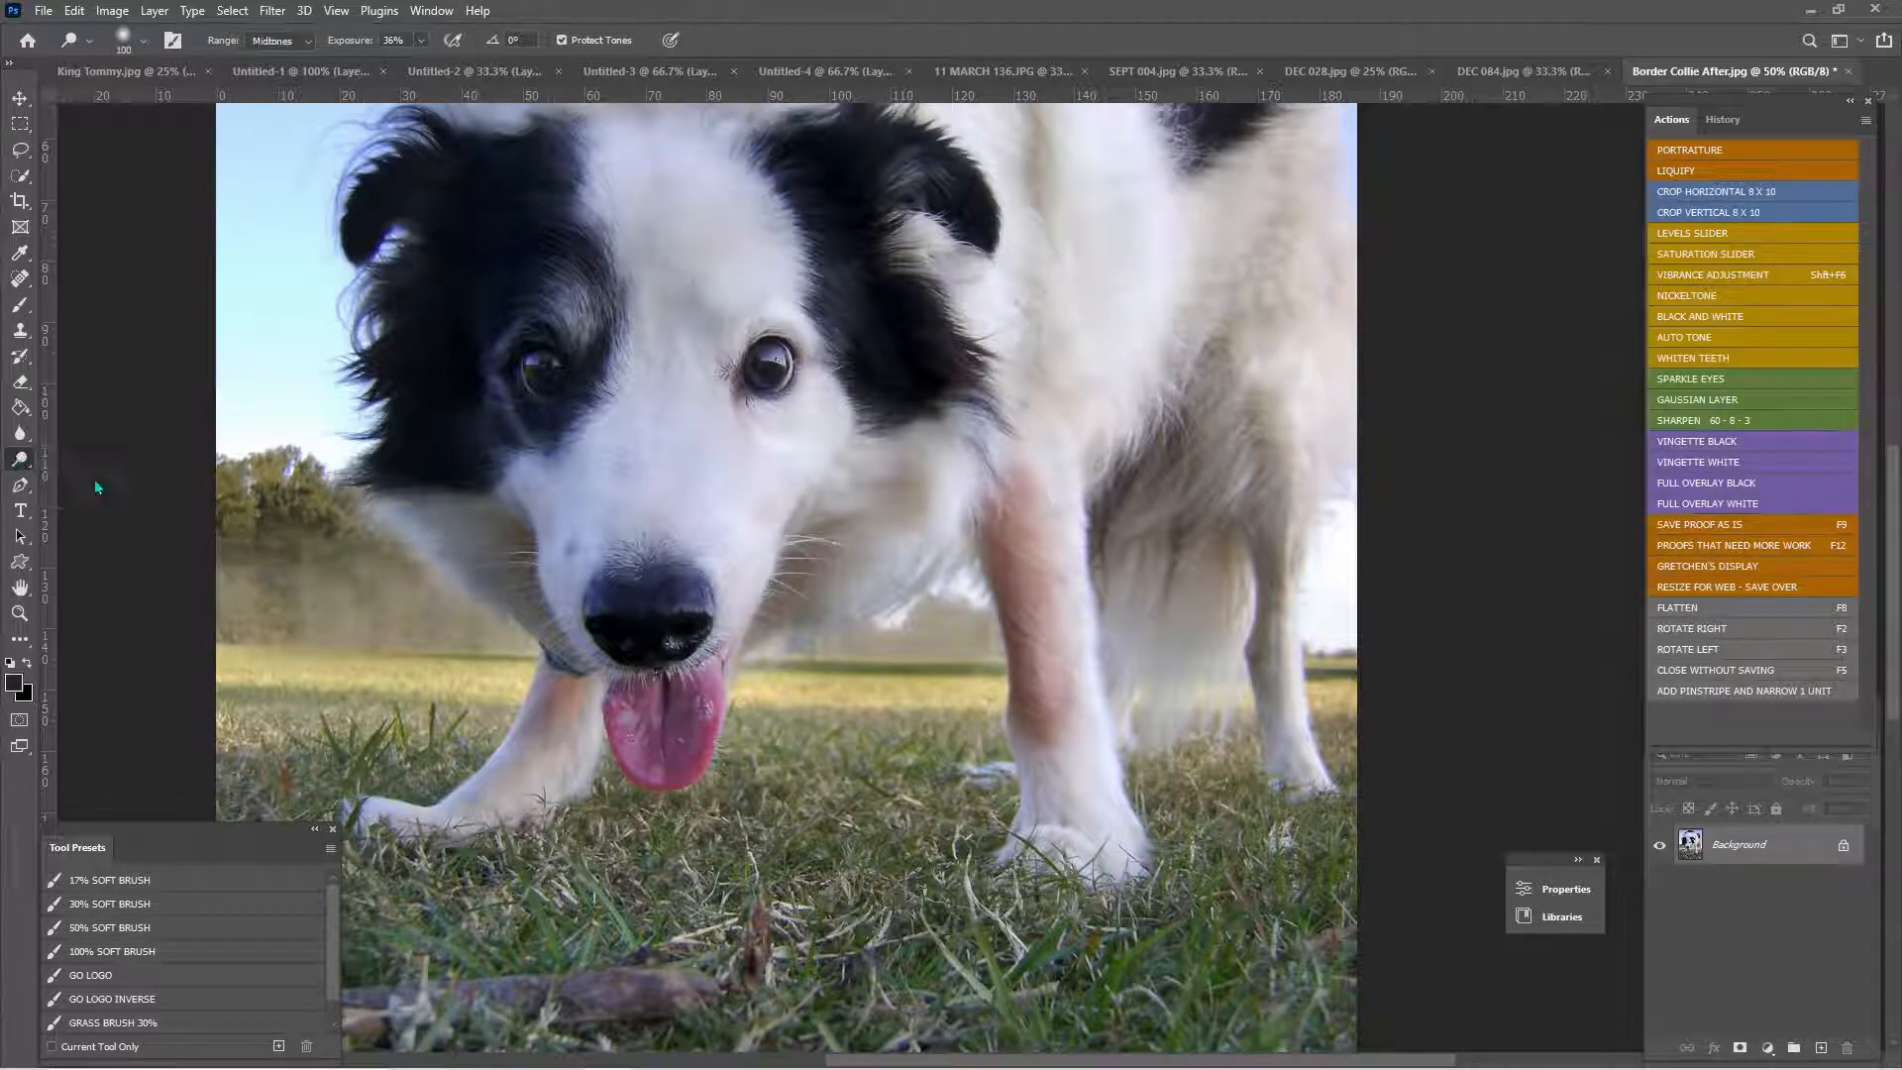
pyautogui.rightClick(20, 458)
pyautogui.click(95, 497)
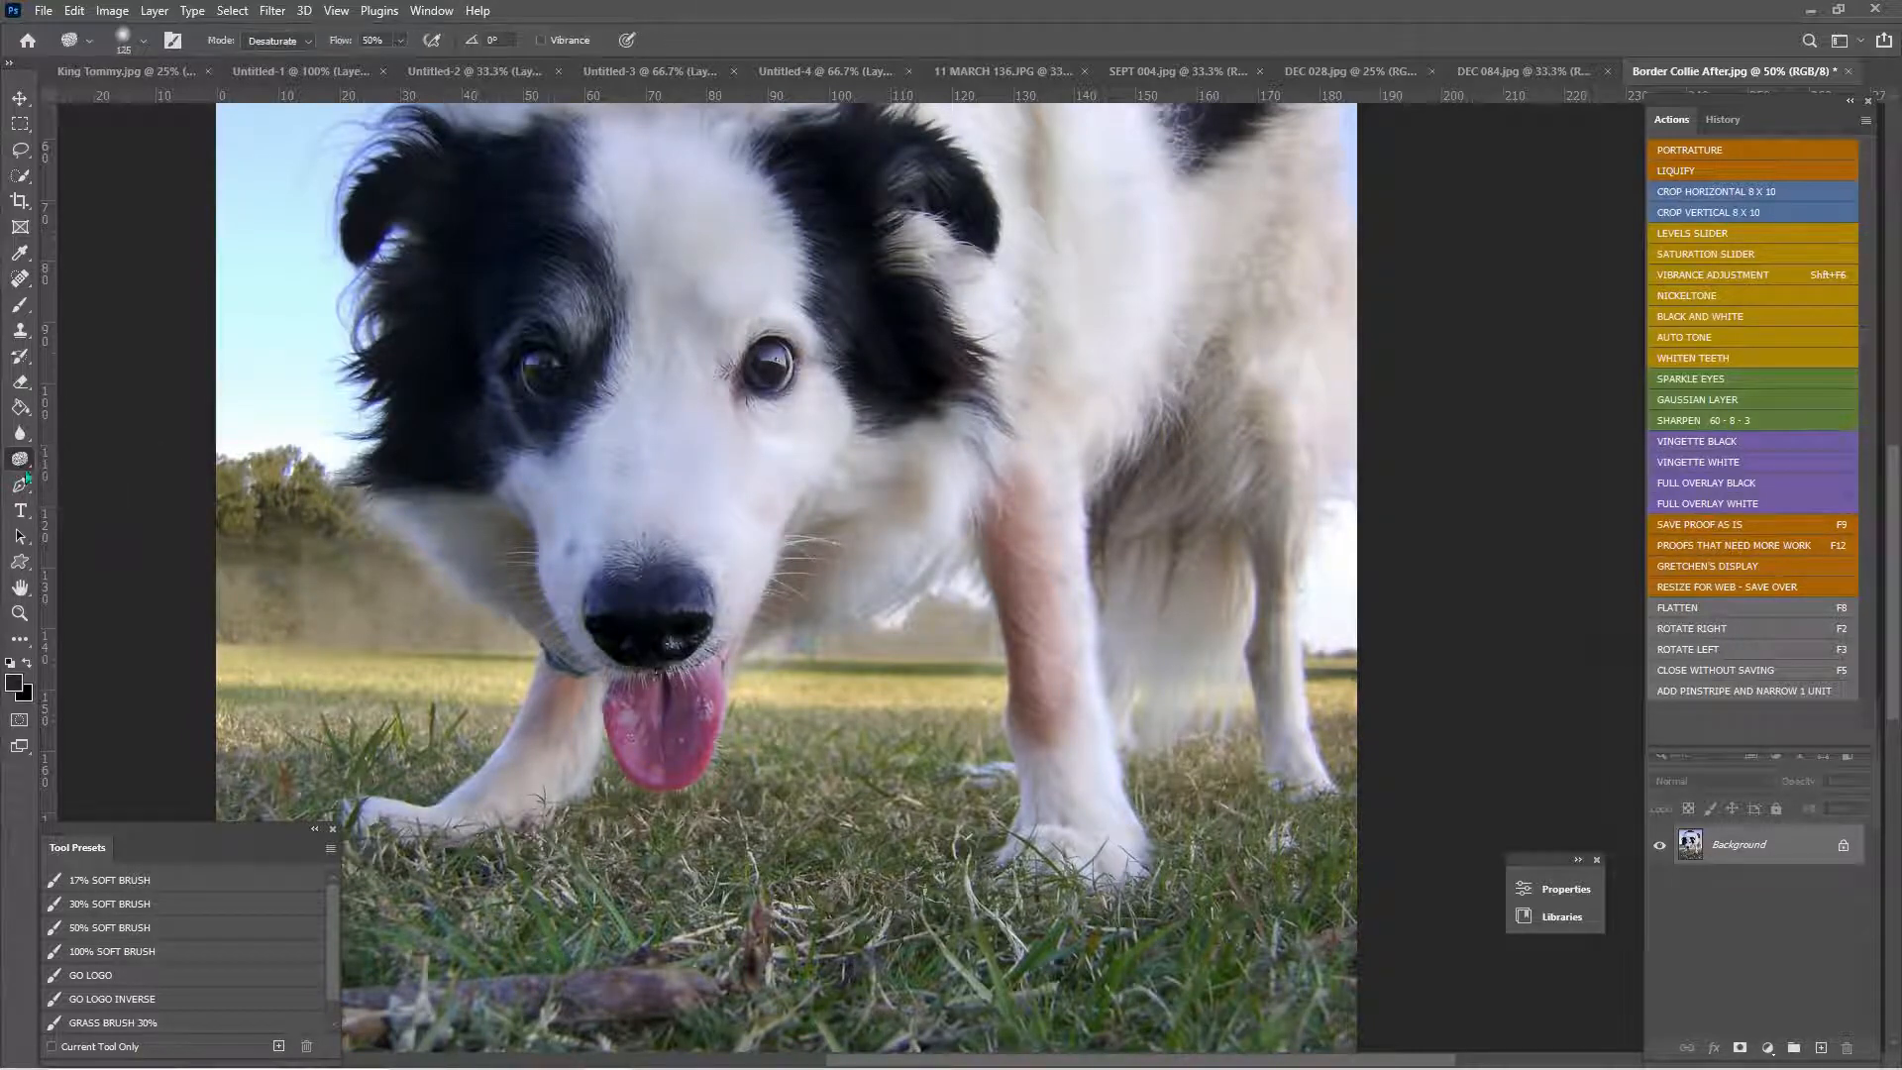
pyautogui.rightClick(20, 459)
pyautogui.click(99, 458)
# - Desaturate the reddish stains on the dog's front legs with the Sponge tool at 50% flow, using a smaller brush for the leg behind the tongue
pyautogui.rightClick(21, 466)
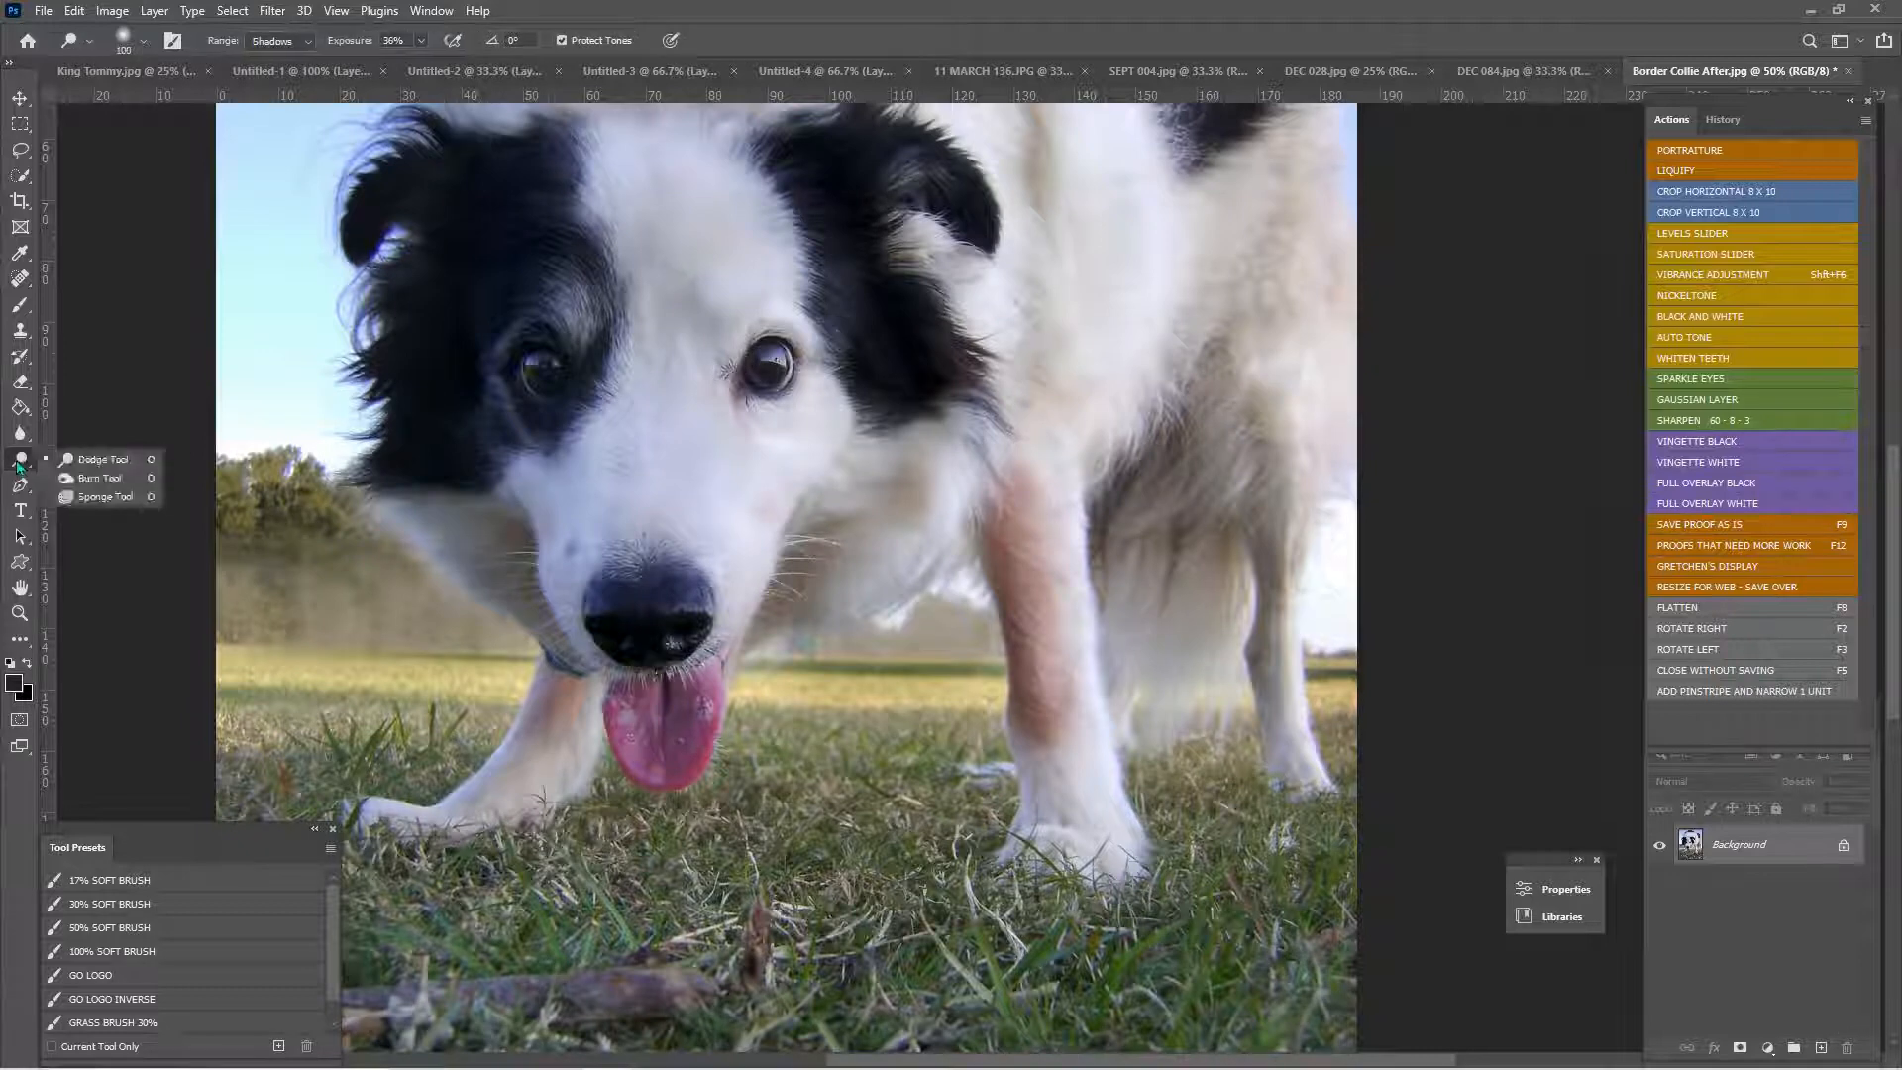
pyautogui.click(103, 498)
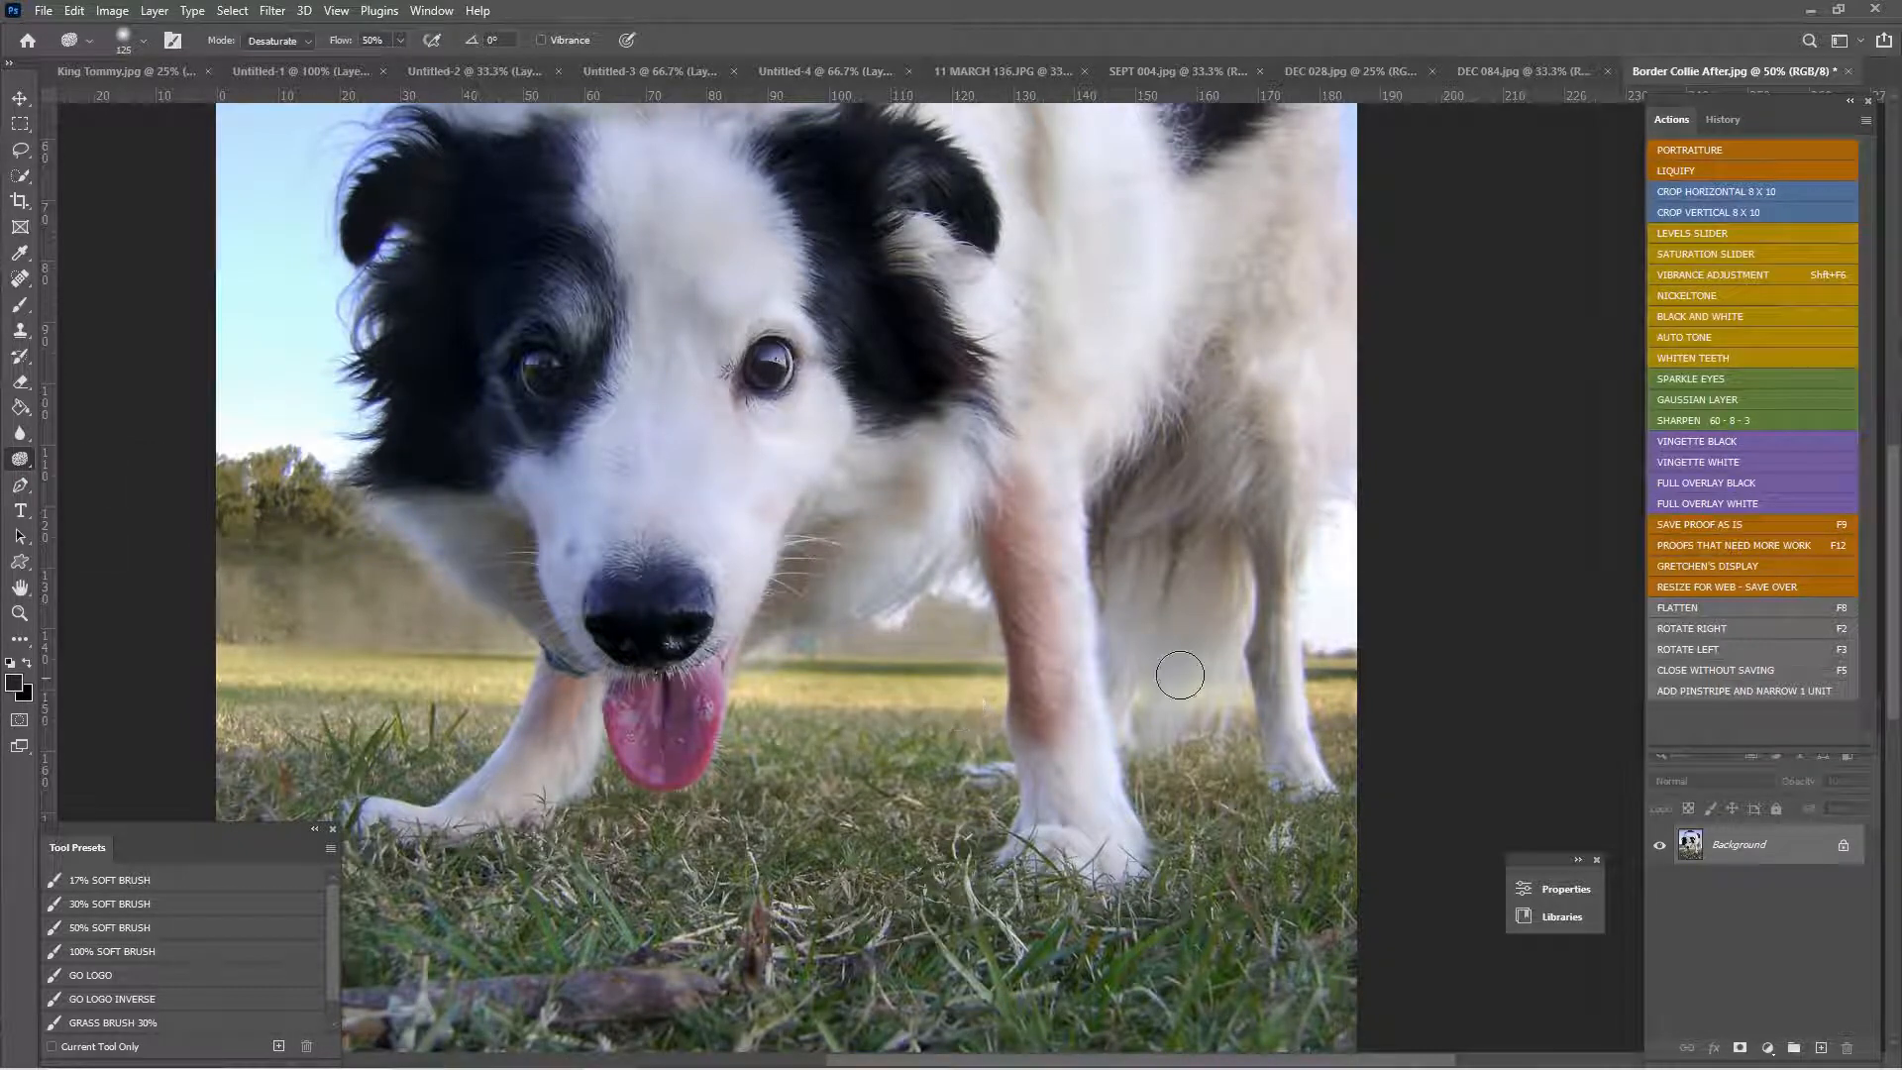
pyautogui.moveTo(1030, 632)
pyautogui.mouseDown()
pyautogui.moveTo(1044, 706)
pyautogui.moveTo(1004, 511)
pyautogui.moveTo(1031, 730)
pyautogui.mouseUp()
pyautogui.moveTo(1011, 473)
pyautogui.mouseDown()
pyautogui.moveTo(1026, 657)
pyautogui.moveTo(1041, 532)
pyautogui.mouseUp()
pyautogui.moveTo(1061, 657)
pyautogui.mouseDown()
pyautogui.moveTo(1024, 690)
pyautogui.moveTo(997, 541)
pyautogui.mouseUp()
pyautogui.press('[')
pyautogui.press('[')
pyautogui.moveTo(557, 695); pyautogui.dragTo(567, 688)
# - Neutralize the remaining stain on the front leg with the Color Replacement tool in Saturation mode, using a light colour sampled from the lower leg
pyautogui.press('i')
pyautogui.click(1094, 750)
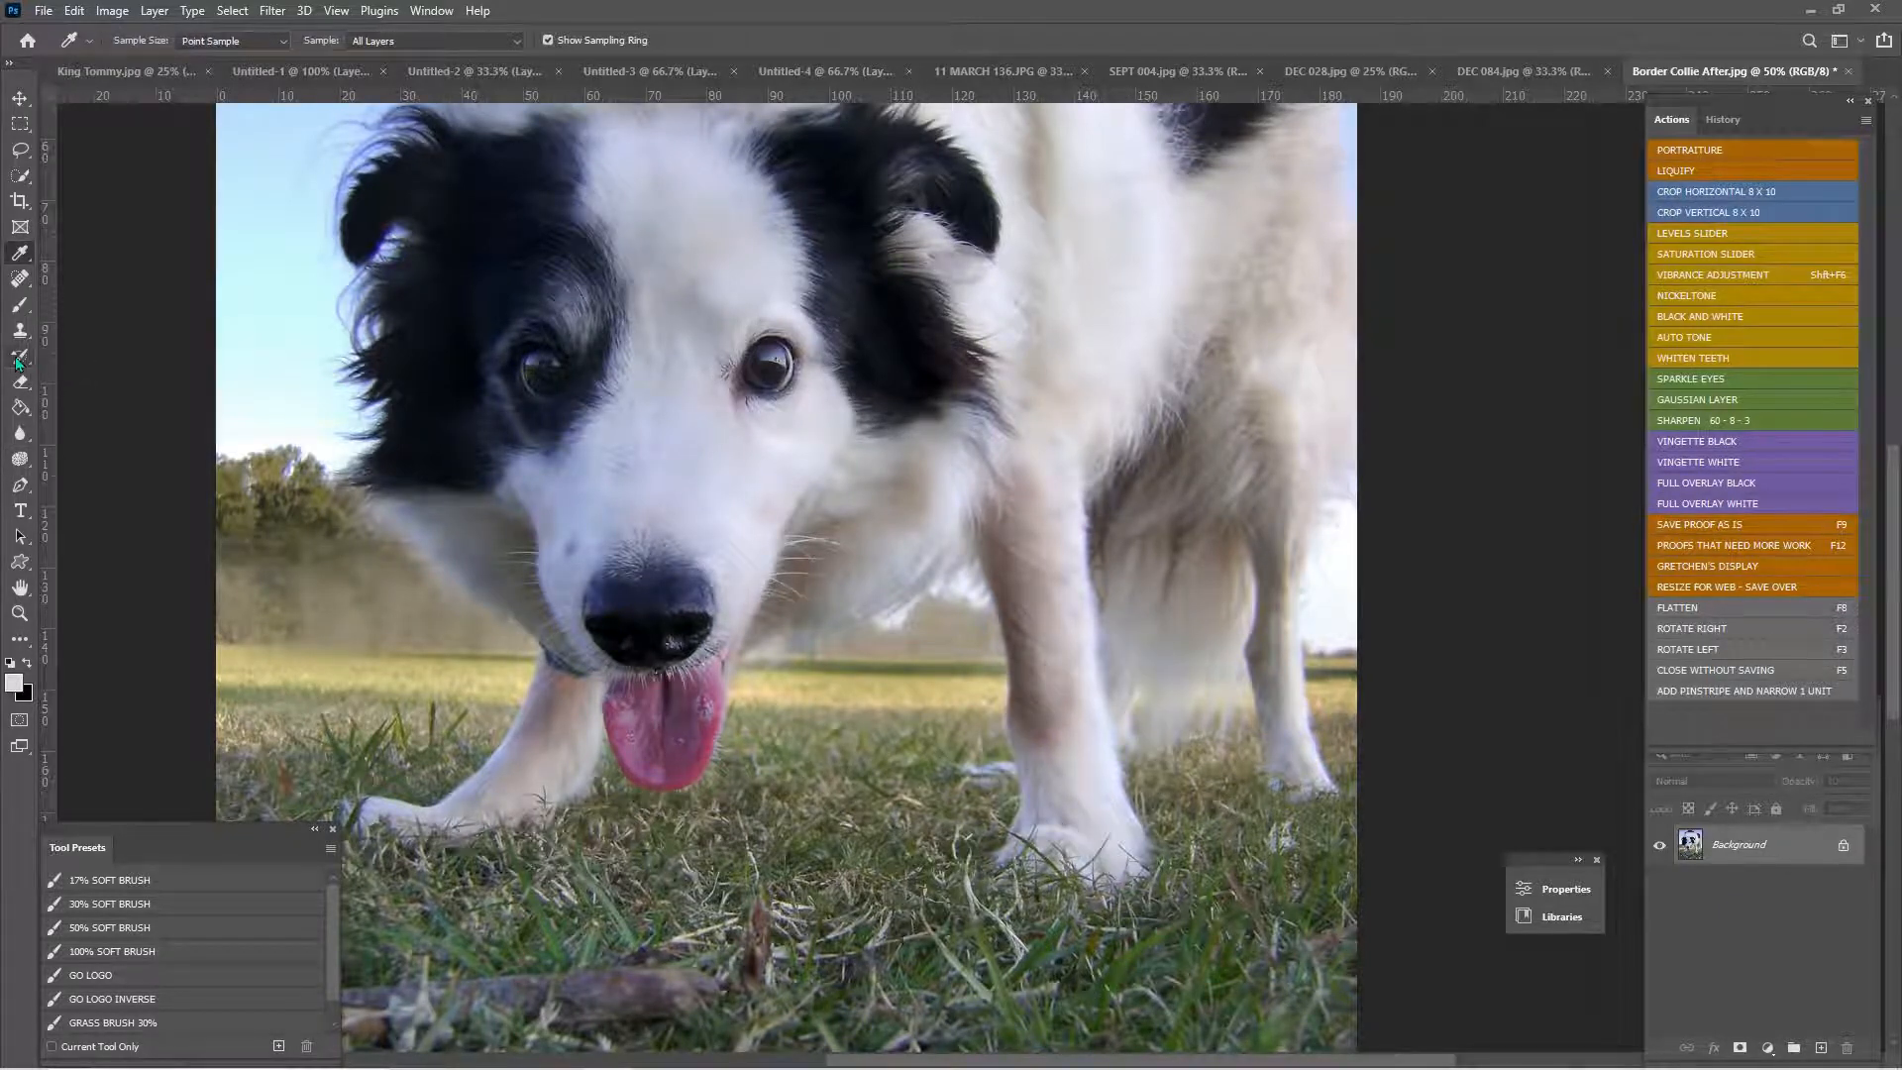
pyautogui.click(18, 308)
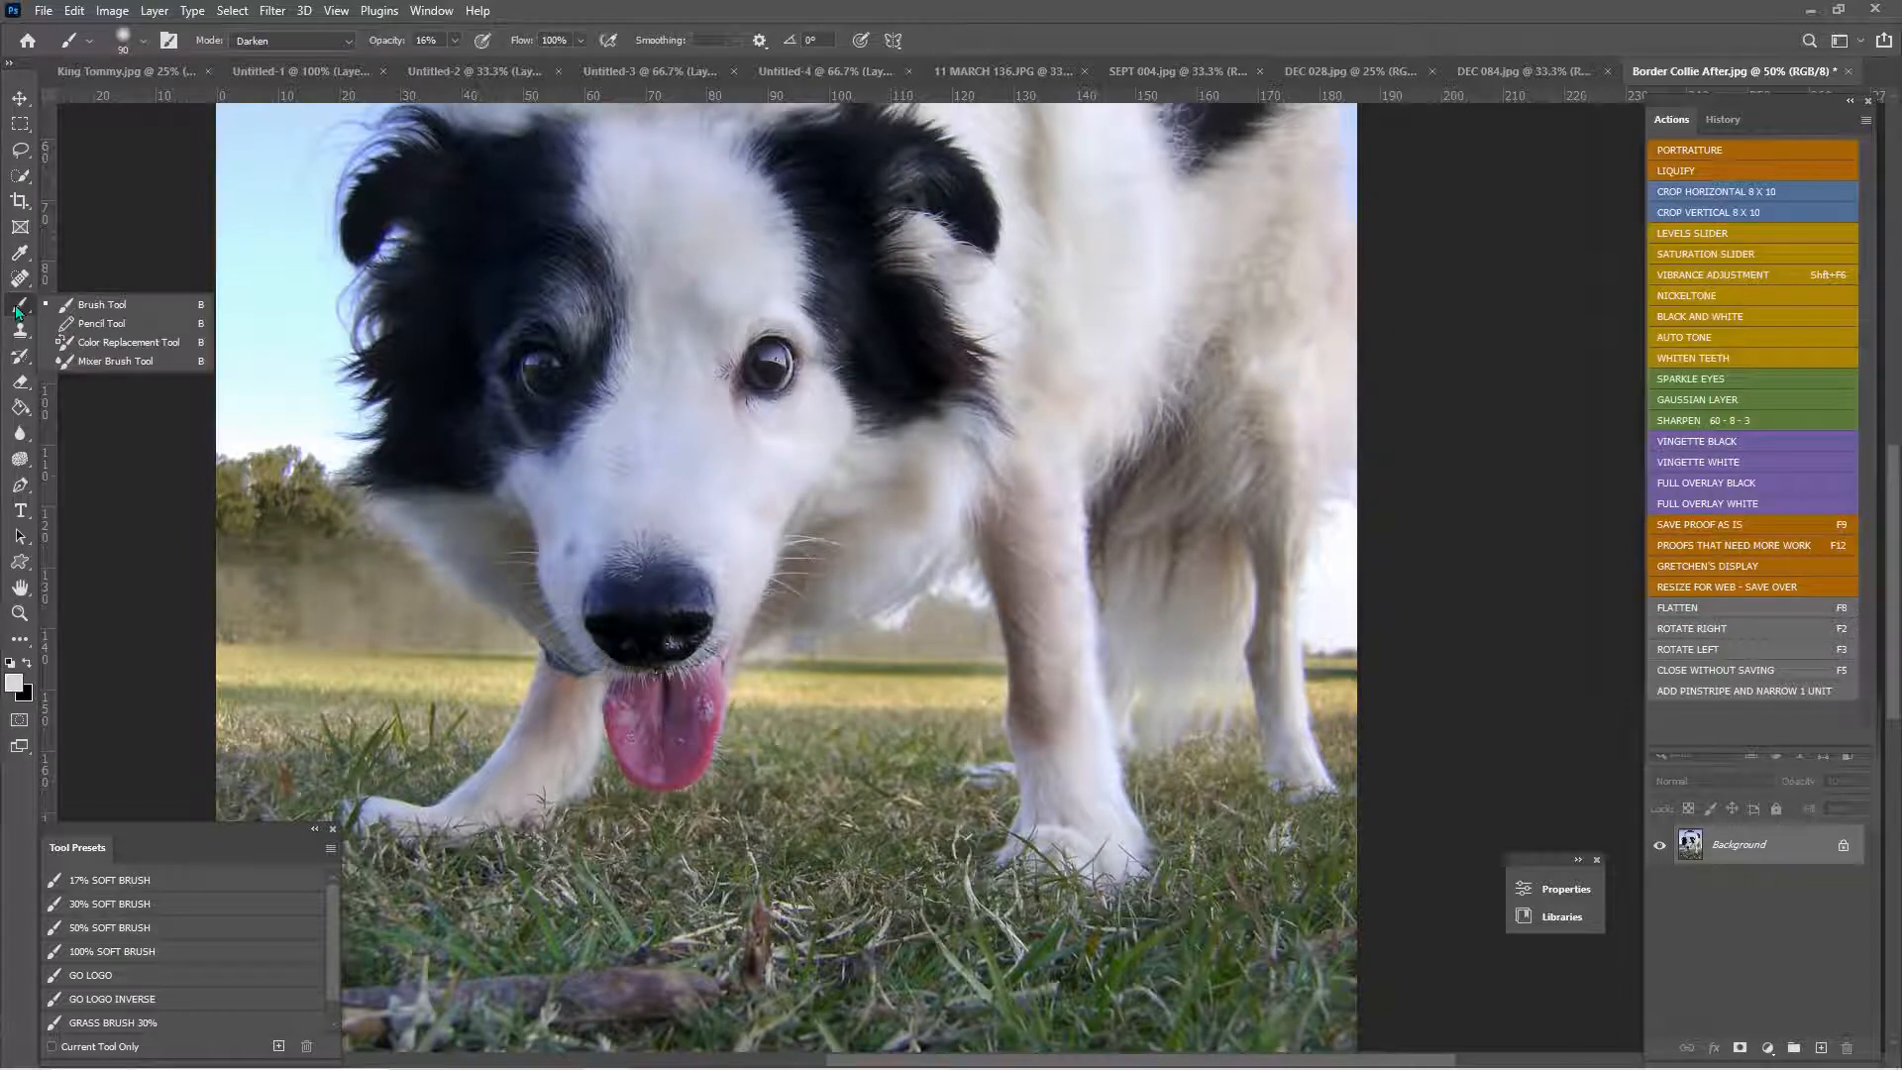
pyautogui.click(126, 343)
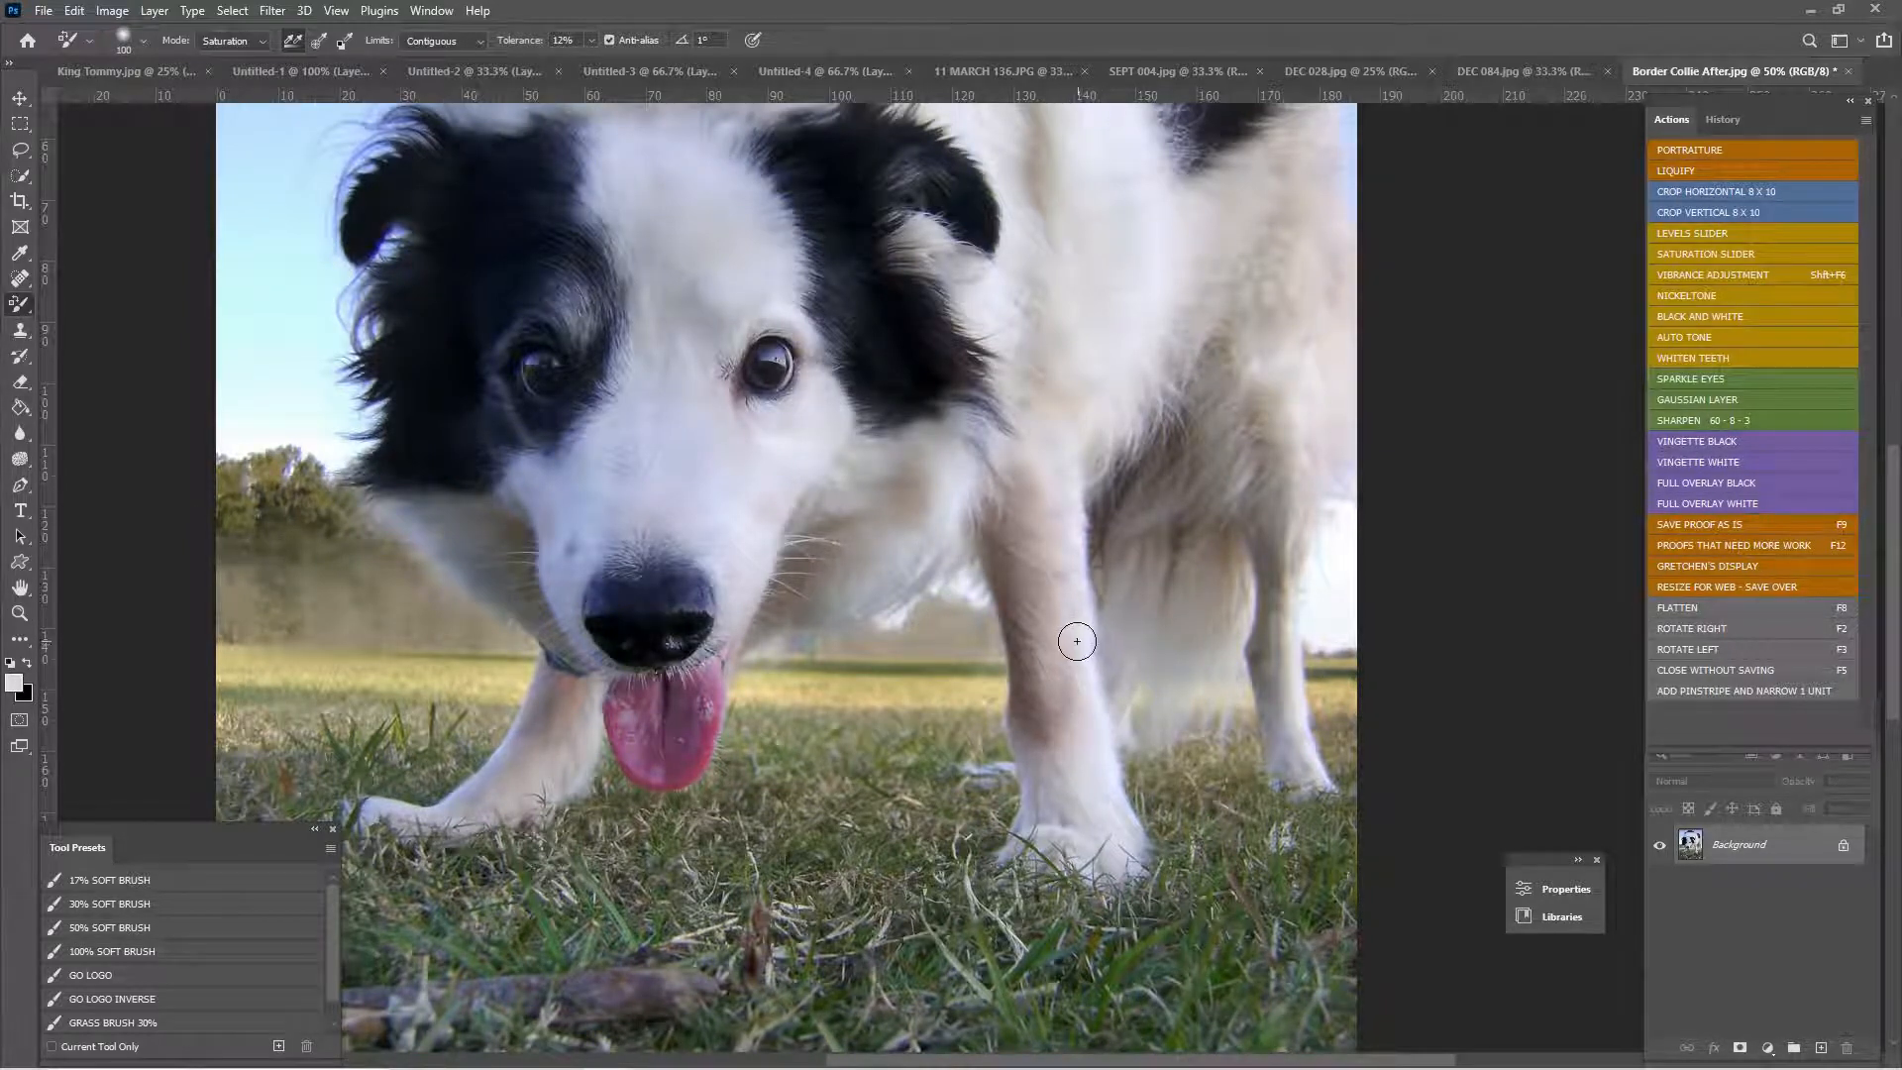
pyautogui.hotkey('ctrl', '-')
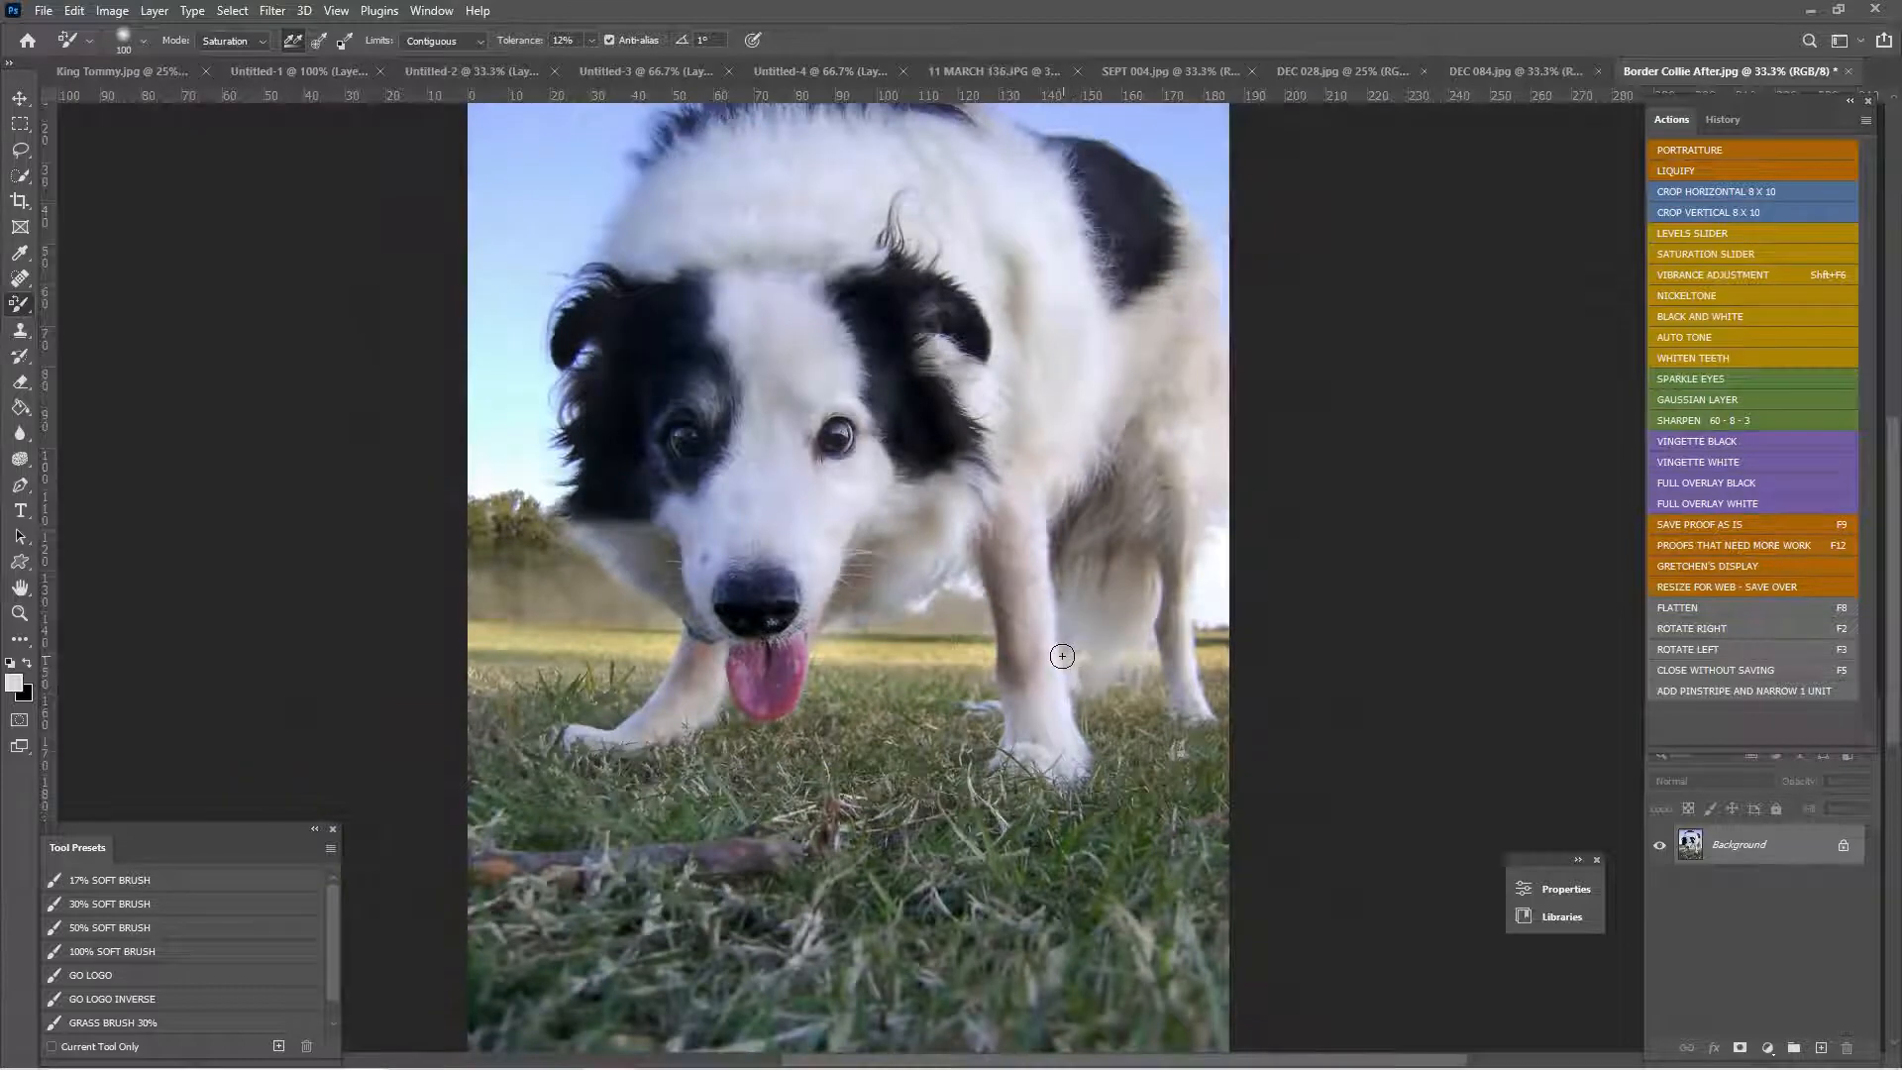
pyautogui.hotkey('ctrl', '+')
pyautogui.hotkey('ctrl', '+')
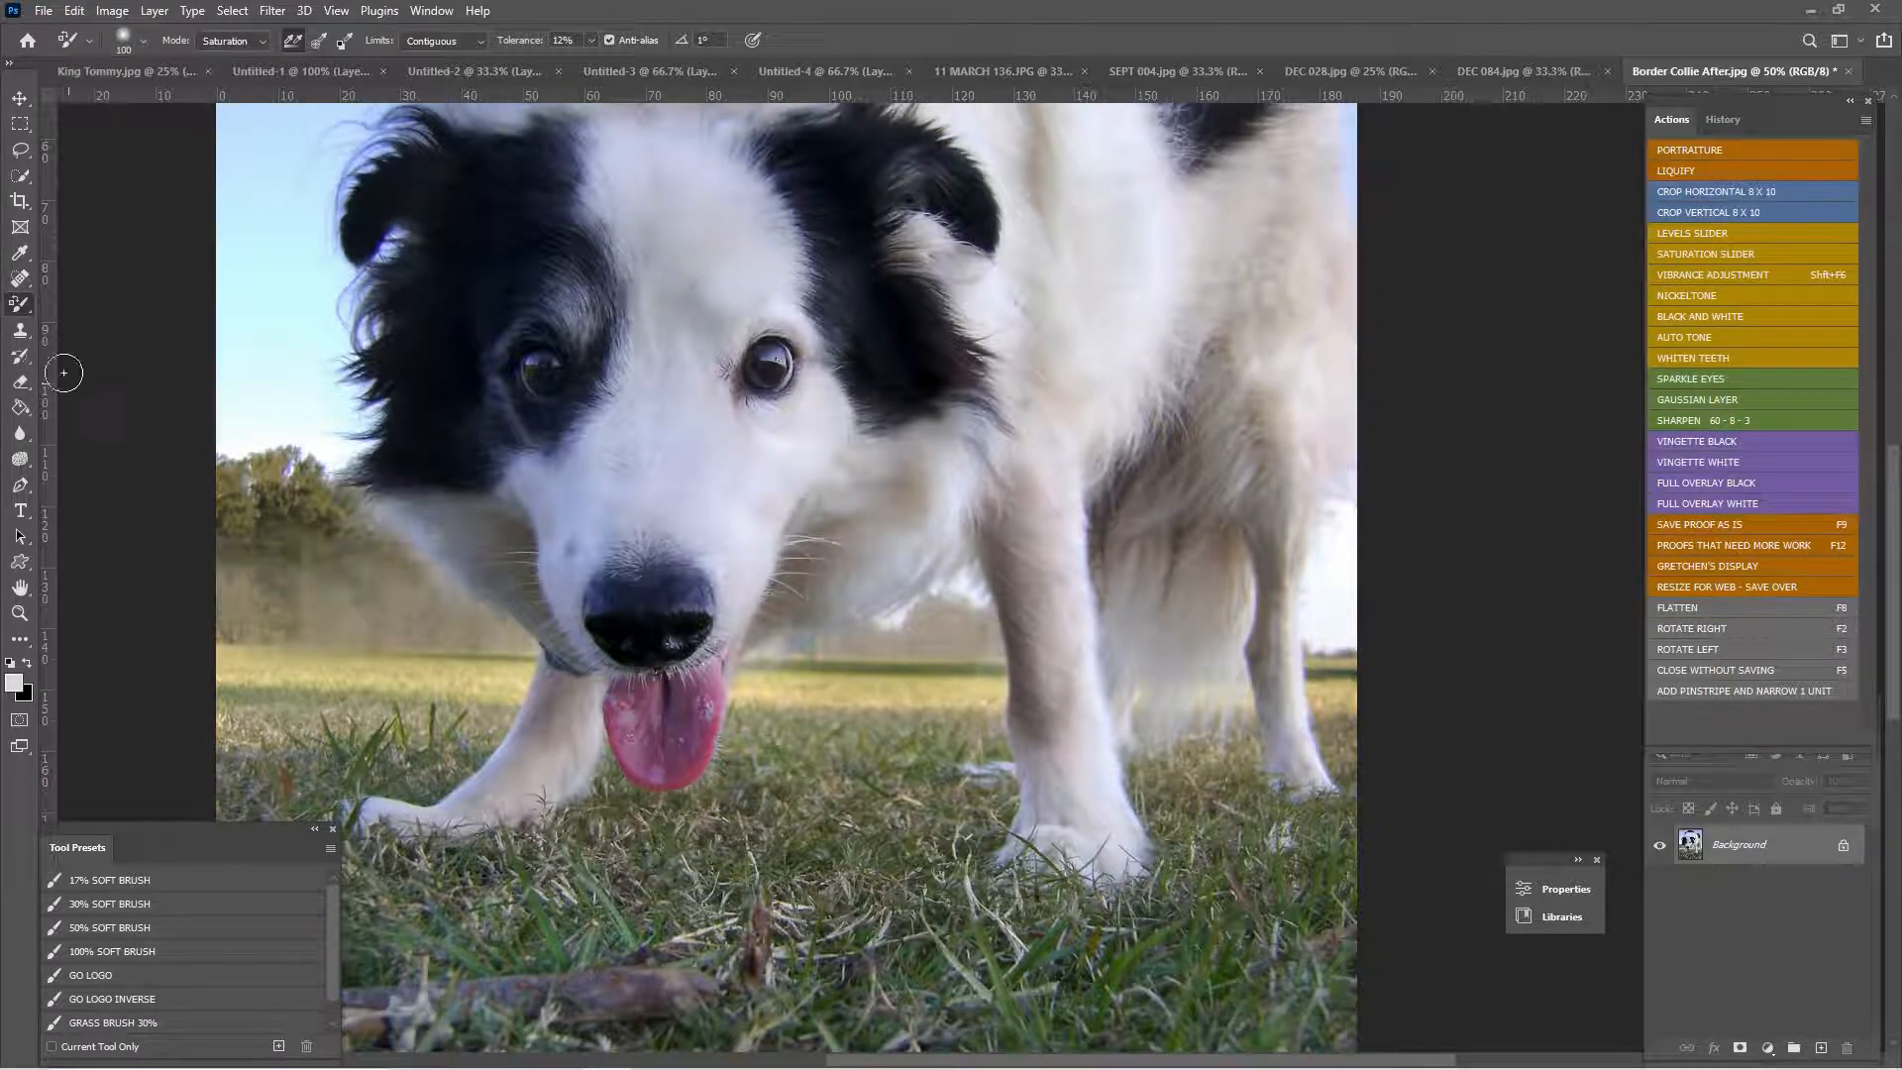
# - Lighten the desaturated front leg with the Dodge tool at 36% exposure, range Midtones, and a 175-pixel brush
pyautogui.click(19, 461)
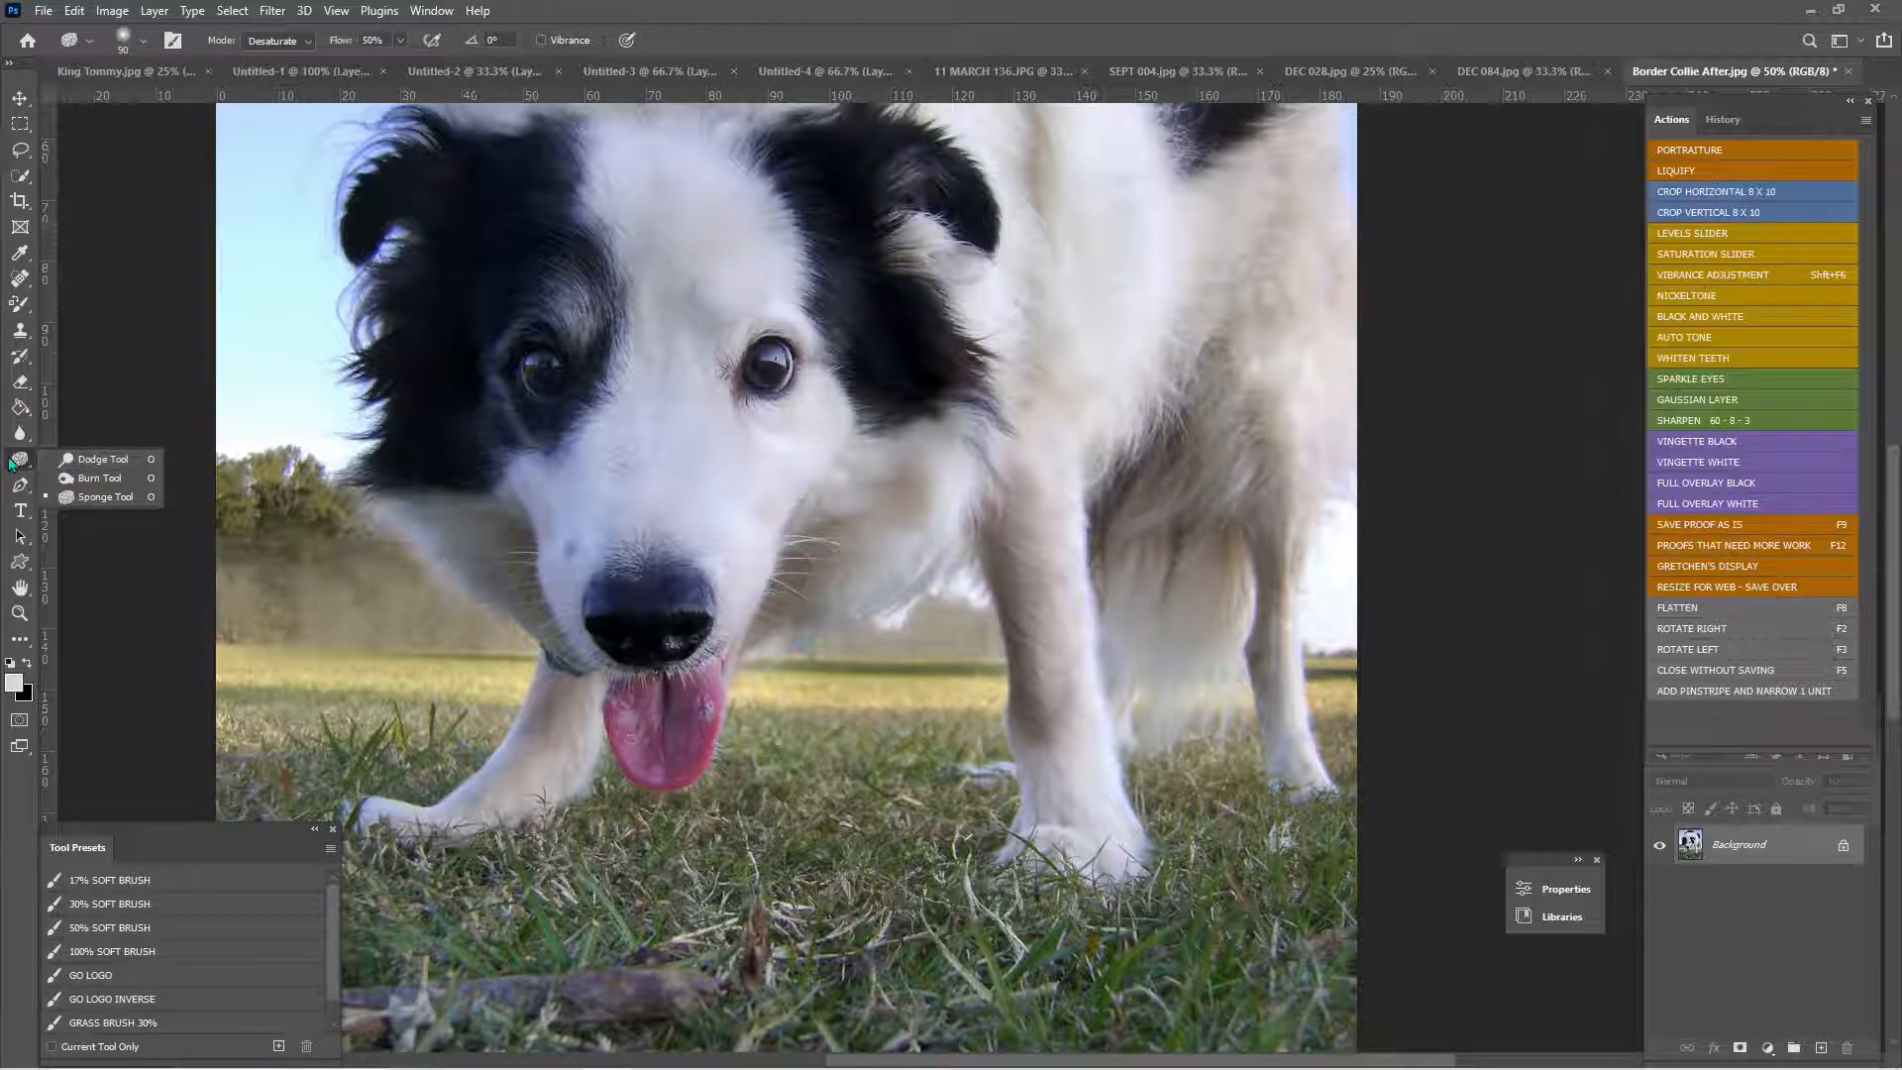
pyautogui.click(99, 459)
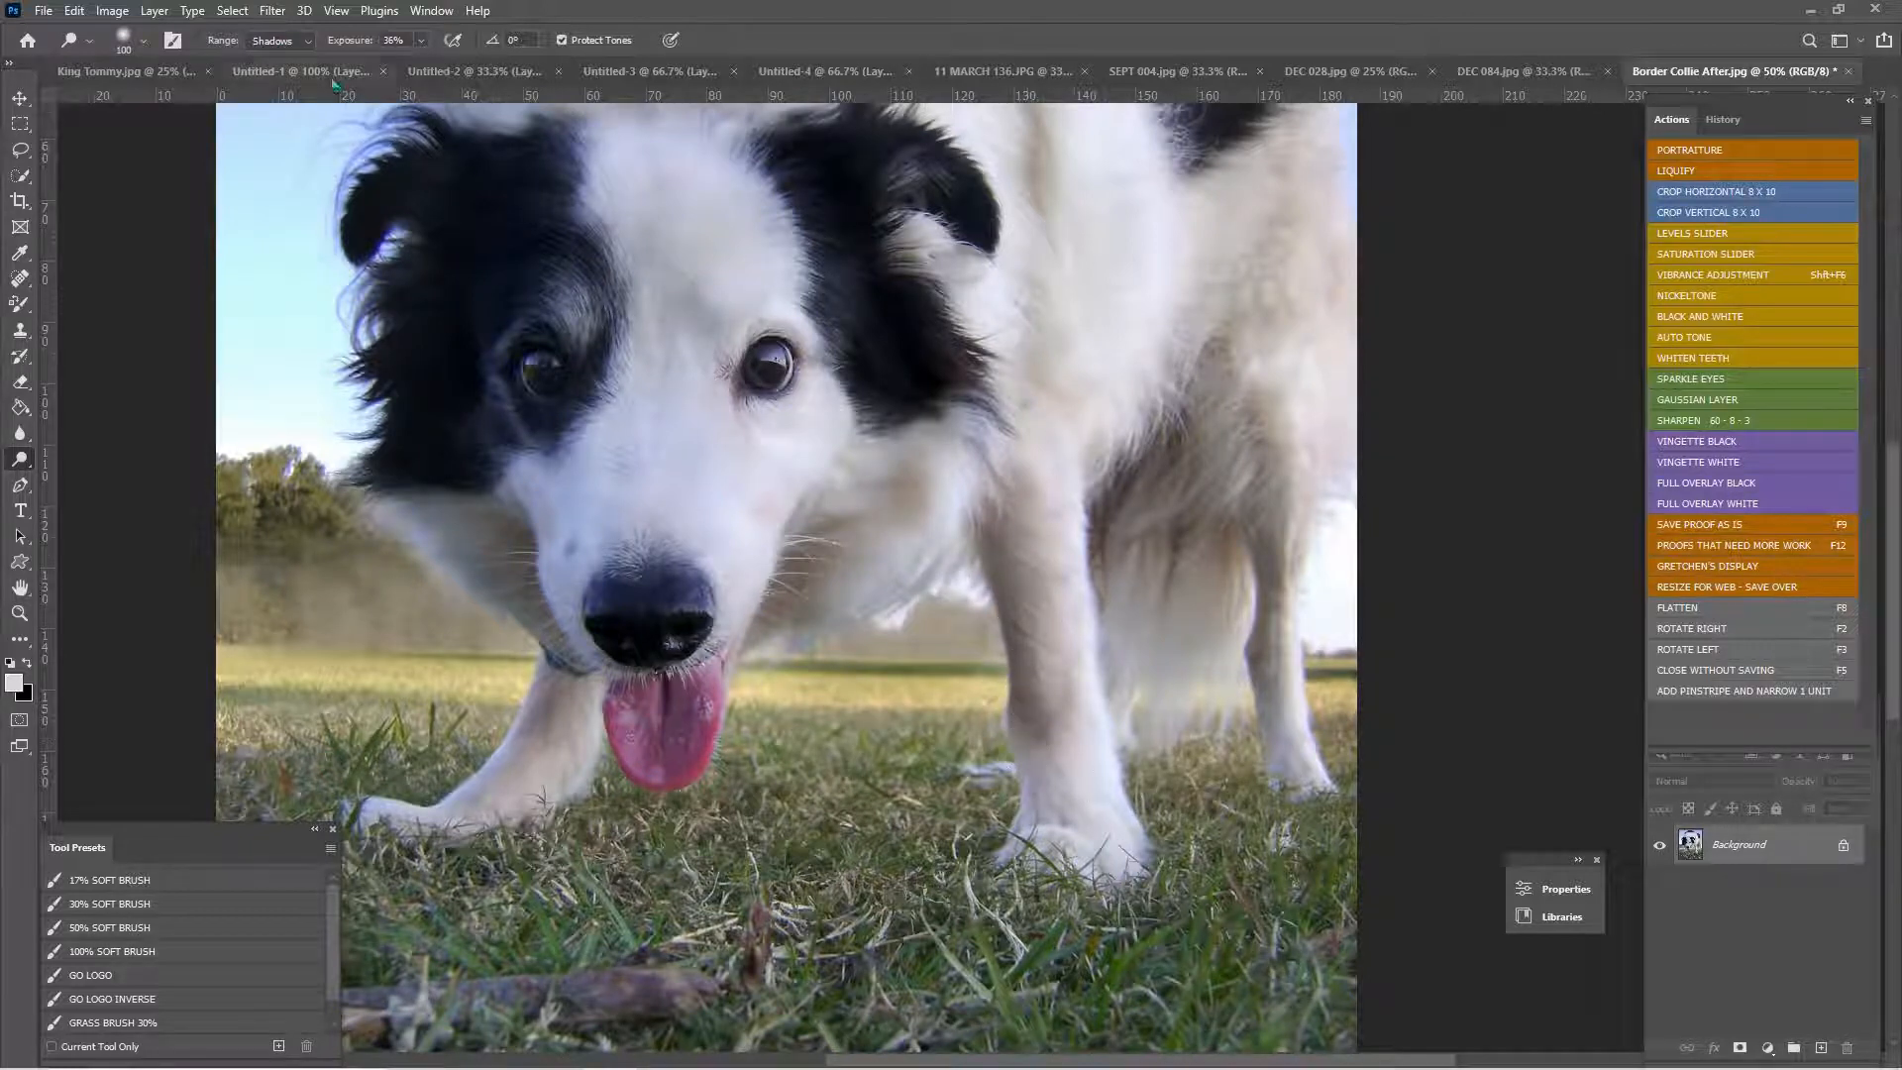
pyautogui.click(306, 42)
pyautogui.click(268, 65)
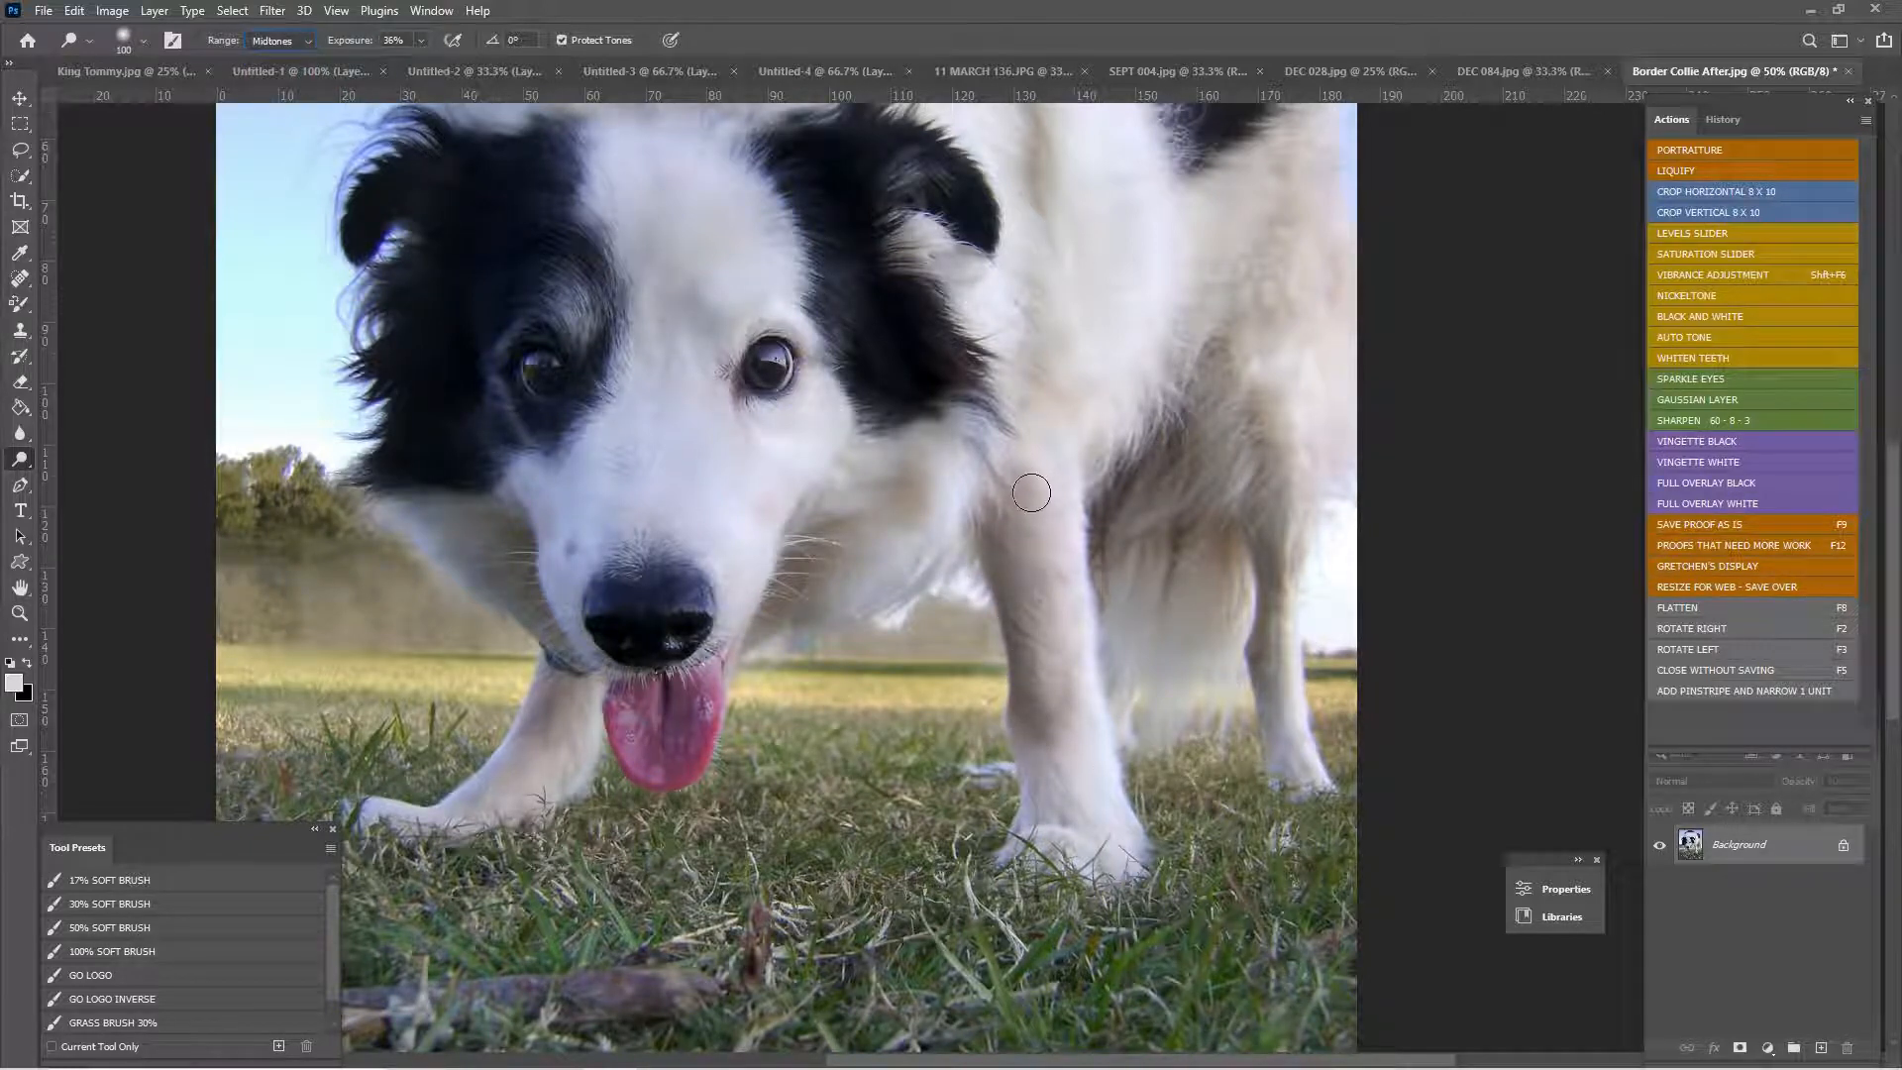
pyautogui.press(']')
pyautogui.press(']')
pyautogui.press(']')
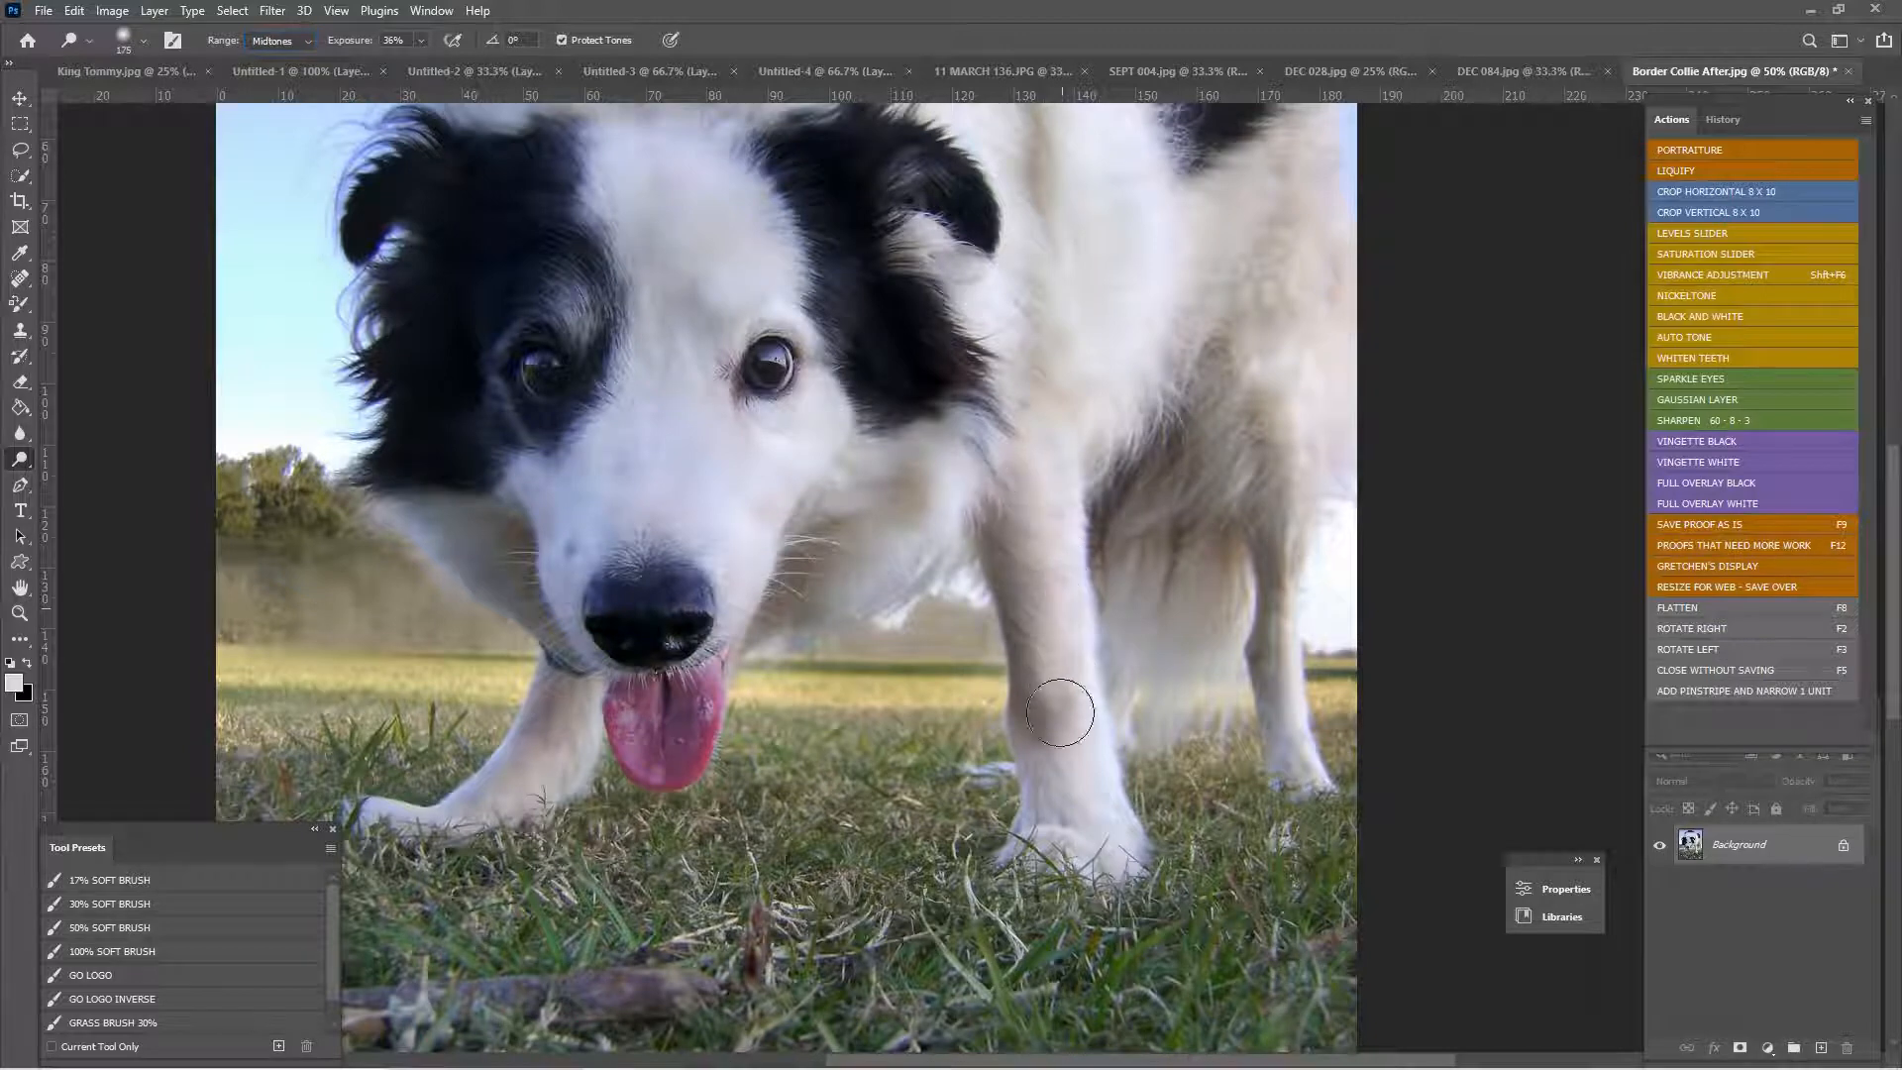
pyautogui.hotkey('ctrl', '-')
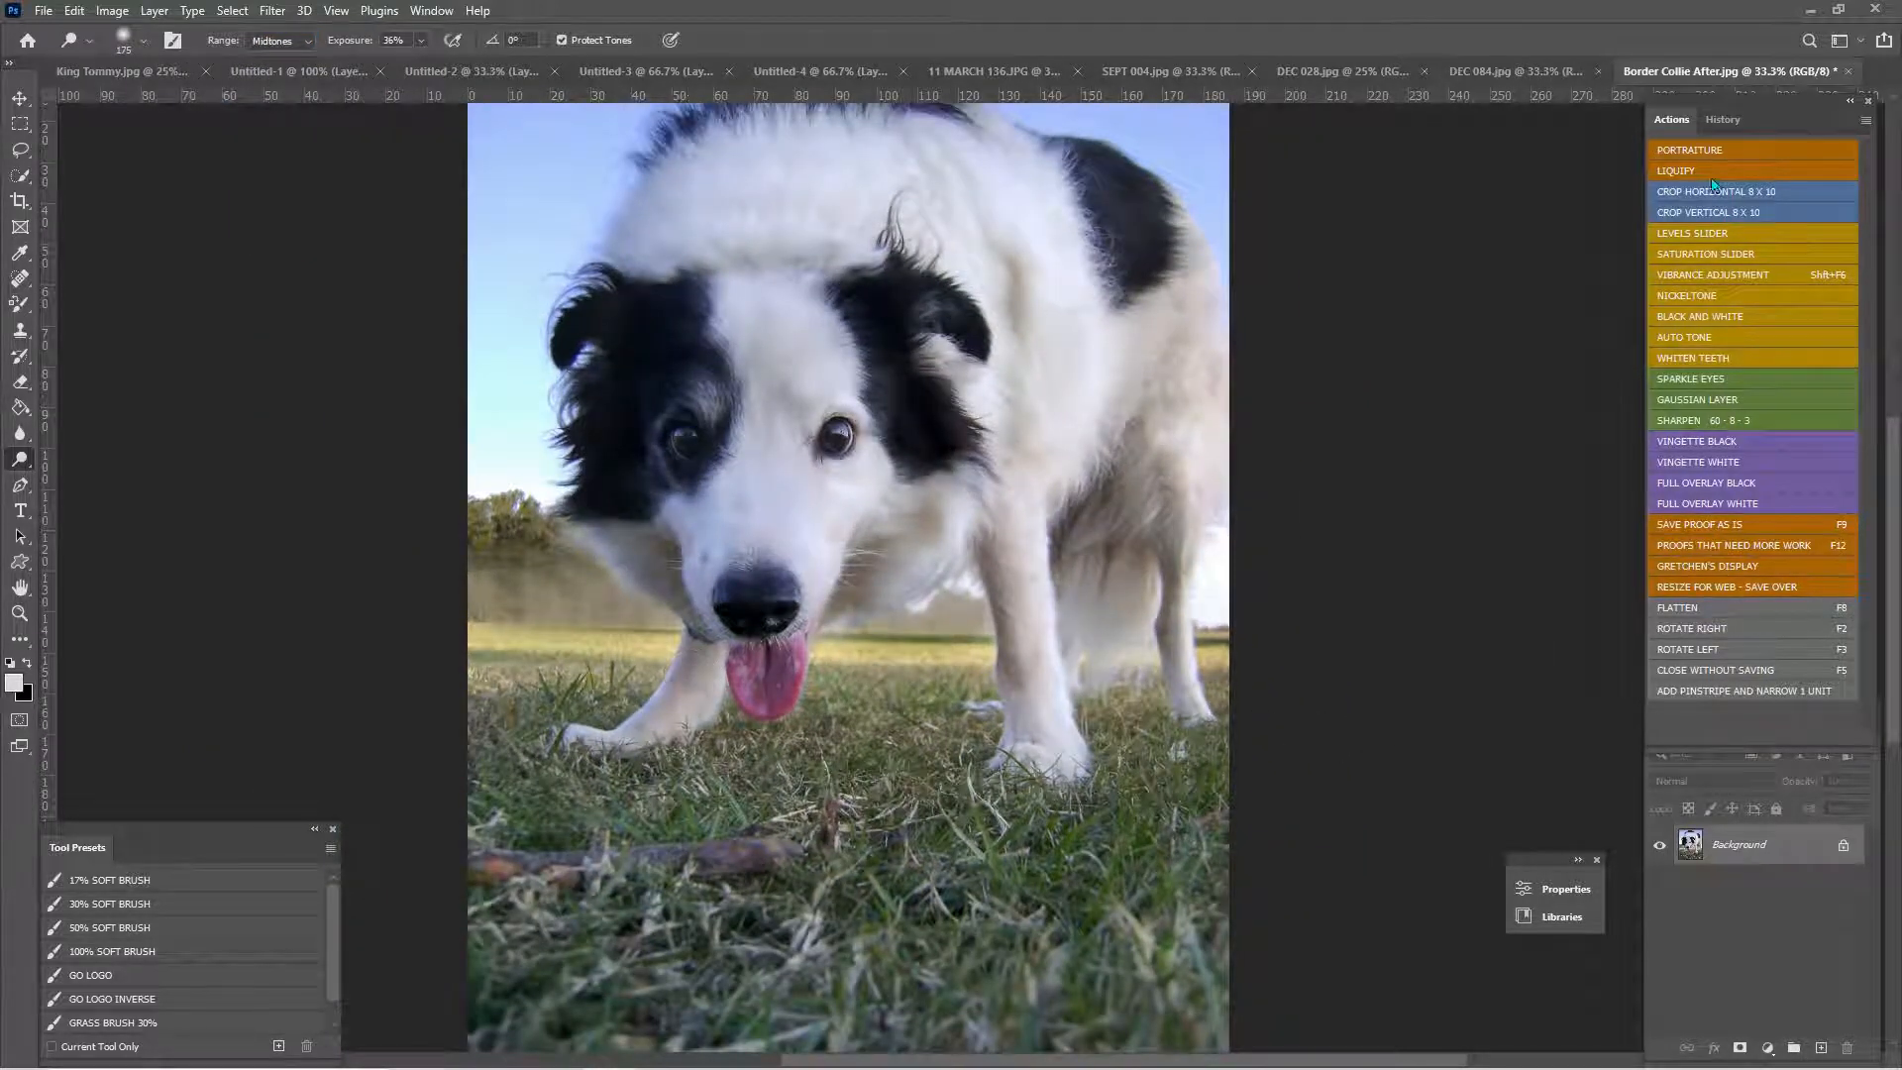
# - Restore the grass beside the front leg from the last Spot Healing Brush state, using a 70-pixel History Brush at 100% opacity
pyautogui.click(1723, 120)
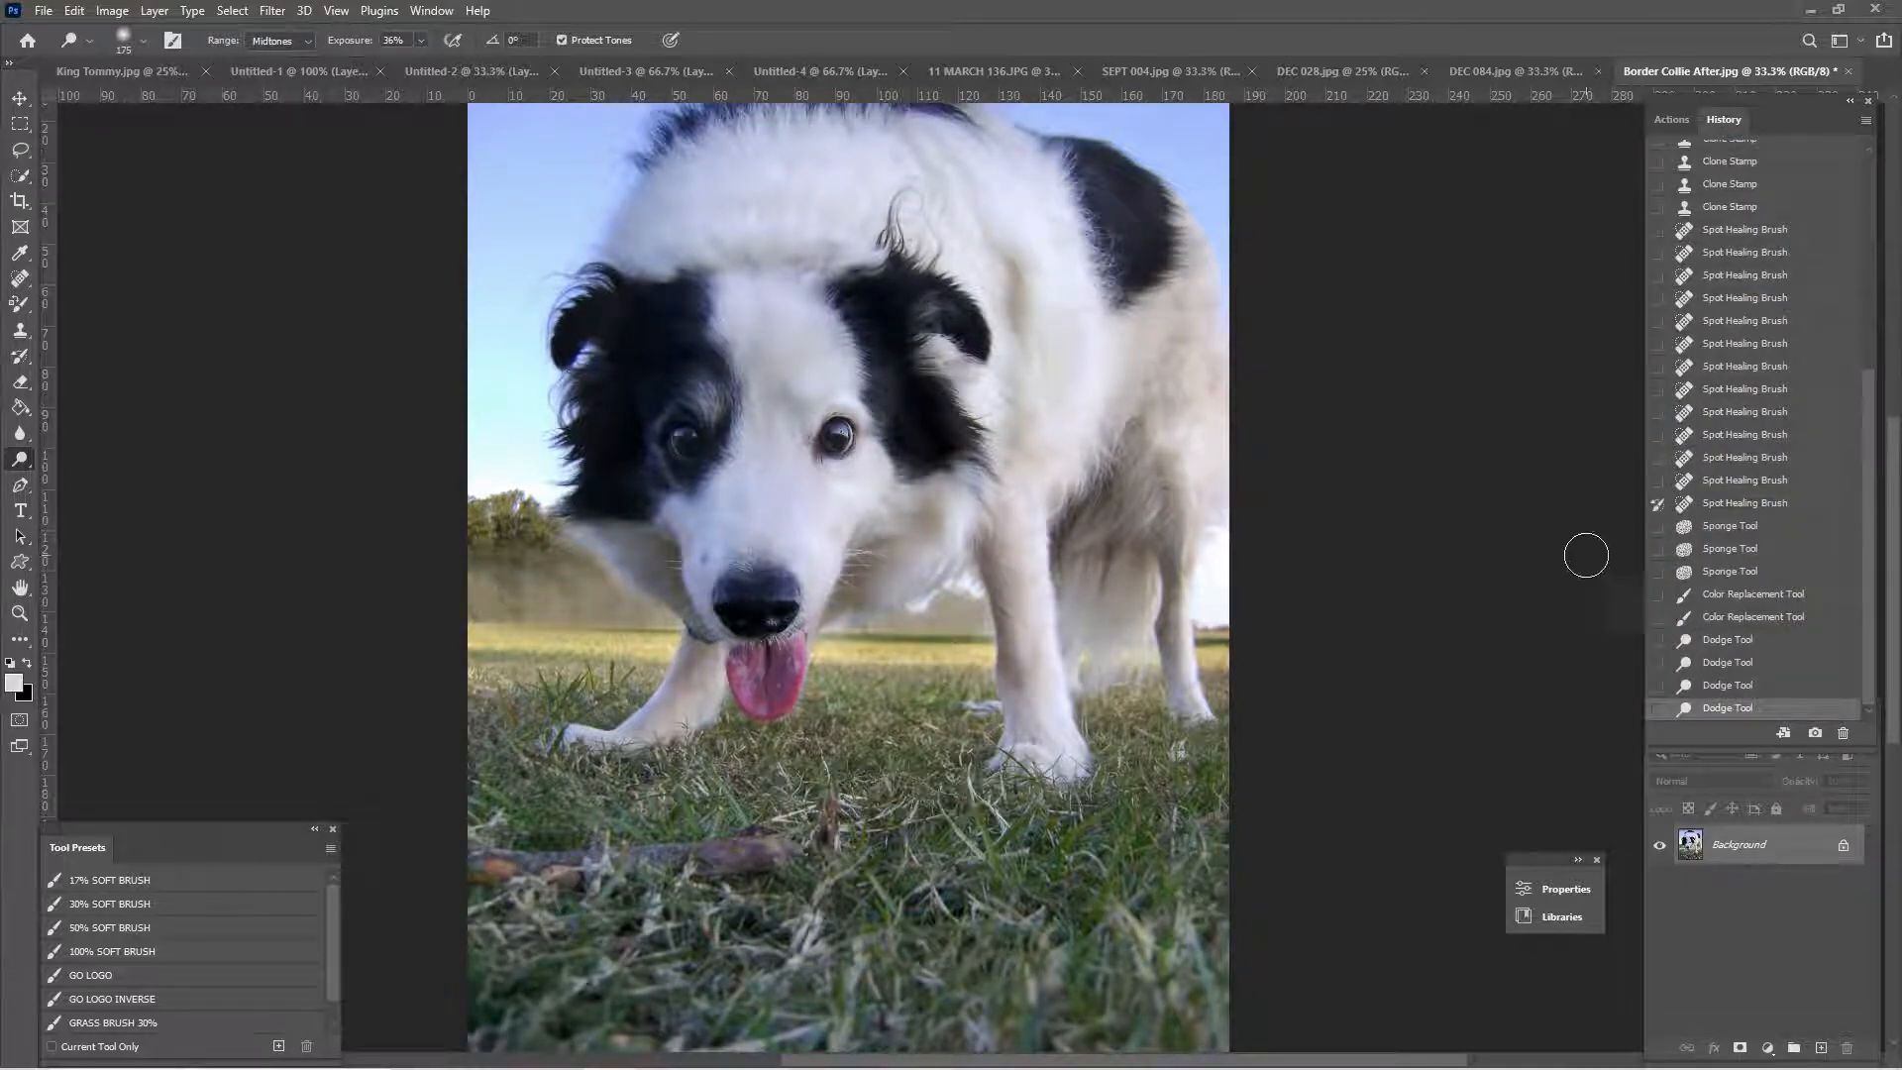
pyautogui.click(1659, 504)
pyautogui.click(18, 304)
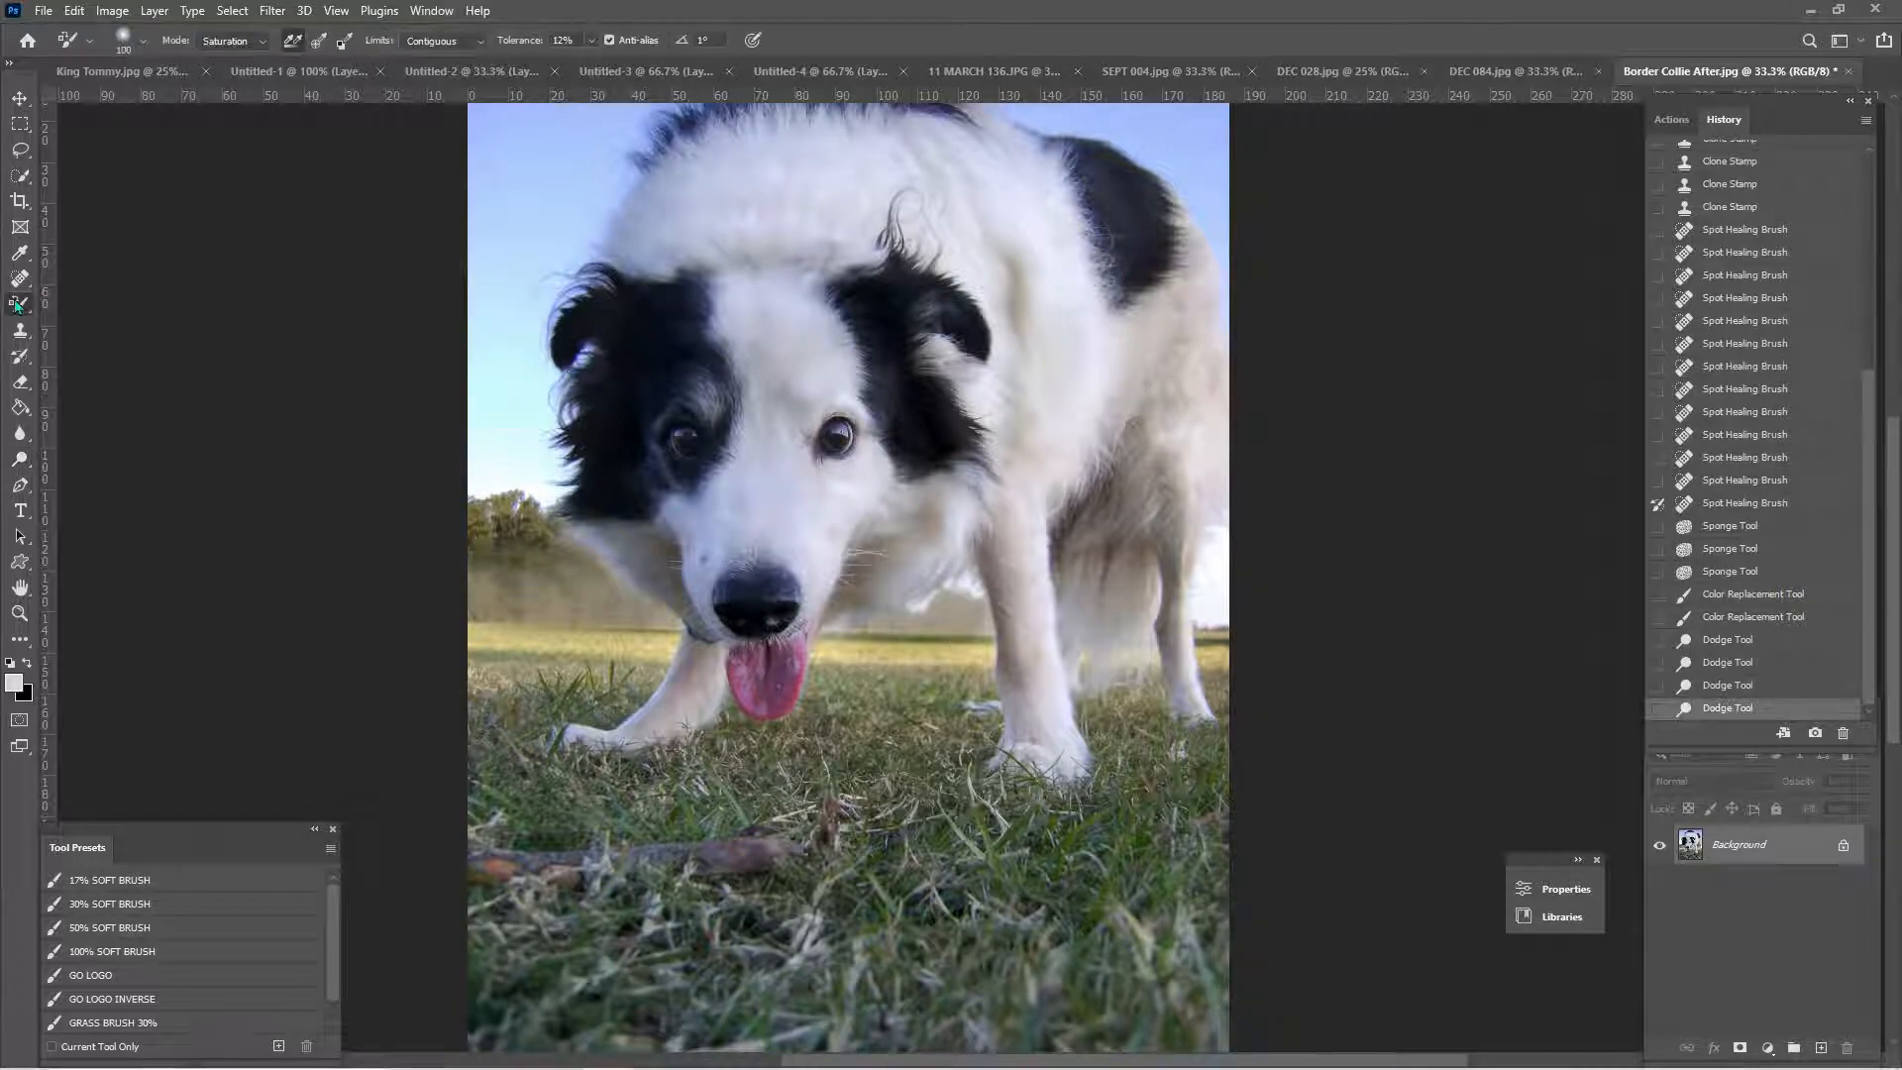
pyautogui.click(22, 355)
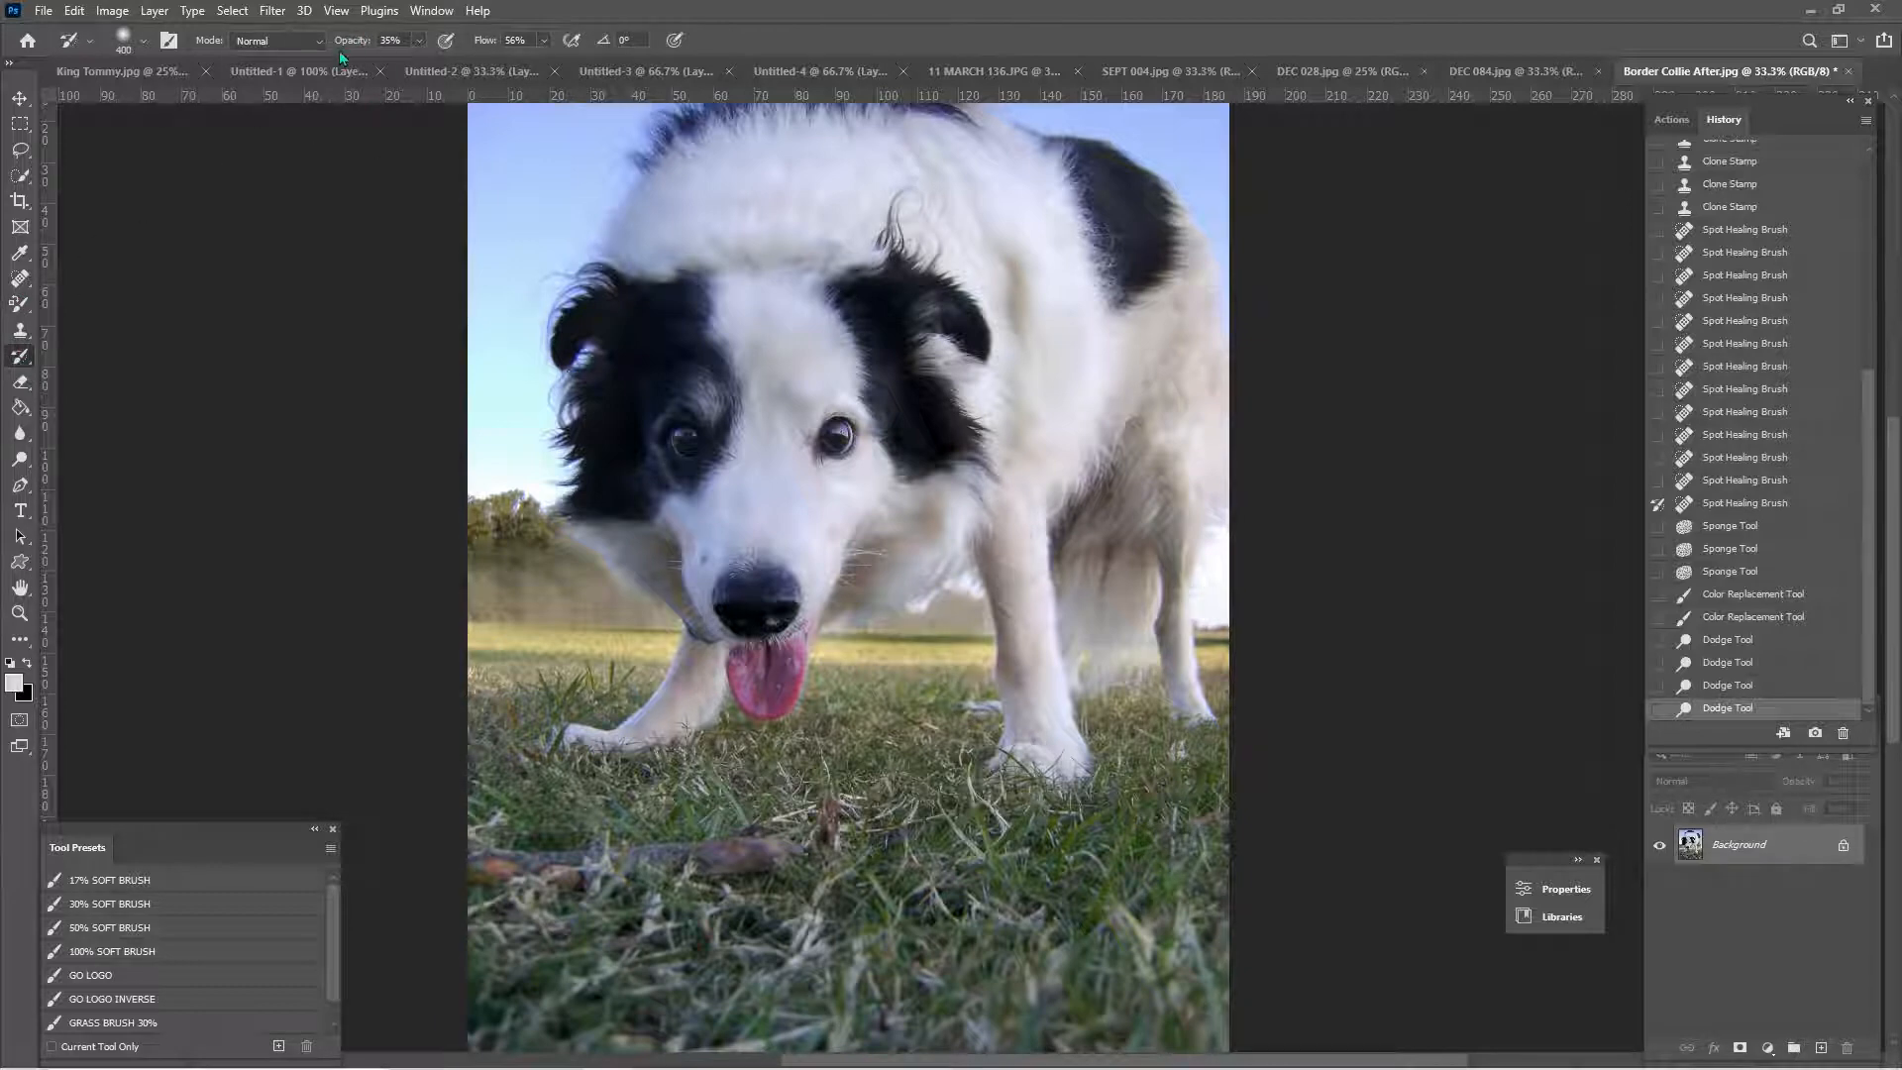
pyautogui.moveTo(343, 45); pyautogui.dragTo(466, 49)
pyautogui.hotkey('ctrl', '+')
pyautogui.press('[')
pyautogui.press('[')
pyautogui.press('[')
pyautogui.press('[')
pyautogui.press('[')
pyautogui.press('[')
pyautogui.press('[')
pyautogui.press('[')
pyautogui.press('[')
pyautogui.press('[')
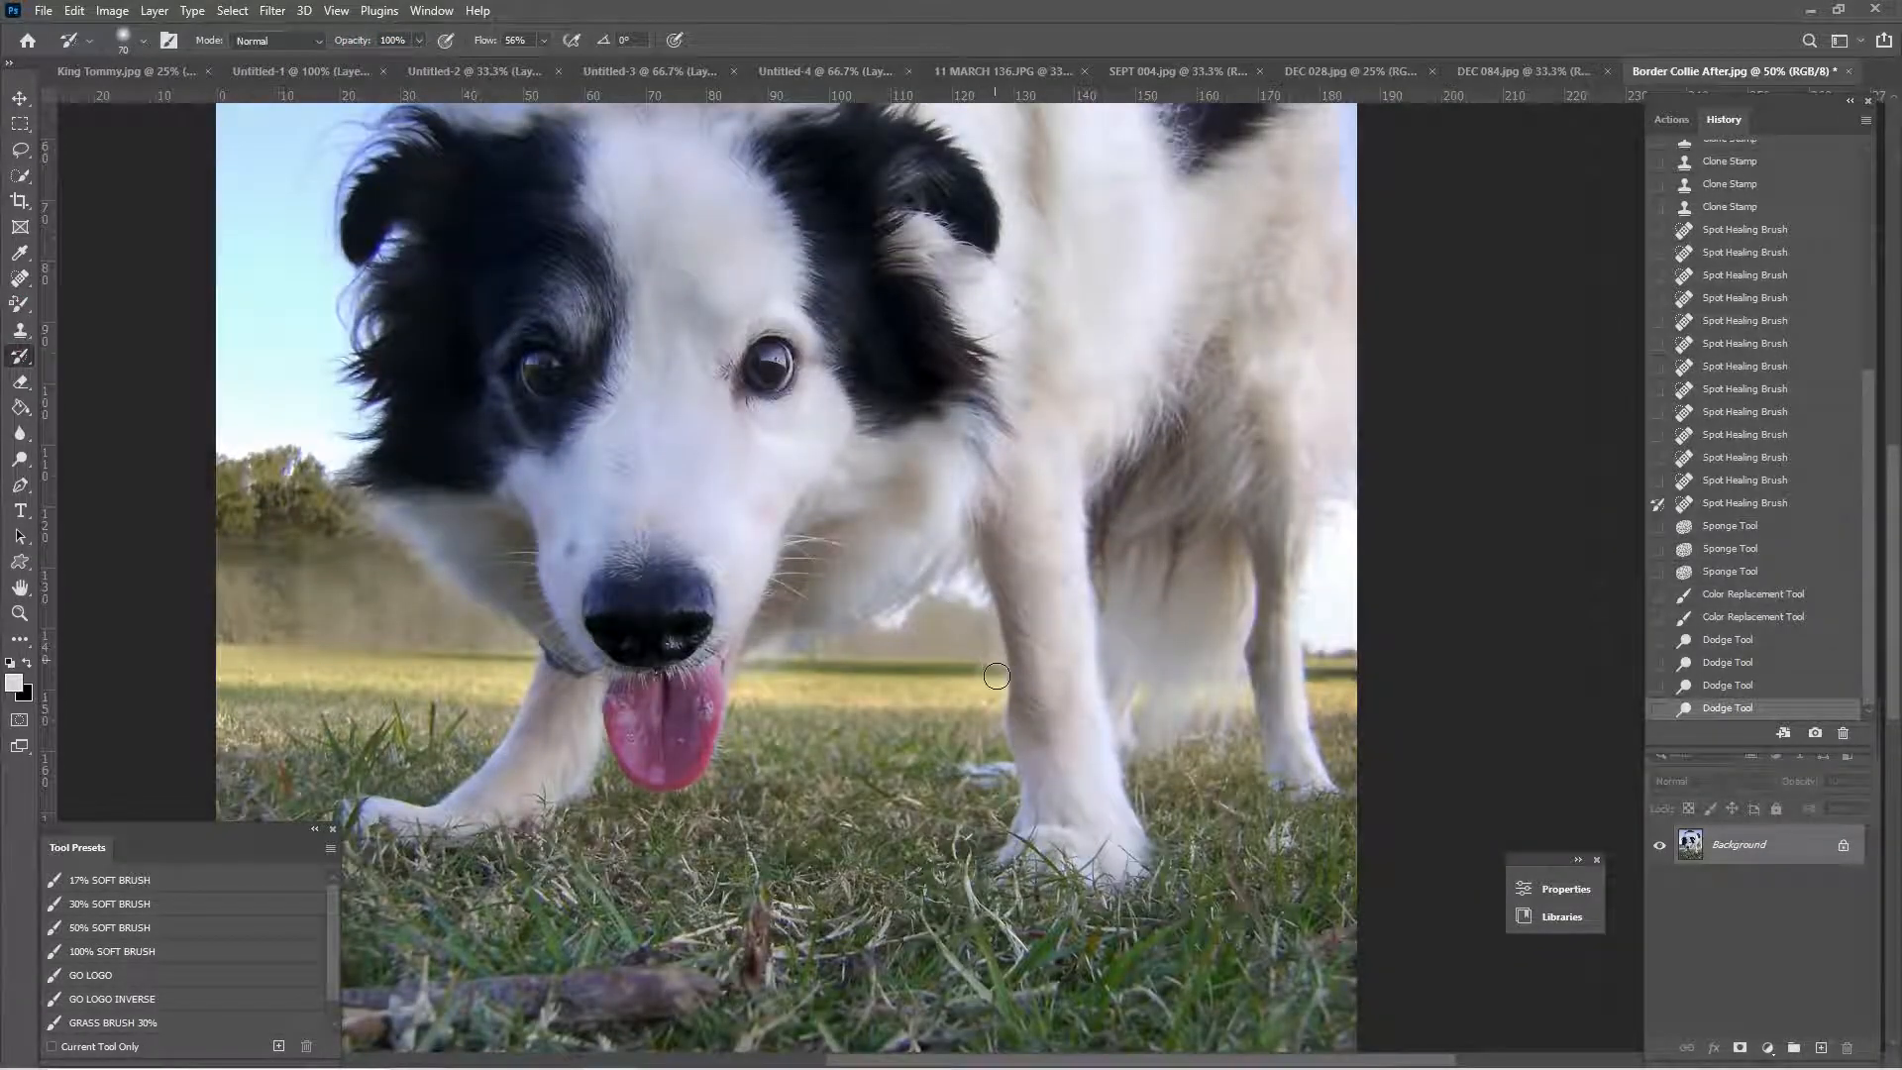
pyautogui.click(992, 758)
# - Compare the front leg before and after the stain removal by switching between the last Spot Healing Brush and History Brush states
pyautogui.hotkey('ctrl', '-')
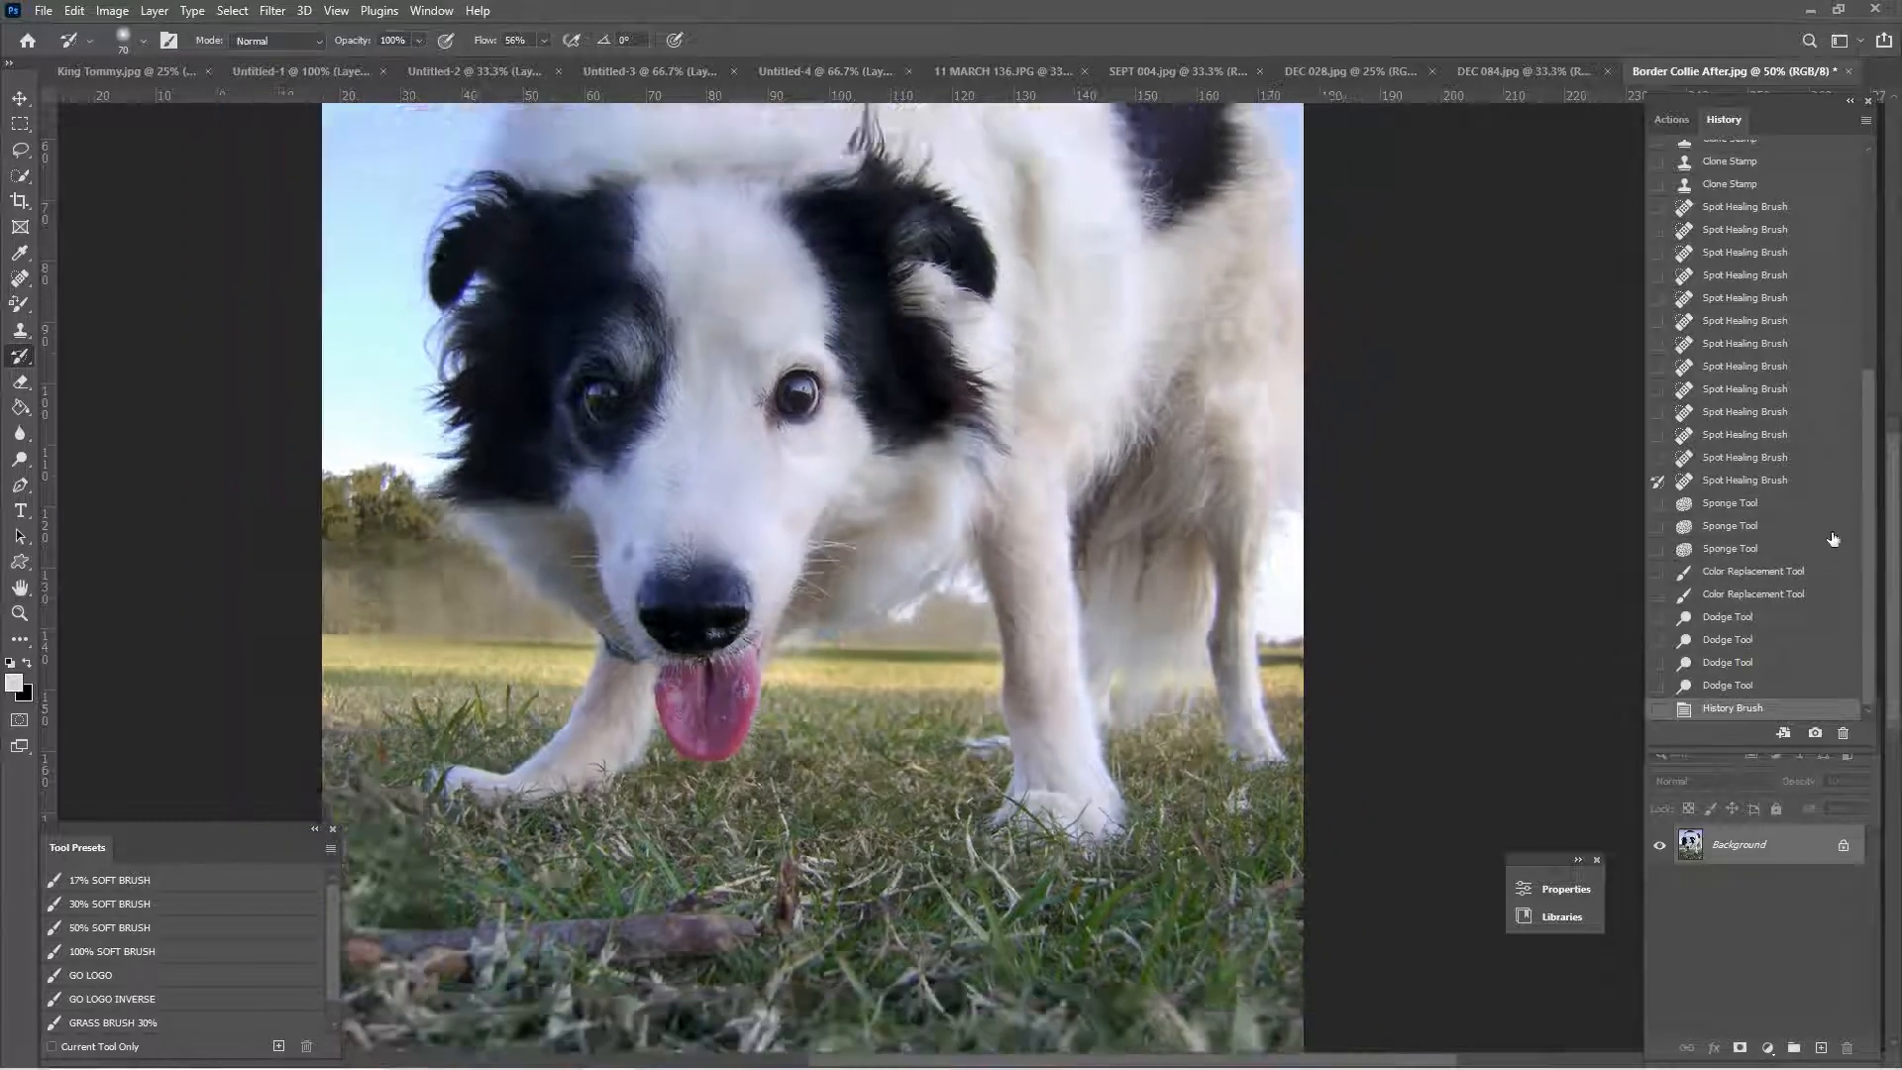
pyautogui.click(1802, 486)
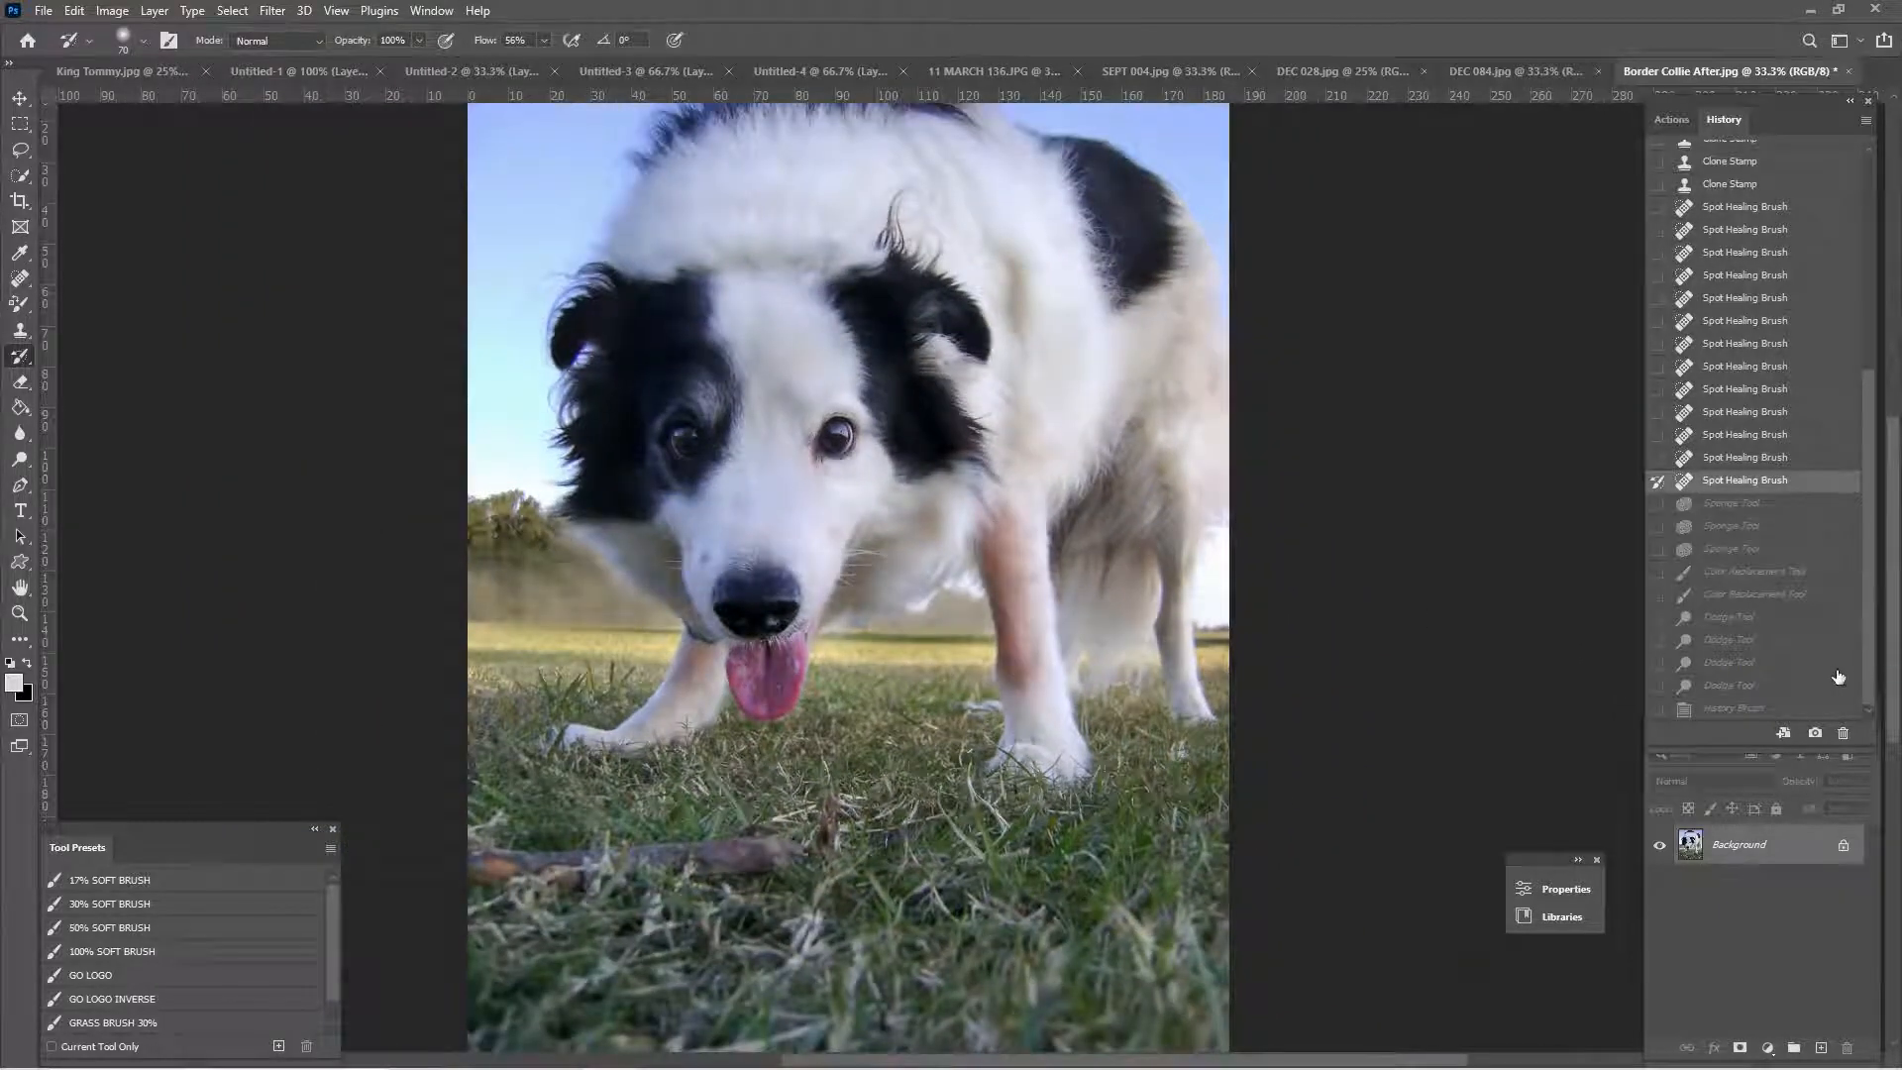
pyautogui.click(1808, 710)
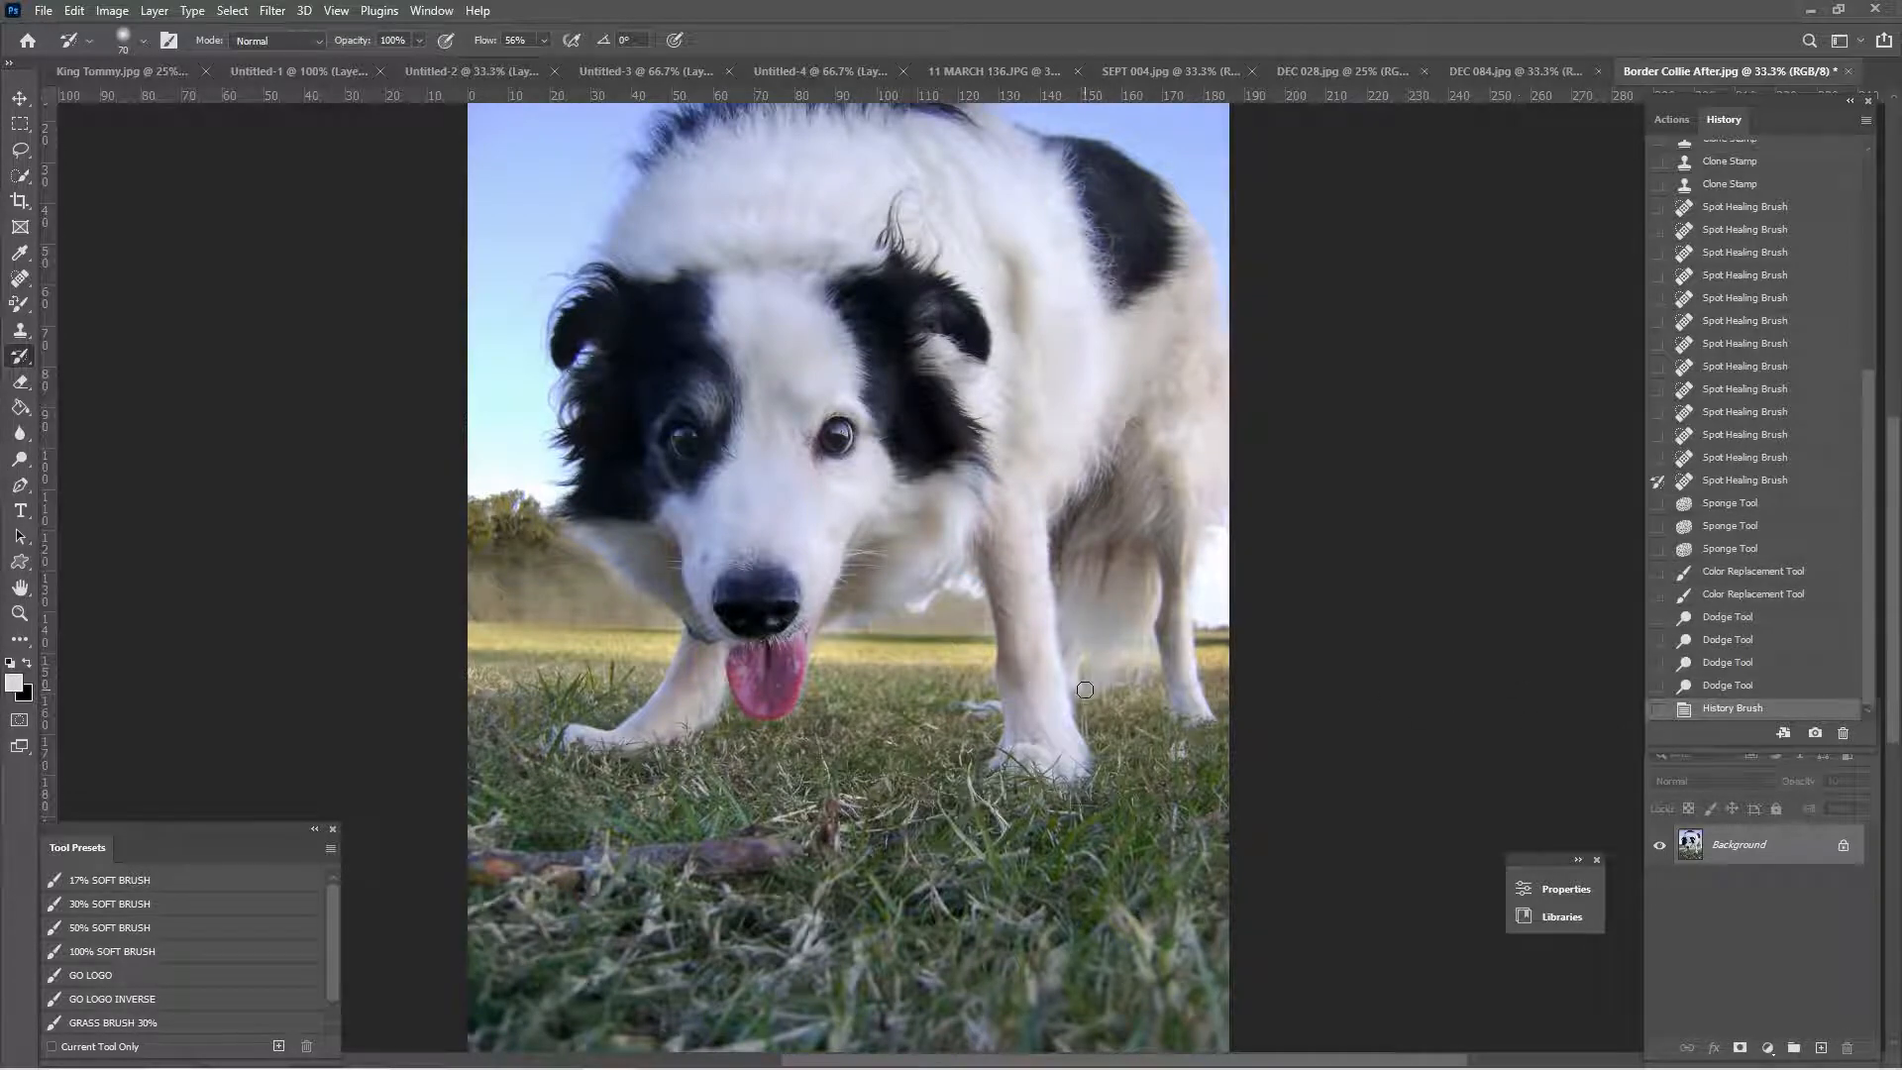
pyautogui.hotkey('ctrl', '-')
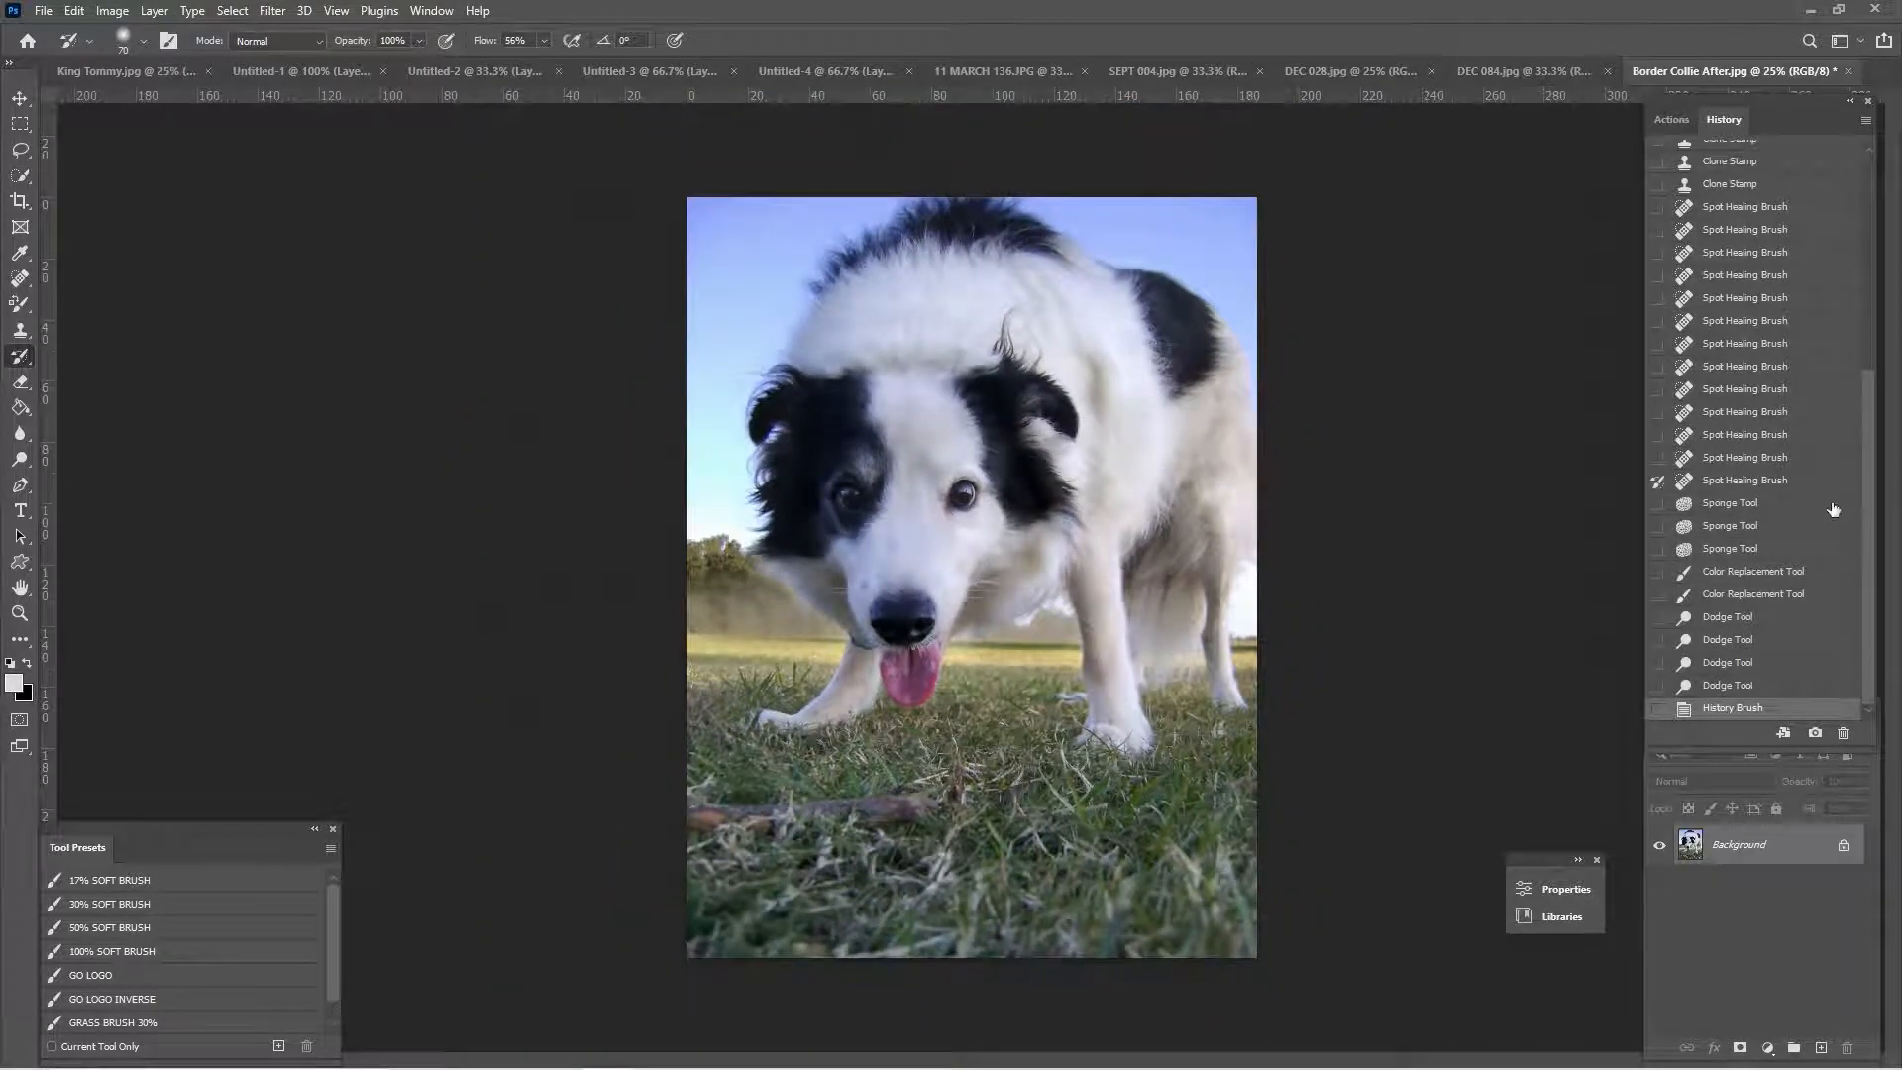
pyautogui.click(1822, 481)
pyautogui.click(1793, 708)
# - Try lightening both of the dog's eyes with the Dodge tool on Midtones at 36% exposure, reducing the brush to 30 pixels
pyautogui.click(1672, 120)
pyautogui.hotkey('ctrl', '+')
pyautogui.hotkey('ctrl', '+')
pyautogui.hotkey('ctrl', '+')
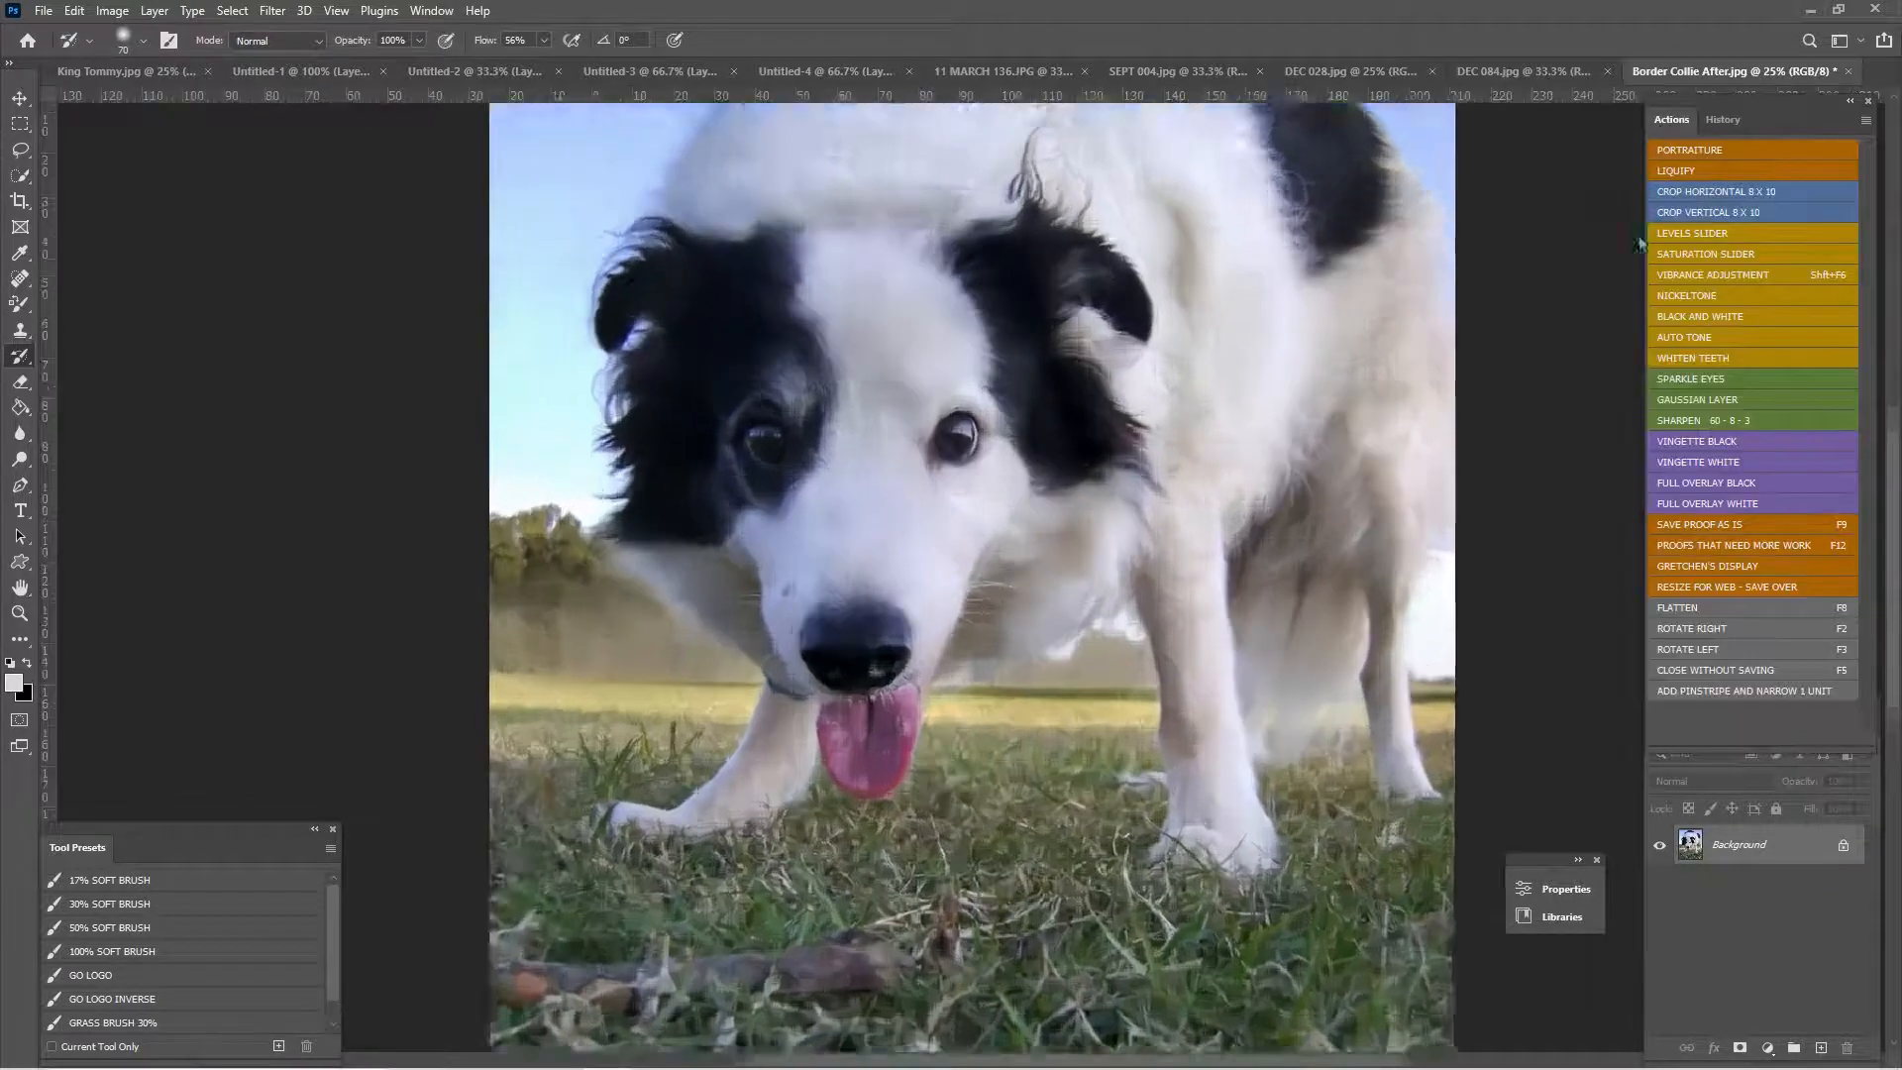
pyautogui.moveTo(1142, 393); pyautogui.dragTo(1244, 513)
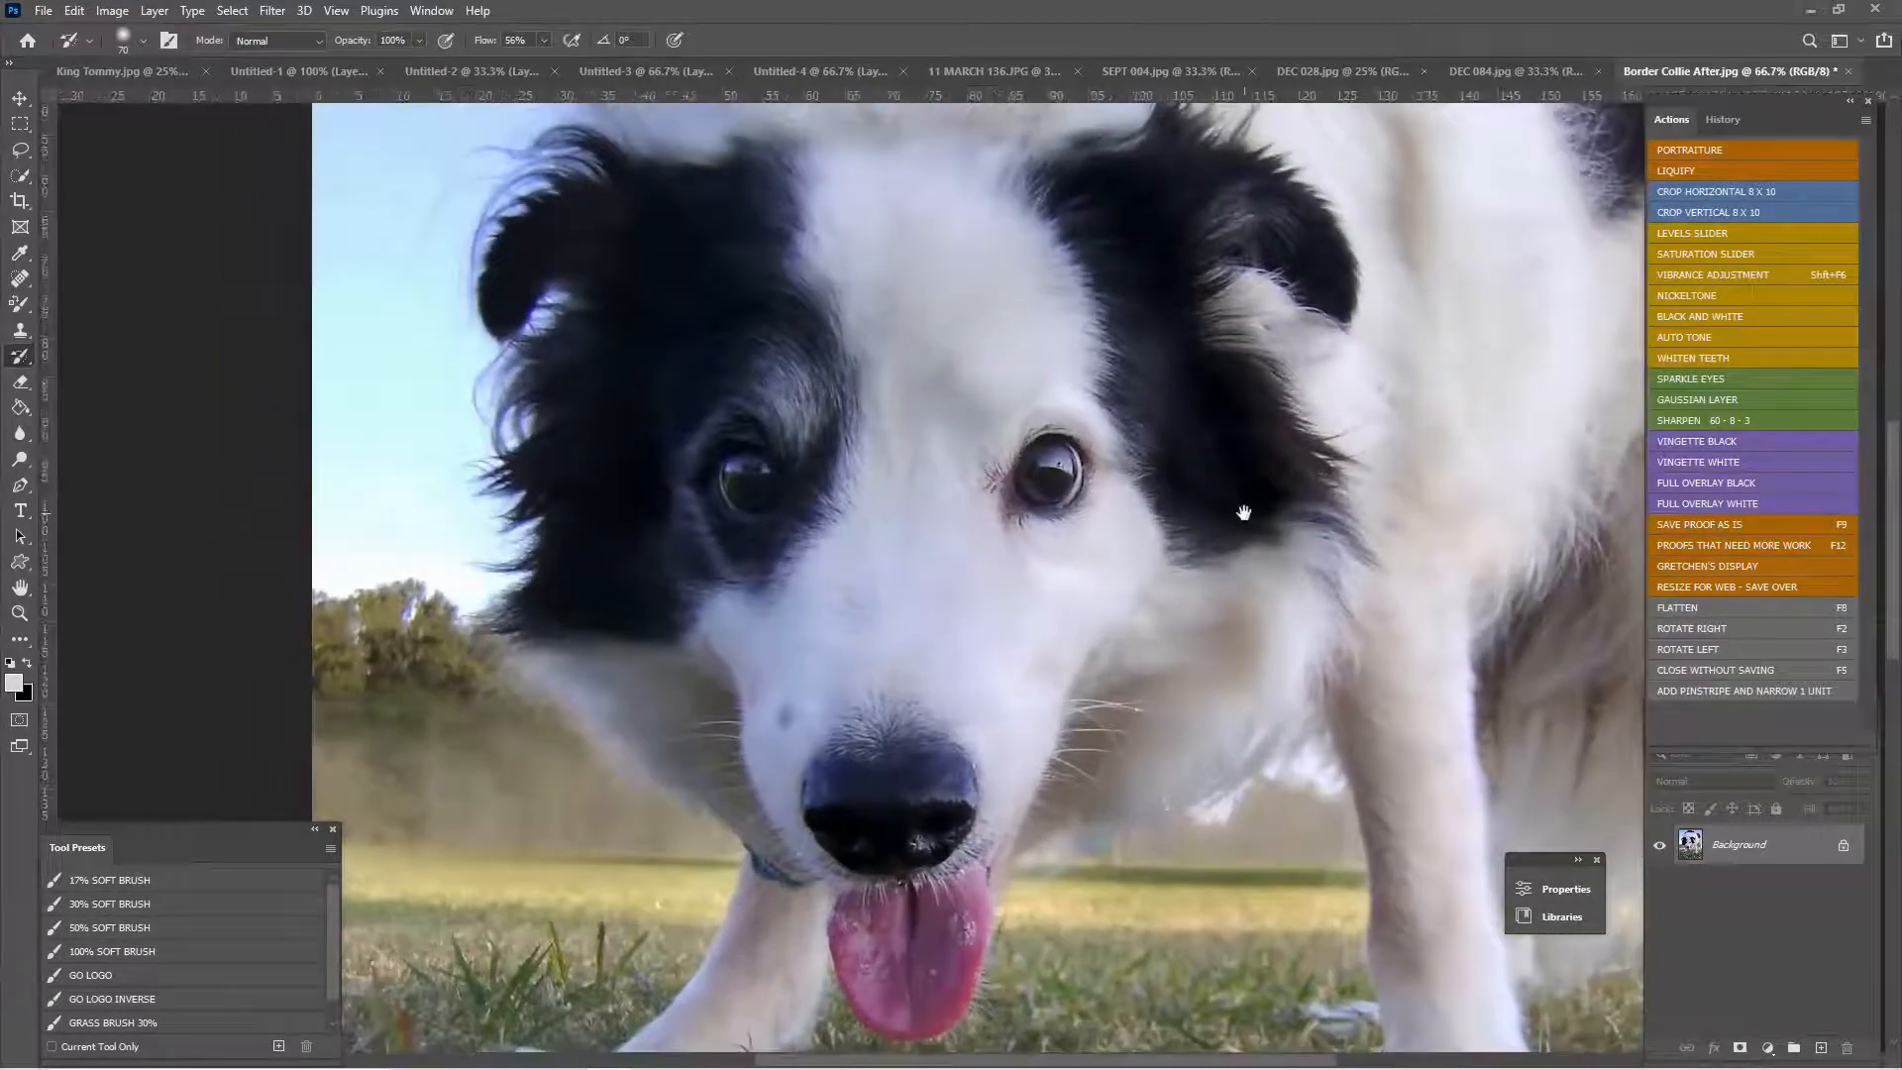
pyautogui.click(20, 467)
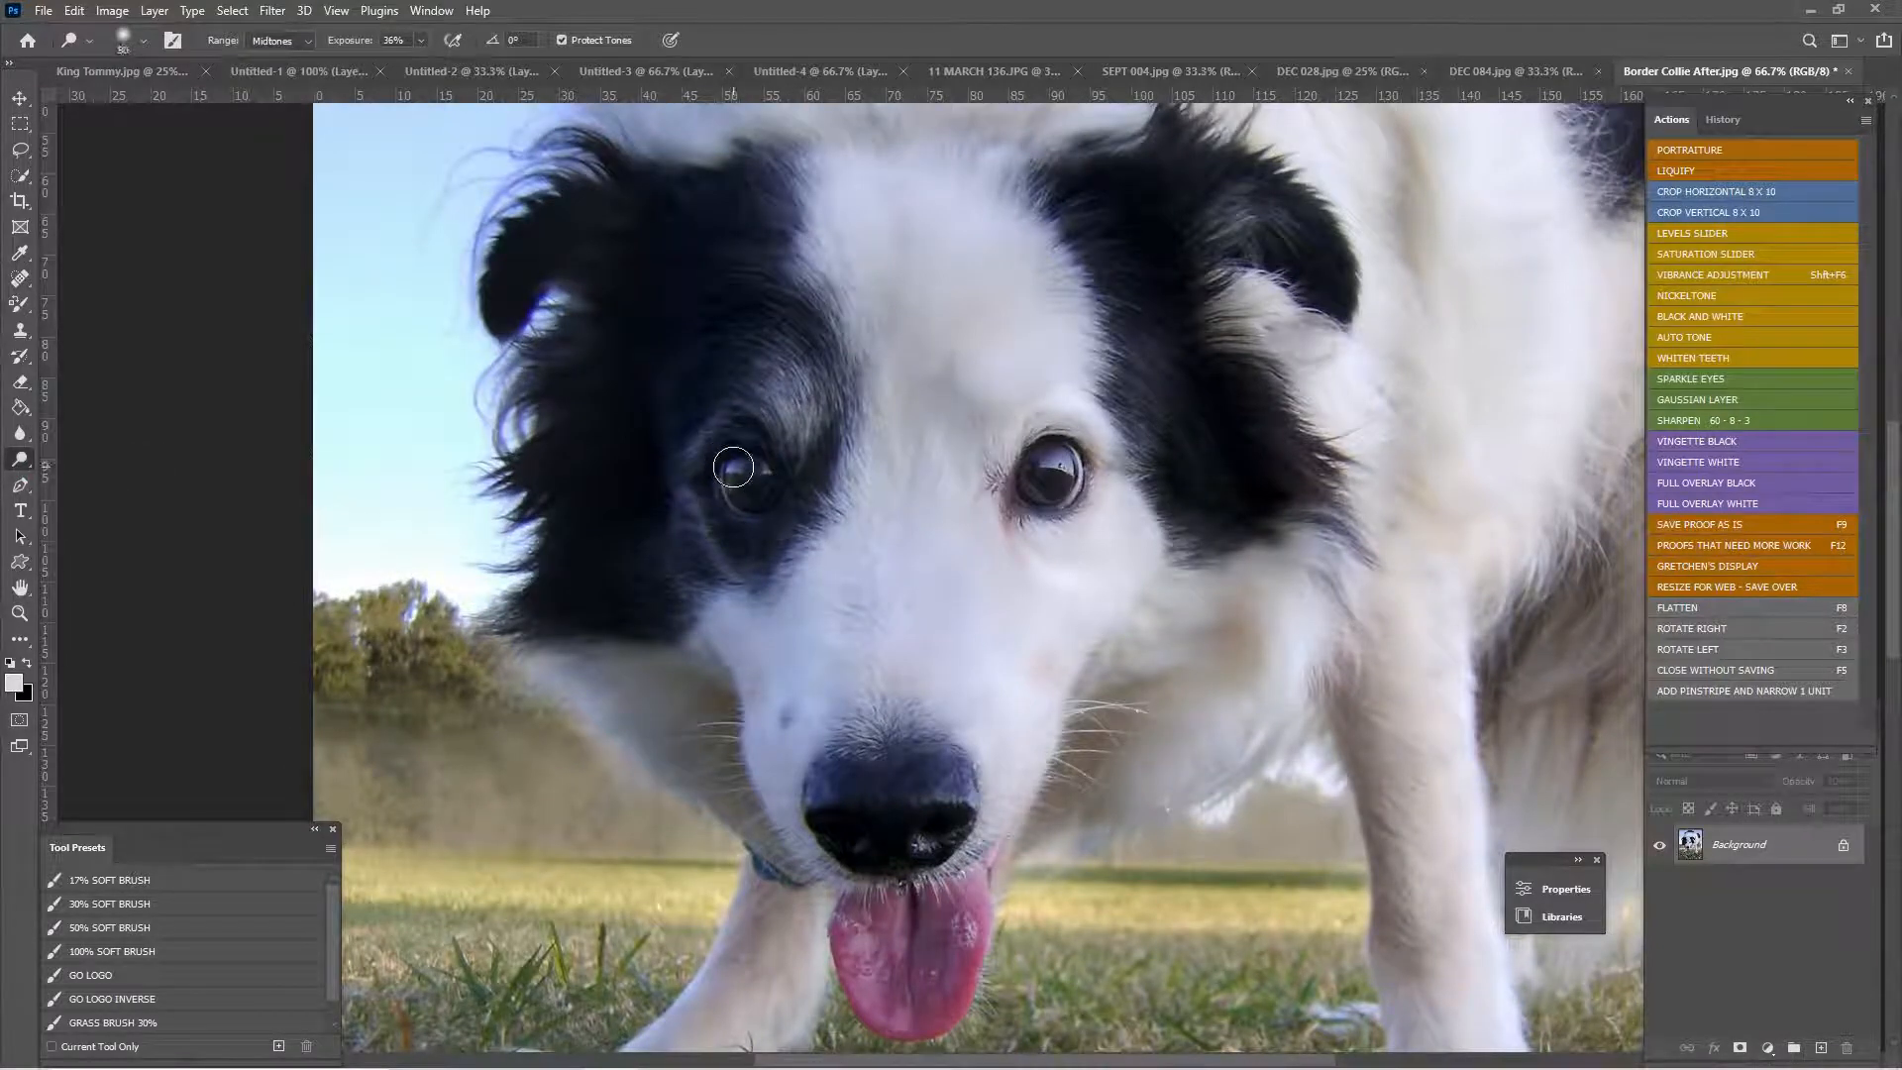
pyautogui.press('[')
pyautogui.press('[')
pyautogui.press('[')
pyautogui.press('[')
pyautogui.moveTo(1048, 459); pyautogui.dragTo(1077, 482)
pyautogui.press('[')
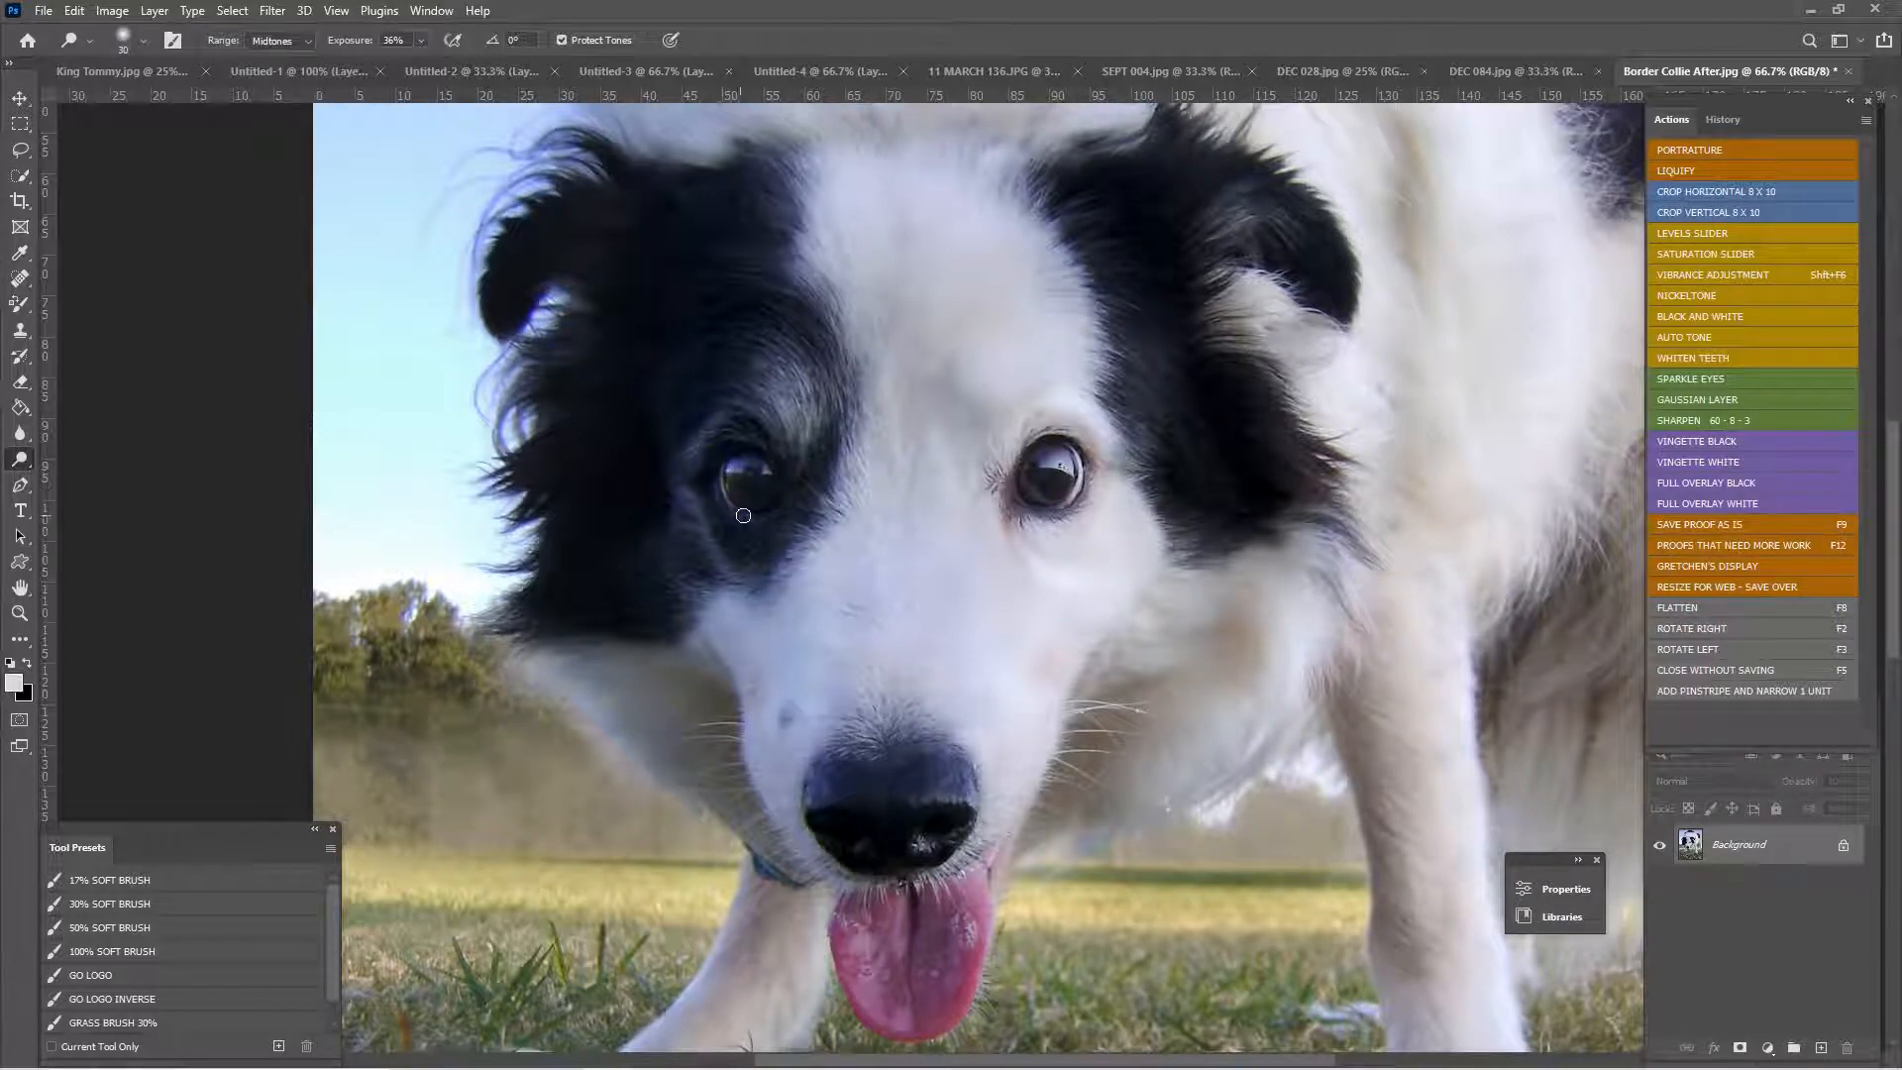
# - Revert to the History Brush state and dodge both eyes again with the same 30-pixel brush
pyautogui.click(1723, 119)
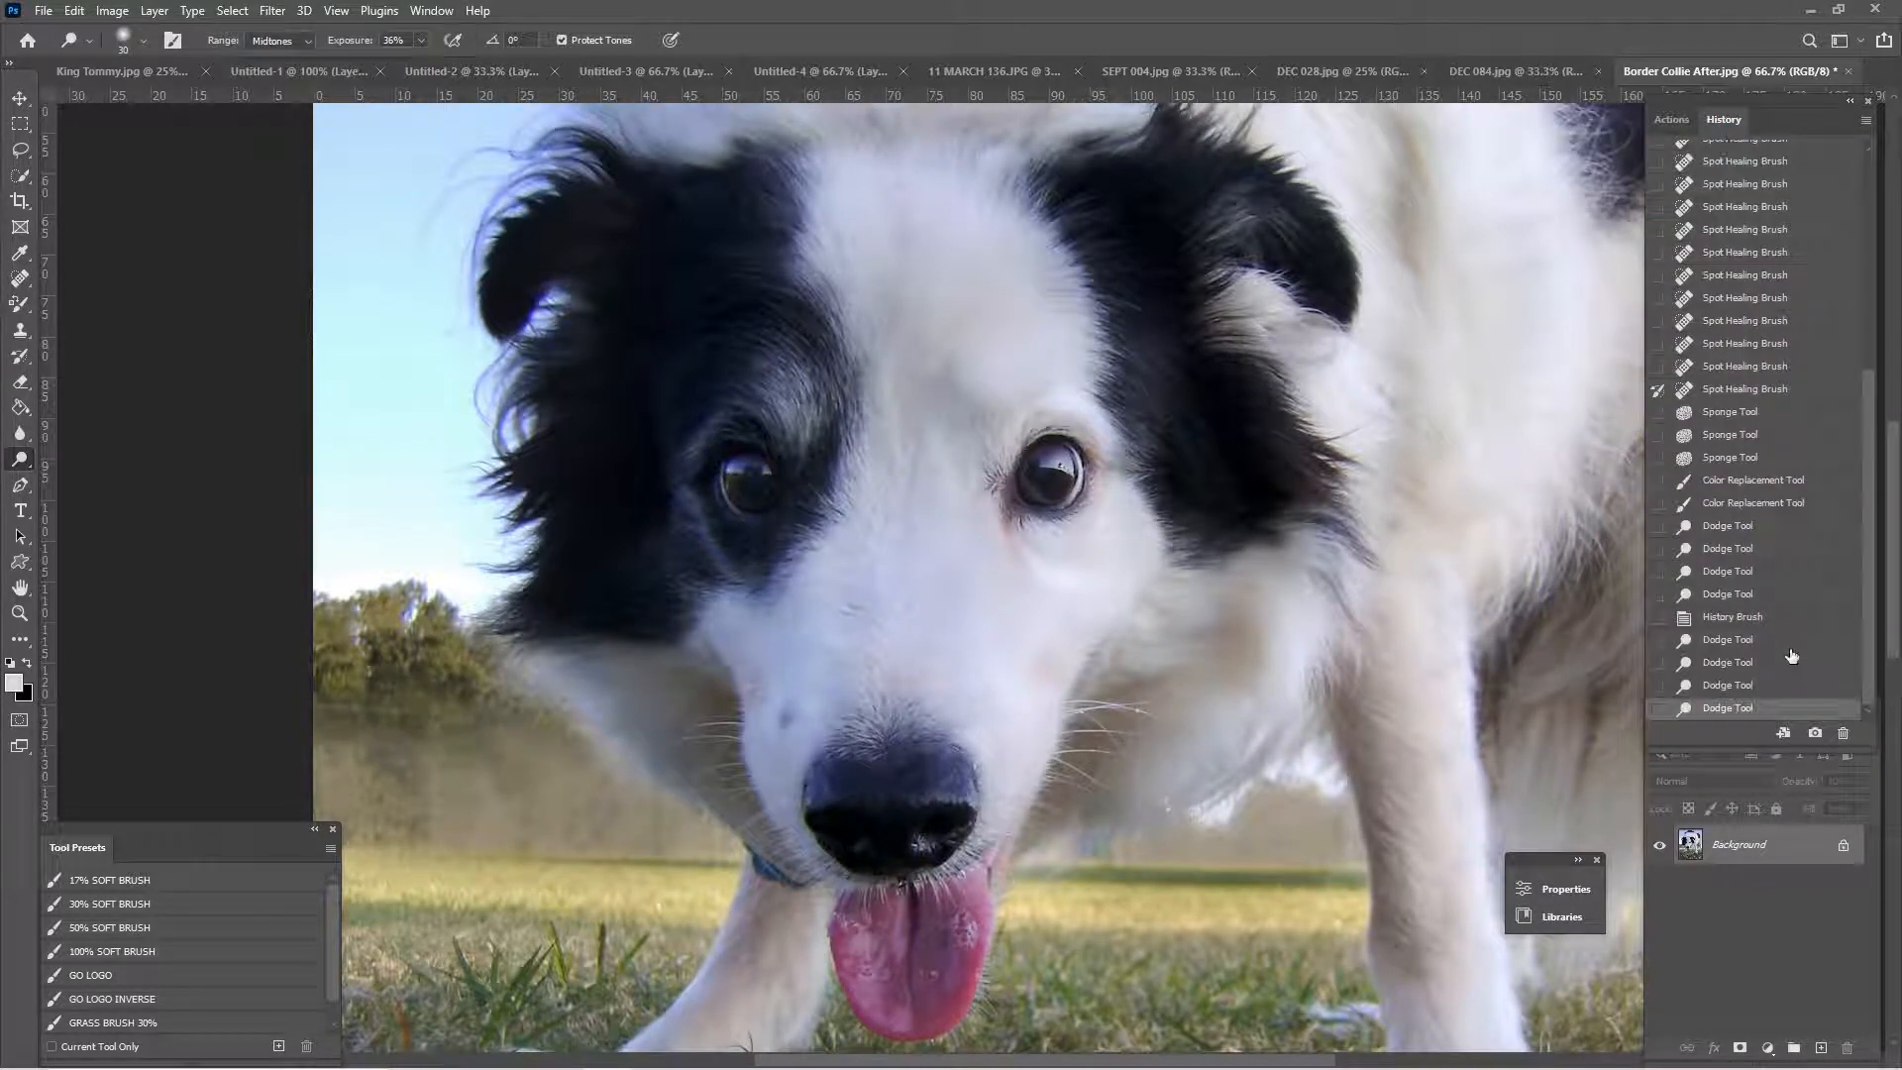
pyautogui.click(1759, 616)
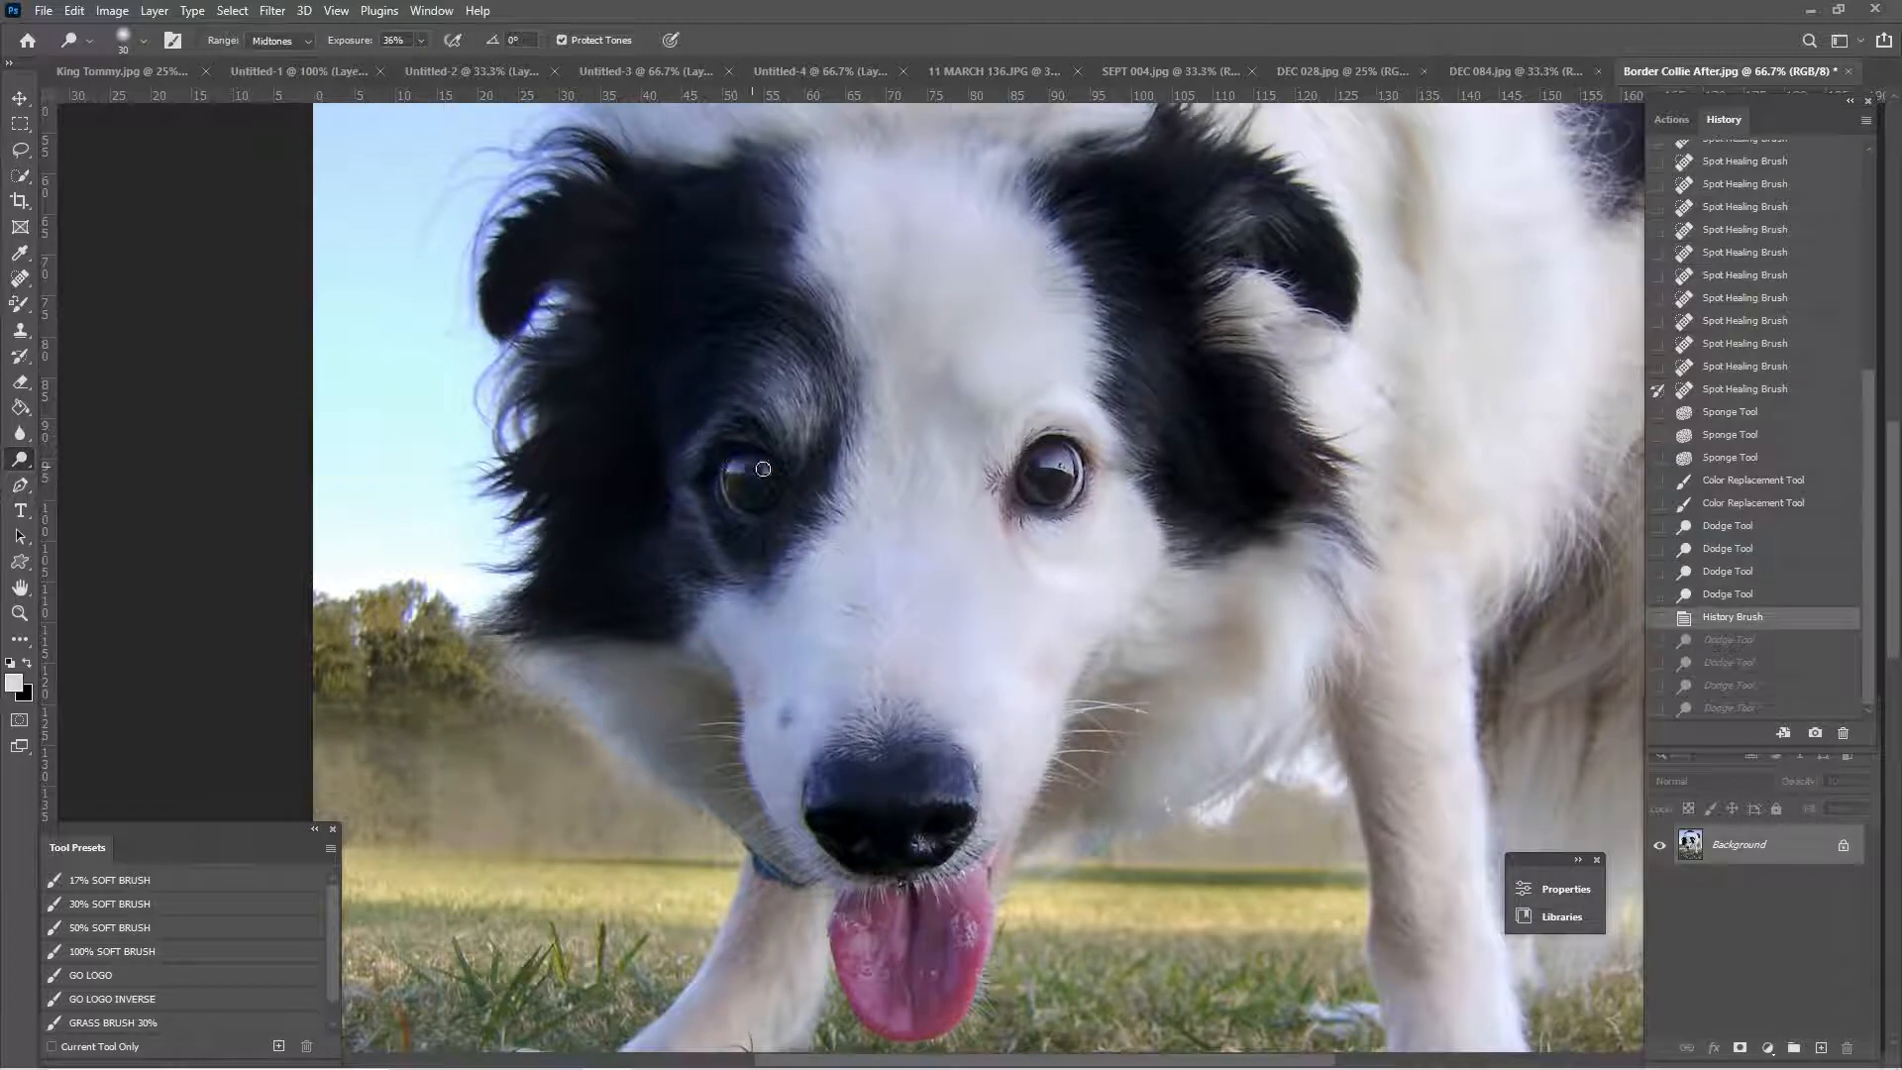
pyautogui.moveTo(771, 472); pyautogui.dragTo(719, 468)
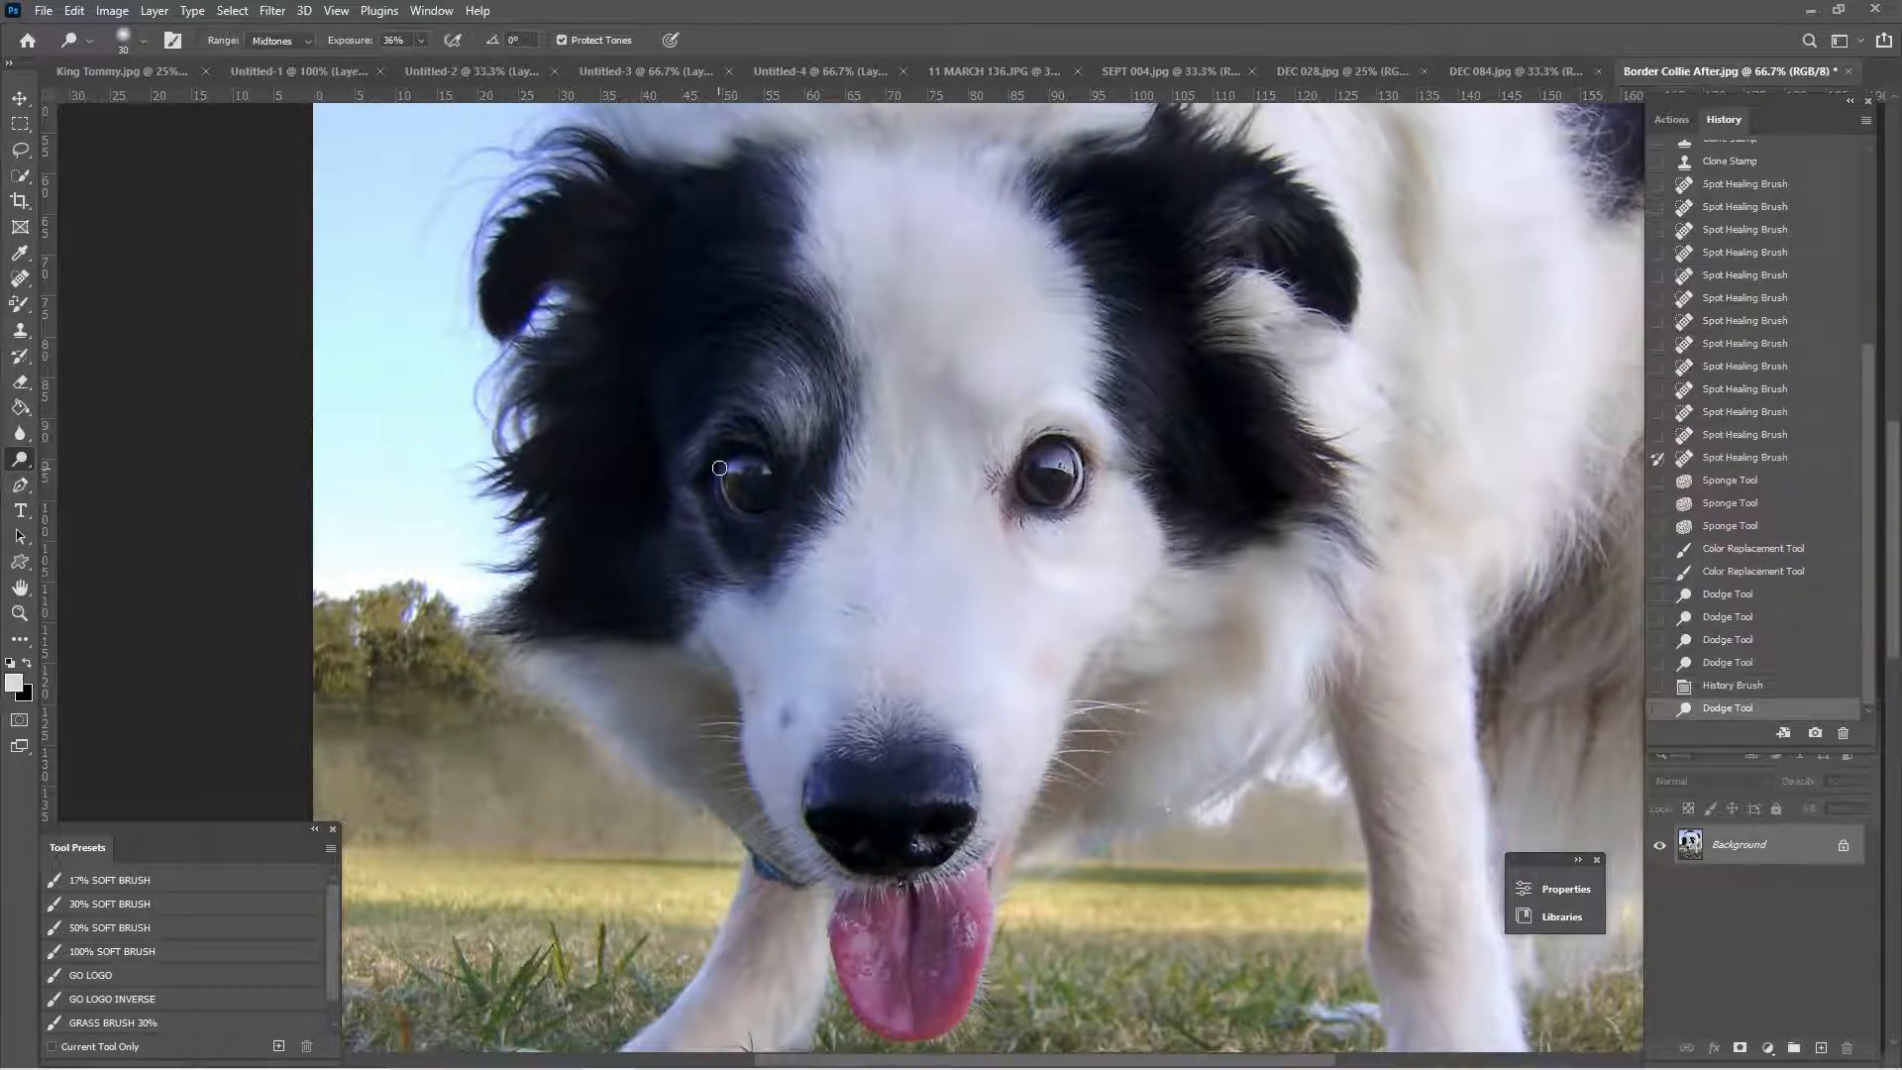
pyautogui.click(746, 510)
pyautogui.moveTo(1073, 472)
pyautogui.mouseDown()
pyautogui.moveTo(1077, 451)
pyautogui.moveTo(1112, 502)
pyautogui.mouseUp()
# - Compare the eyes before and after dodging, ending on the latest Dodge state with the saved actions displayed
pyautogui.click(1788, 618)
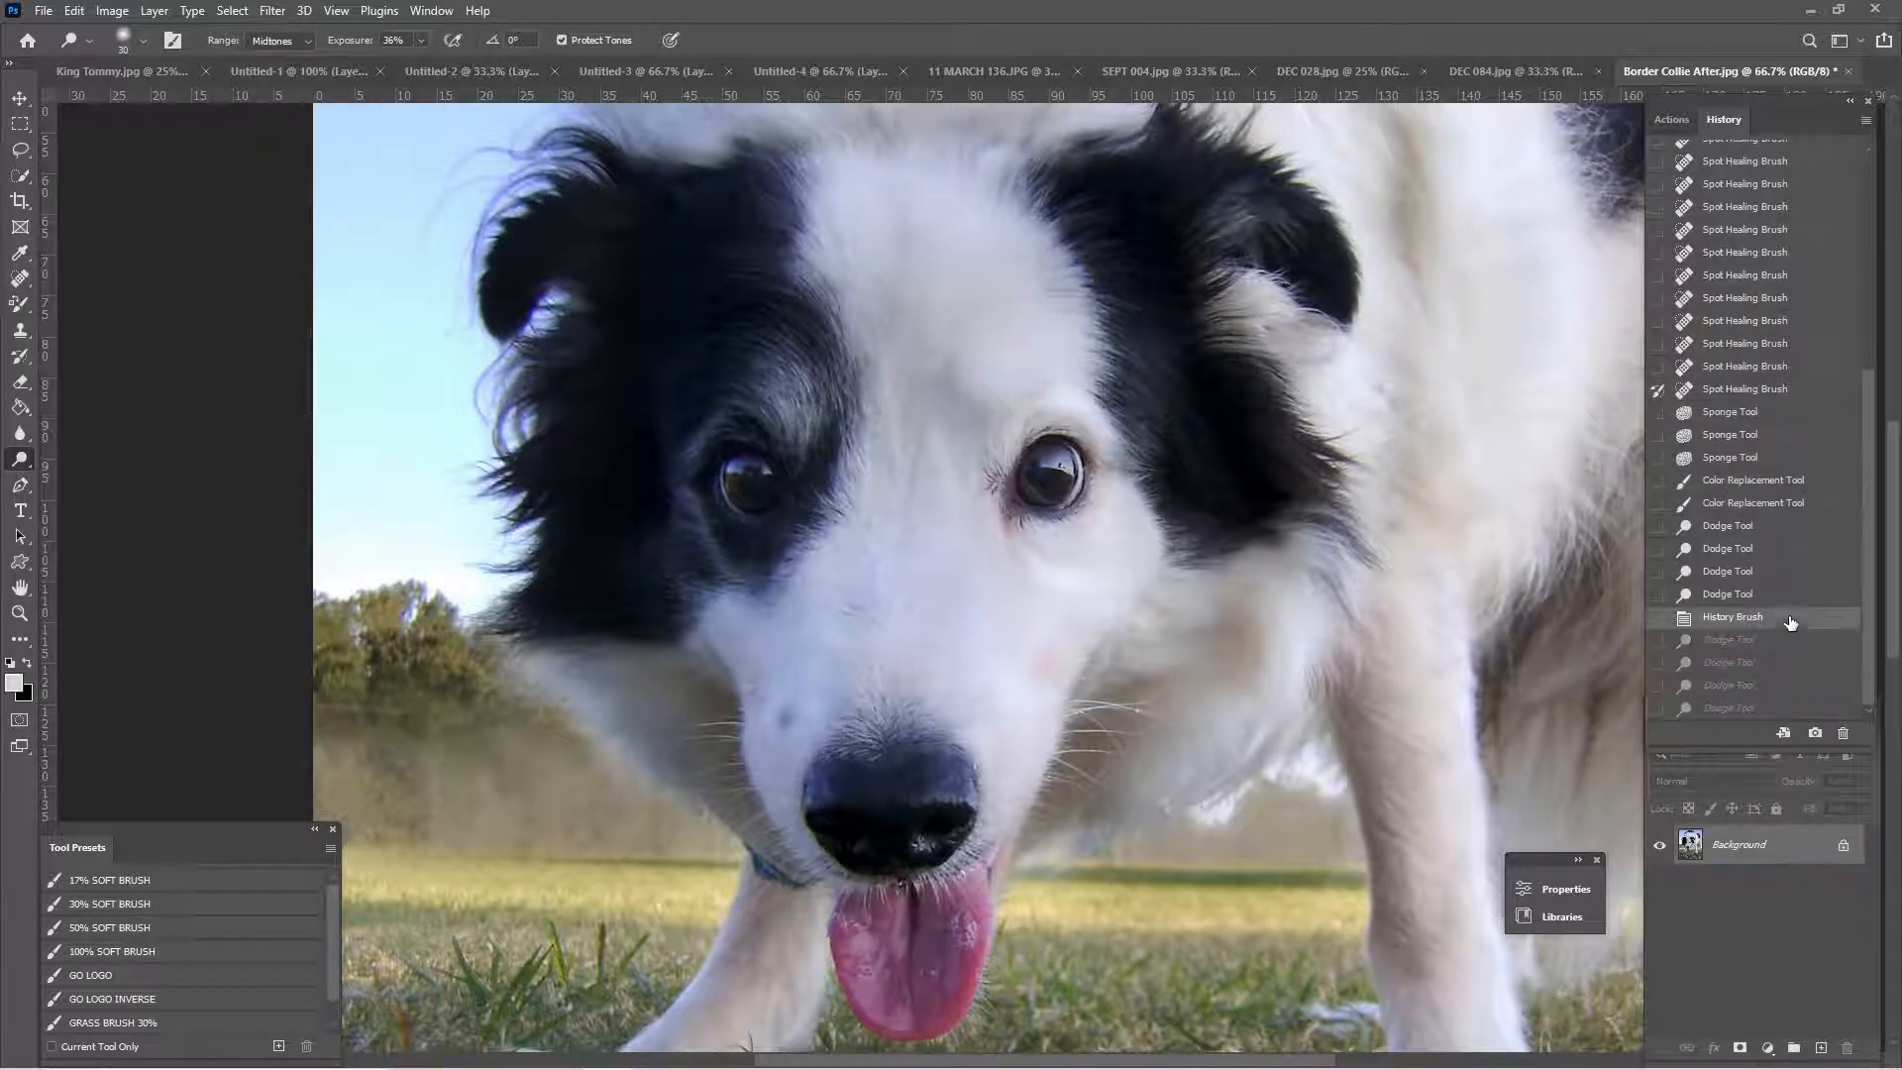
pyautogui.click(1784, 707)
pyautogui.click(1670, 119)
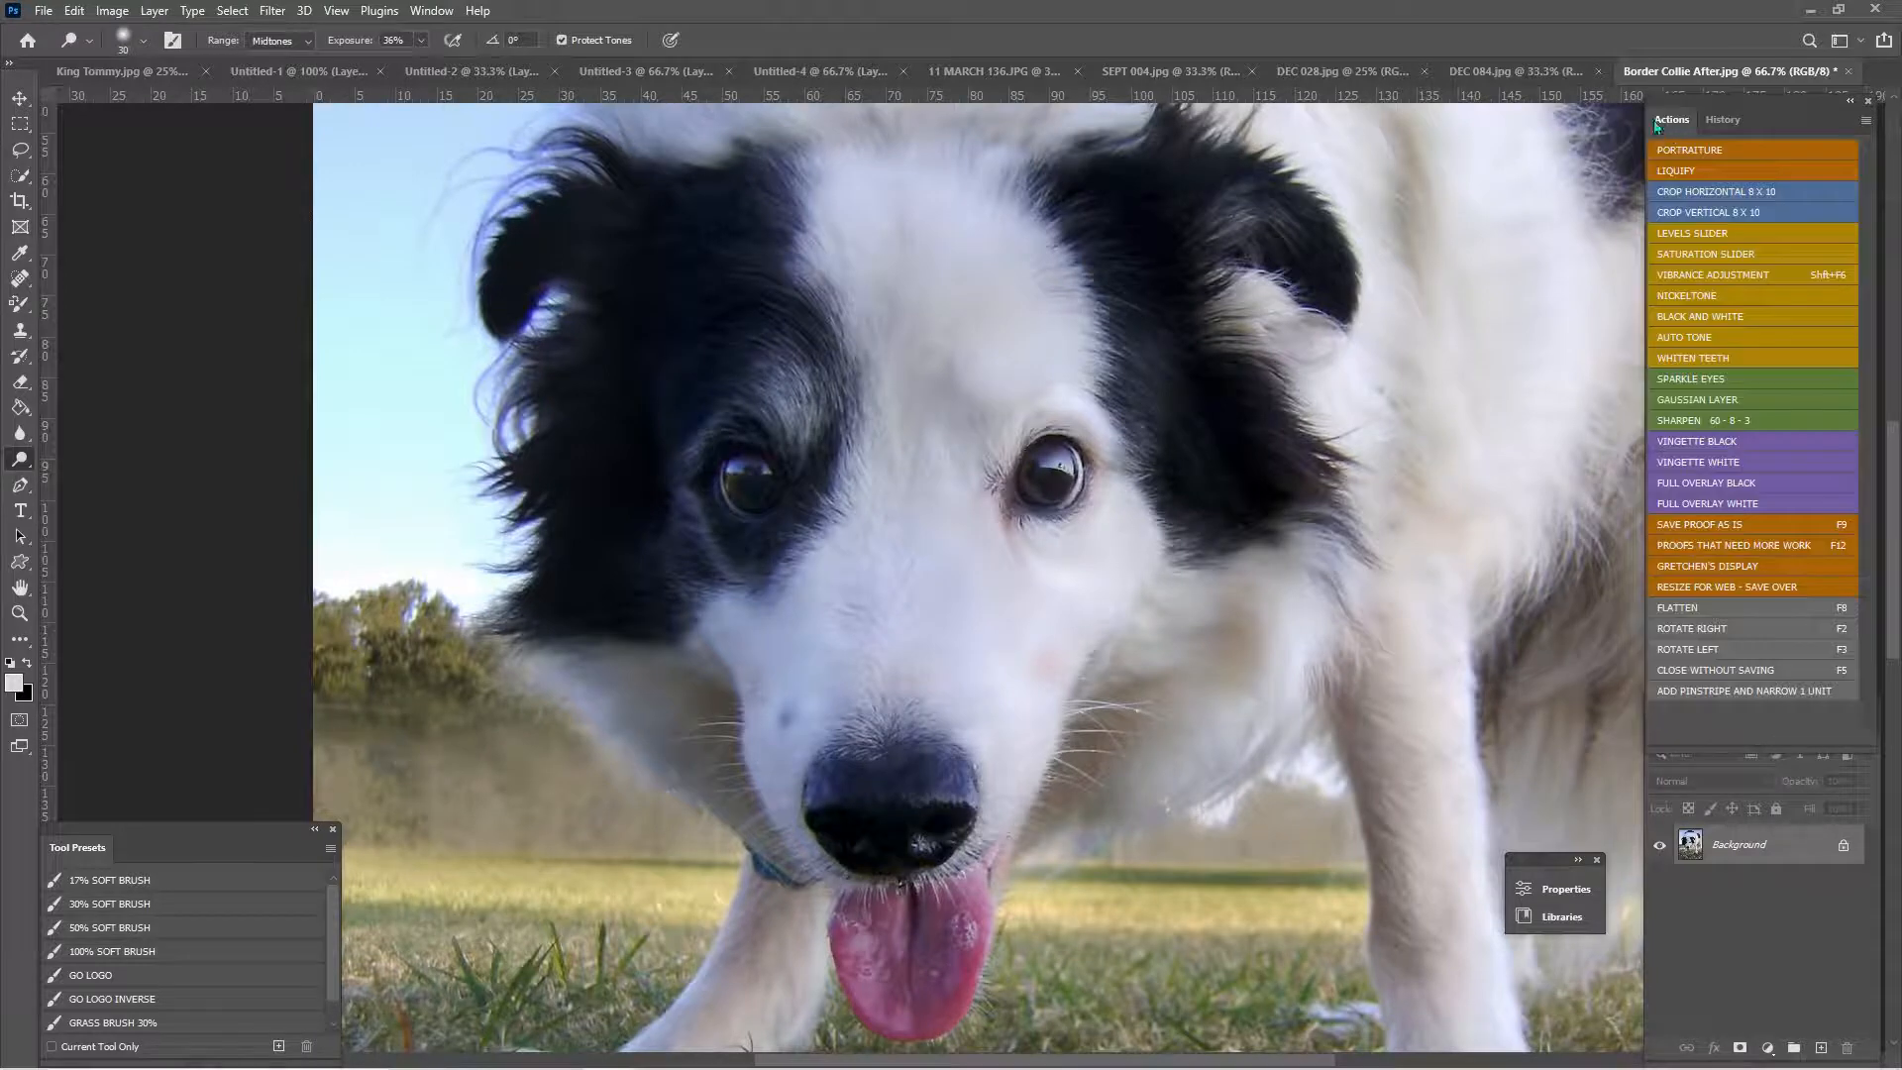
# - Run the Sparkle Eyes action and set the History Brush to 27% opacity and 250 pixels for blending over the dog's face
pyautogui.click(1721, 383)
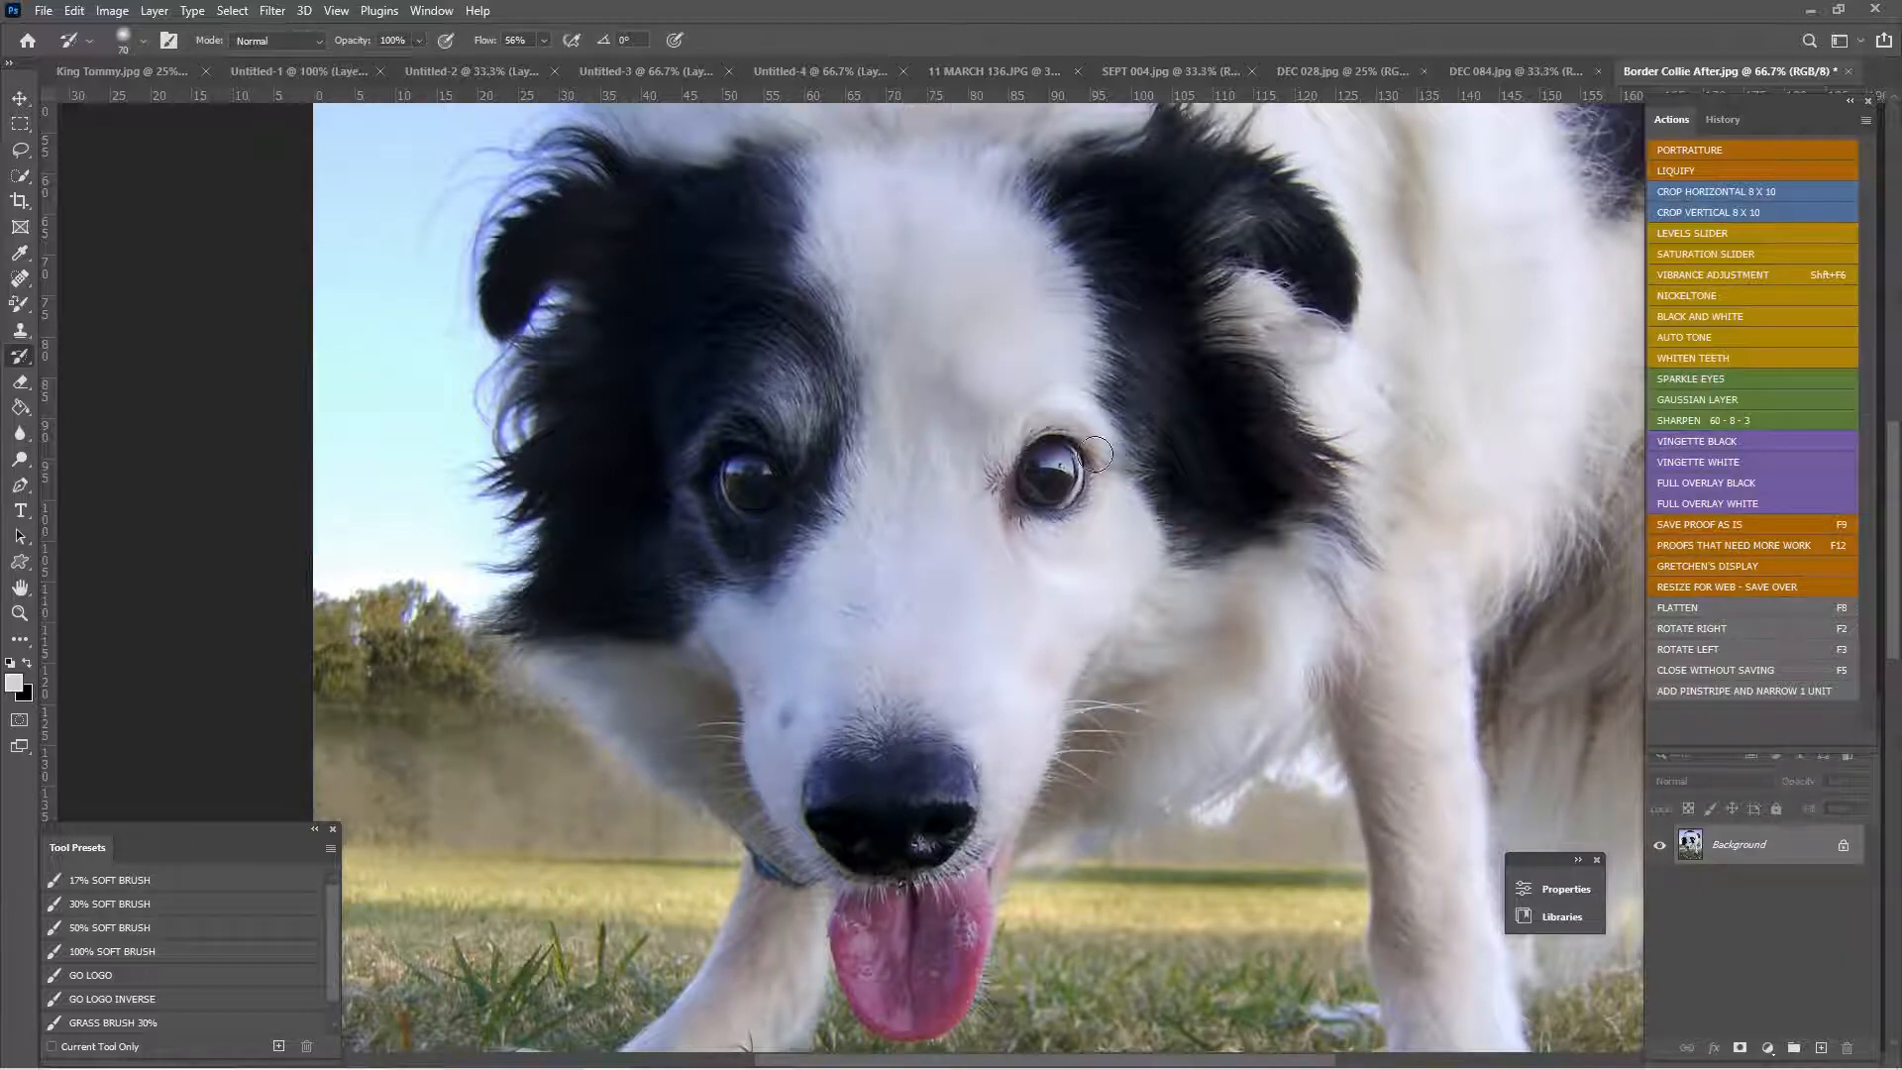
pyautogui.click(419, 41)
pyautogui.moveTo(383, 60); pyautogui.dragTo(355, 60)
pyautogui.press(']')
pyautogui.press(']')
pyautogui.press(']')
pyautogui.press(']')
pyautogui.press(']')
pyautogui.press(']')
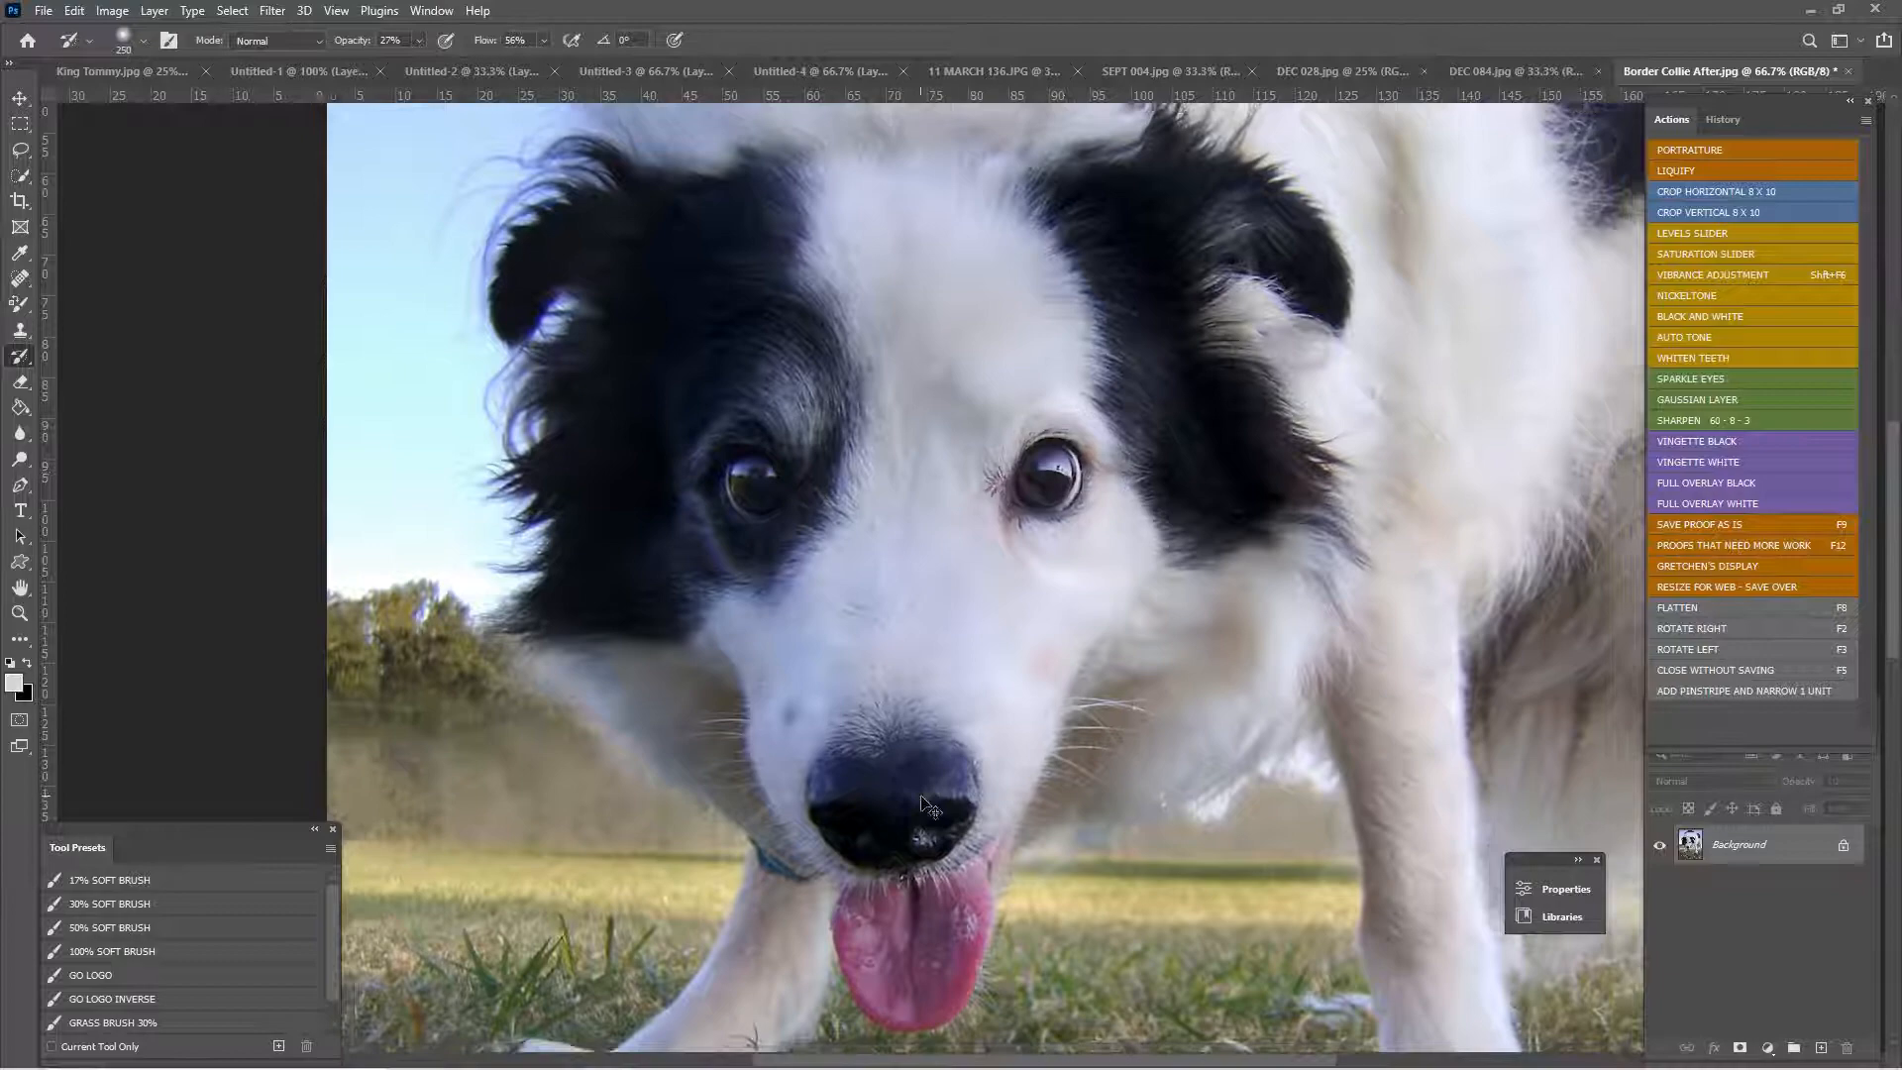
pyautogui.hotkey('ctrl', '-')
pyautogui.hotkey('ctrl', '+')
pyautogui.hotkey('ctrl', '+')
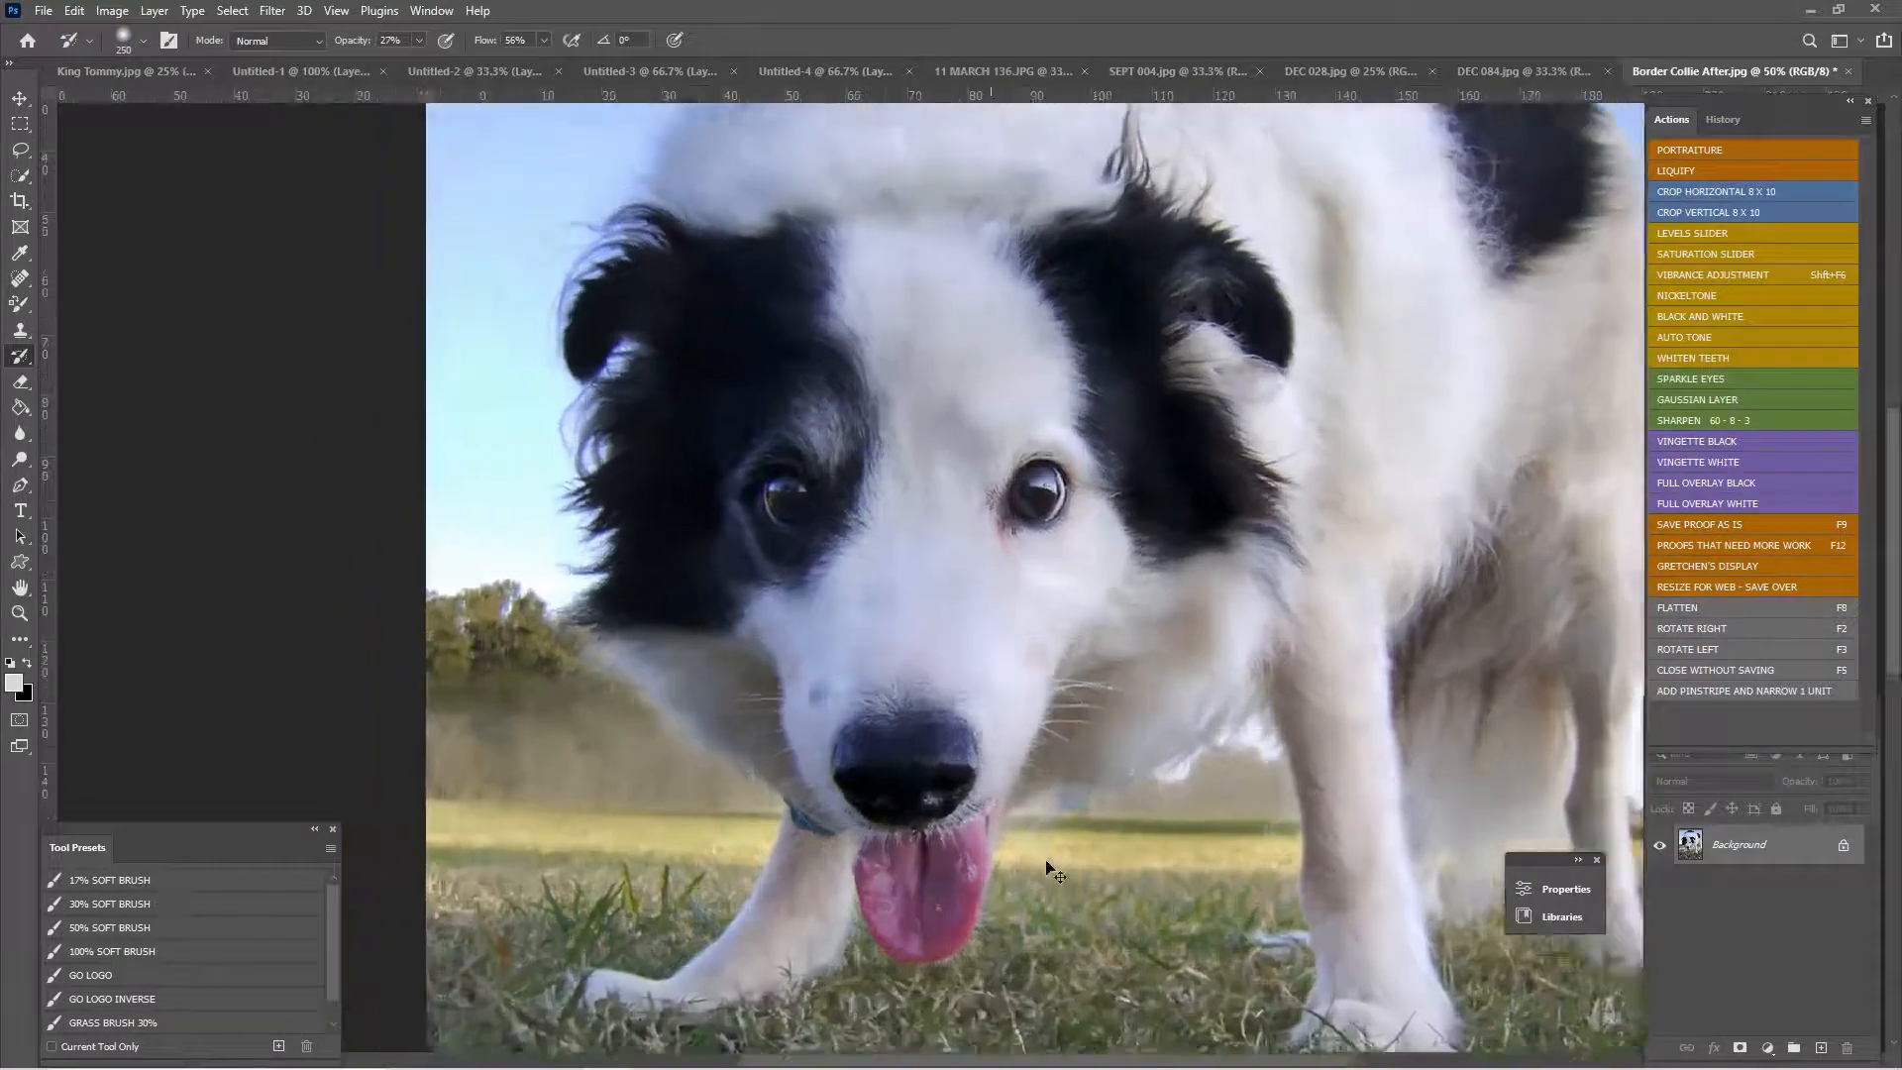
# - Reduce the History Brush to 150 pixels for blending detail over the dog's tongue
pyautogui.moveTo(1046, 724); pyautogui.dragTo(1101, 309)
pyautogui.press('[')
pyautogui.press('[')
pyautogui.press('[')
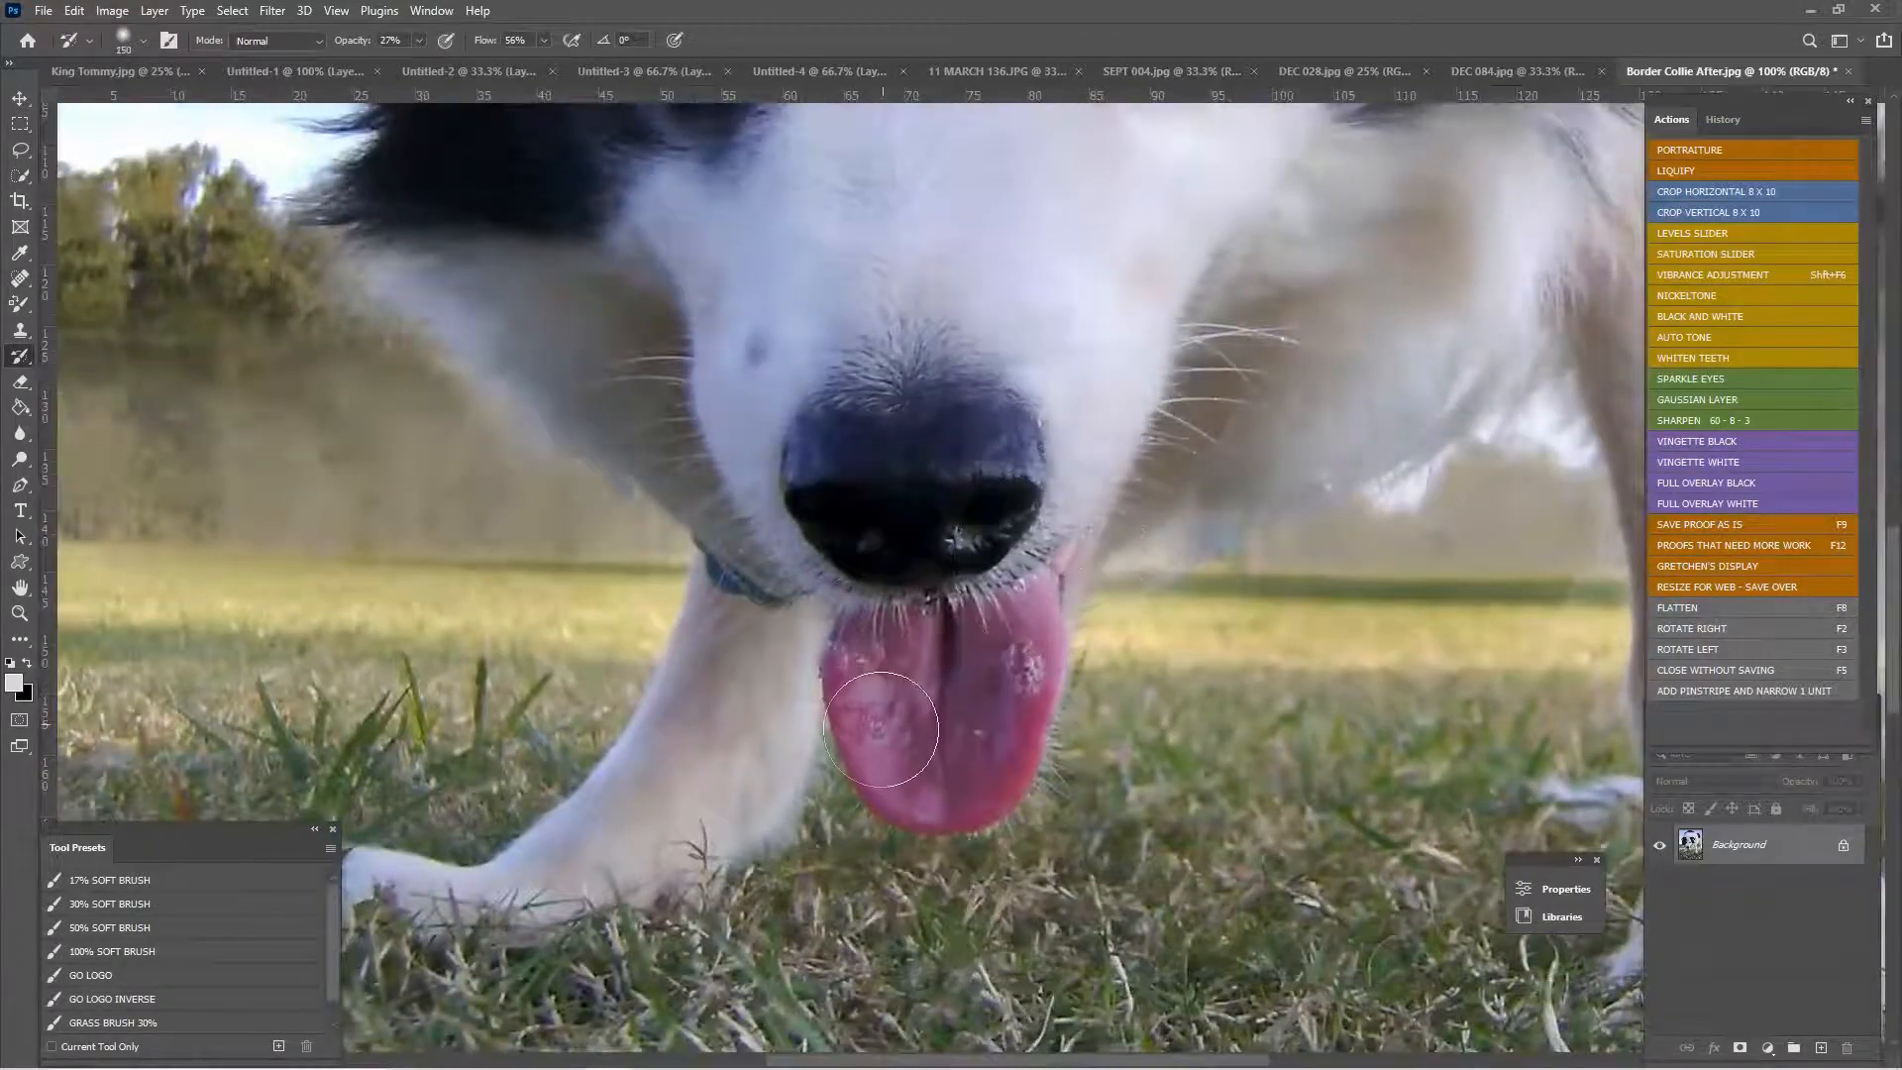
pyautogui.hotkey('ctrl', '-')
pyautogui.hotkey('ctrl', '-')
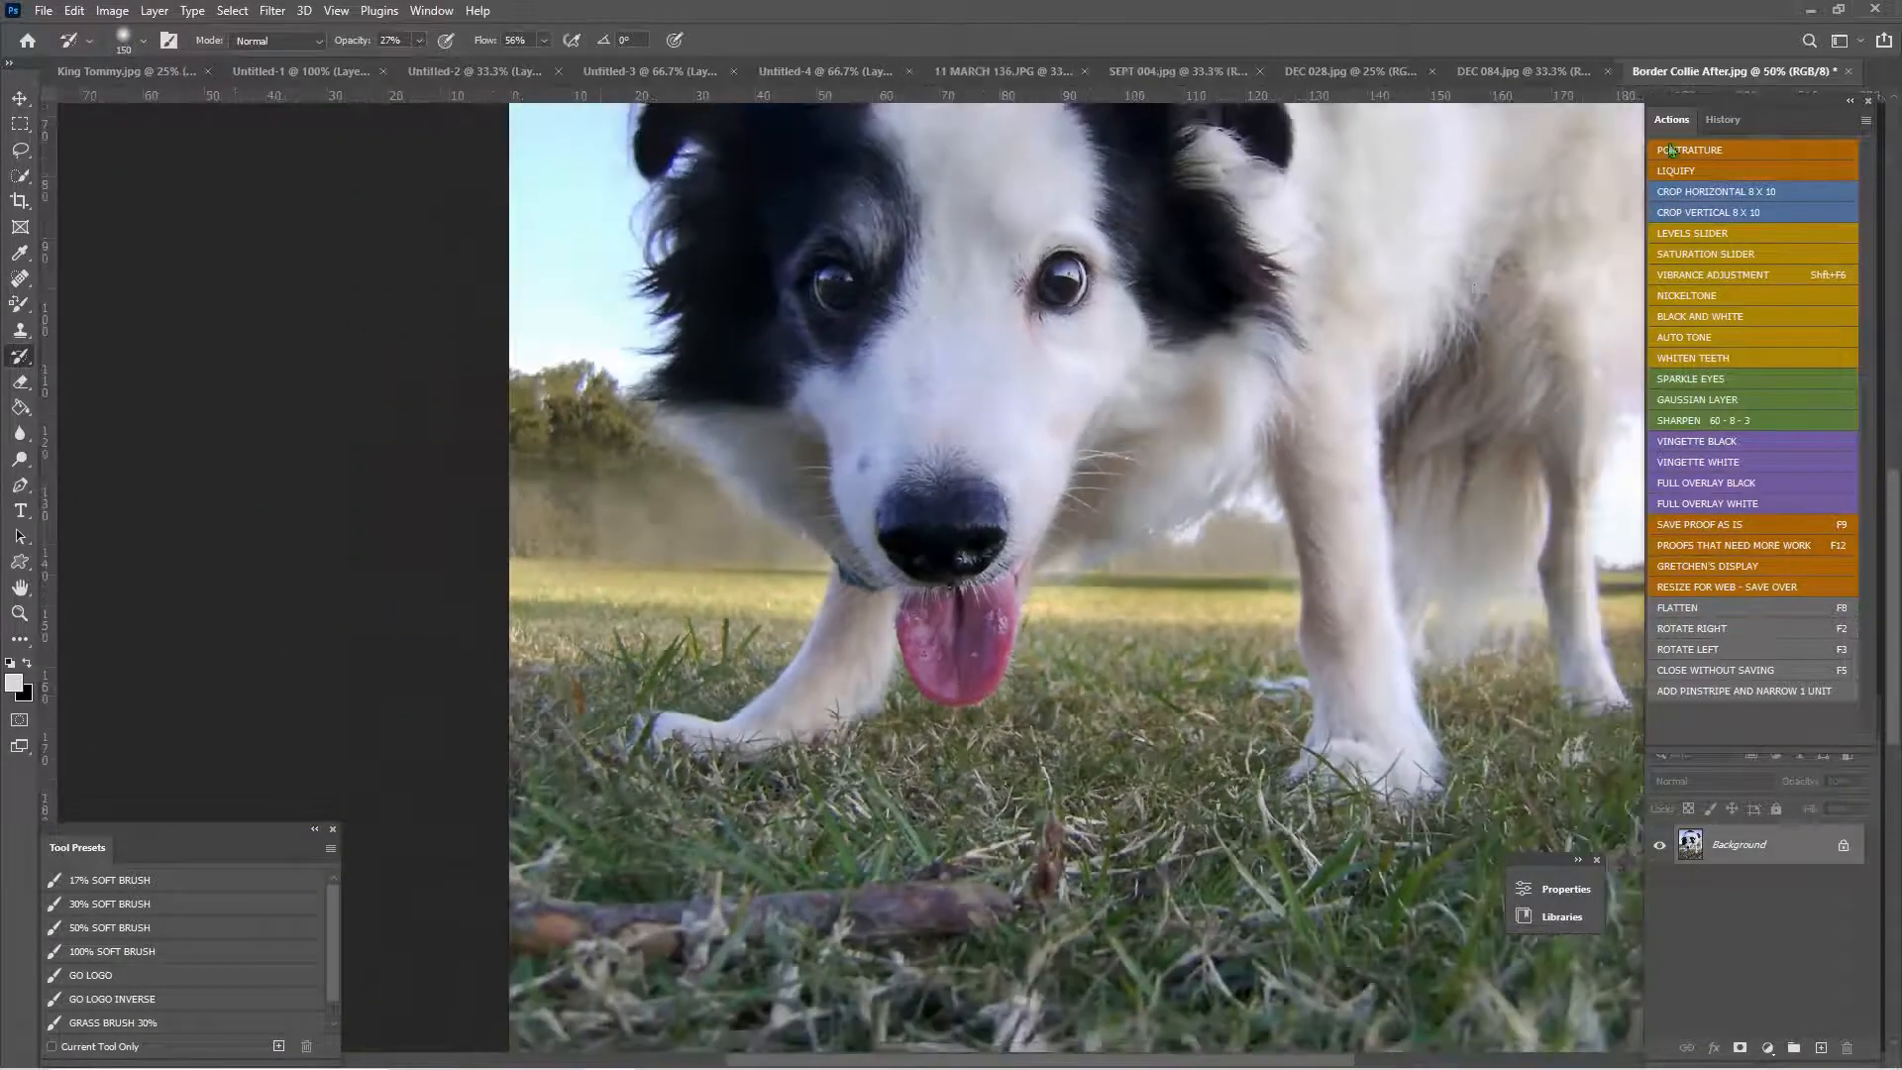
# - Compare the last Dodge state with the latest History Brush state, ending on the latter with the saved actions displayed
pyautogui.click(1724, 119)
pyautogui.hotkey('ctrl', '+')
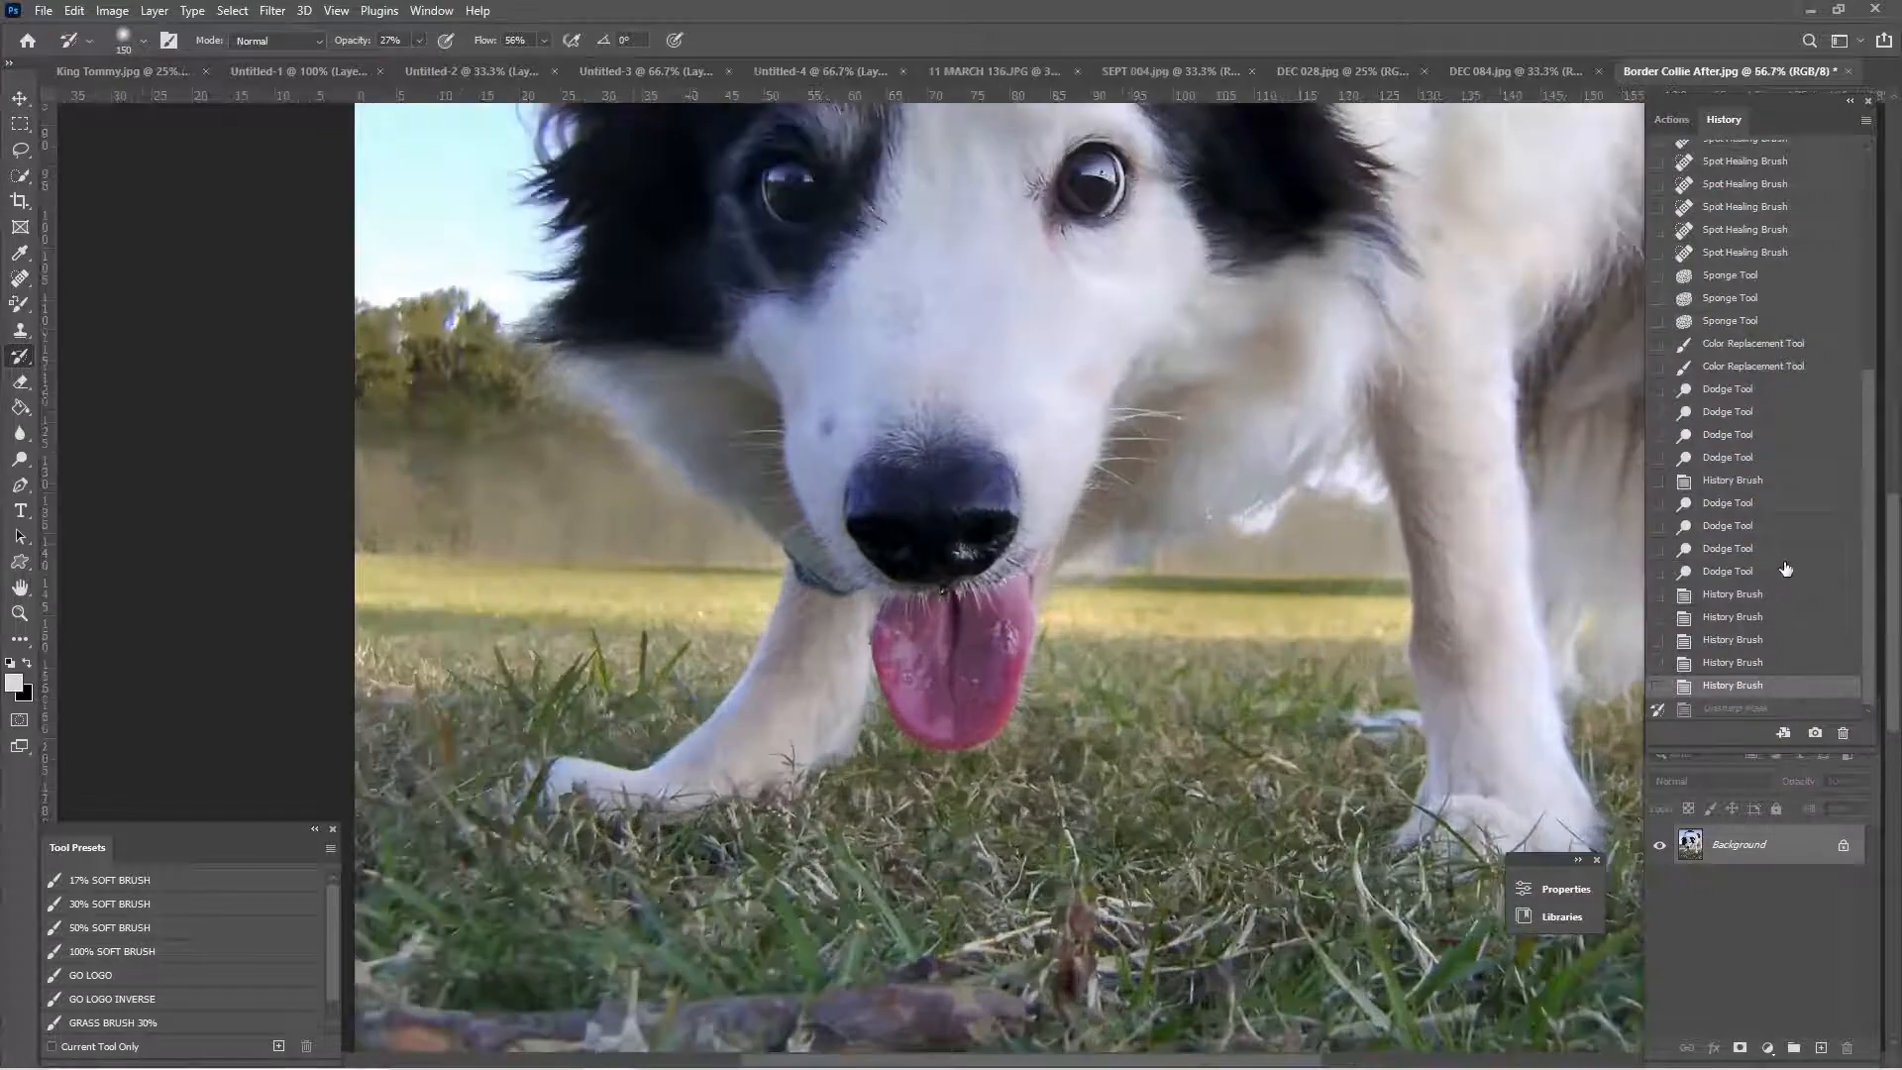
pyautogui.click(1778, 572)
pyautogui.scroll(4, 1575, 555)
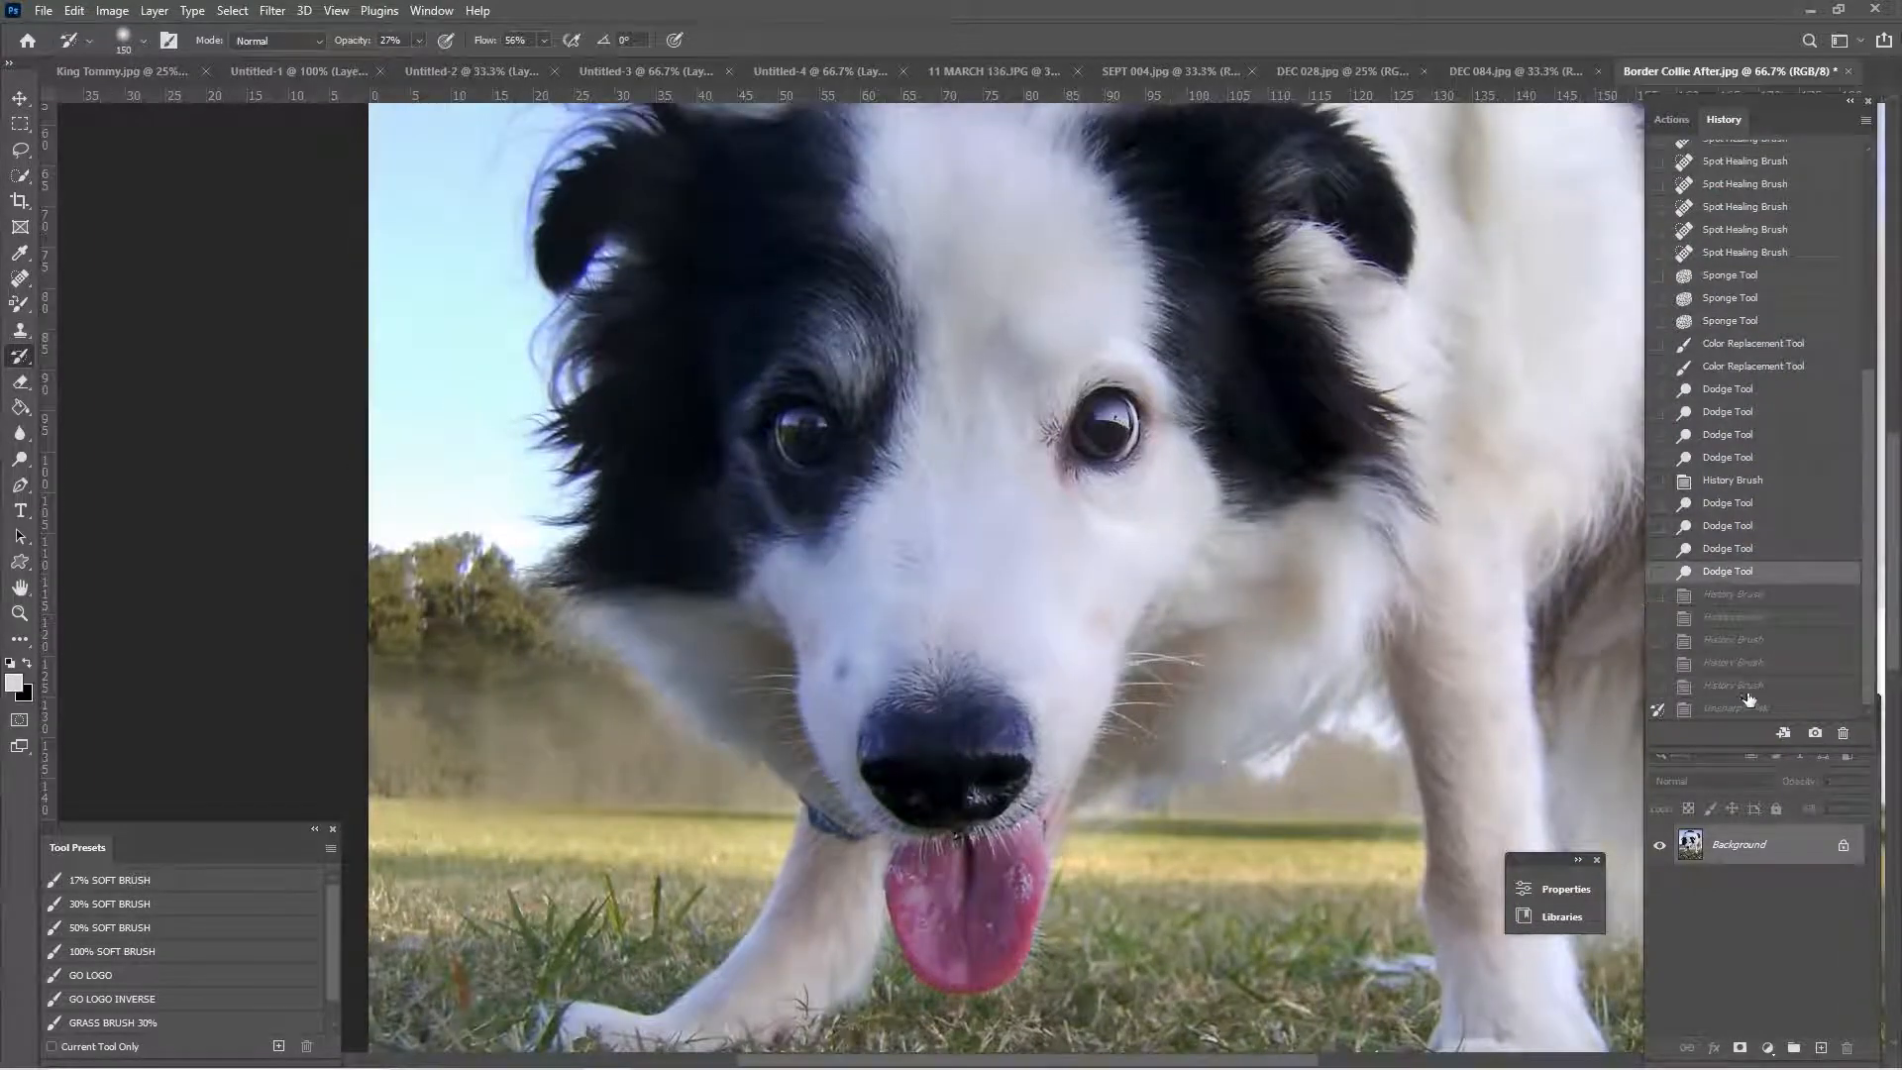
pyautogui.click(1759, 688)
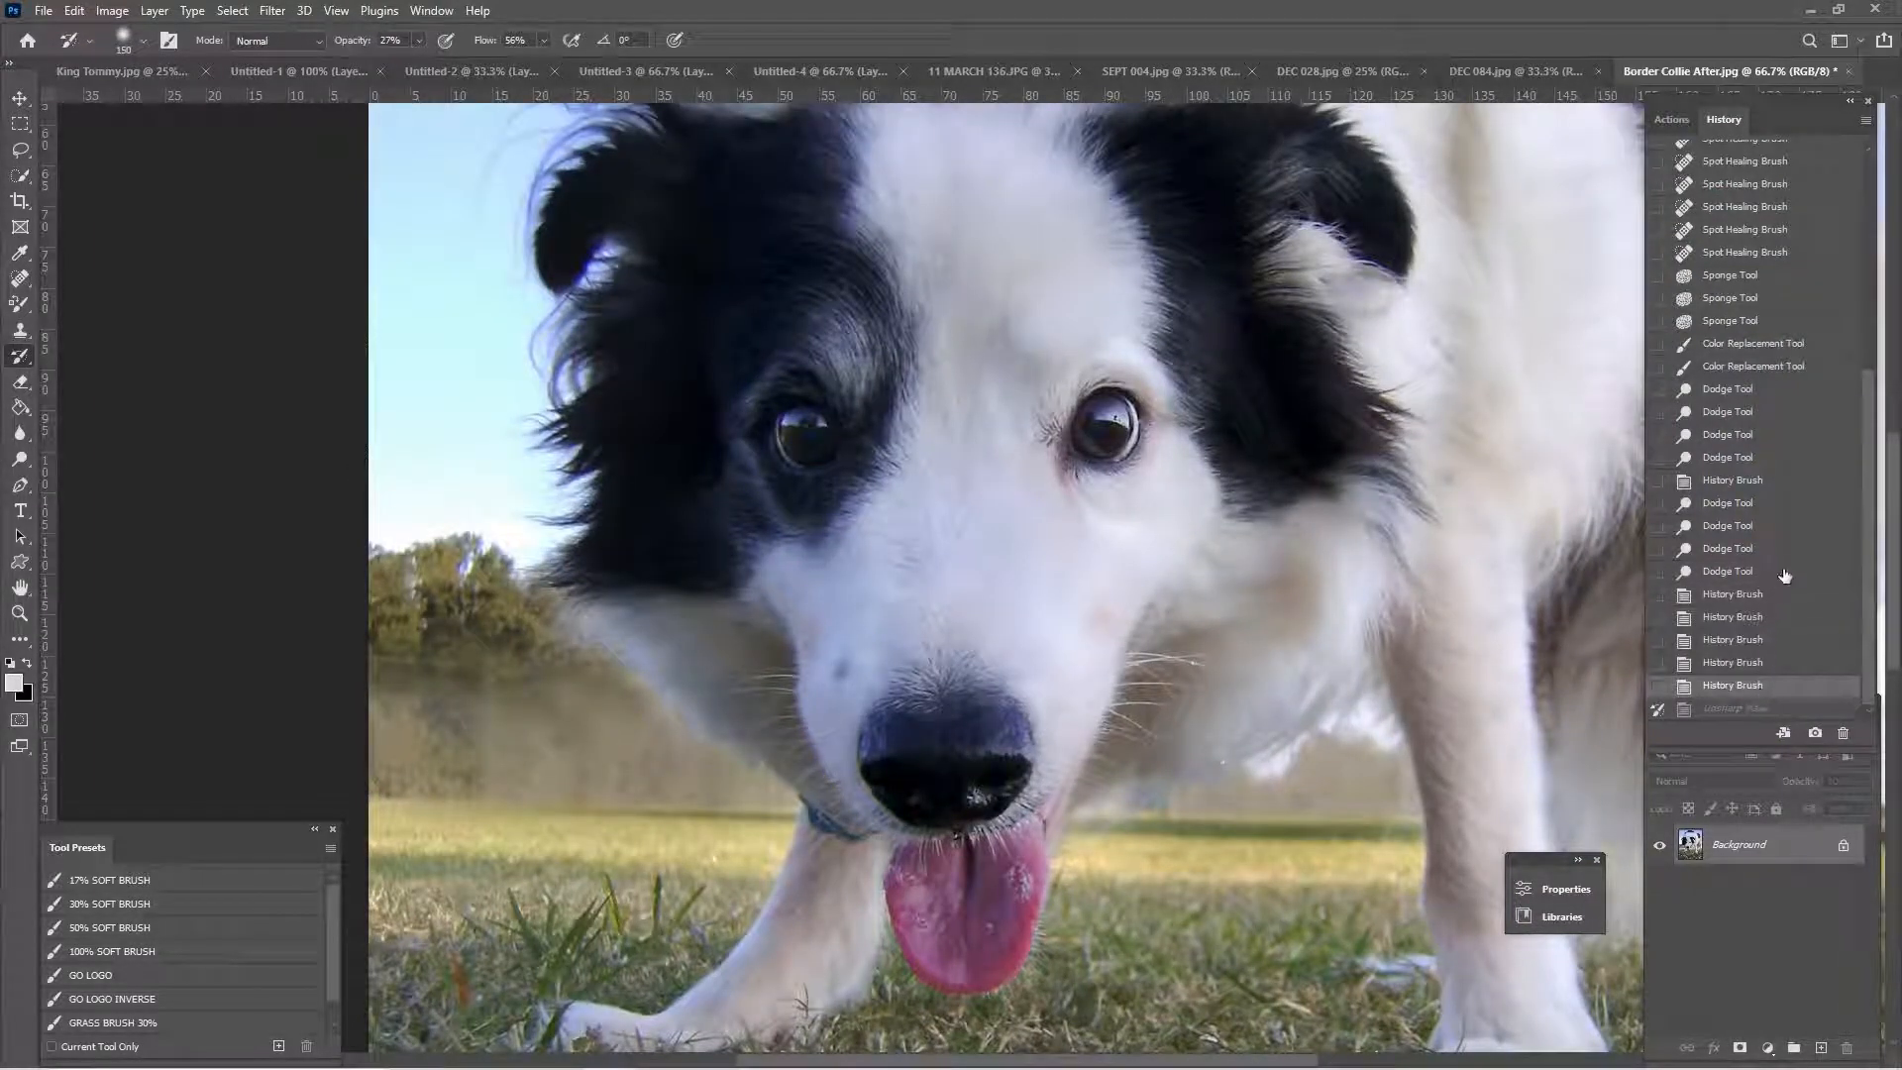
pyautogui.click(1785, 573)
pyautogui.click(1791, 688)
pyautogui.hotkey('ctrl', '-')
pyautogui.hotkey('ctrl', '-')
pyautogui.click(1671, 119)
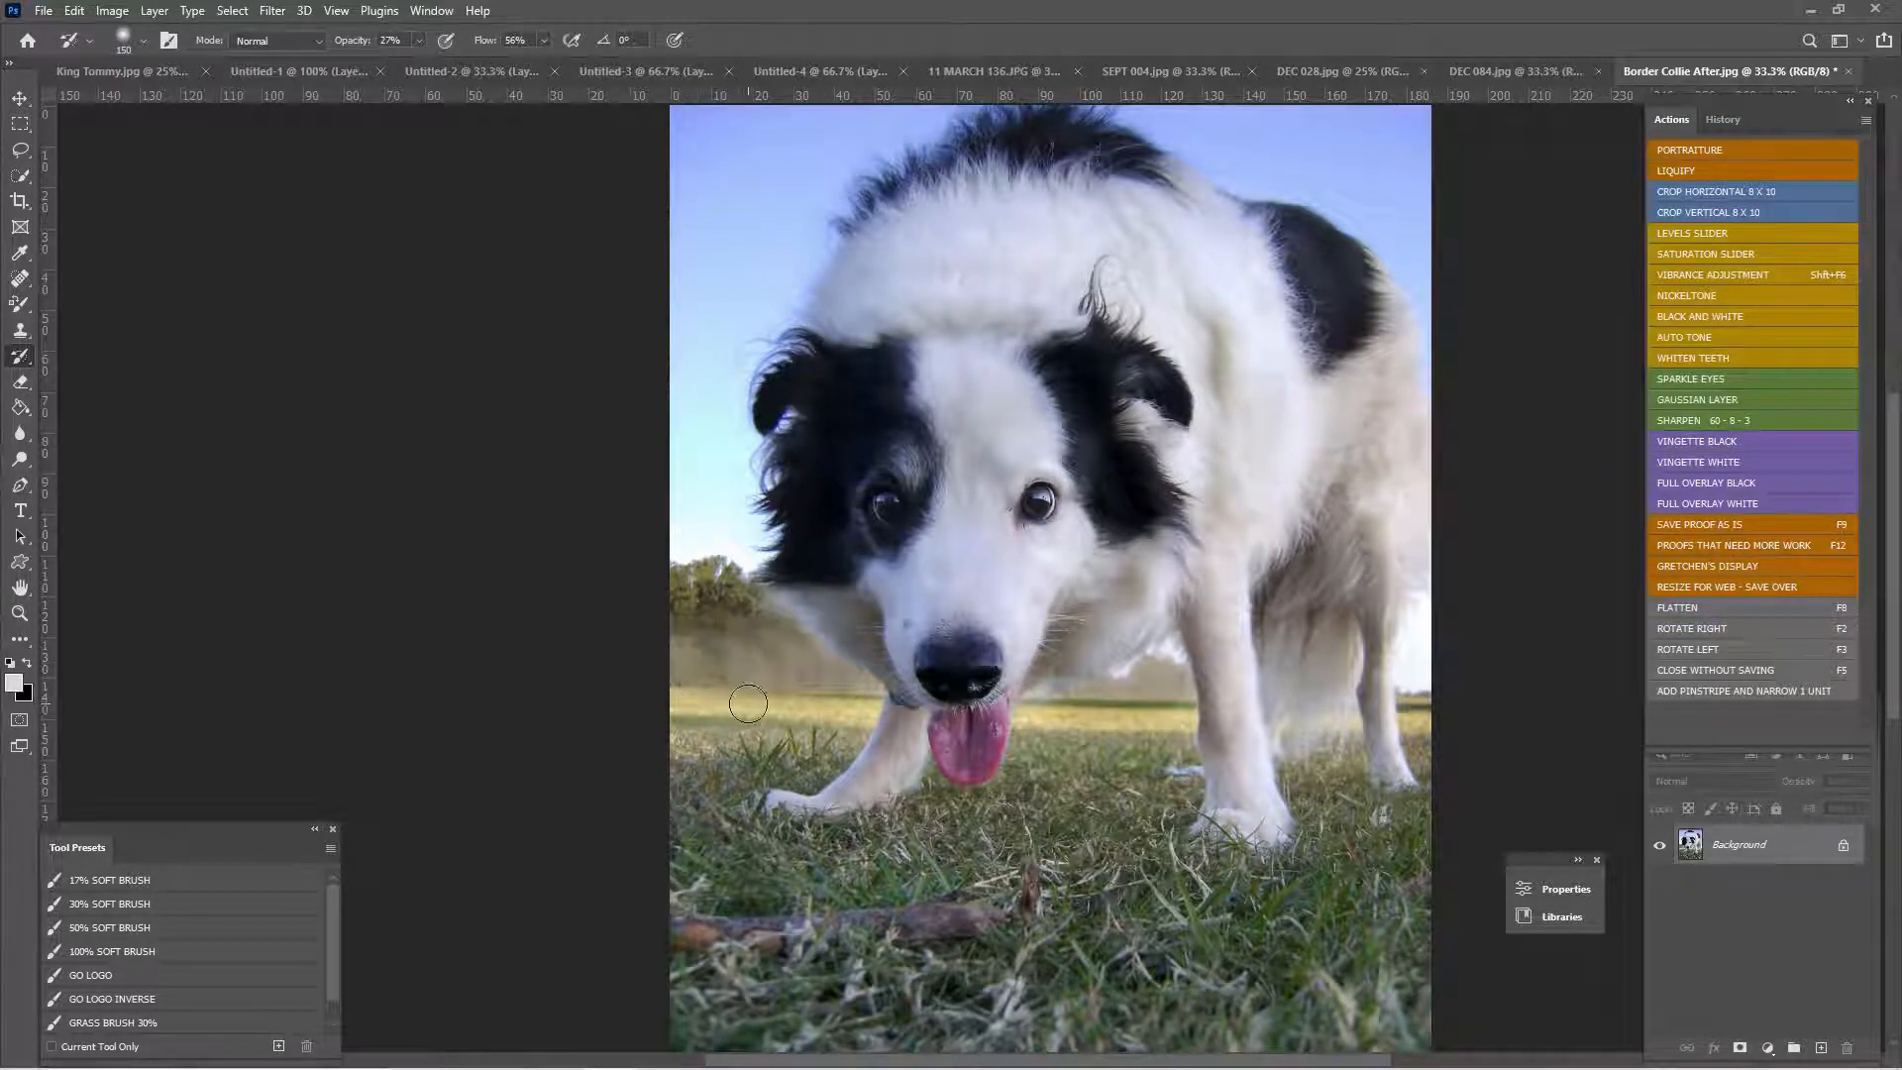
# - Clone tree texture into the hazy background beside the dog's chest using the Clone Stamp at 33% opacity and 100 pixels
pyautogui.click(19, 327)
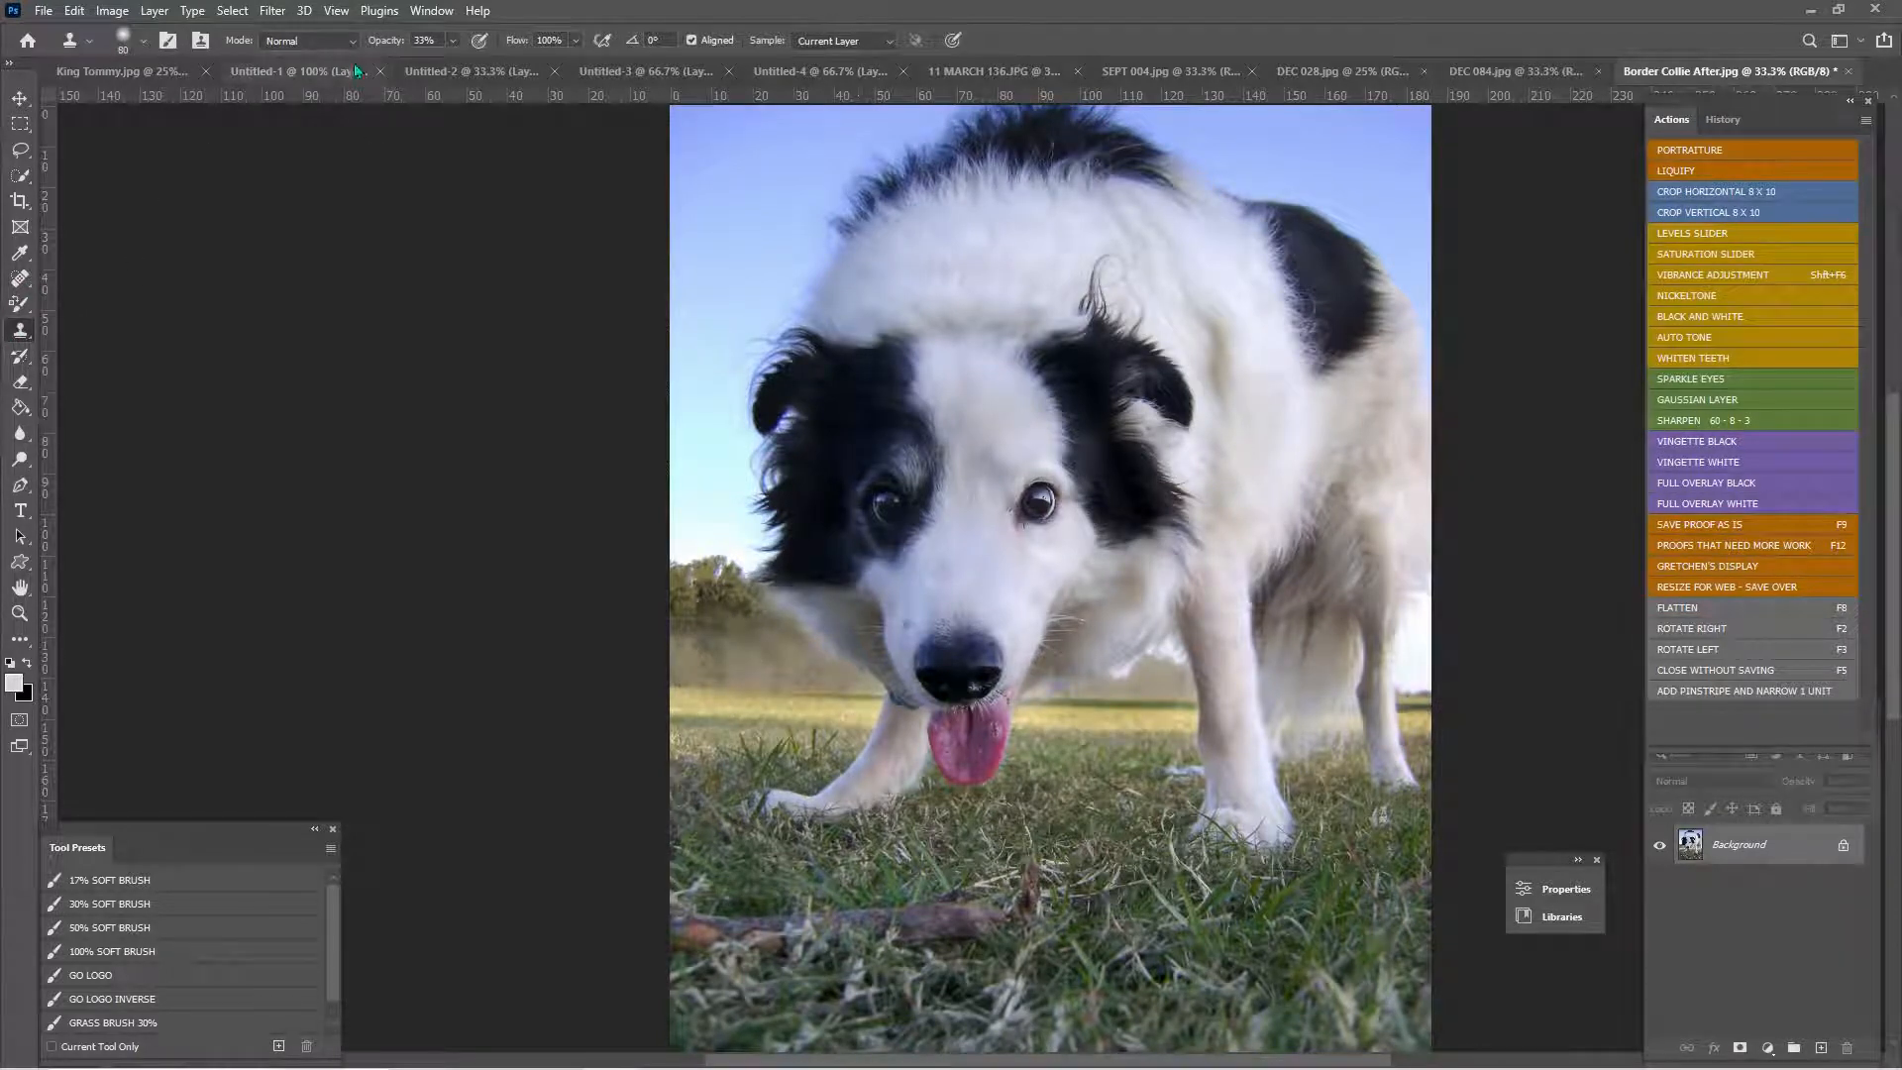
pyautogui.hotkey('ctrl', '+')
pyautogui.press(']')
pyautogui.press(']')
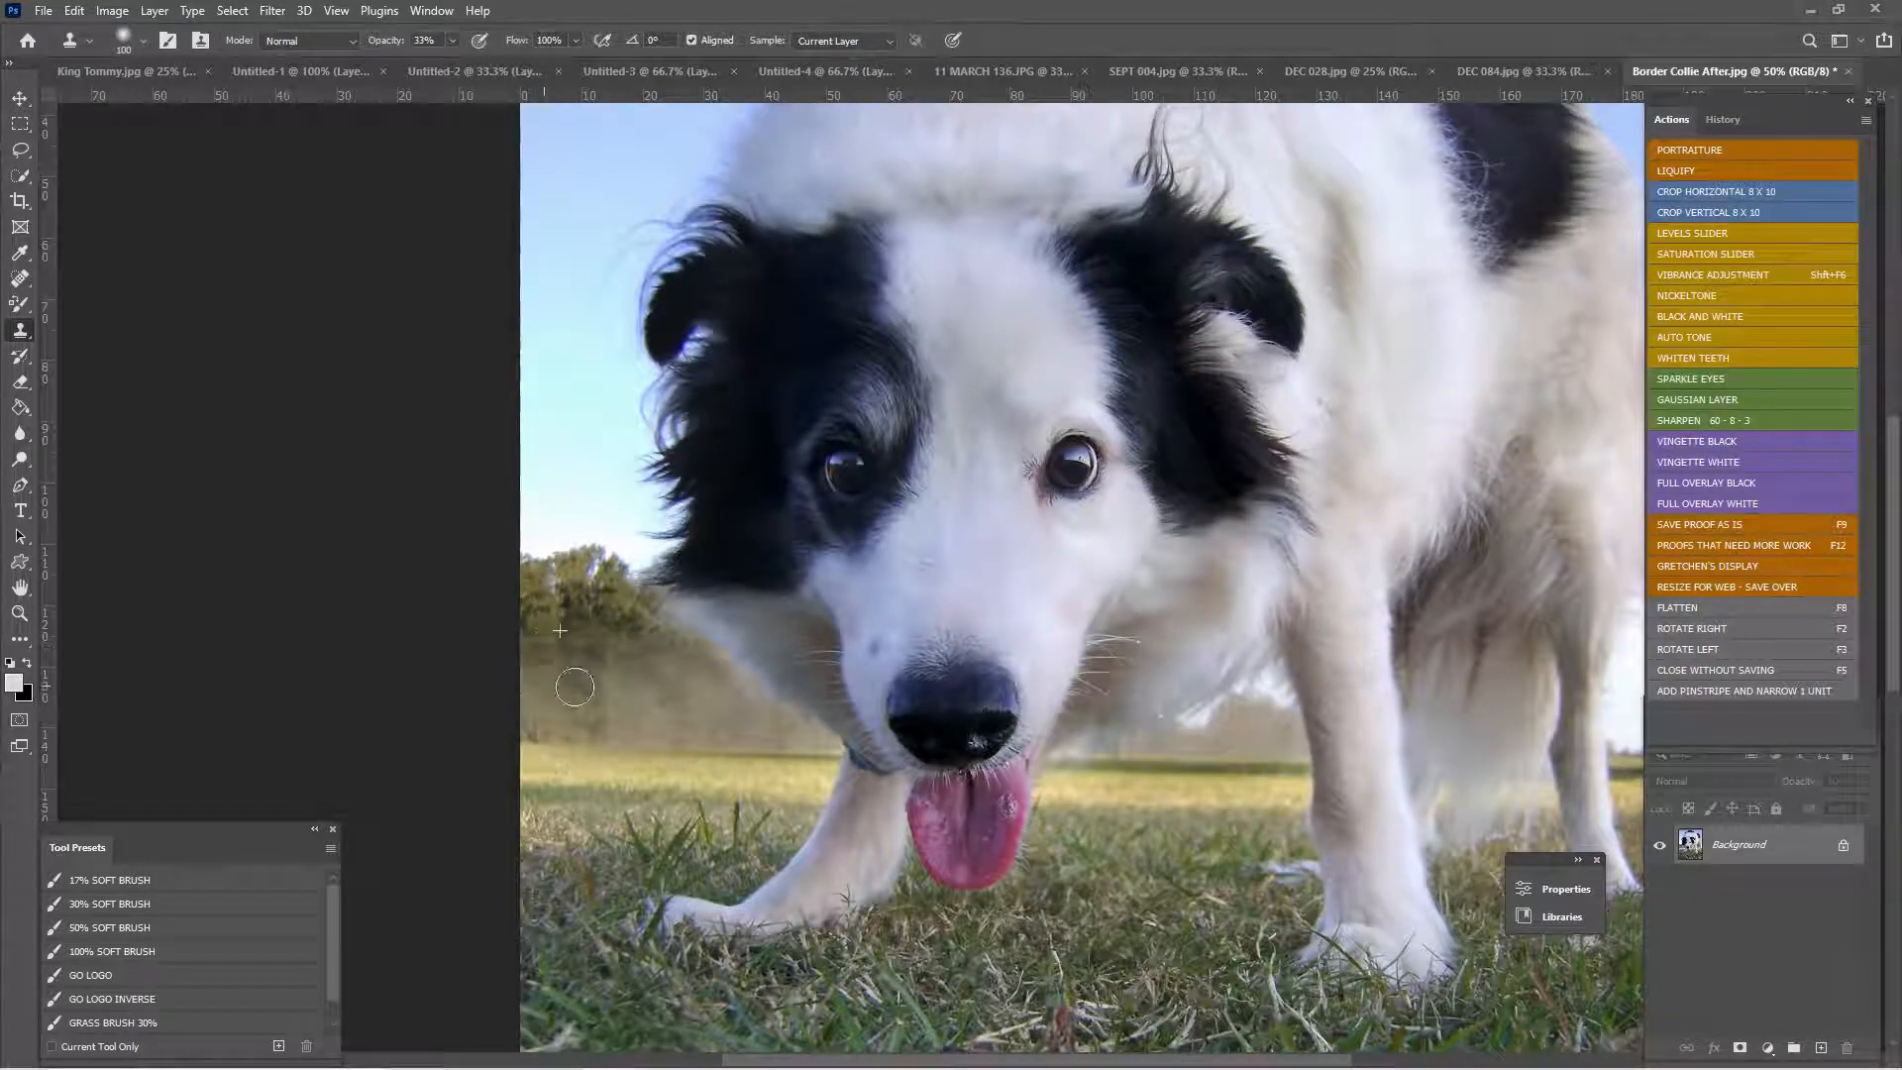
pyautogui.keyDown('alt'); pyautogui.click(546, 596); pyautogui.keyUp('alt')
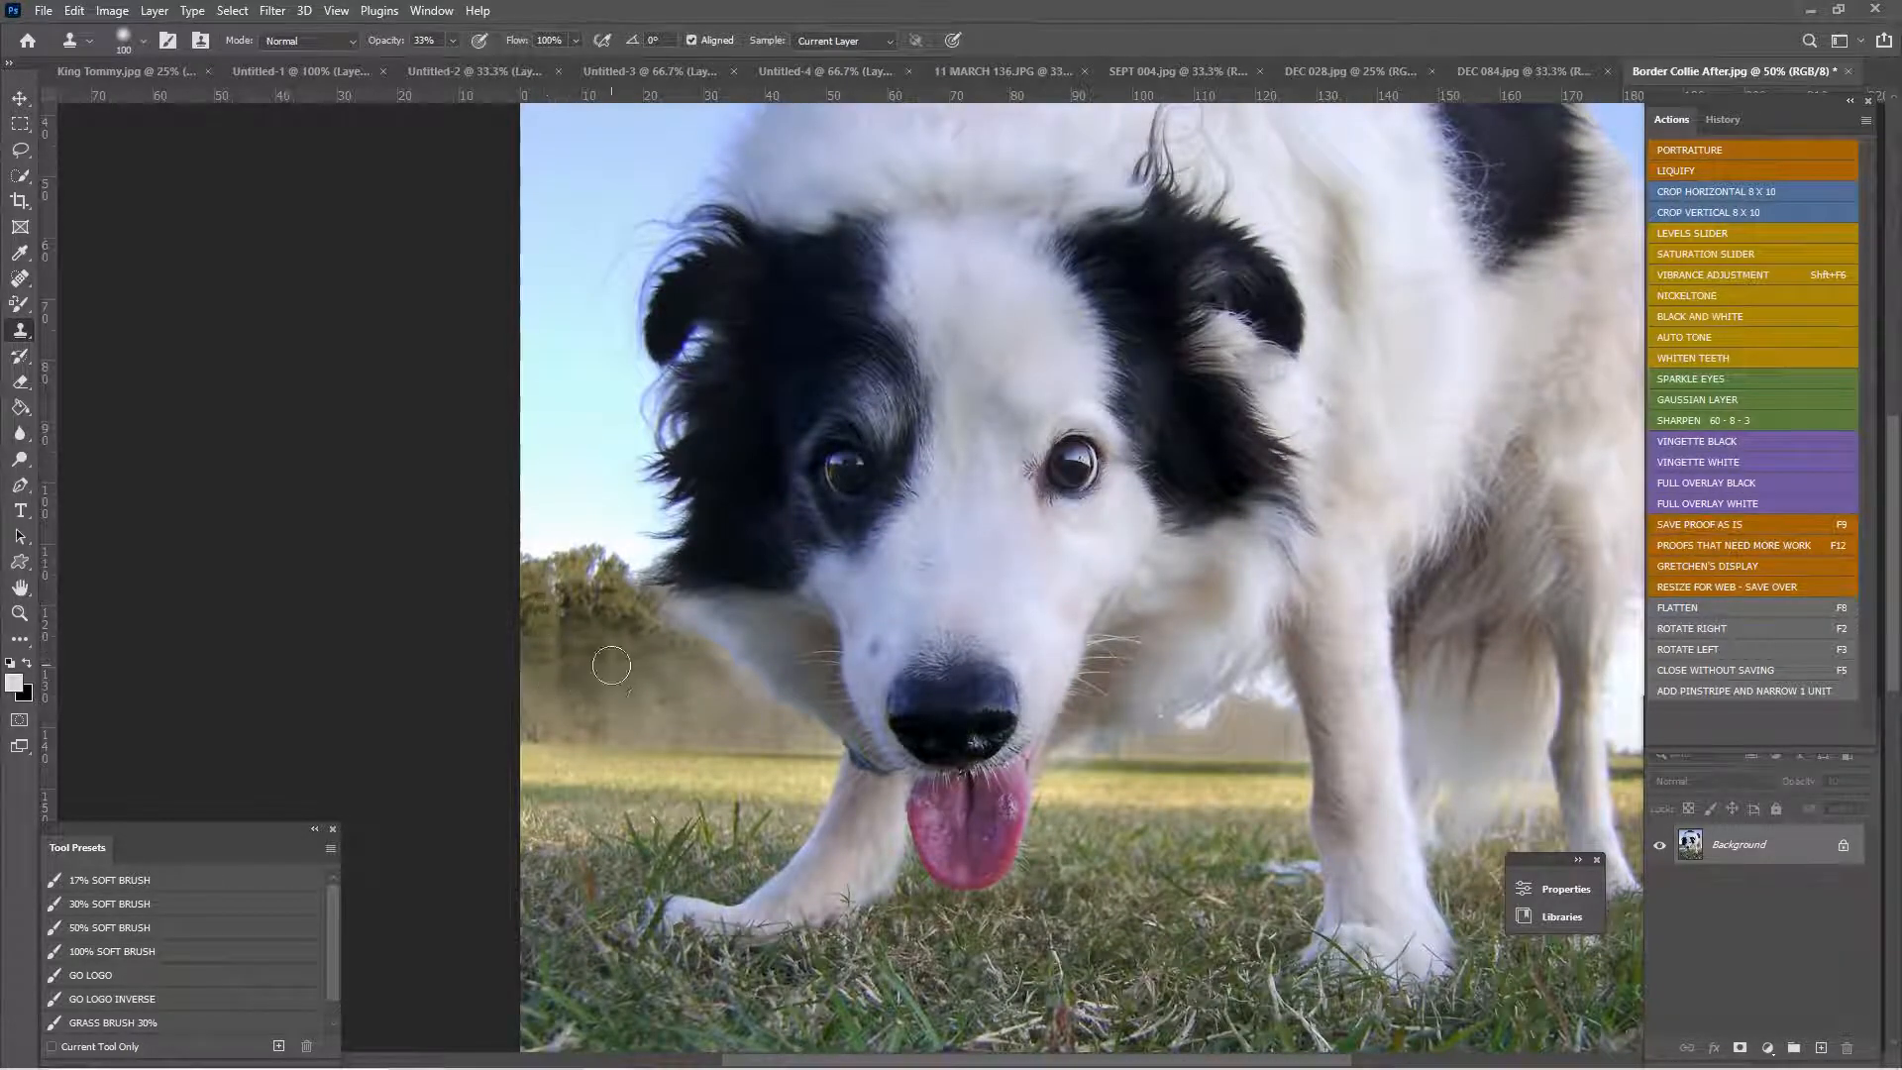
pyautogui.moveTo(616, 666)
pyautogui.mouseDown()
pyautogui.moveTo(657, 703)
pyautogui.moveTo(649, 663)
pyautogui.moveTo(695, 700)
pyautogui.moveTo(720, 684)
pyautogui.moveTo(749, 726)
pyautogui.mouseUp()
pyautogui.keyDown('alt'); pyautogui.click(678, 663); pyautogui.keyUp('alt')
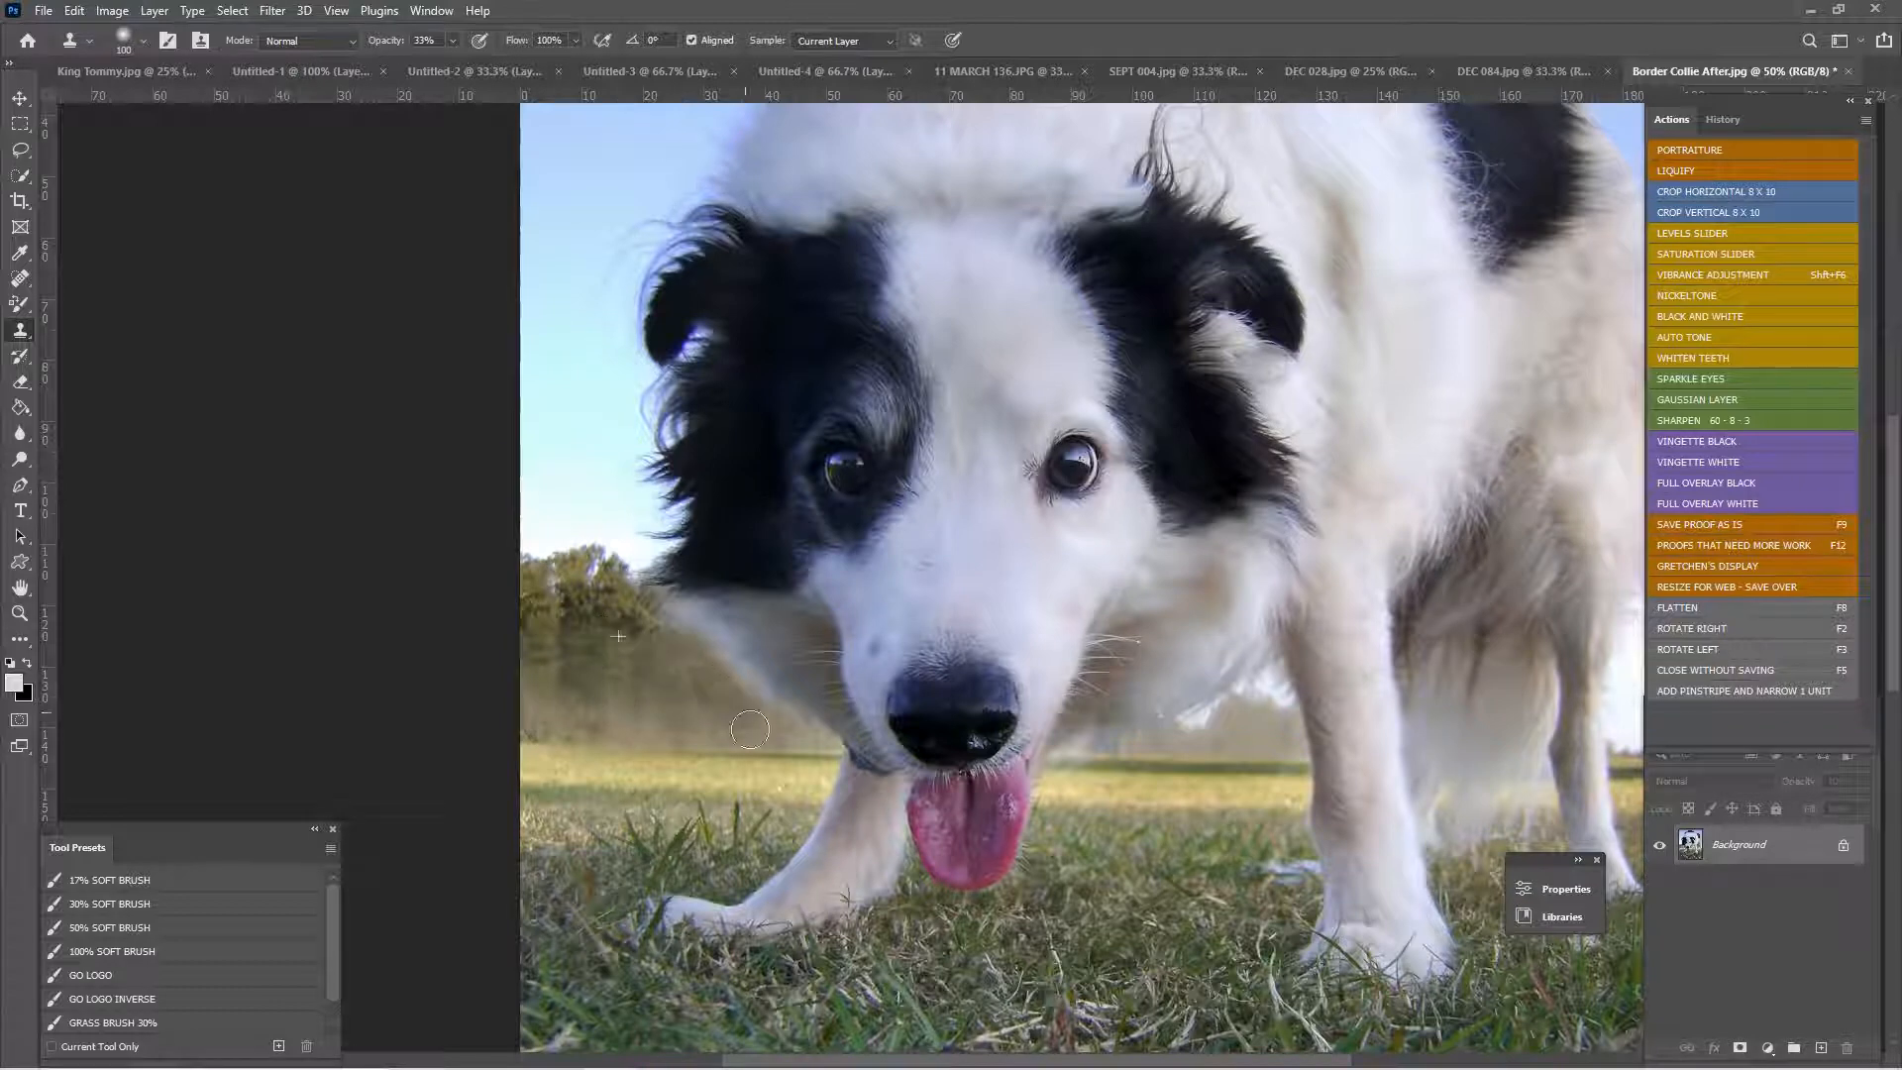
pyautogui.keyDown('alt'); pyautogui.click(578, 595); pyautogui.keyUp('alt')
pyautogui.moveTo(667, 666); pyautogui.dragTo(732, 735)
pyautogui.click(636, 613)
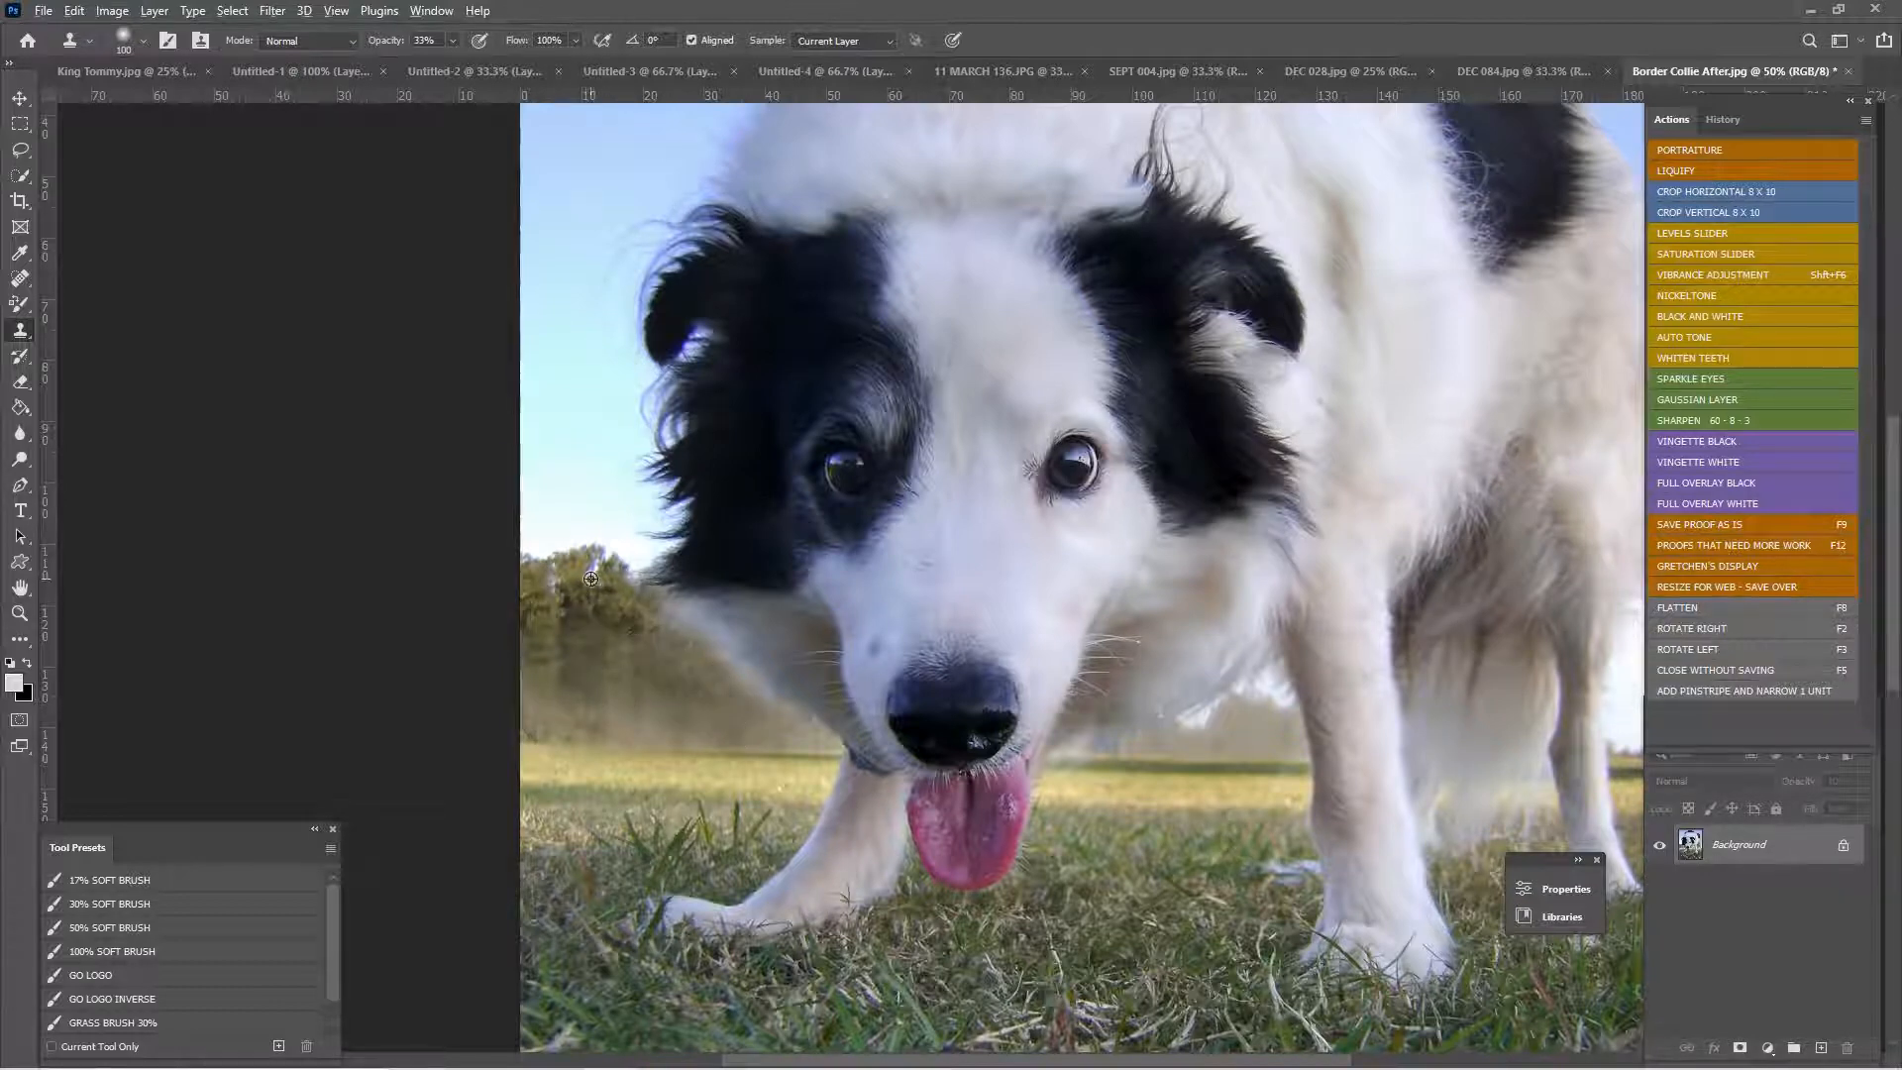
# - Clone more foliage over the haze beneath the trees, out to the photo's left edge
pyautogui.keyDown('alt'); pyautogui.click(591, 604); pyautogui.keyUp('alt')
pyautogui.moveTo(646, 678); pyautogui.dragTo(665, 728)
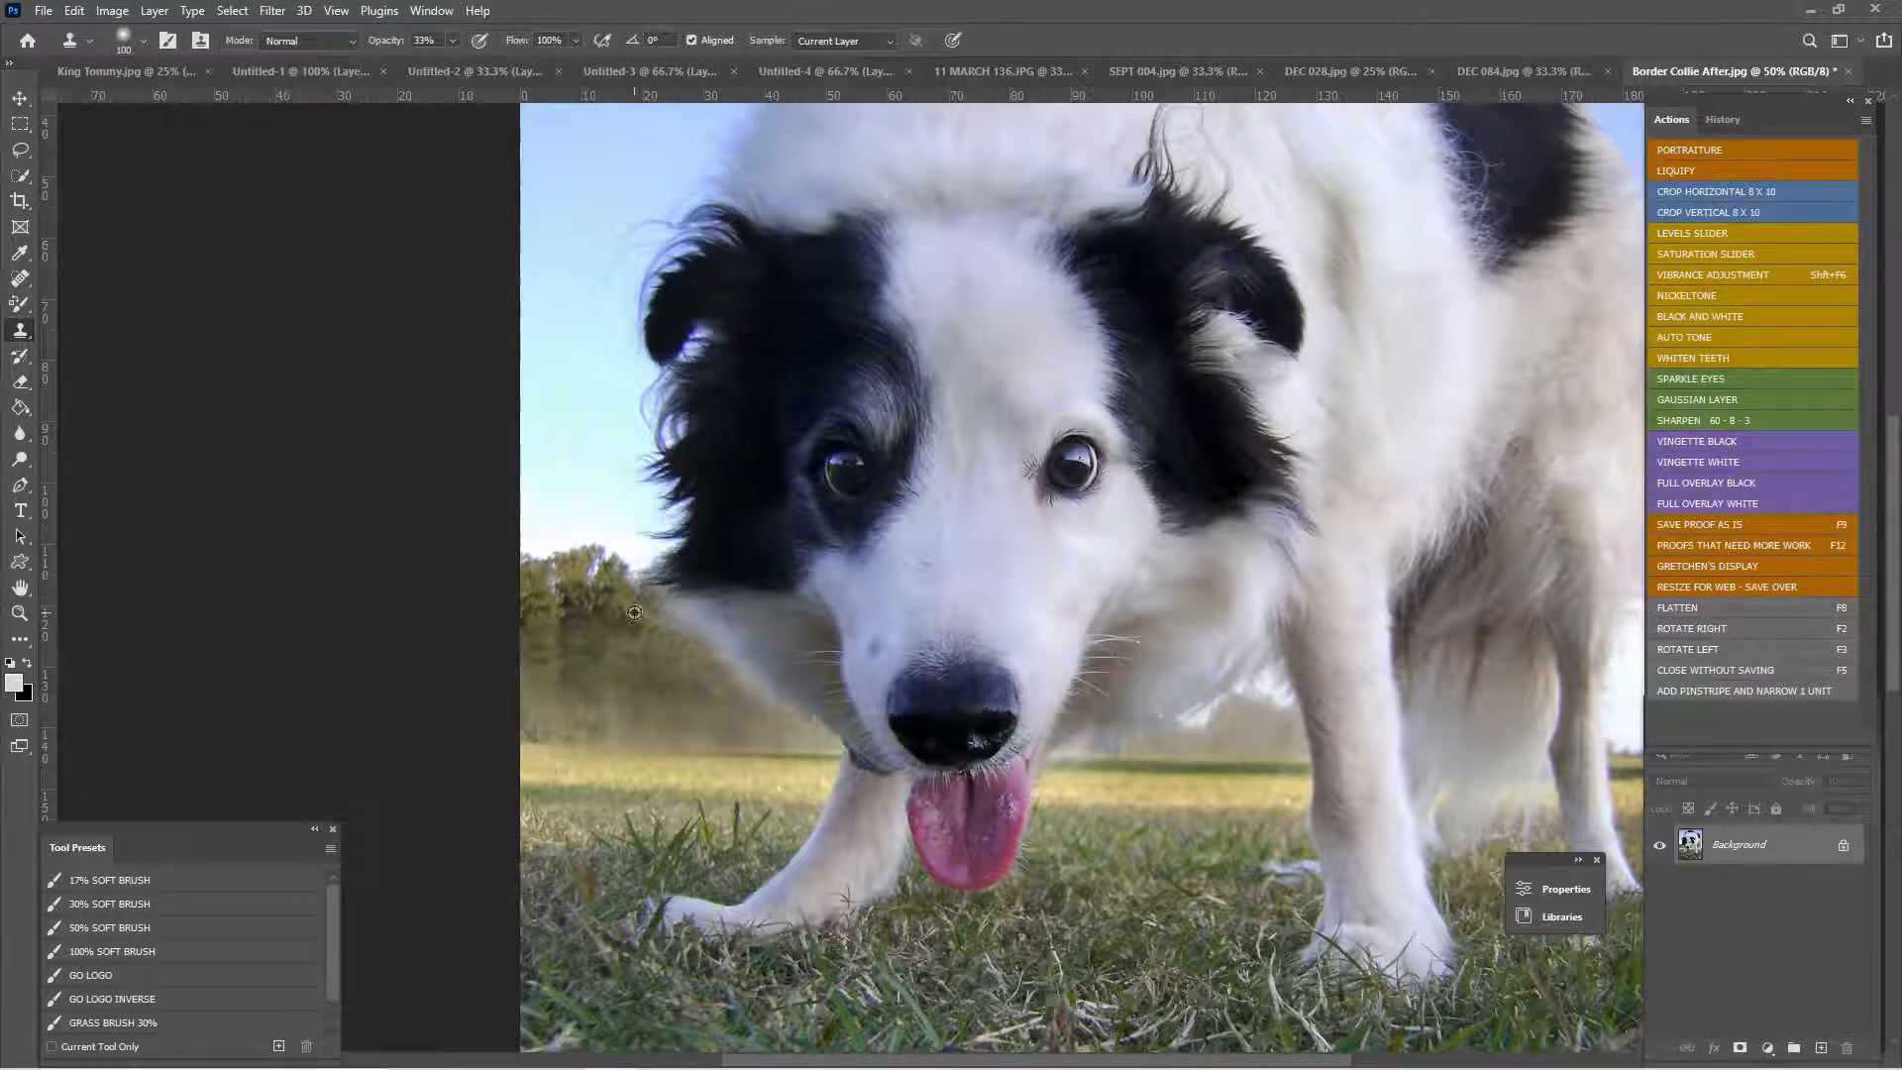
pyautogui.keyDown('alt'); pyautogui.click(634, 612); pyautogui.keyUp('alt')
pyautogui.moveTo(567, 645); pyautogui.dragTo(535, 688)
pyautogui.keyDown('alt'); pyautogui.click(612, 618); pyautogui.keyUp('alt')
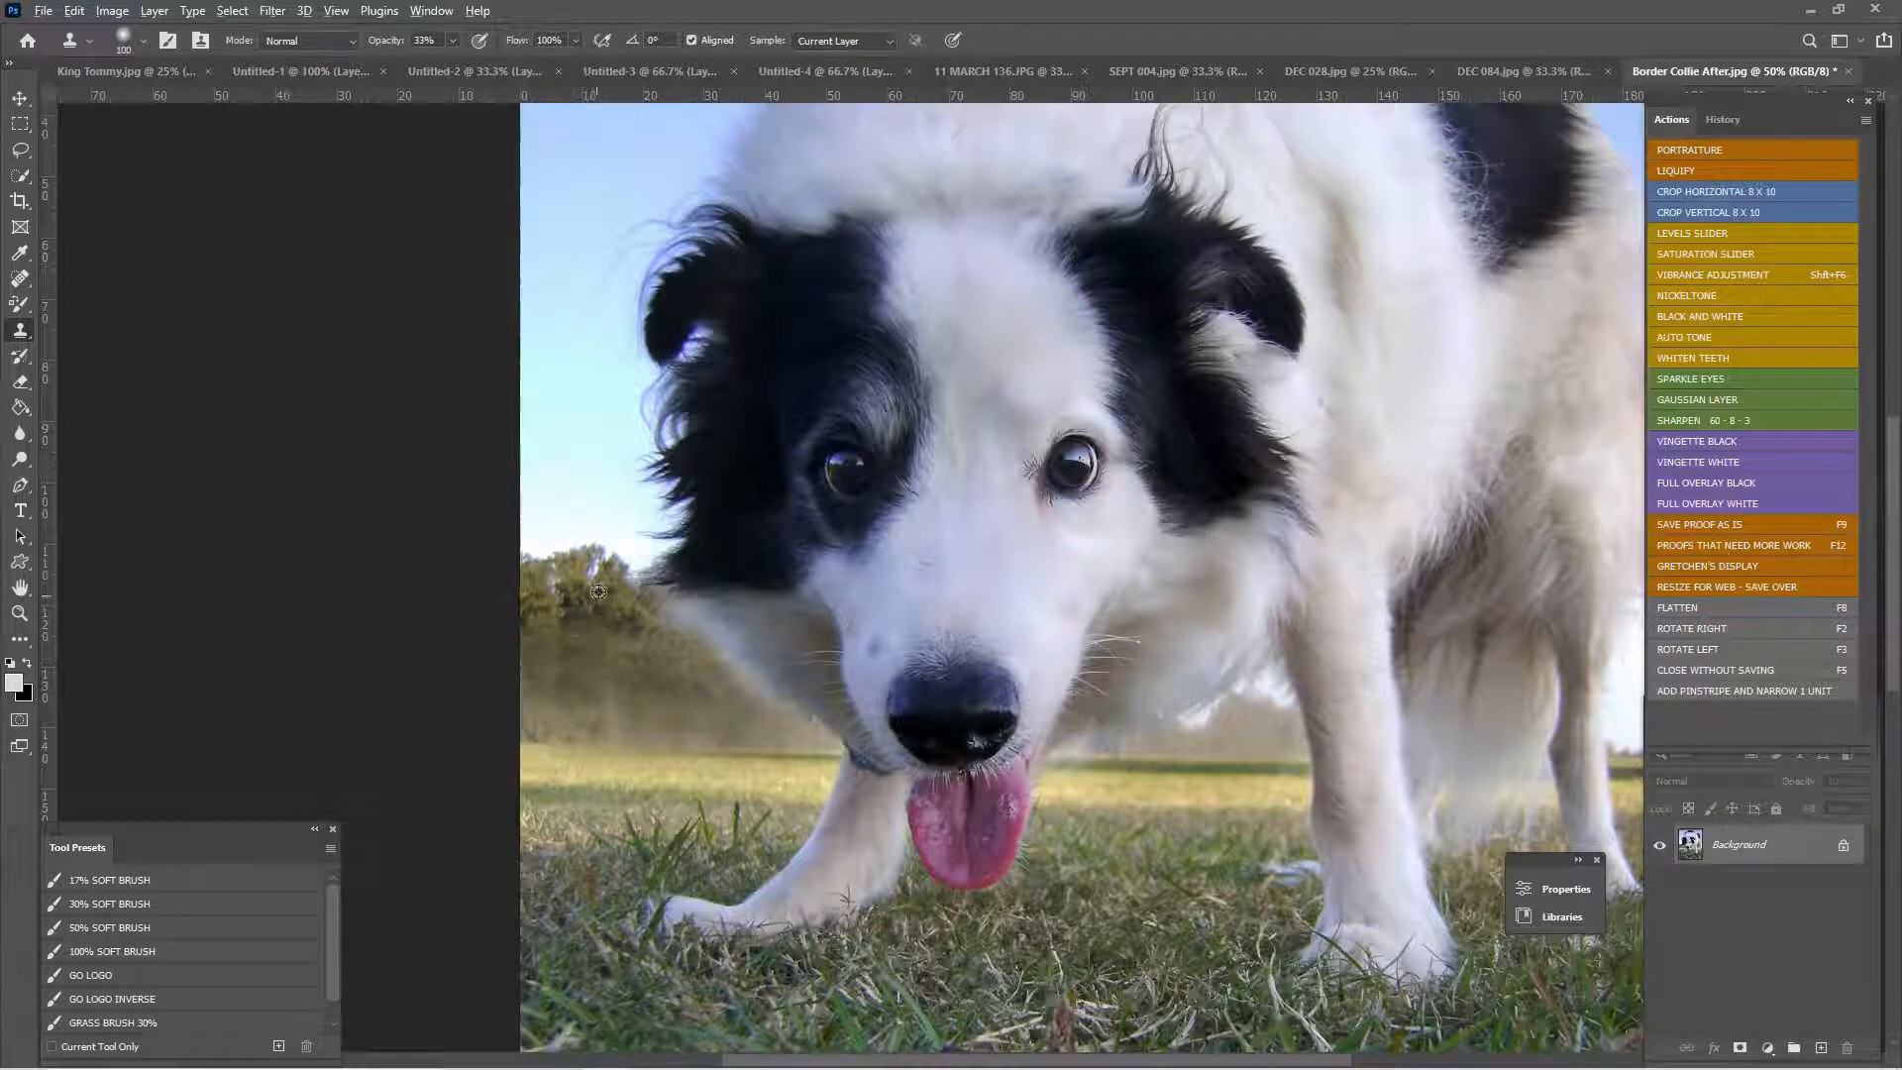
pyautogui.moveTo(589, 702); pyautogui.dragTo(532, 725)
# - Clone sampled foliage along the dog's chest down to the field's far edge, undoing the last stray stroke
pyautogui.keyDown('alt'); pyautogui.click(622, 602); pyautogui.keyUp('alt')
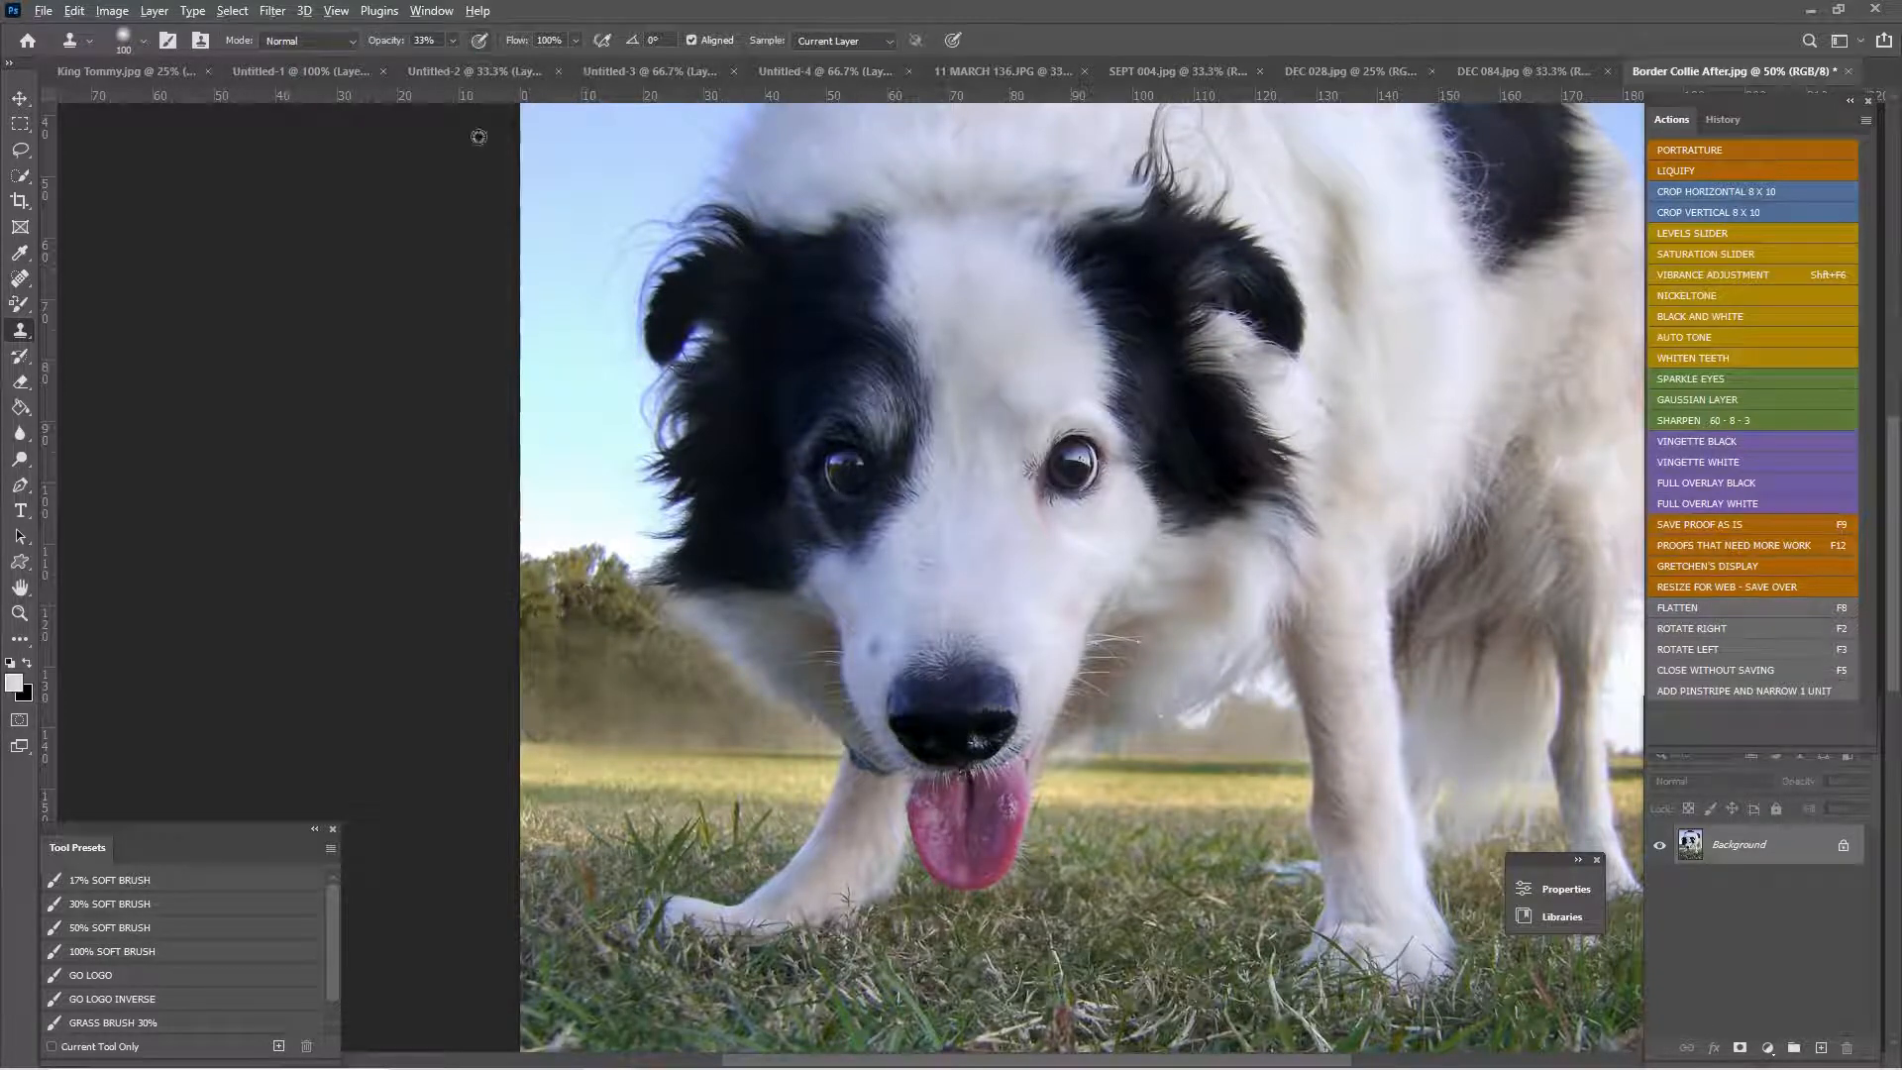
pyautogui.keyDown('alt'); pyautogui.click(609, 614); pyautogui.keyUp('alt')
pyautogui.moveTo(712, 677); pyautogui.dragTo(788, 737)
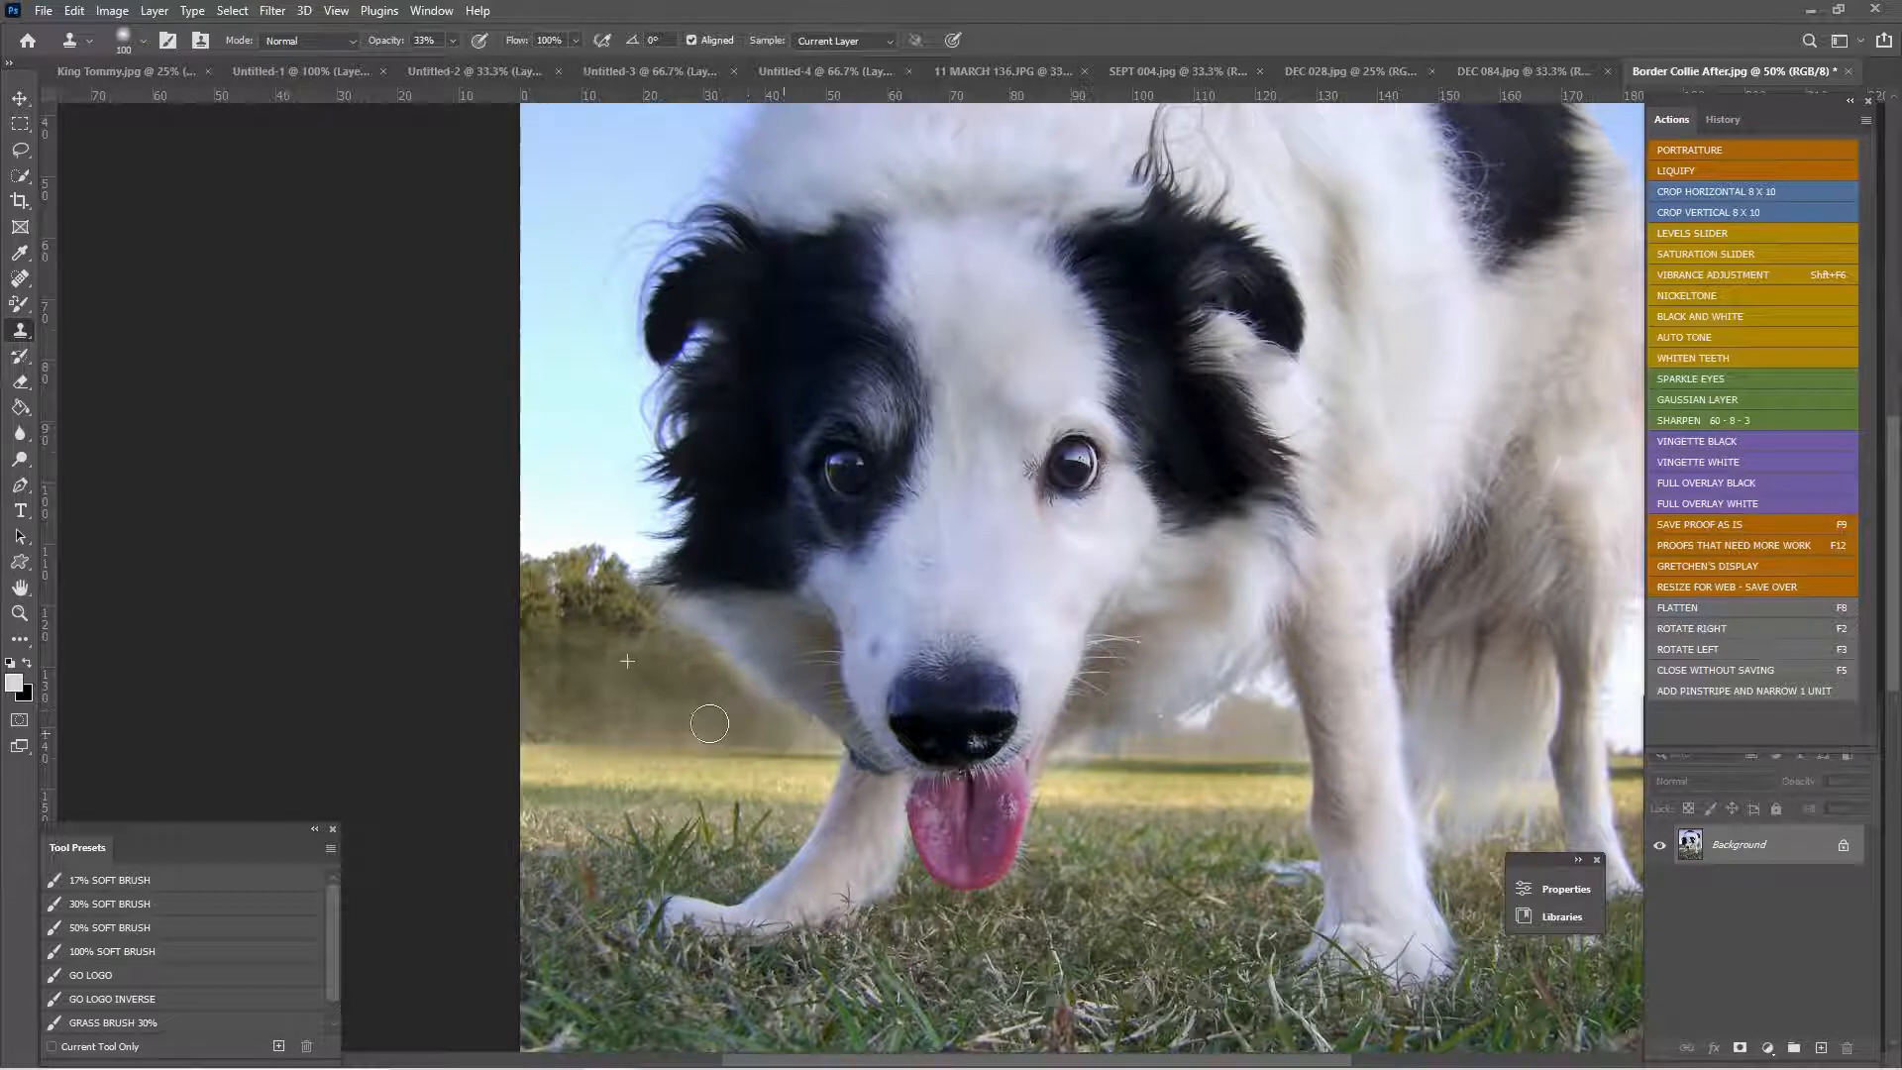
pyautogui.keyDown('alt'); pyautogui.click(595, 615); pyautogui.keyUp('alt')
pyautogui.moveTo(659, 655)
pyautogui.mouseDown()
pyautogui.moveTo(741, 679)
pyautogui.moveTo(752, 691)
pyautogui.moveTo(716, 668)
pyautogui.moveTo(820, 754)
pyautogui.mouseUp()
pyautogui.keyDown('alt'); pyautogui.click(617, 602); pyautogui.keyUp('alt')
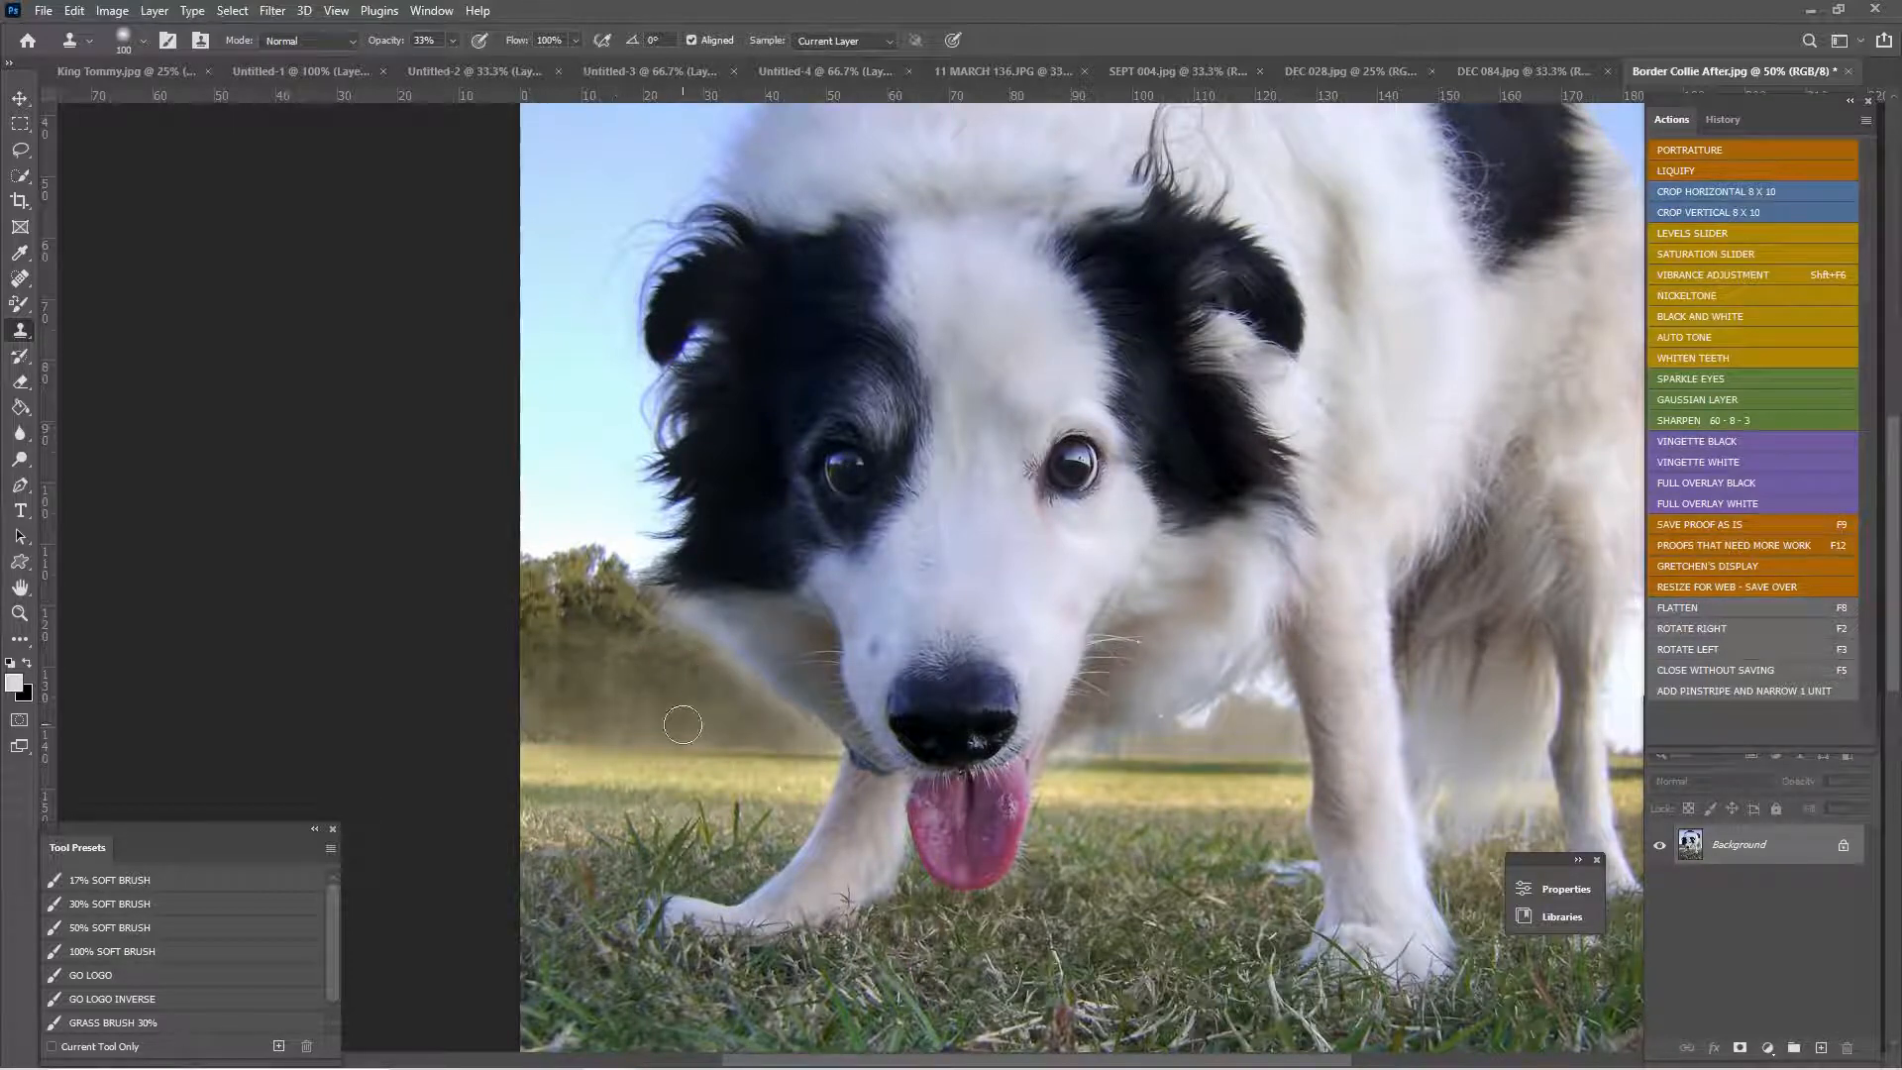
pyautogui.moveTo(683, 725)
pyautogui.mouseDown()
pyautogui.moveTo(665, 737)
pyautogui.moveTo(722, 745)
pyautogui.mouseUp()
pyautogui.moveTo(731, 671); pyautogui.dragTo(707, 653)
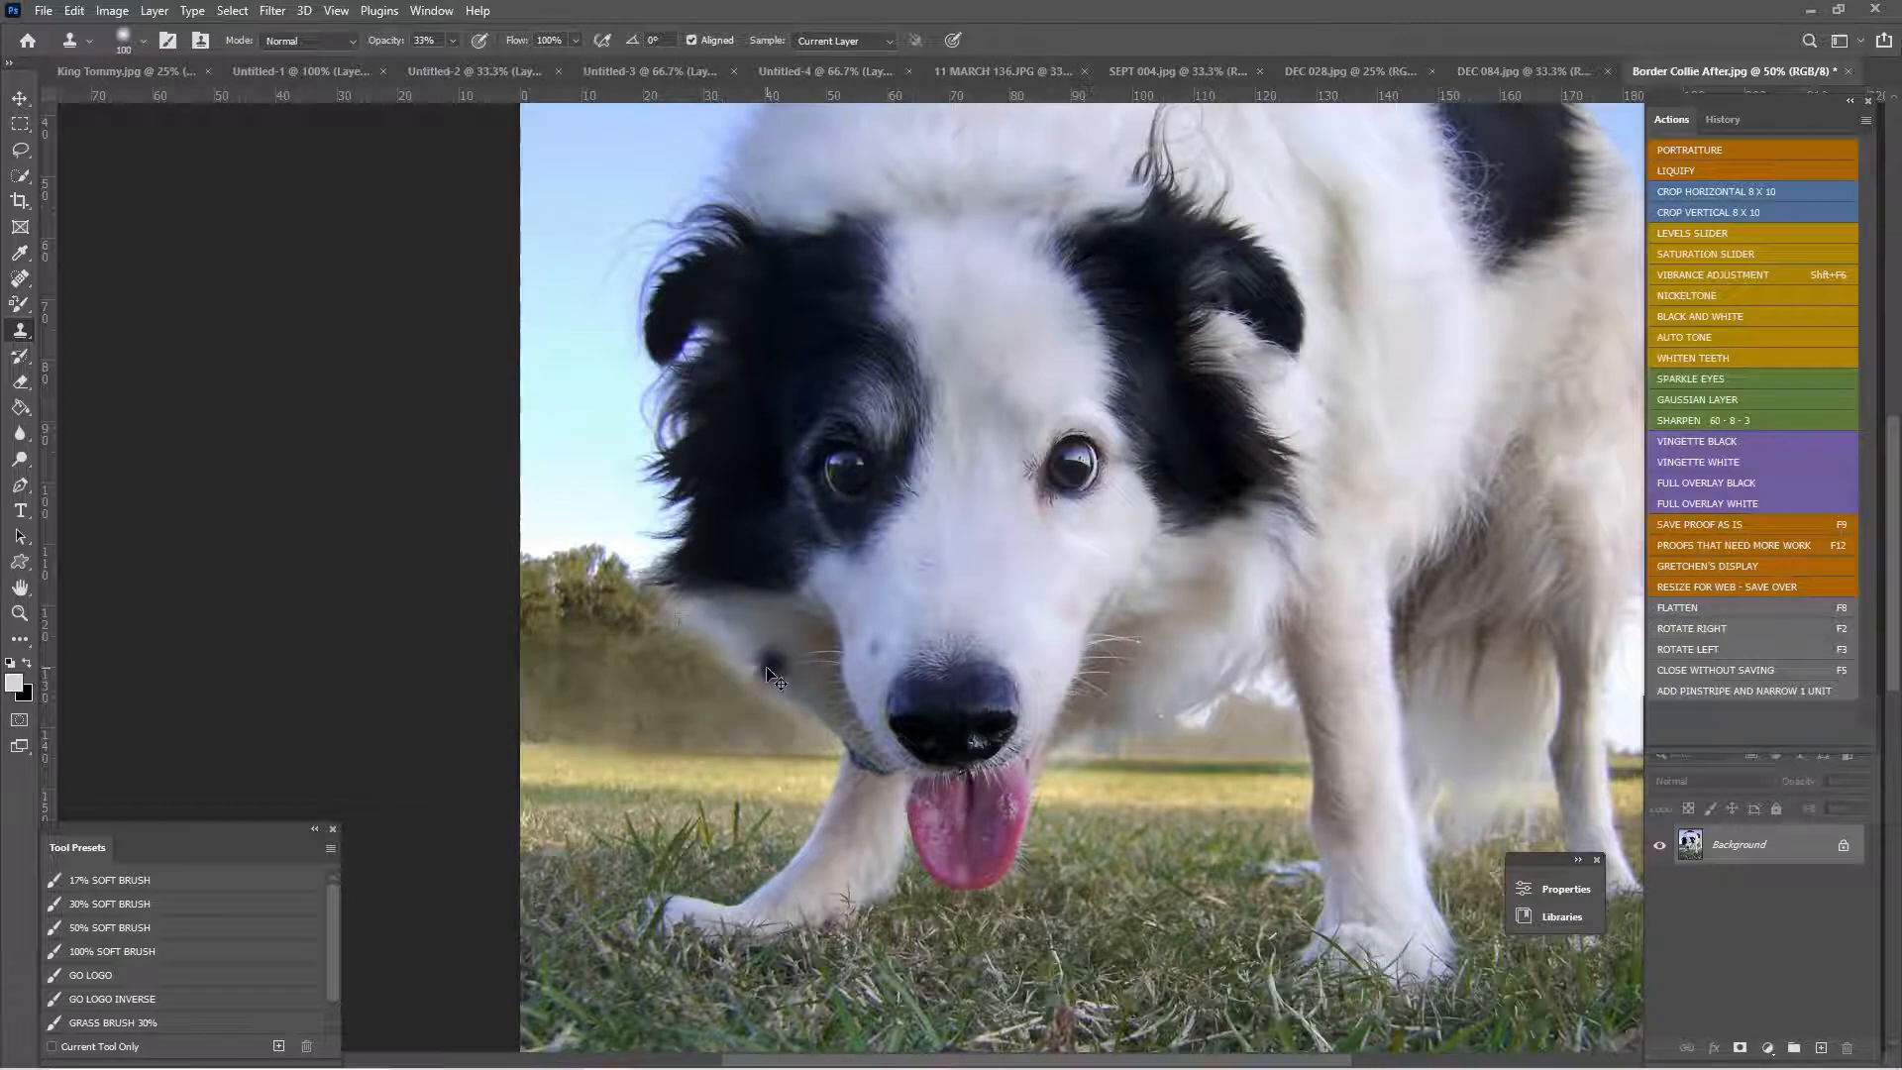
pyautogui.hotkey('ctrl', 'z')
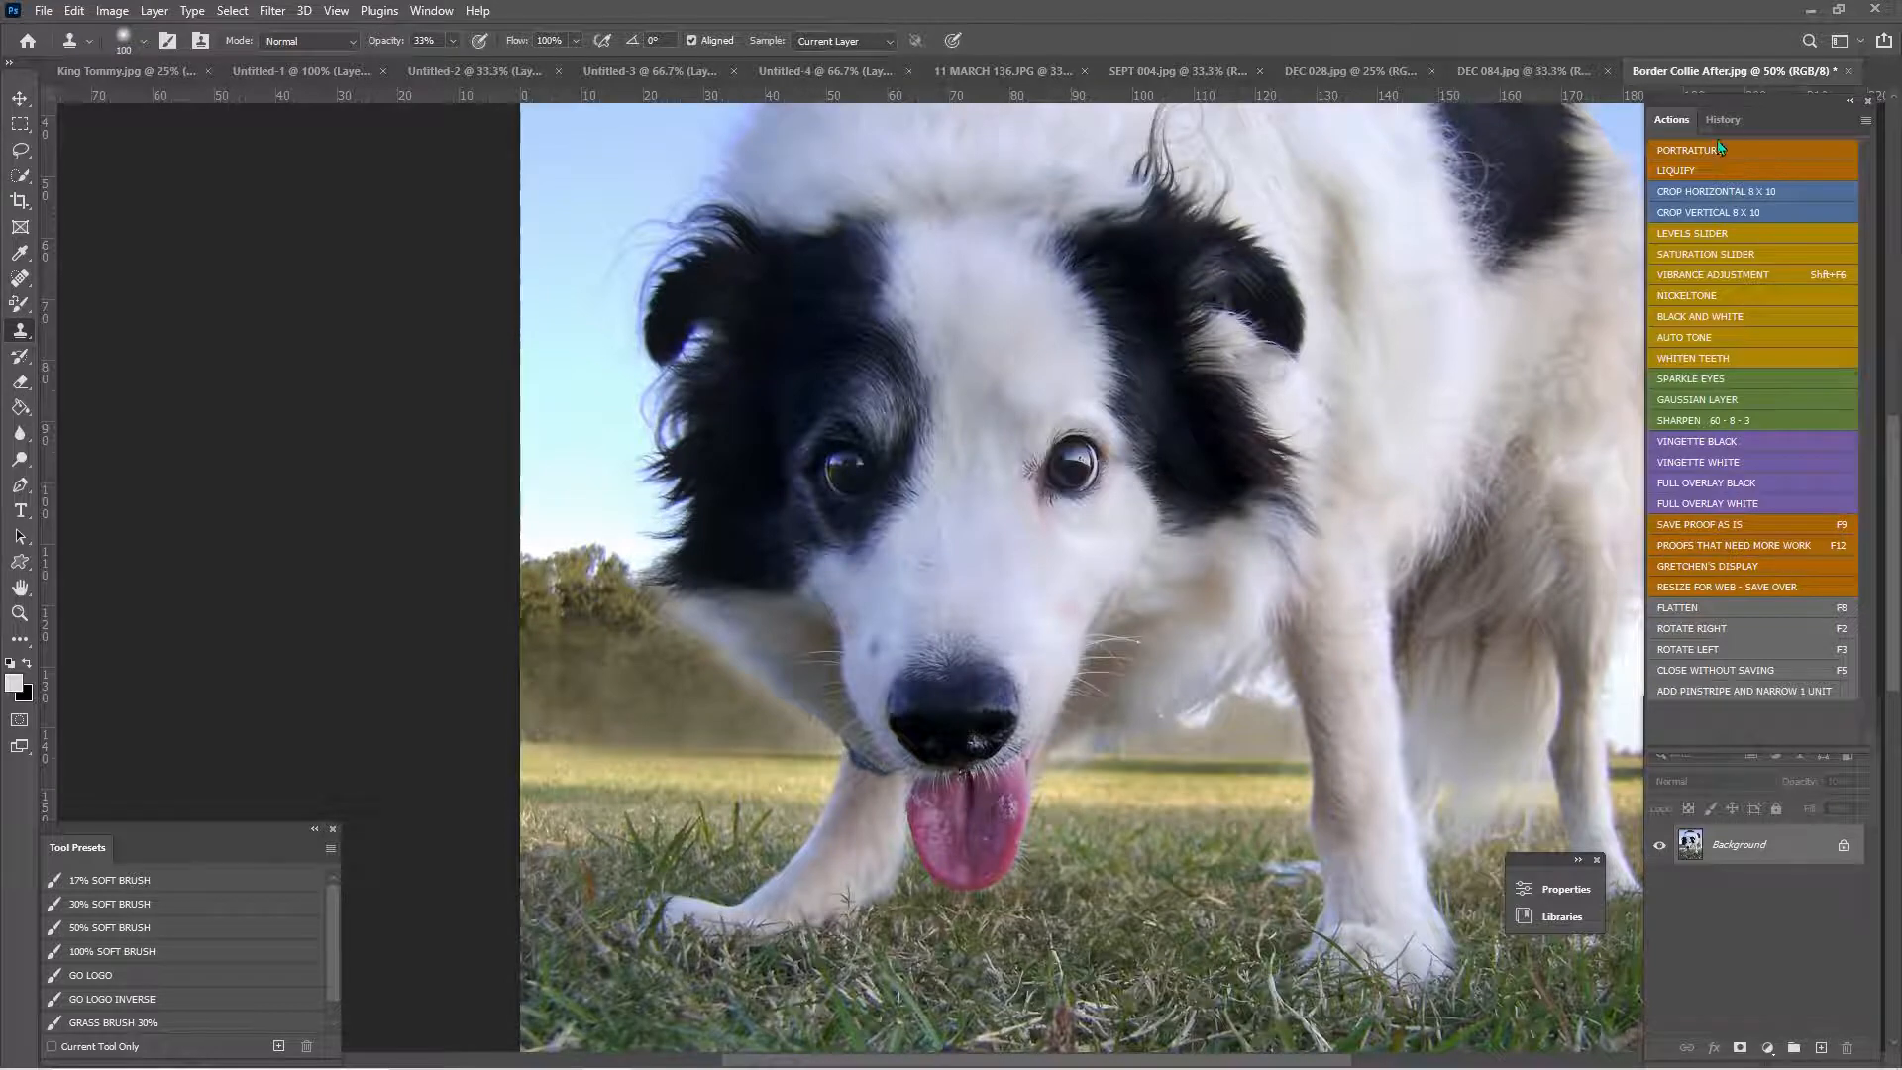
# - Start a crop of the whole photo and clear its fixed width and height values
pyautogui.hotkey('ctrl', '-')
pyautogui.hotkey('ctrl', '-')
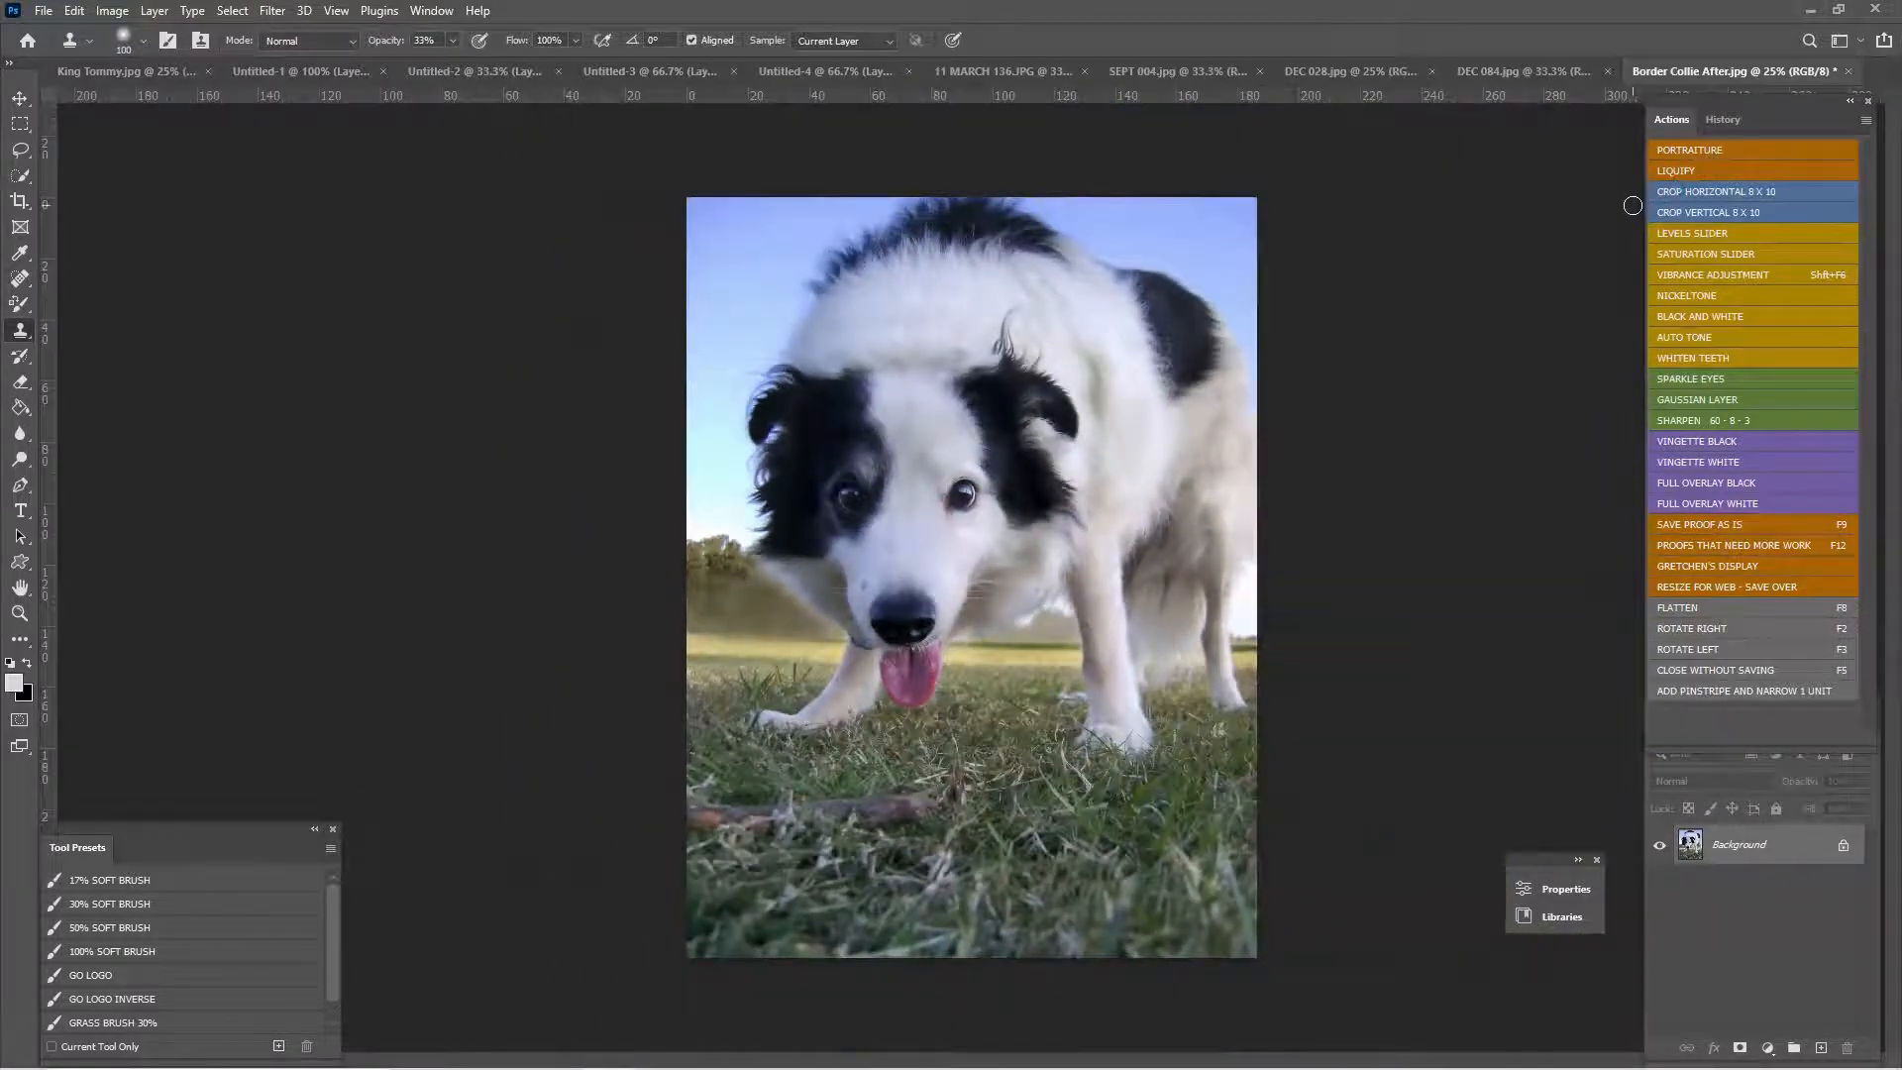
pyautogui.hotkey('ctrl', '+')
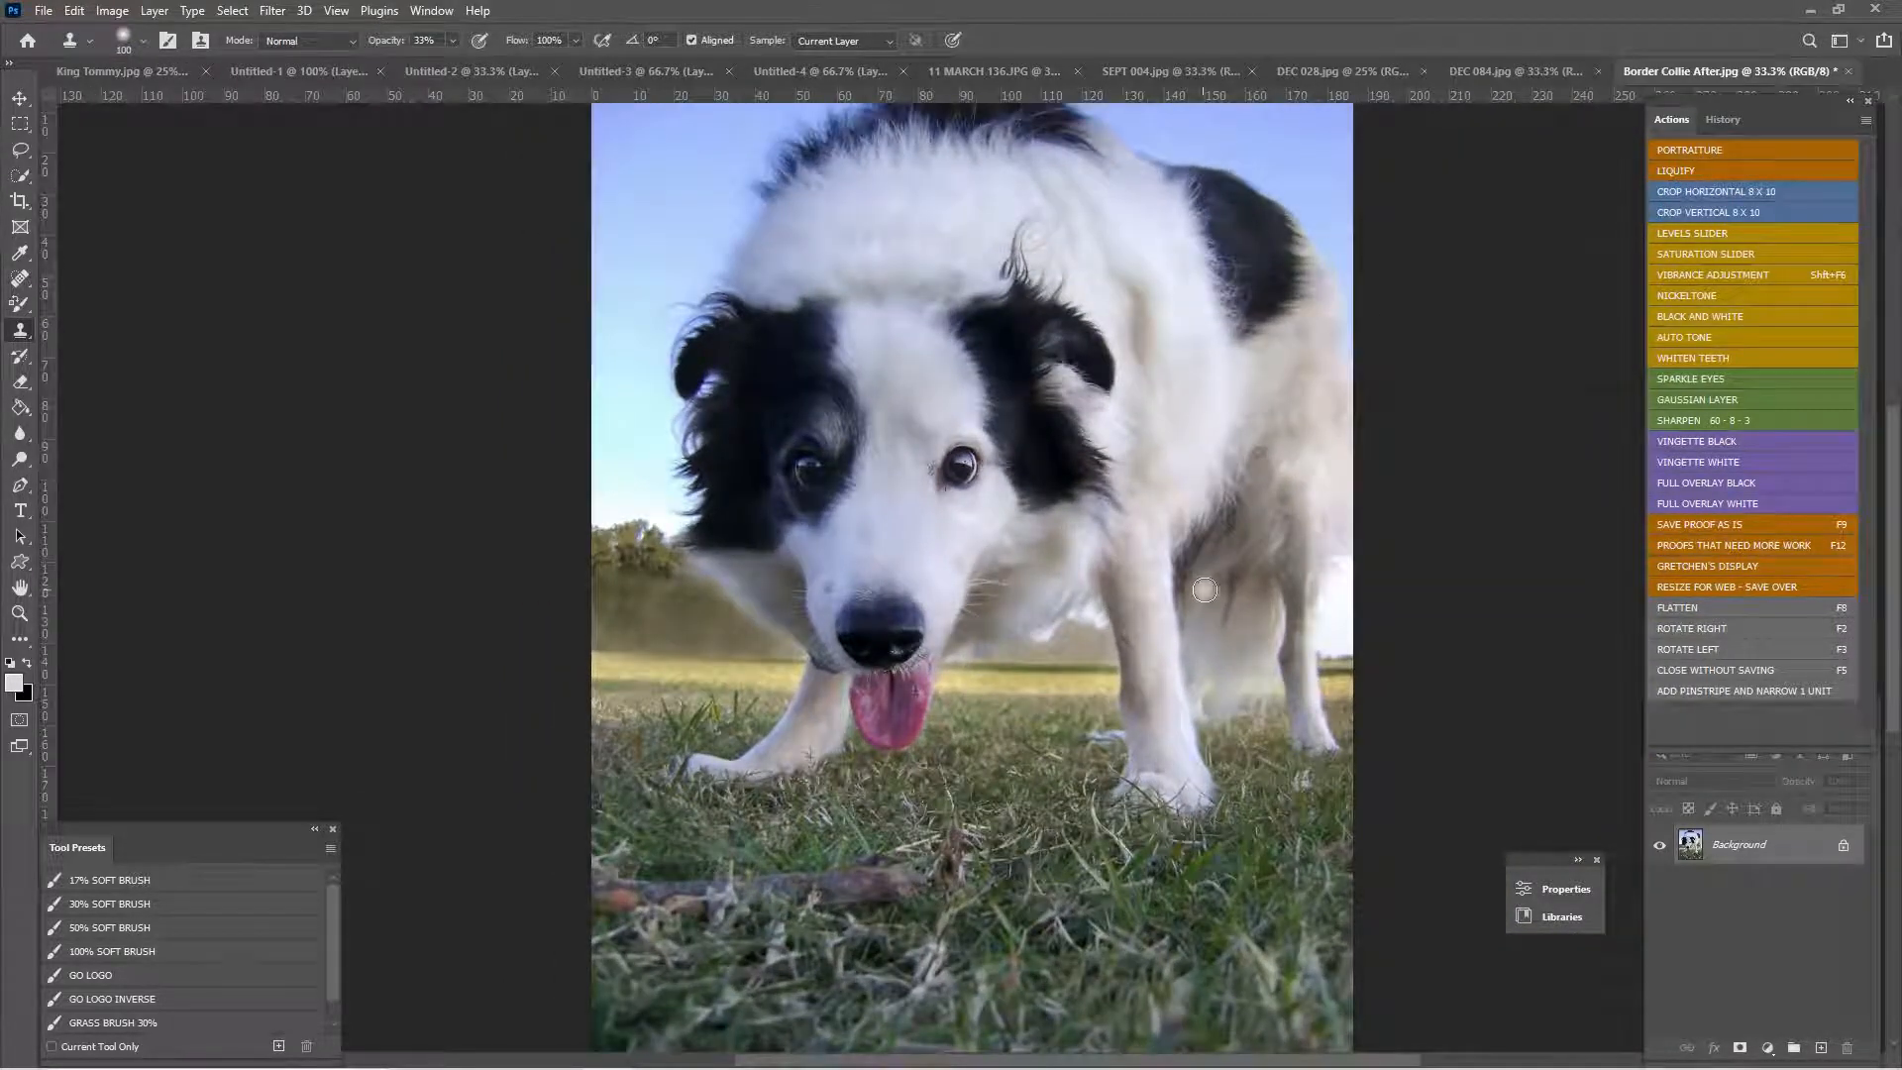
pyautogui.hotkey('ctrl', '-')
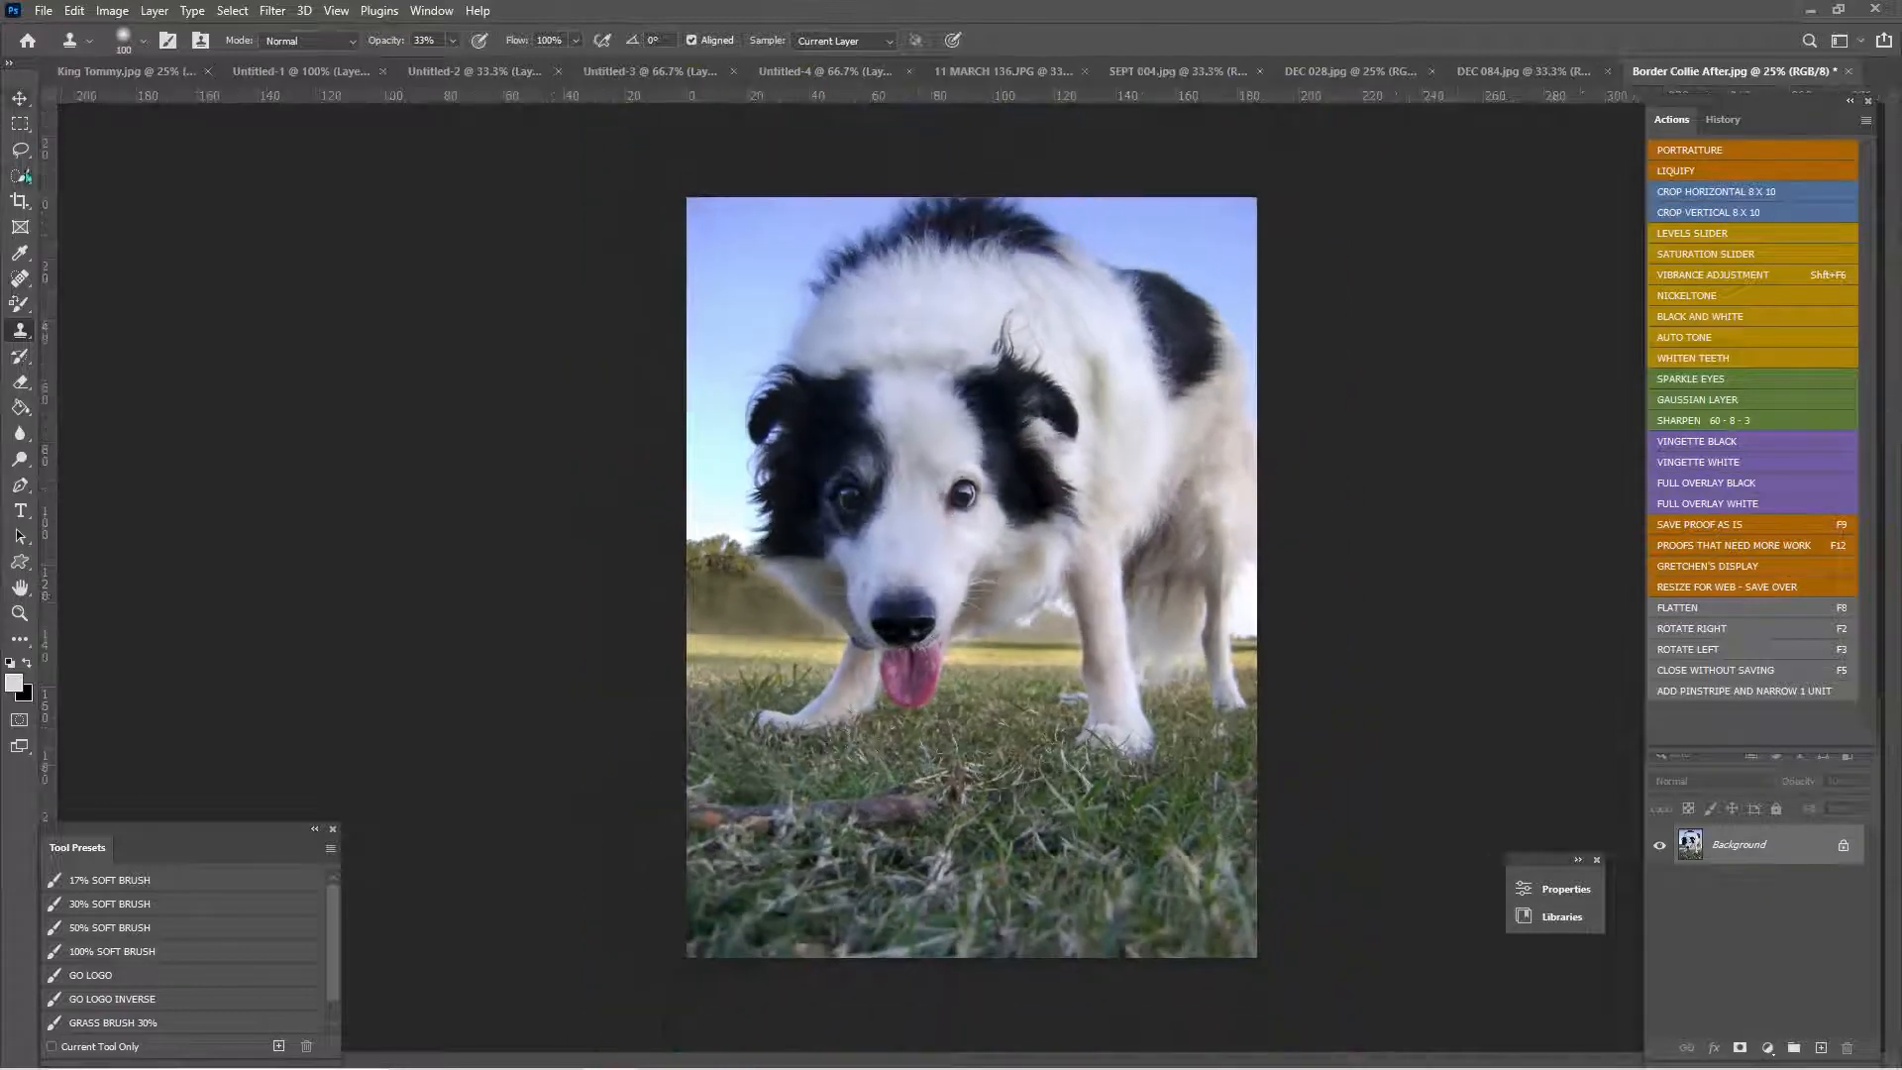
pyautogui.press('c')
pyautogui.moveTo(259, 45); pyautogui.dragTo(123, 49)
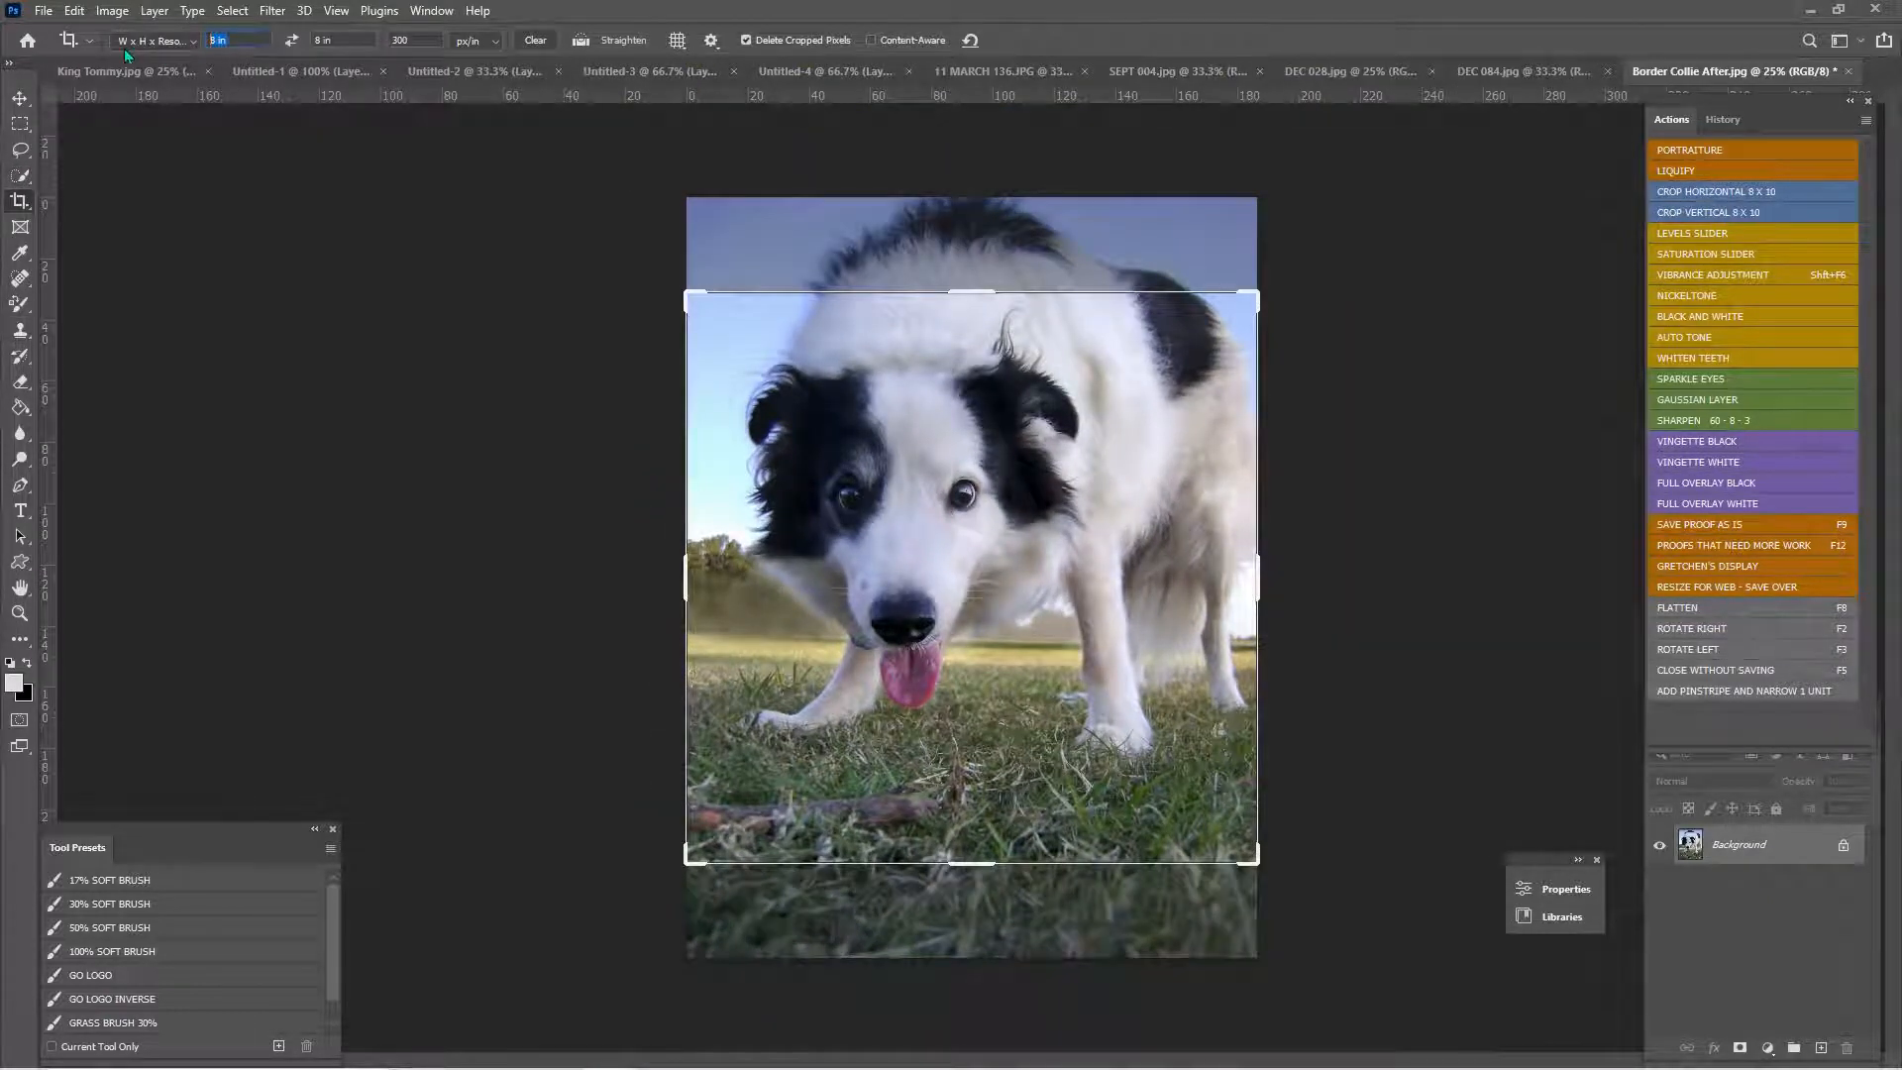
pyautogui.press('BackSpace')
pyautogui.press('Tab')
pyautogui.press('BackSpace')
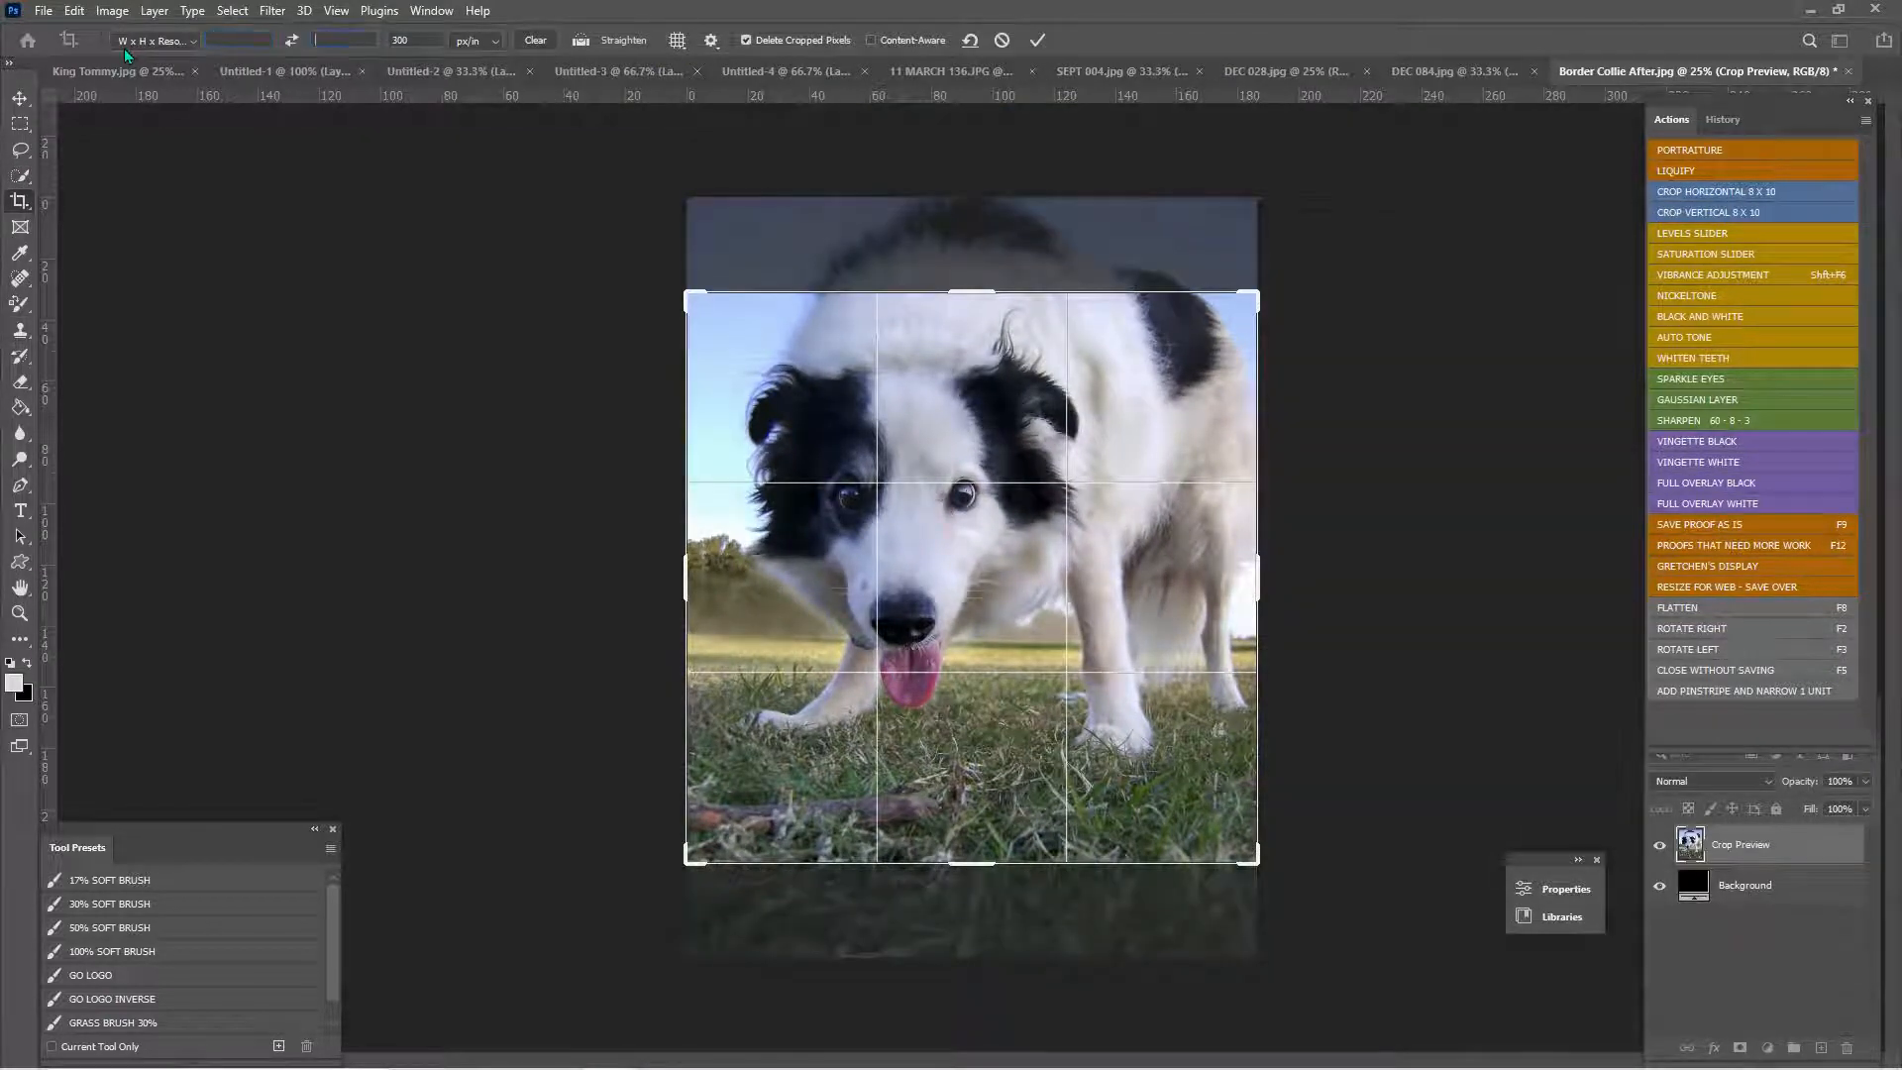
# - Rotate the crop slightly to level the horizon, extend its frame to the photo's upper and lower edges, and apply it
pyautogui.moveTo(964, 284); pyautogui.dragTo(965, 228)
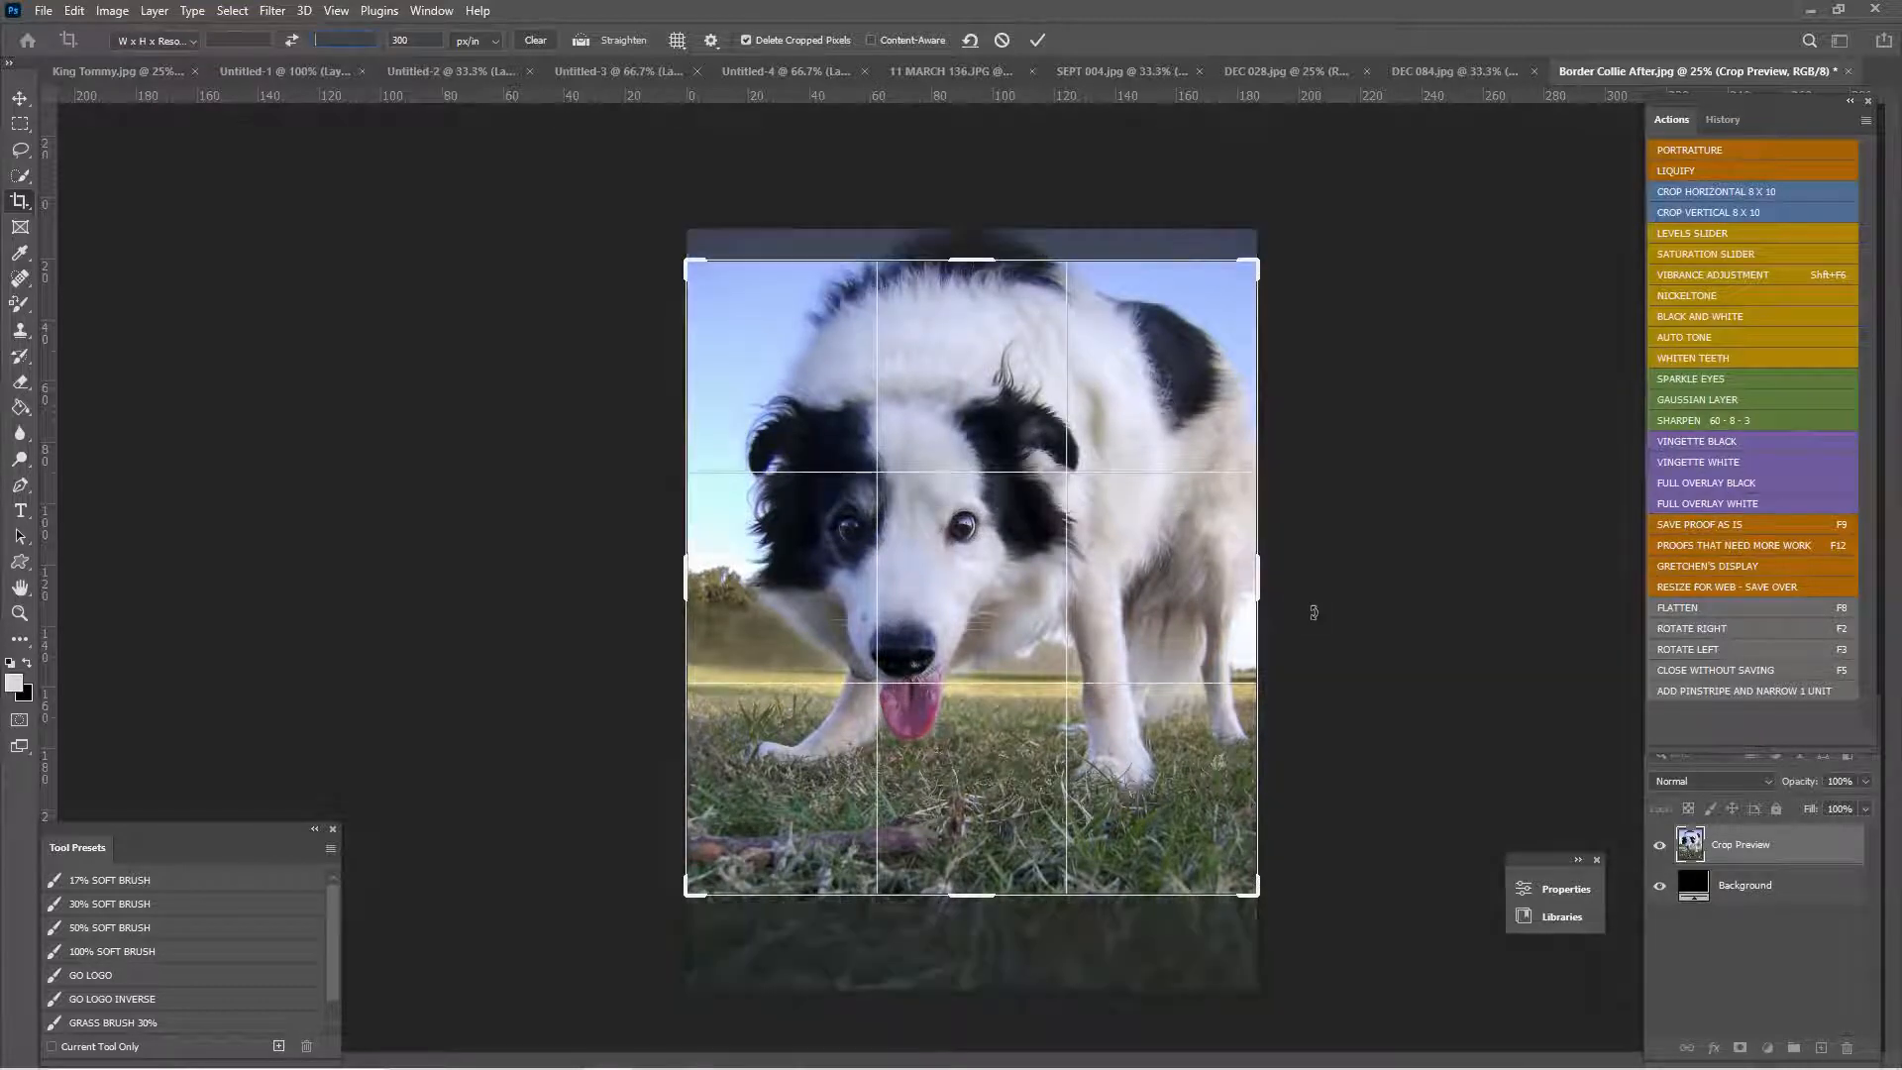
pyautogui.moveTo(1312, 607); pyautogui.dragTo(1349, 586)
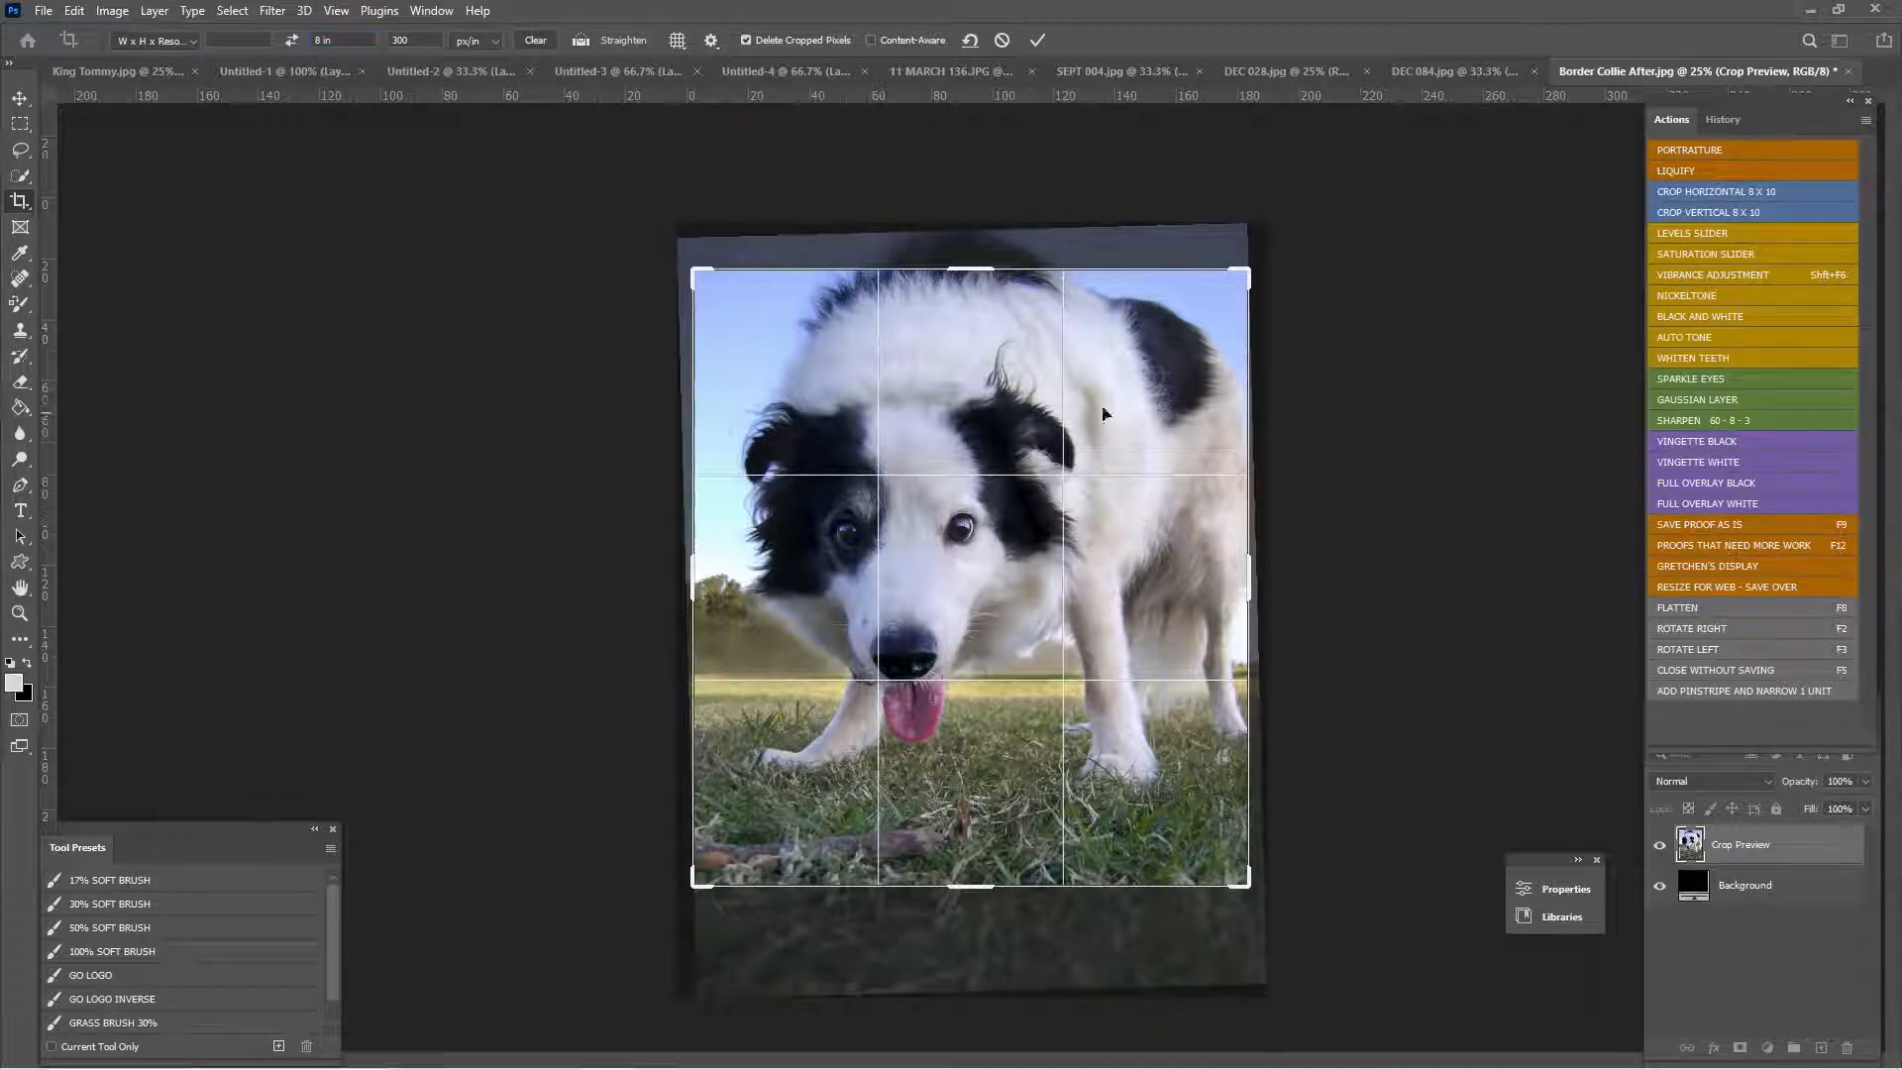
pyautogui.moveTo(1308, 318); pyautogui.dragTo(1314, 324)
pyautogui.moveTo(970, 268); pyautogui.dragTo(968, 249)
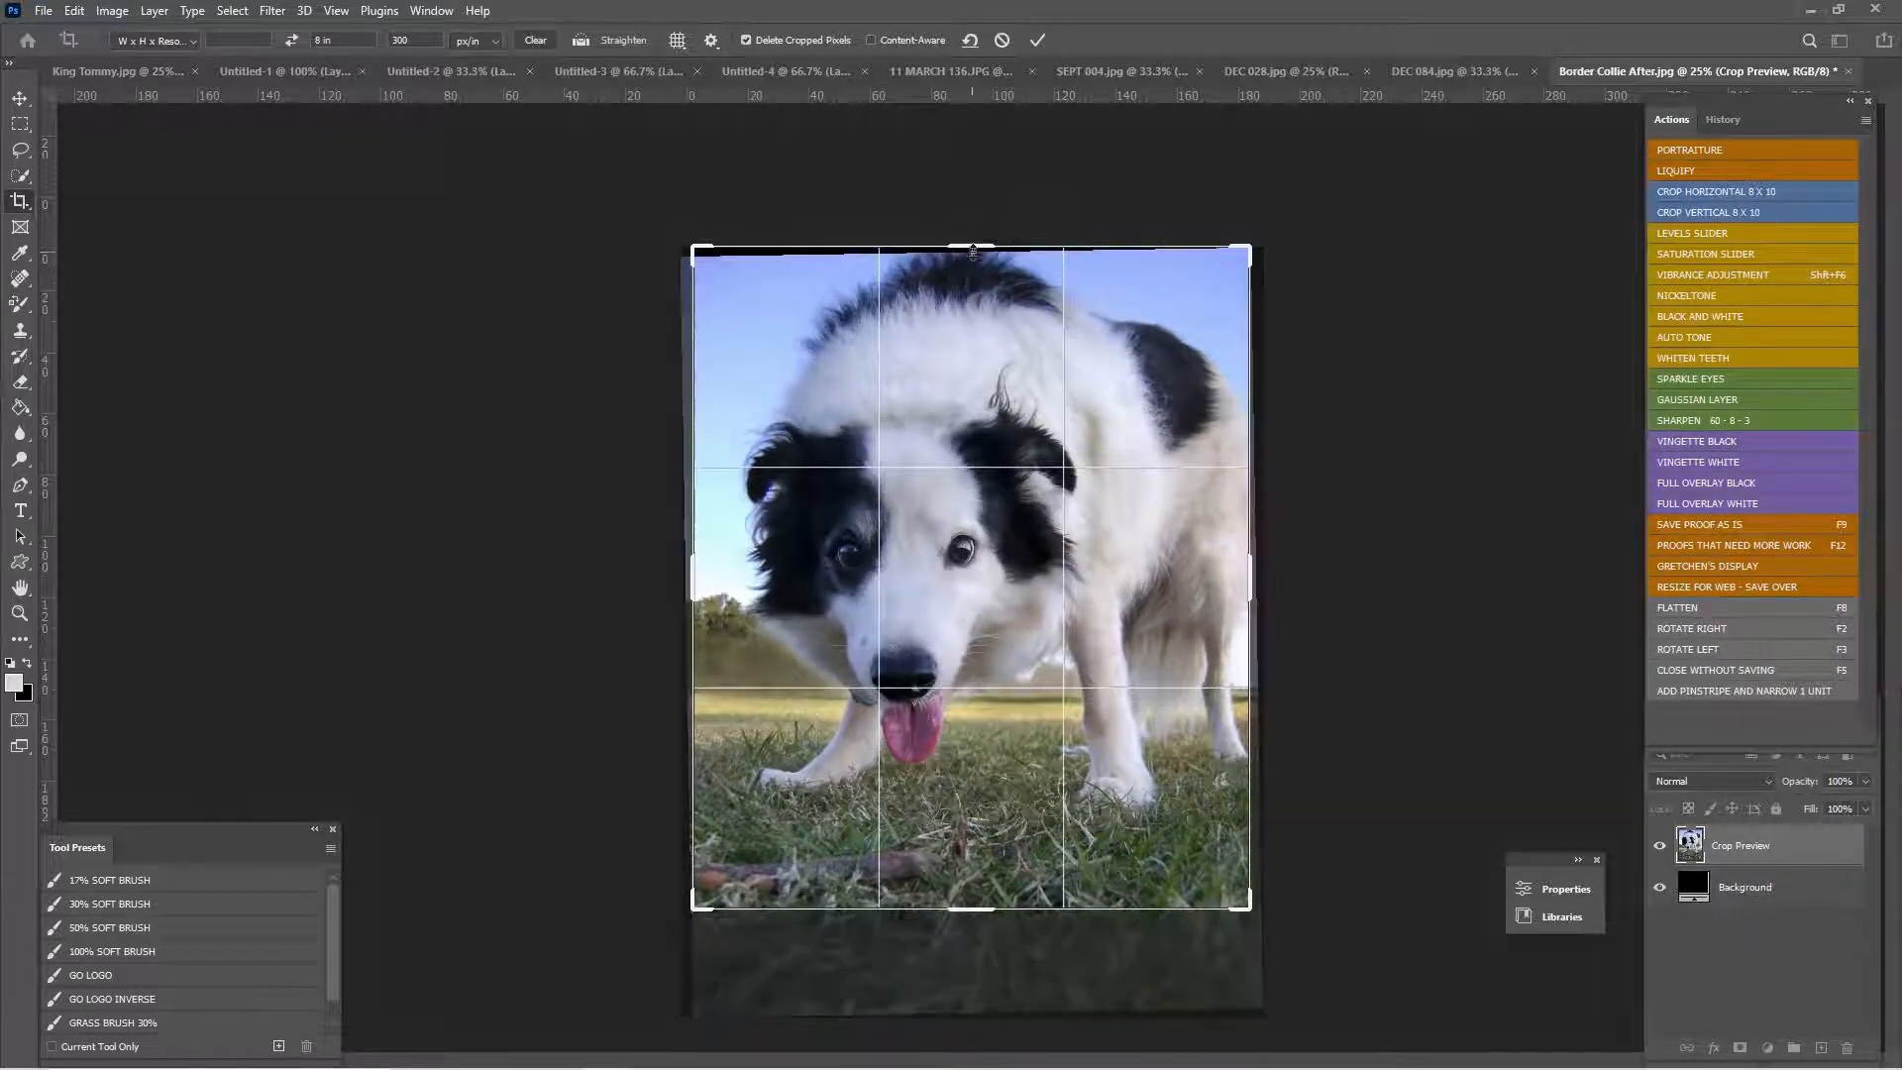
pyautogui.moveTo(969, 907); pyautogui.dragTo(969, 955)
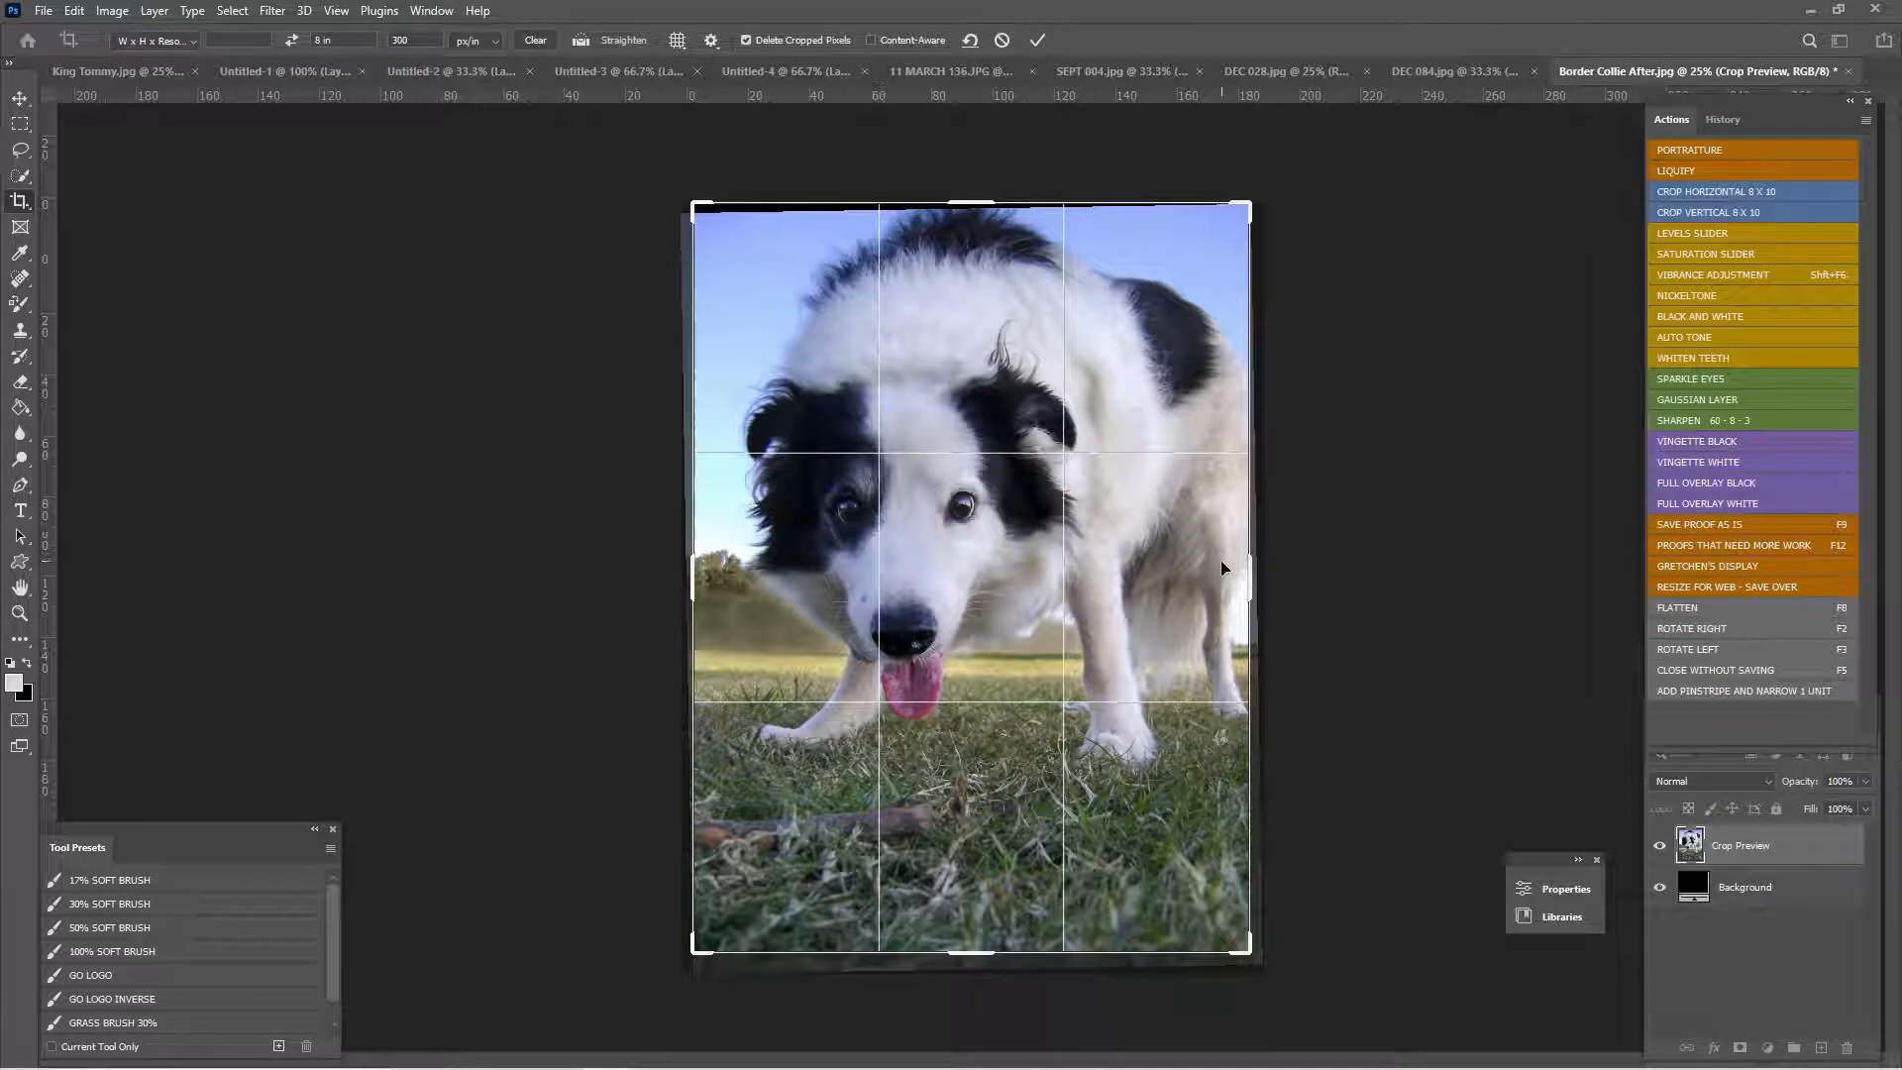
pyautogui.press('Return')
# - Select a full-width strip about 44 mm high along the photo's upper edge and stretch it upward over the black wedge
pyautogui.click(20, 124)
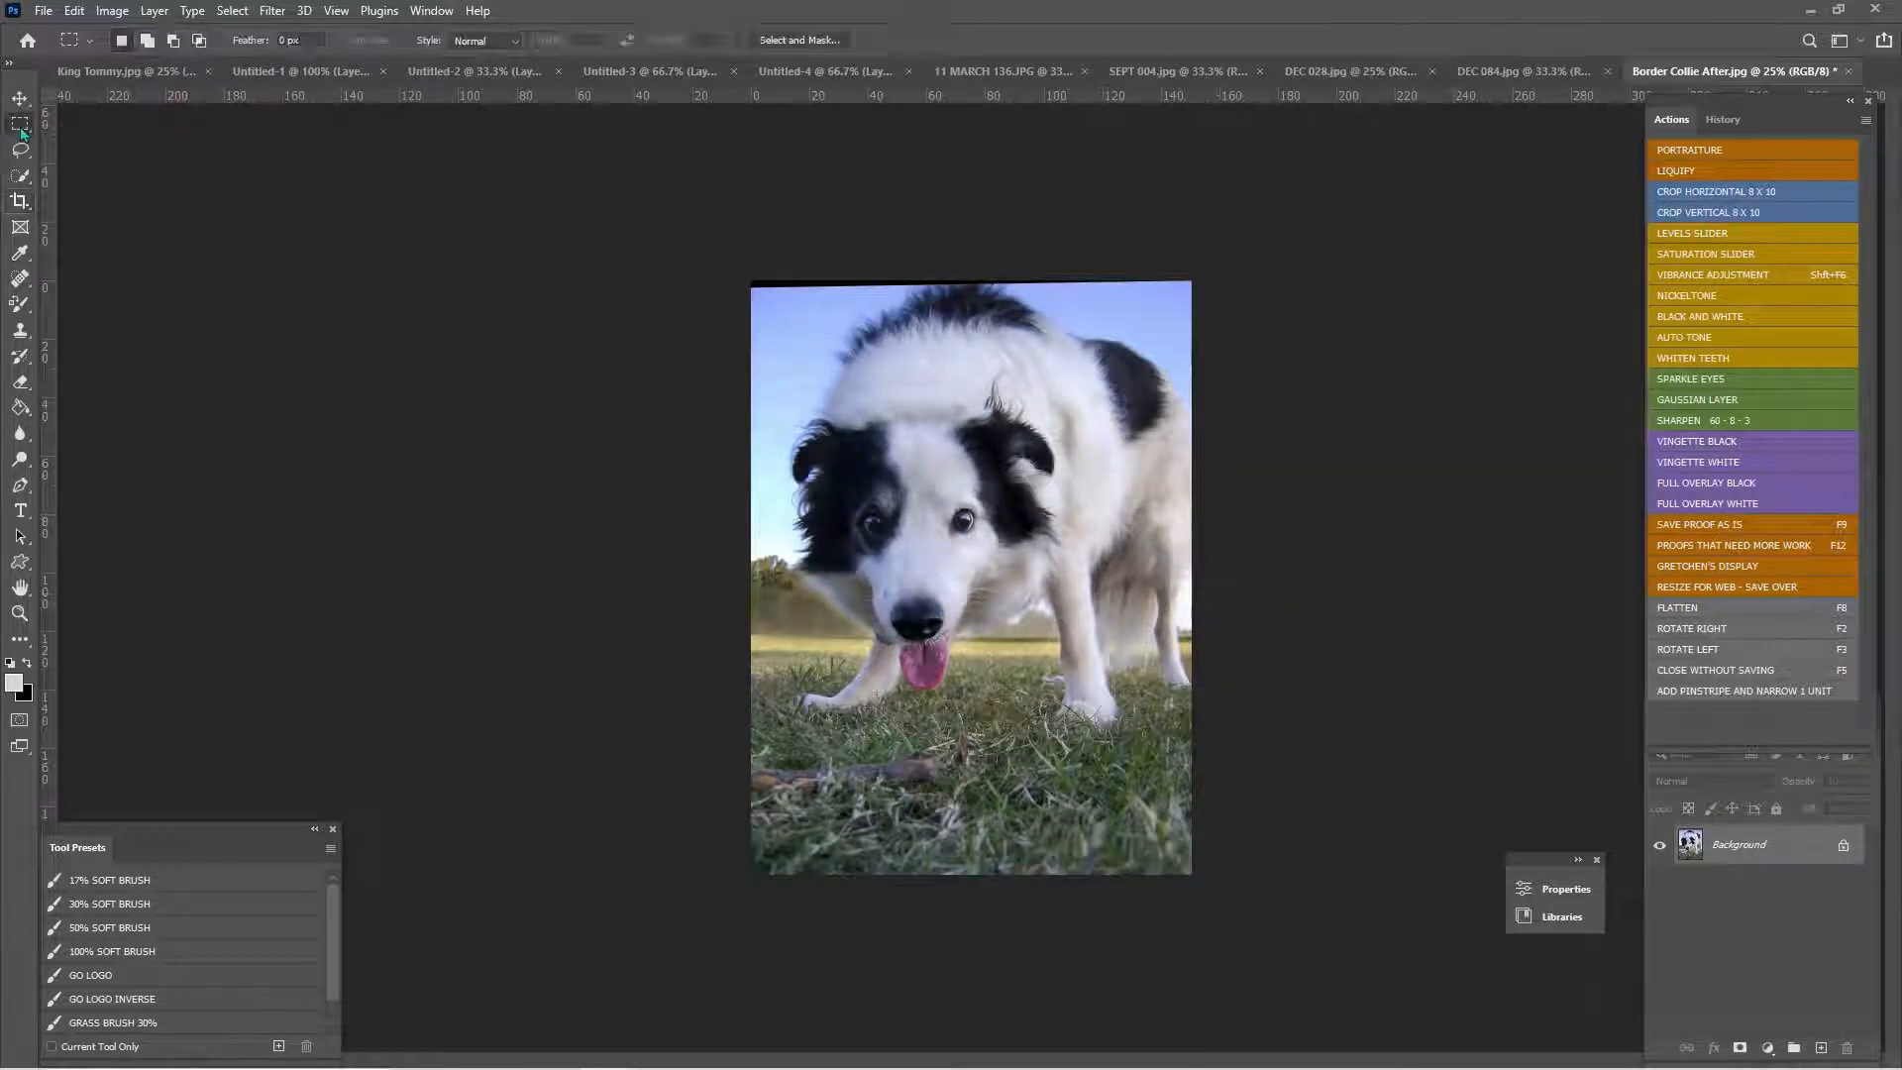
pyautogui.moveTo(555, 220); pyautogui.dragTo(1195, 408)
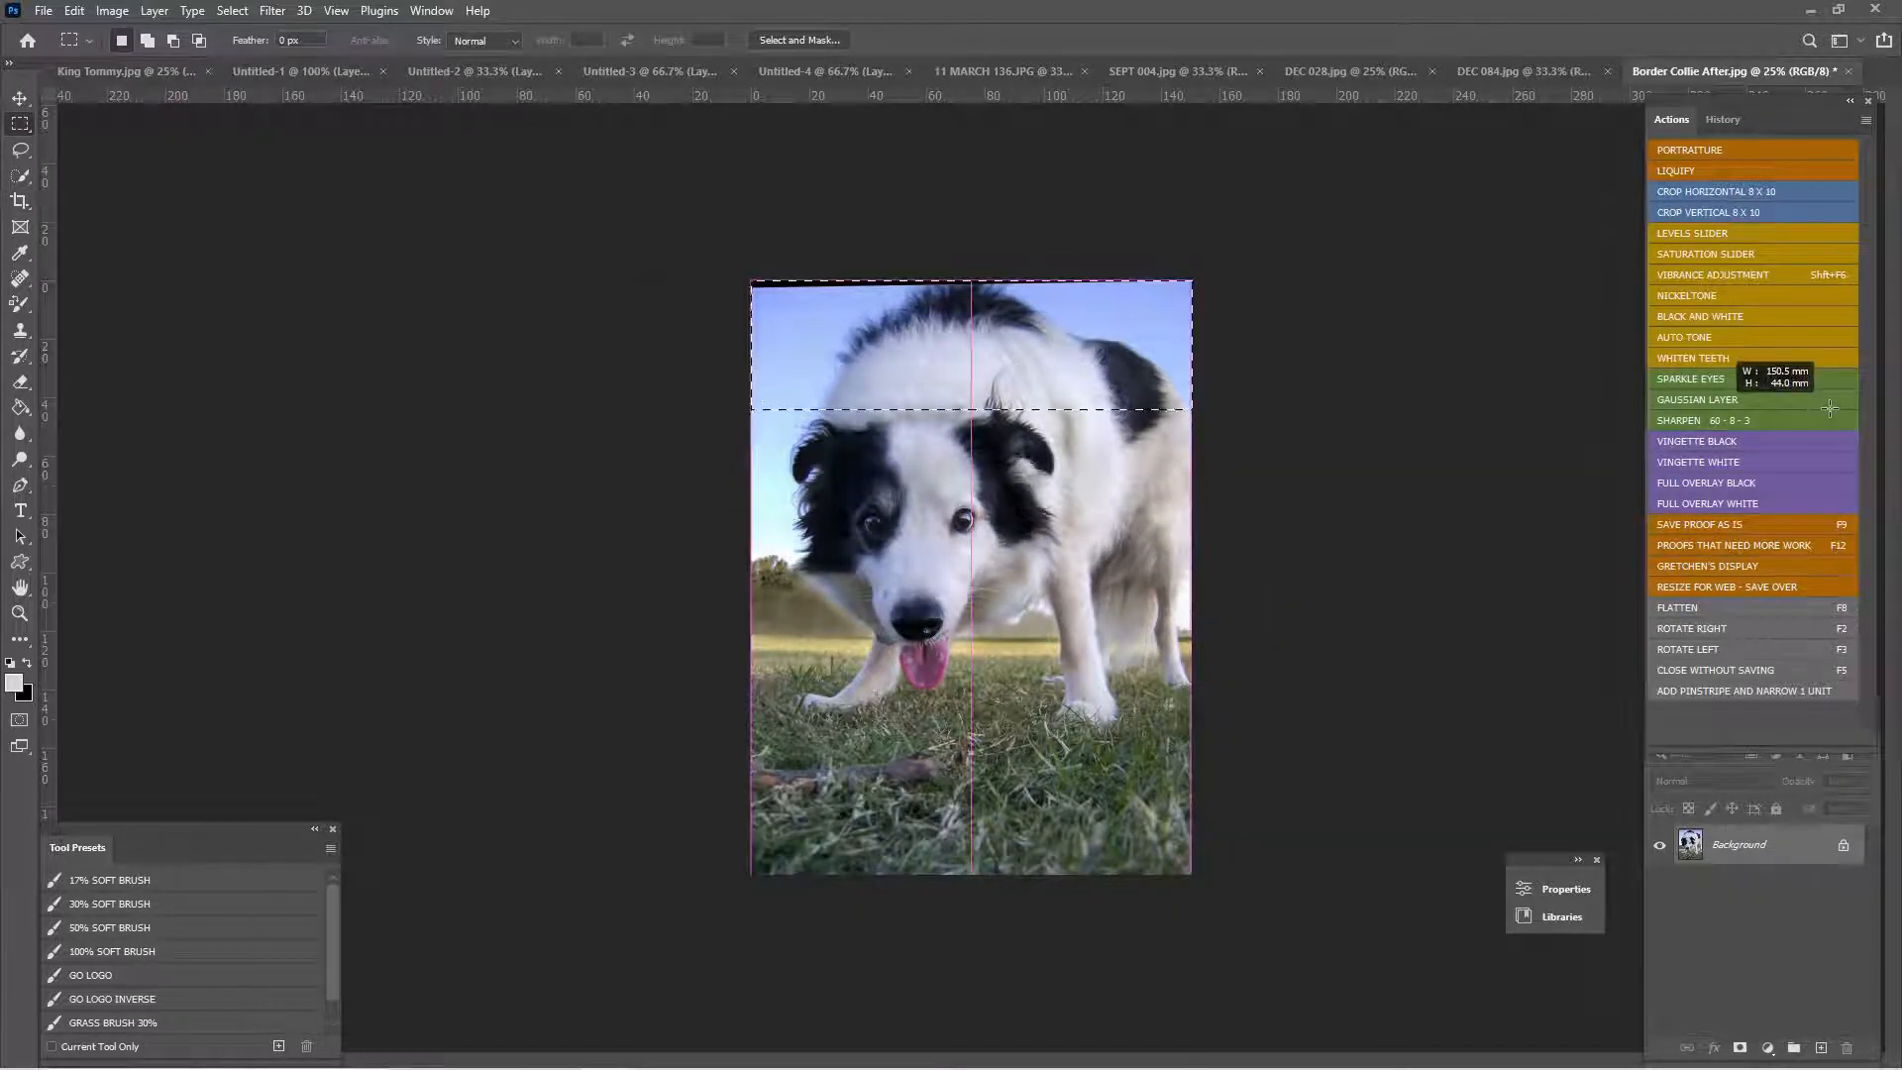
pyautogui.hotkey('ctrl', 't')
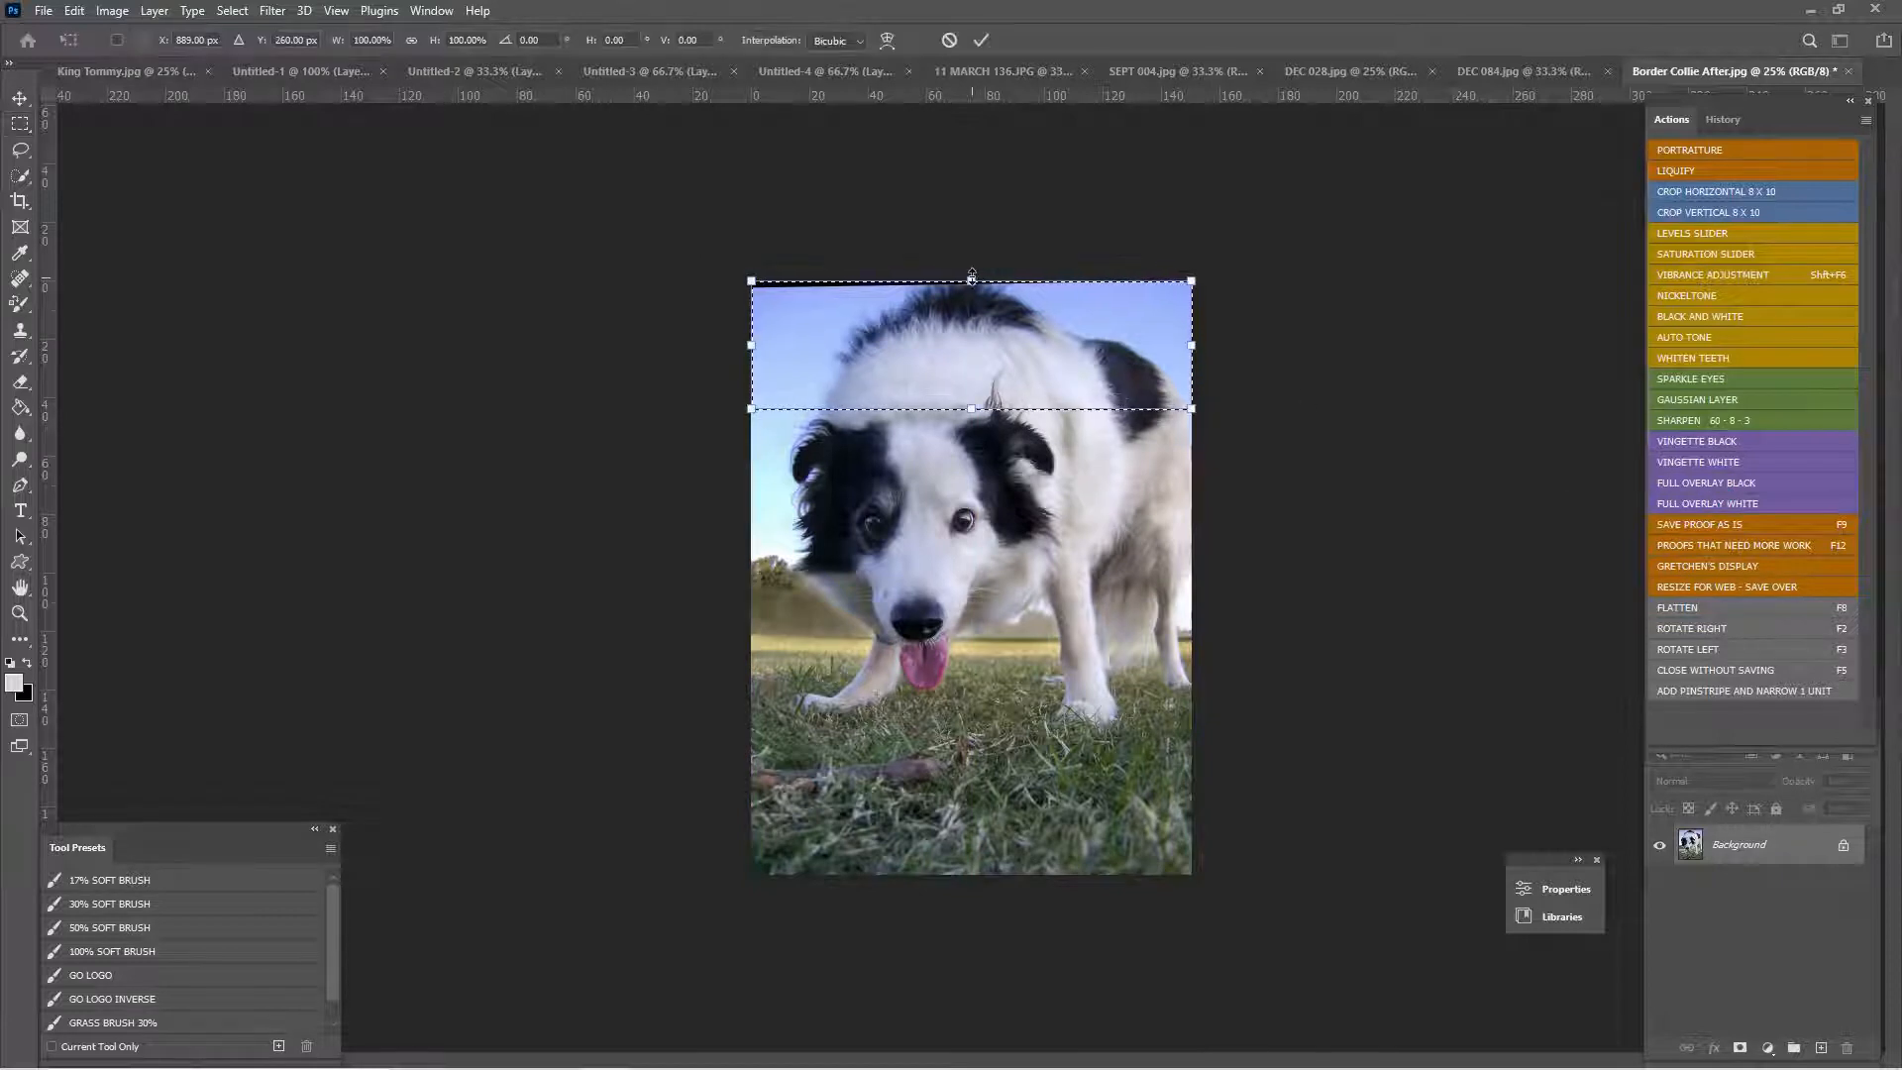
pyautogui.moveTo(972, 275); pyautogui.dragTo(972, 266)
pyautogui.press('Return')
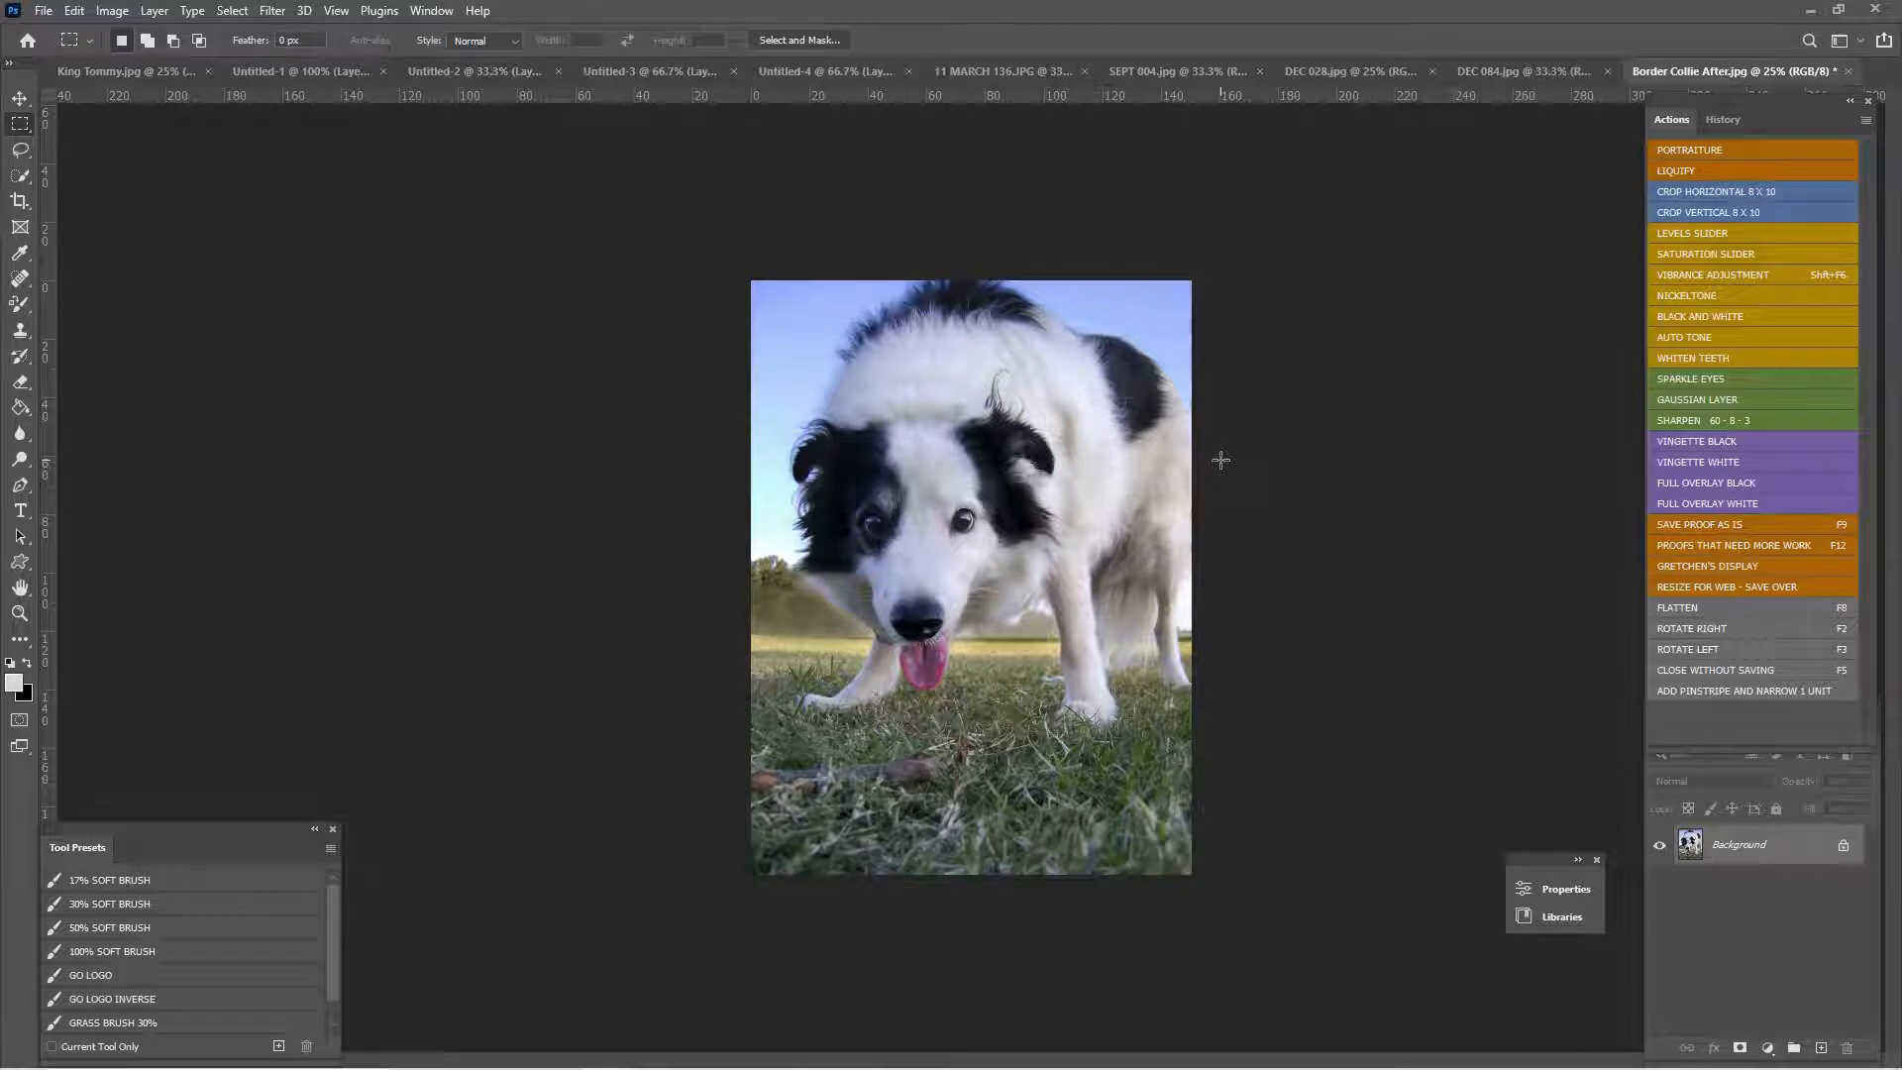
# - Start a sky replacement on the photo and open the collection of available skies
pyautogui.hotkey('ctrl', '+')
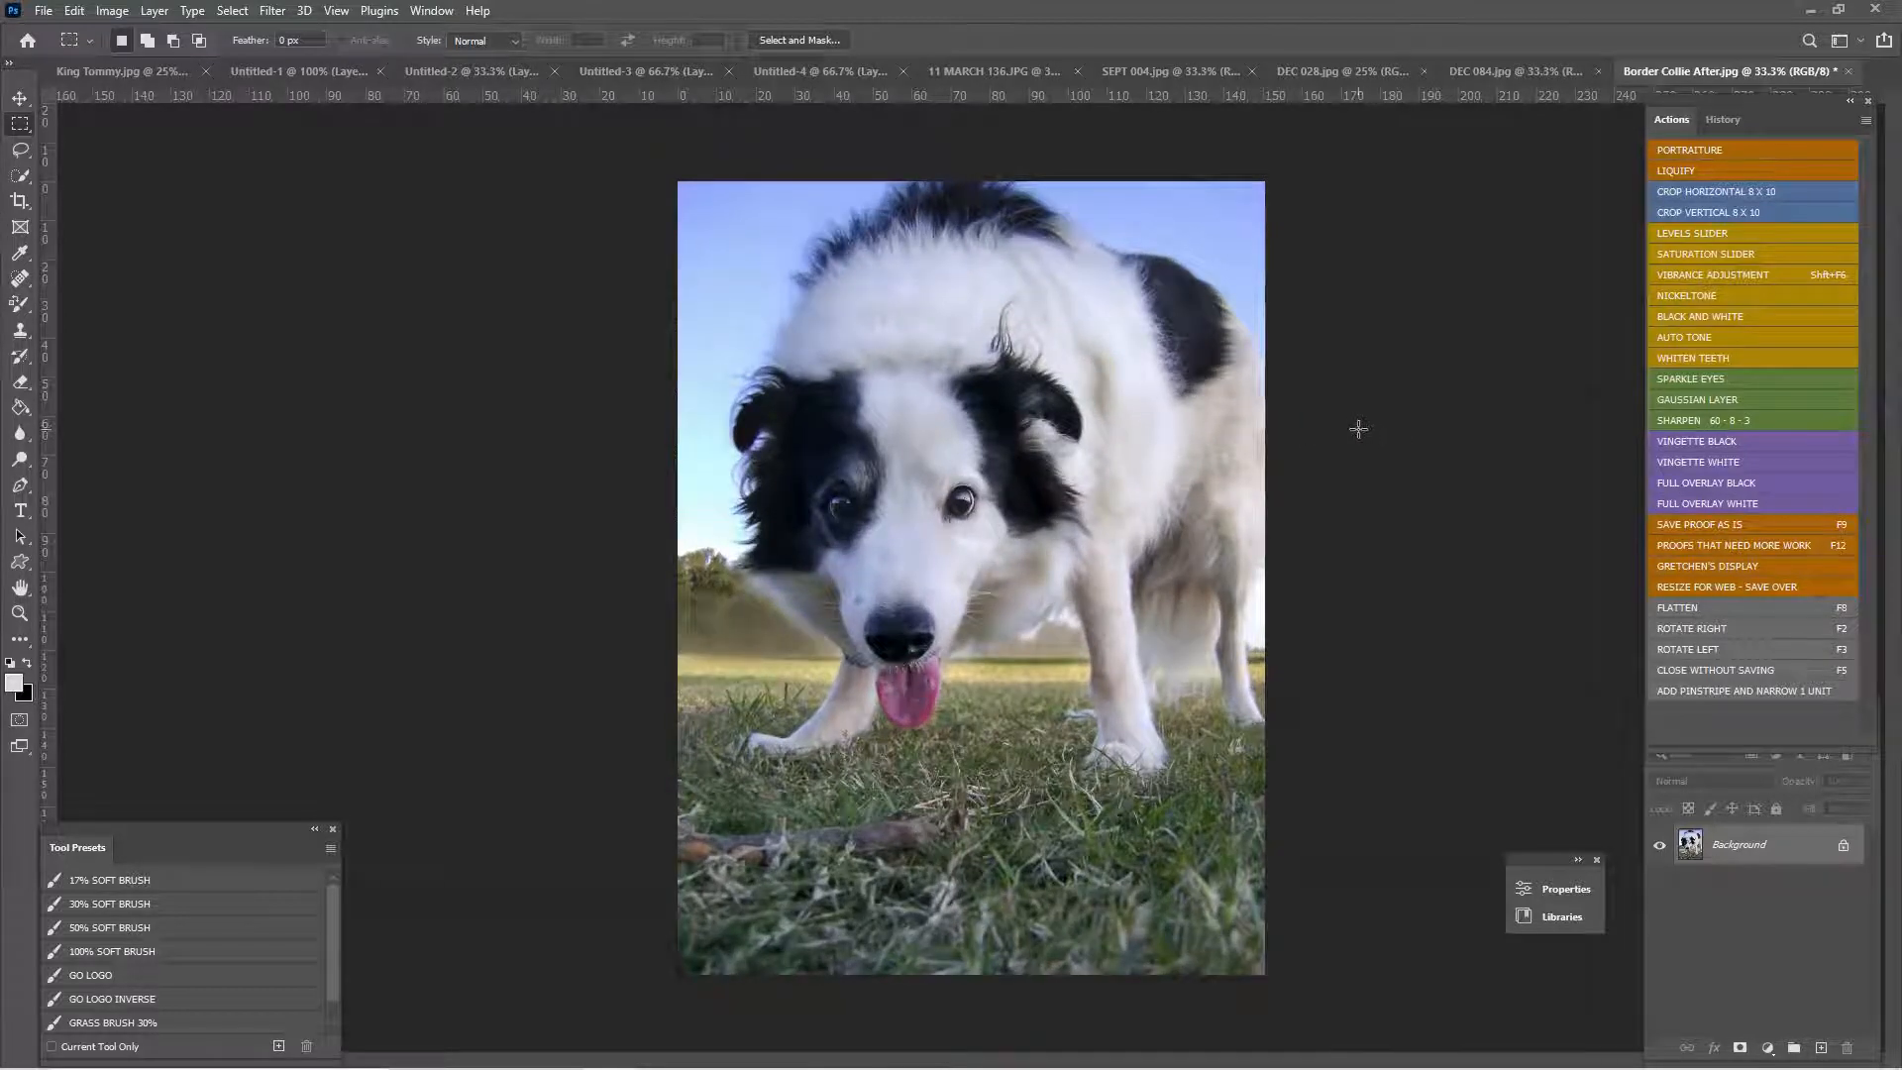
pyautogui.click(74, 11)
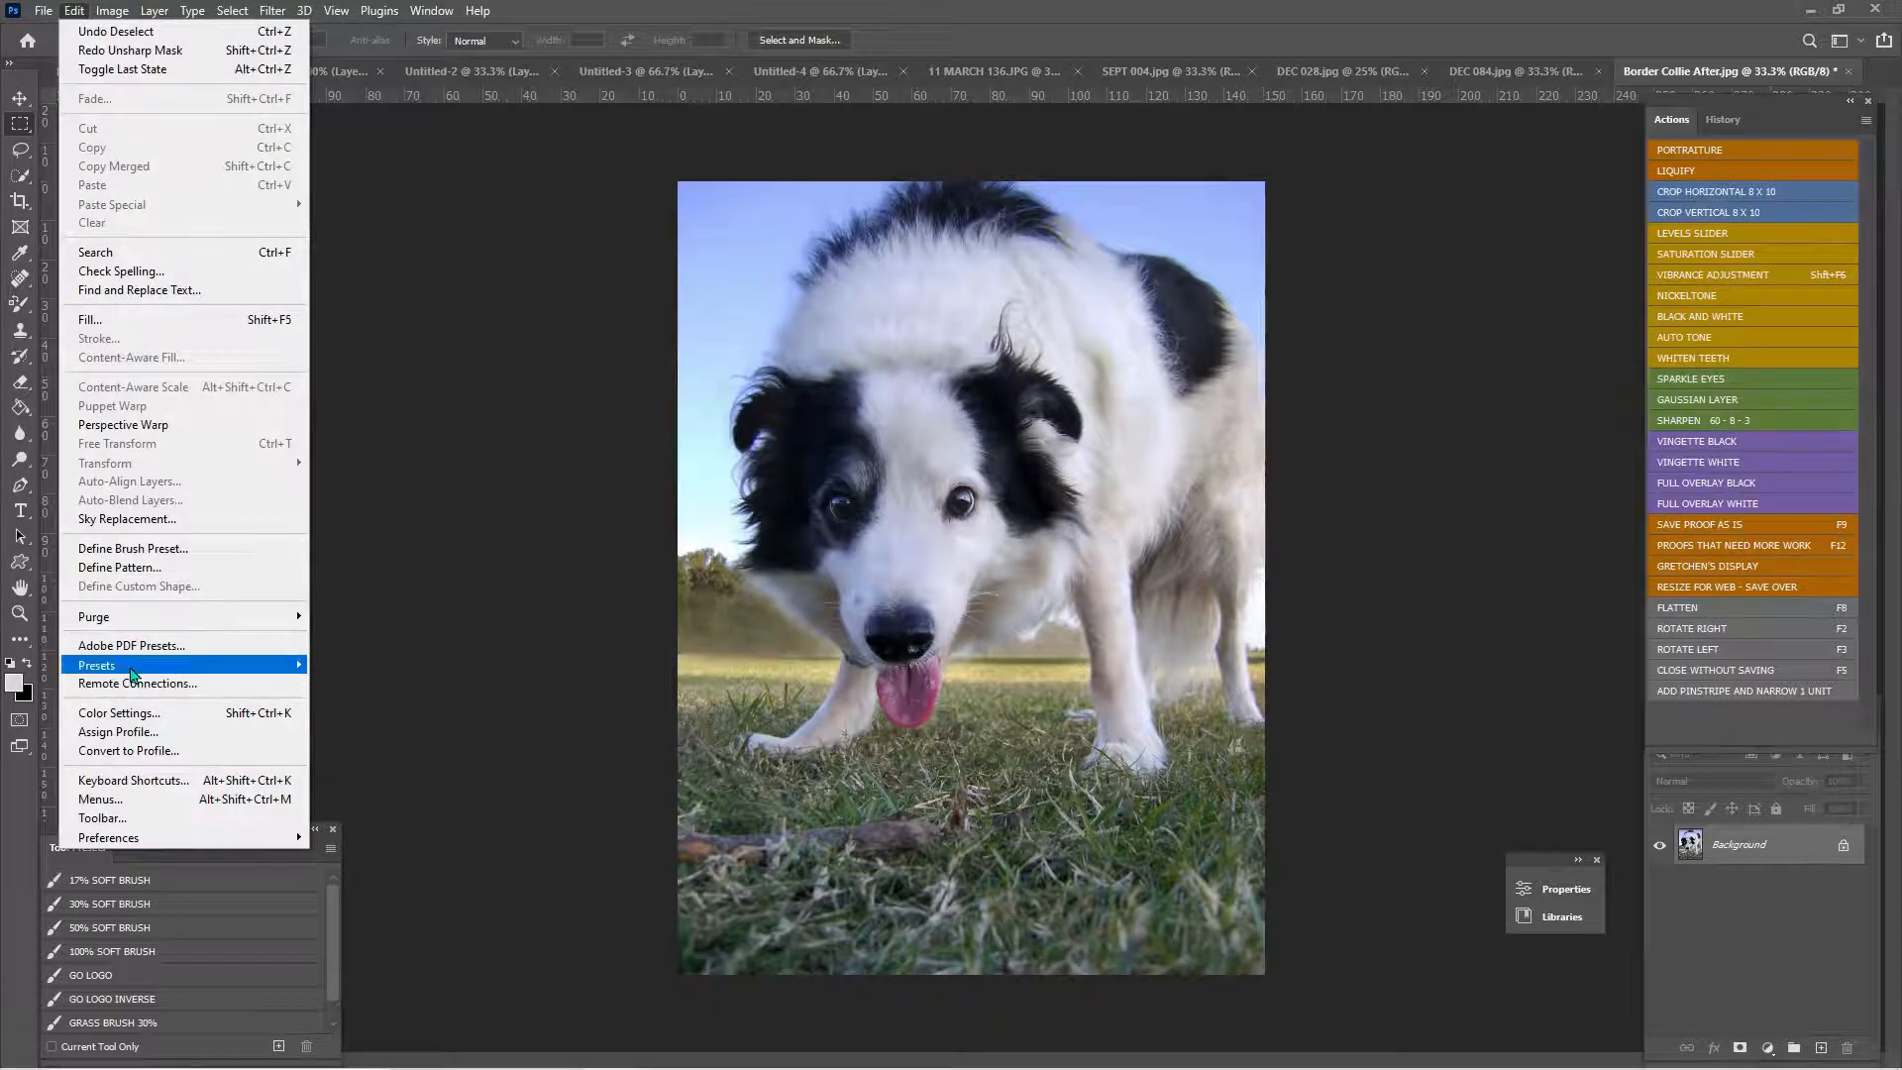
pyautogui.click(124, 518)
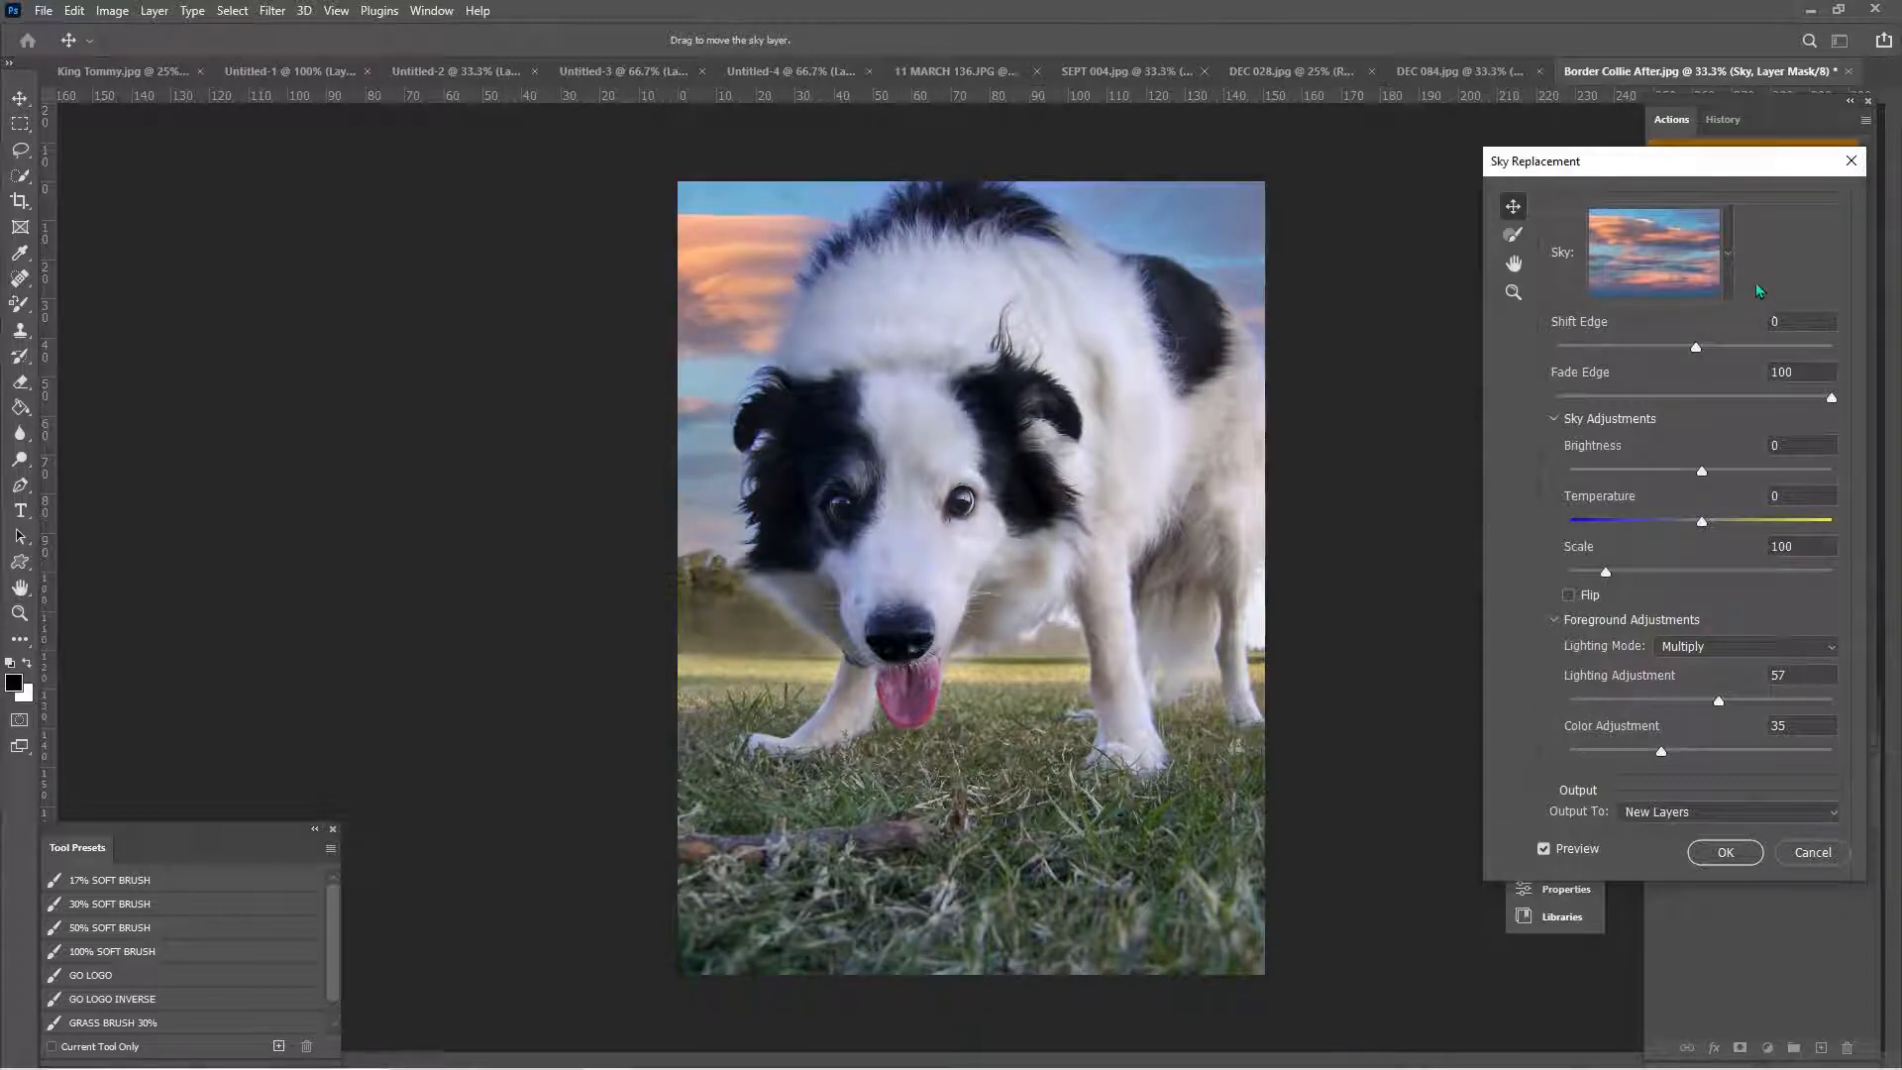
pyautogui.click(1727, 253)
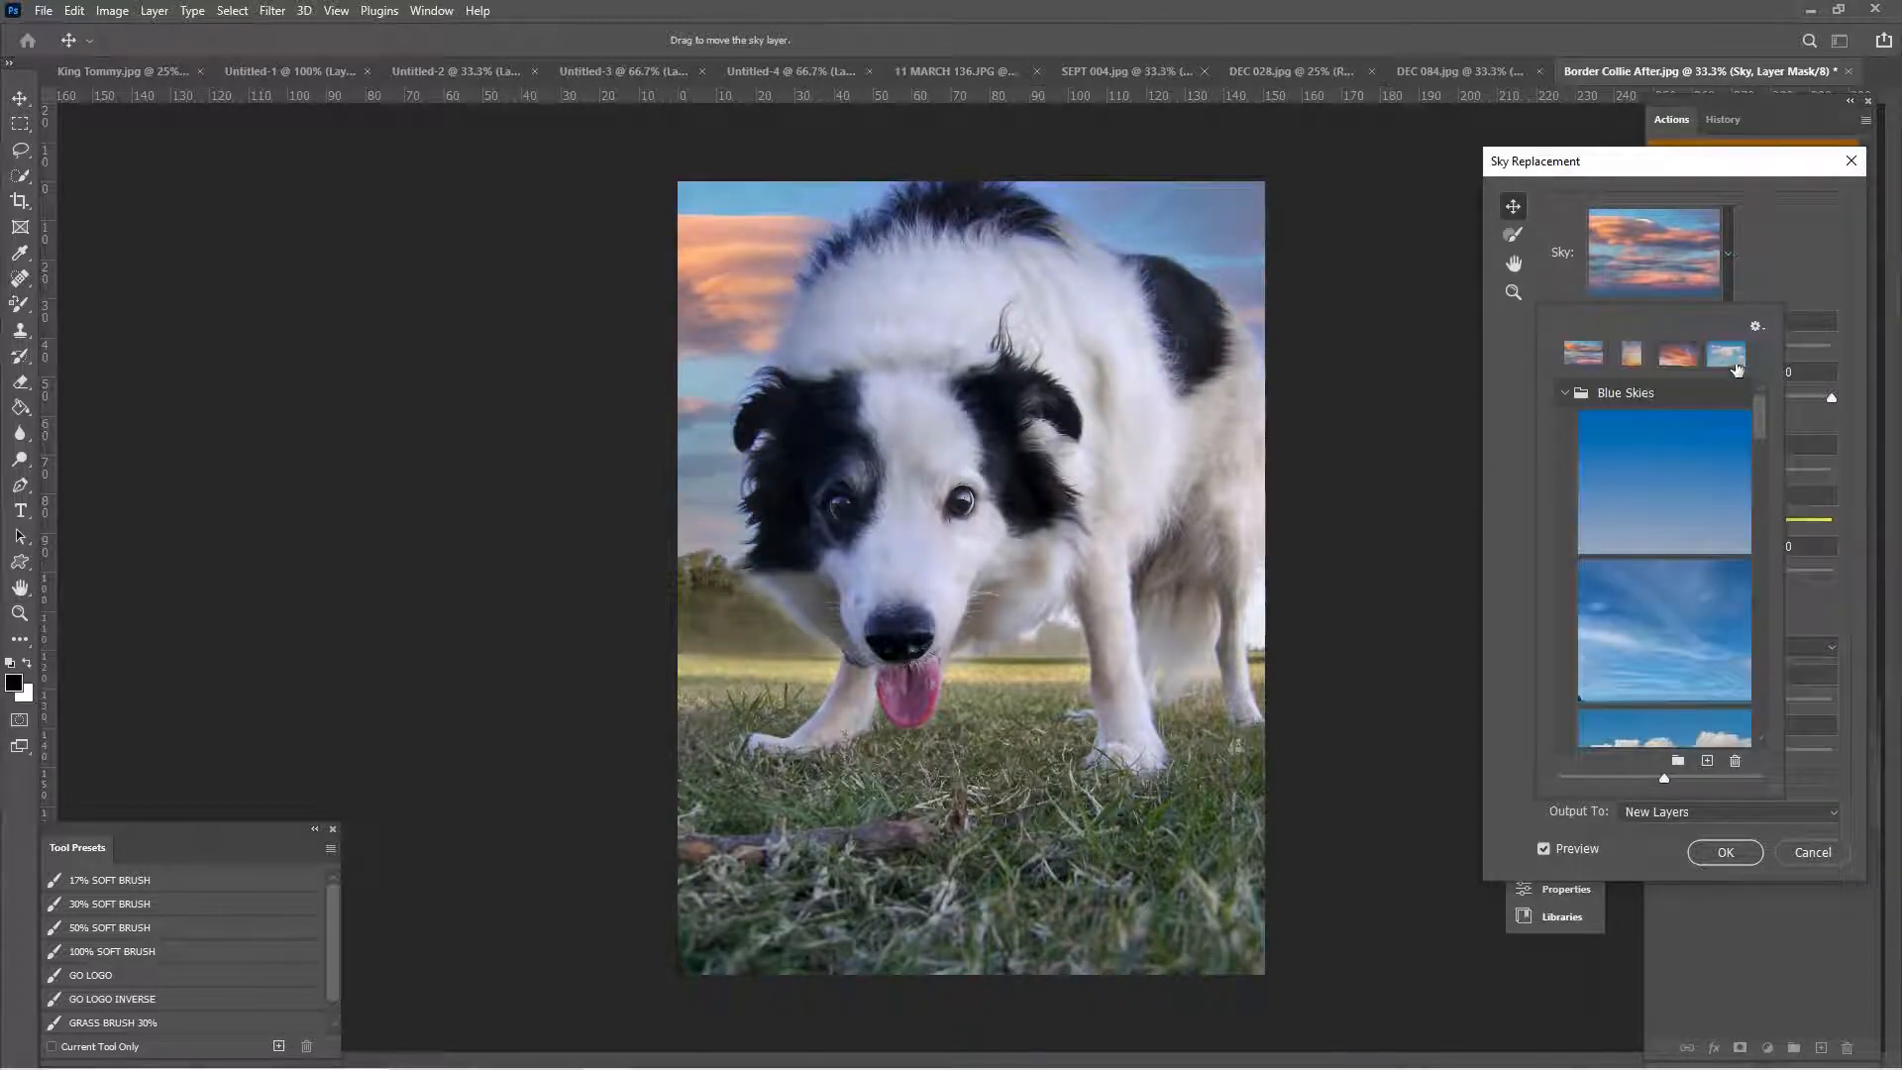
# - Try the blue sky with golden clouds, the rippled-cloud sky, and the deep blue sky with small scattered clouds
pyautogui.scroll(-1, 1763, 456)
pyautogui.moveTo(1761, 450); pyautogui.dragTo(1773, 671)
pyautogui.click(1761, 599)
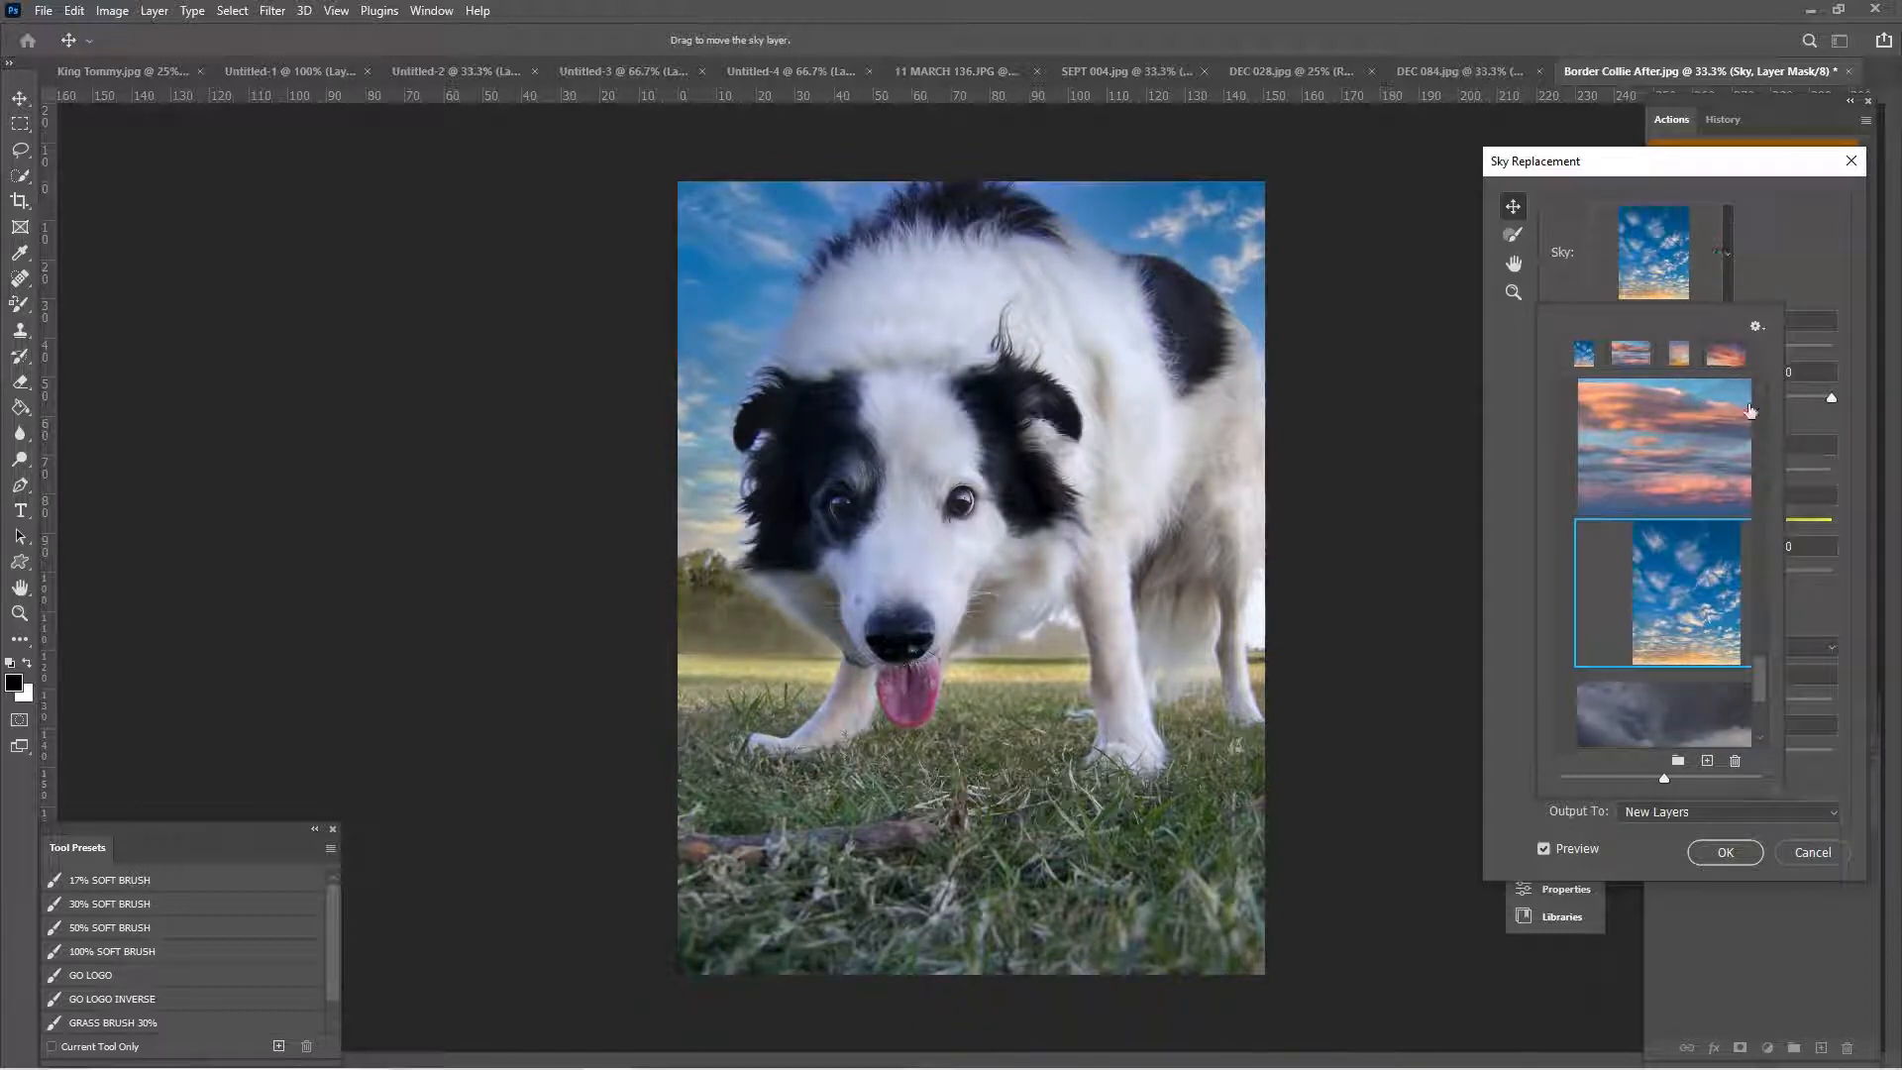
pyautogui.moveTo(1767, 688); pyautogui.dragTo(1759, 531)
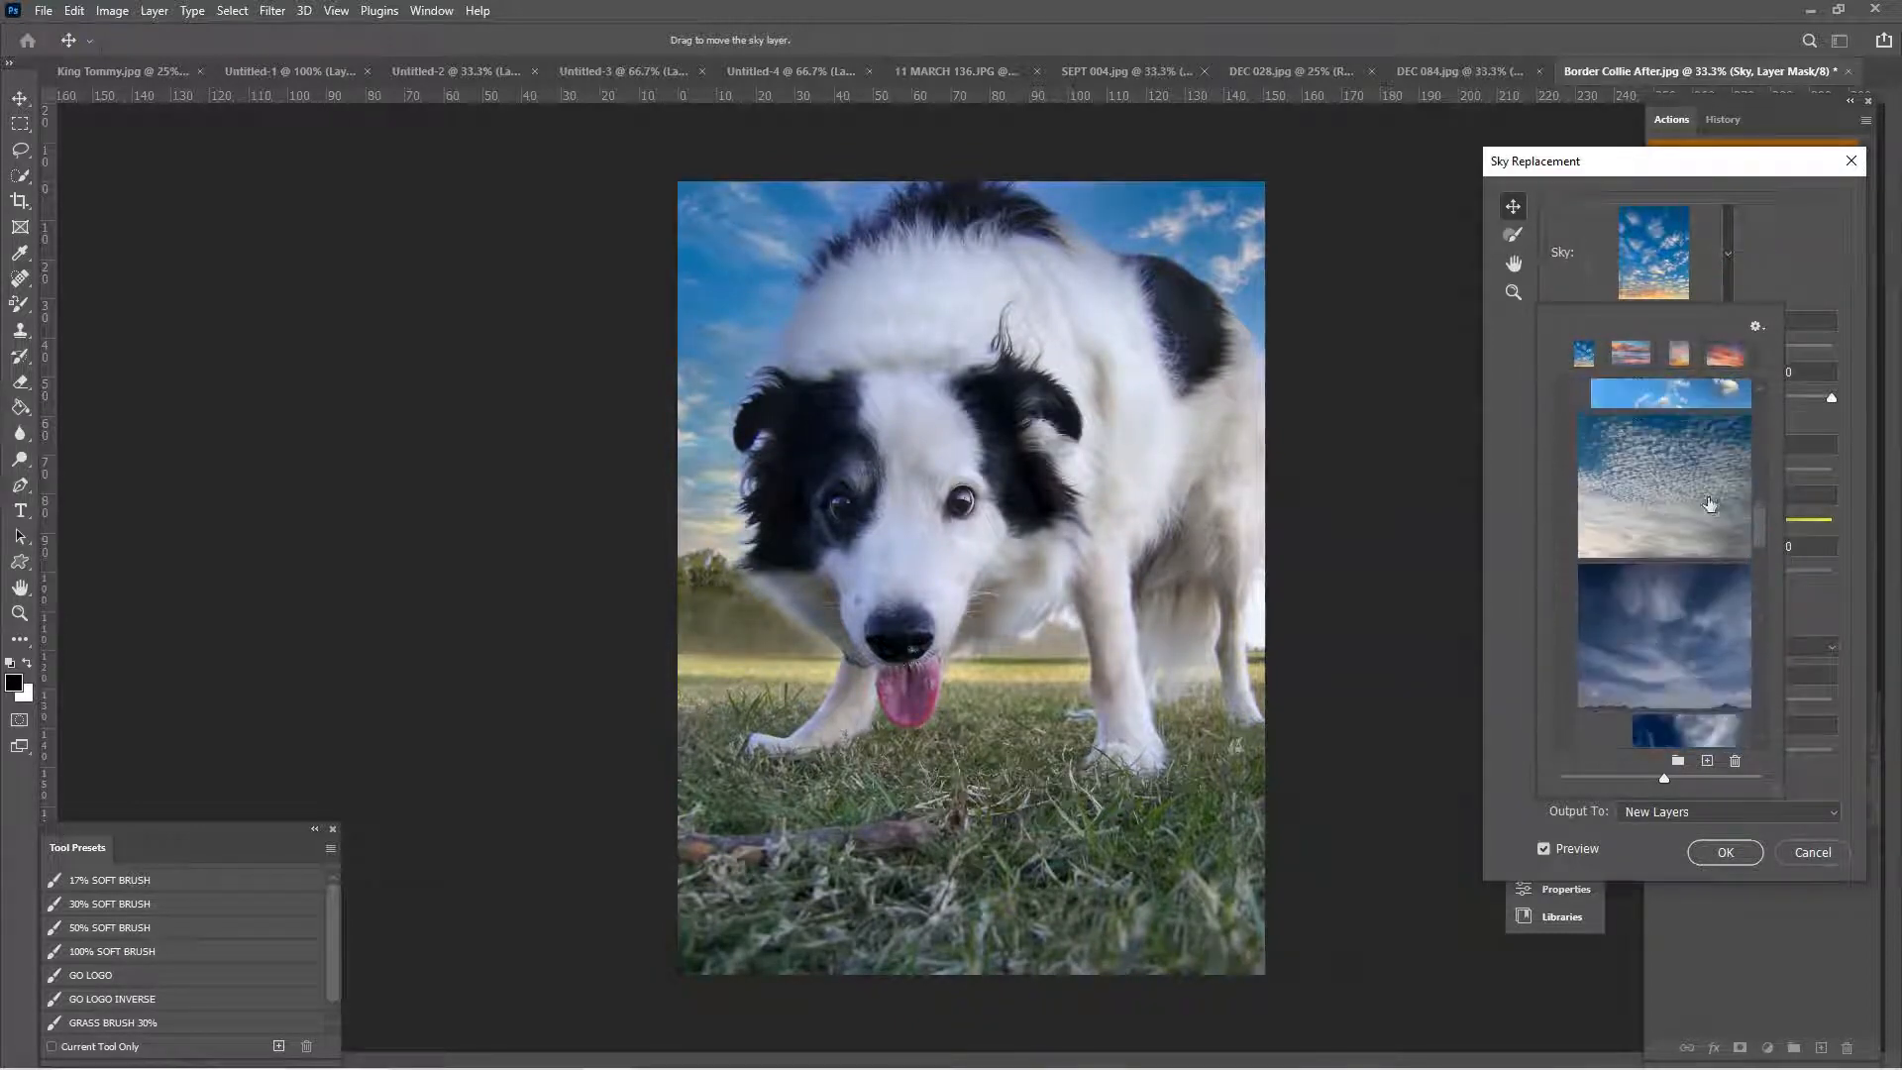
pyautogui.click(1710, 503)
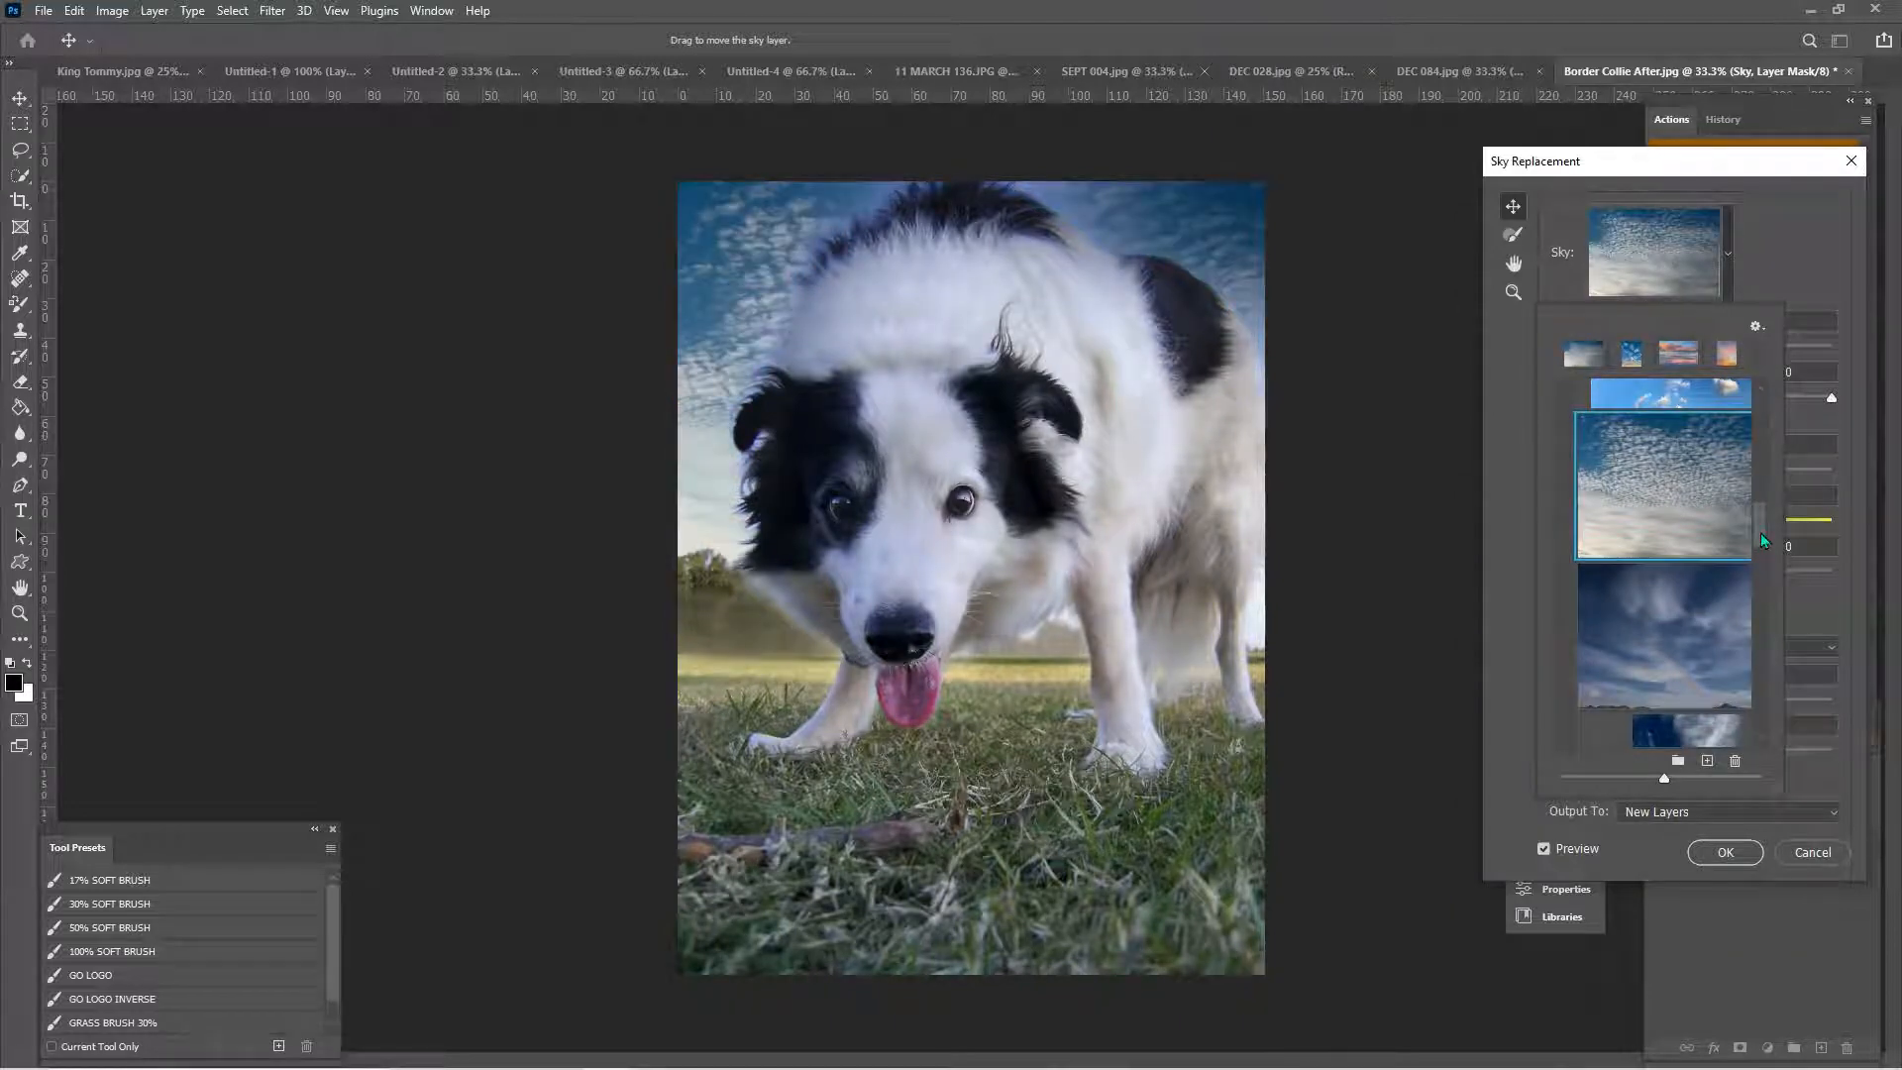
pyautogui.moveTo(1761, 532); pyautogui.dragTo(1762, 511)
pyautogui.click(1735, 512)
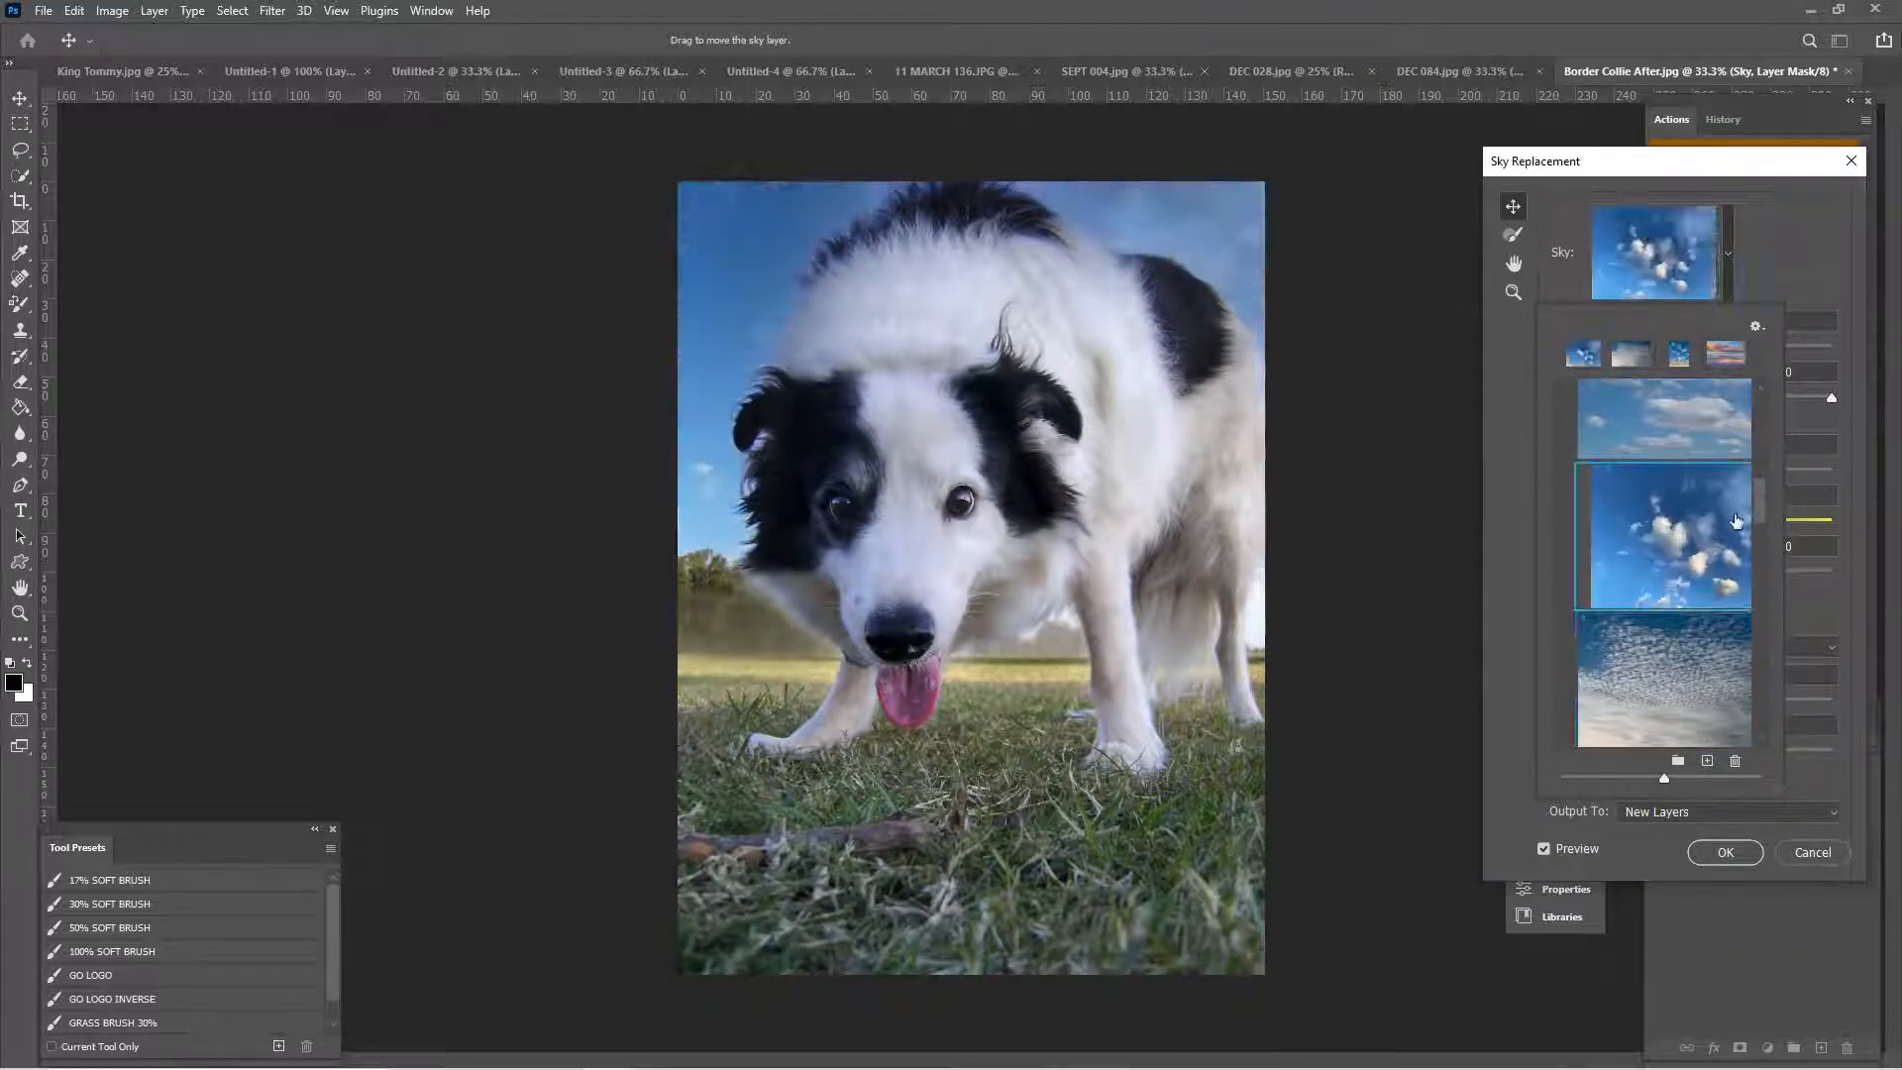
# - Replace the sky with the light blue one with broad soft white clouds, output to new layers
pyautogui.moveTo(1763, 509); pyautogui.dragTo(1762, 486)
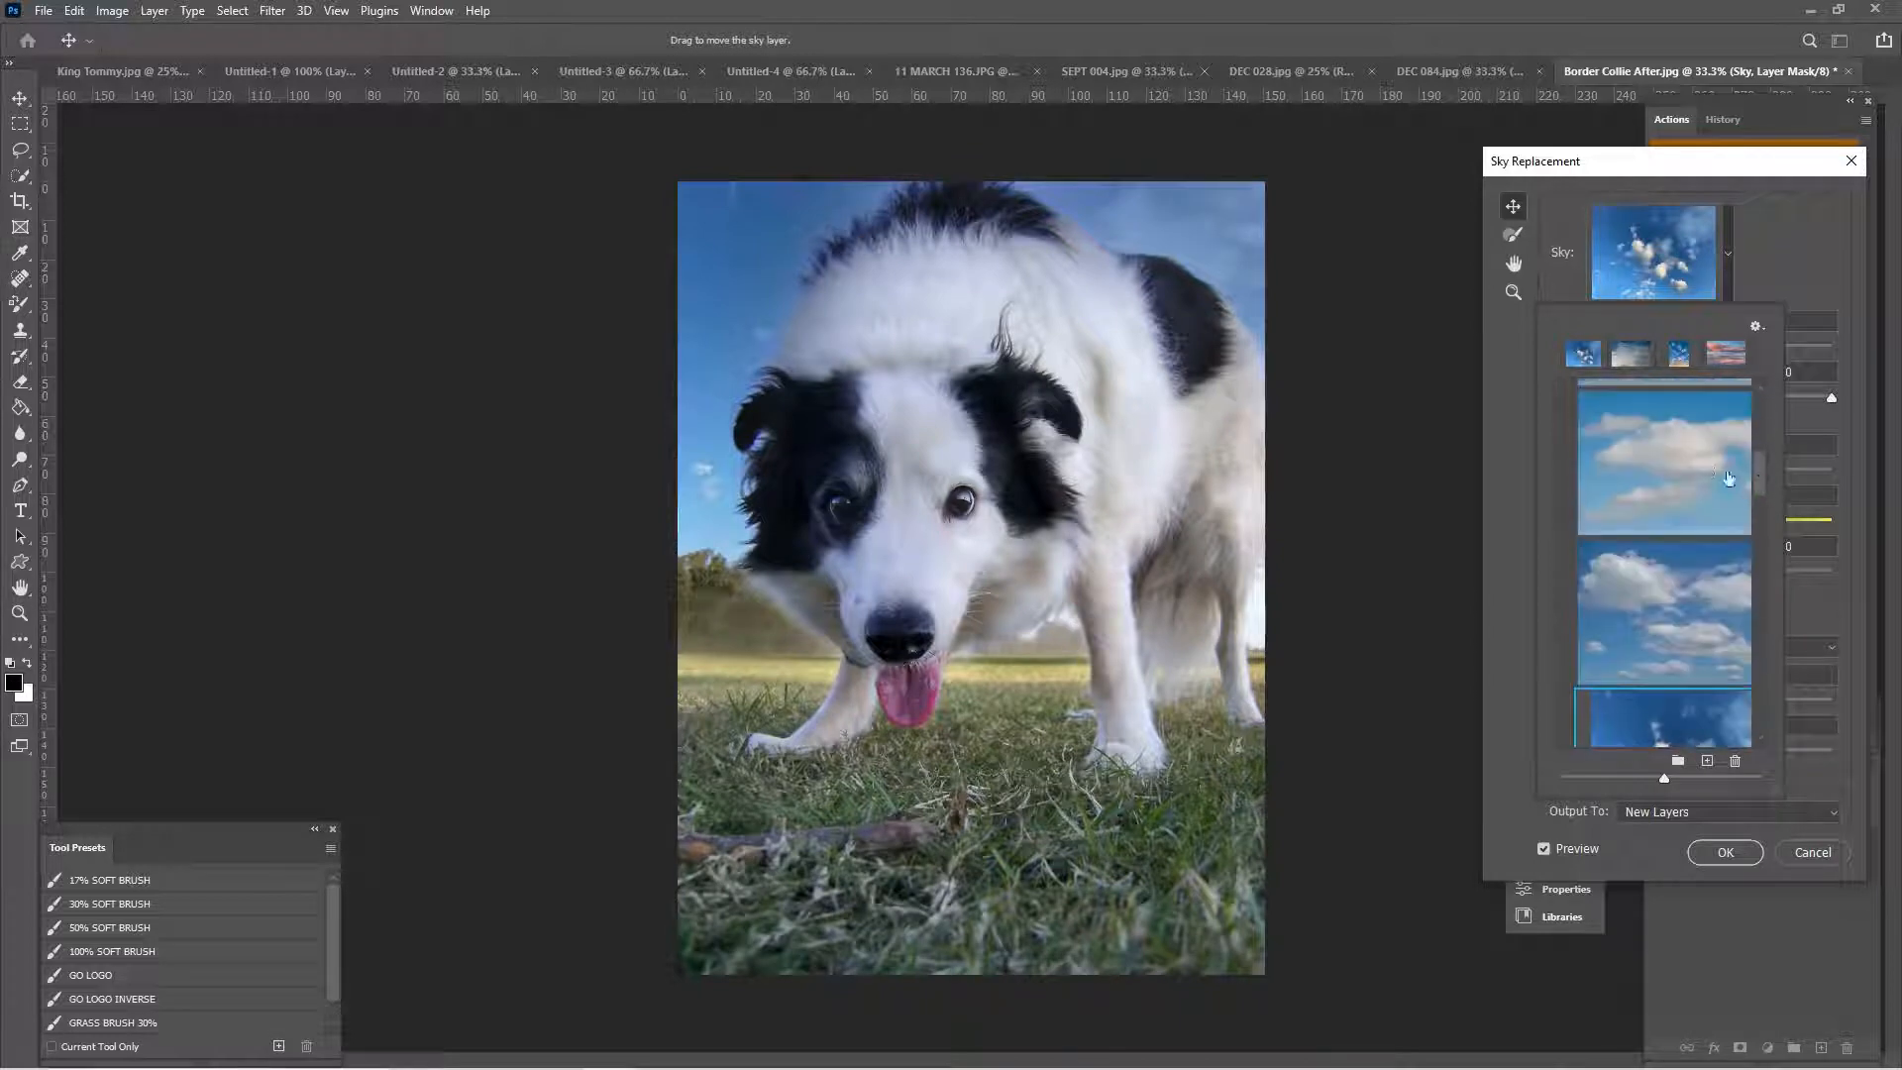
pyautogui.click(1750, 473)
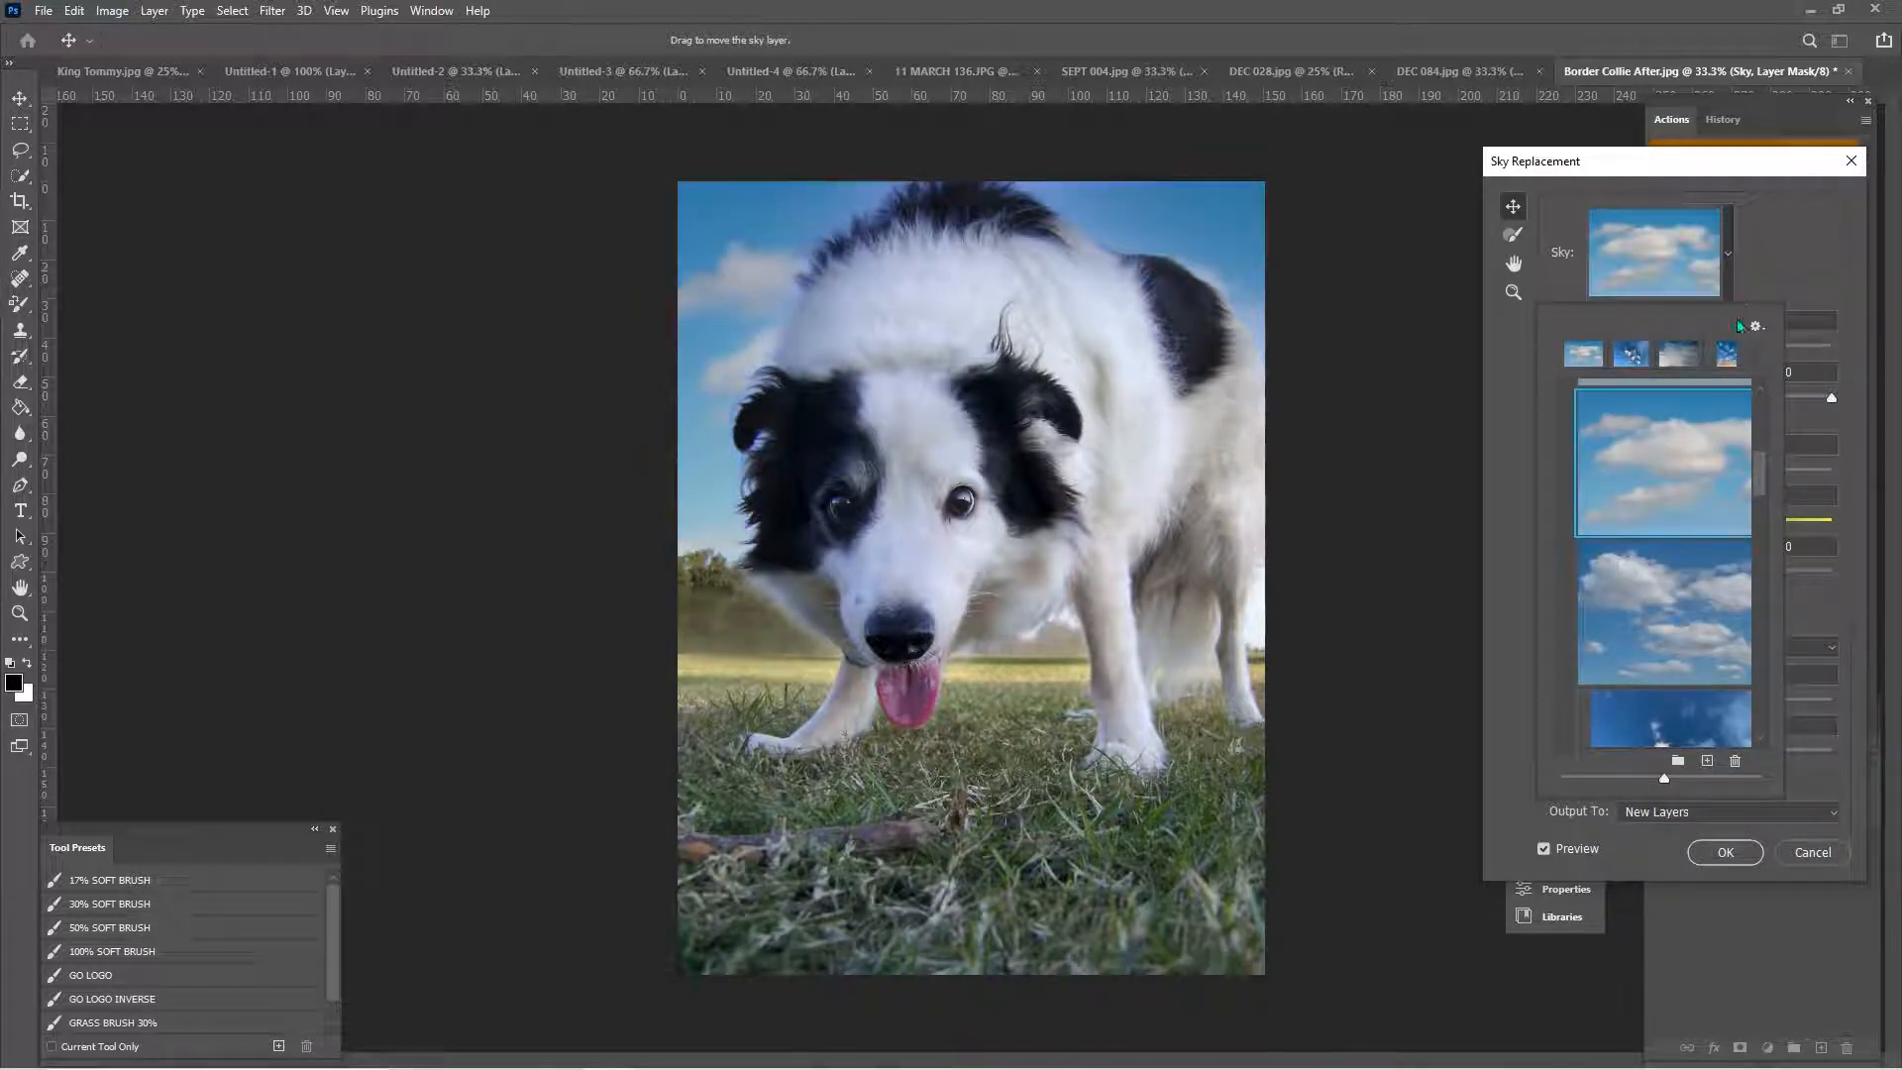
pyautogui.click(1727, 852)
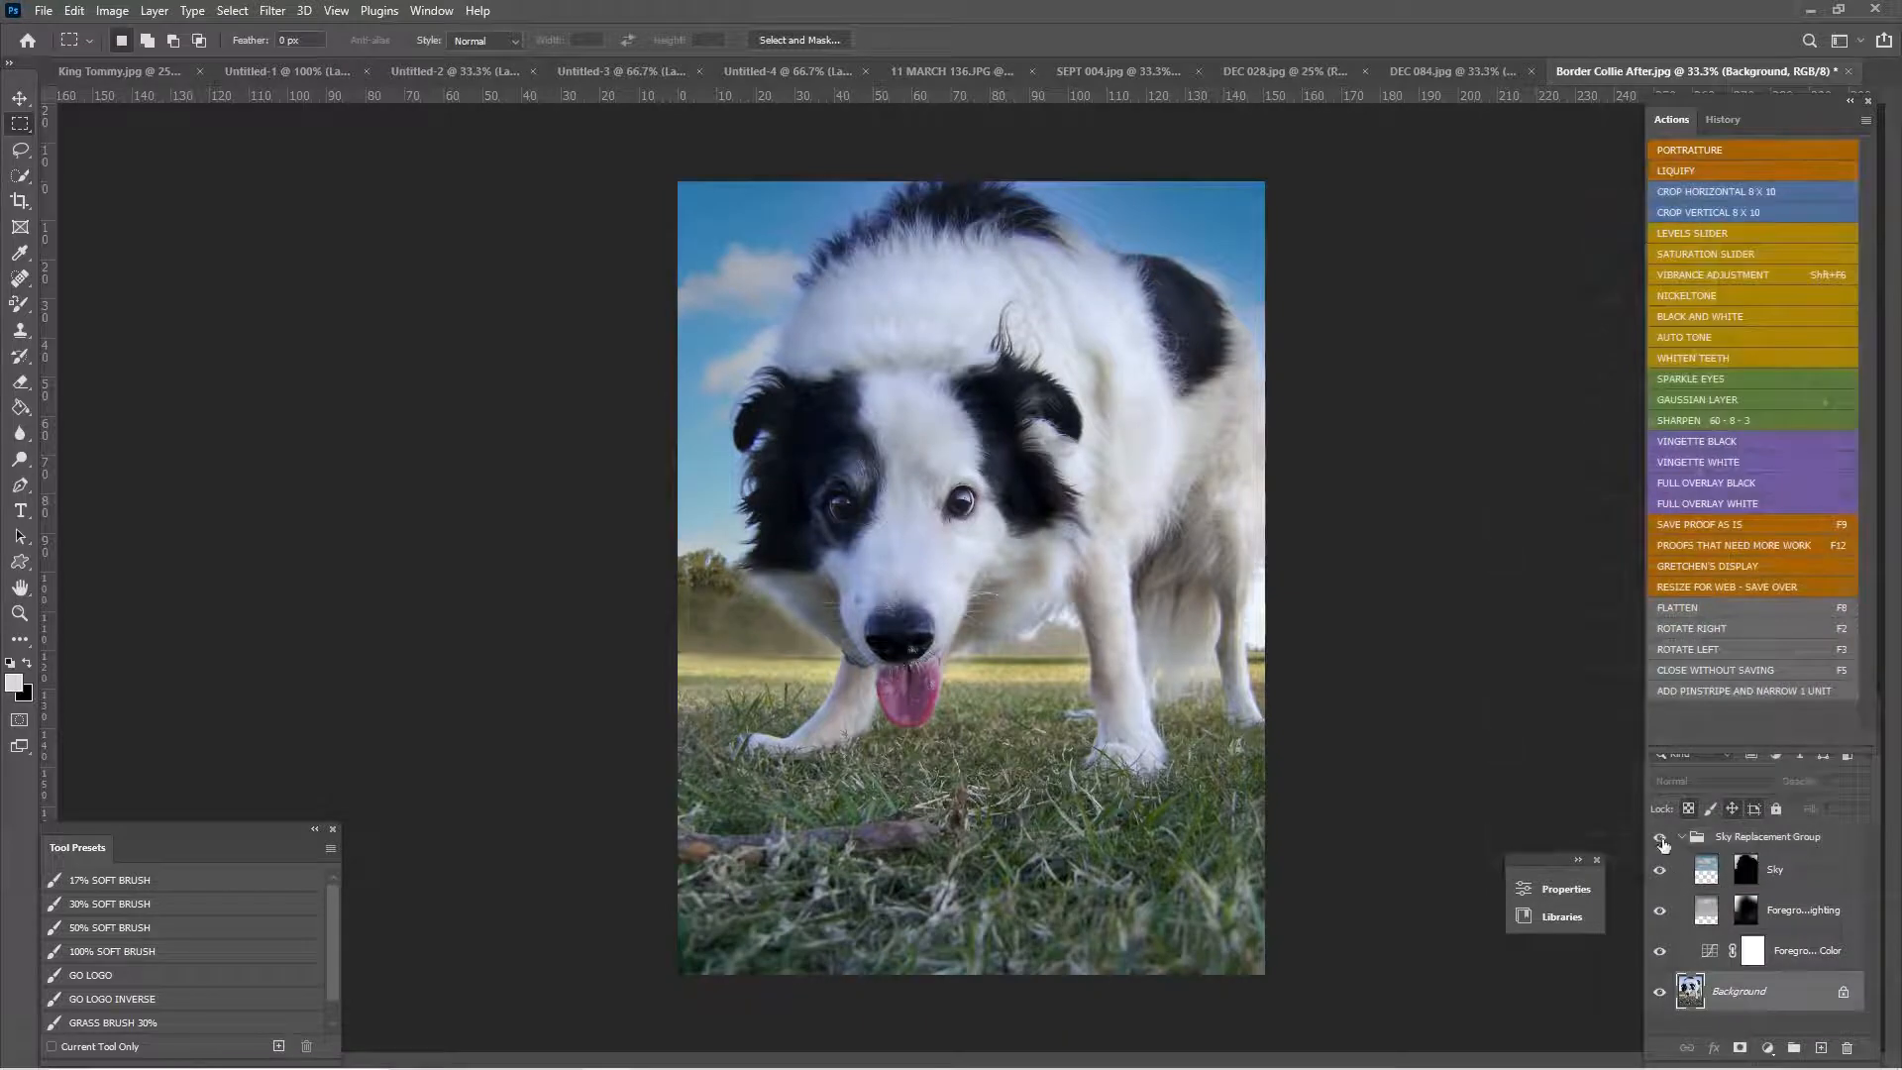
# - Compare the photo with and without the Sky Replacement Group, and flatten the image
pyautogui.click(1663, 840)
pyautogui.click(1663, 841)
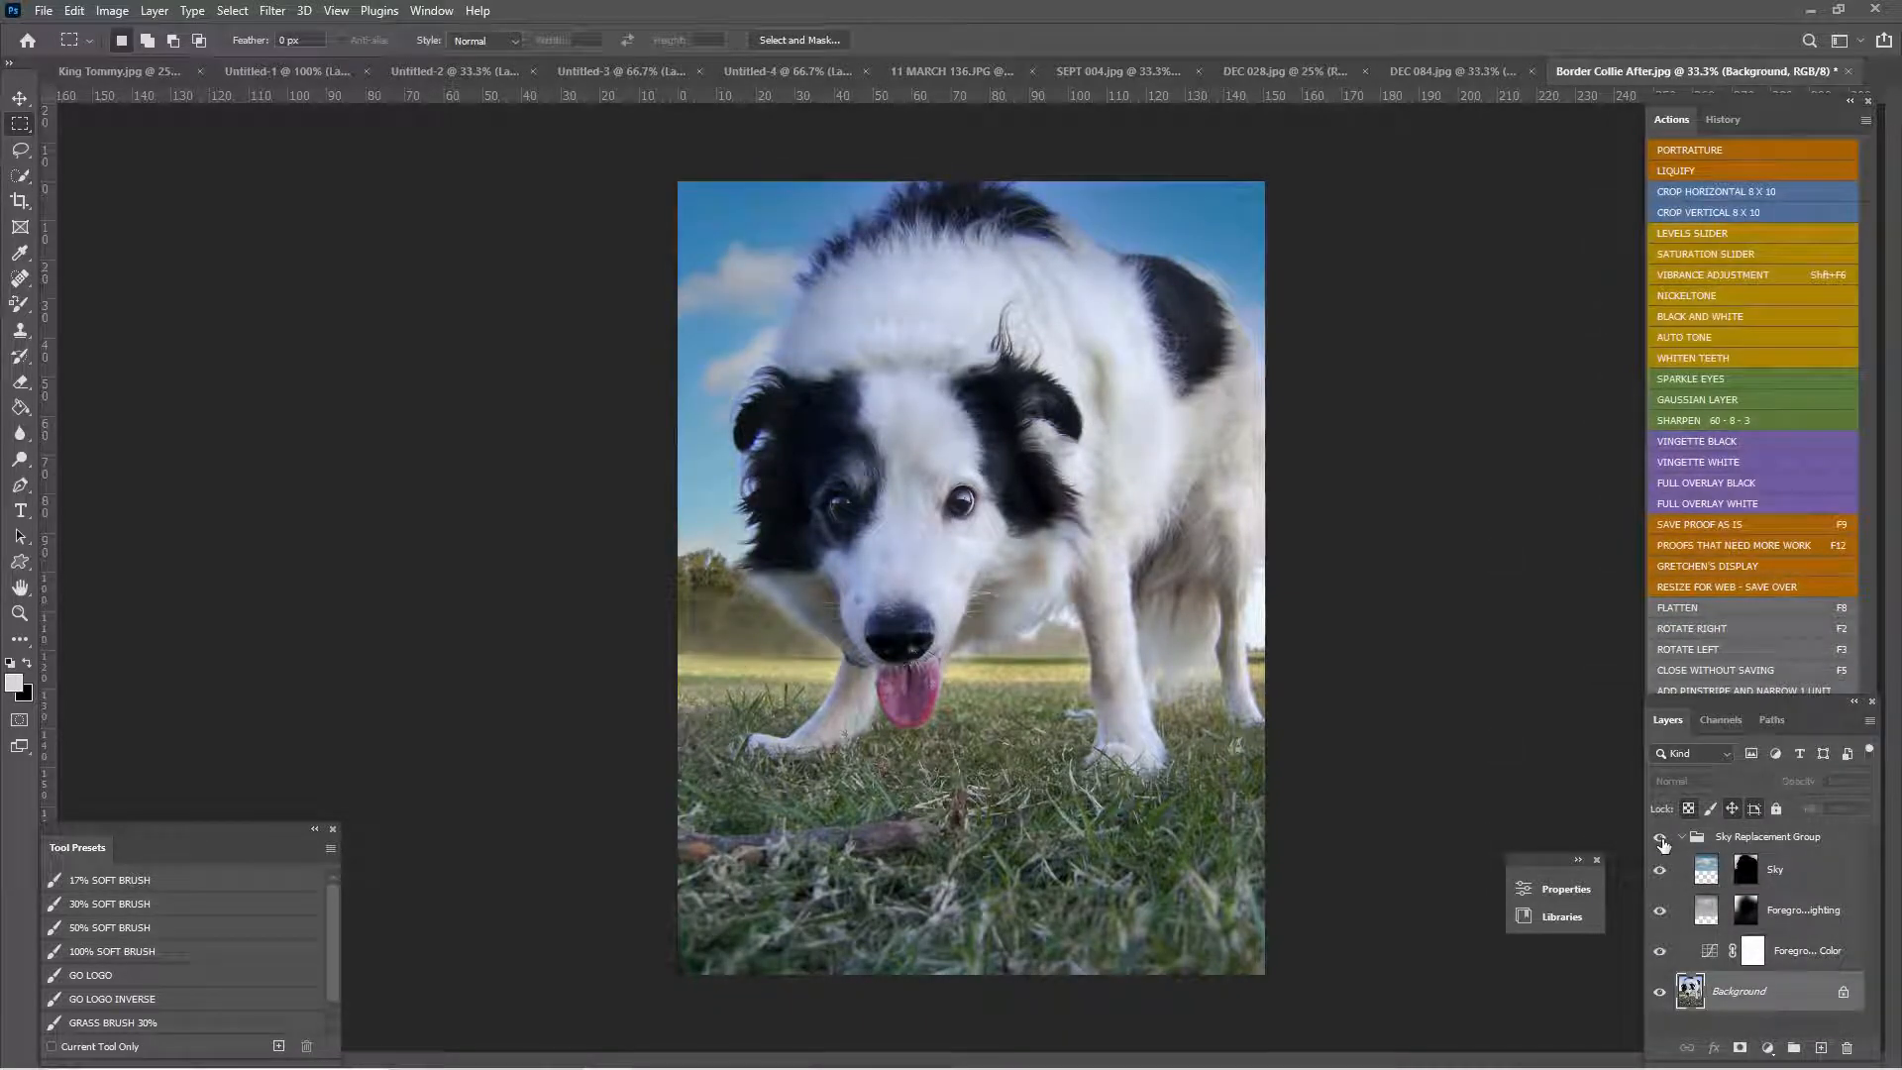
pyautogui.click(1663, 842)
pyautogui.click(1663, 842)
pyautogui.press('F8')
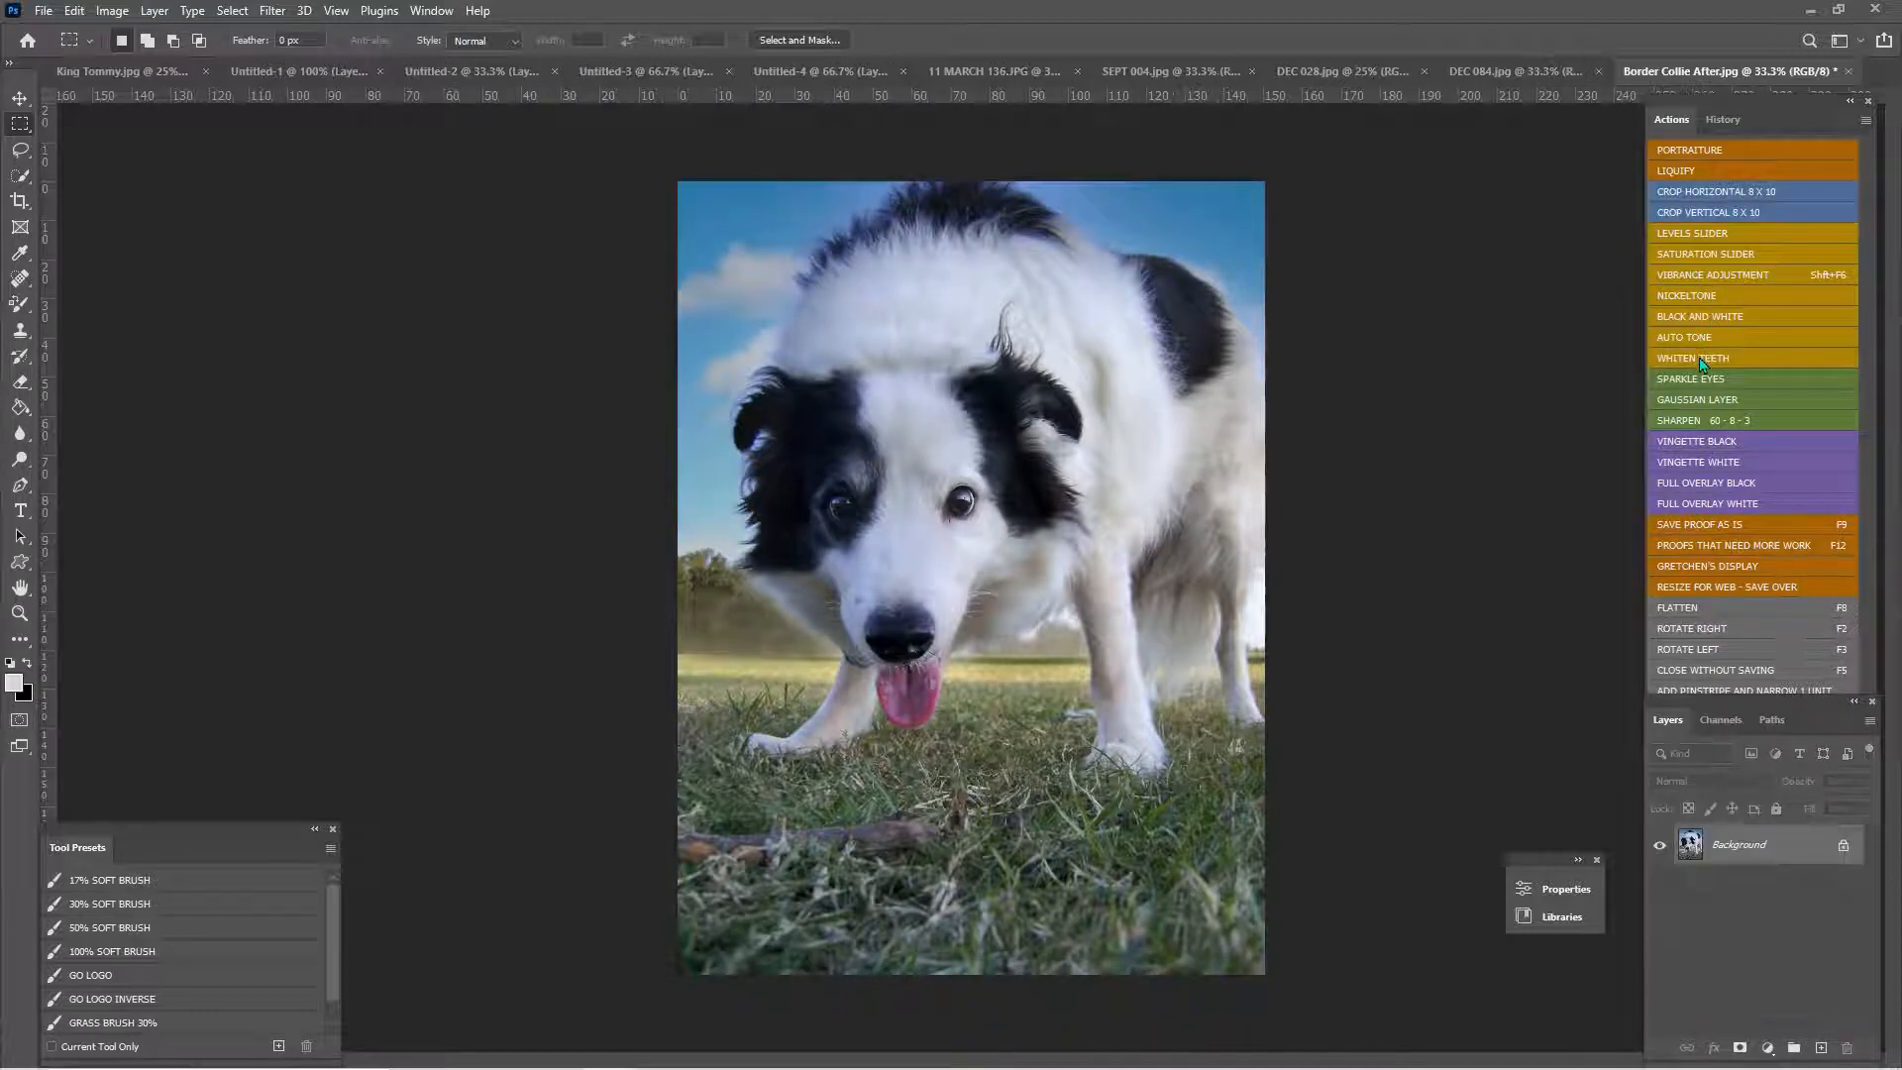
# - Run the Vingette Black action and paint its mask with the 17% soft brush and the 100% soft brush over the dog
pyautogui.click(1704, 444)
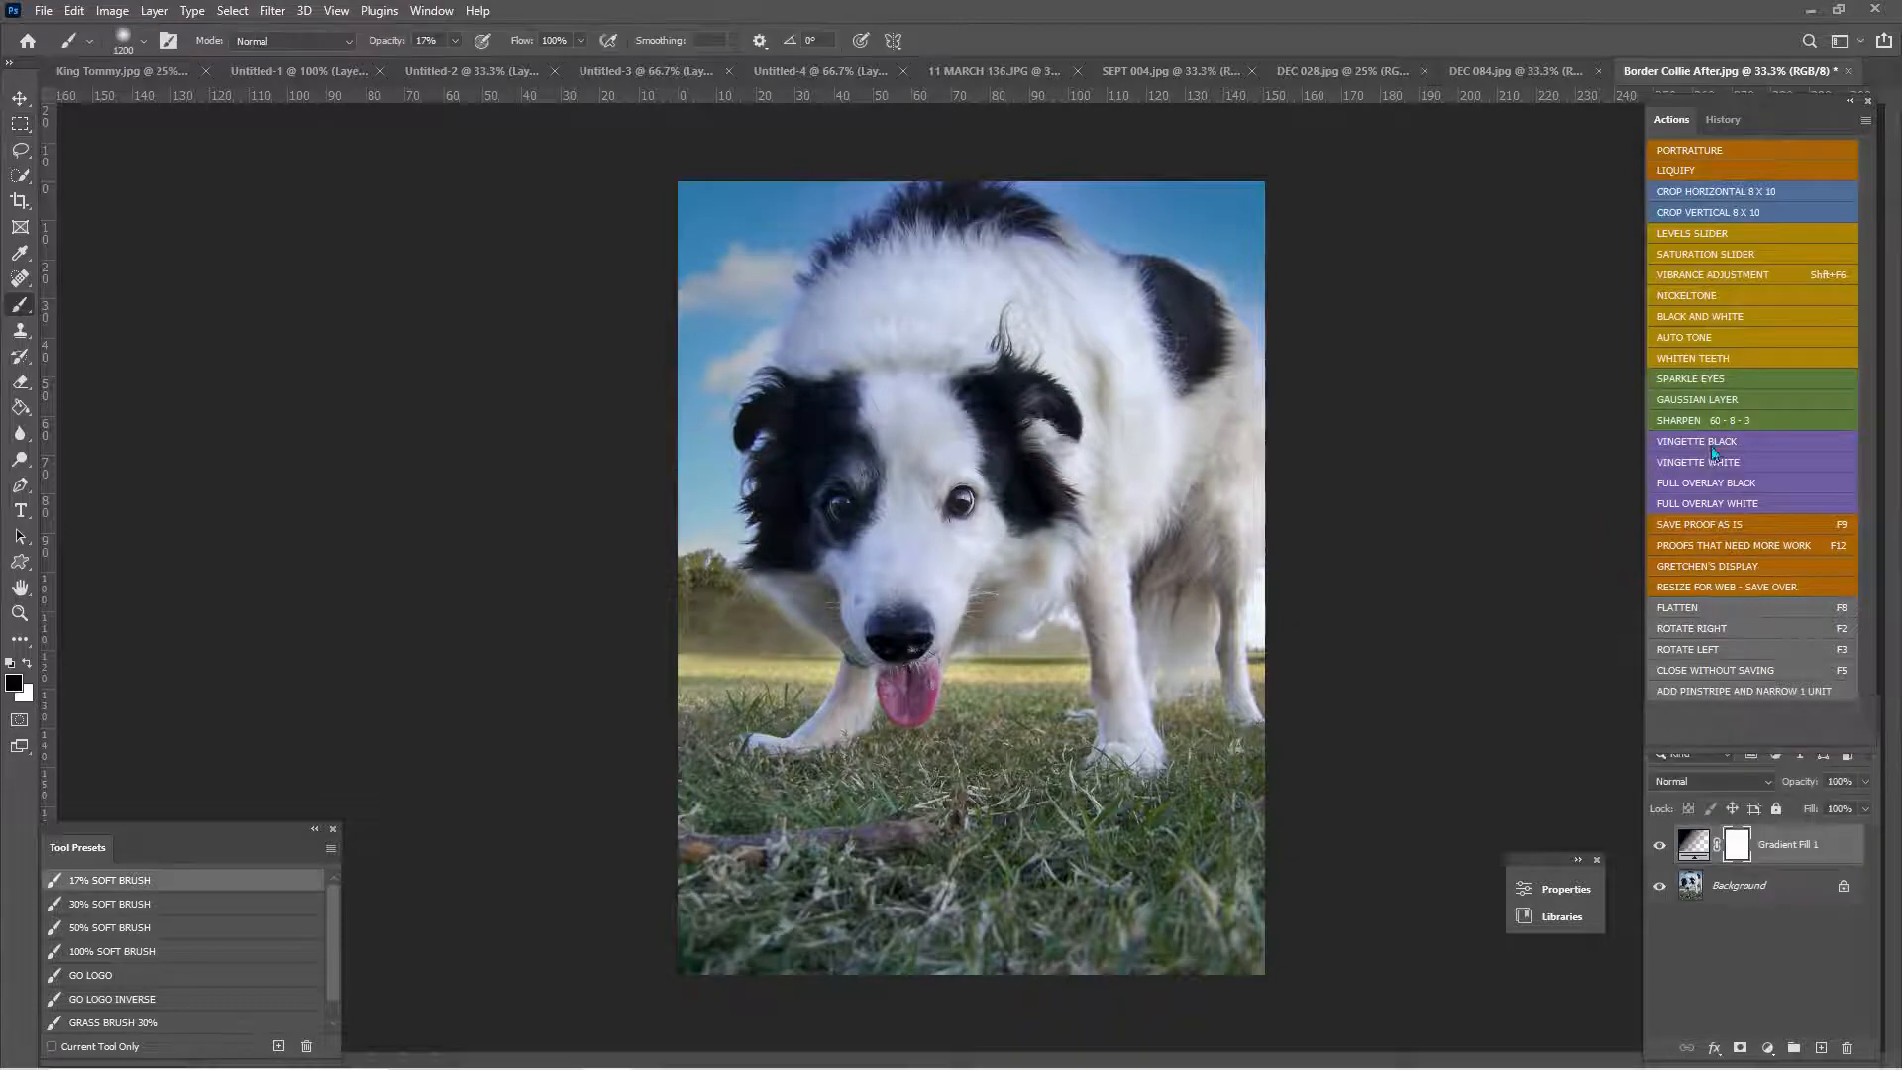
pyautogui.moveTo(1268, 574)
pyautogui.mouseDown()
pyautogui.moveTo(1038, 653)
pyautogui.moveTo(1014, 778)
pyautogui.moveTo(738, 178)
pyautogui.moveTo(767, 325)
pyautogui.mouseUp()
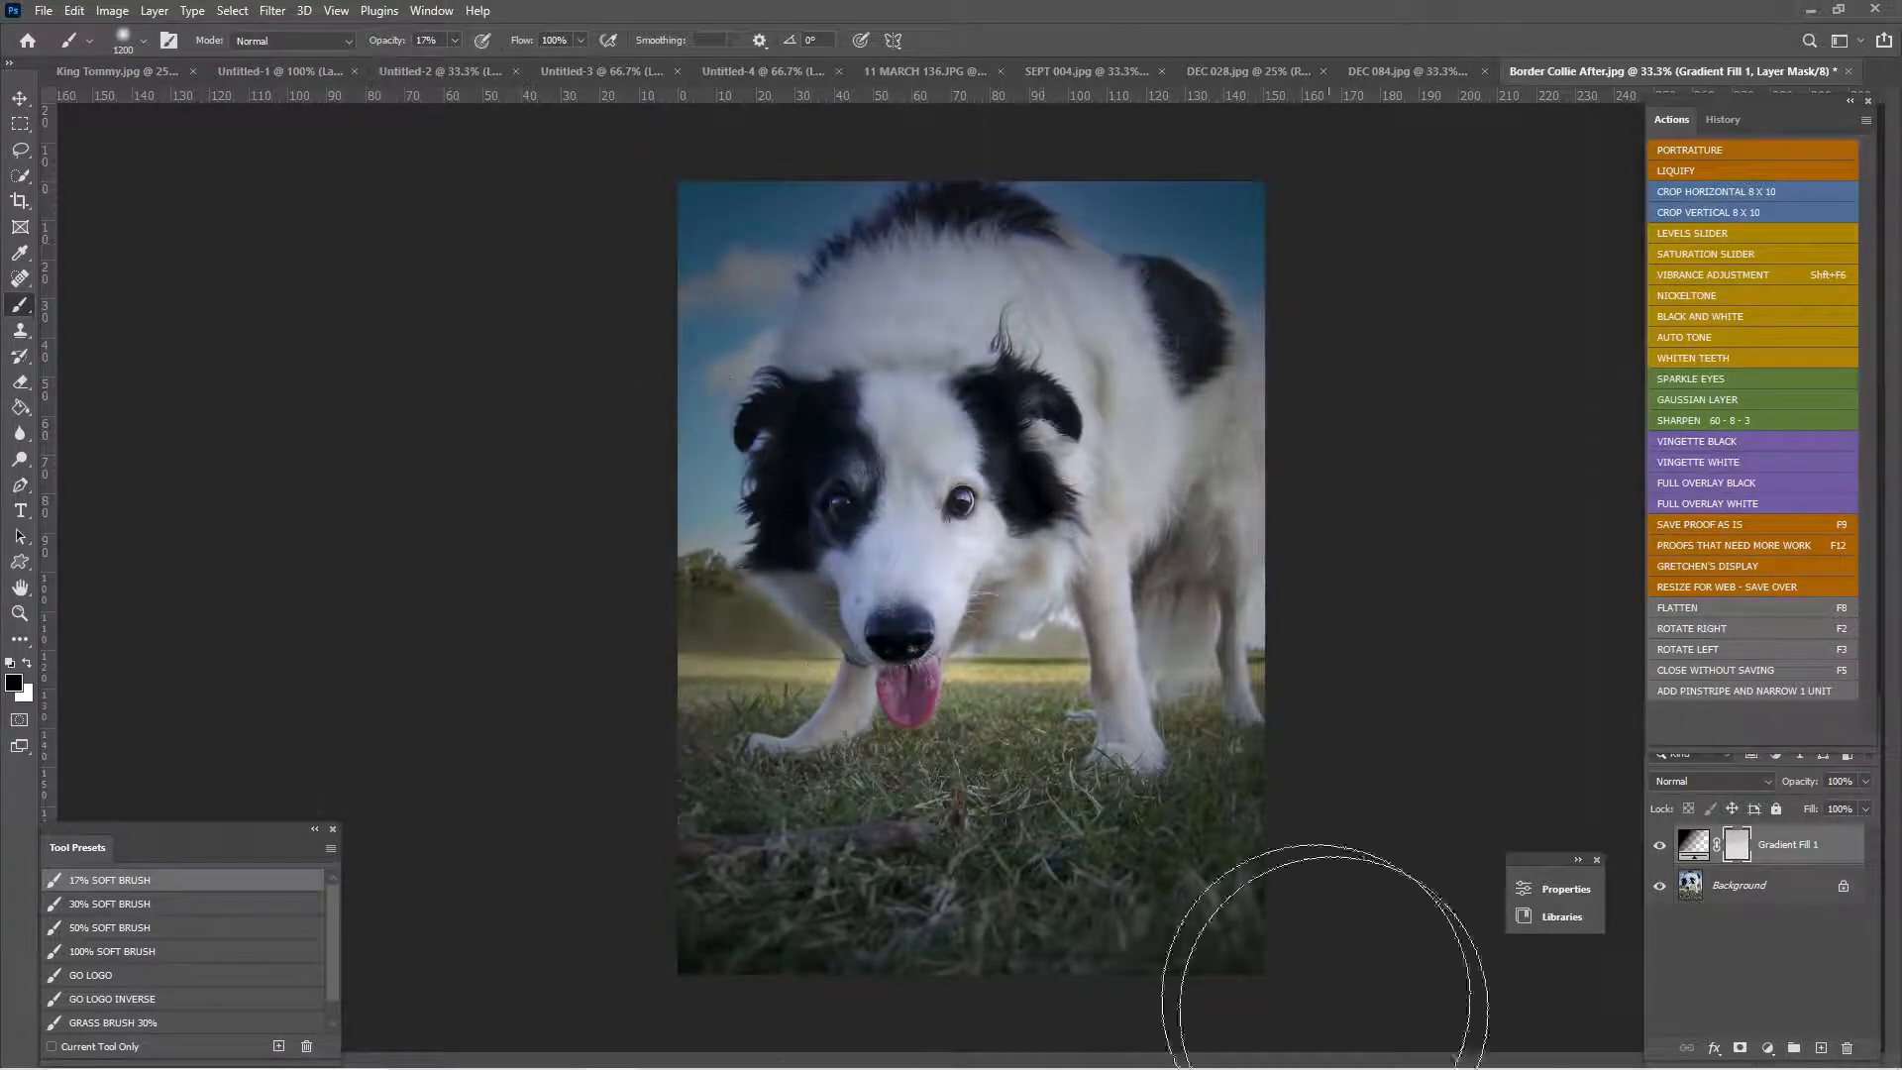
pyautogui.click(132, 951)
pyautogui.moveTo(971, 462)
pyautogui.mouseDown()
pyautogui.moveTo(906, 307)
pyautogui.moveTo(951, 327)
pyautogui.moveTo(936, 426)
pyautogui.mouseUp()
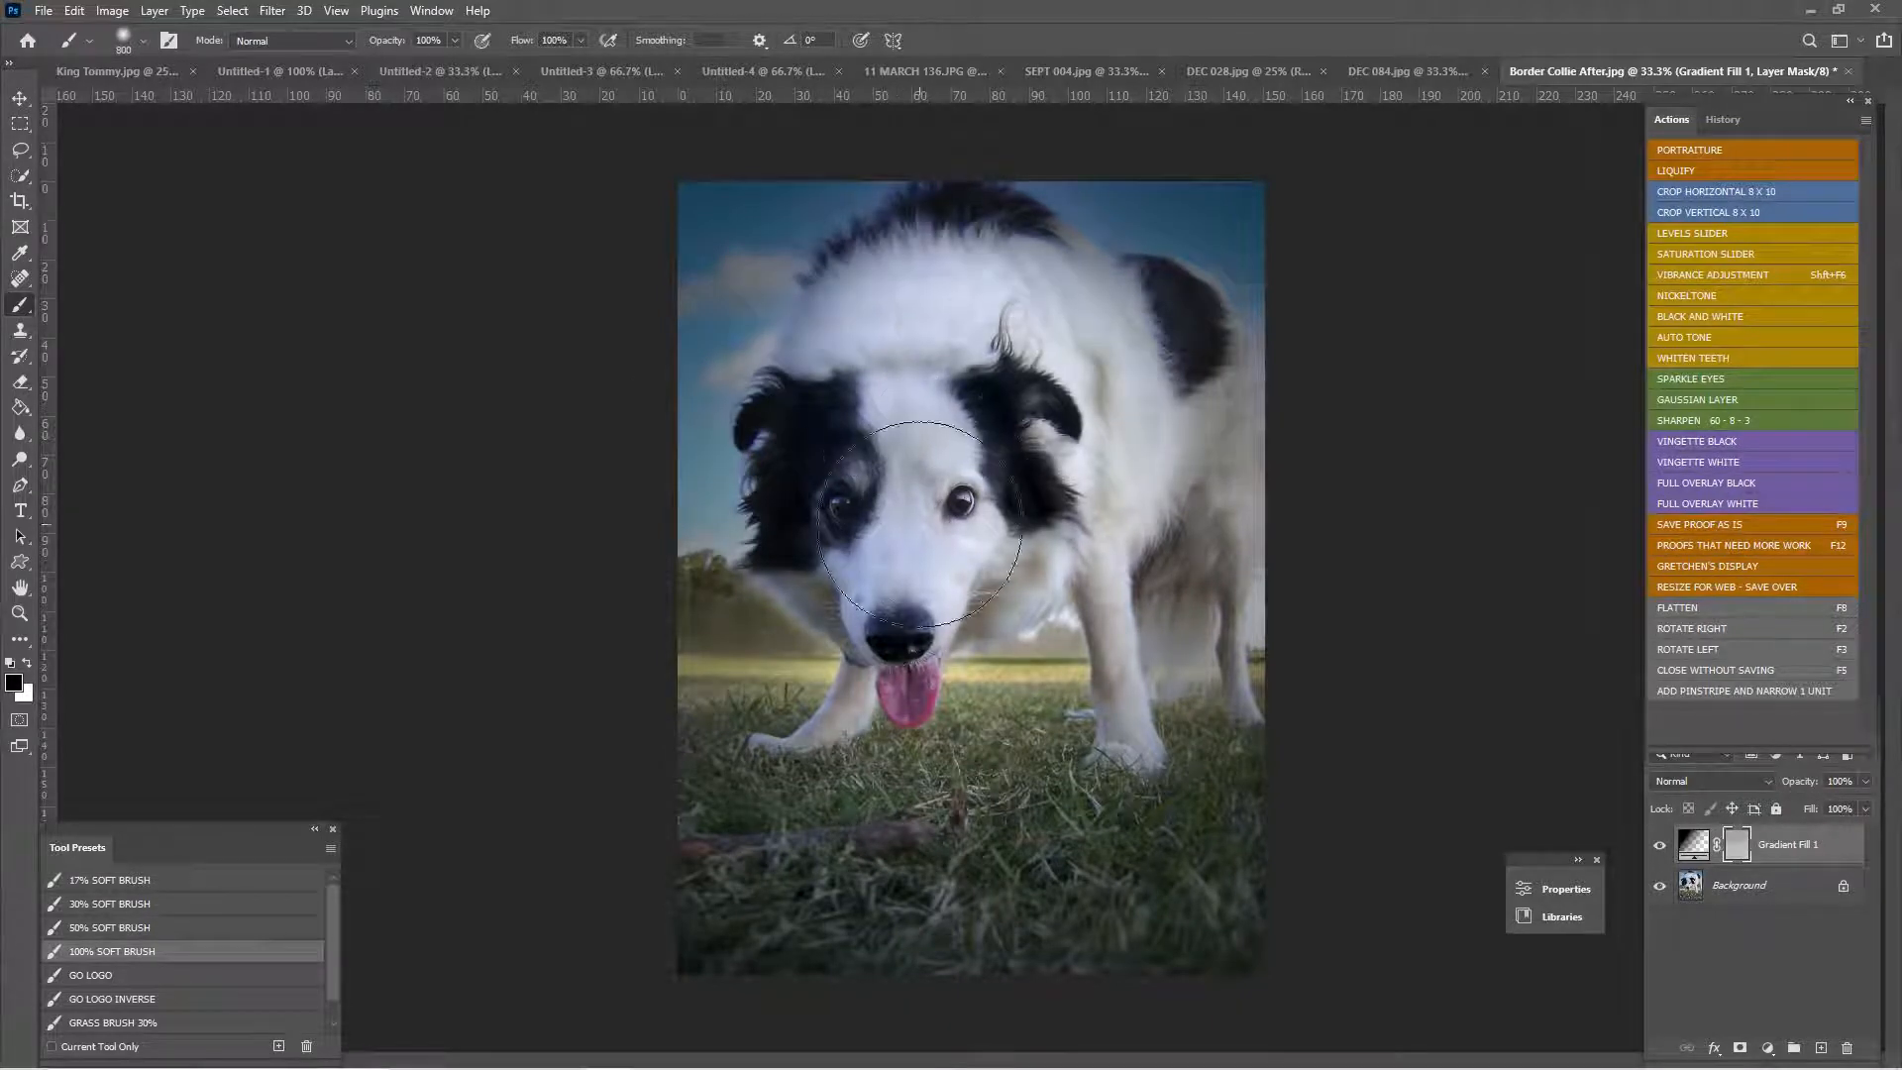
# - Soften the vignette mask around the photo's edges with the 30% and 17% soft brushes, reducing the brush size
pyautogui.click(155, 905)
pyautogui.moveTo(1223, 278); pyautogui.dragTo(1314, 268)
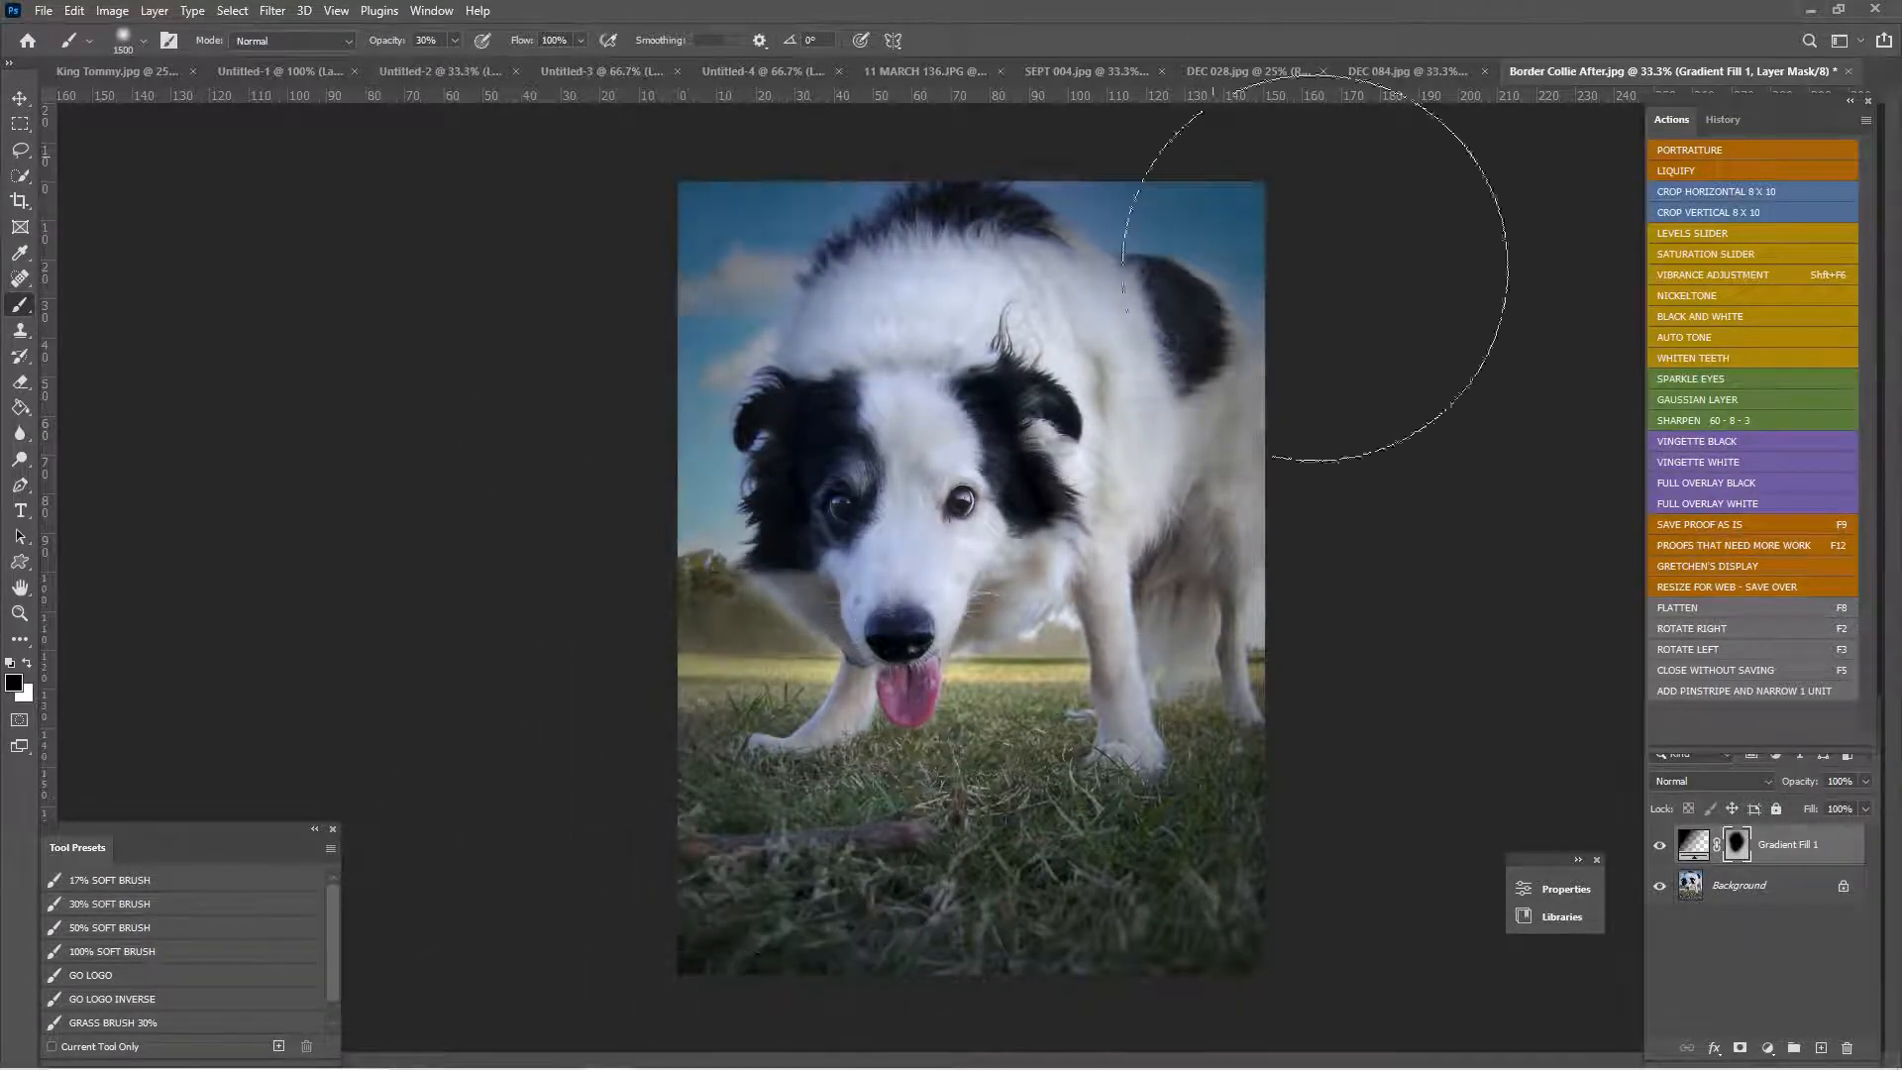
pyautogui.press('[')
pyautogui.press('[')
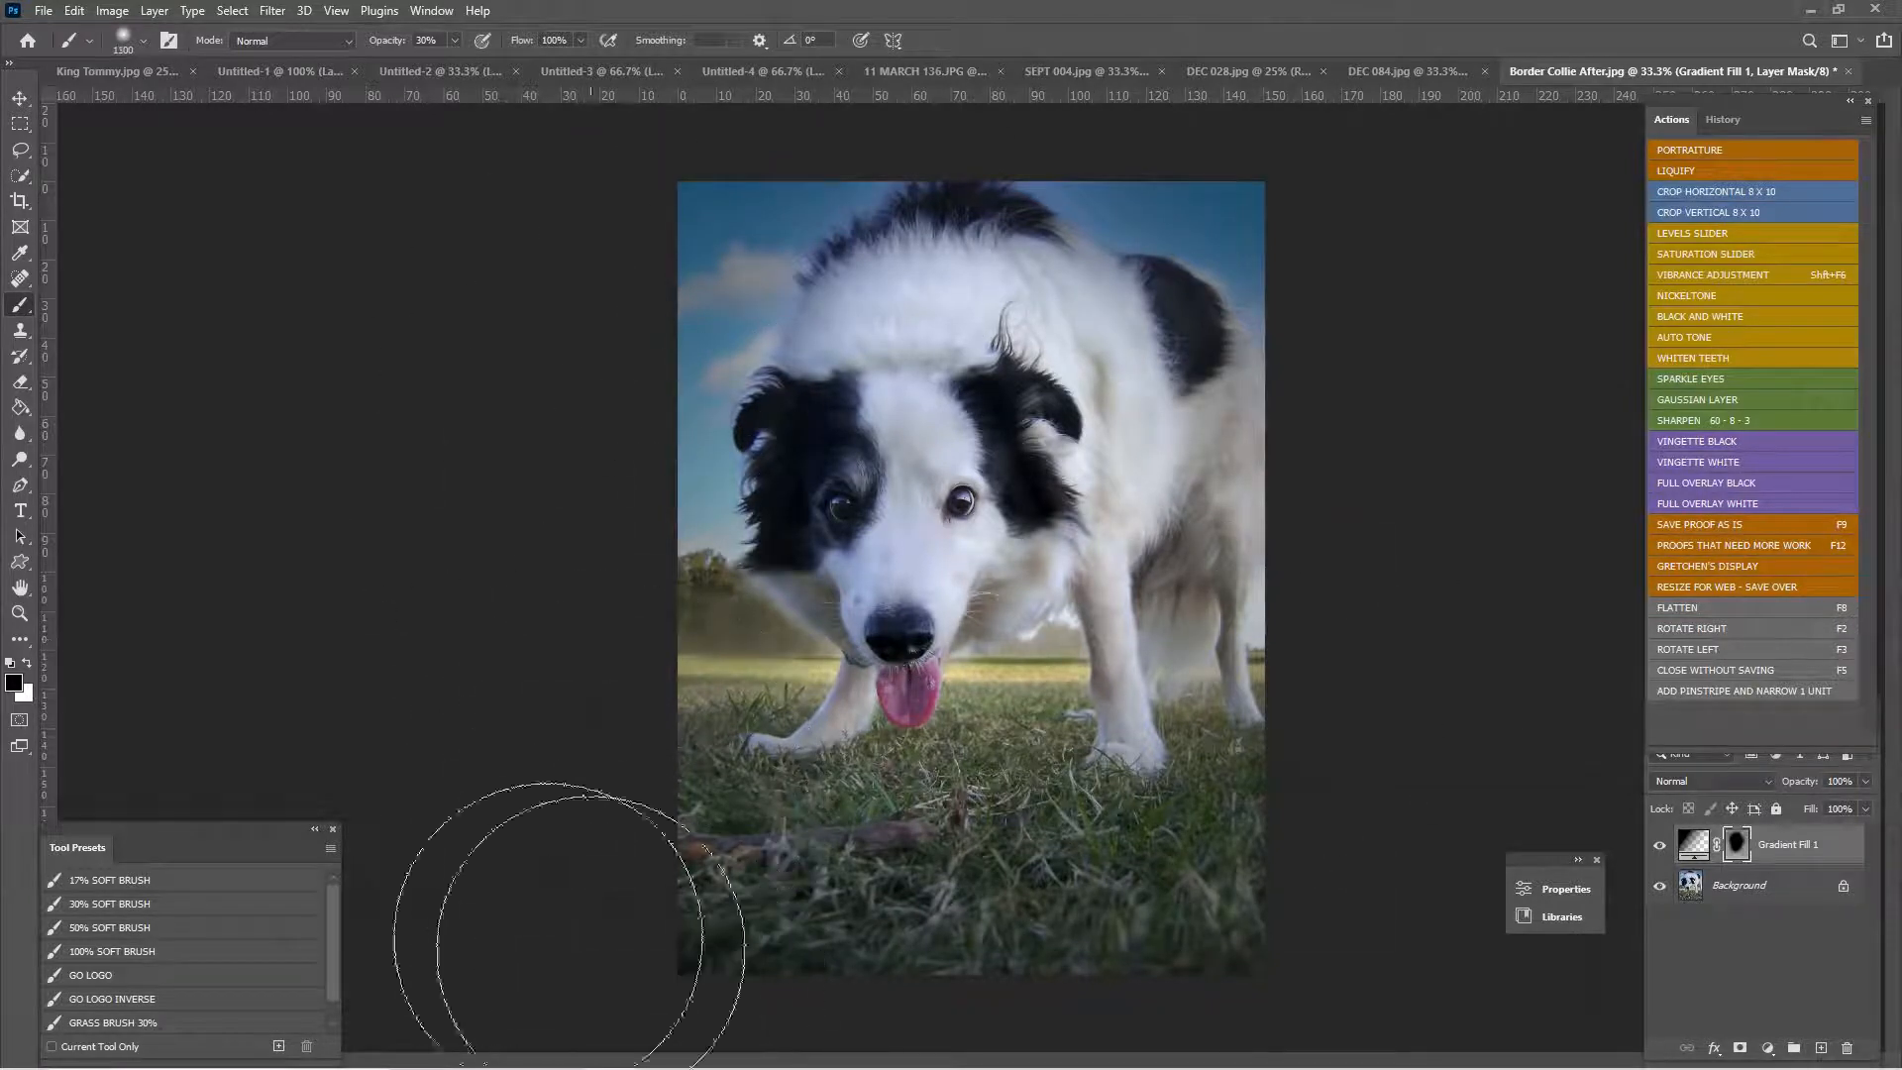
pyautogui.click(99, 881)
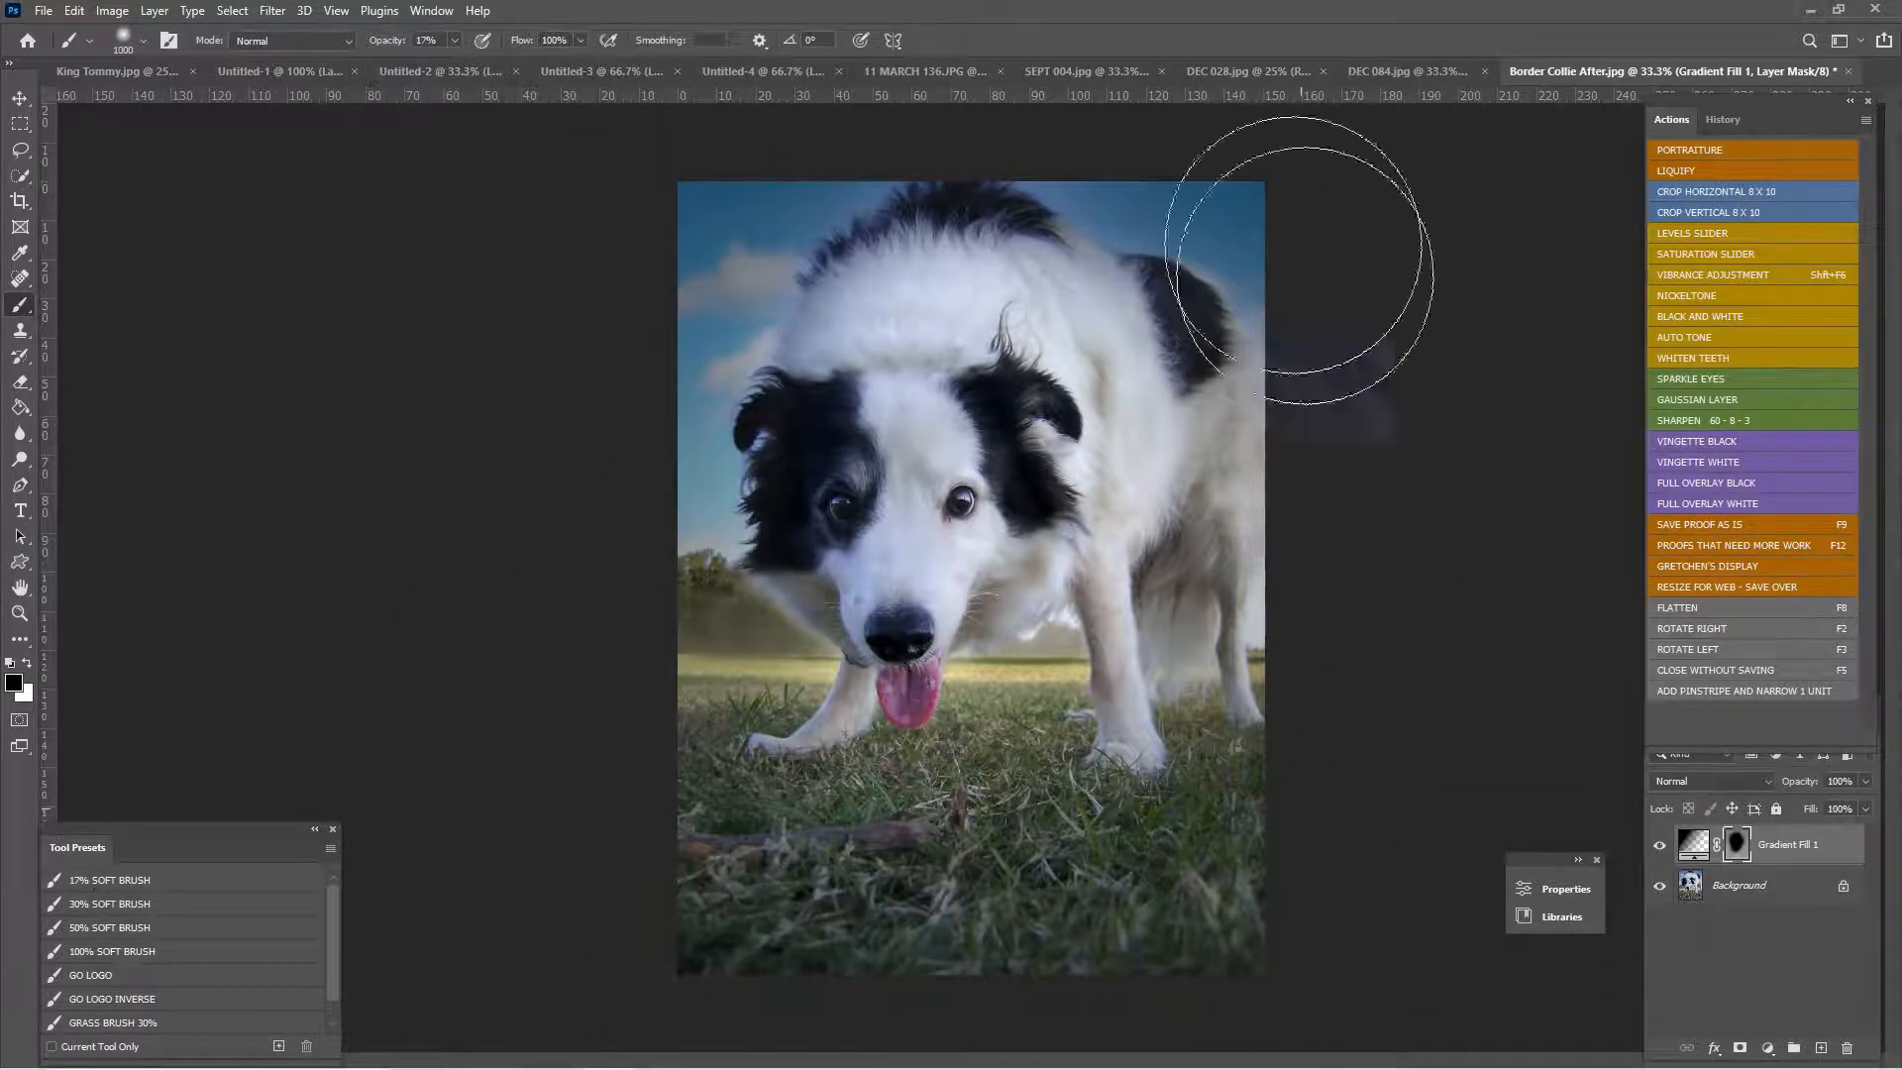
pyautogui.press('[')
pyautogui.press('[')
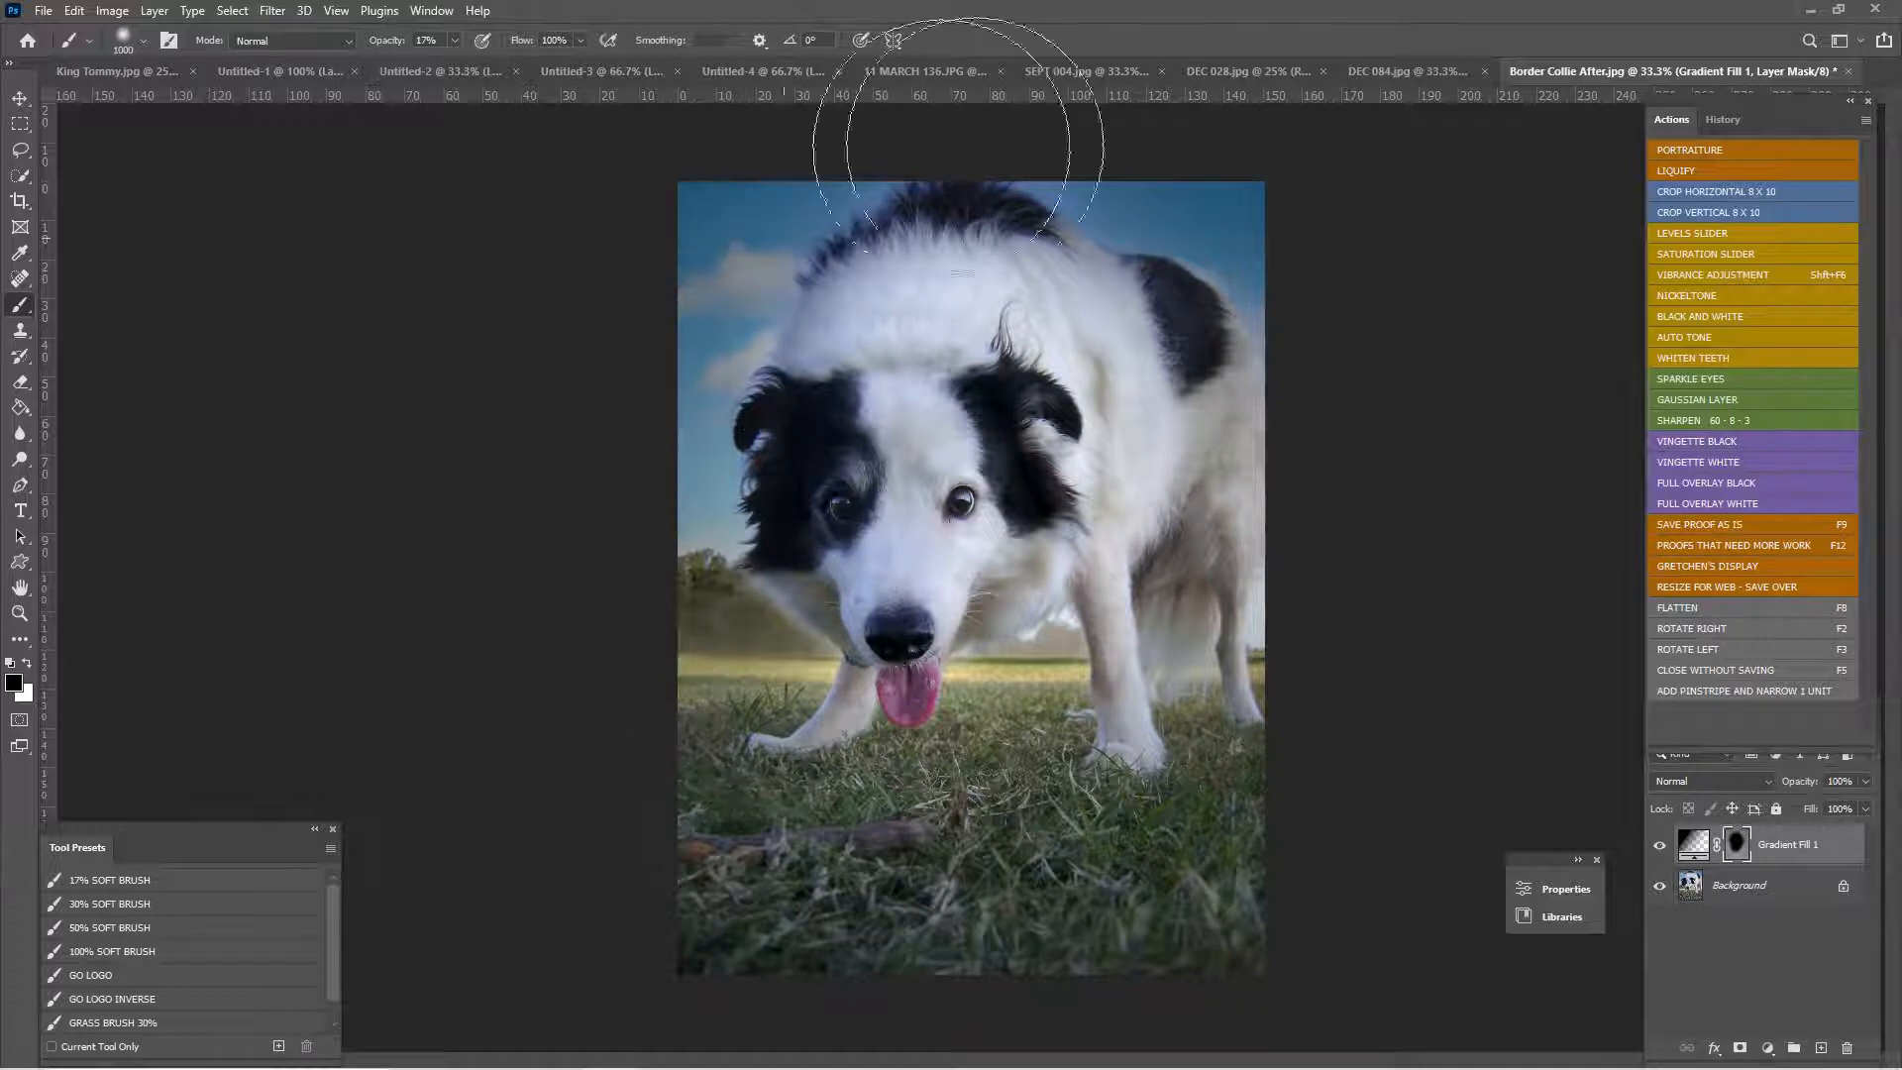
pyautogui.press('[')
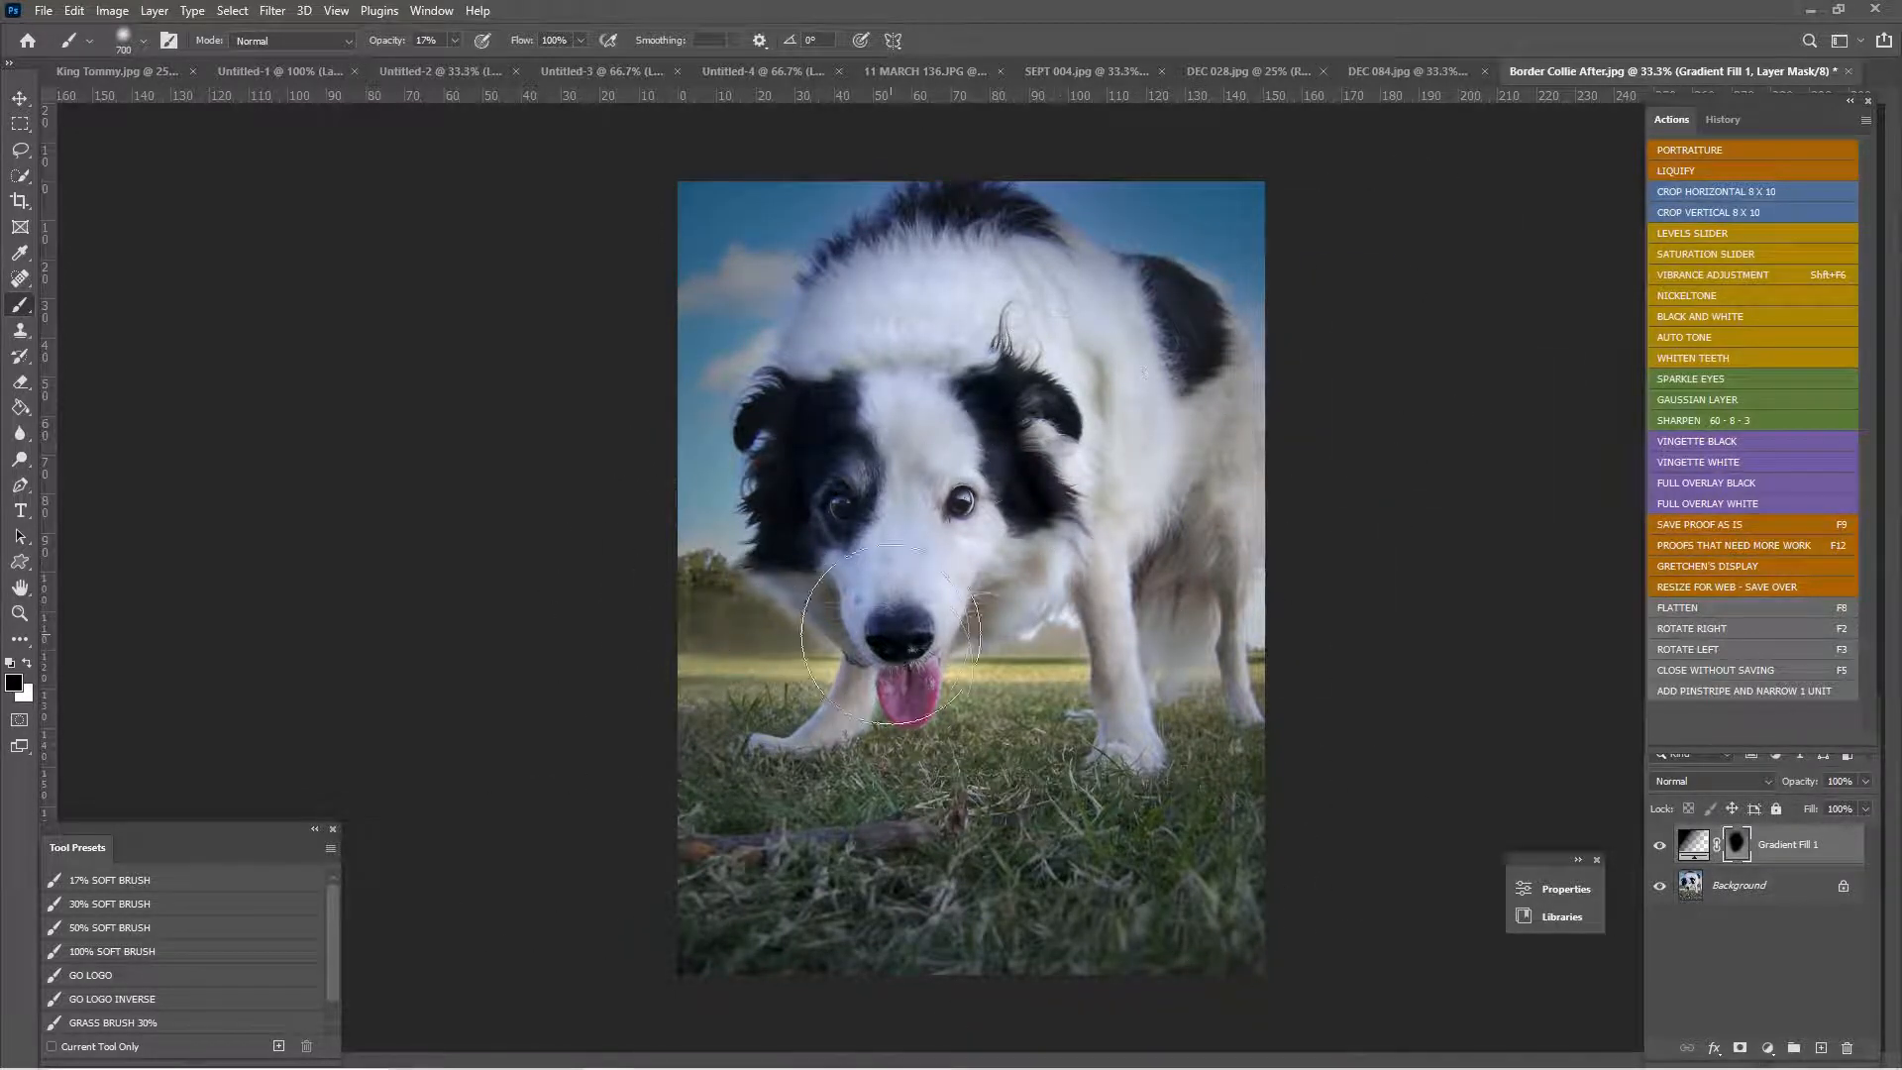
# - Refine the vignette mask with the 100% and 17% soft brushes, and compare the photo with and without the gradient fill layer
pyautogui.click(162, 951)
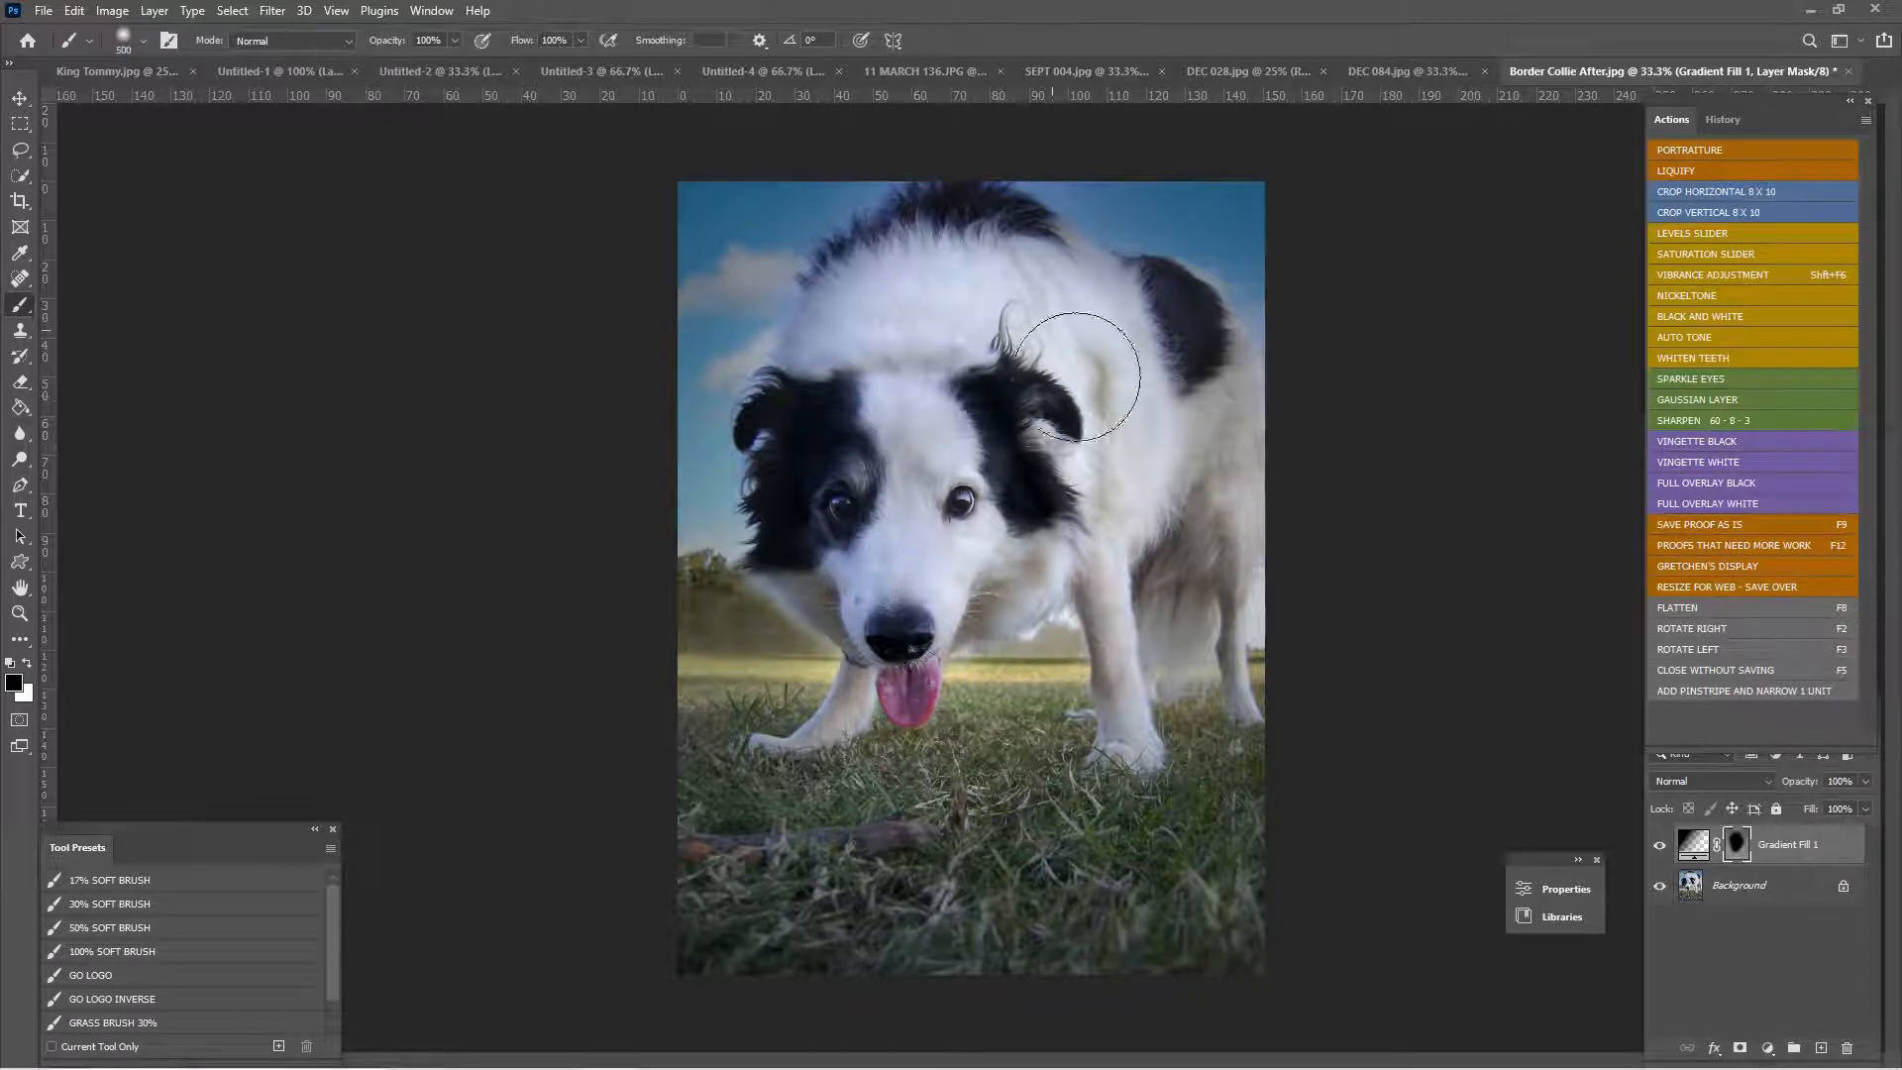
pyautogui.click(127, 880)
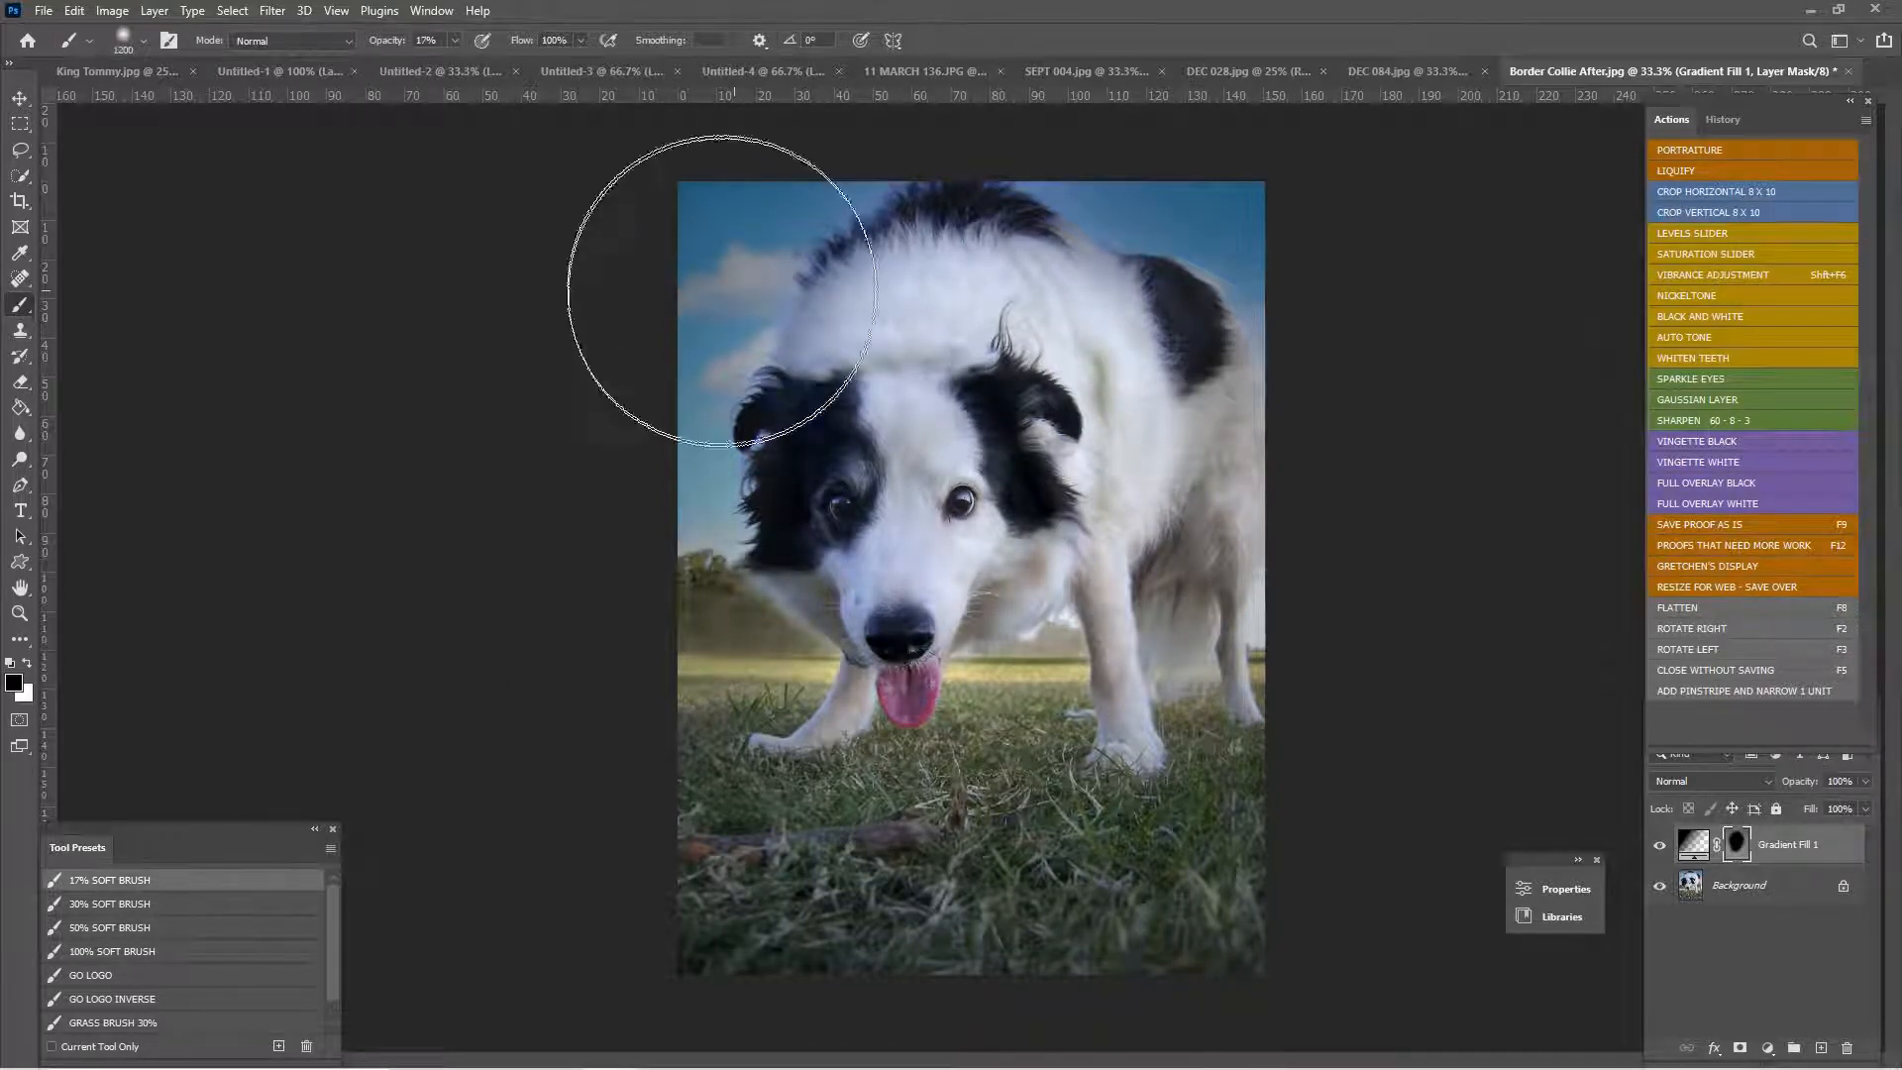
pyautogui.click(1660, 847)
pyautogui.click(1660, 848)
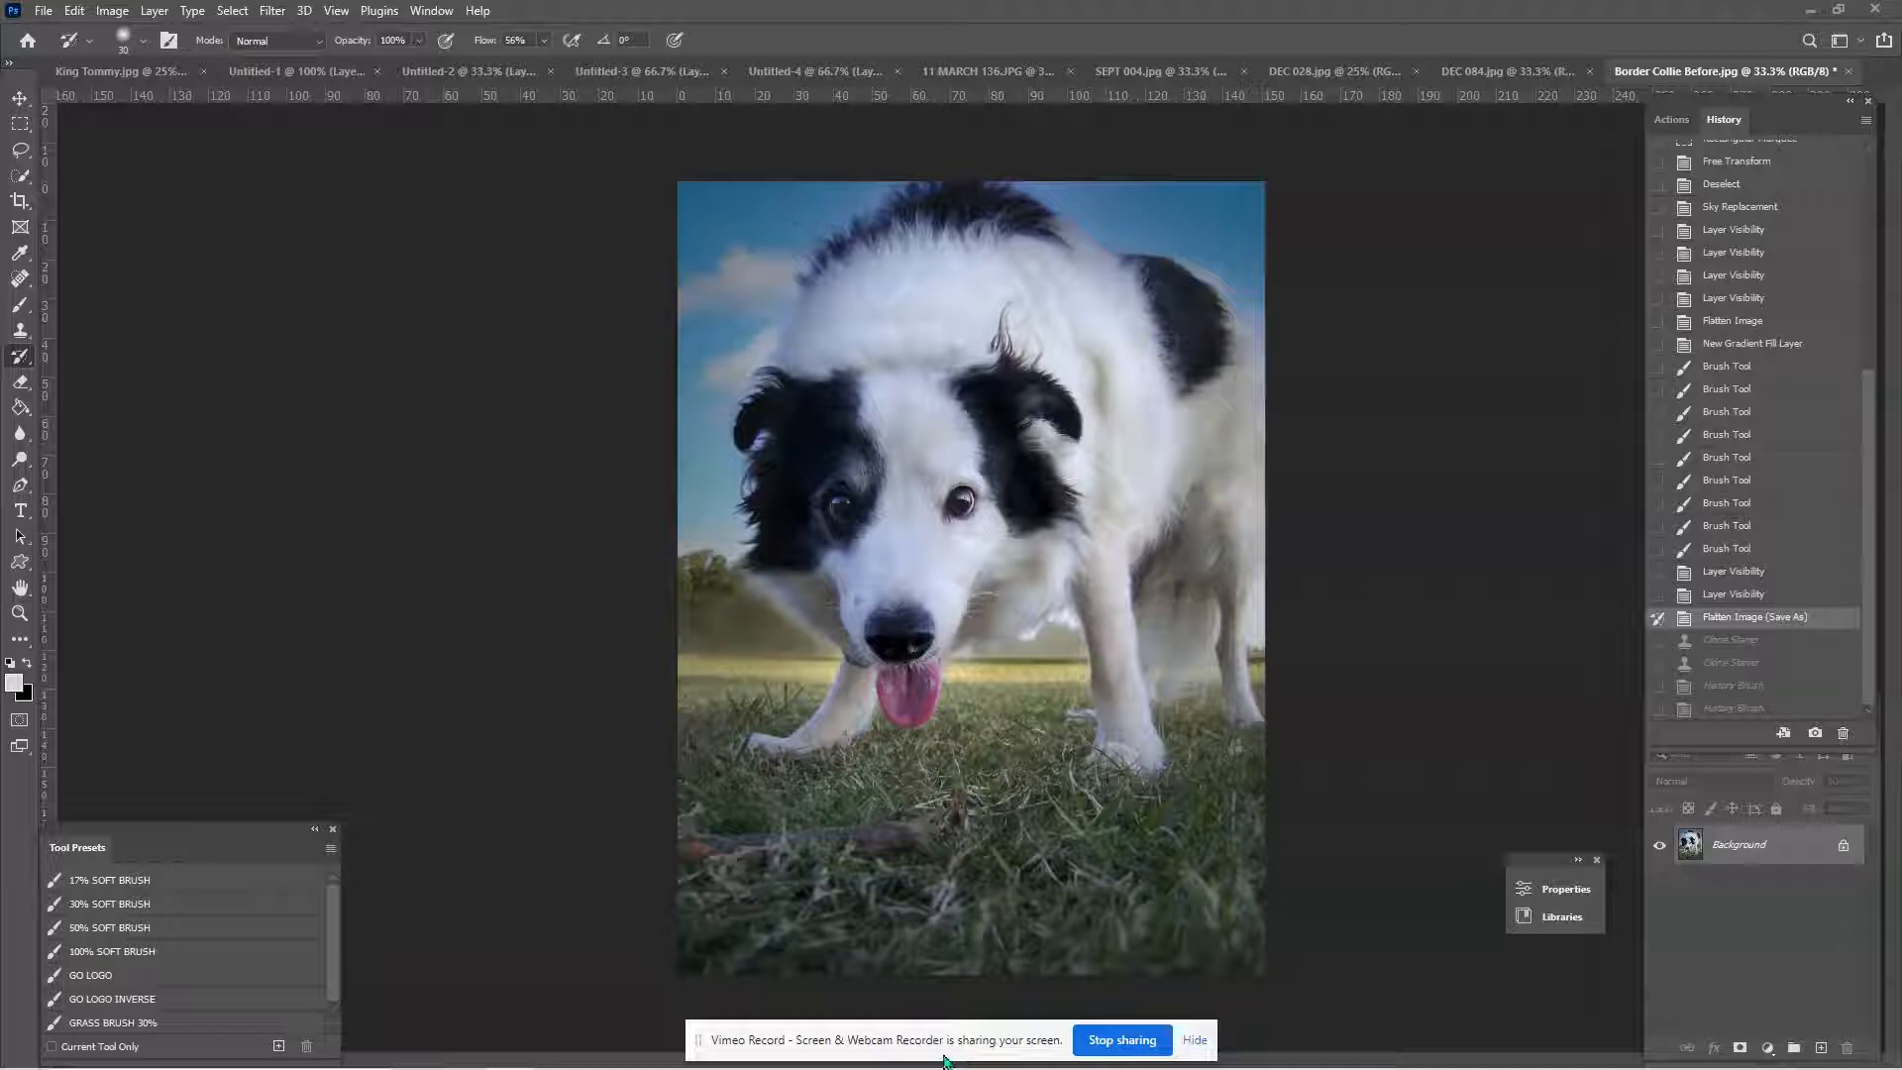
pyautogui.moveTo(944, 1055); pyautogui.dragTo(0, 822)
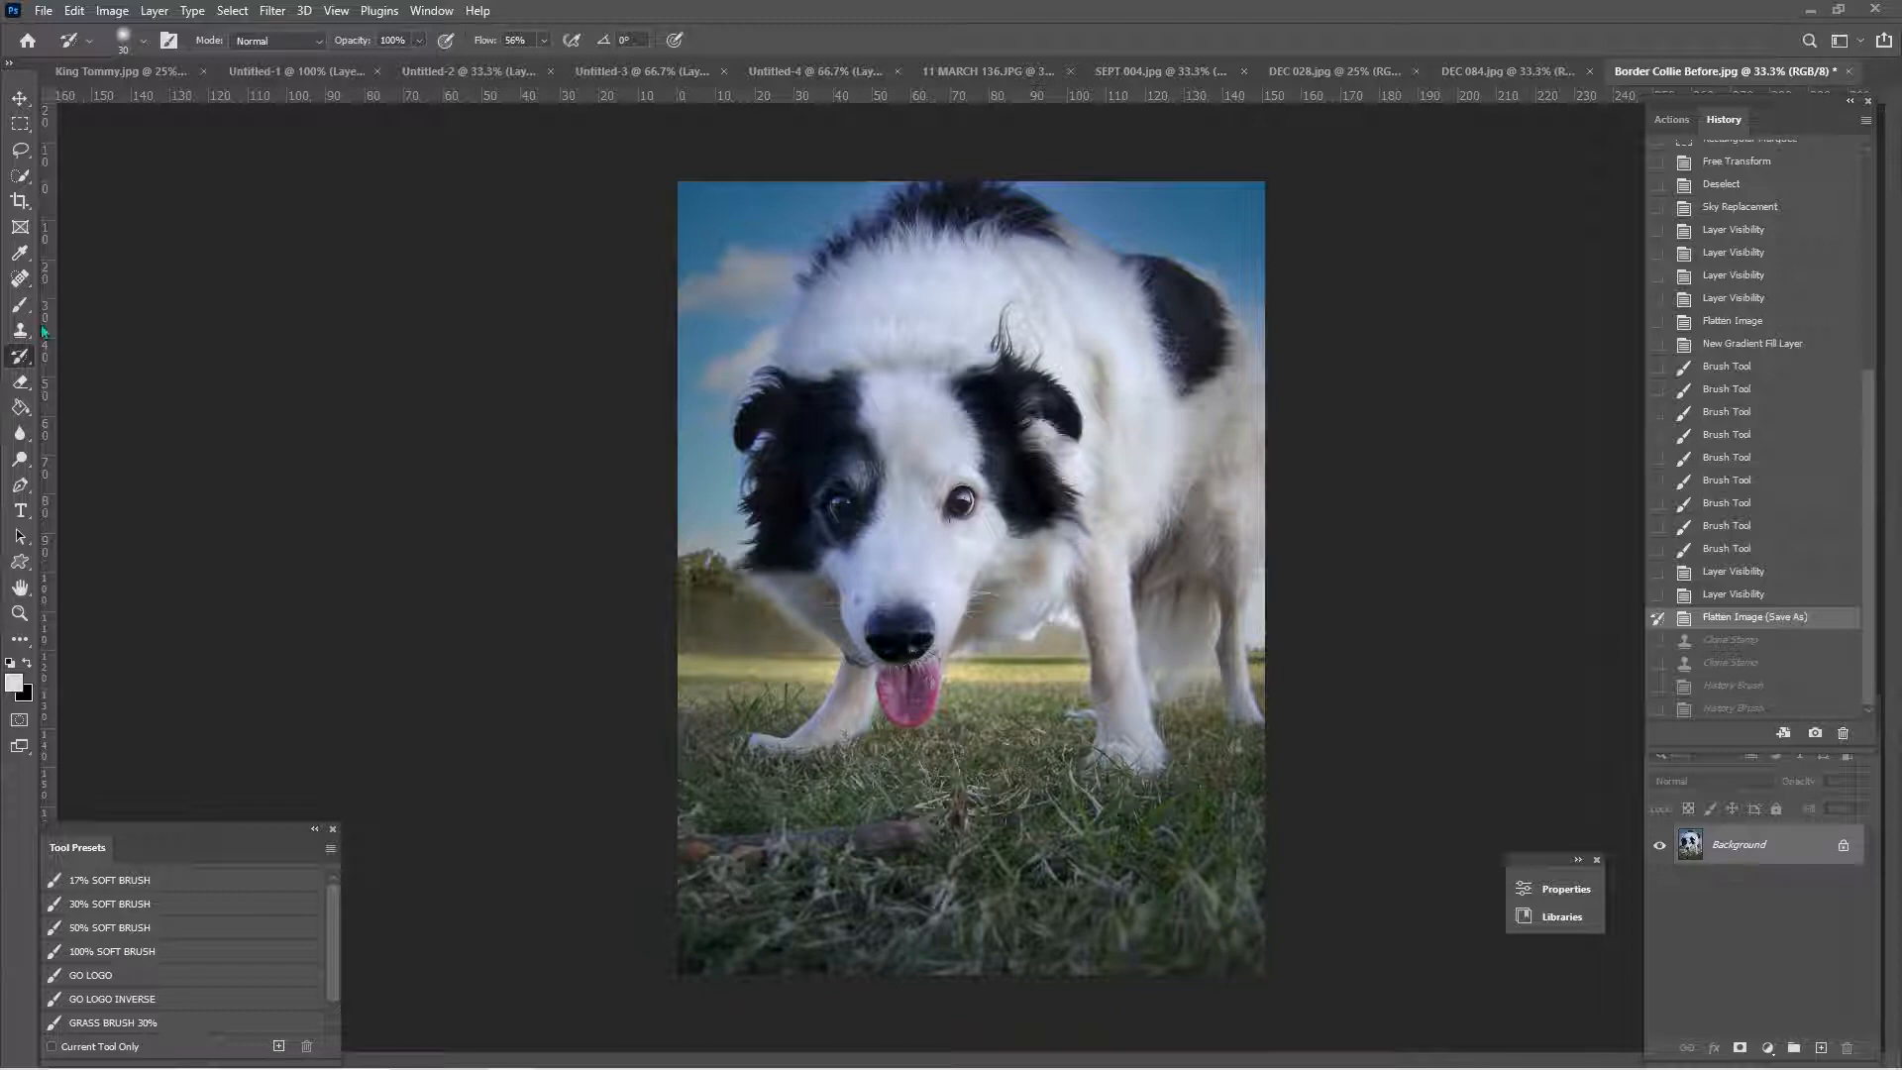
# - Brush over the field's far edge beside the dog's front leg with the History Brush
pyautogui.hotkey('ctrl', '1')
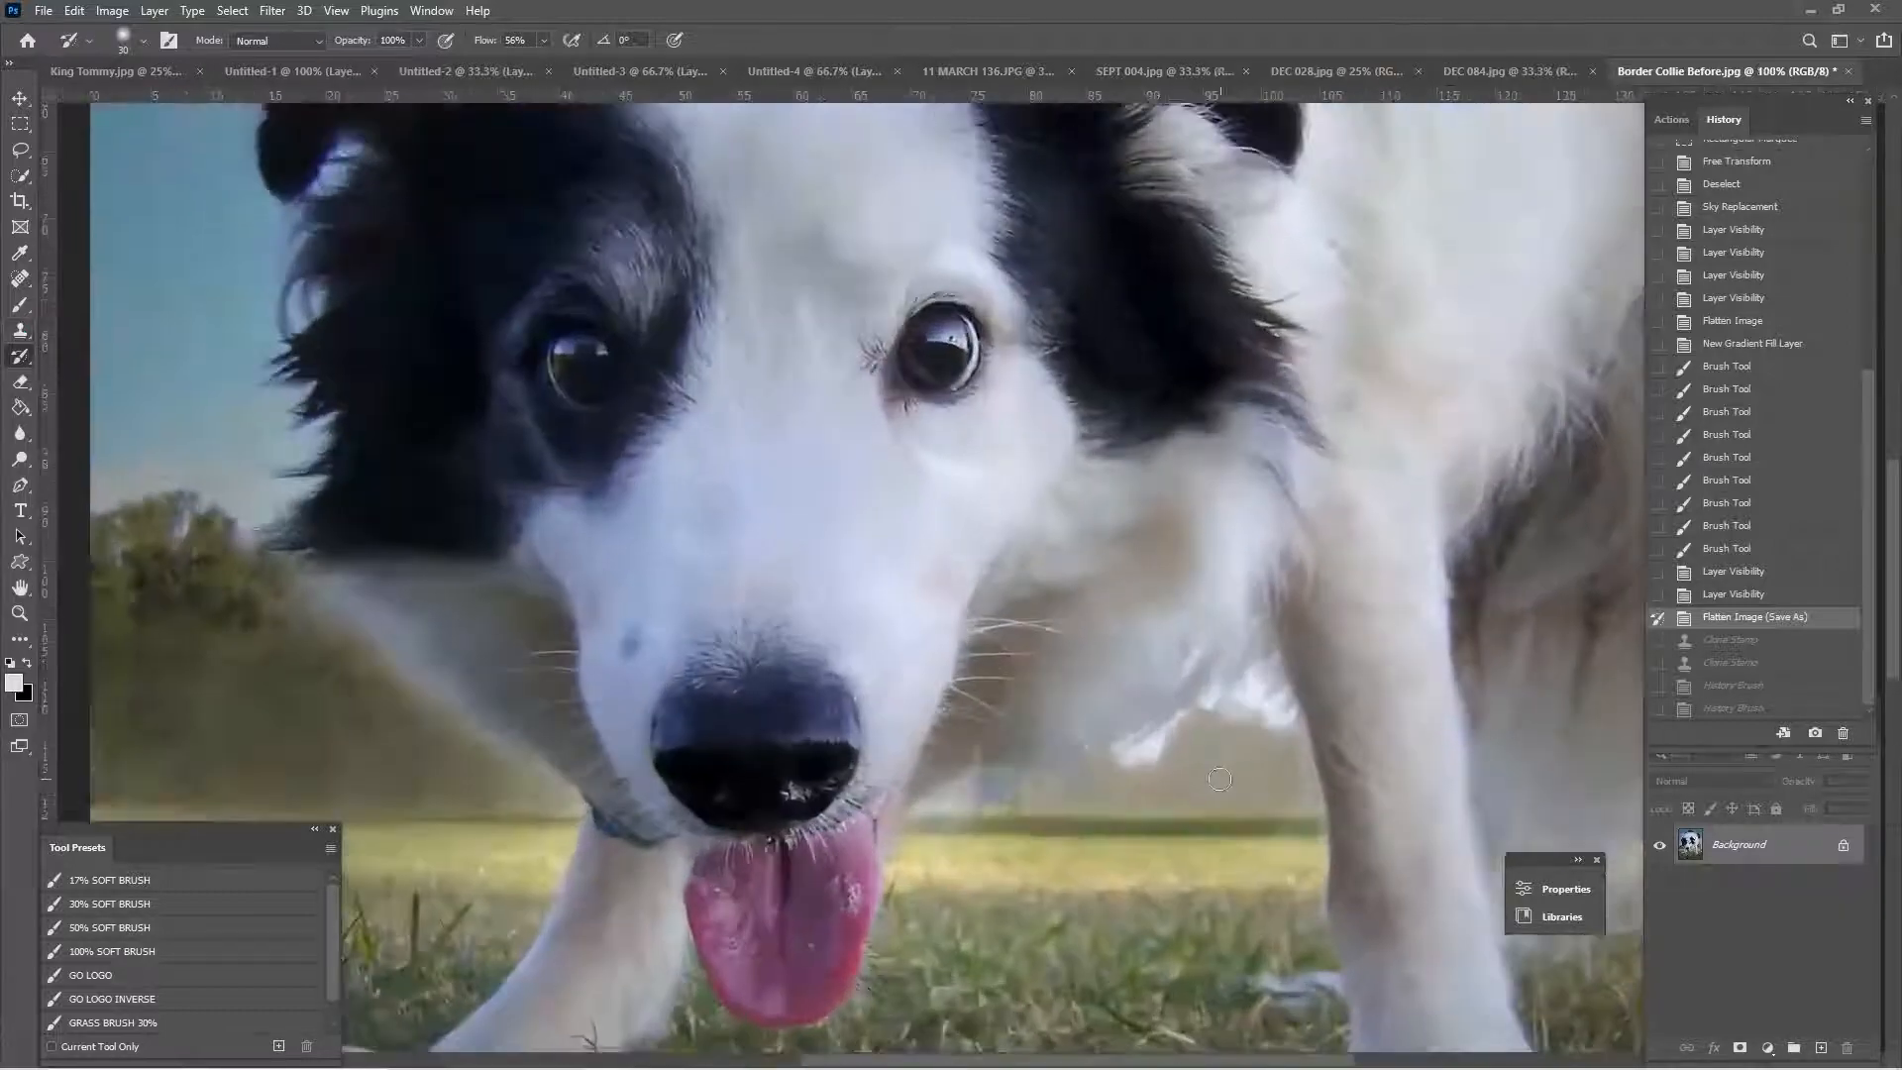
pyautogui.moveTo(1219, 775); pyautogui.dragTo(1128, 572)
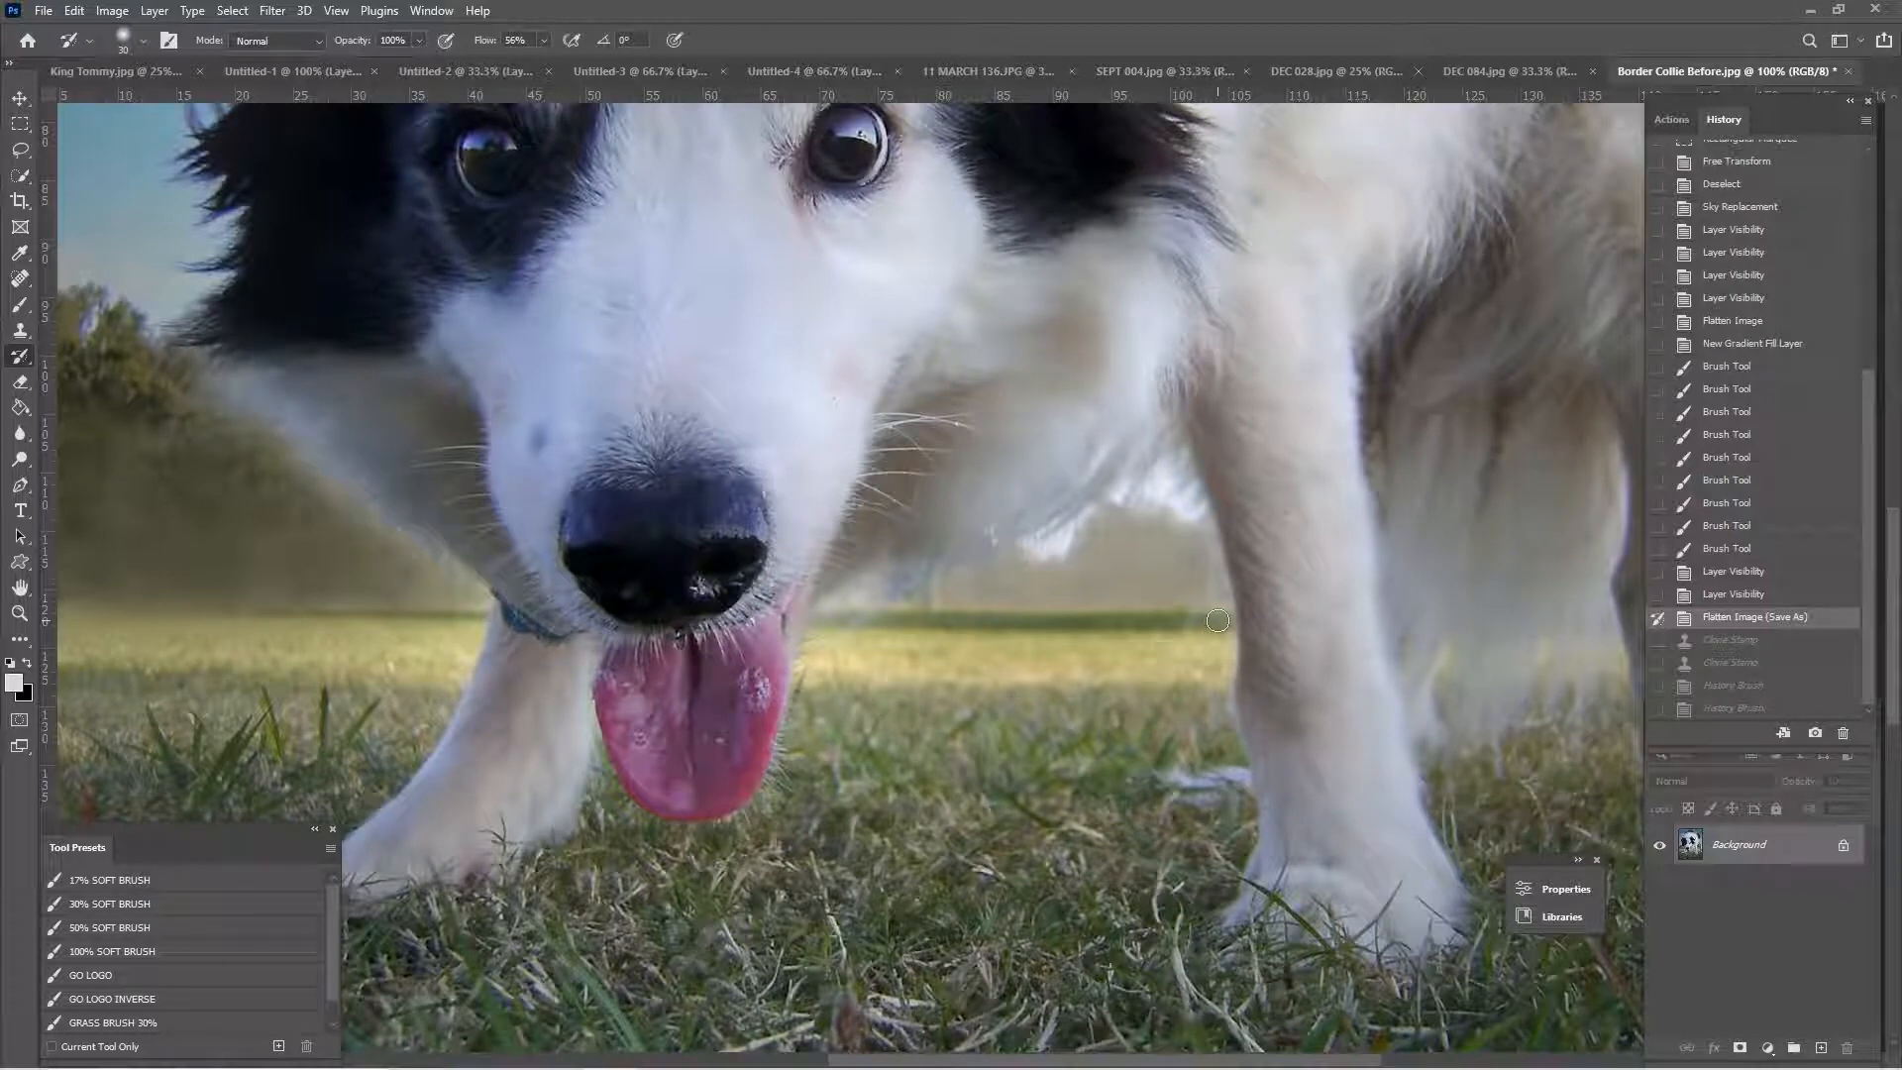
pyautogui.click(1217, 621)
# - Clone the field's far edge from the dog's collar across to the photo's left edge with the Clone Stamp
pyautogui.click(20, 330)
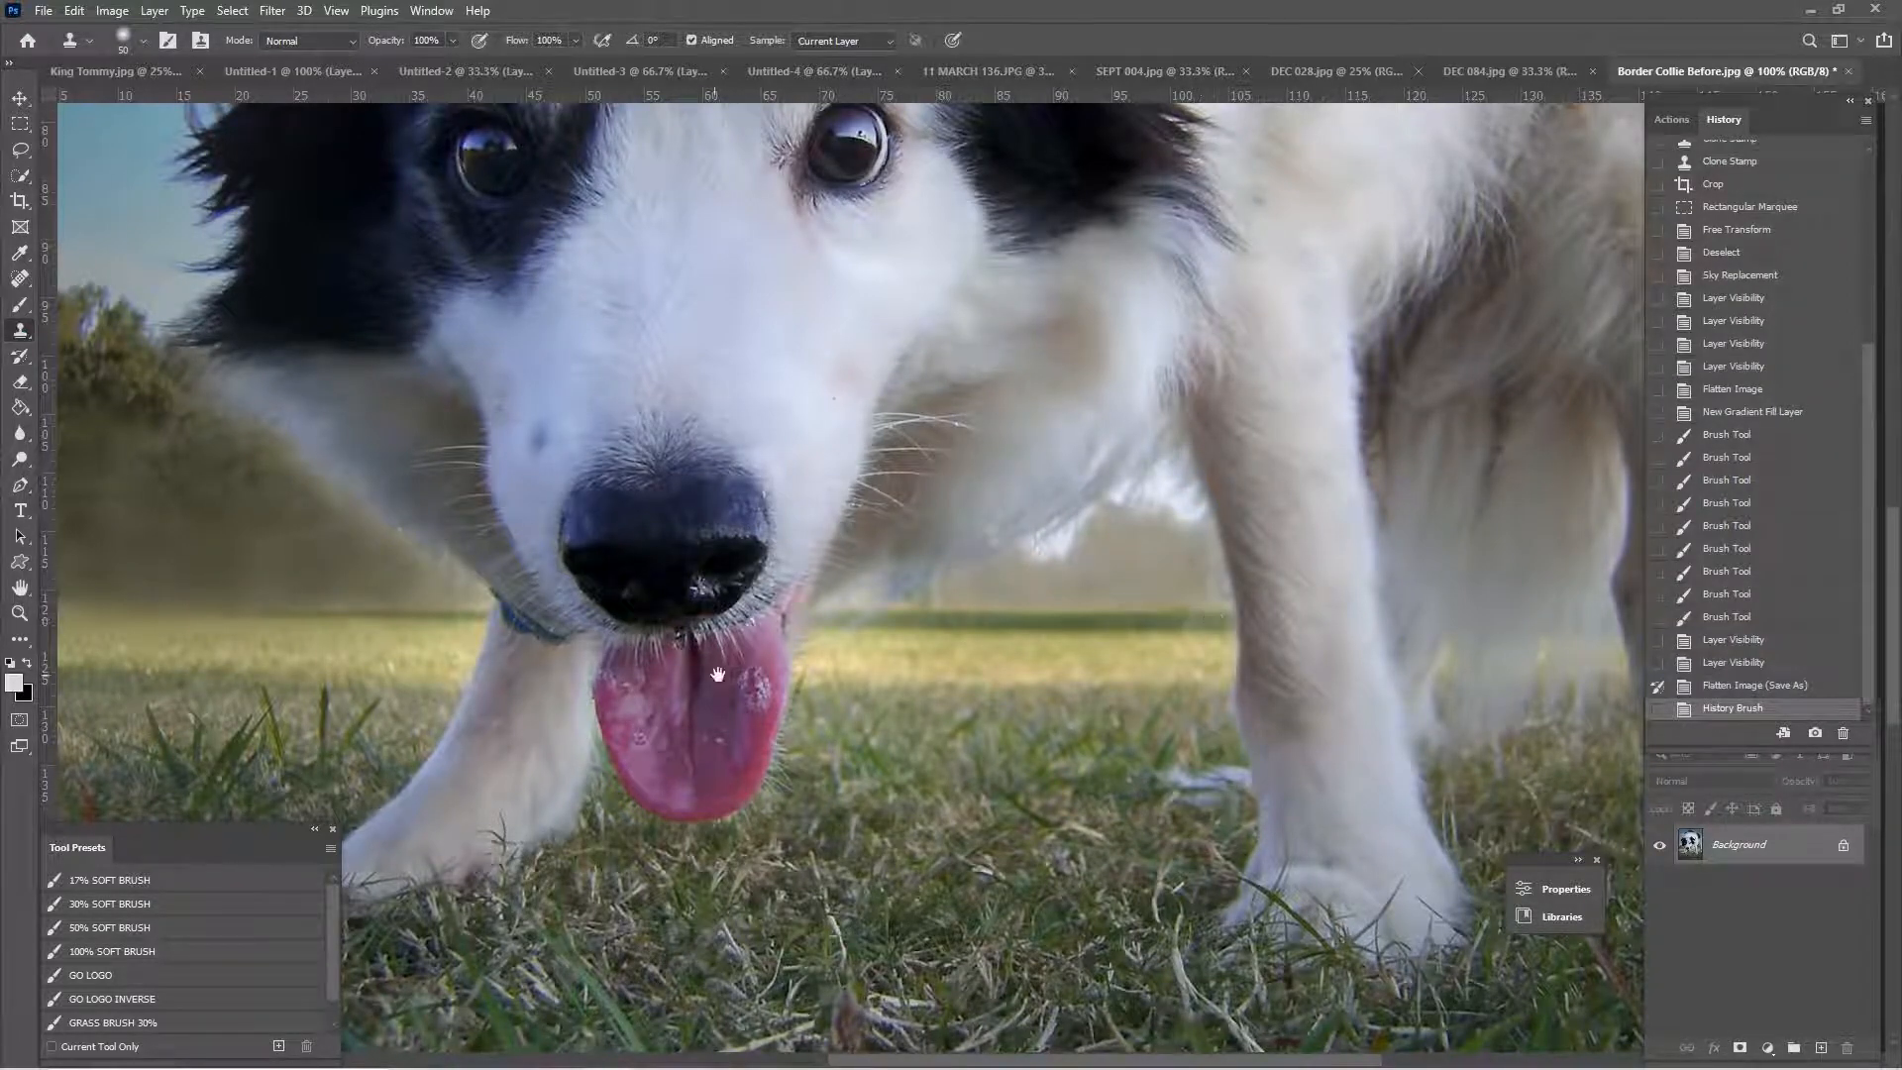
pyautogui.moveTo(718, 675); pyautogui.dragTo(1055, 675)
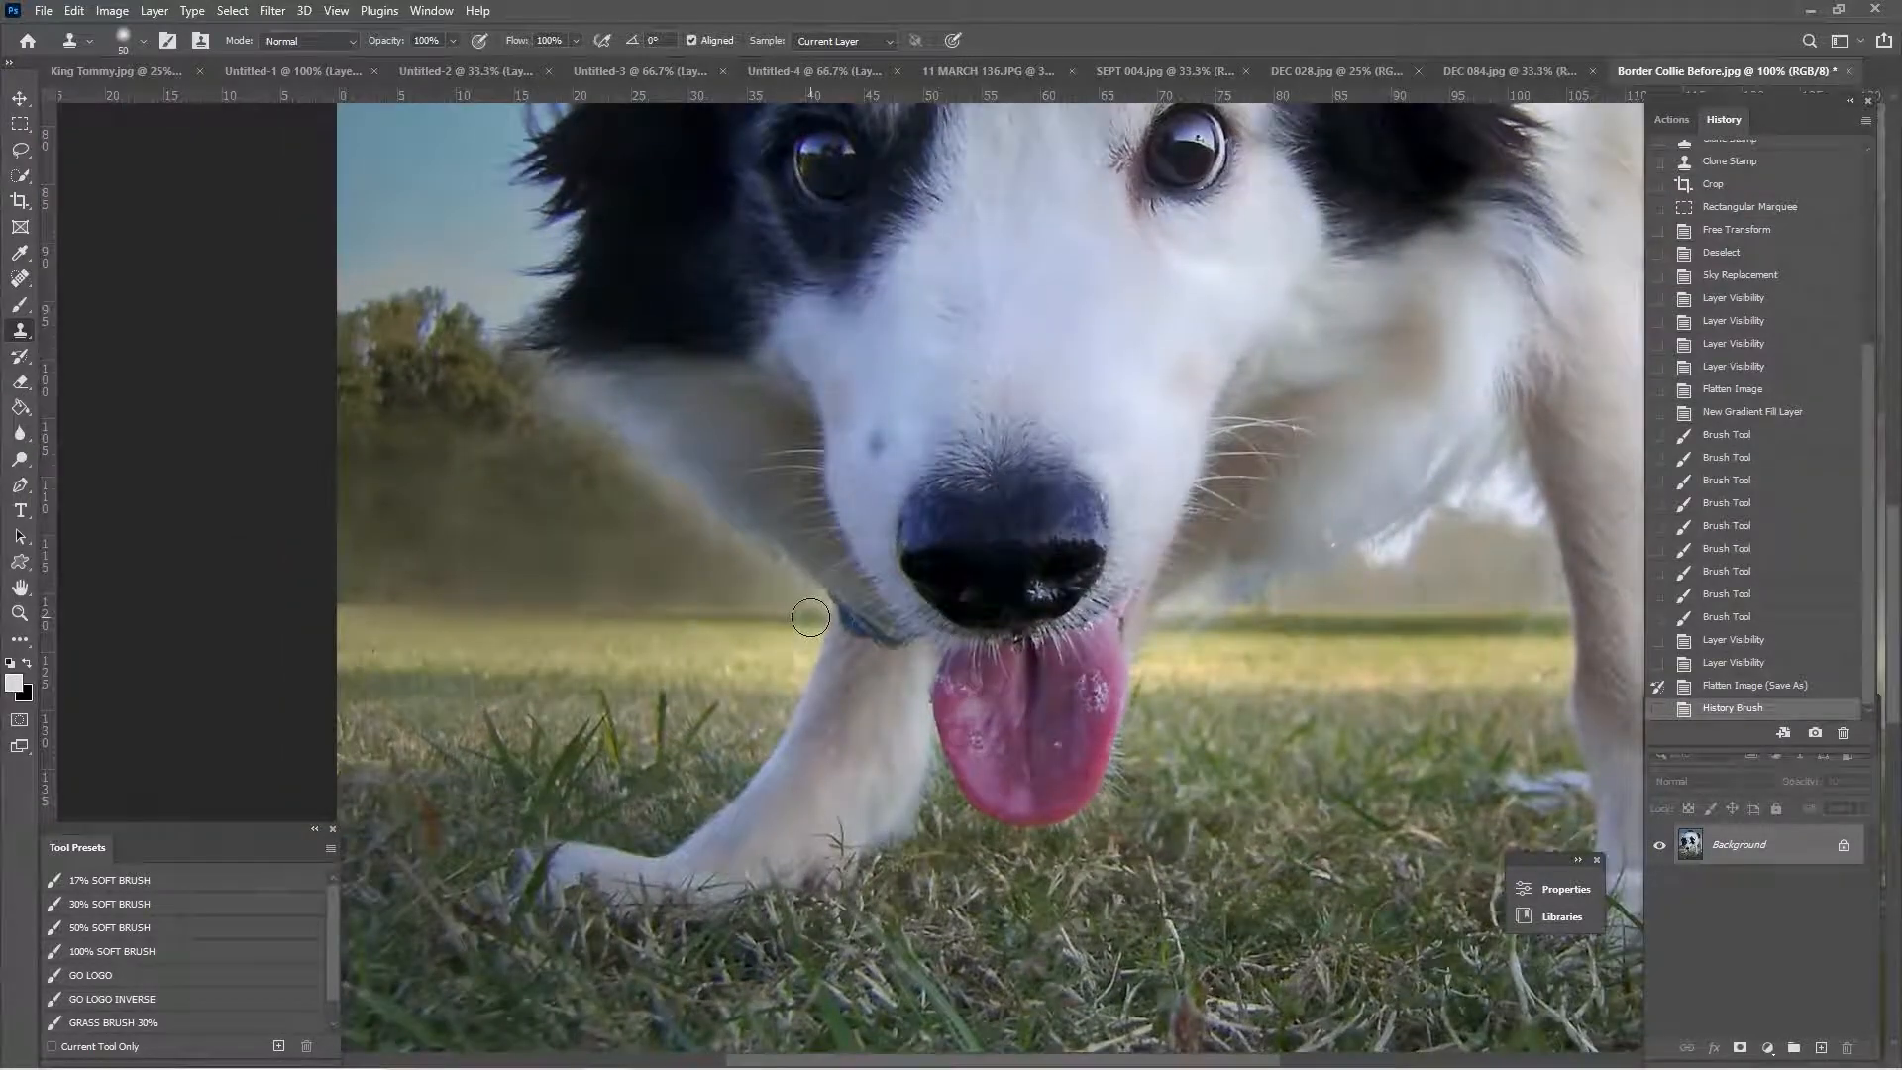
pyautogui.moveTo(810, 617); pyautogui.dragTo(511, 613)
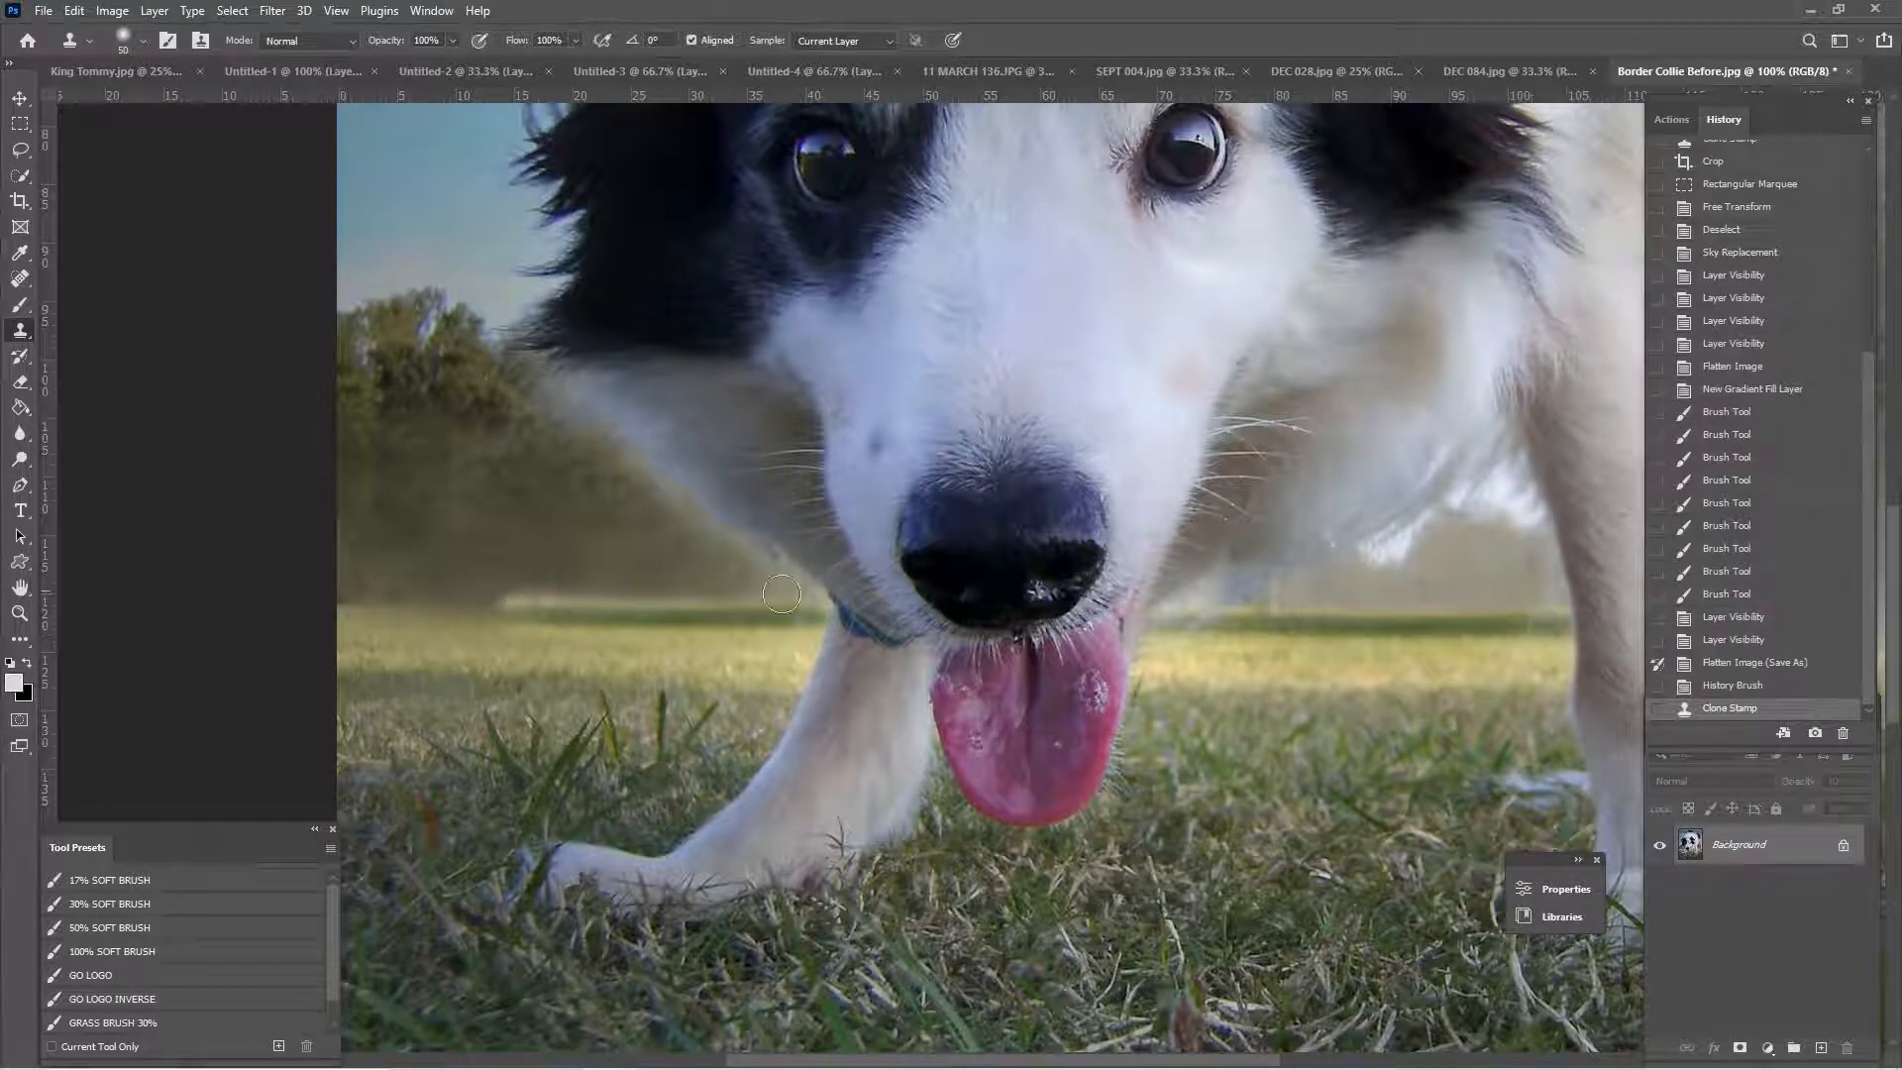
pyautogui.moveTo(524, 610); pyautogui.dragTo(323, 605)
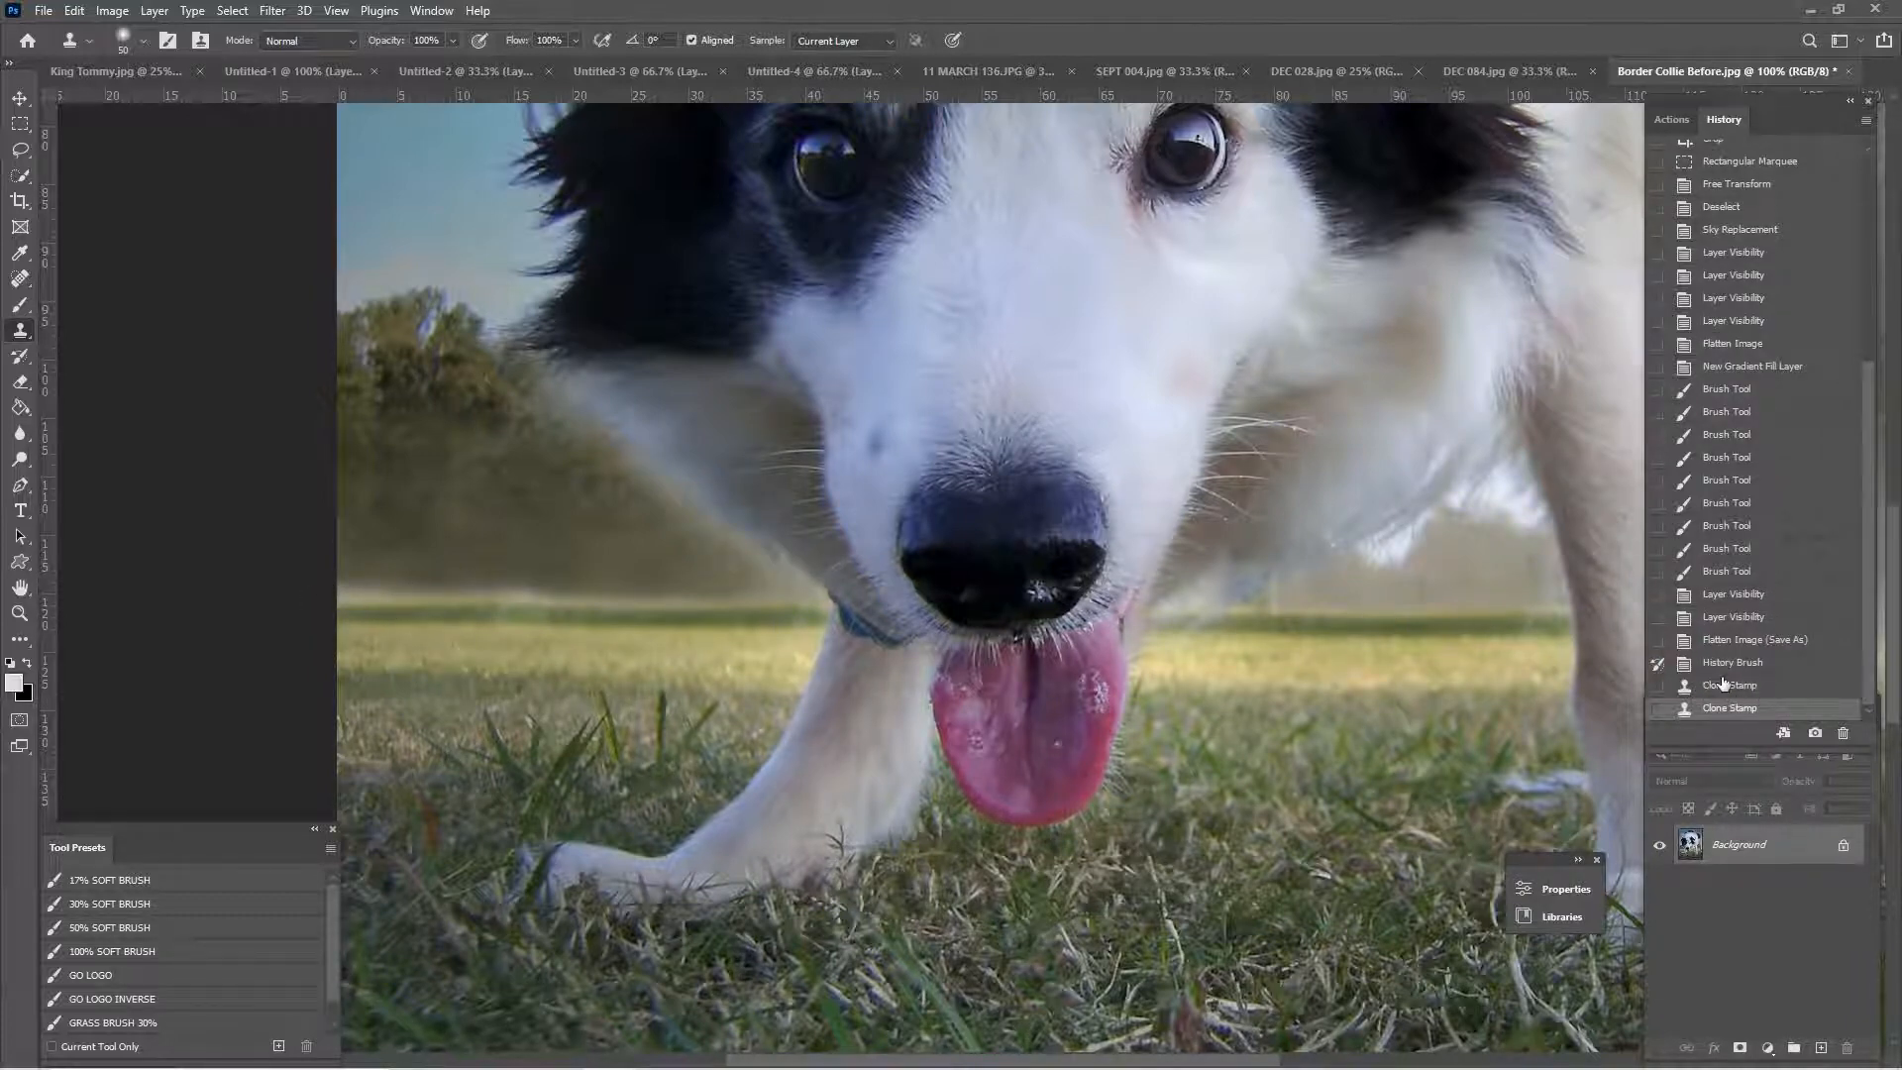
# - Remove the light line above the cloned field edge with a smaller History Brush, from the photo's left edge to the collar
pyautogui.hotkey('ctrl', '+')
pyautogui.moveTo(549, 610); pyautogui.dragTo(1090, 568)
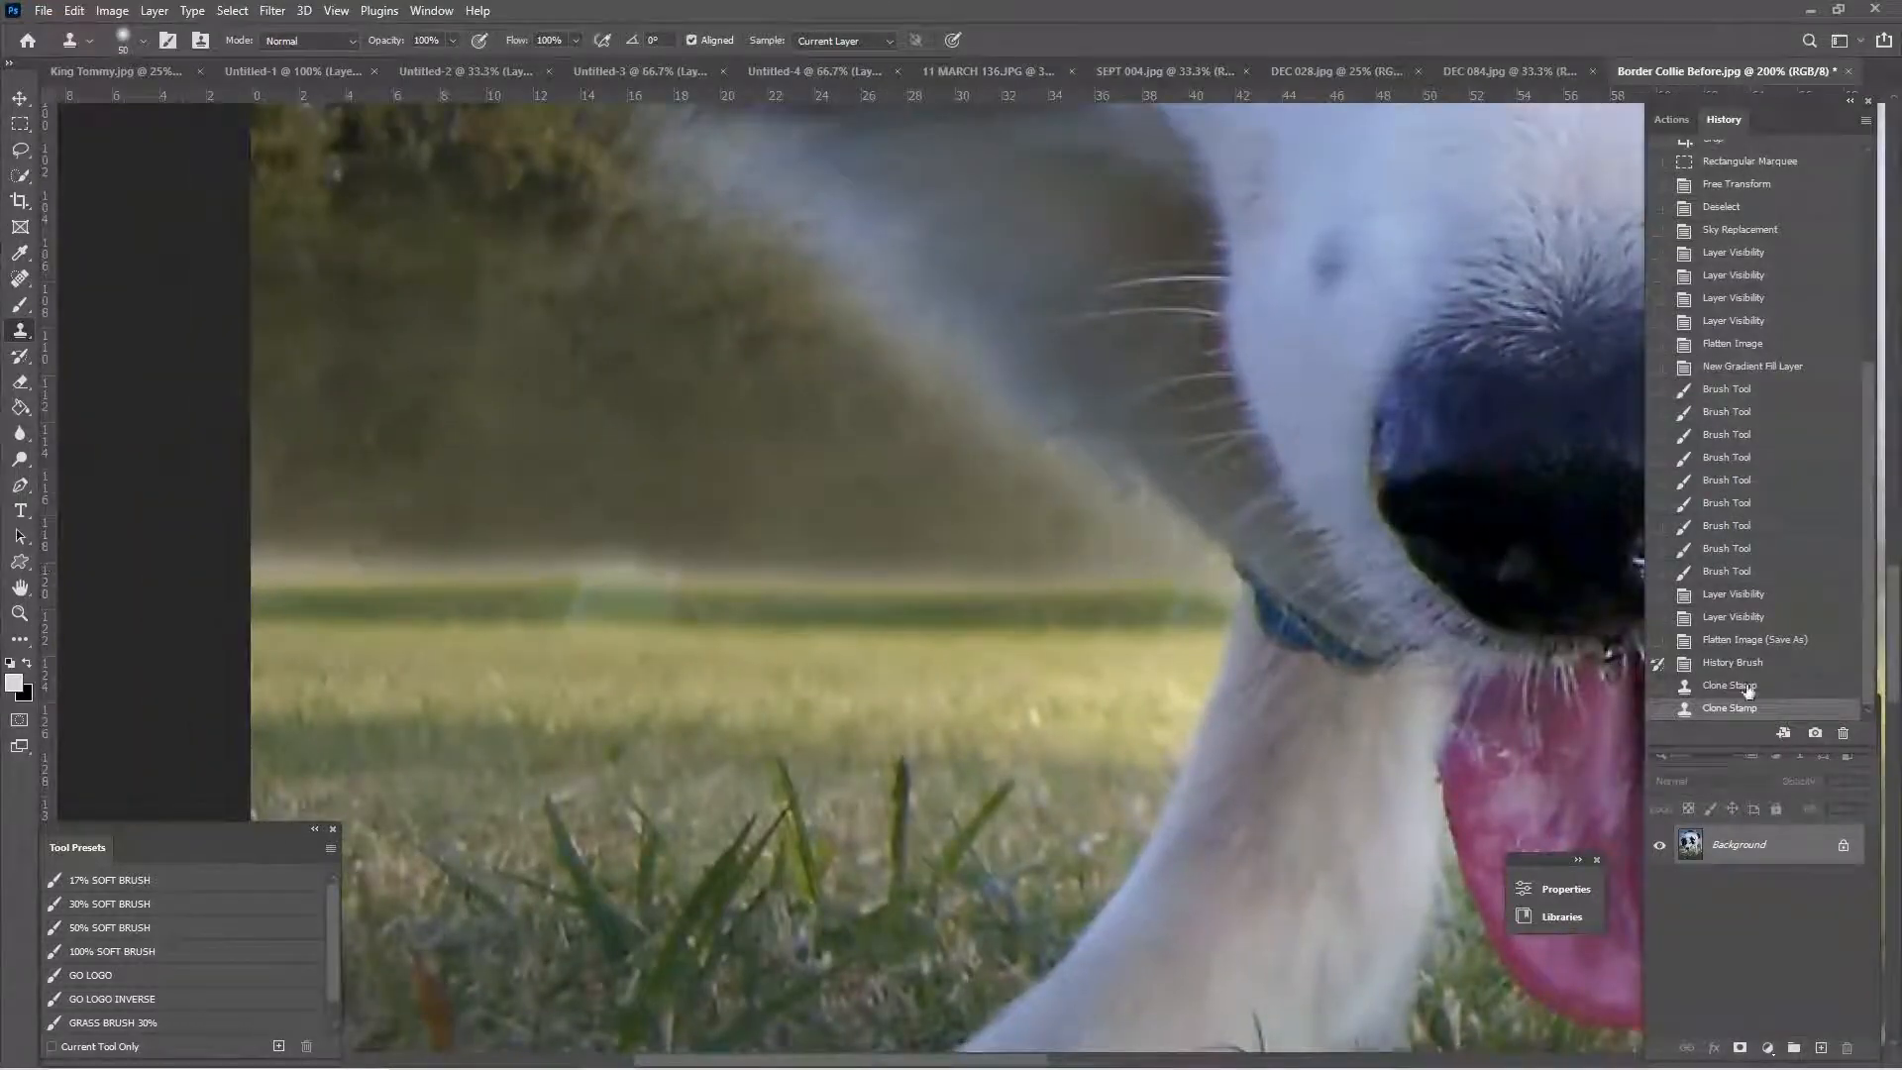
pyautogui.click(20, 356)
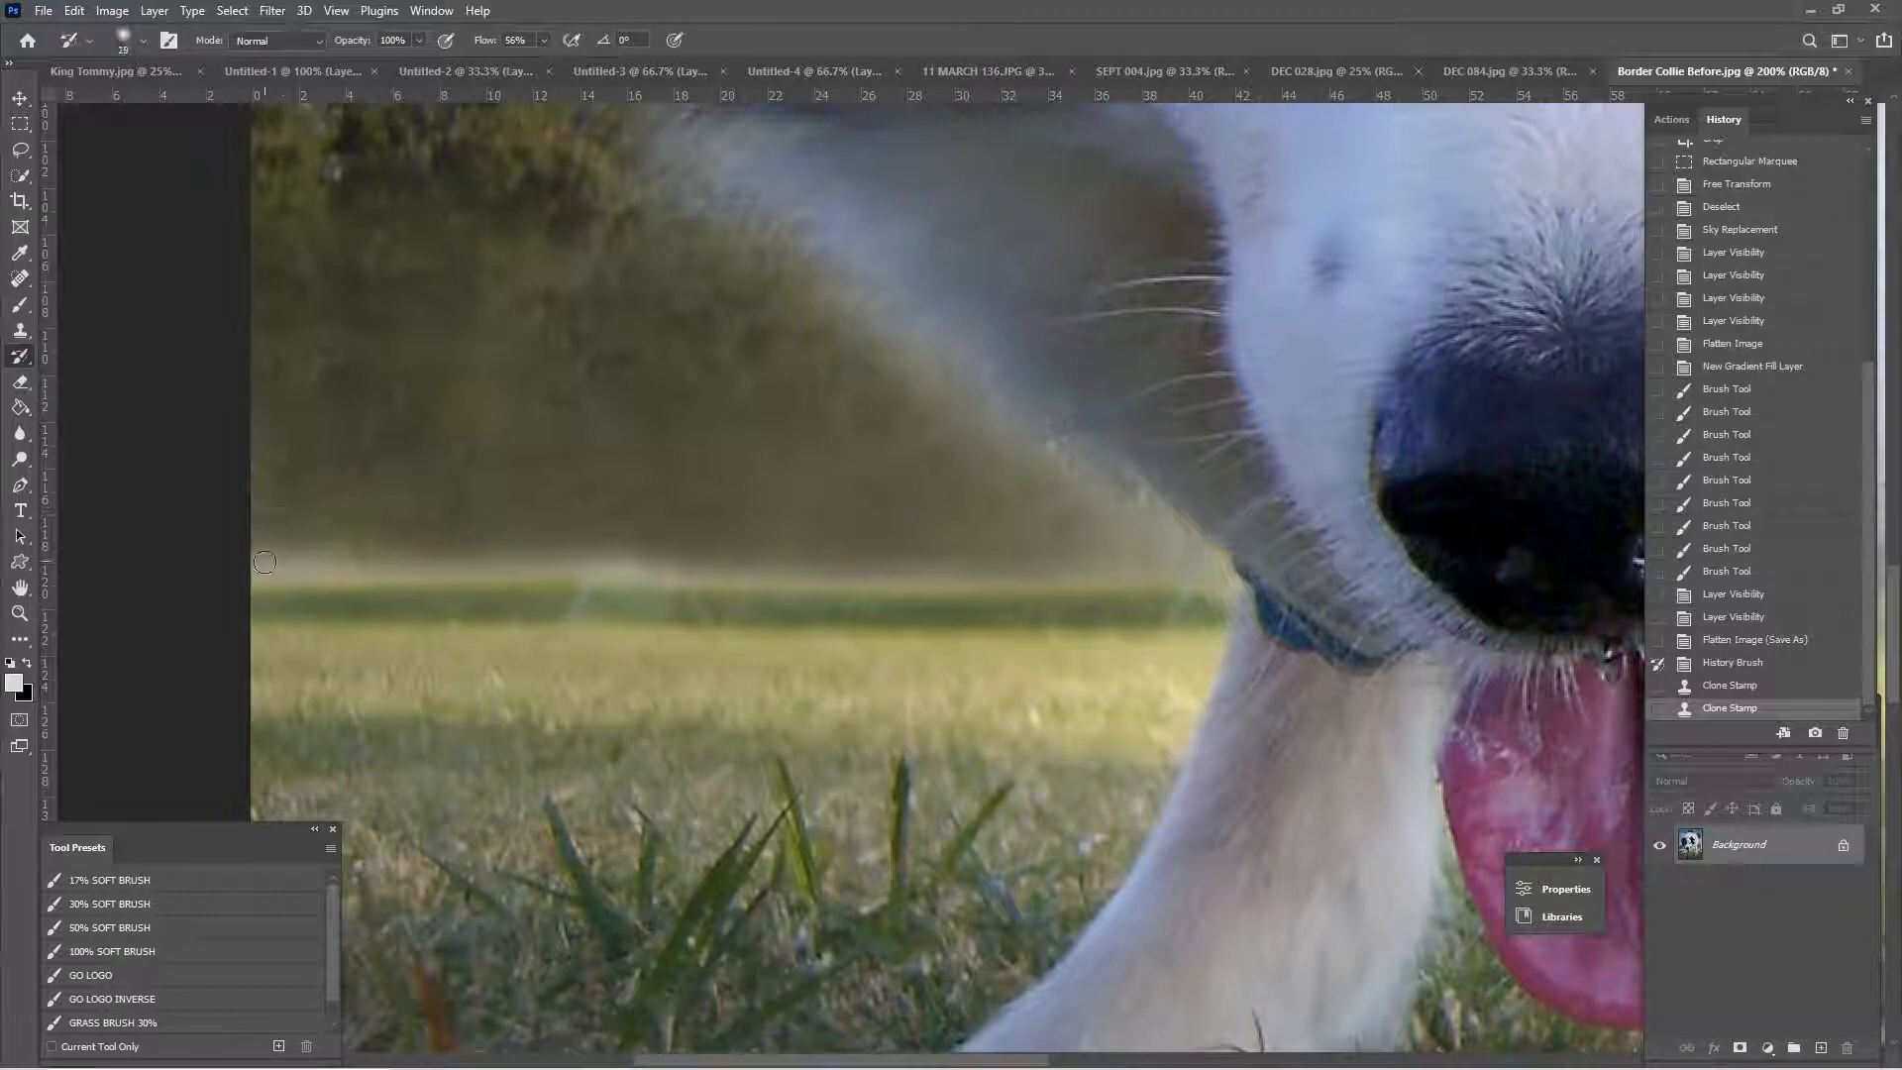
pyautogui.press('[')
pyautogui.moveTo(266, 574)
pyautogui.mouseDown()
pyautogui.moveTo(598, 572)
pyautogui.moveTo(287, 556)
pyautogui.moveTo(591, 578)
pyautogui.moveTo(843, 575)
pyautogui.moveTo(517, 563)
pyautogui.moveTo(1187, 574)
pyautogui.mouseUp()
pyautogui.moveTo(888, 575); pyautogui.dragTo(164, 568)
pyautogui.hotkey('ctrl', '-')
pyautogui.hotkey('ctrl', '-')
pyautogui.hotkey('ctrl', '-')
pyautogui.hotkey('ctrl', '-')
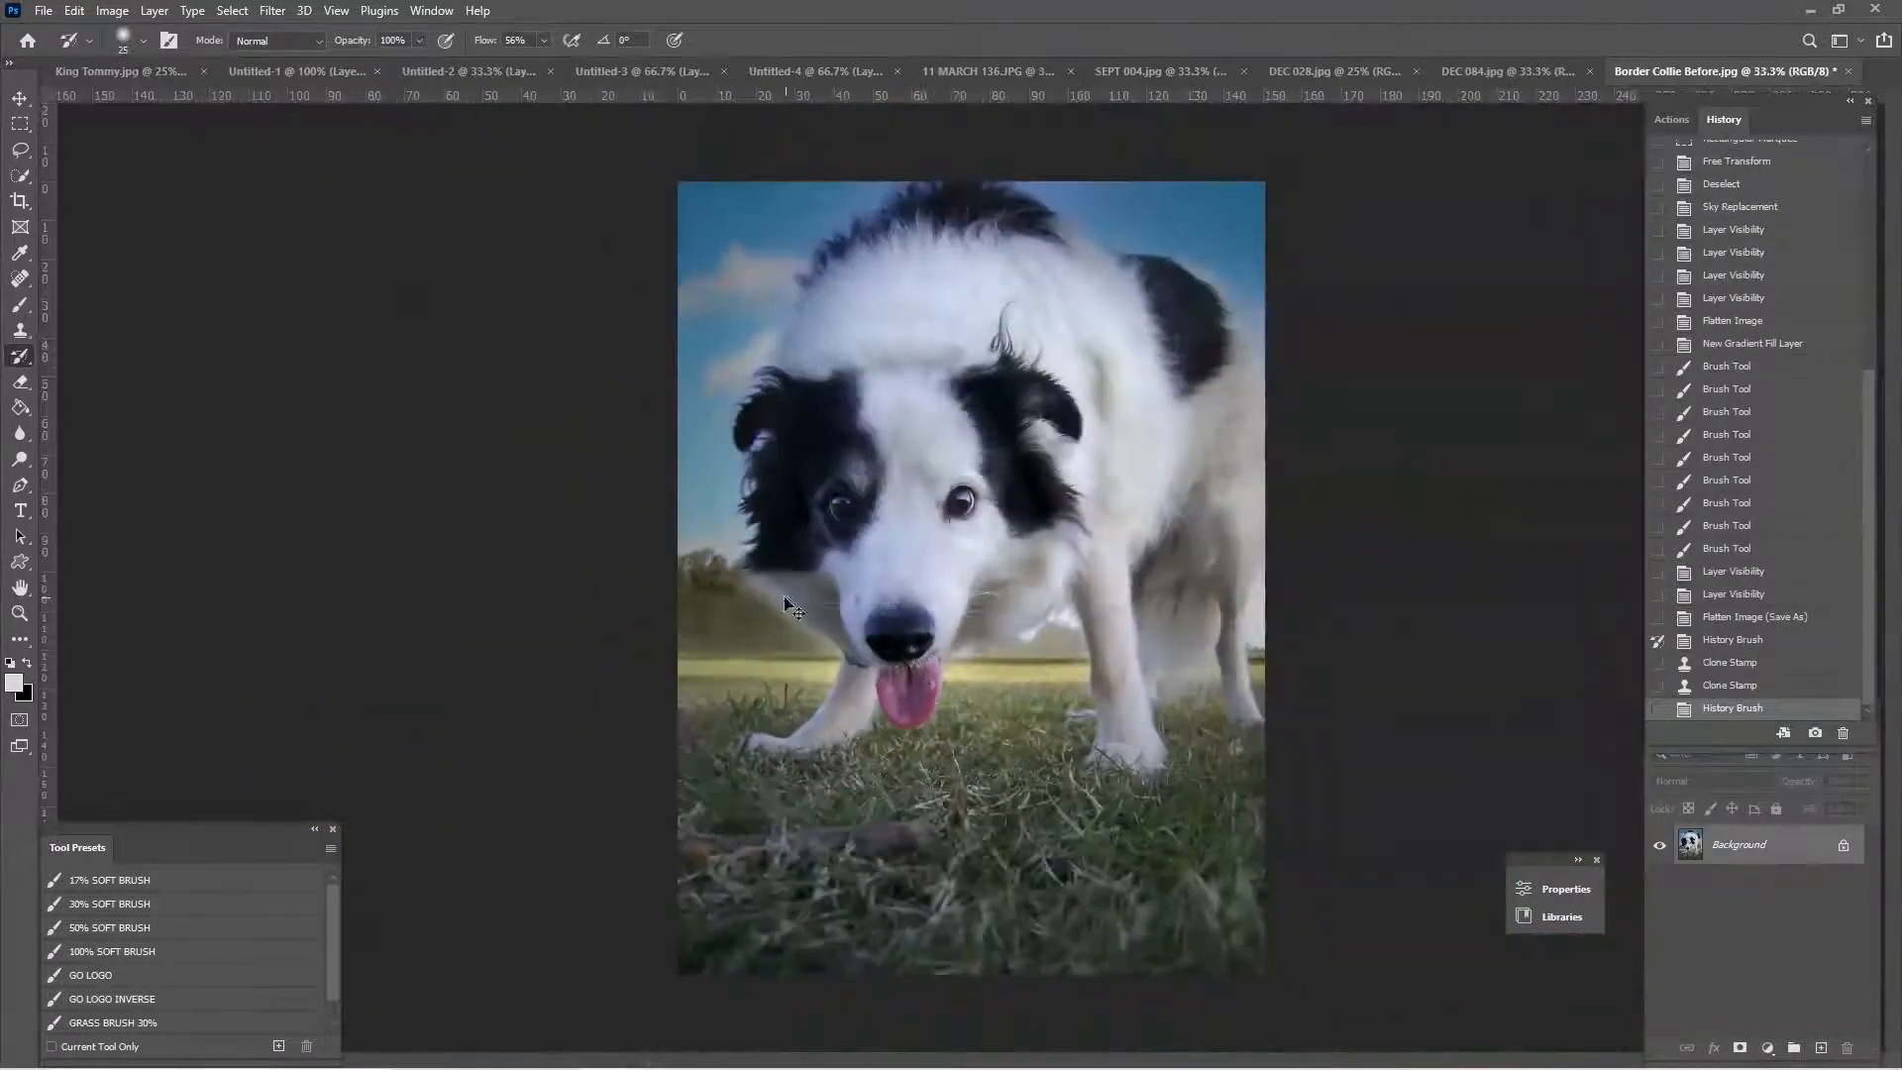
# - Brush over the background between the field's edge and the trees with a 40 px History Brush
pyautogui.hotkey('ctrl', '+')
pyautogui.hotkey('ctrl', '+')
pyautogui.press(']')
pyautogui.press(']')
pyautogui.press(']')
pyautogui.moveTo(320, 710)
pyautogui.mouseDown()
pyautogui.moveTo(518, 721)
pyautogui.moveTo(487, 626)
pyautogui.mouseUp()
pyautogui.hotkey('ctrl', '+')
pyautogui.hotkey('ctrl', '-')
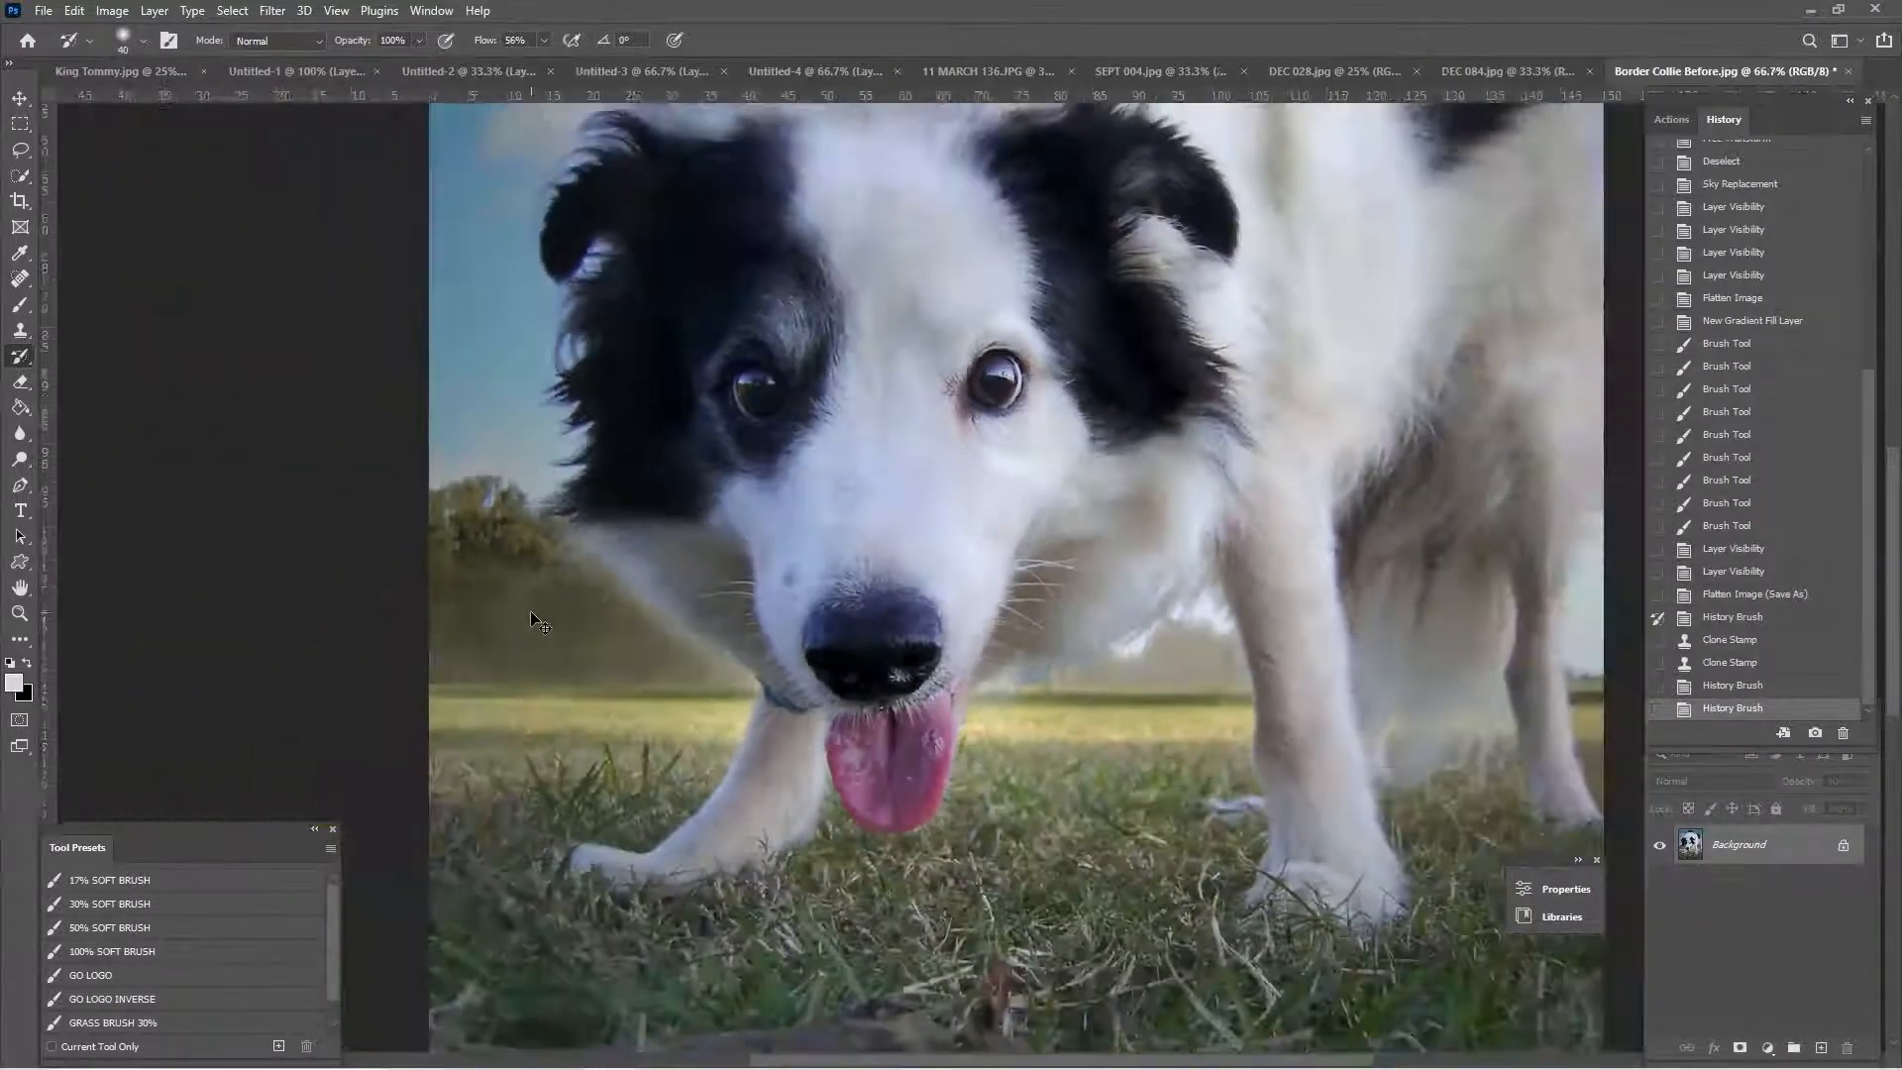
# - Touch up the background just above the field's far edge with a 35 px History Brush, between the photo's left edge and the dog's collar
pyautogui.hotkey('ctrl', '-')
pyautogui.hotkey('ctrl', '+')
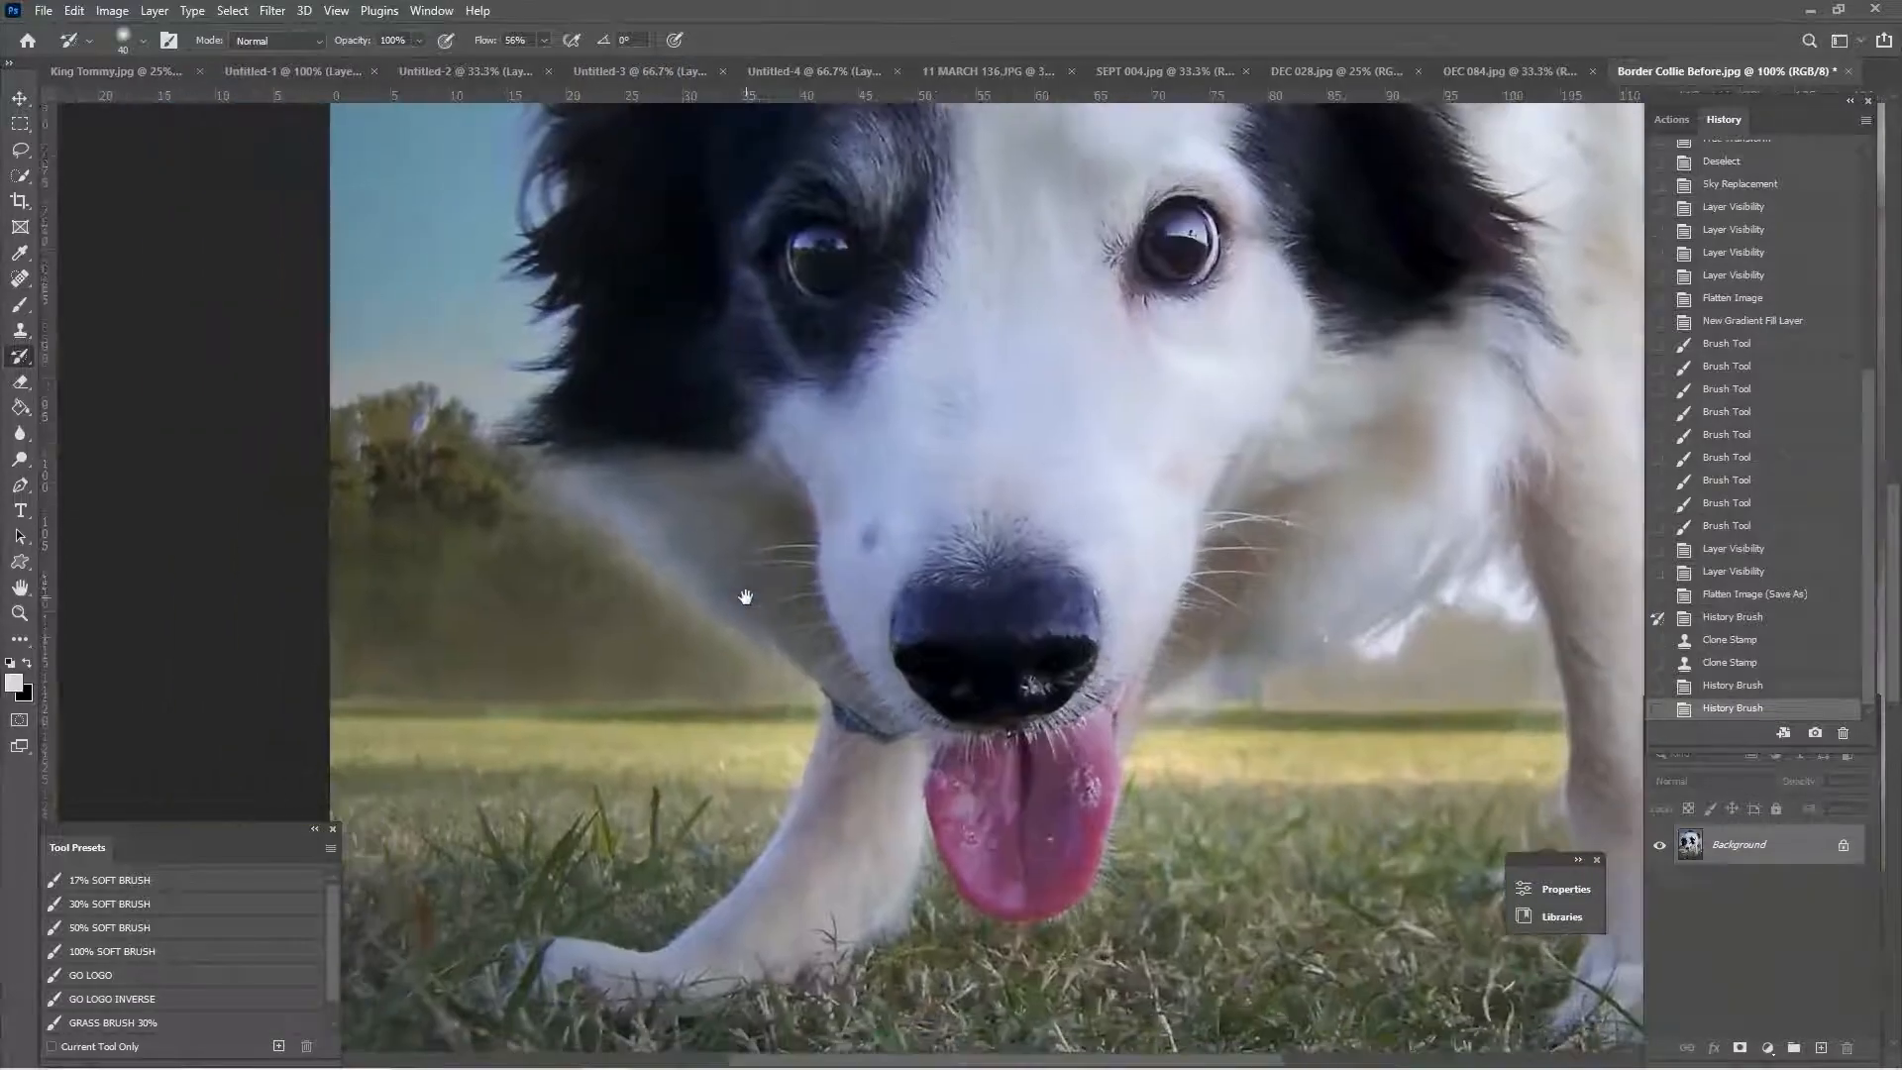
pyautogui.hotkey('ctrl', '+')
pyautogui.hotkey('ctrl', '+')
pyautogui.hotkey('ctrl', '+')
pyautogui.hotkey('ctrl', '-')
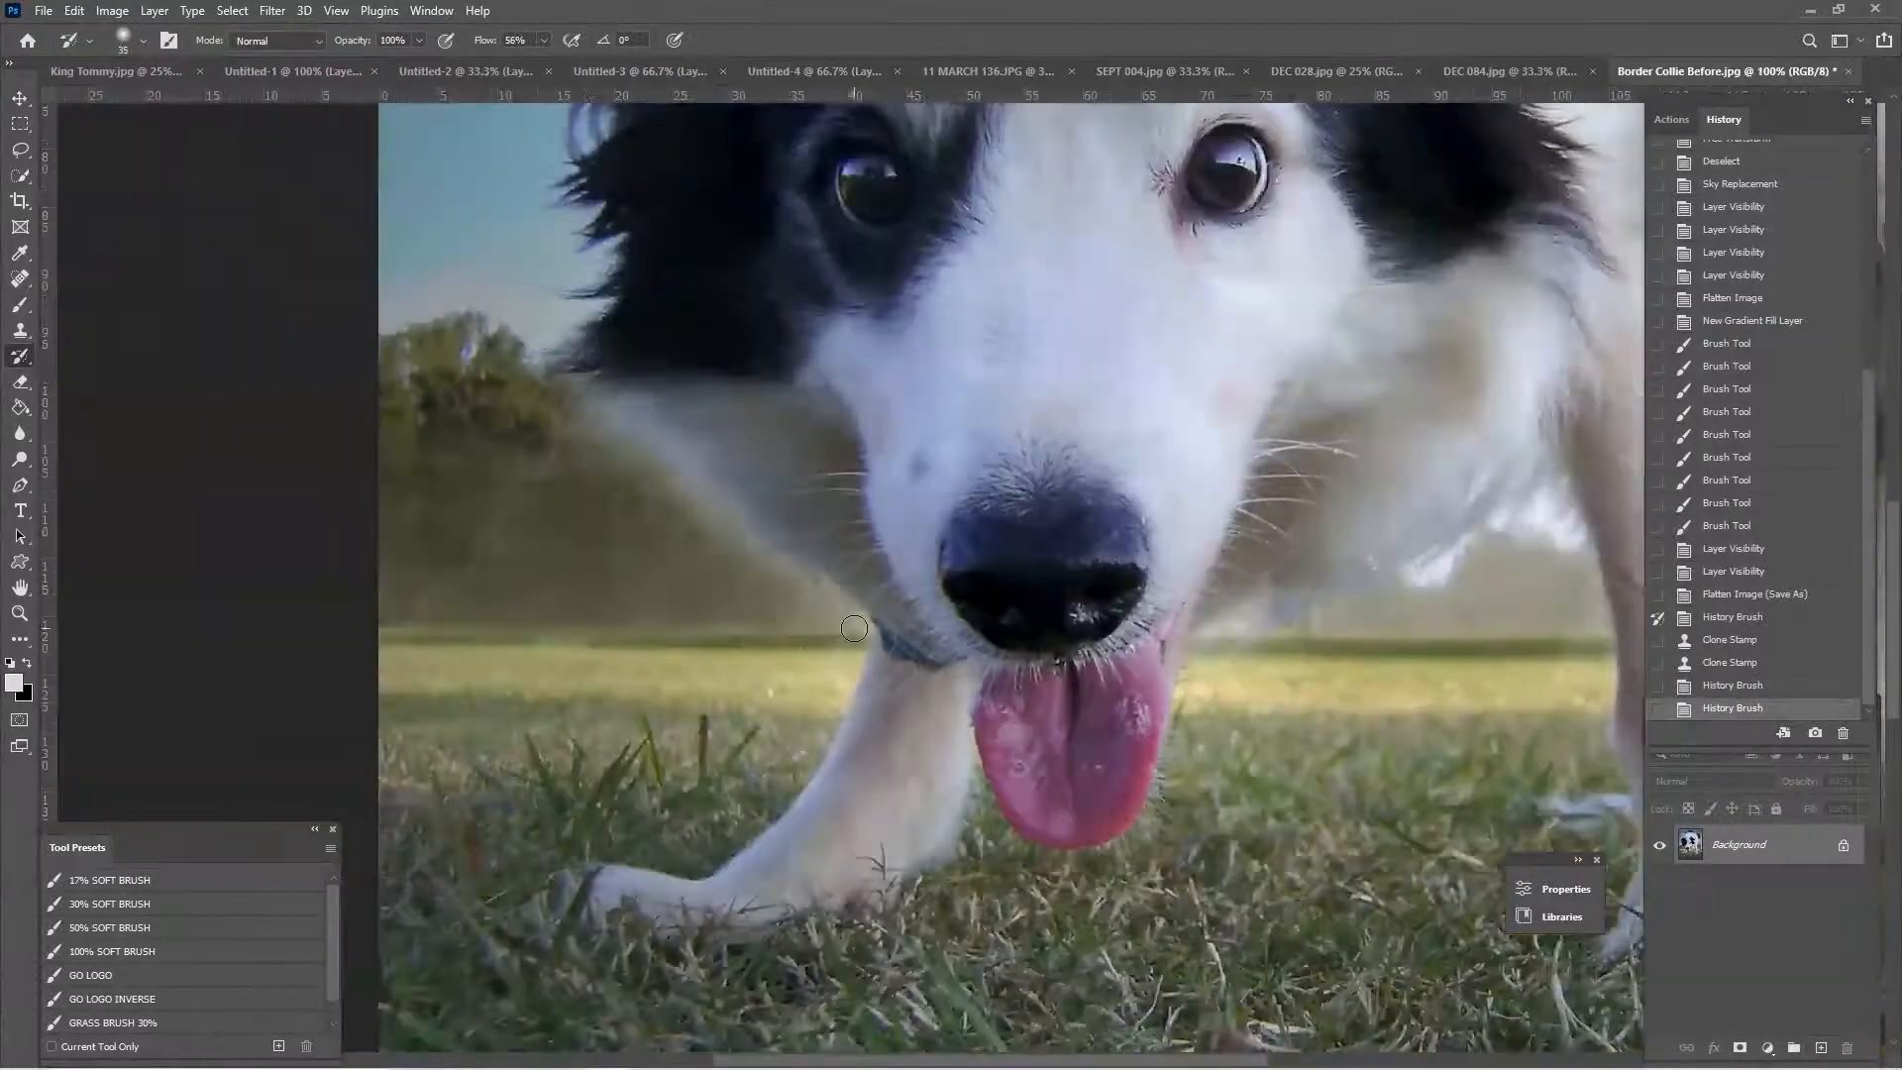
pyautogui.click(371, 606)
pyautogui.hotkey('ctrl', '-')
pyautogui.hotkey('ctrl', '-')
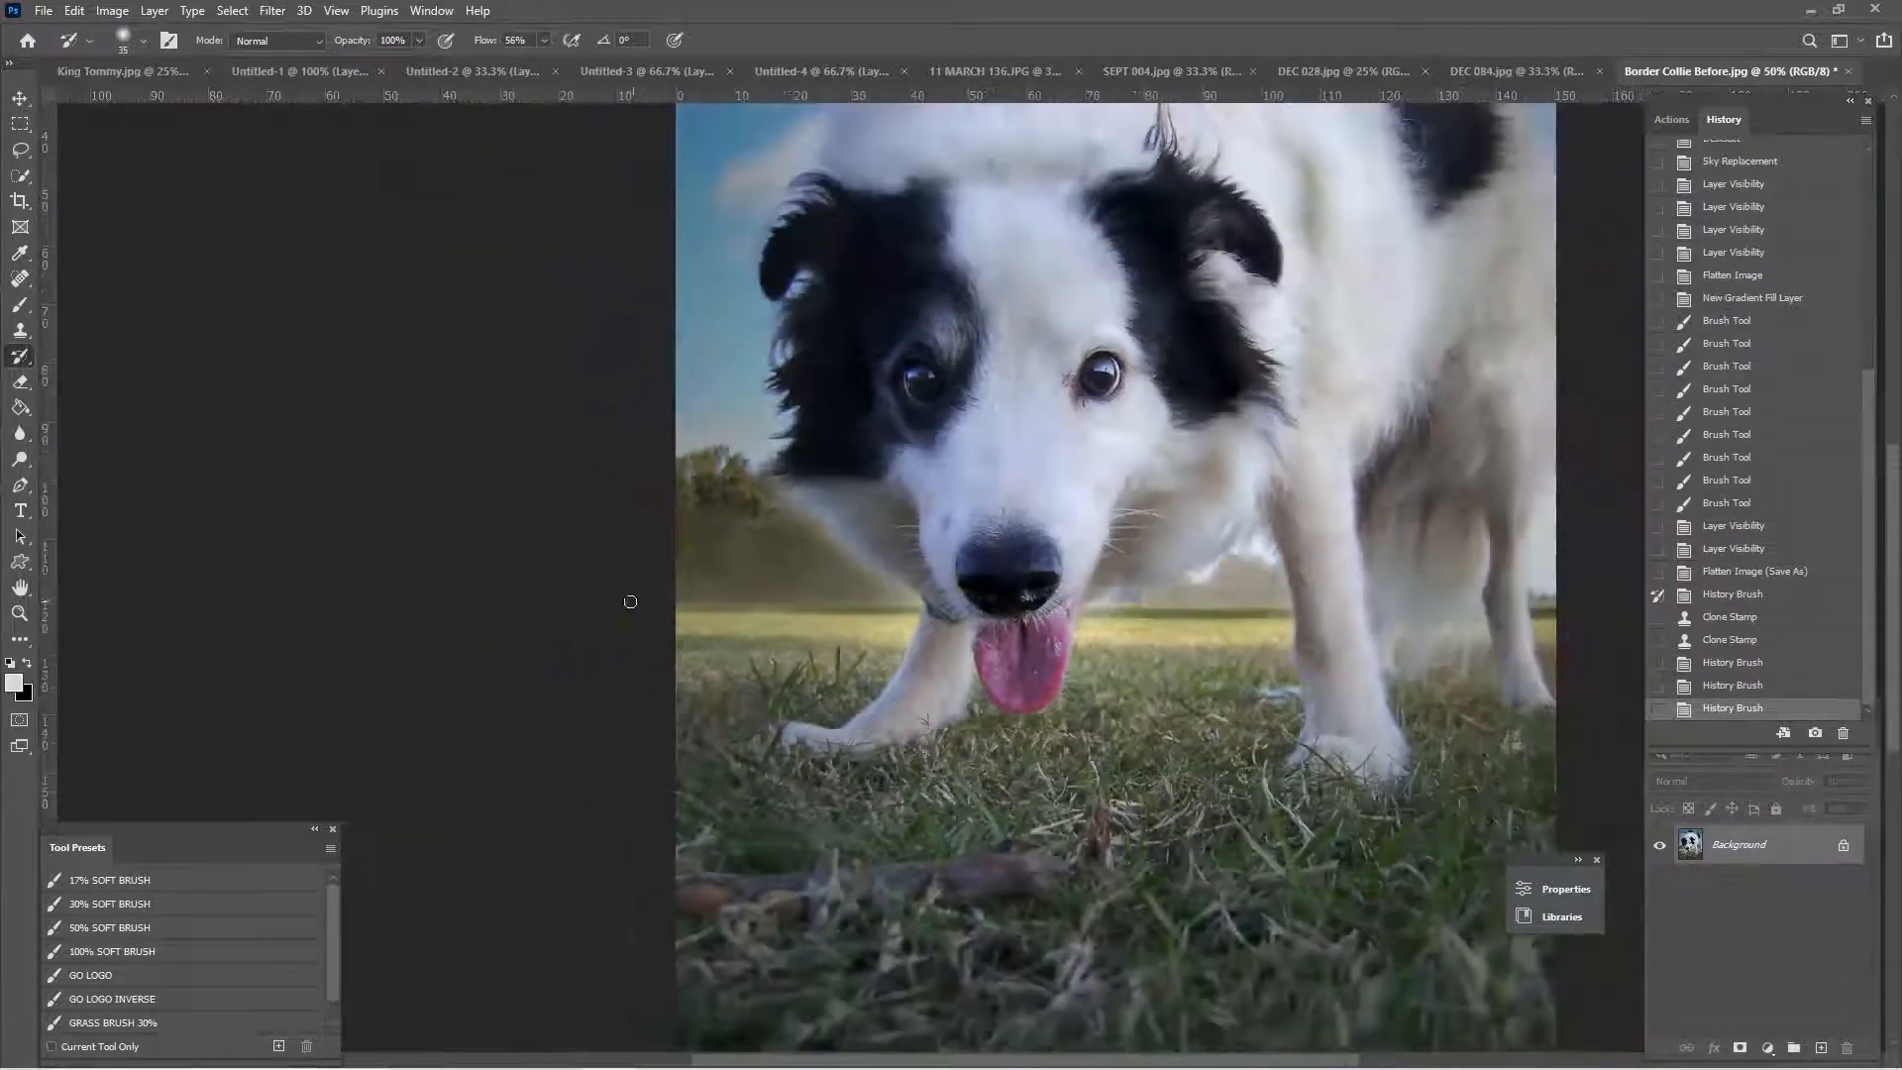
# - Try a 35 px History Brush stroke on the dark line of the field's far edge beside the collar, and undo it
pyautogui.hotkey('ctrl', '-')
pyautogui.hotkey('ctrl', '+')
pyautogui.hotkey('ctrl', '+')
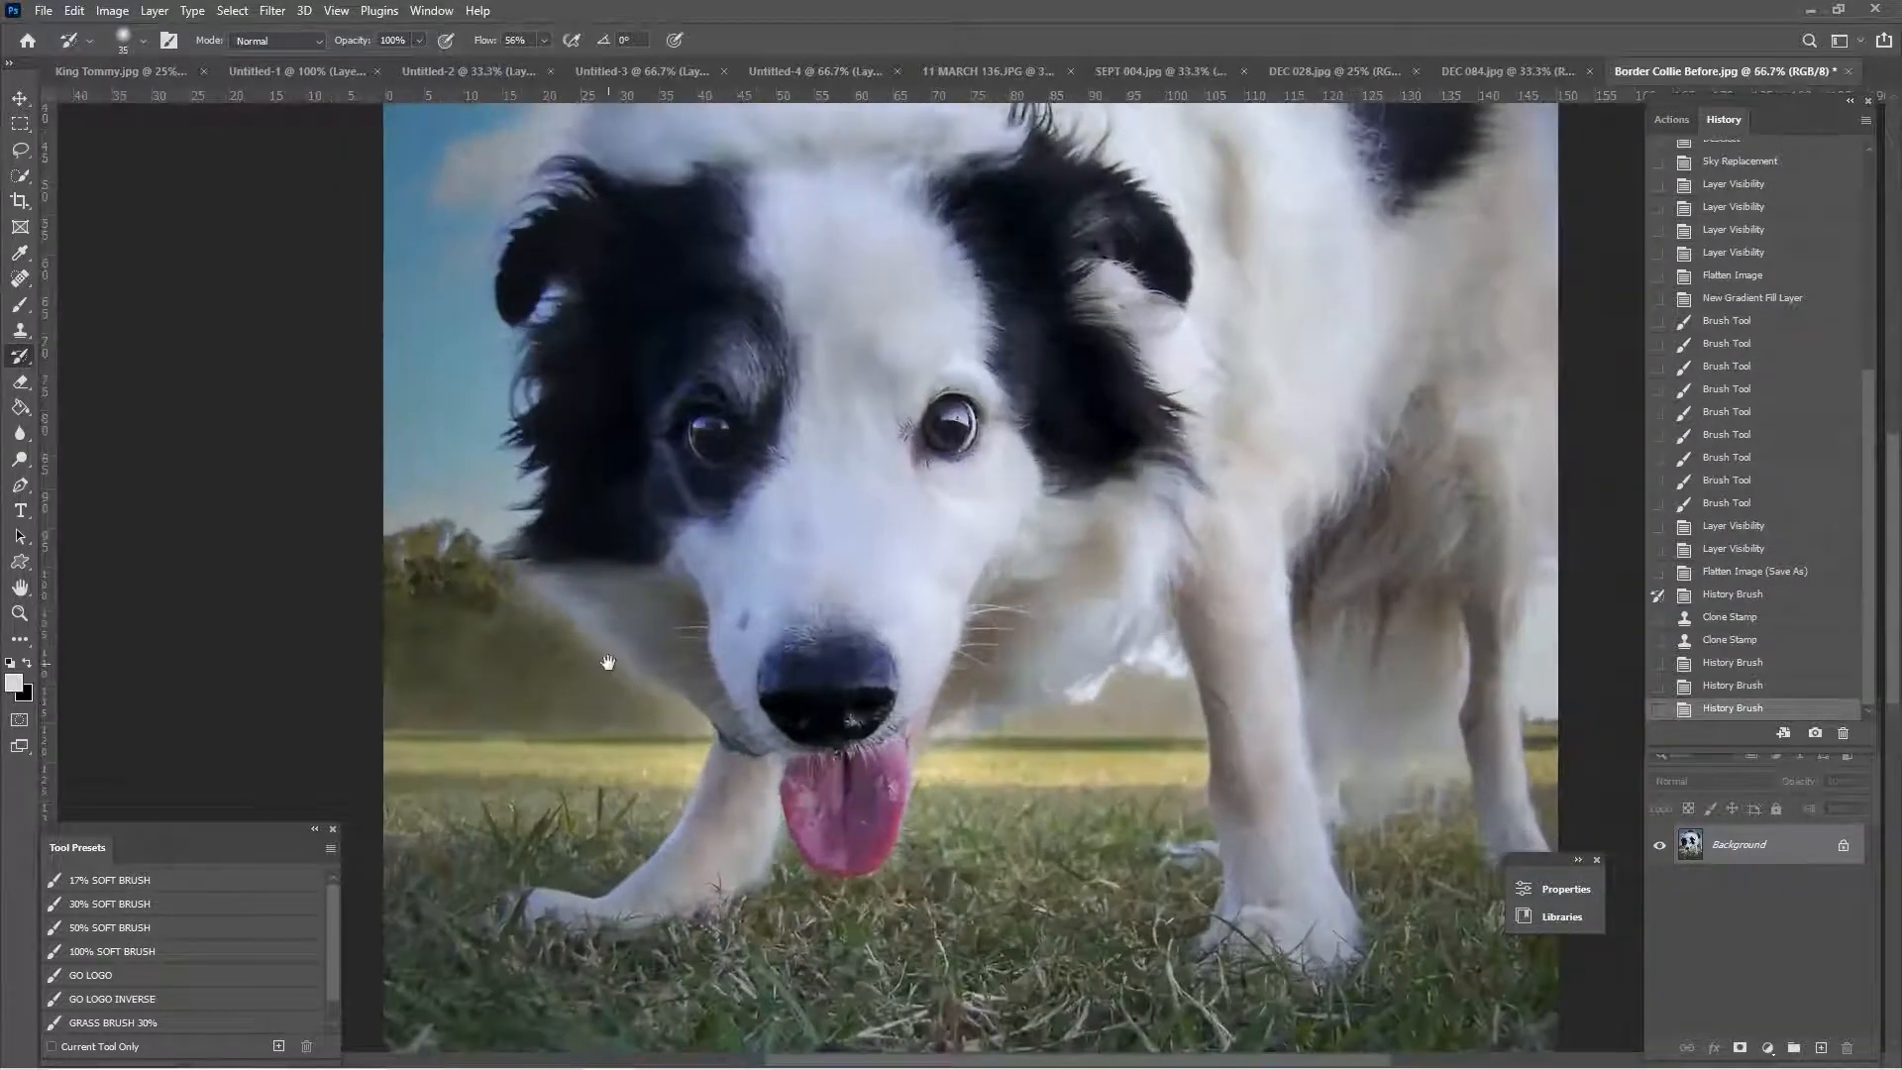
pyautogui.hotkey('ctrl', '+')
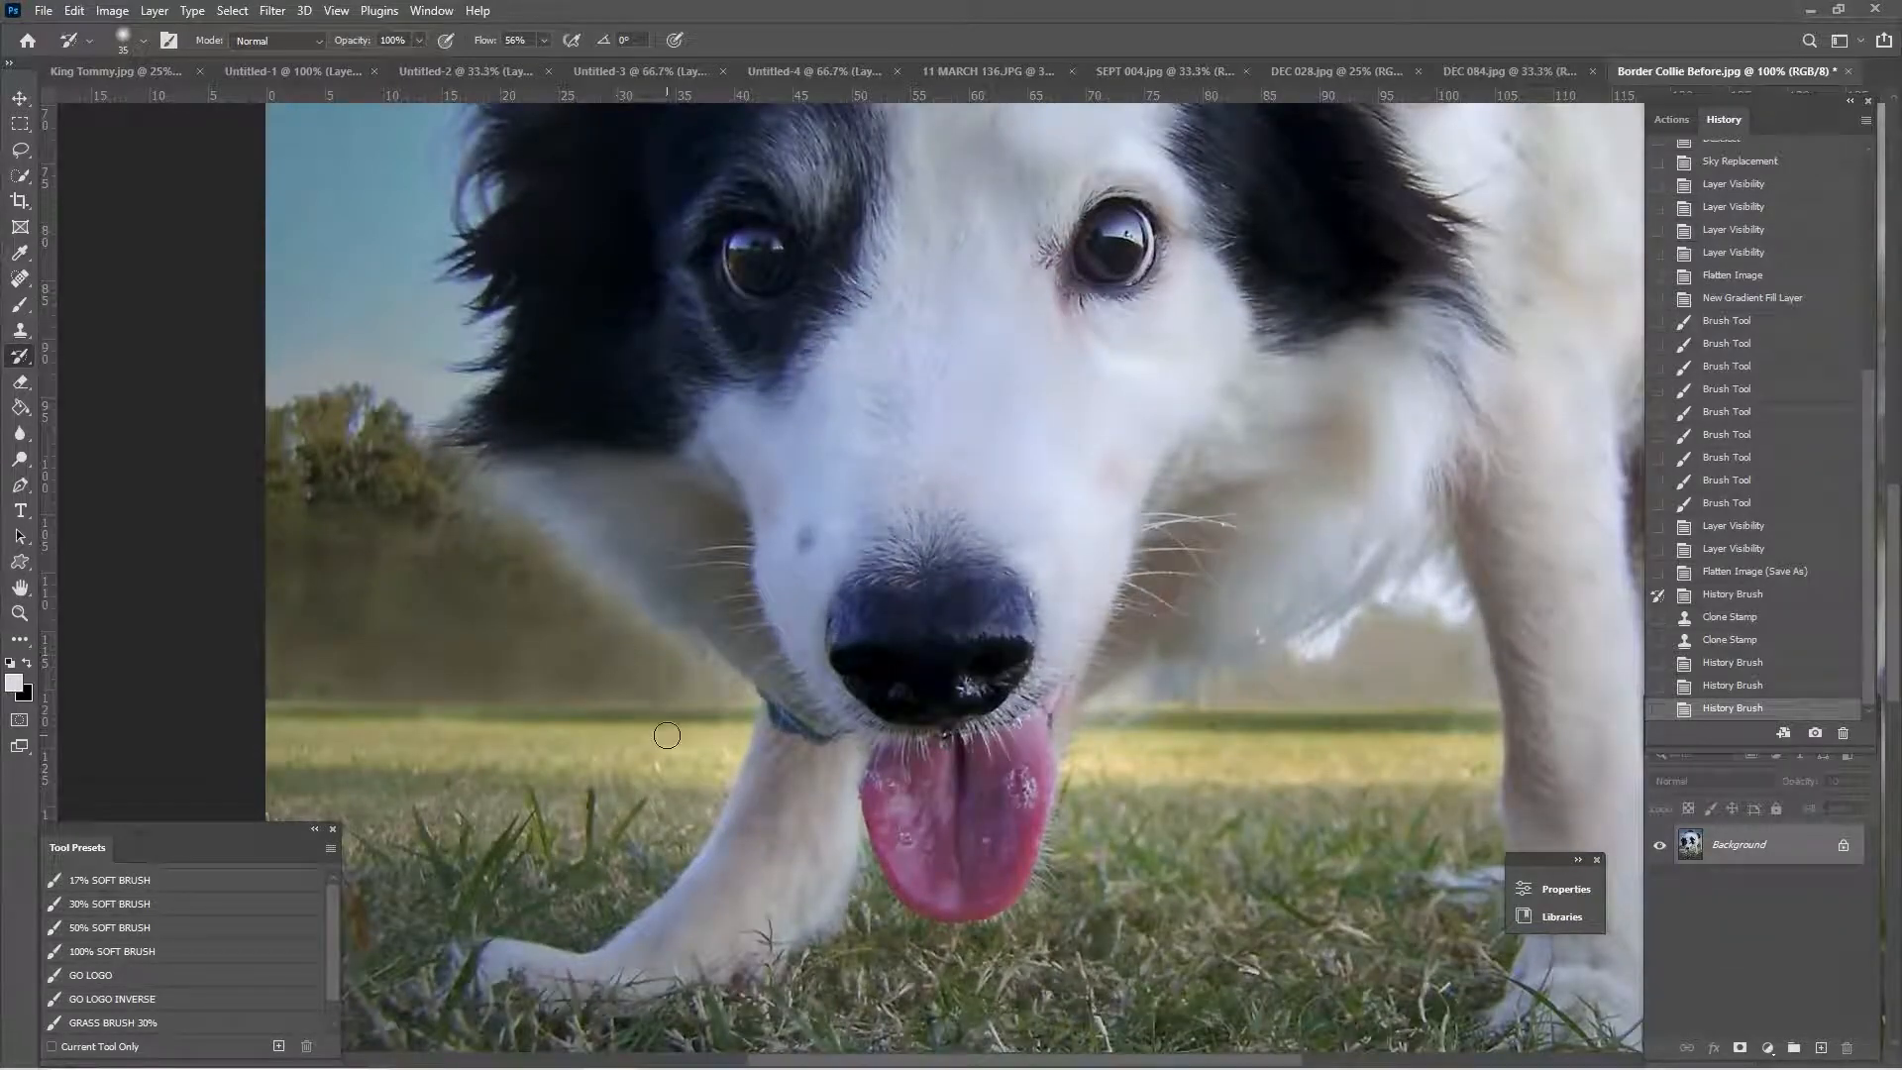
pyautogui.click(625, 714)
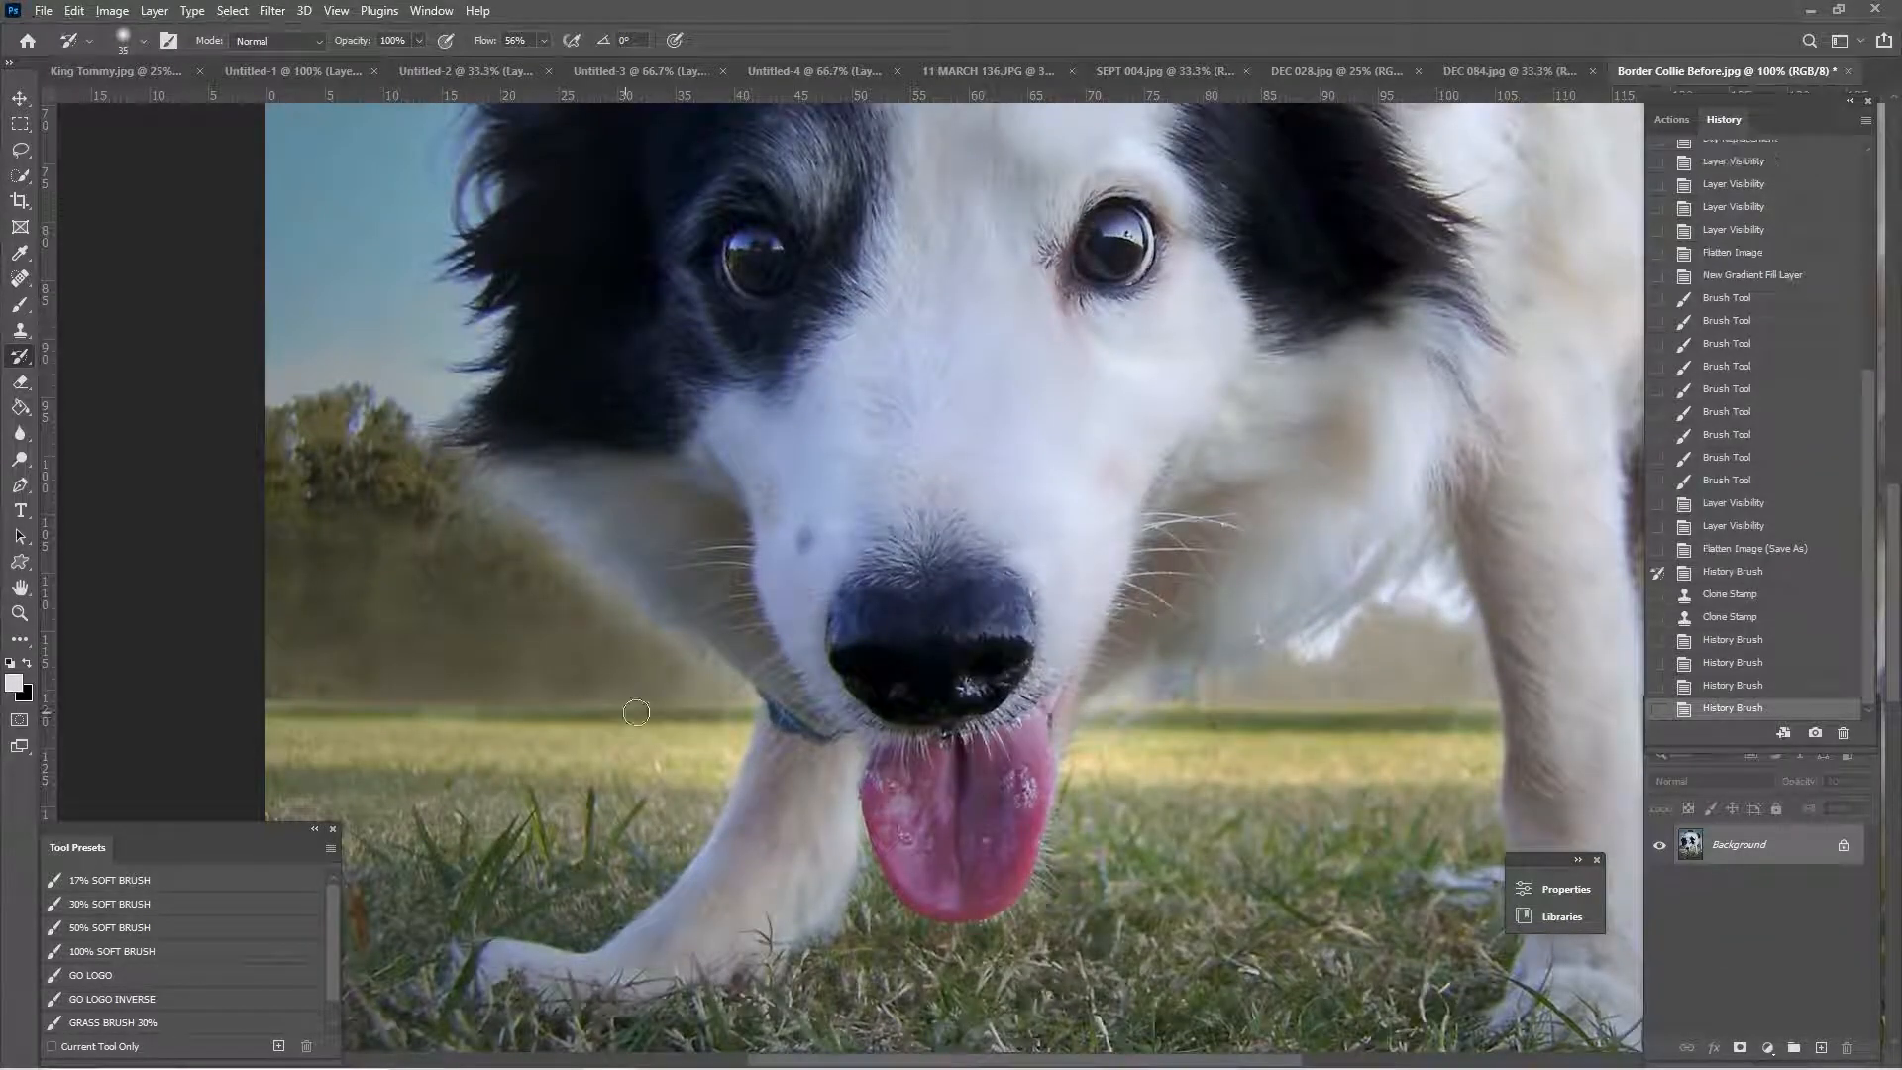
pyautogui.hotkey('ctrl', 'z')
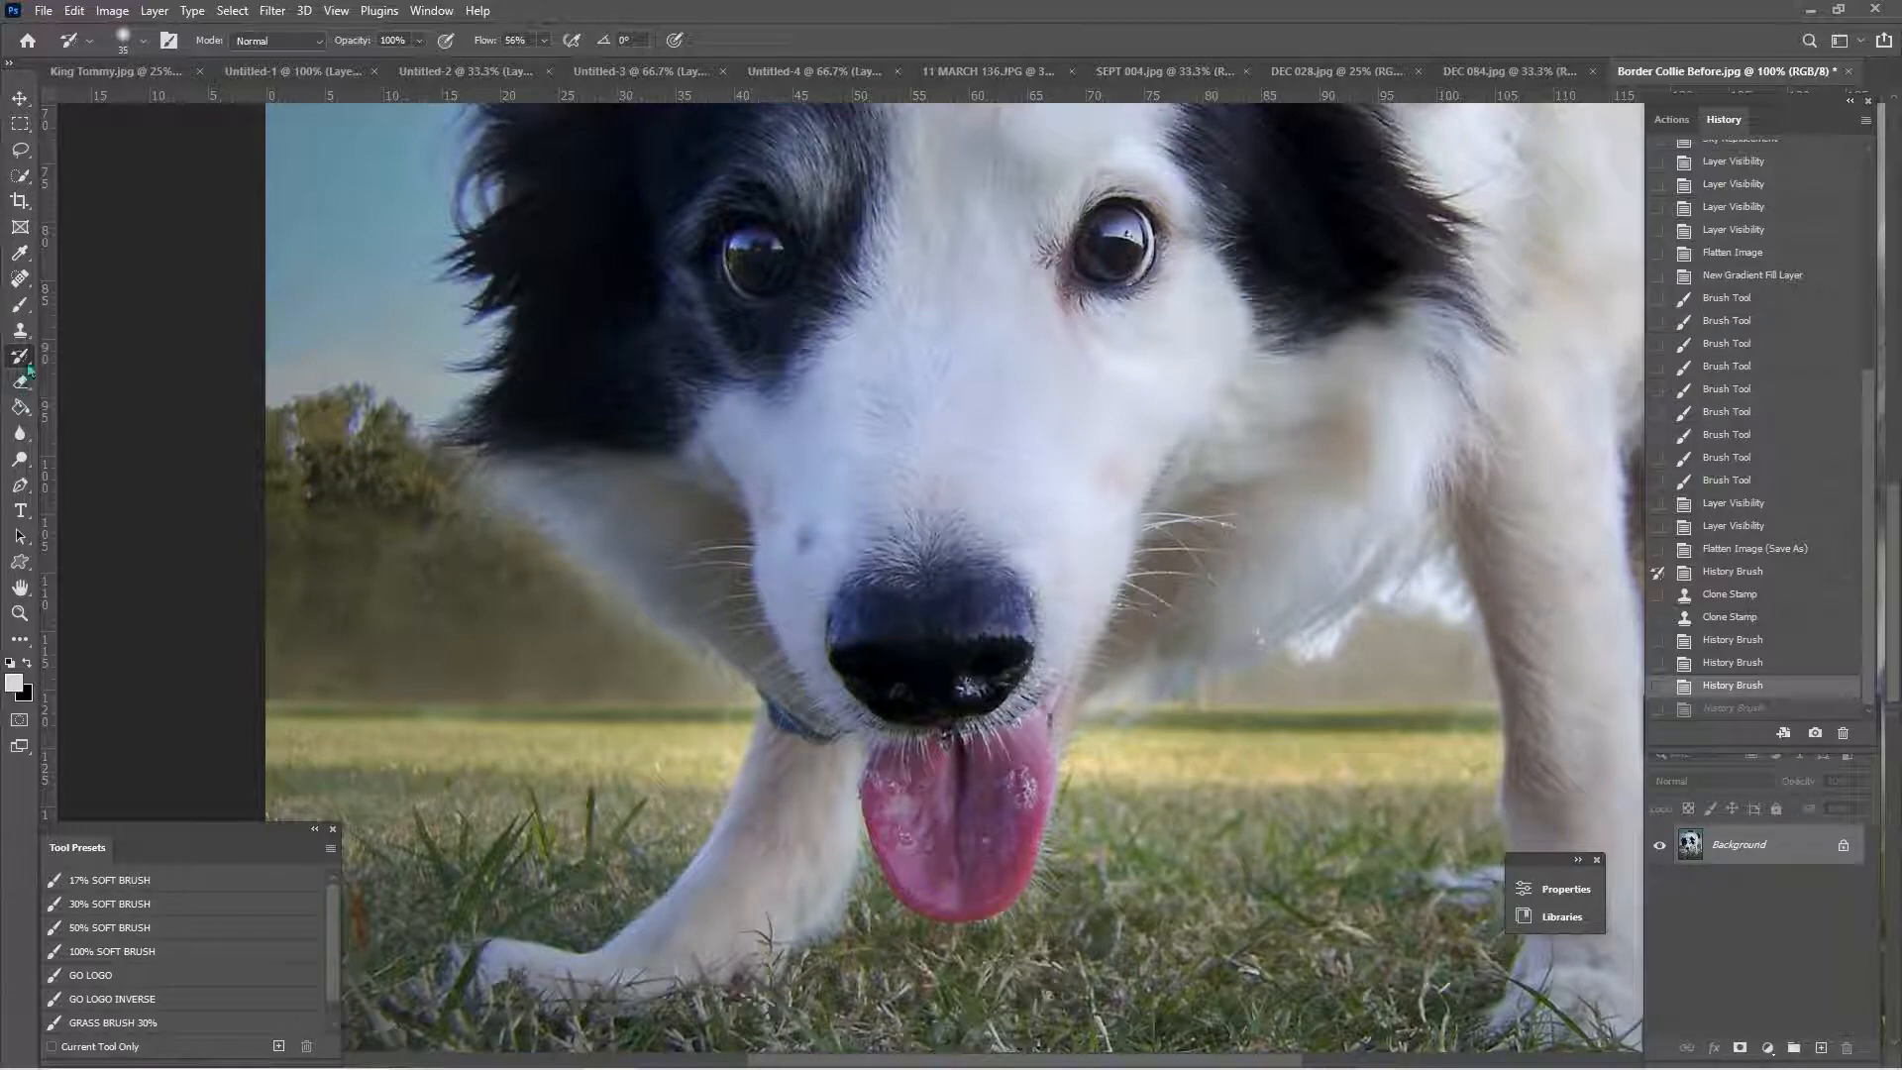
# - Clone a sampled part of the field's far edge over the uneven stretch beside the dog's collar with a 50 px Clone Stamp
pyautogui.click(19, 330)
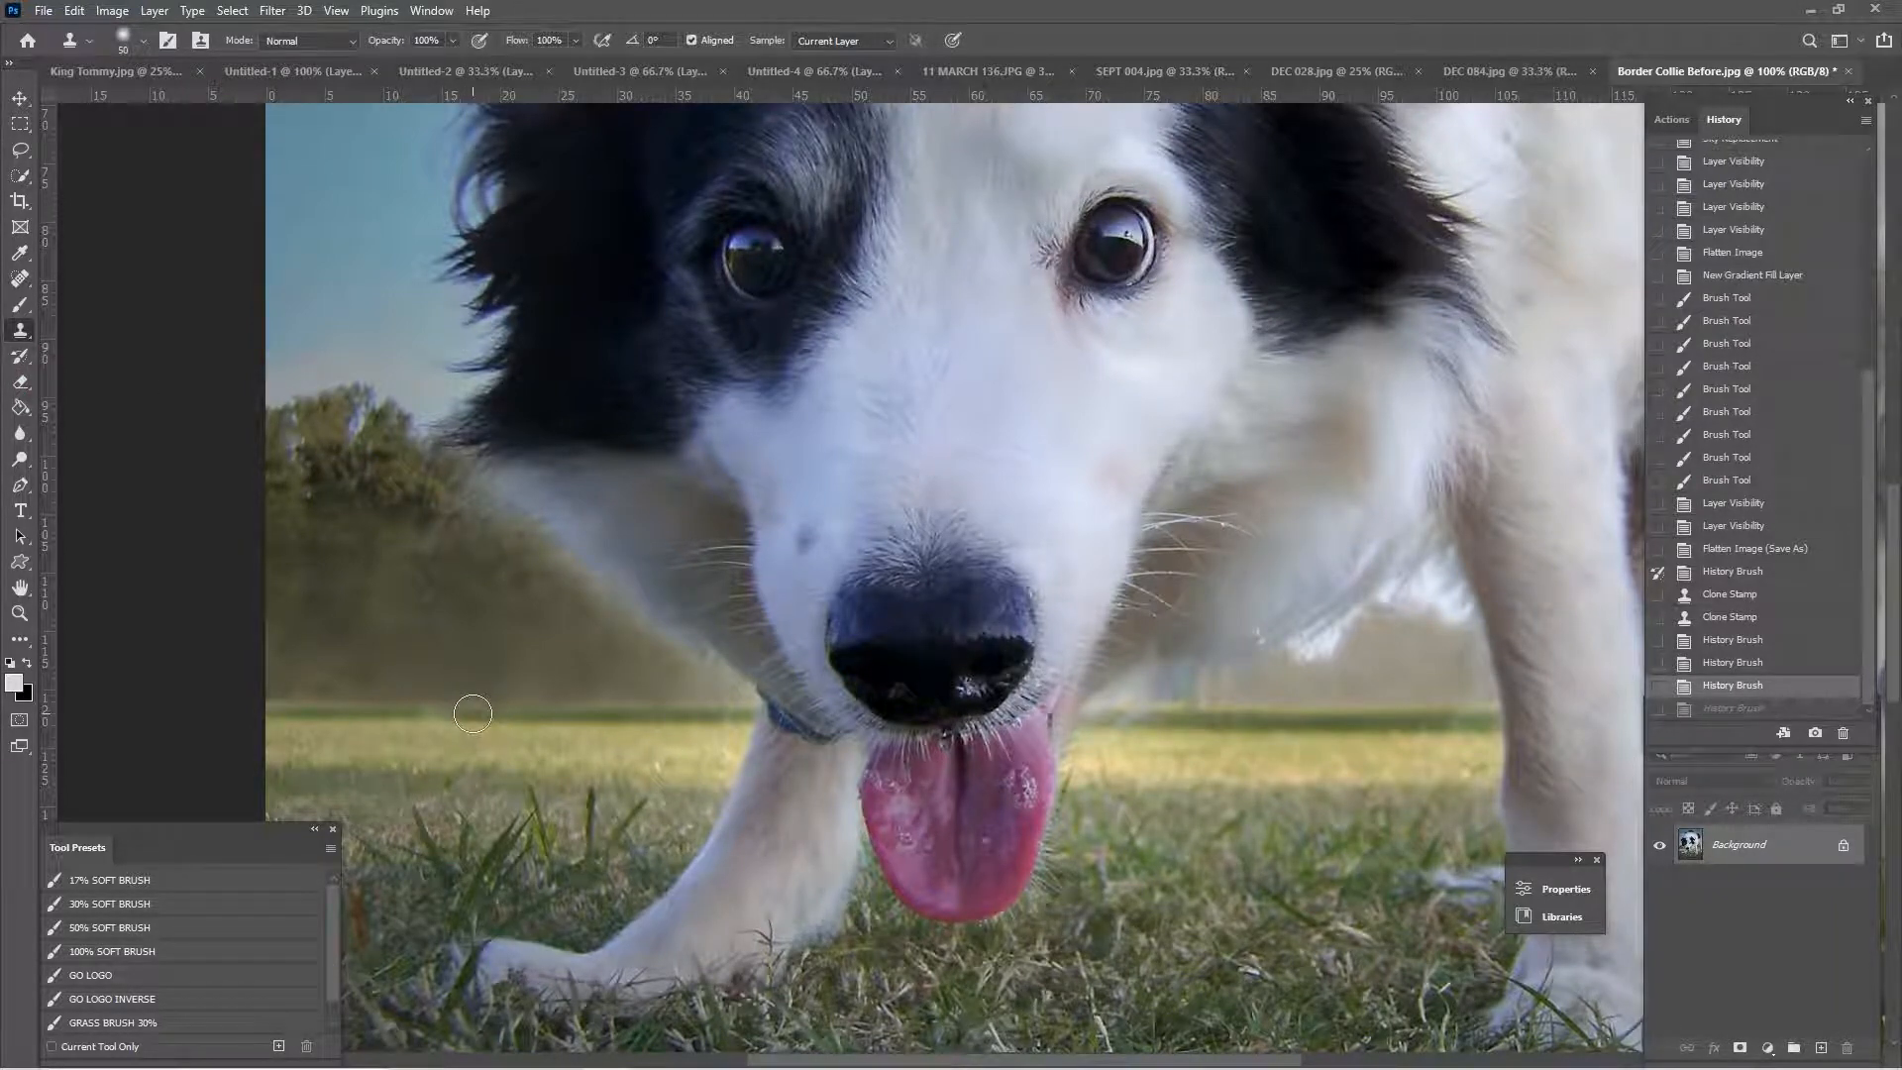
pyautogui.keyDown('alt'); pyautogui.click(439, 711); pyautogui.keyUp('alt')
pyautogui.moveTo(597, 712); pyautogui.dragTo(550, 708)
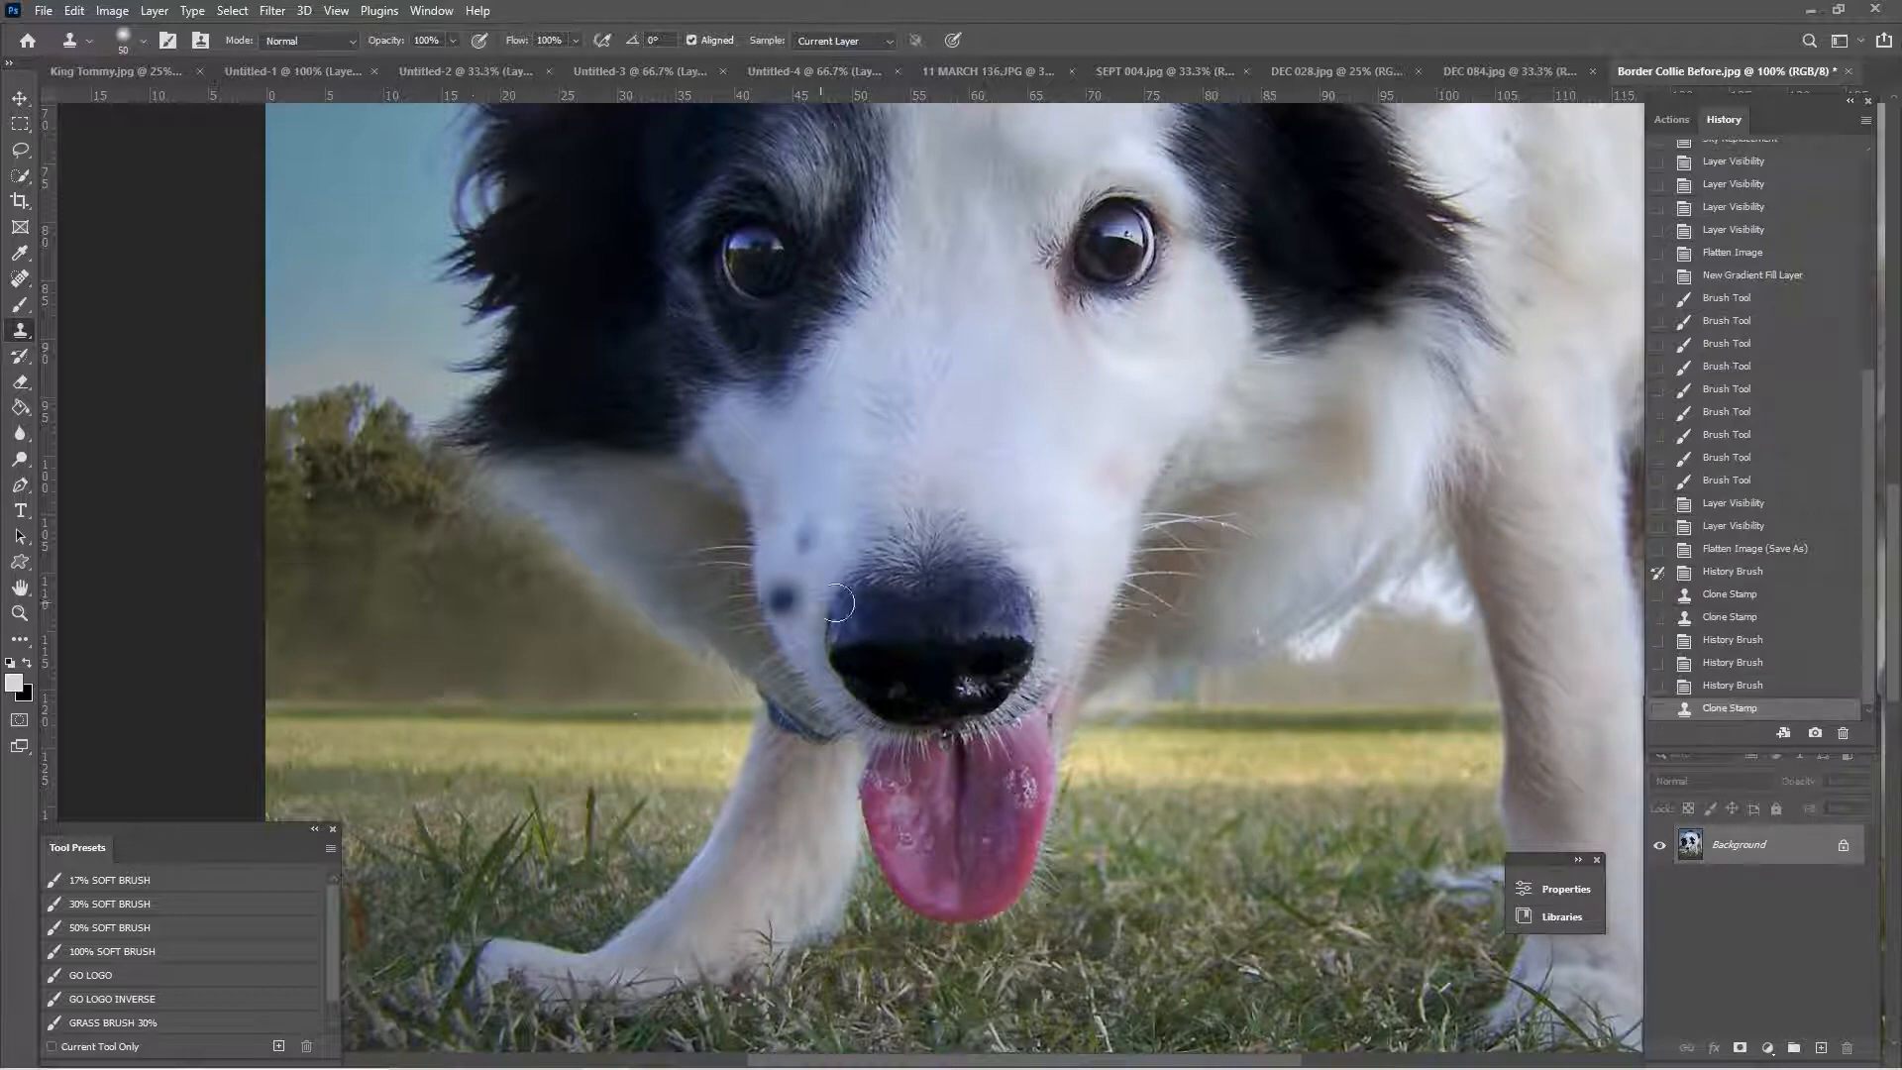
# - Soften the band just above the field's far edge with a 15 px History Brush, brushing toward the dog's collar
pyautogui.click(20, 357)
pyautogui.scroll(1, 445, 674)
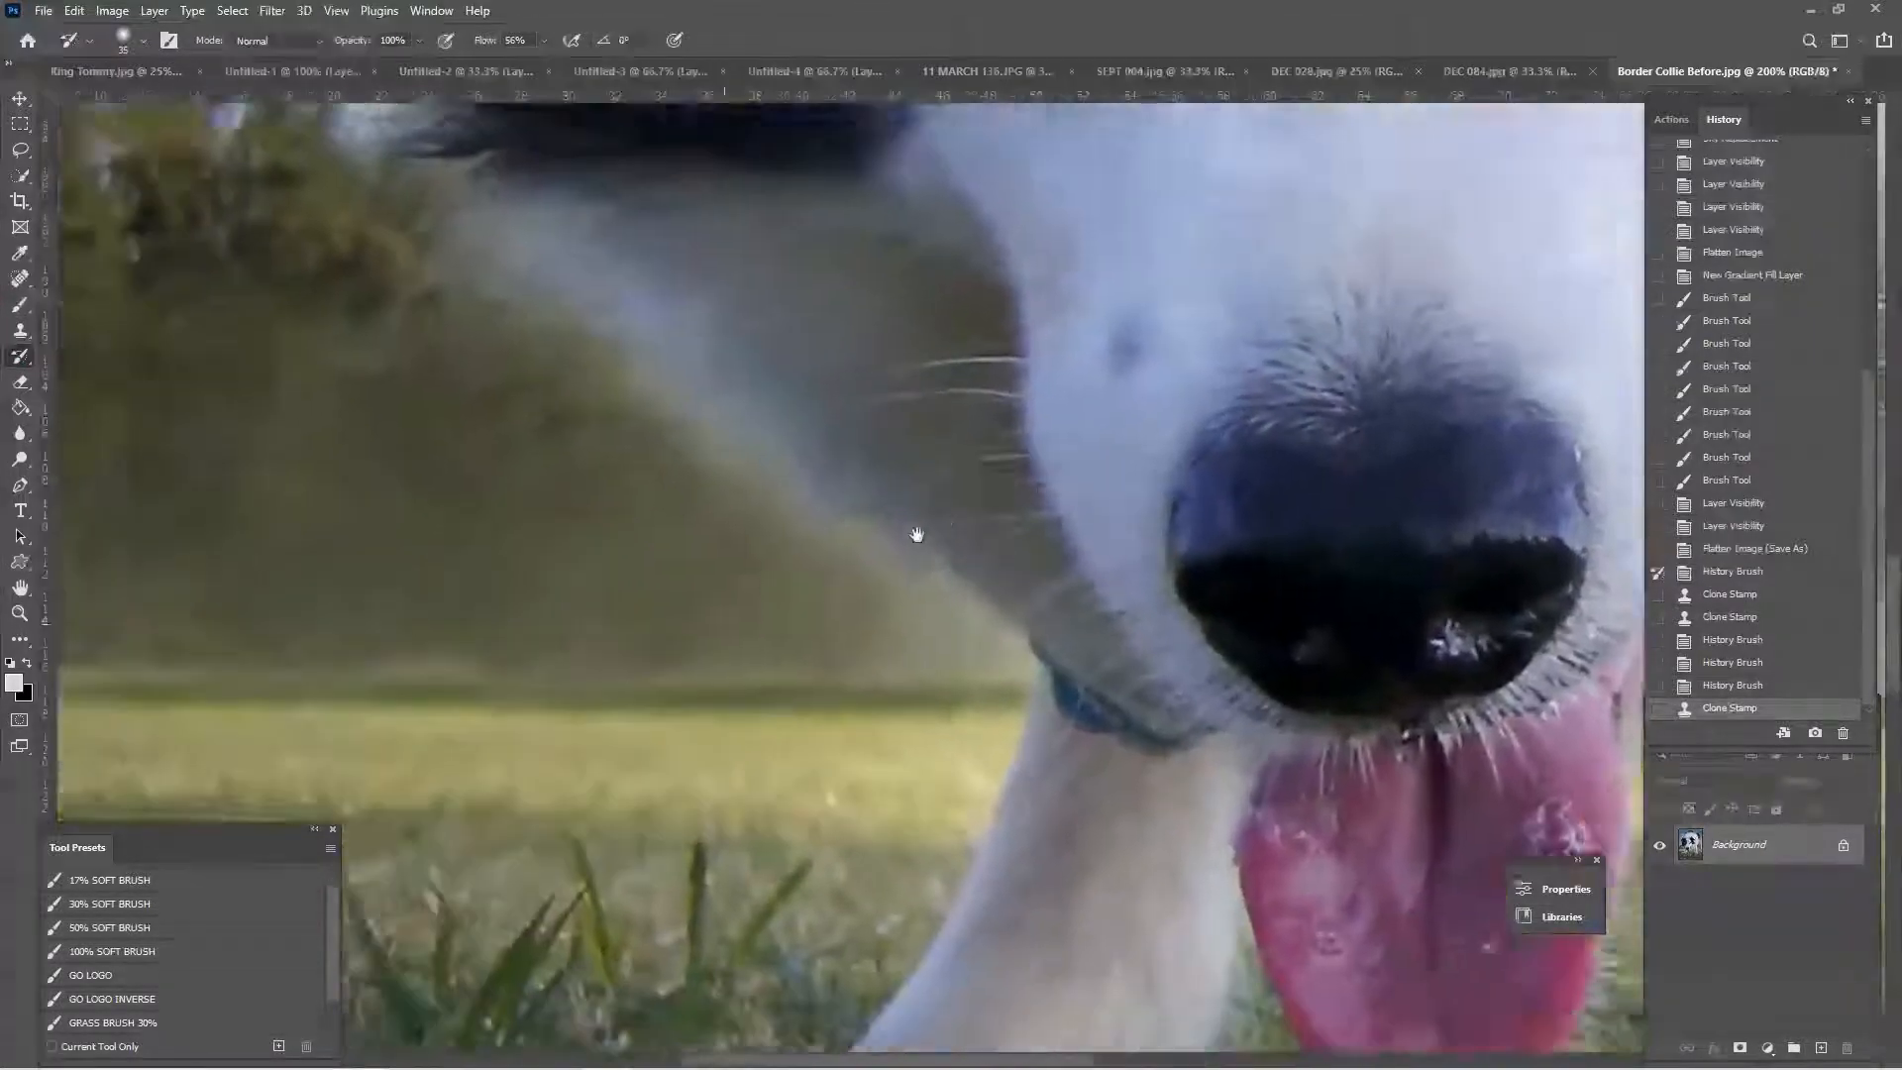
pyautogui.press('[')
pyautogui.press('[')
pyautogui.press('[')
pyautogui.press('[')
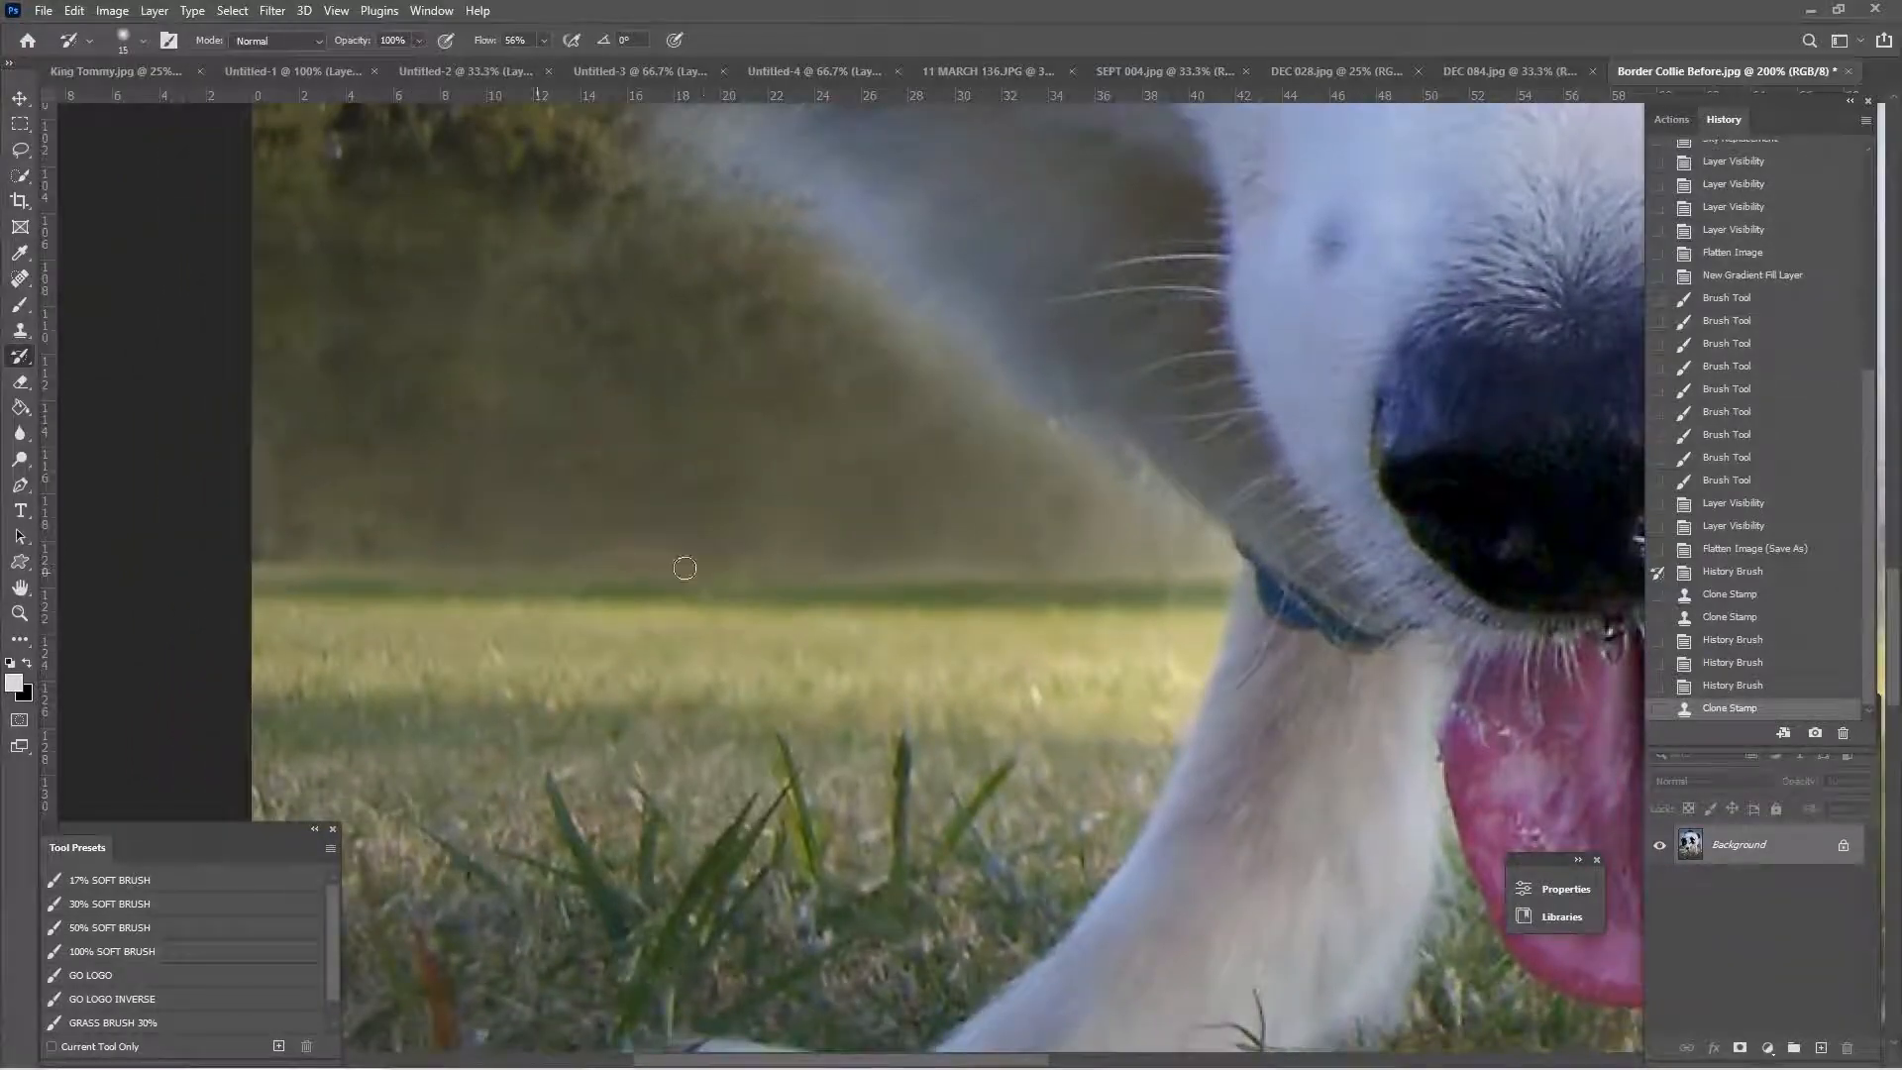
pyautogui.moveTo(607, 558); pyautogui.dragTo(1028, 543)
pyautogui.scroll(-4, 1023, 550)
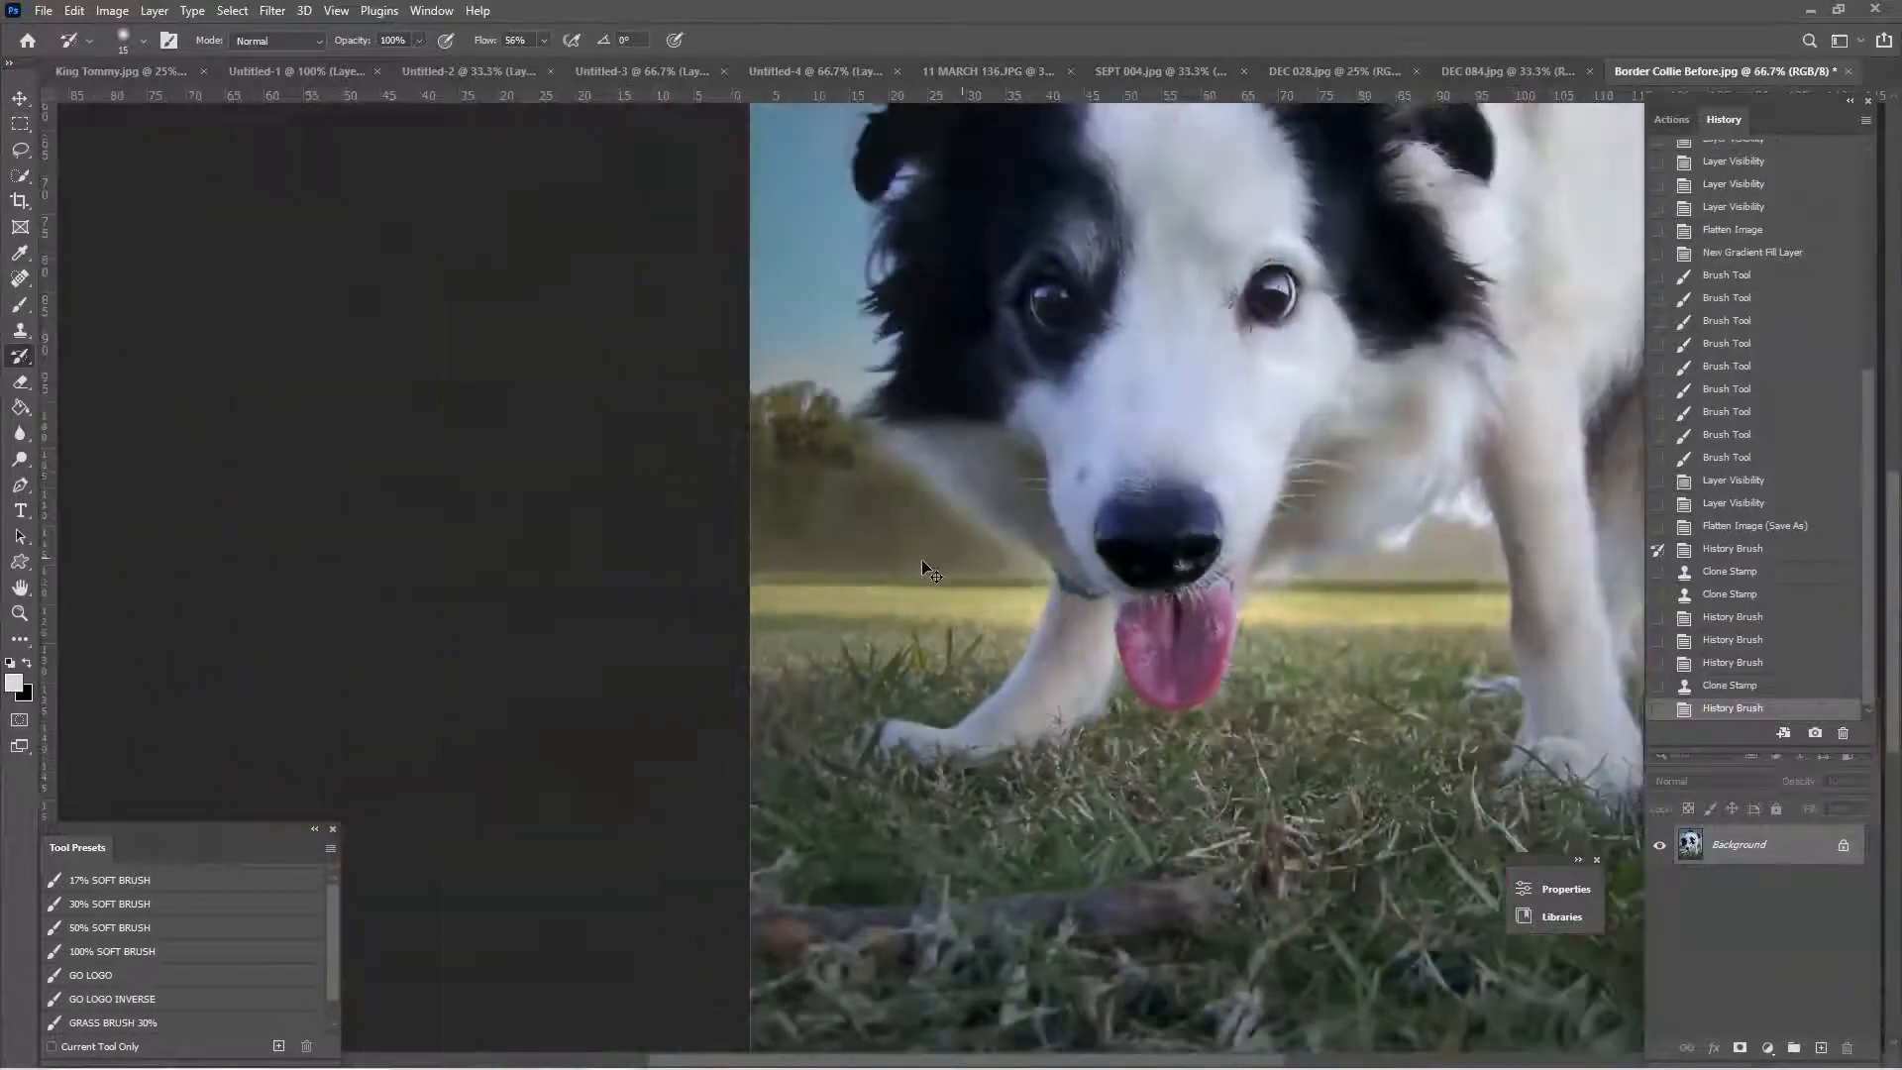
# - Brush once more along the background above the field's far edge with the History Brush enlarged to 25 px
pyautogui.scroll(4, 842, 580)
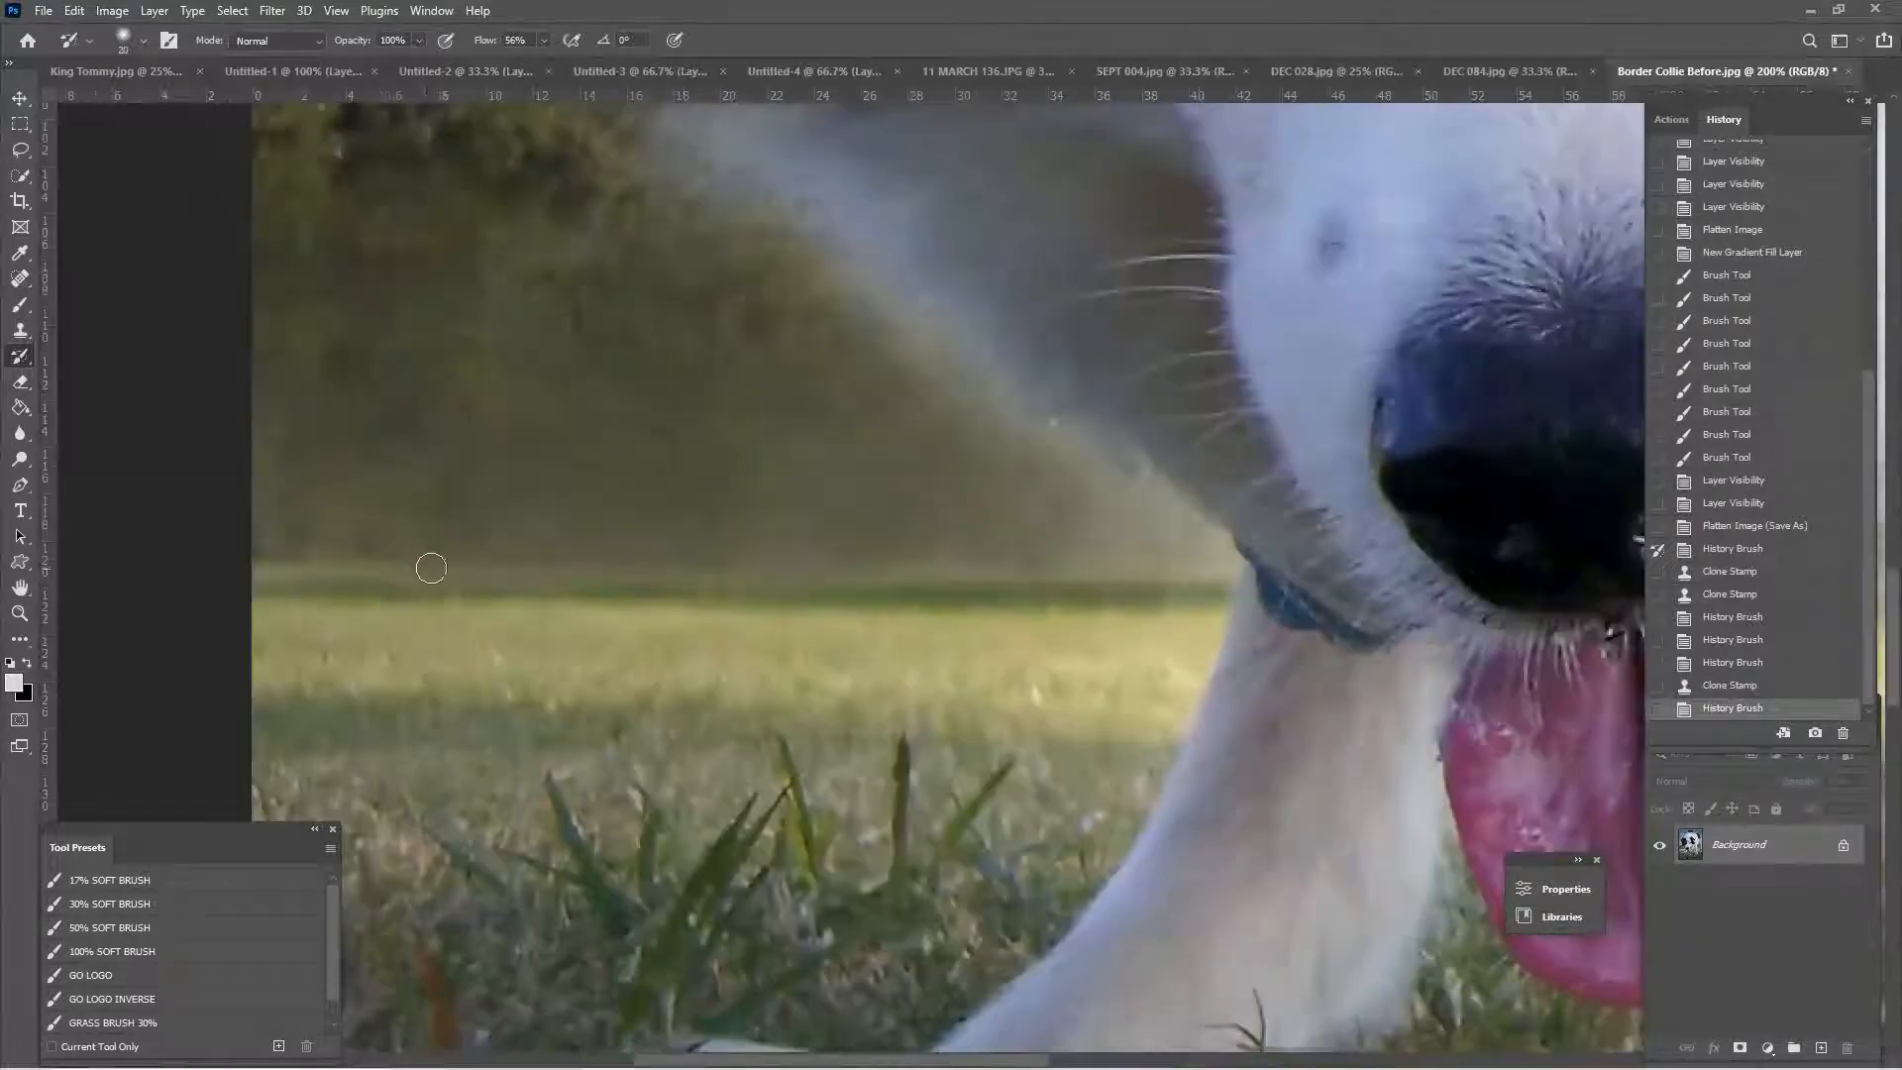
pyautogui.press(']')
pyautogui.moveTo(403, 551); pyautogui.dragTo(989, 535)
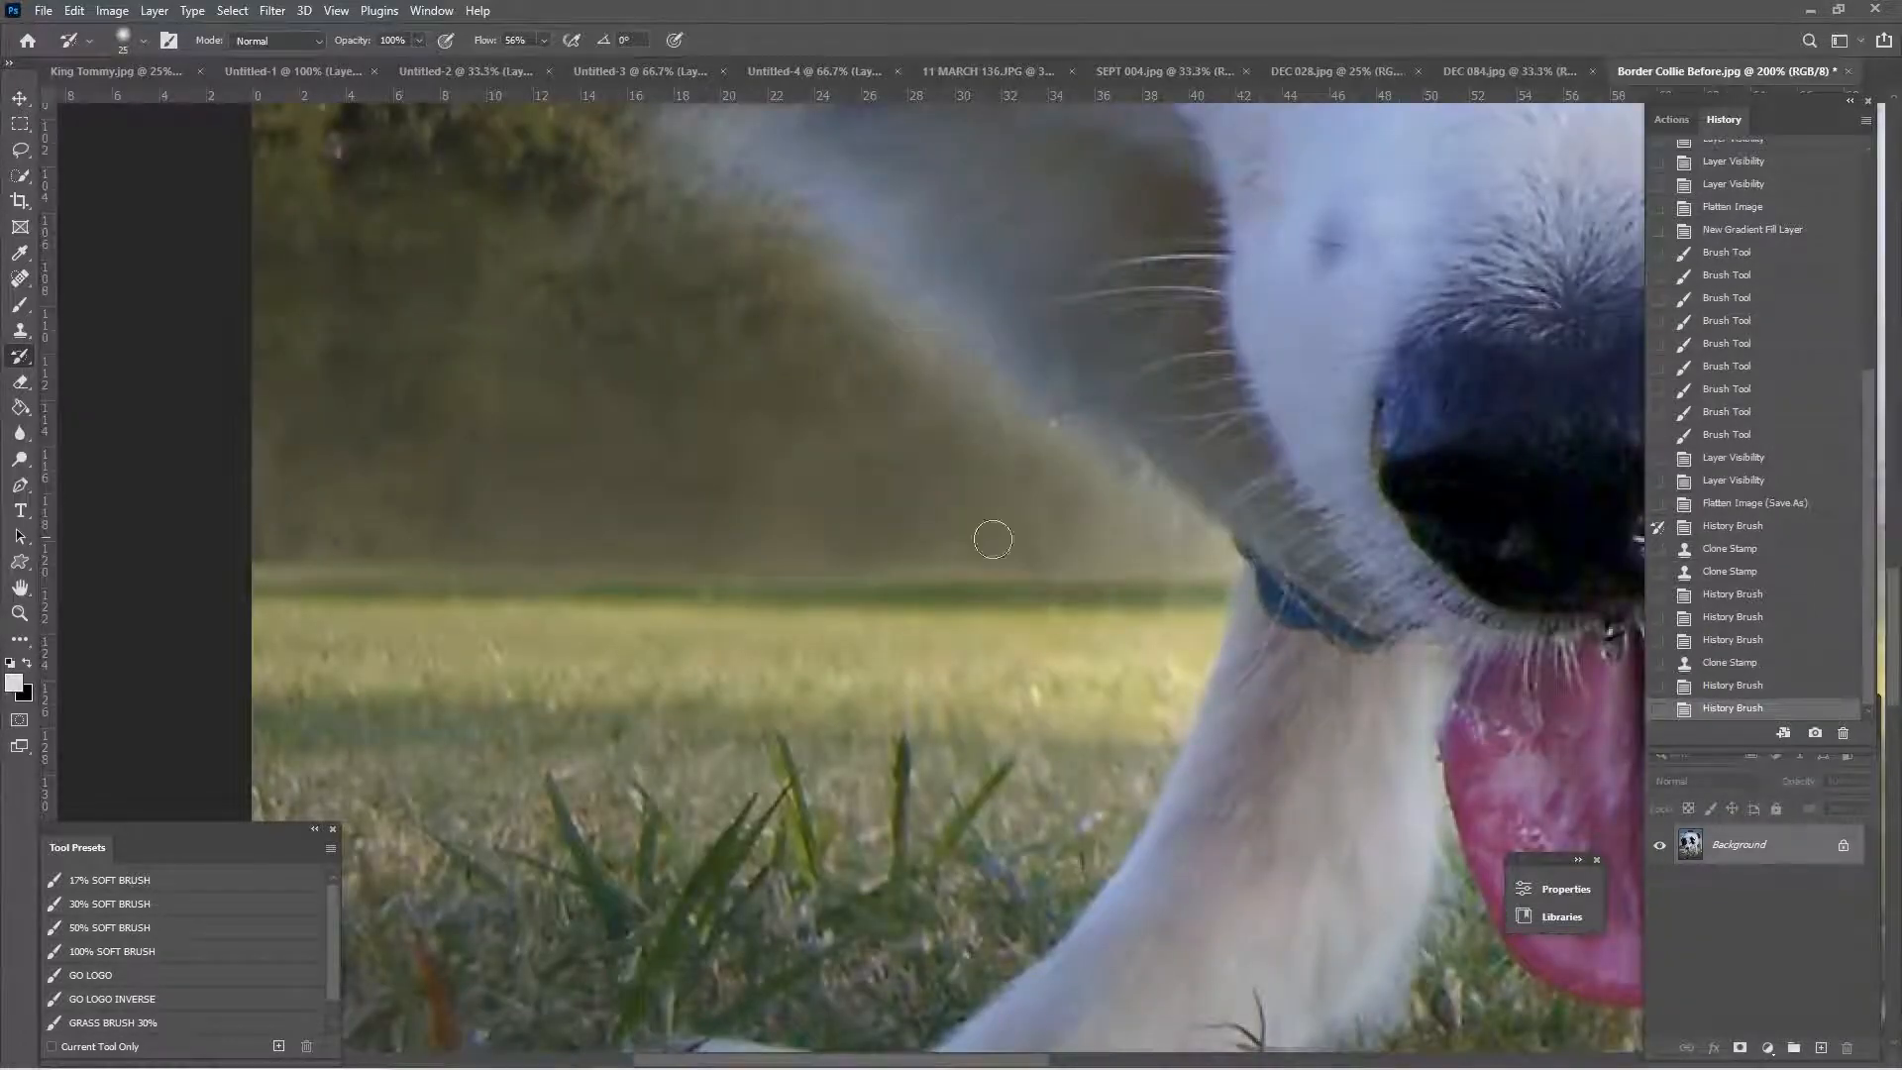
# - Compare the whole photo before and after the field edge cleanup using the history state before the cloning, and return to the latest state
pyautogui.scroll(-4, 989, 535)
pyautogui.hotkey('ctrl', '-')
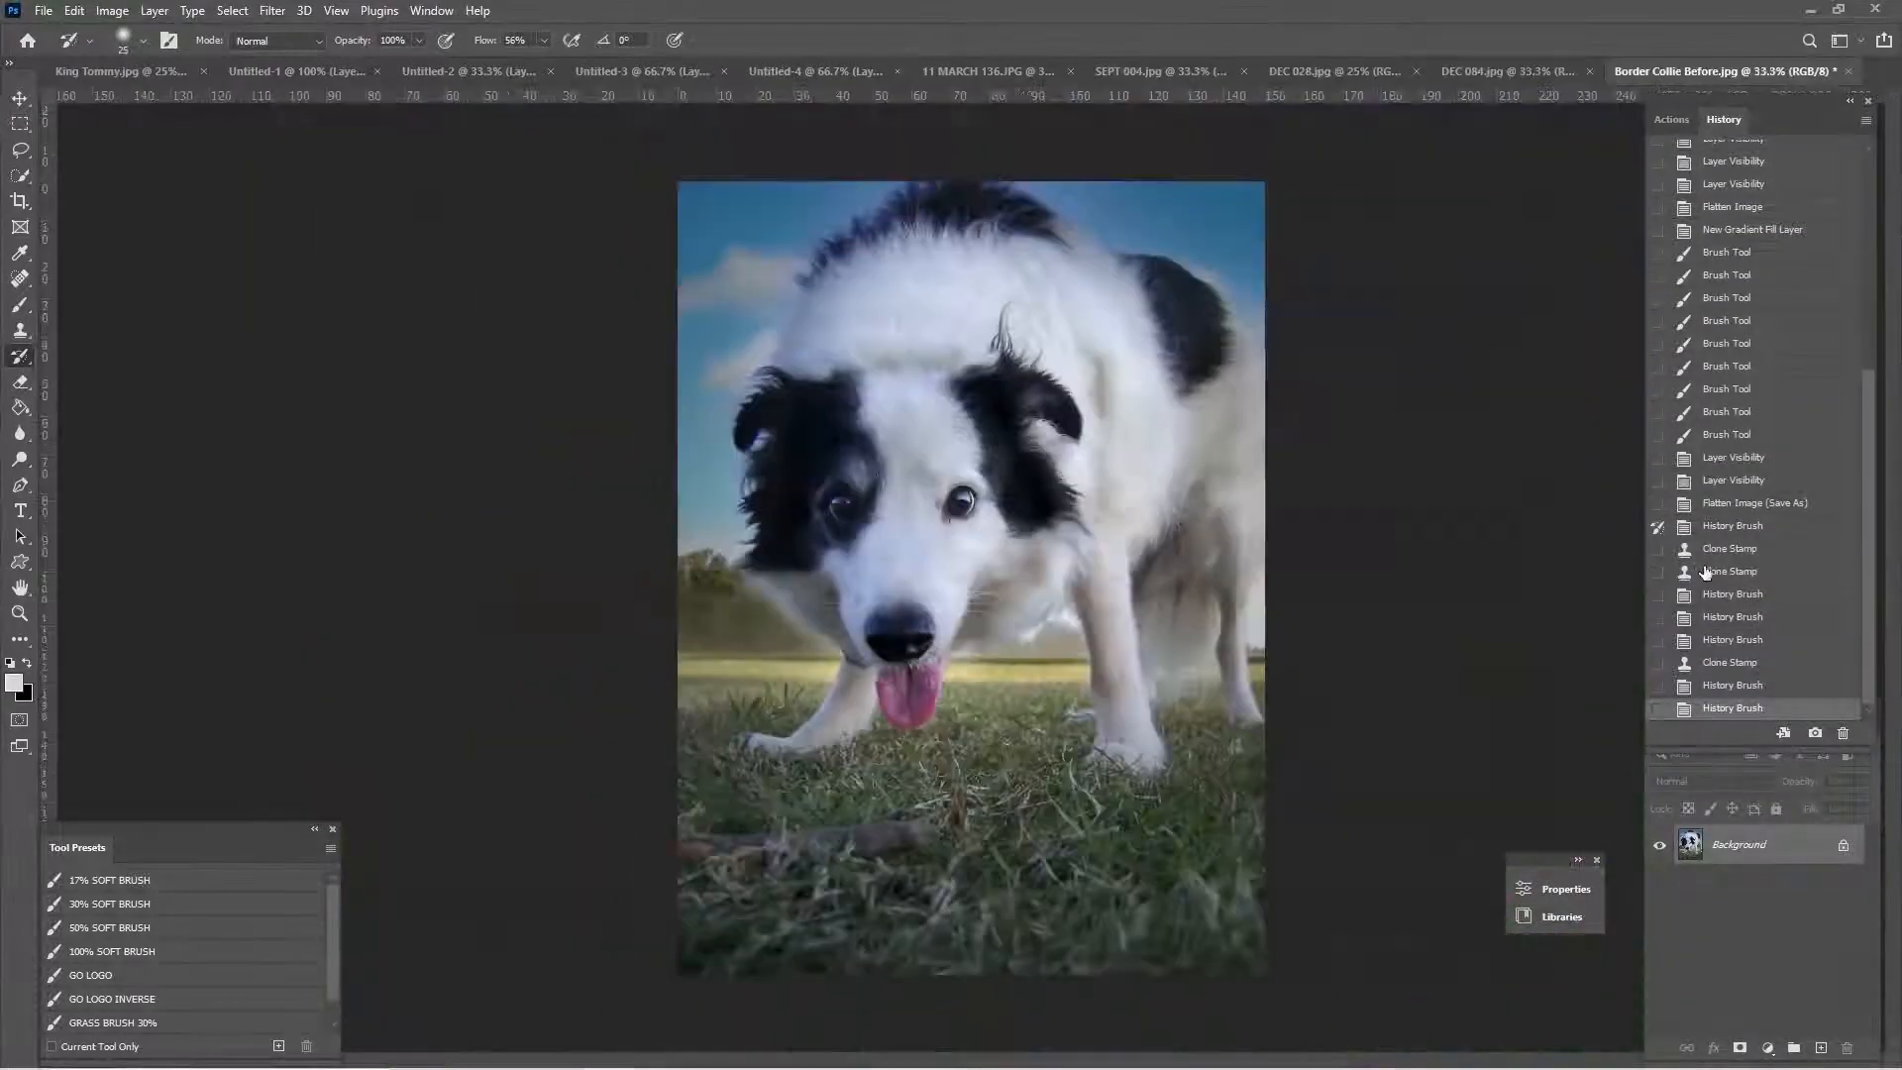
pyautogui.click(1808, 526)
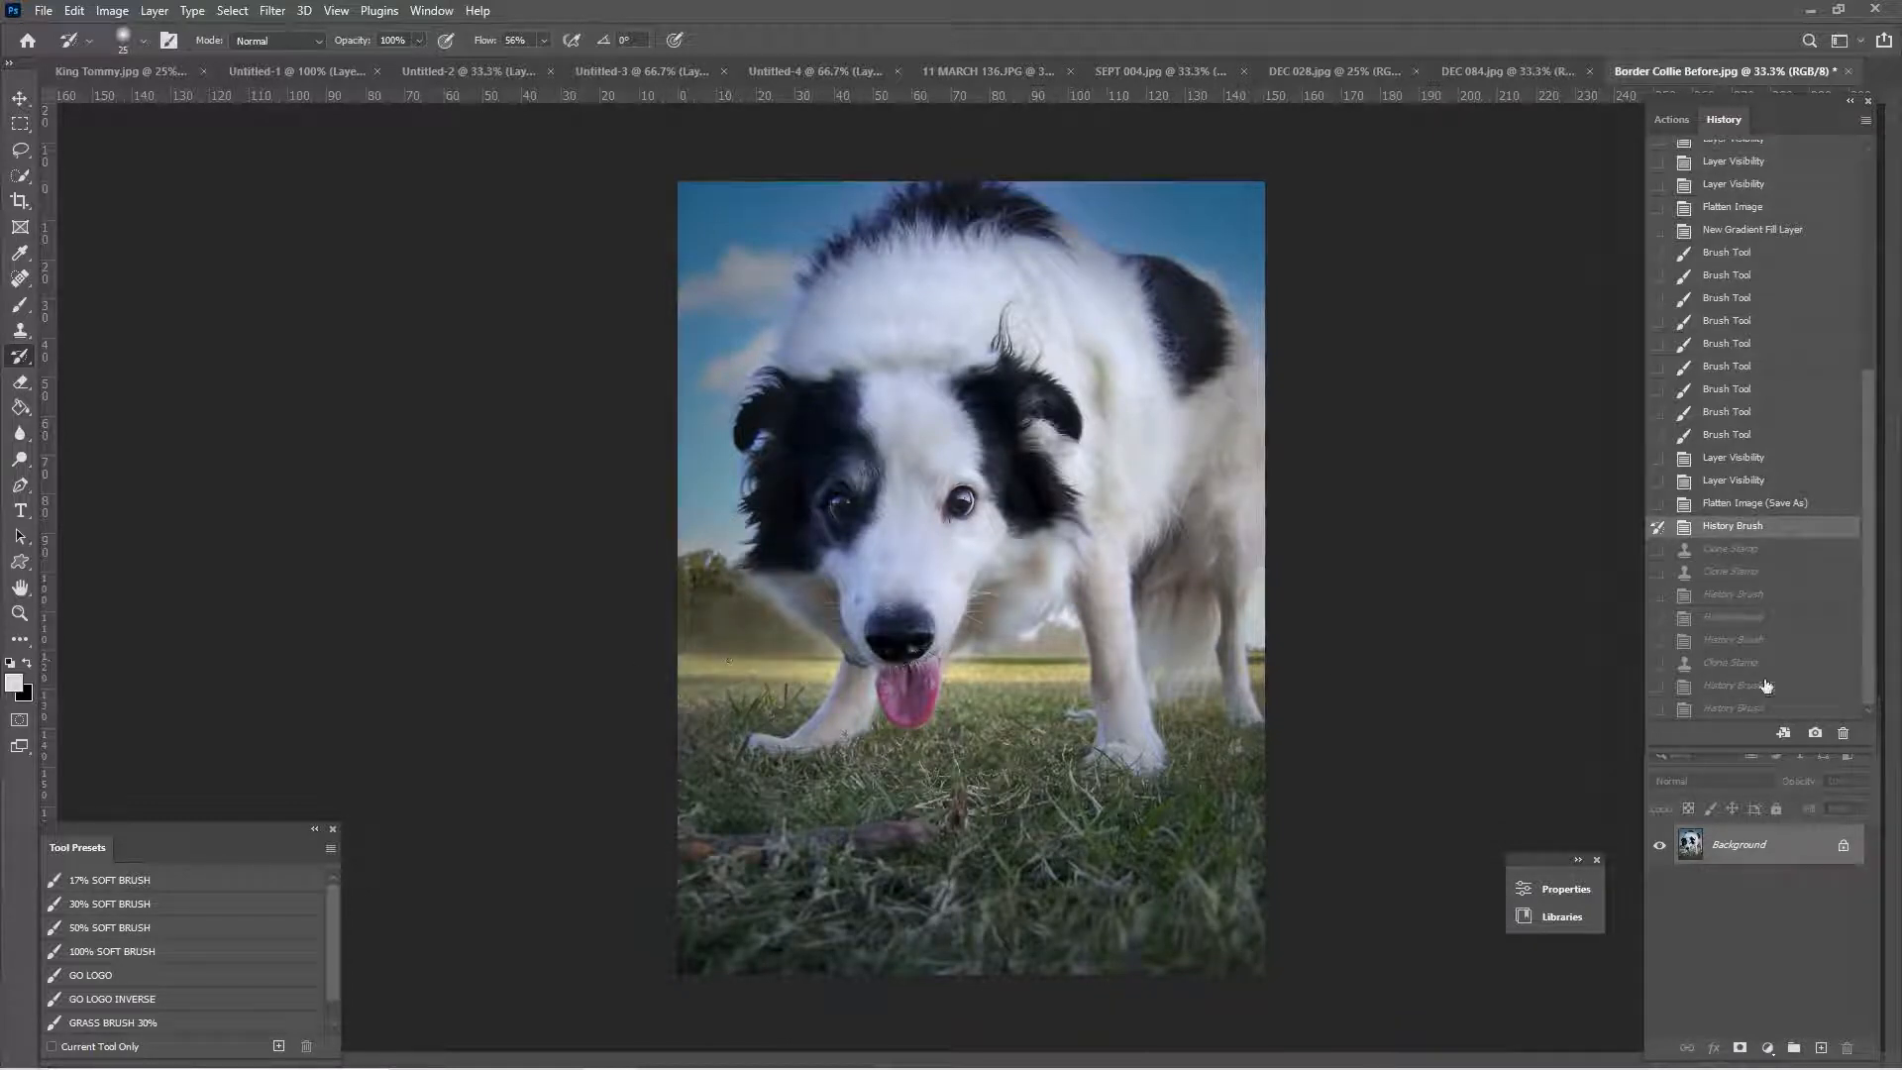
pyautogui.click(1778, 709)
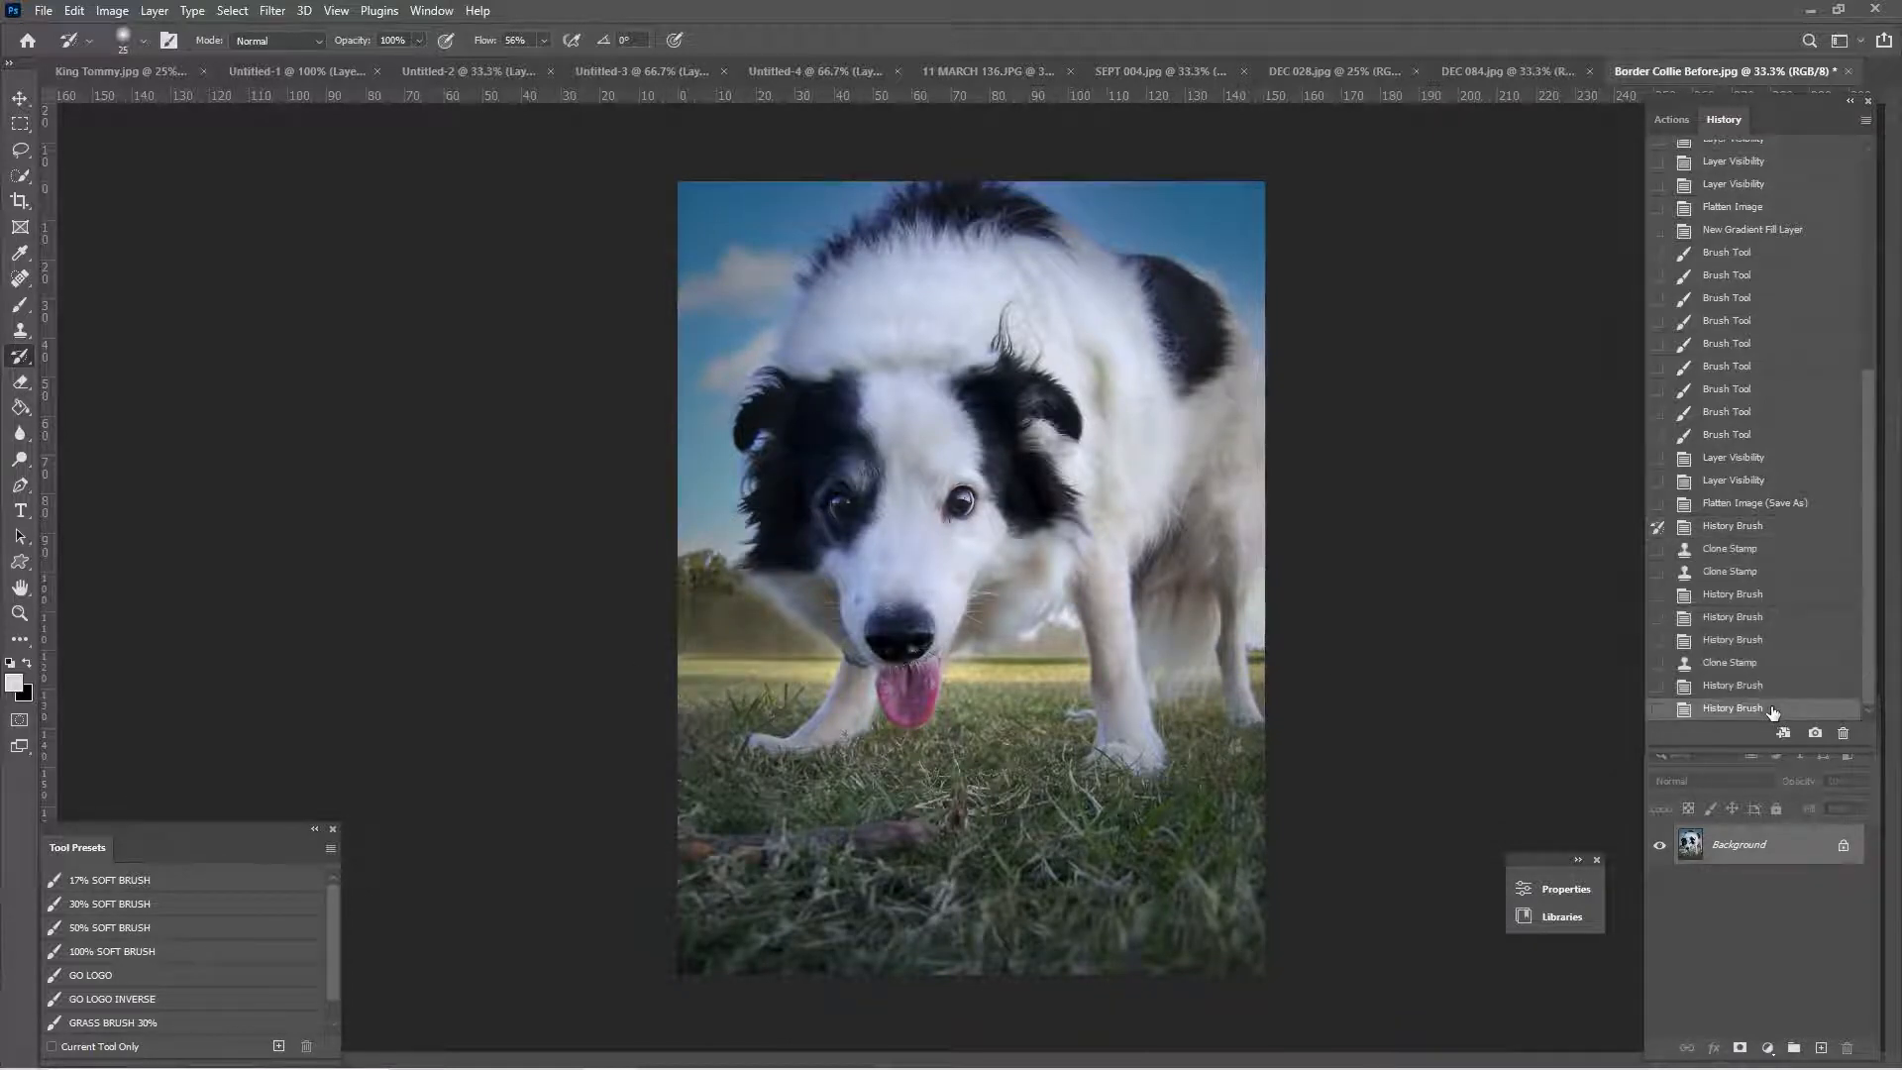